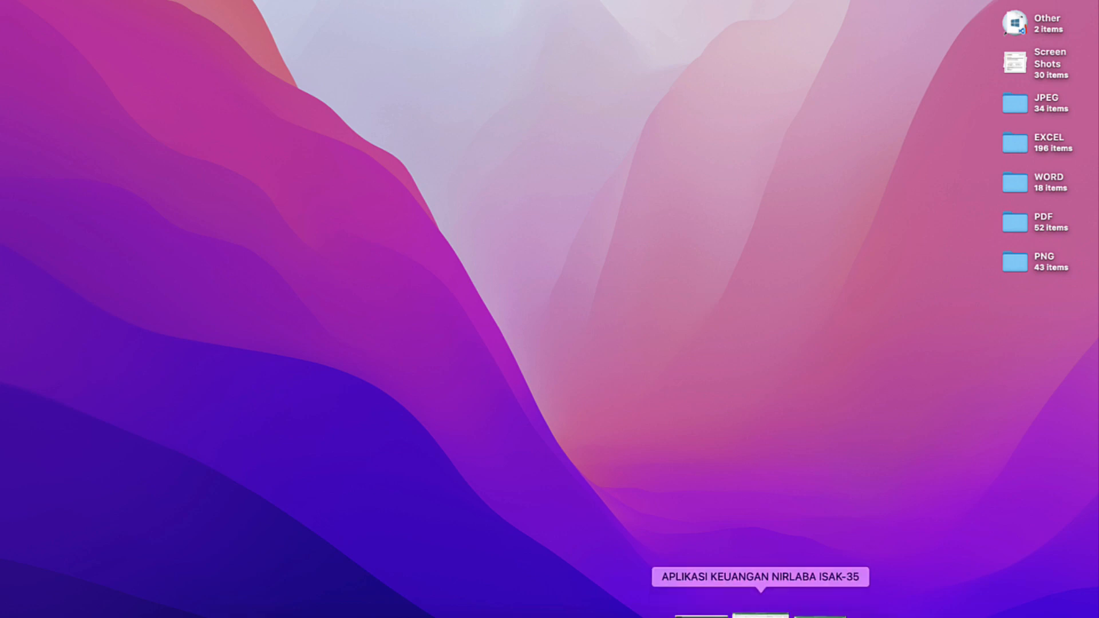
Step: Bring up the MODIFIKASI APLIKASI KEUANGAN NIRLABA ISAK-35 workbook and examine the layout of its MENU sheet
click(761, 610)
click(767, 609)
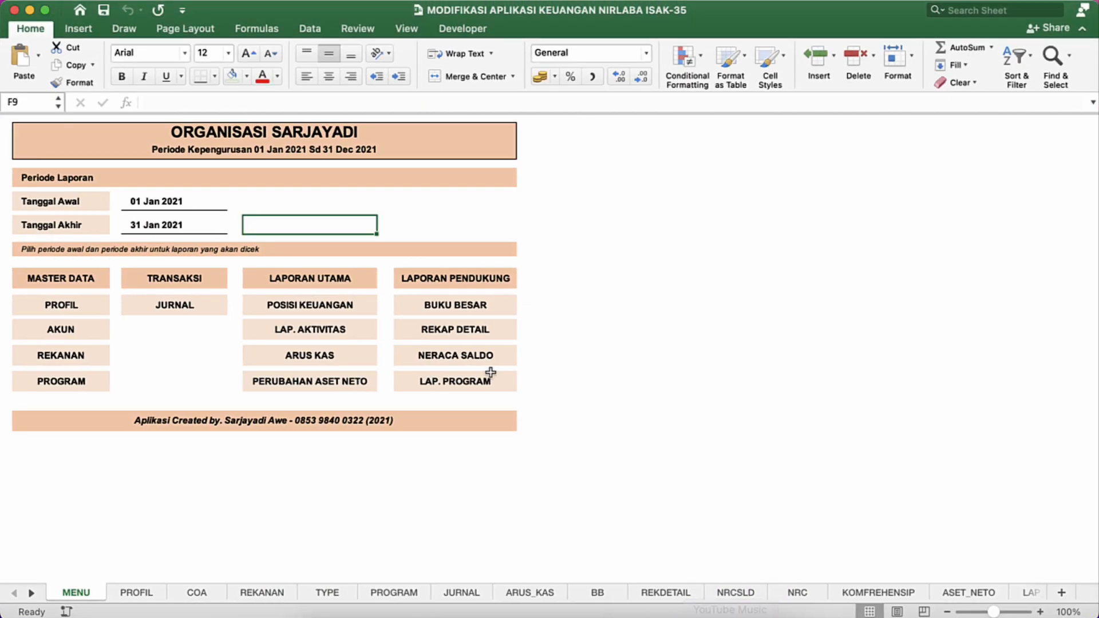
click(329, 209)
click(205, 180)
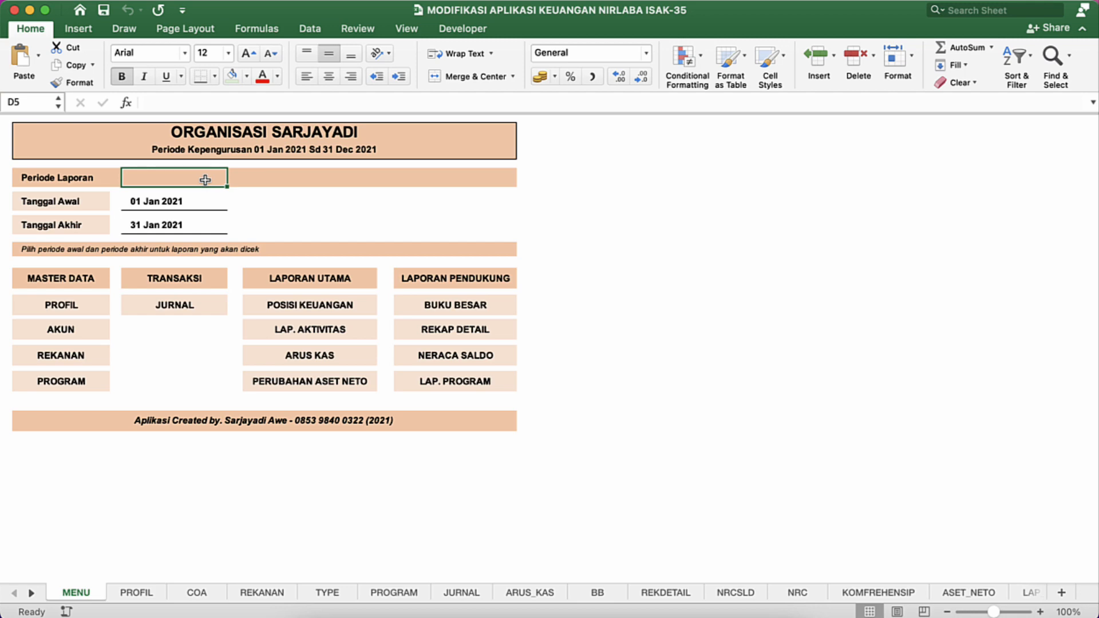
Step: Switch to the original APLIKASI KEUANGAN NIRLABA ISAK-35 workbook and examine the report period area of its MENU sheet
key(ctrl+Up)
click(669, 325)
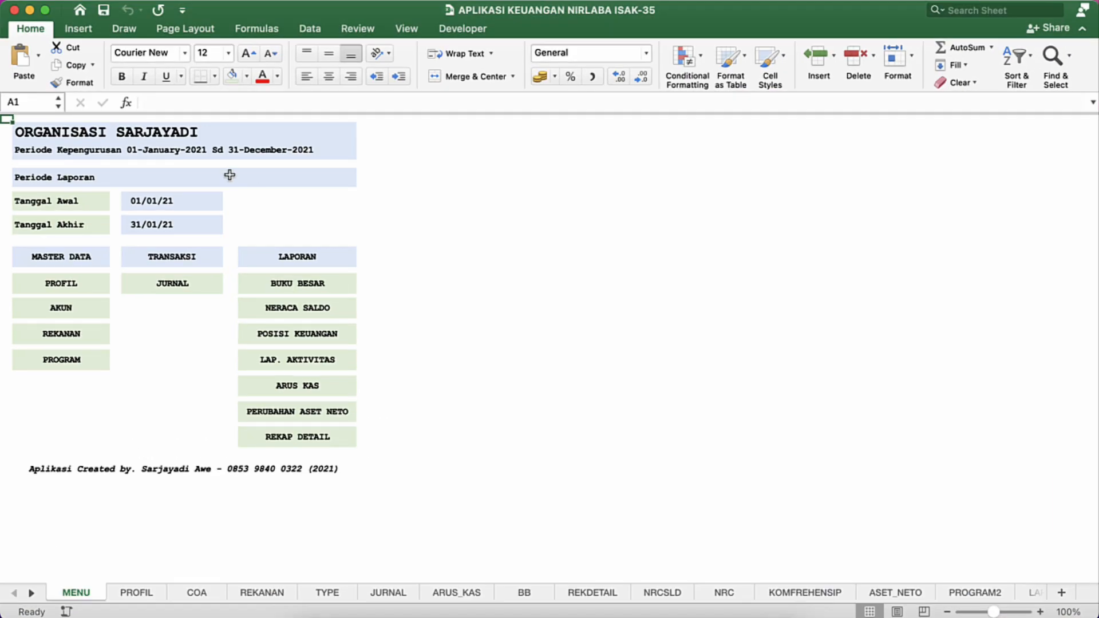
click(229, 175)
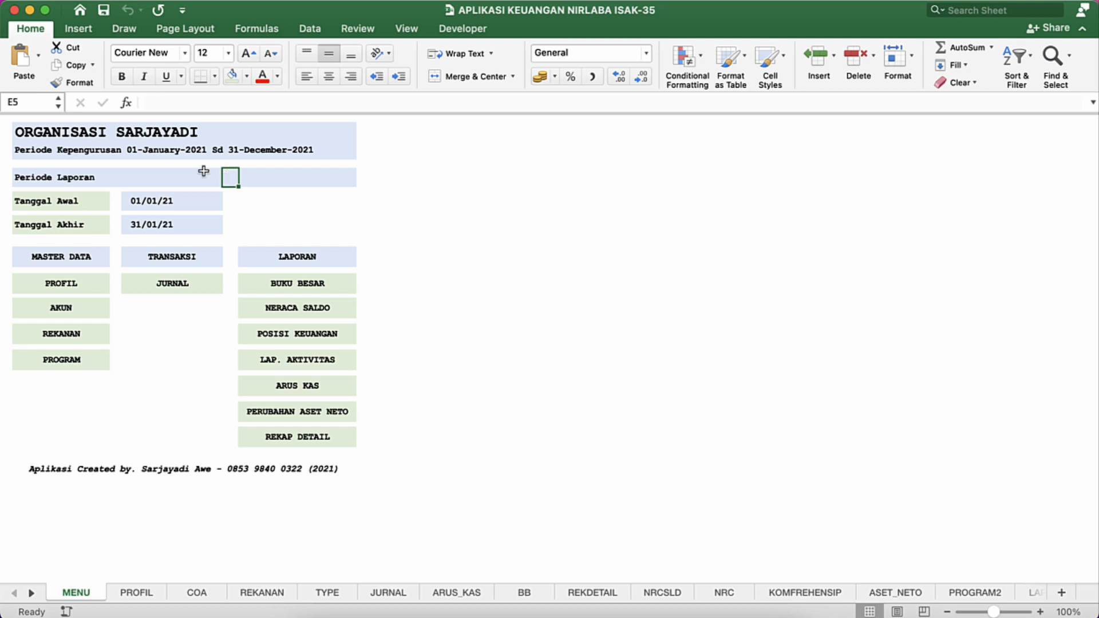
click(139, 181)
click(192, 195)
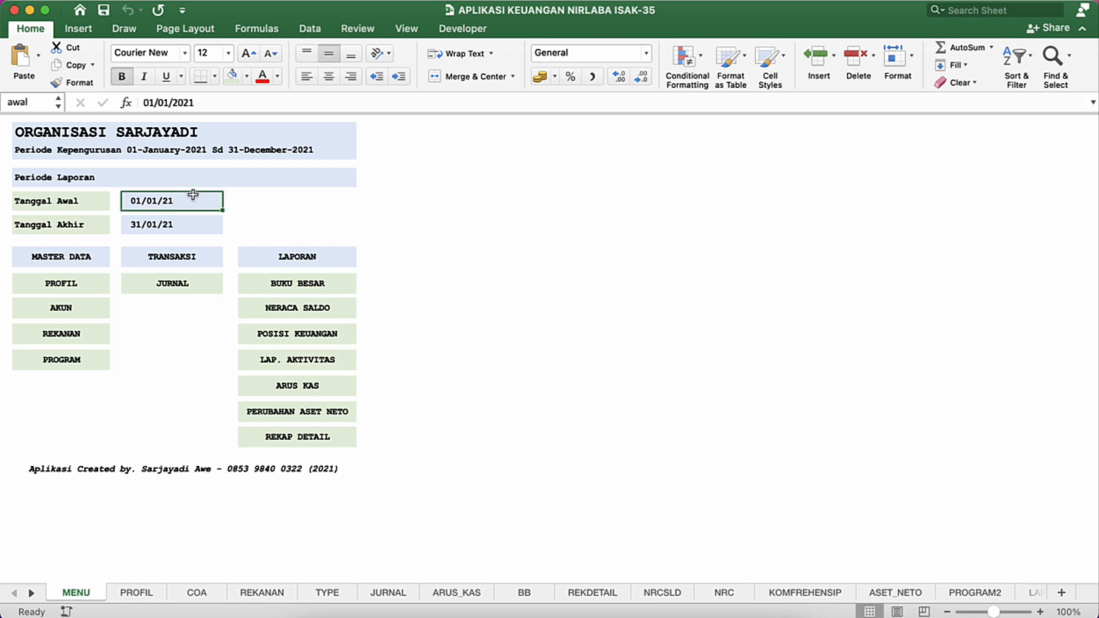
click(246, 205)
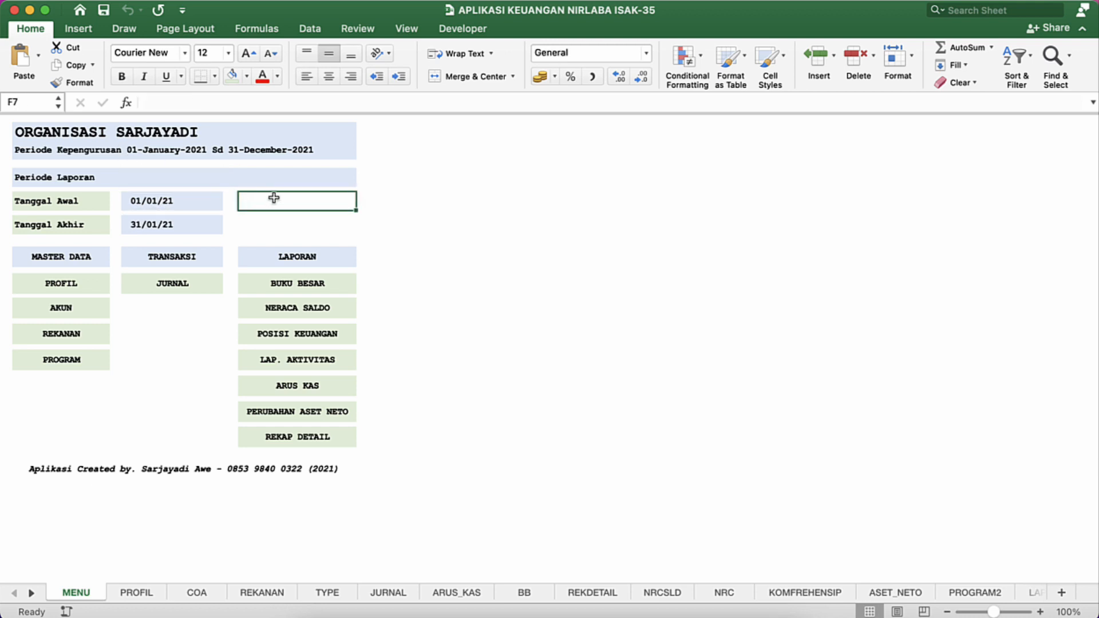
Step: Show the row and column headings on the MENU sheet
click(406, 30)
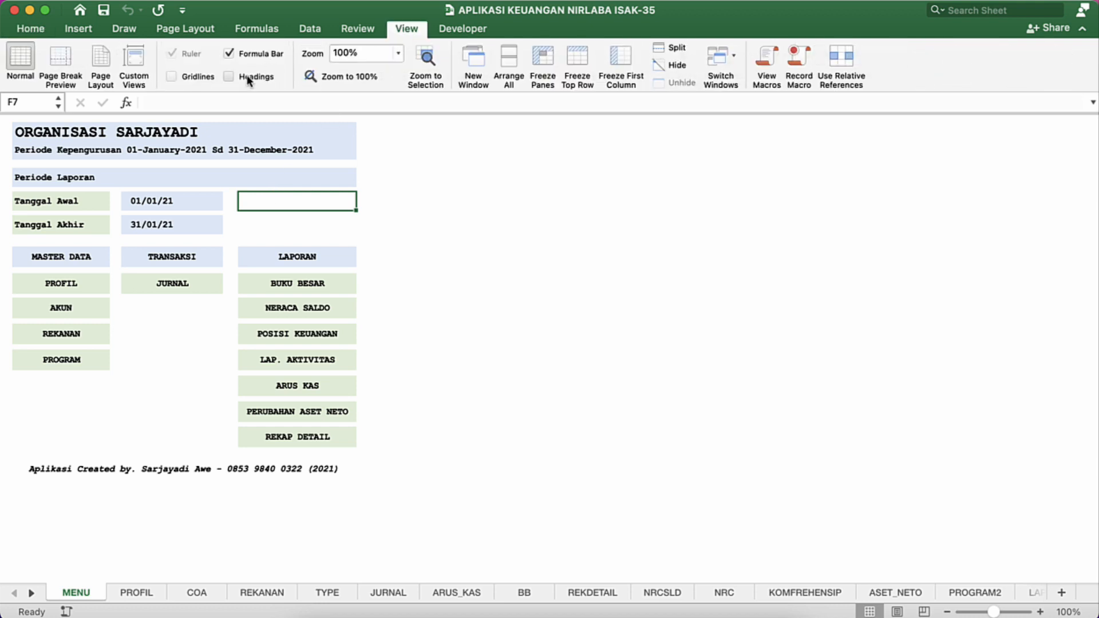
click(229, 77)
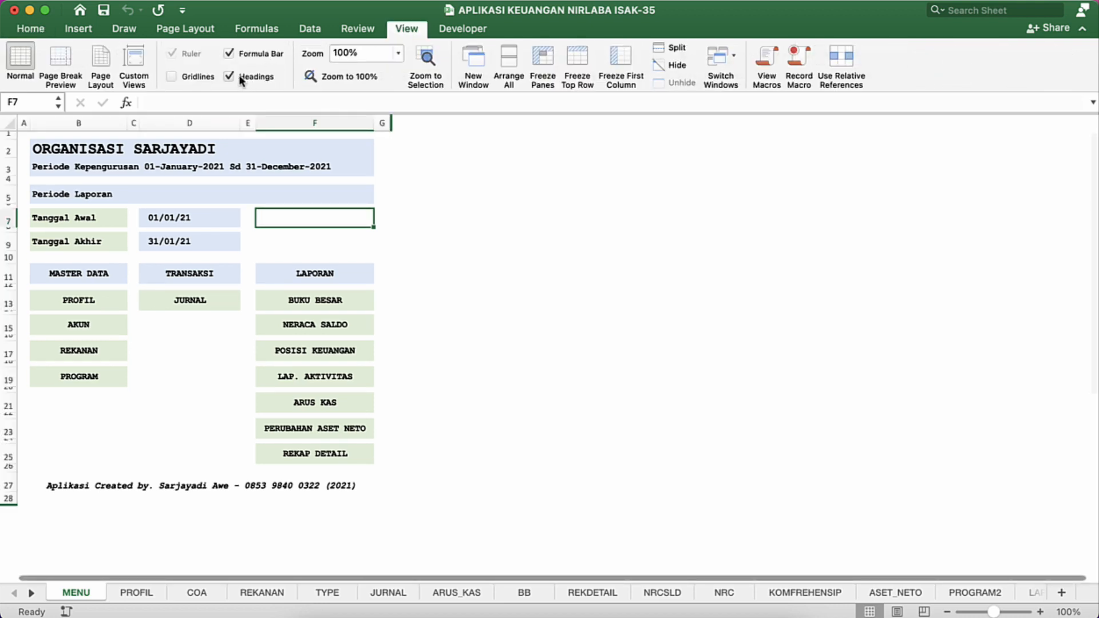
click(239, 76)
click(239, 76)
click(213, 122)
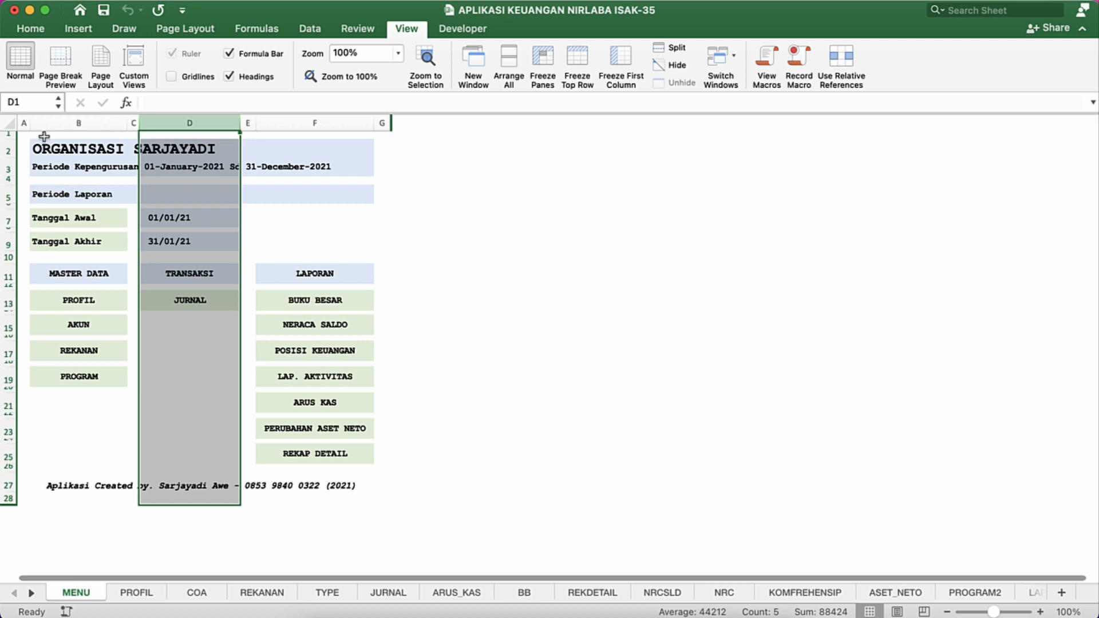
click(68, 123)
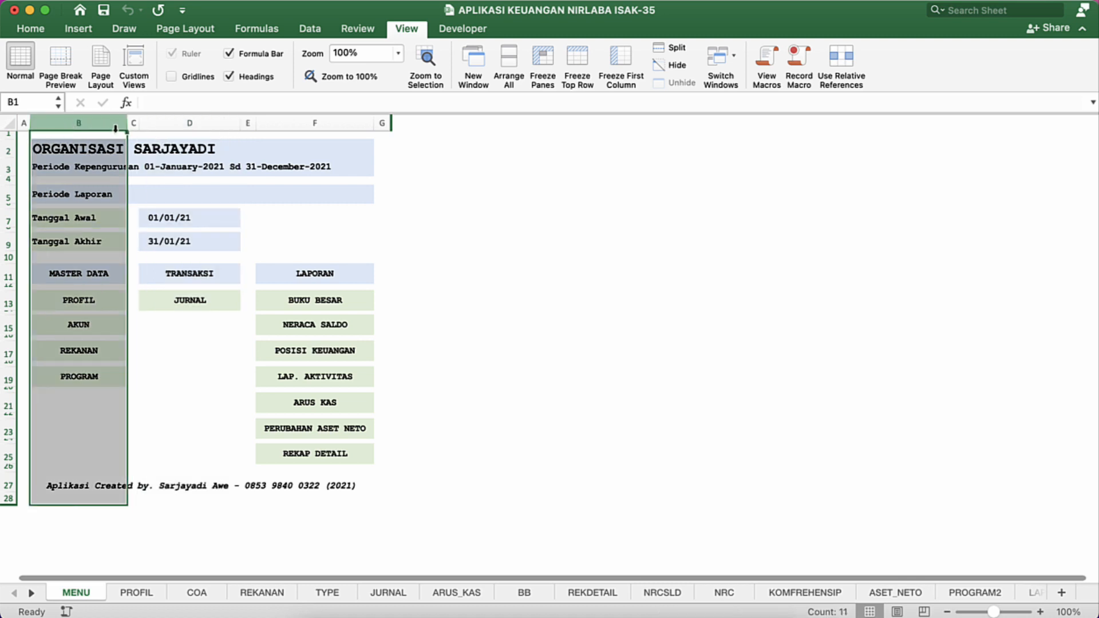
click(202, 180)
click(230, 207)
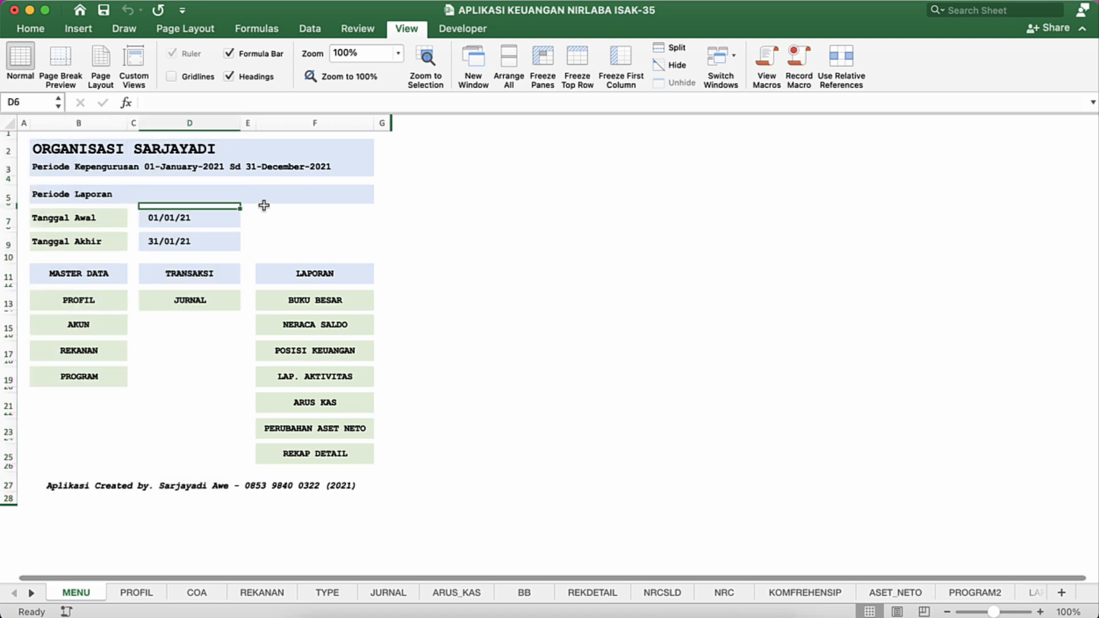
click(263, 205)
click(291, 152)
Step: Unhide the hidden columns after column G on the MENU sheet
click(338, 123)
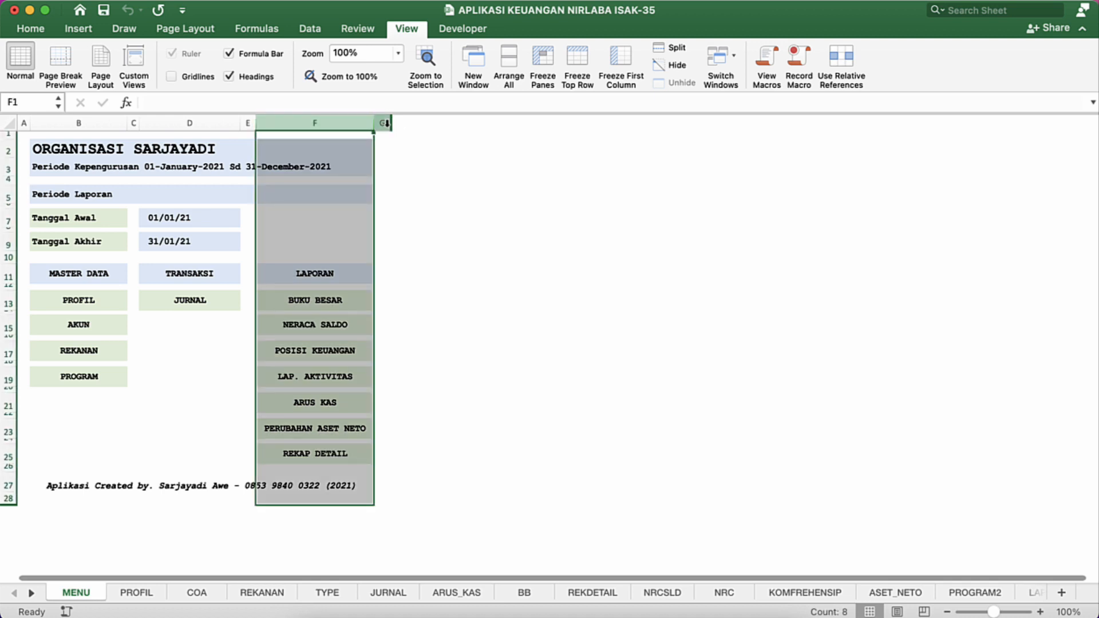
mouse_move(386, 123)
mouse_down()
mouse_move(404, 122)
mouse_move(387, 124)
mouse_up()
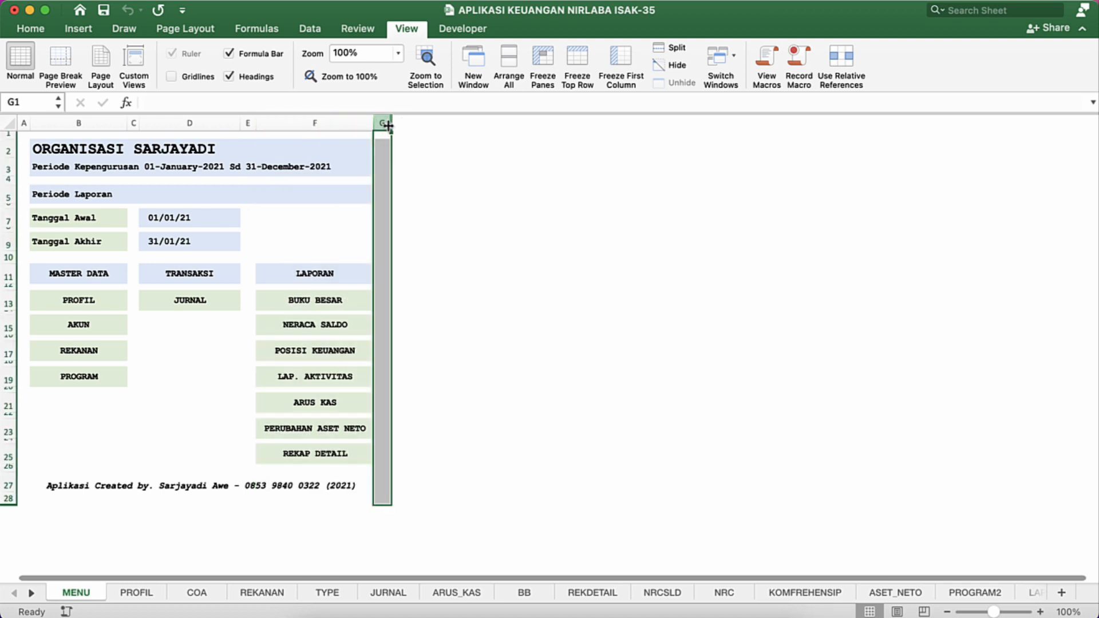
right_click(388, 126)
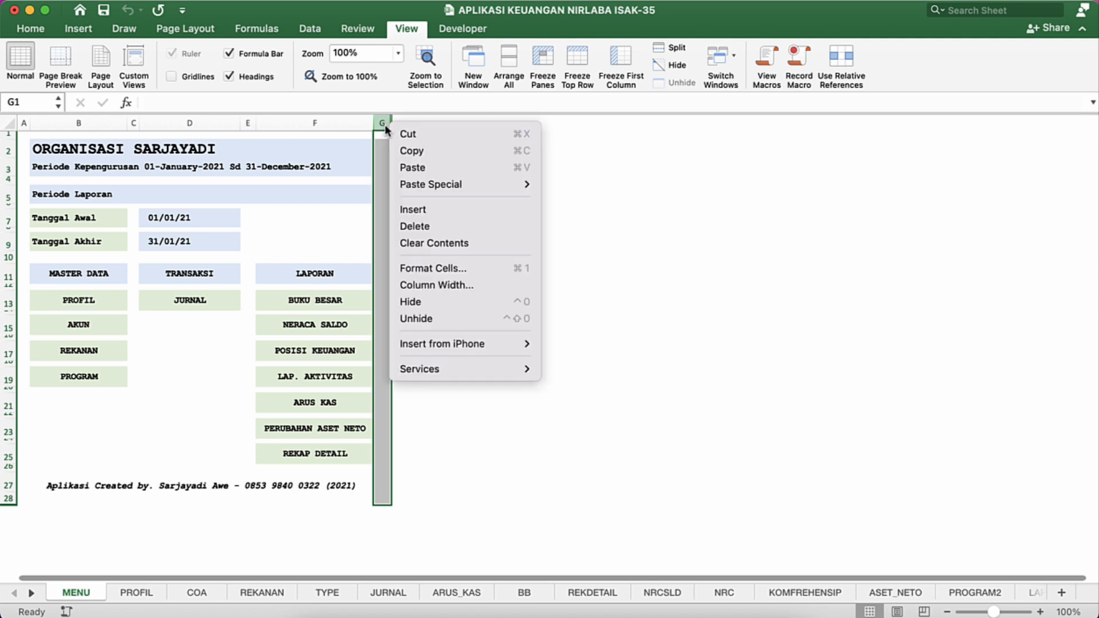
click(421, 319)
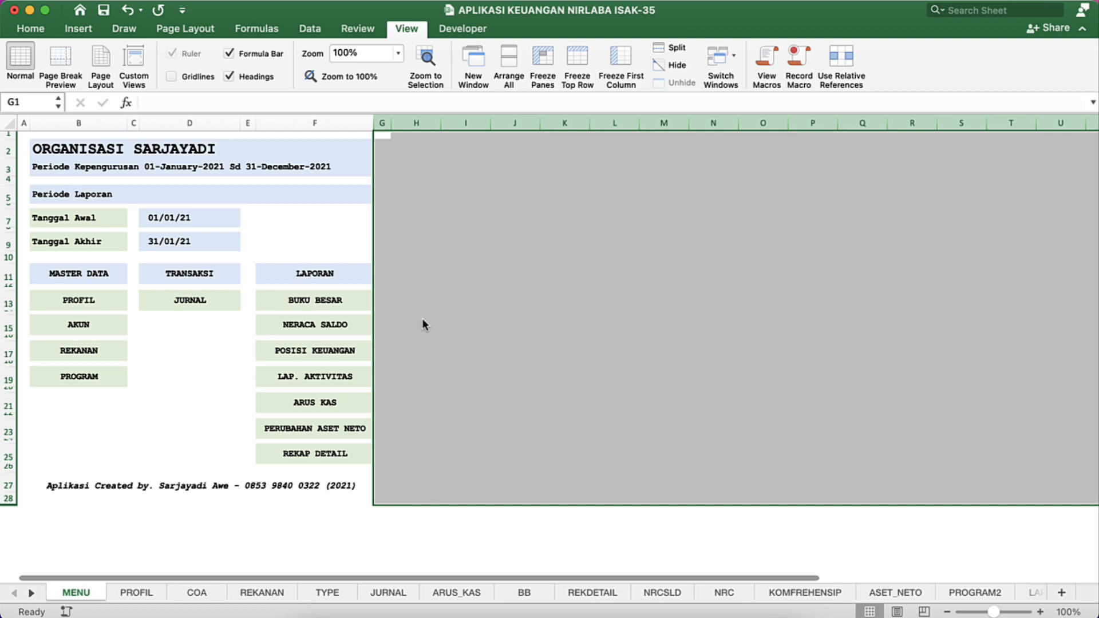
click(421, 257)
click(400, 229)
click(362, 176)
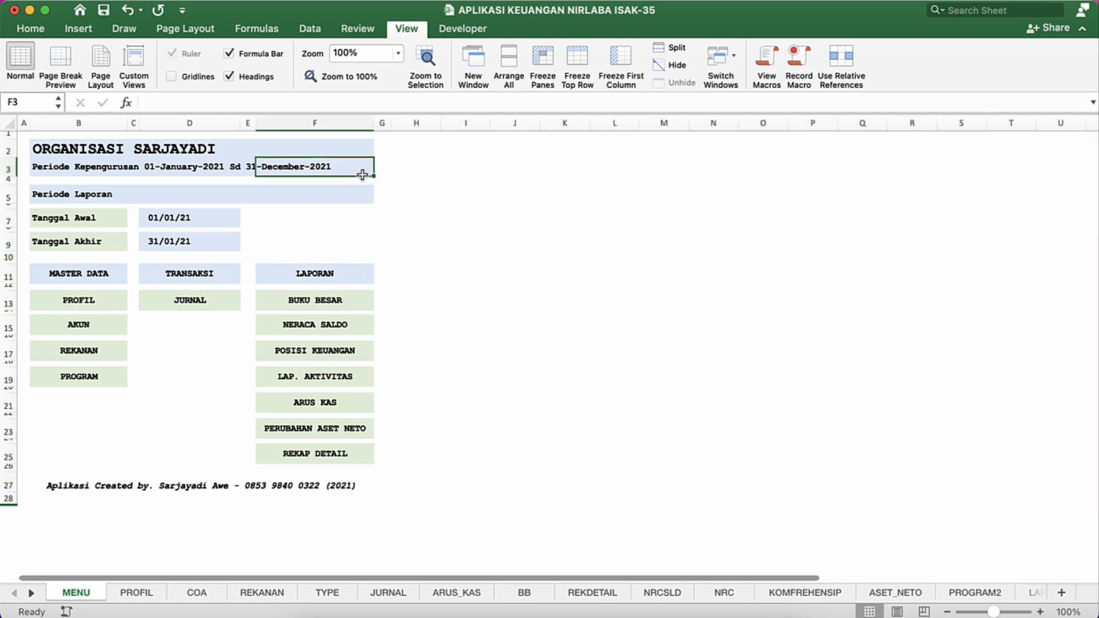
Step: Set the font of the entire MENU sheet to Arial, size 11
click(312, 196)
click(280, 205)
key(super+a)
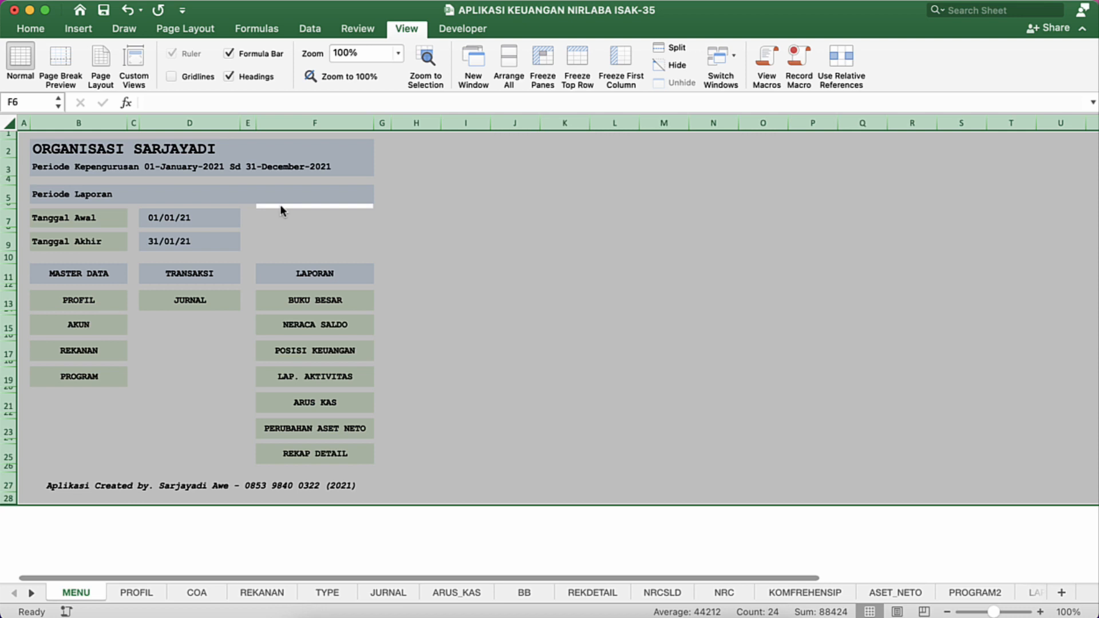
click(47, 29)
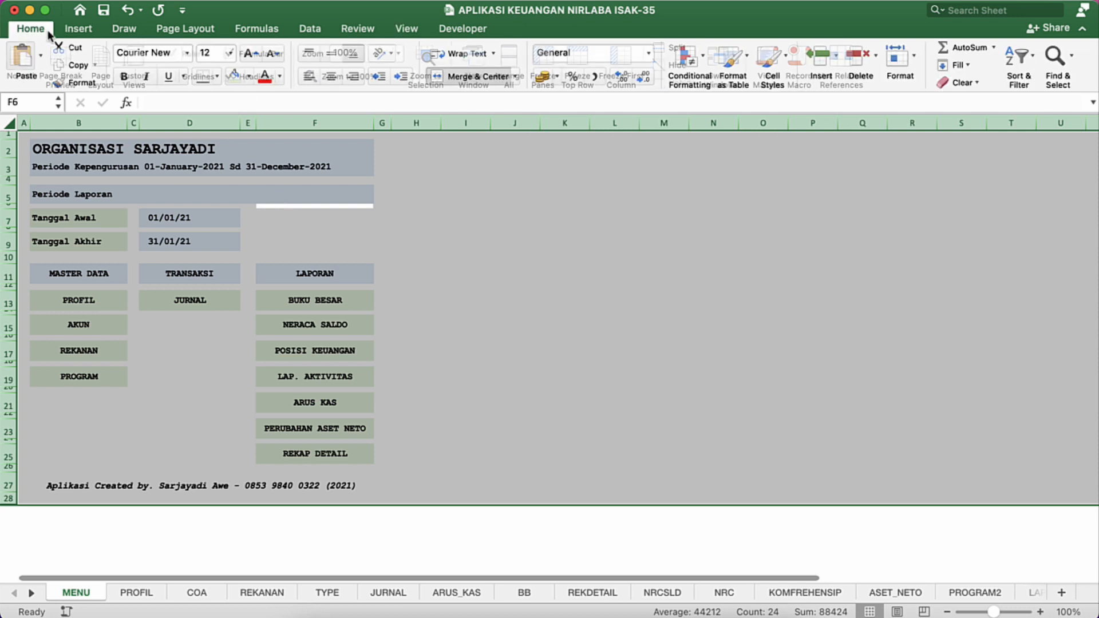
click(183, 53)
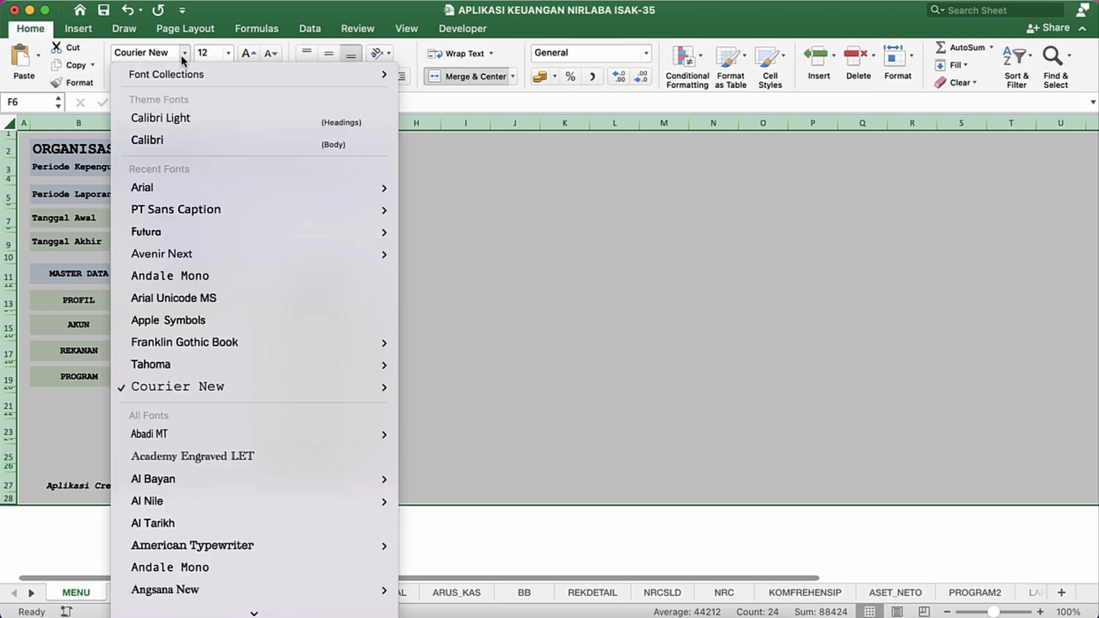
click(169, 187)
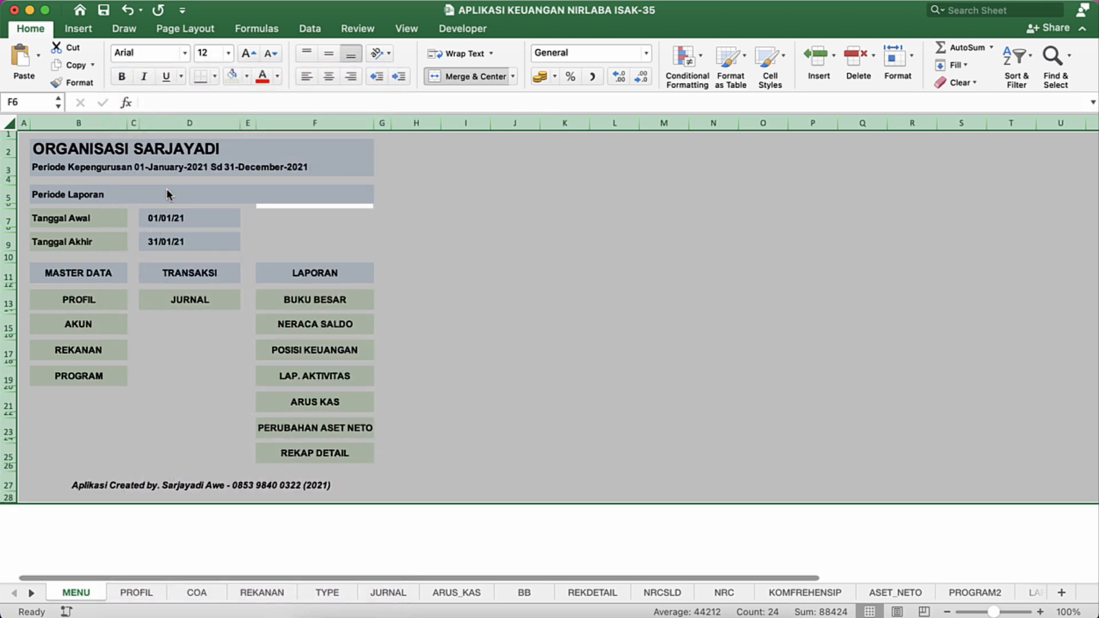
click(228, 53)
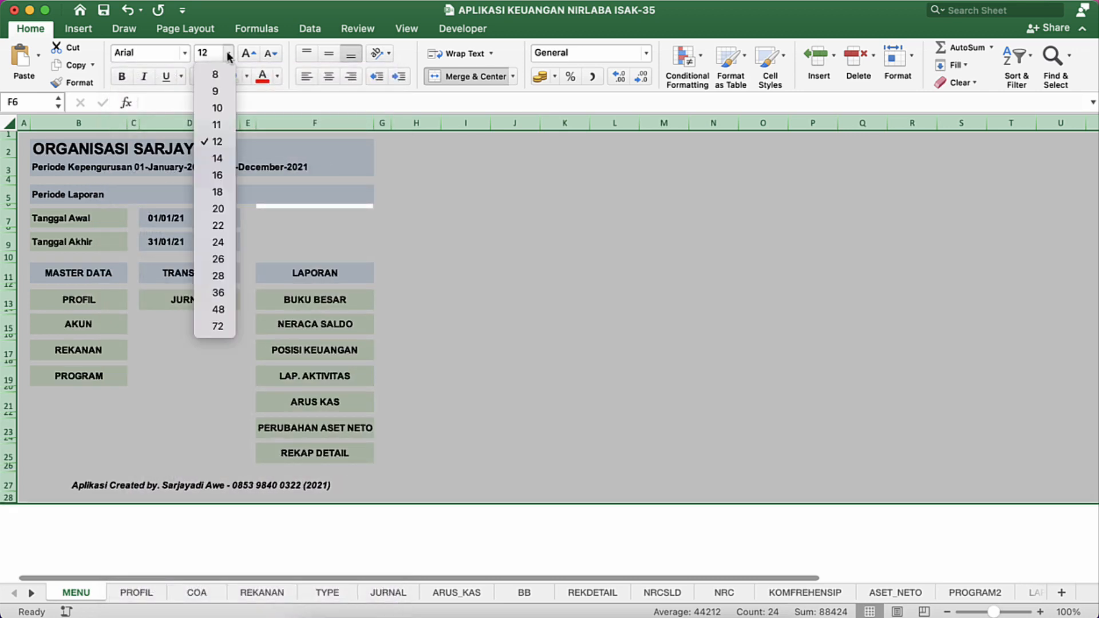
click(216, 126)
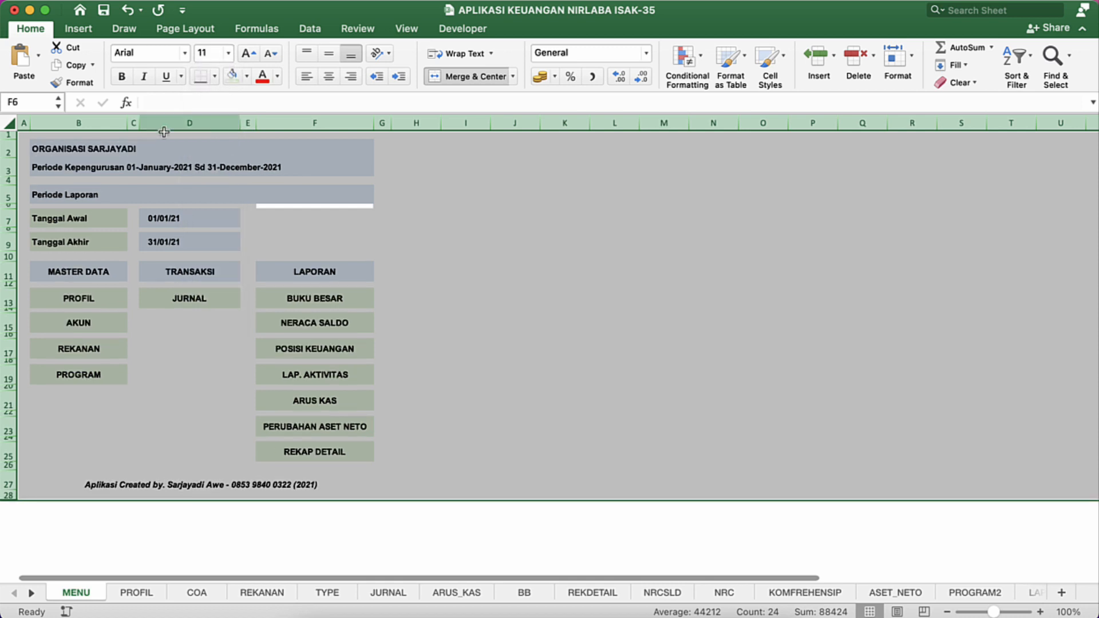
Step: Enlarge the organisation name heading in cell B2 to font size 14
click(117, 142)
key(shift+Down)
click(117, 142)
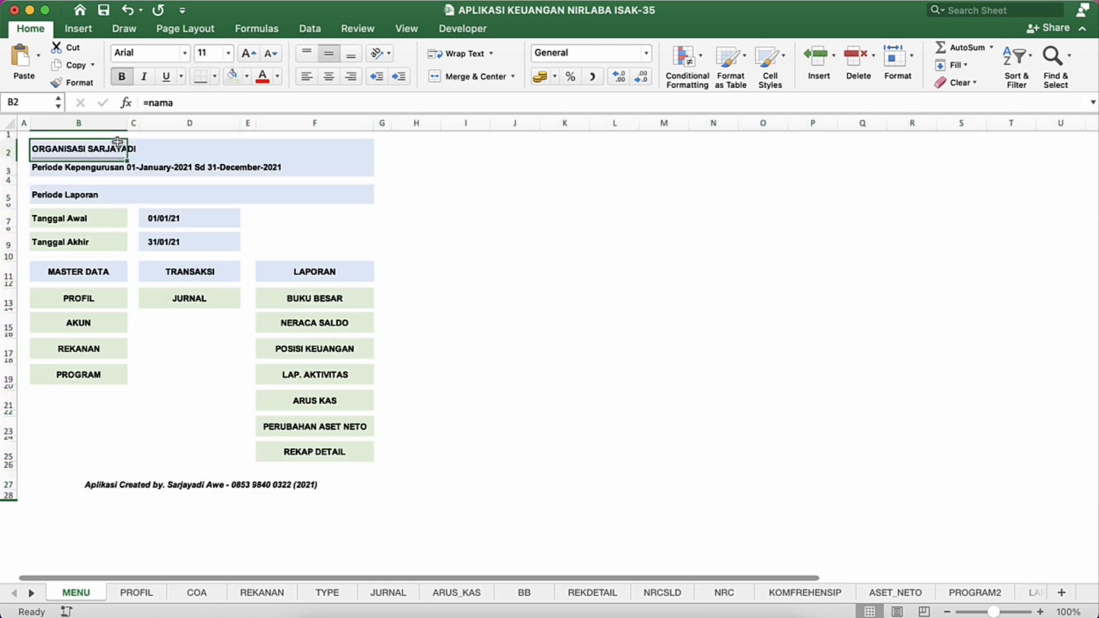
click(246, 77)
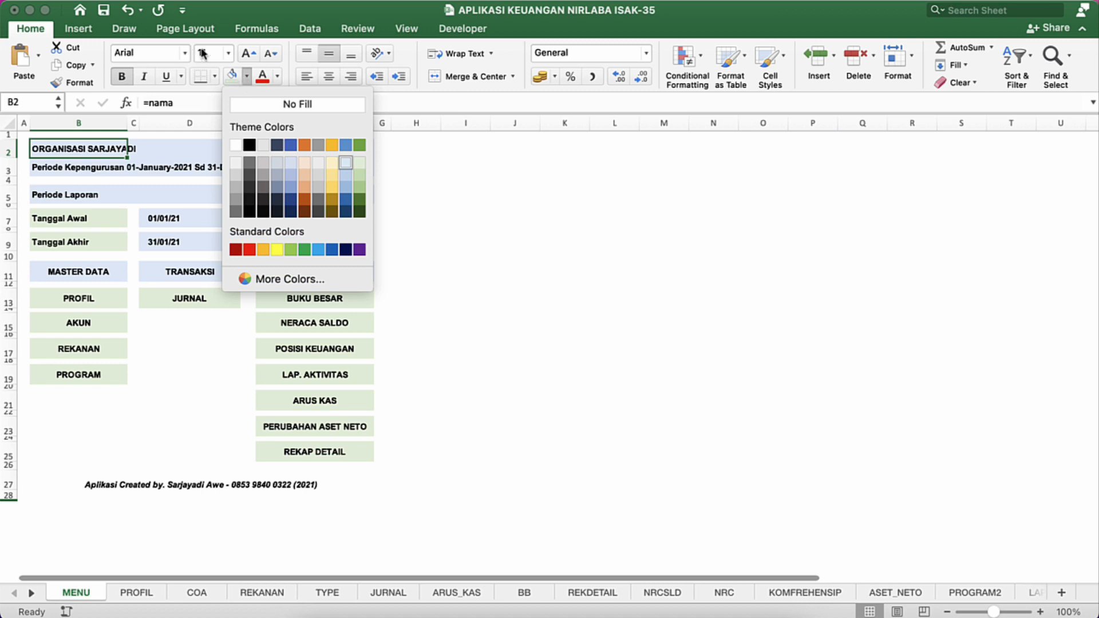
click(245, 56)
click(246, 55)
click(246, 55)
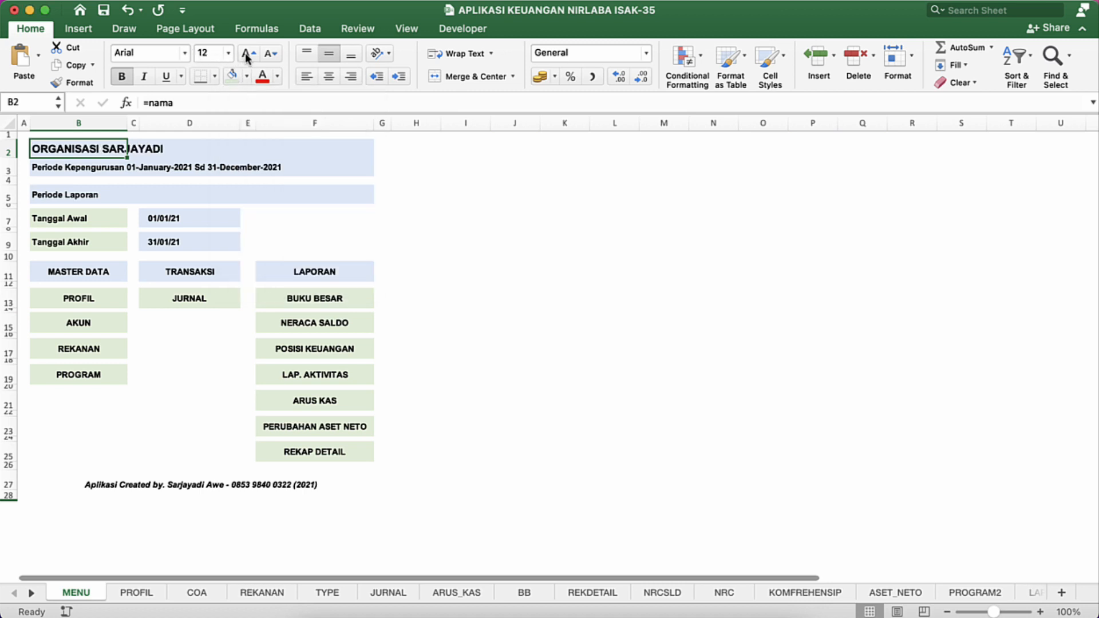
click(66, 182)
click(67, 163)
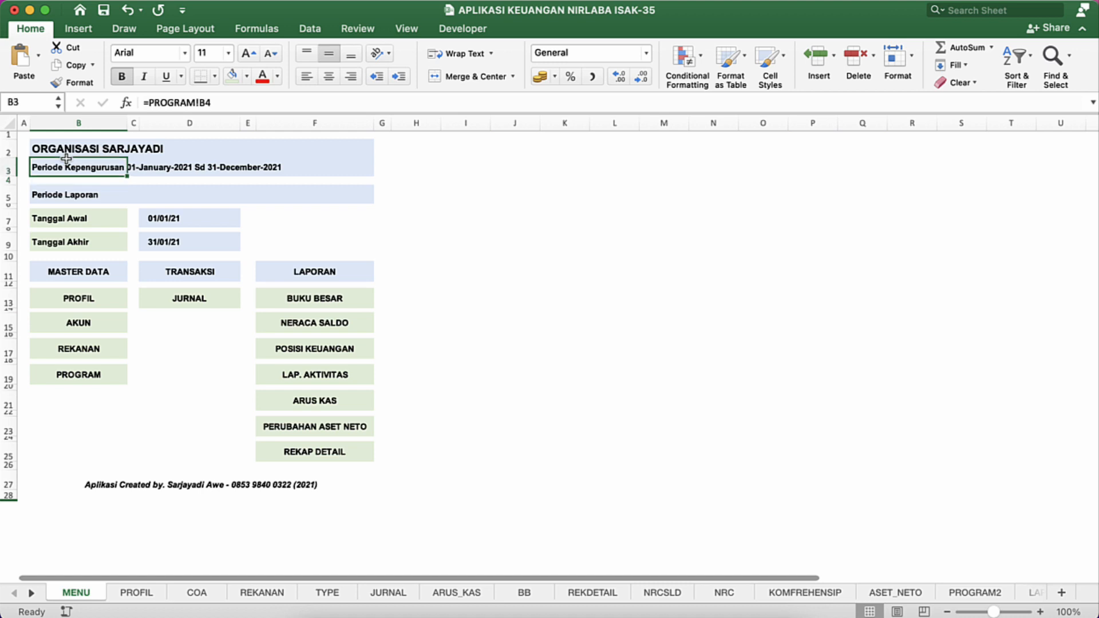
click(142, 182)
click(227, 199)
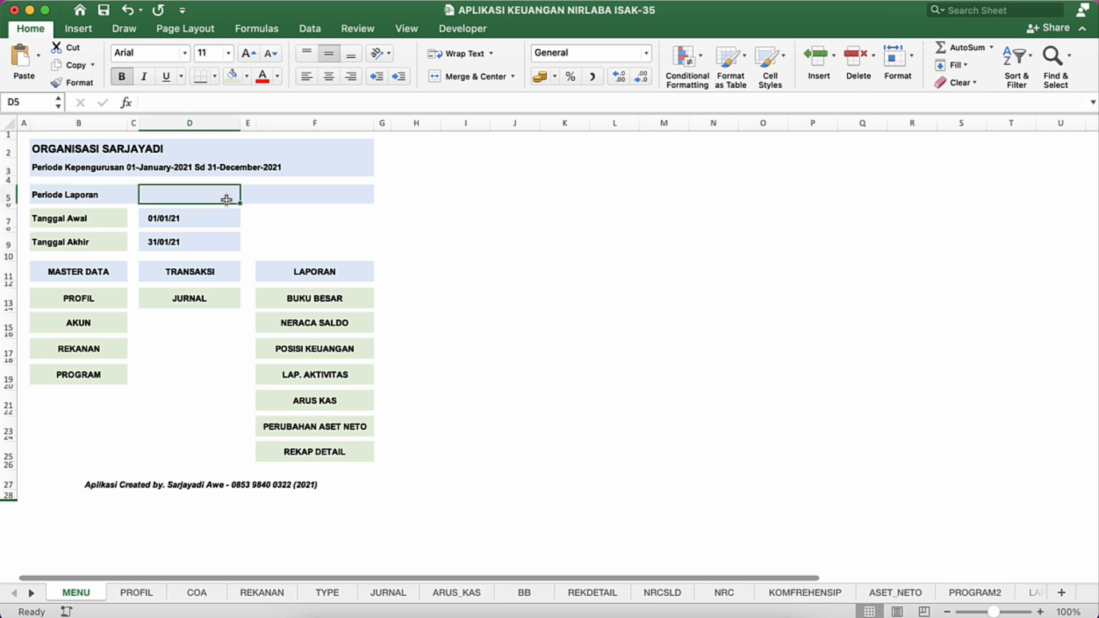
key(Up)
key(Up)
key(Up)
key(Left)
key(Left)
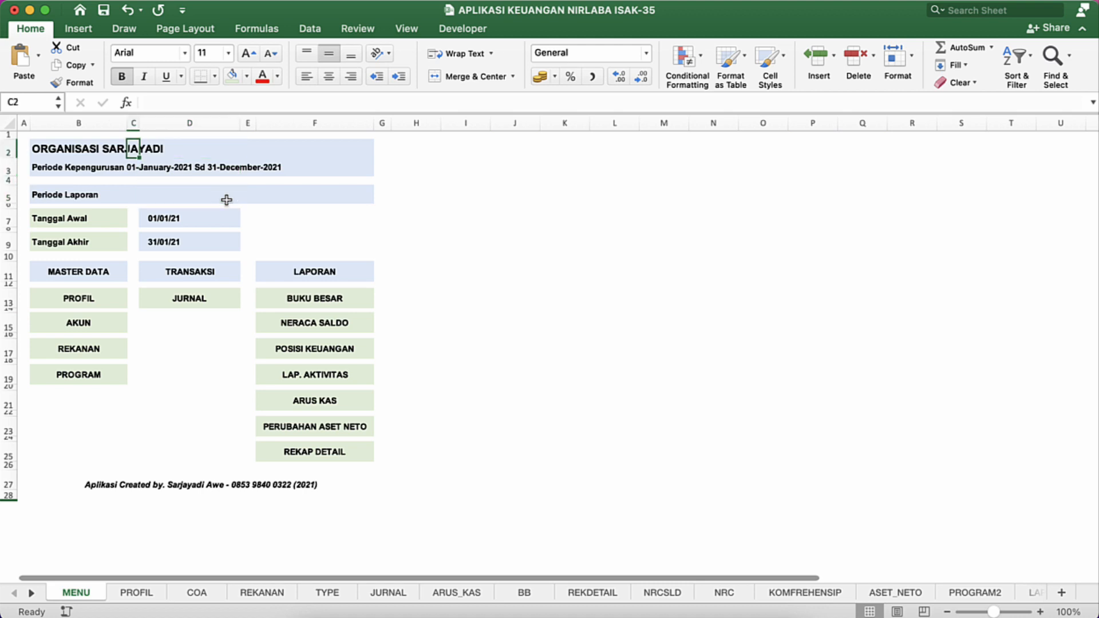
key(shift+Right)
key(shift+Right)
key(shift+Right)
key(shift+Right)
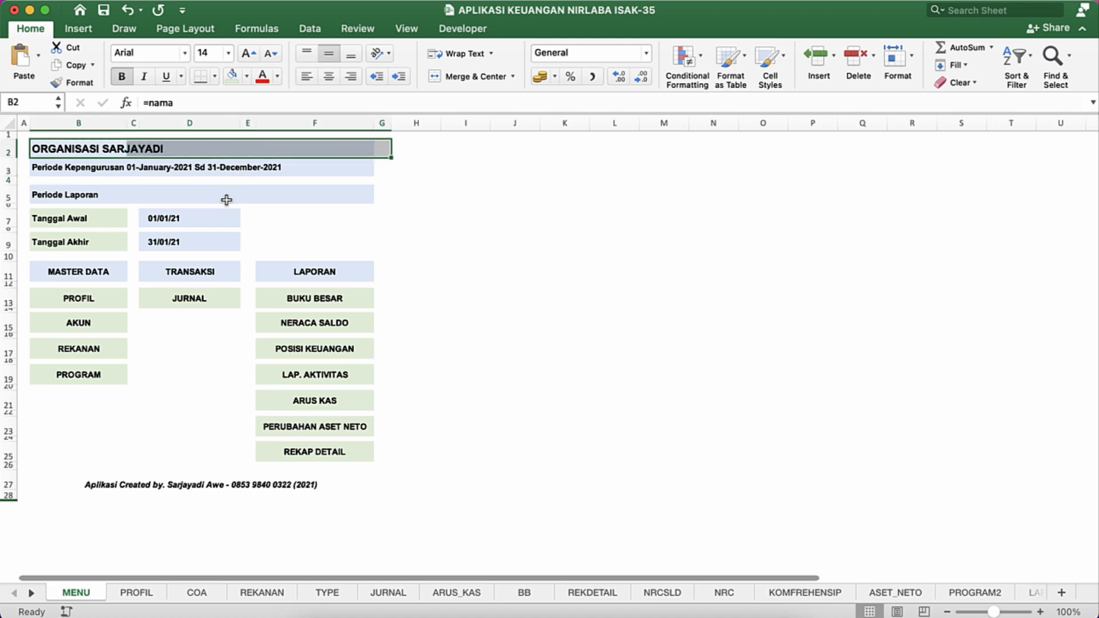
click(323, 244)
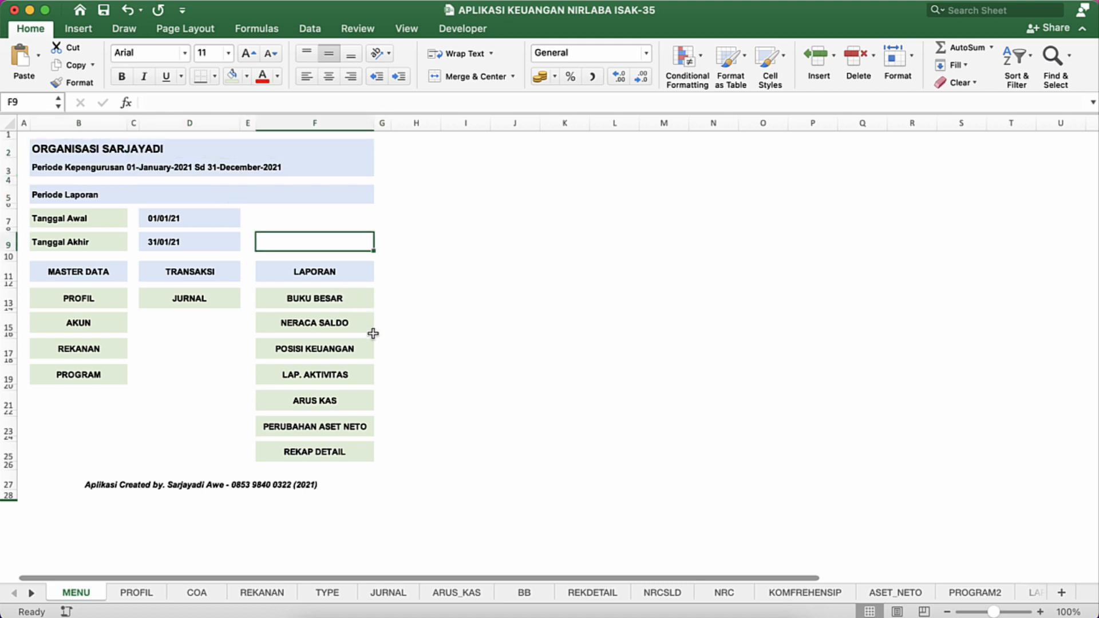
click(366, 352)
click(359, 373)
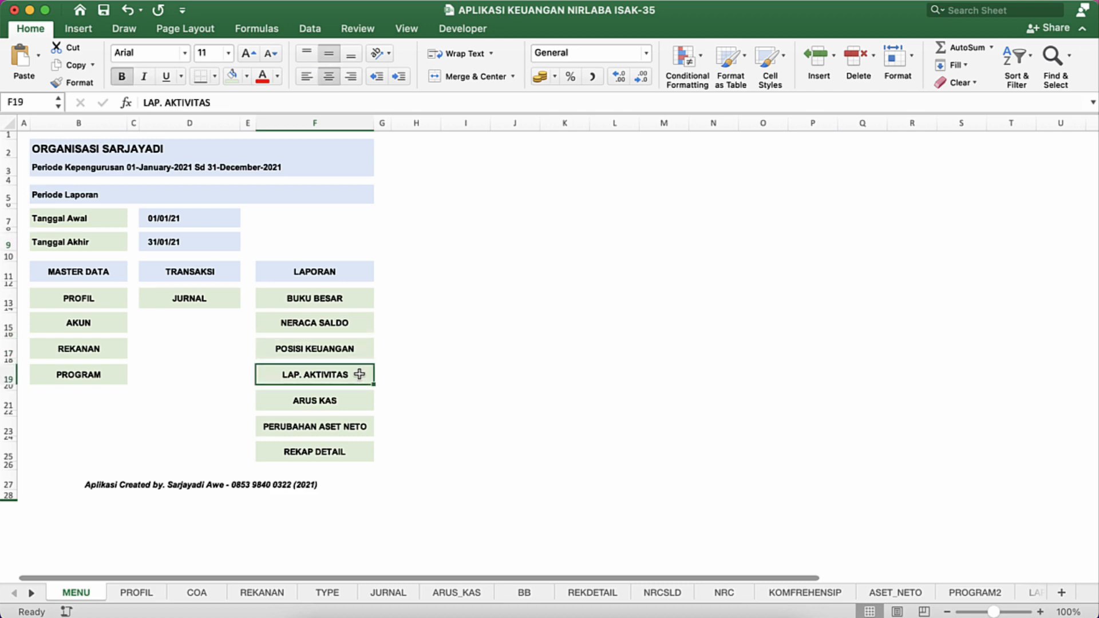
key(Down)
key(Down)
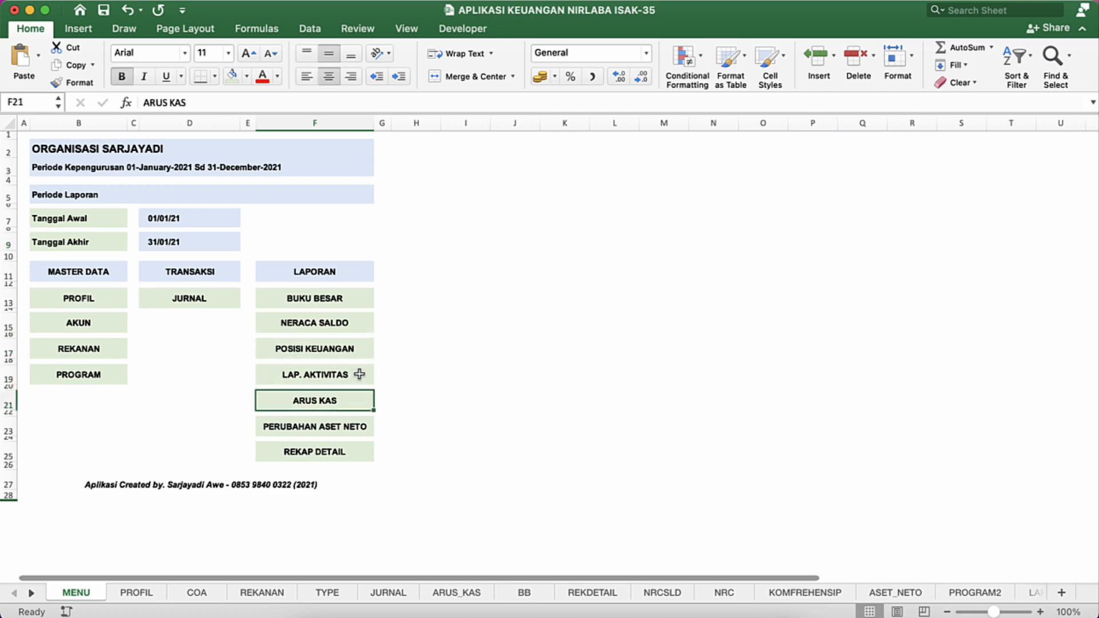
Step: Check how the report links are grouped on the modified workbook's MENU sheet, then return to the original workbook
key(ctrl+Up)
click(709, 307)
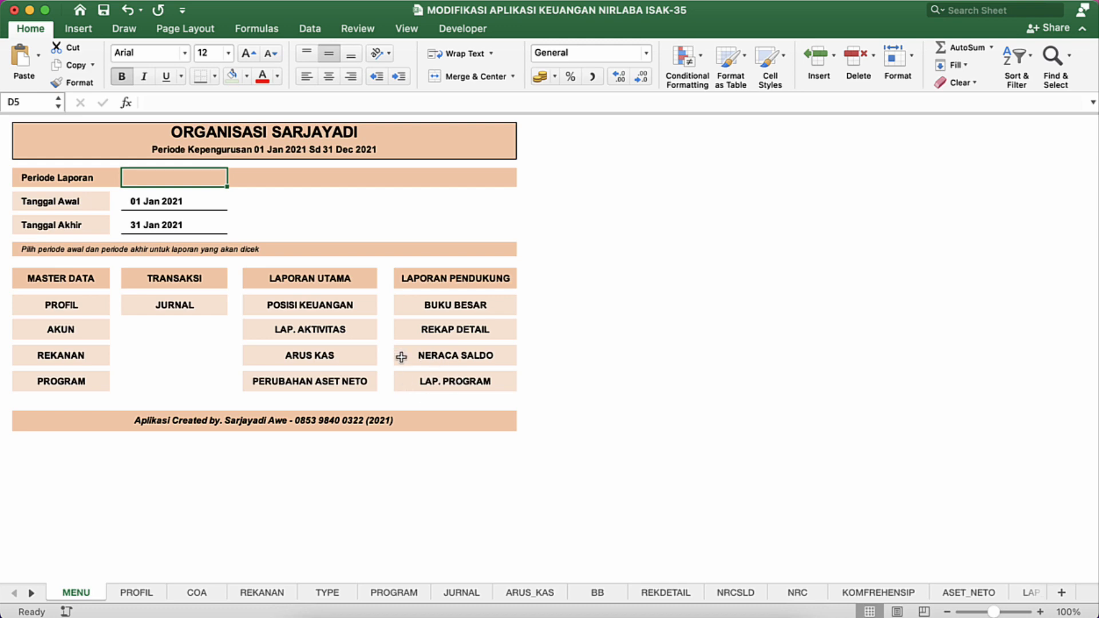
key(ctrl+Down)
click(658, 305)
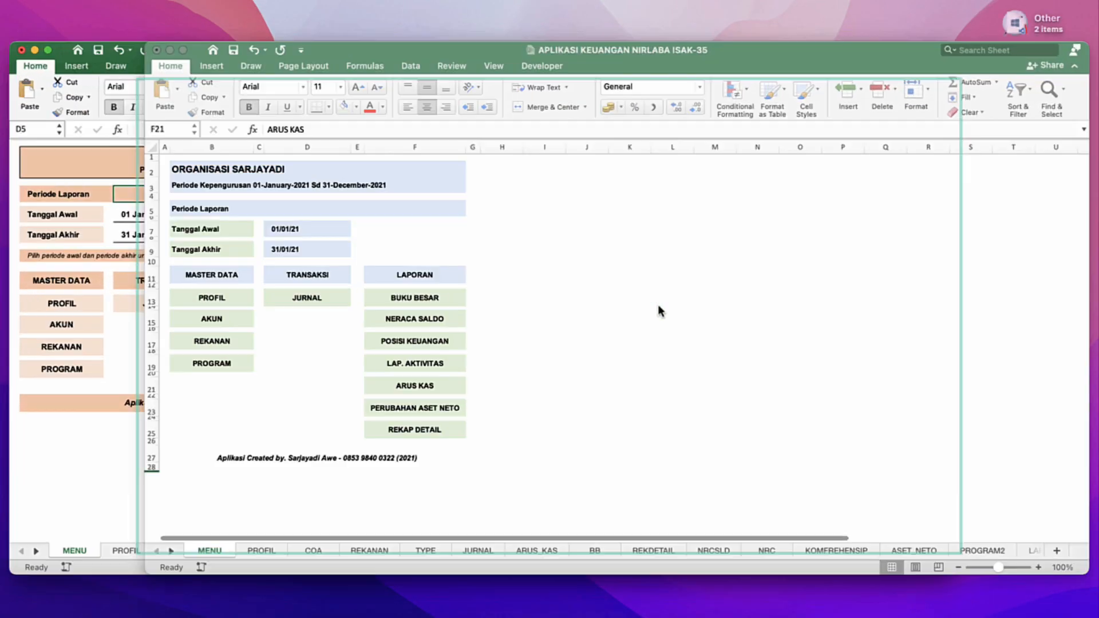
key(Up)
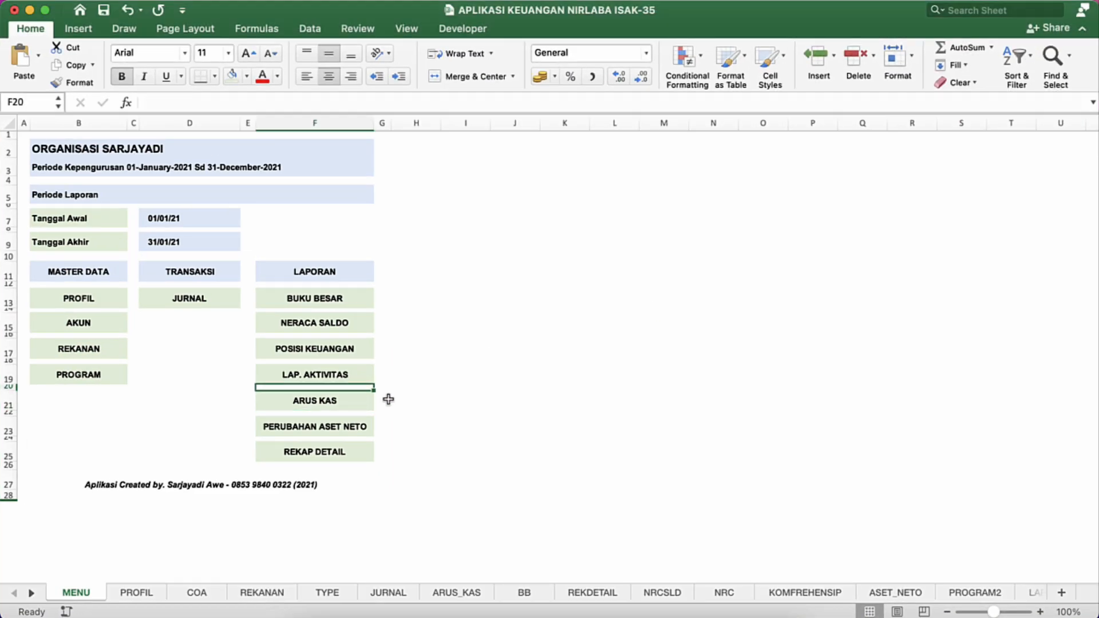
Step: Move the ARUS KAS, PERUBAHAN ASET NETO and REKAP DETAIL links from F21:F25 to H13:H17 and widen column H to fit them
key(Down)
key(Down)
key(Up)
key(shift+Down)
key(shift+Down)
key(shift+Down)
key(shift+Down)
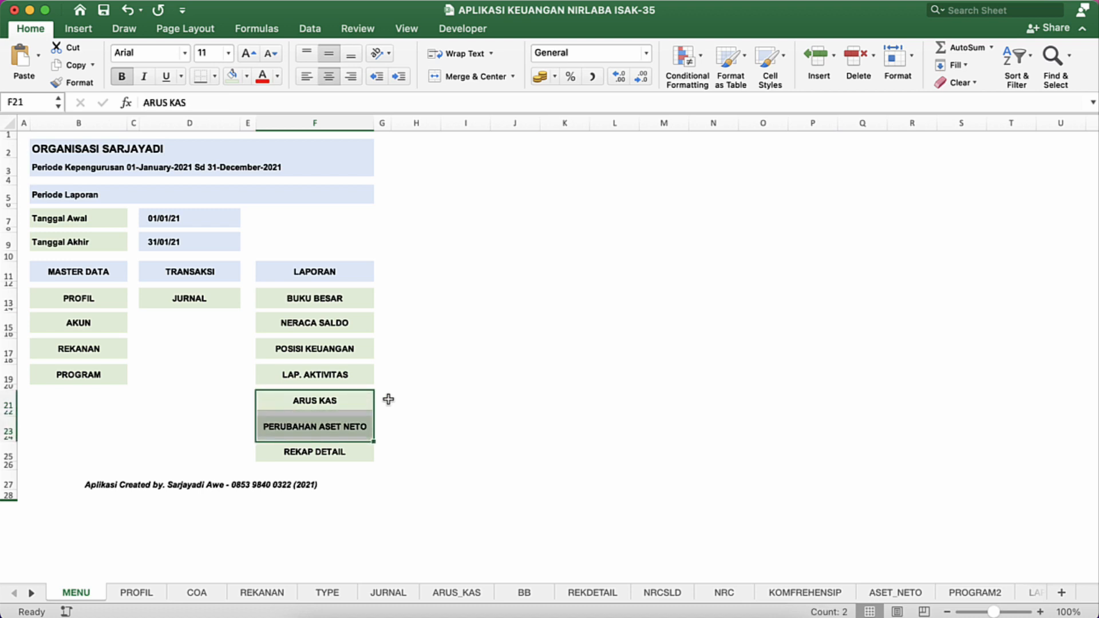
key(super+c)
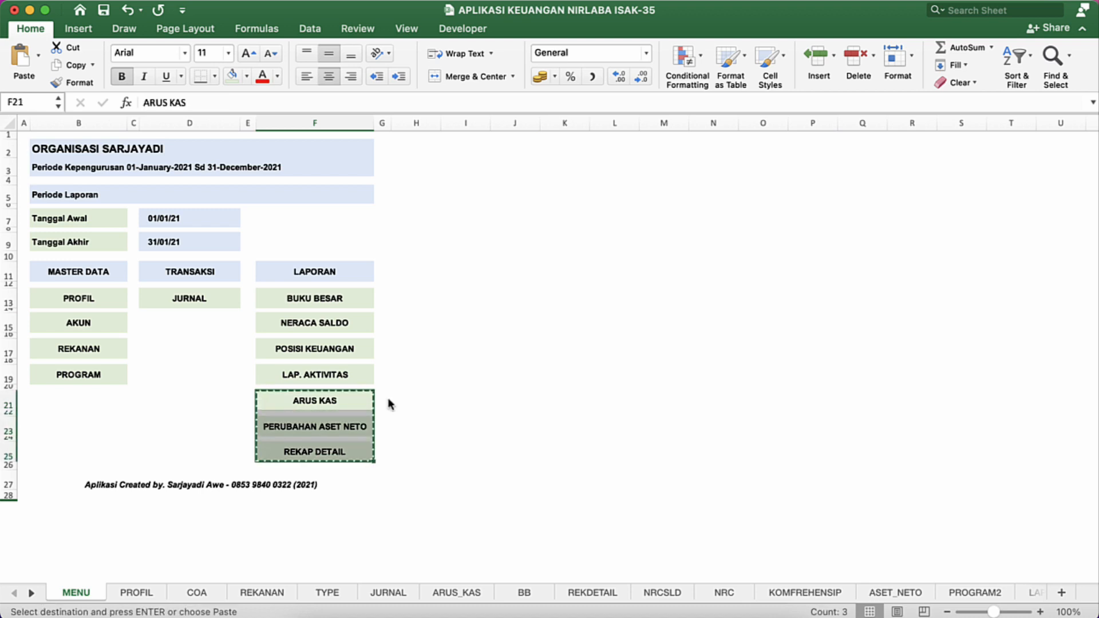
click(439, 291)
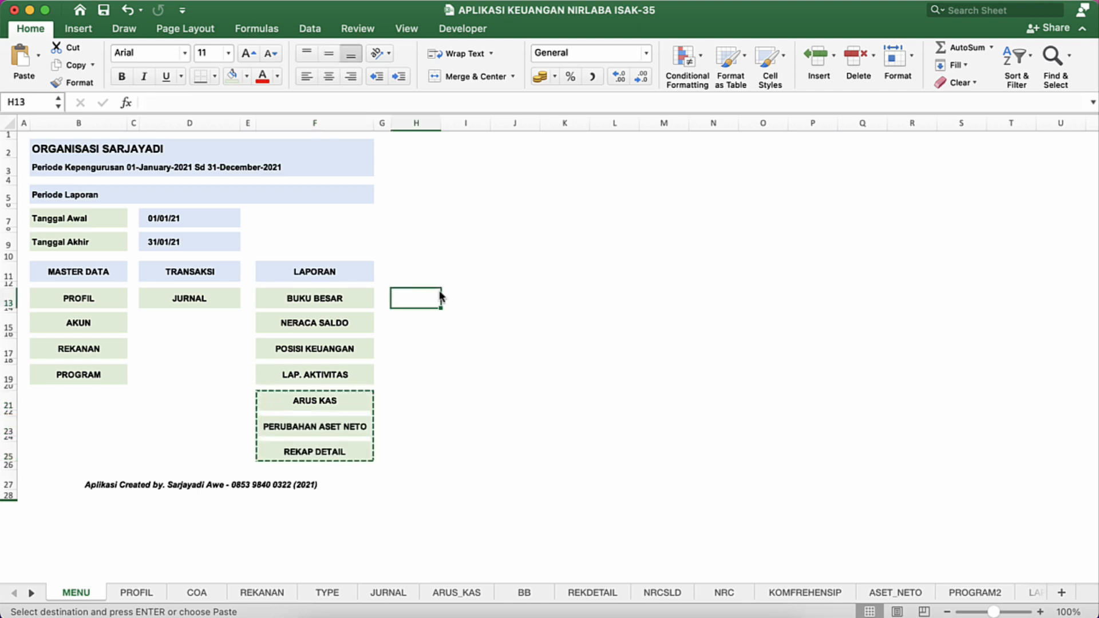
key(super+v)
drag(441, 117, 503, 118)
click(442, 309)
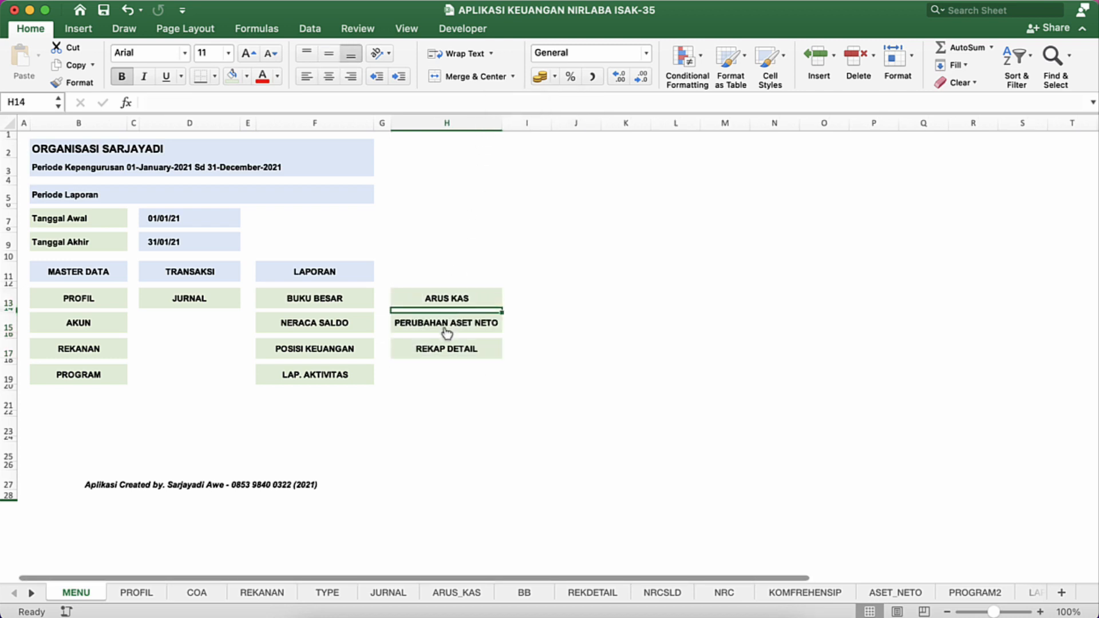
Step: Shift the ARUS KAS, PERUBAHAN ASET NETO and REKAP DETAIL links in column H down to H15:H19
click(382, 401)
click(355, 301)
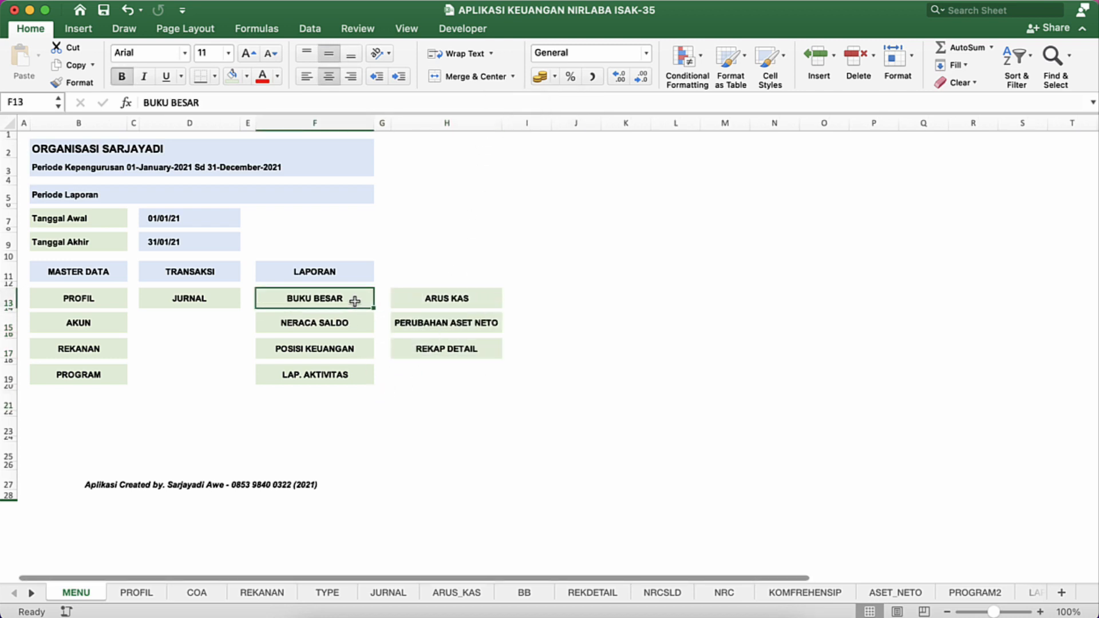
click(400, 300)
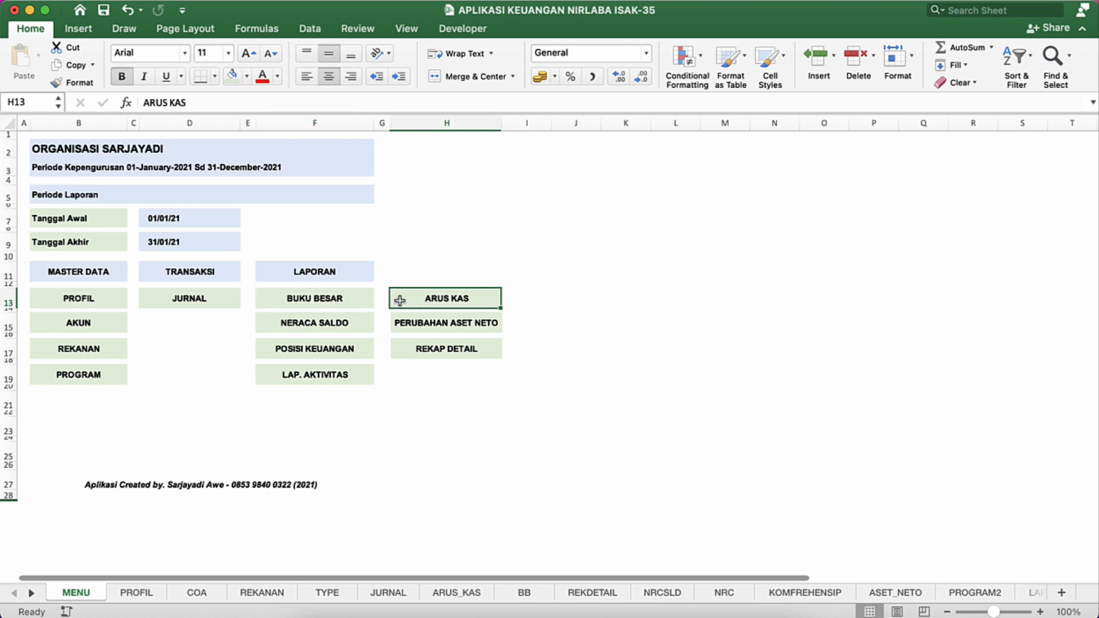
key(shift+Down)
key(shift+Down)
key(shift+Down)
key(shift+Down)
key(super+c)
key(Down)
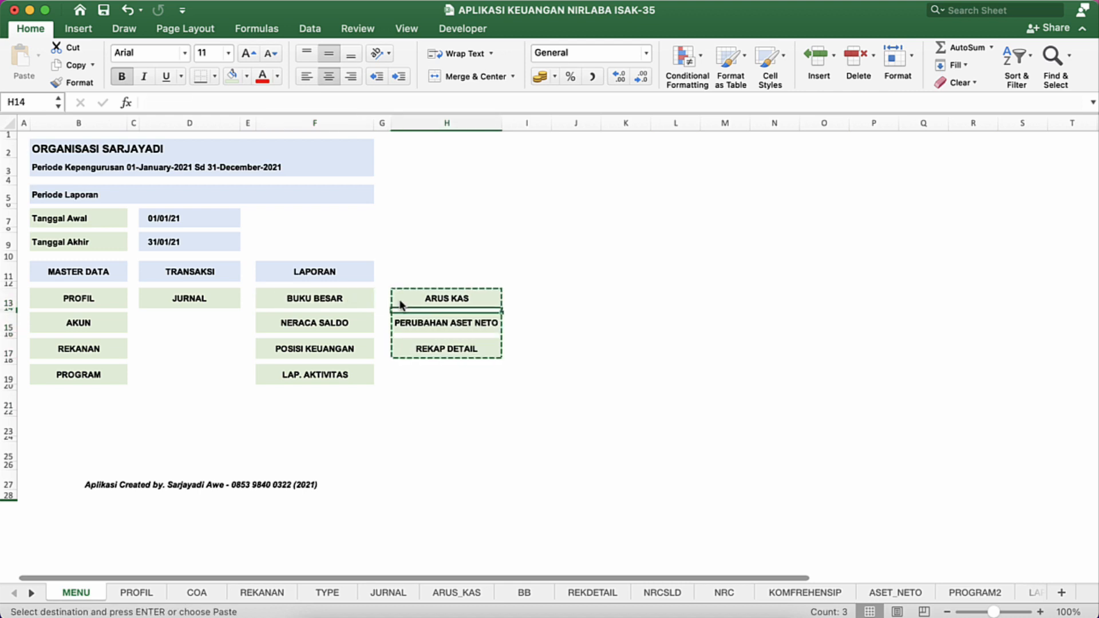
key(Down)
key(Return)
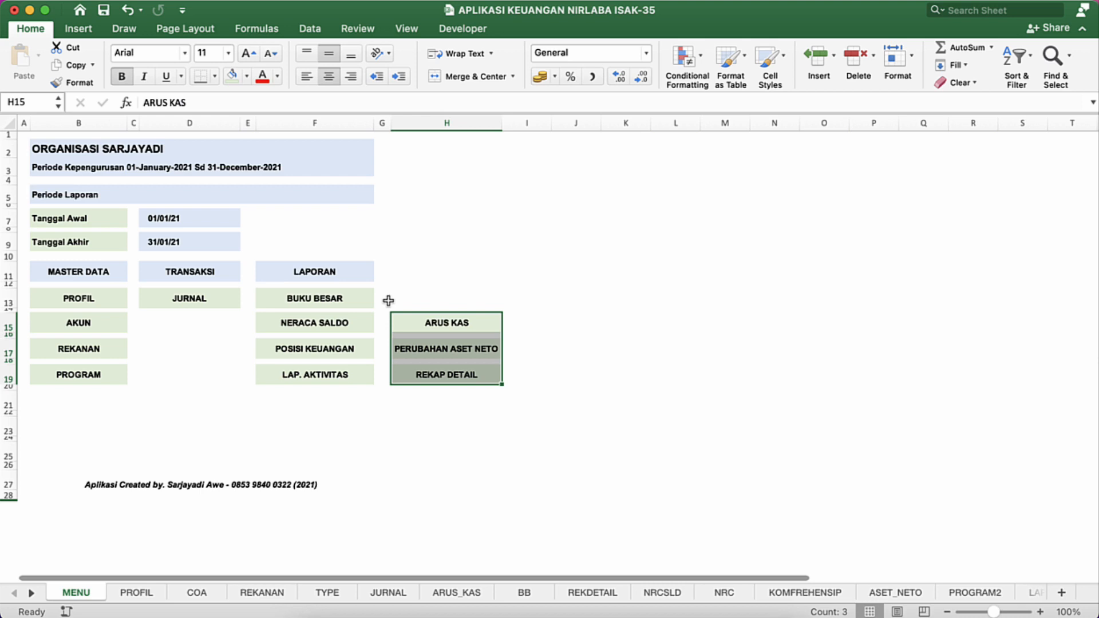
Step: Move the BUKU BESAR link from F13 to H13
click(355, 304)
key(super+c)
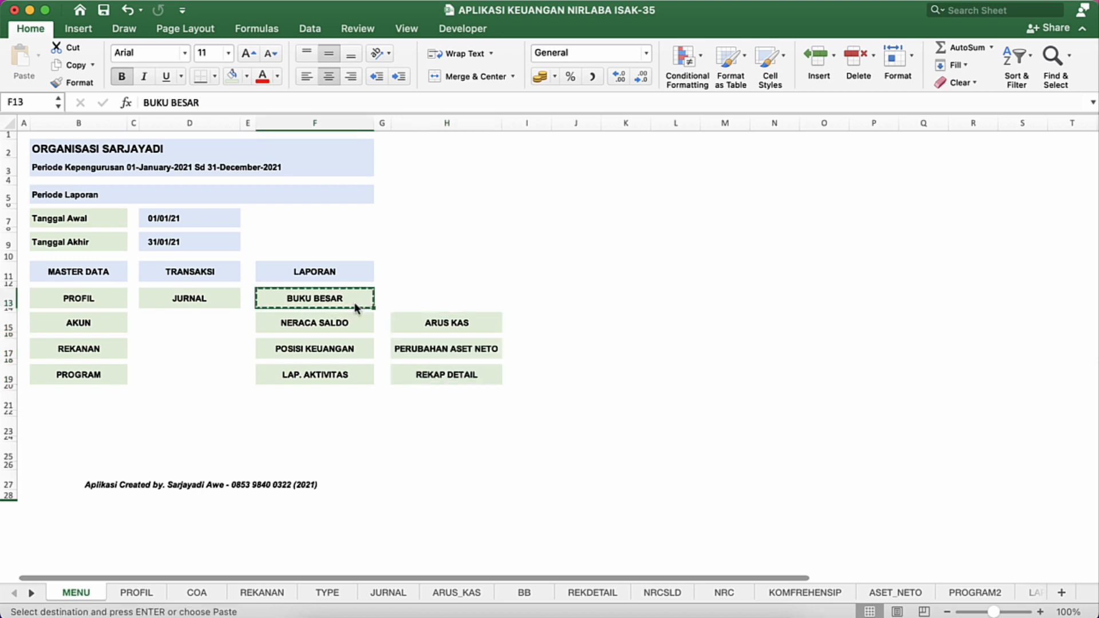
click(447, 300)
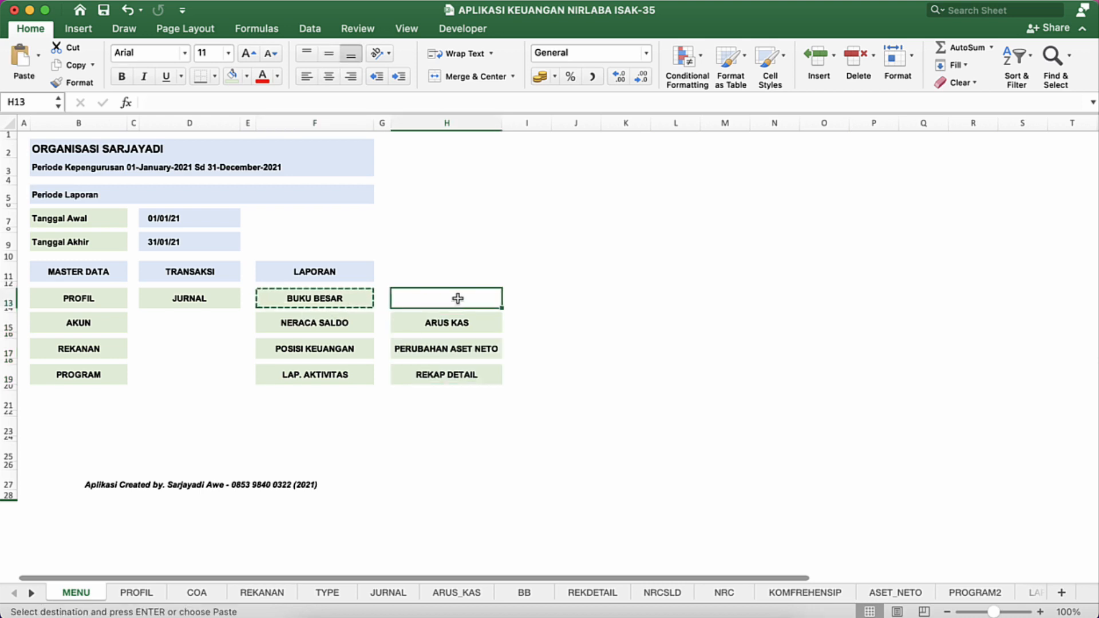
key(Return)
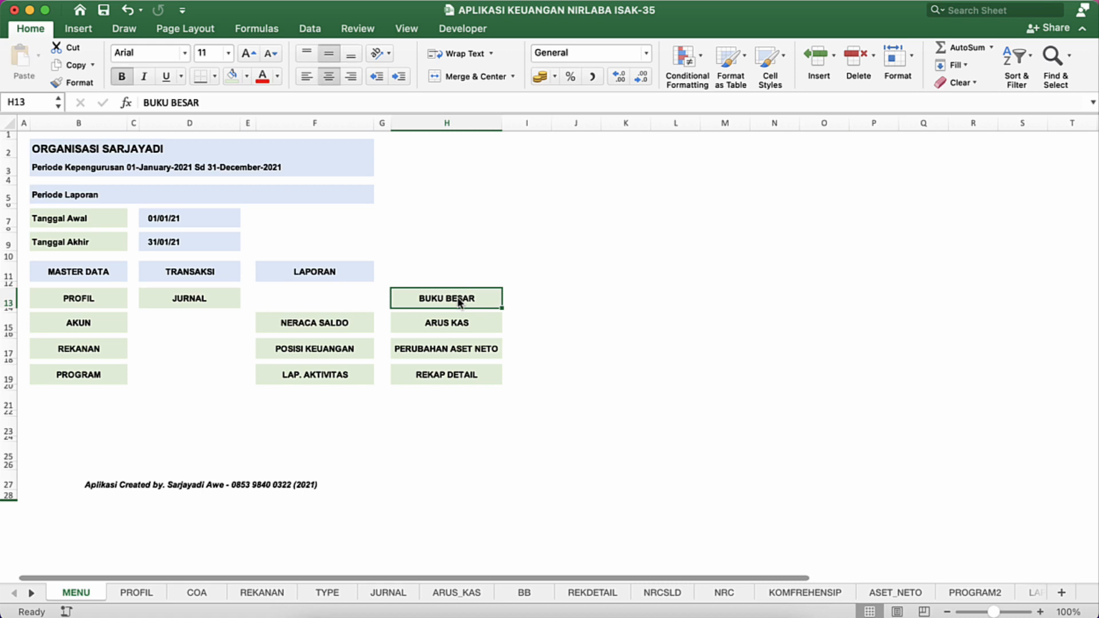
Step: Move the ARUS KAS link from H15 to F21, below LAP. AKTIVITAS
click(413, 322)
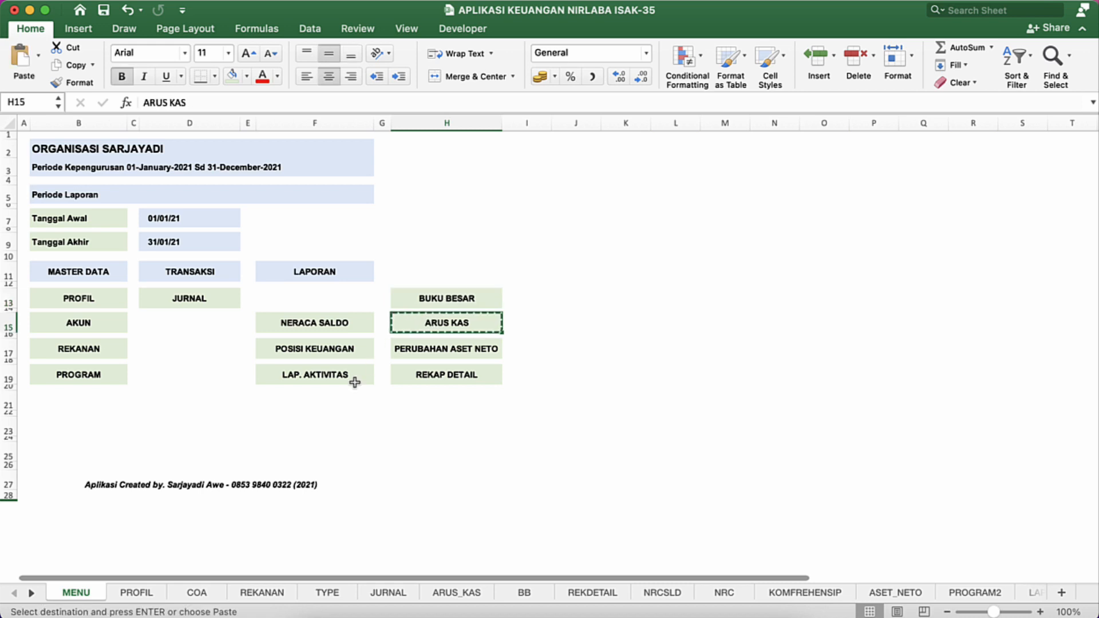
click(314, 400)
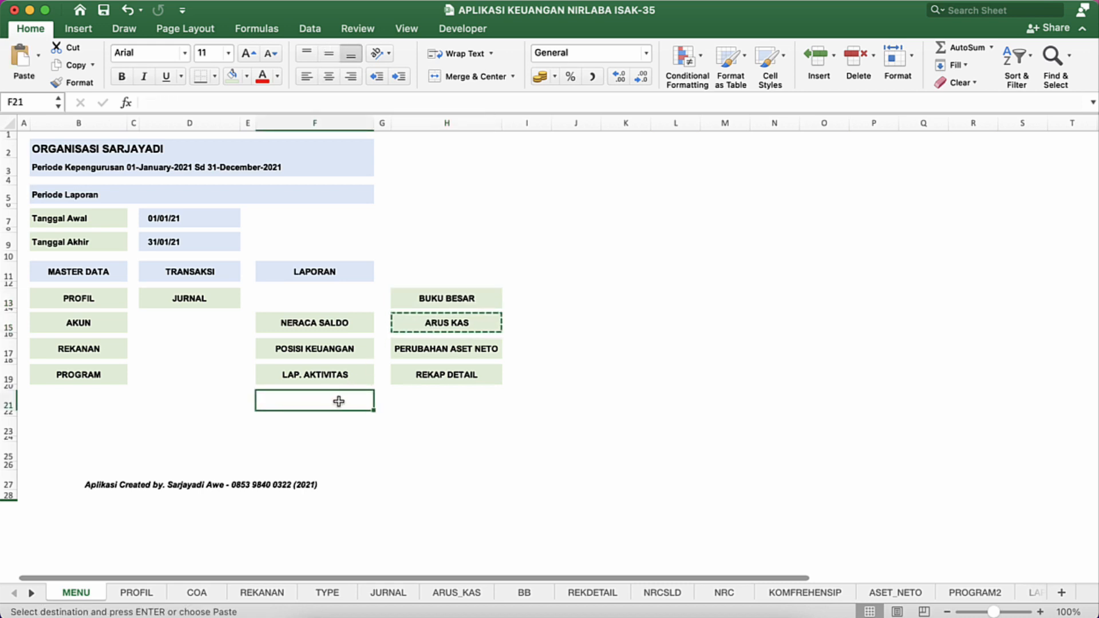
key(super+v)
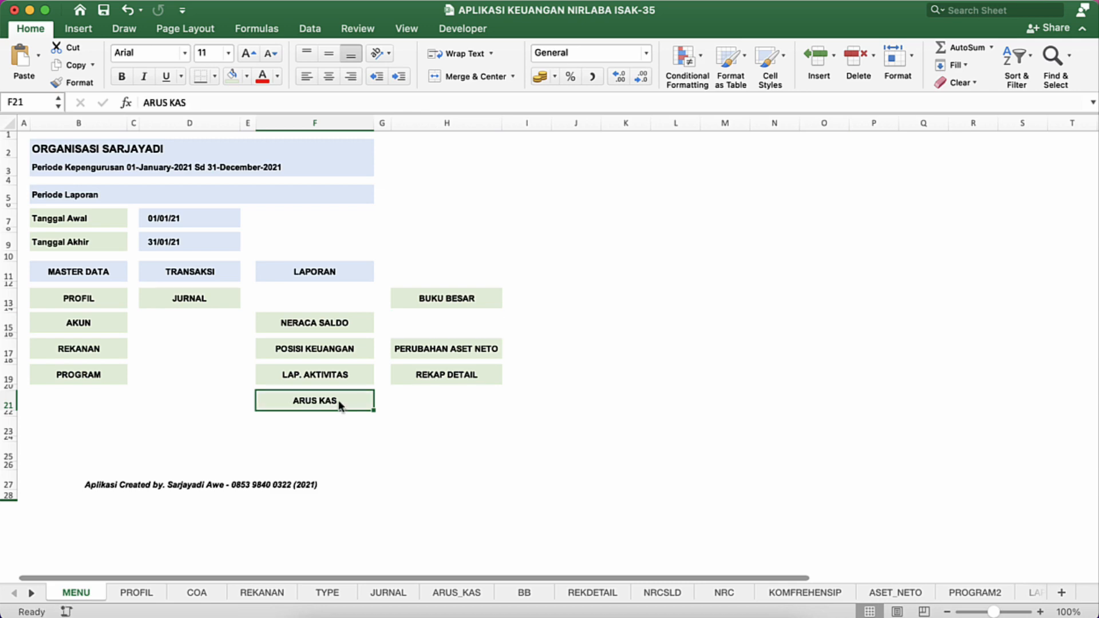
Step: Check the link grouping in the modified workbook, then move the NERACA SALDO link from F15 to H15 in the original workbook
click(400, 356)
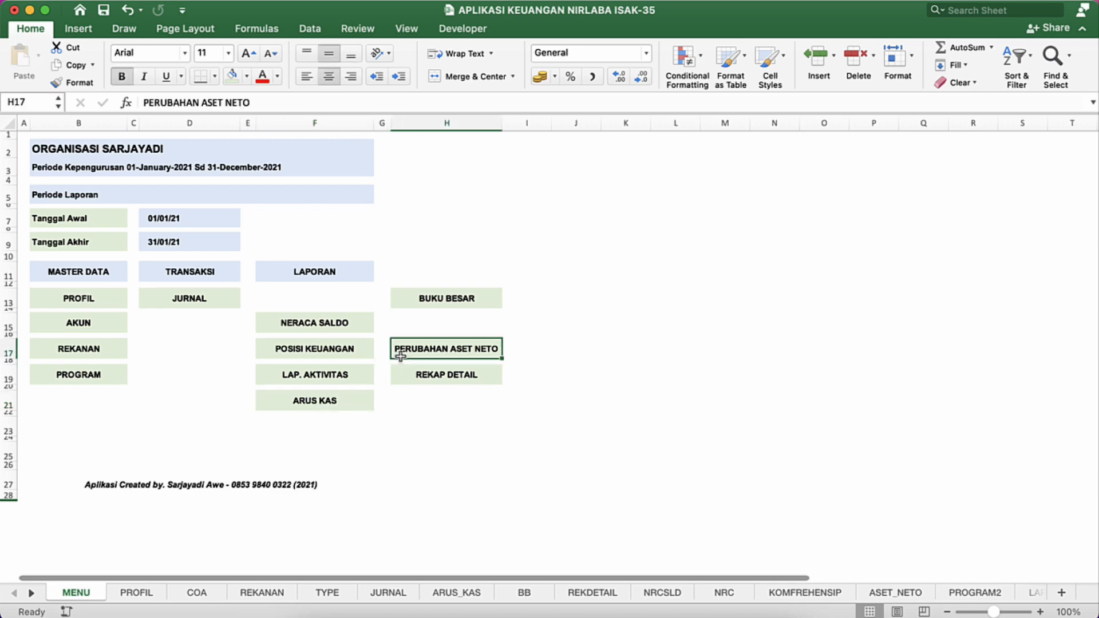
key(ctrl+Down)
click(782, 259)
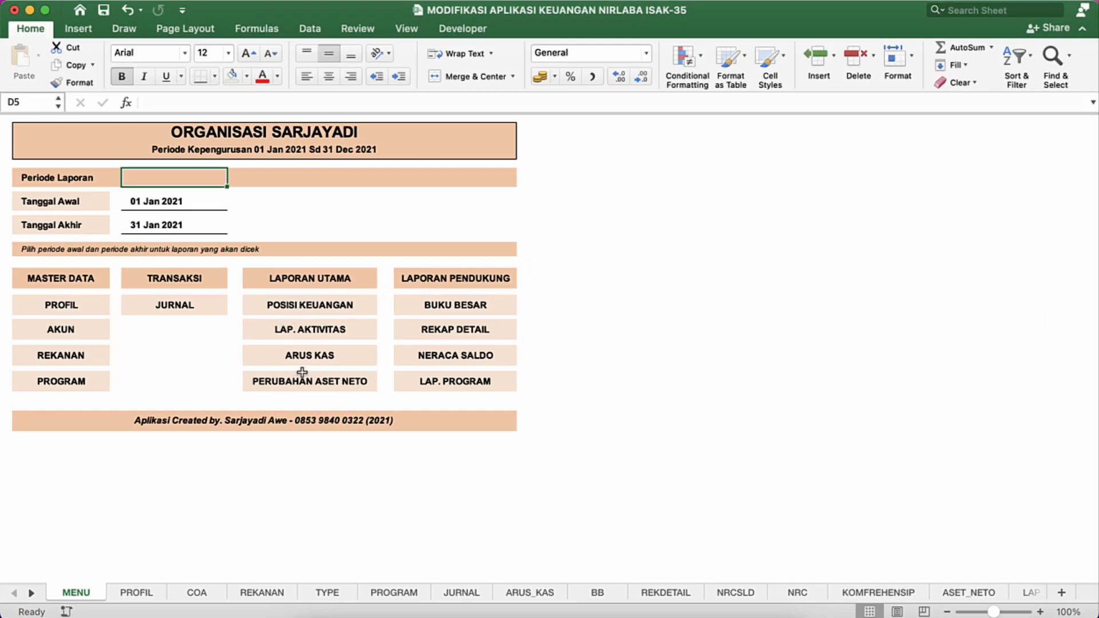
key(ctrl+Down)
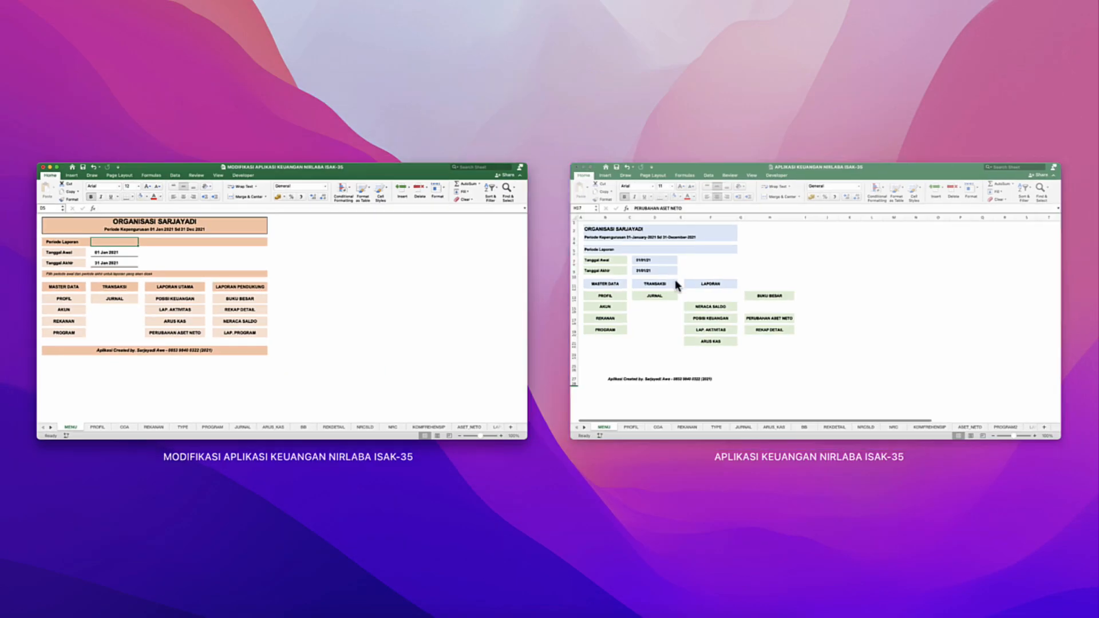
click(681, 277)
click(368, 321)
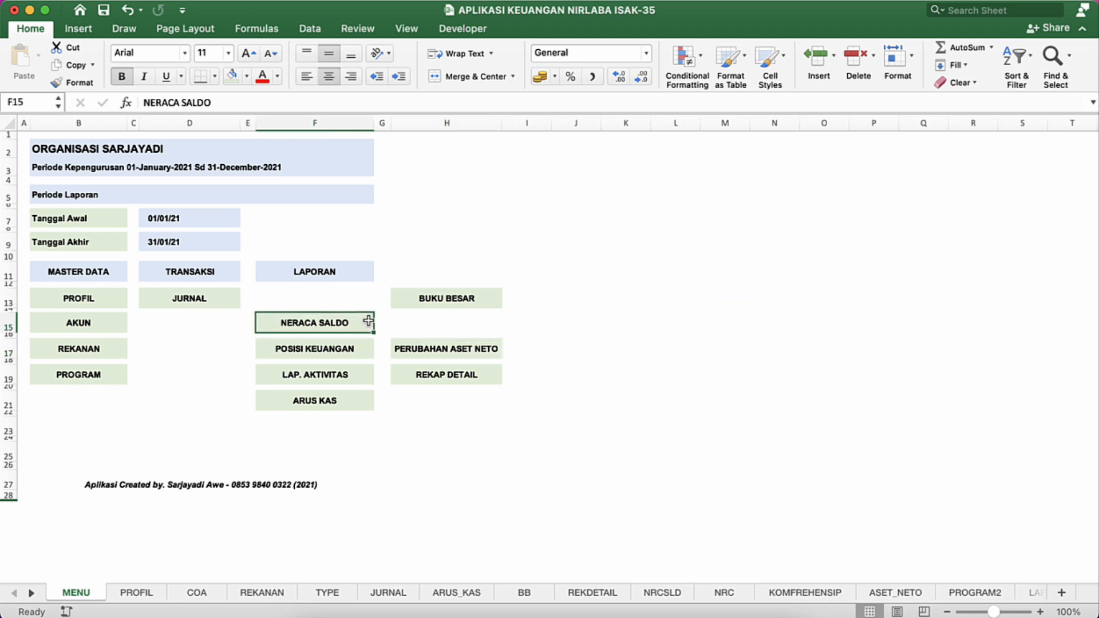
key(super+c)
key(Right)
key(Right)
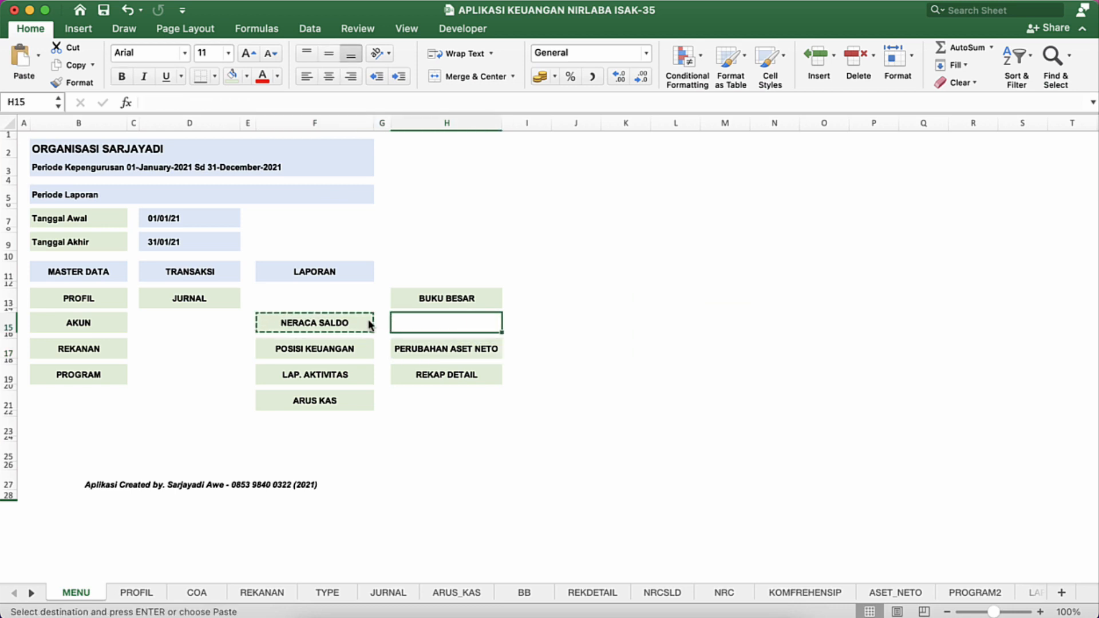
key(super+v)
Step: Move the POSISI KEUANGAN, LAP. AKTIVITAS and ARUS KAS links up to F13:F17
click(362, 346)
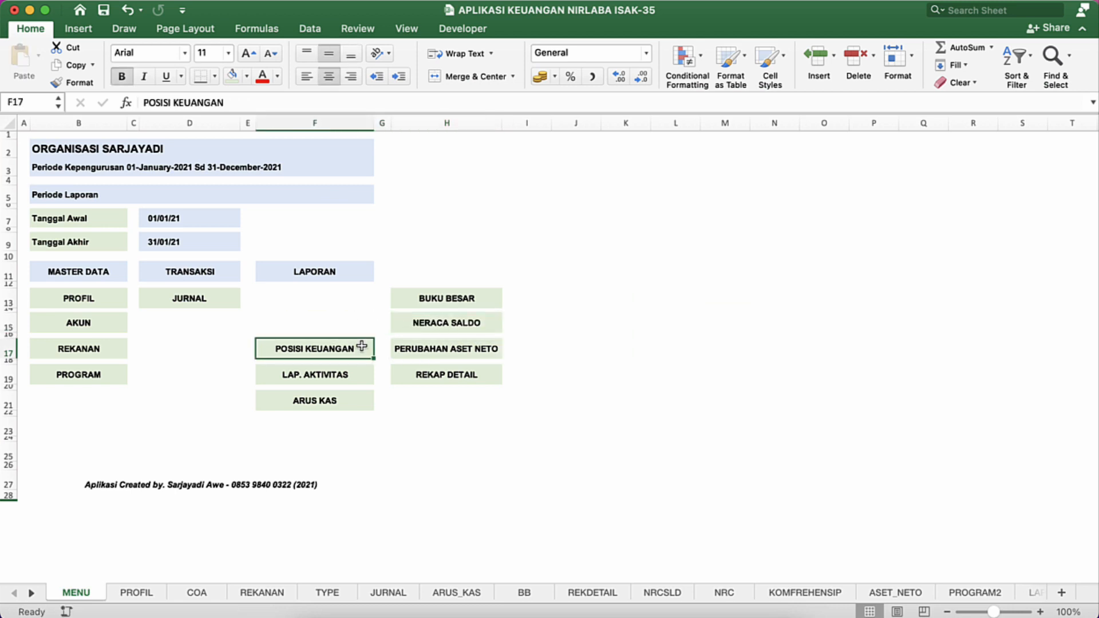
key(shift+Down)
key(shift+Down)
key(shift+Down)
key(shift+Down)
key(super+c)
key(Up)
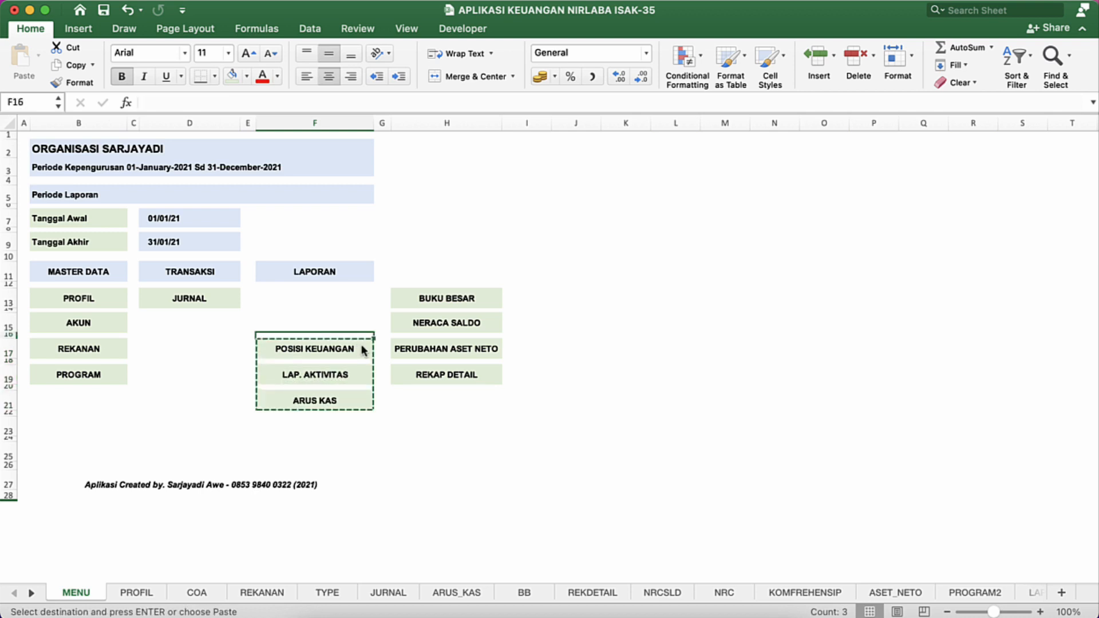
key(Up)
key(Up)
key(Up)
key(super+v)
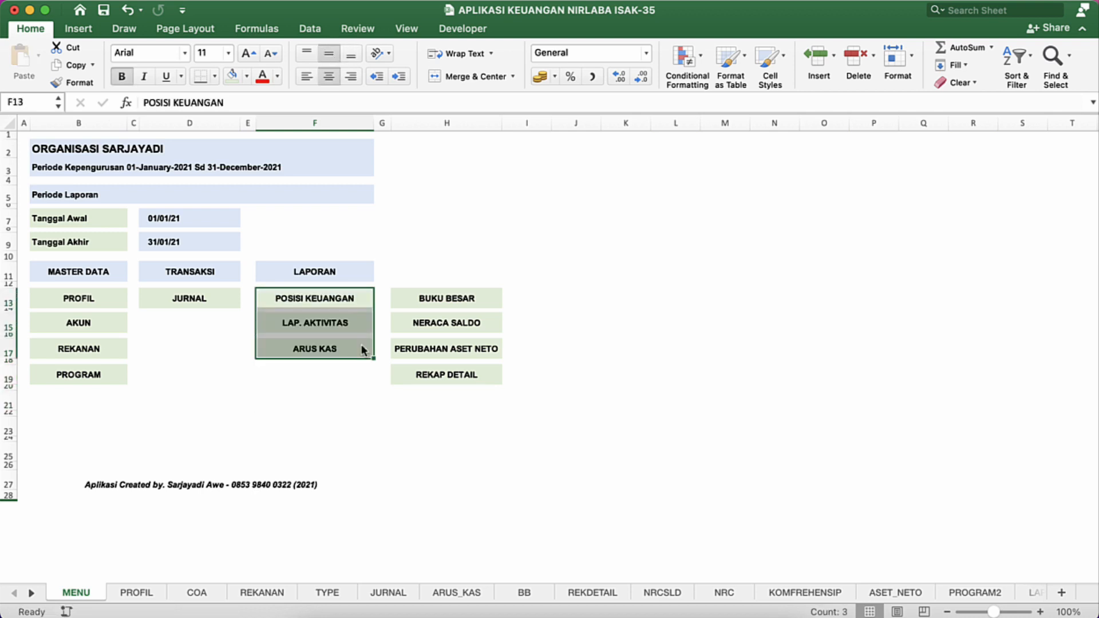
Step: Move the PERUBAHAN ASET NETO link from H17 to F19, below ARUS KAS
click(402, 358)
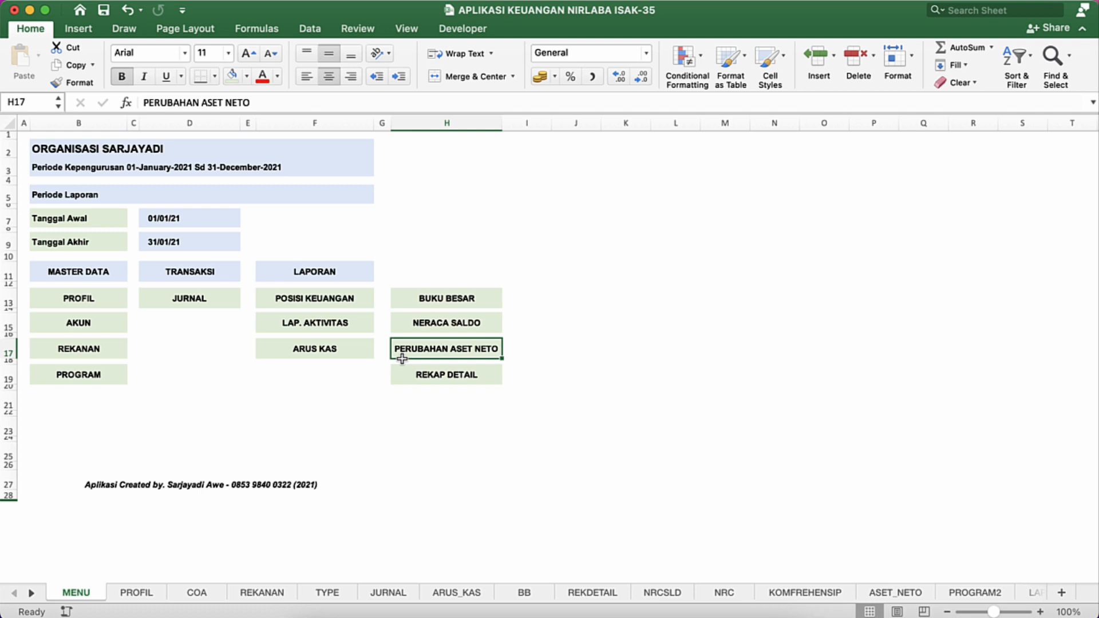
key(super+c)
key(Left)
key(Left)
key(Down)
key(Down)
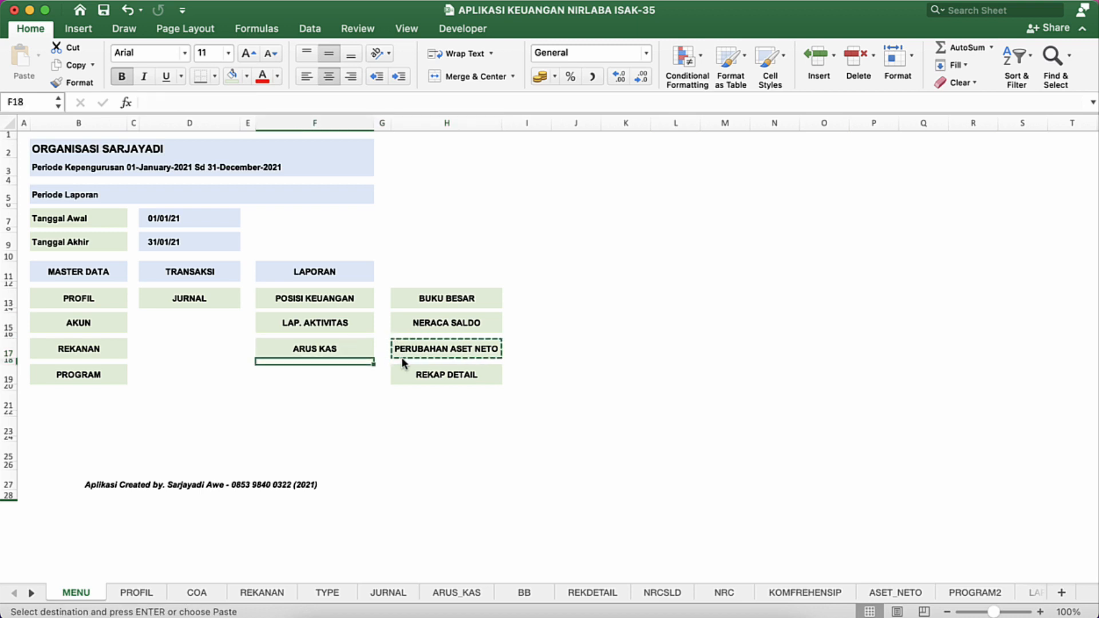
key(super+v)
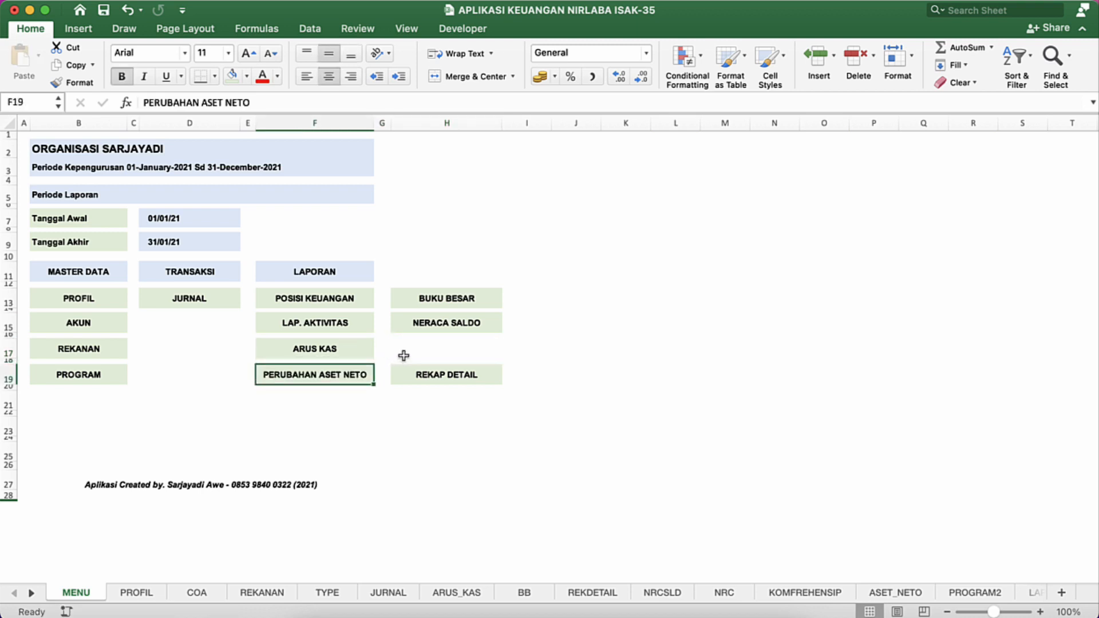
Step: Check the report headings in the modified workbook, then change the heading in F11 of the original workbook to LAPORAN UTAMA
click(337, 271)
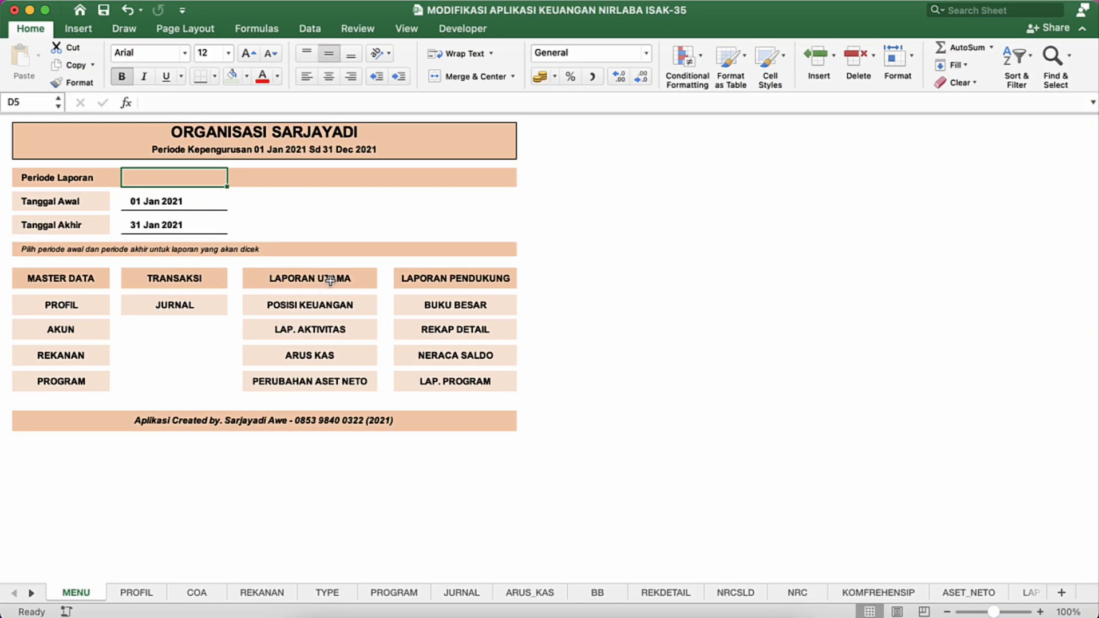
click(332, 279)
click(451, 284)
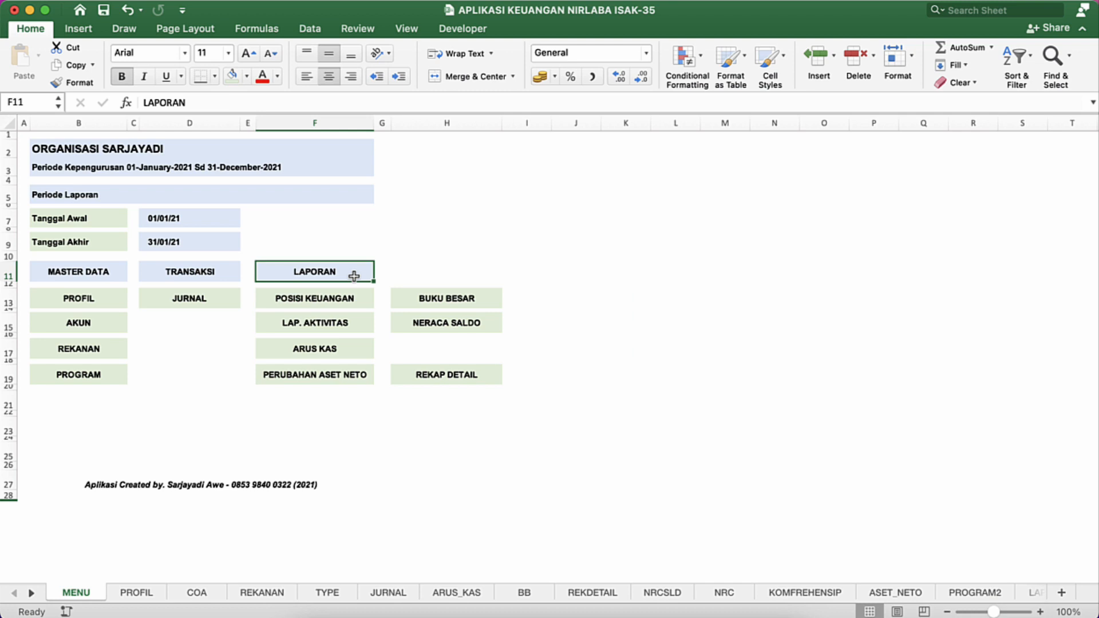
double_click(355, 275)
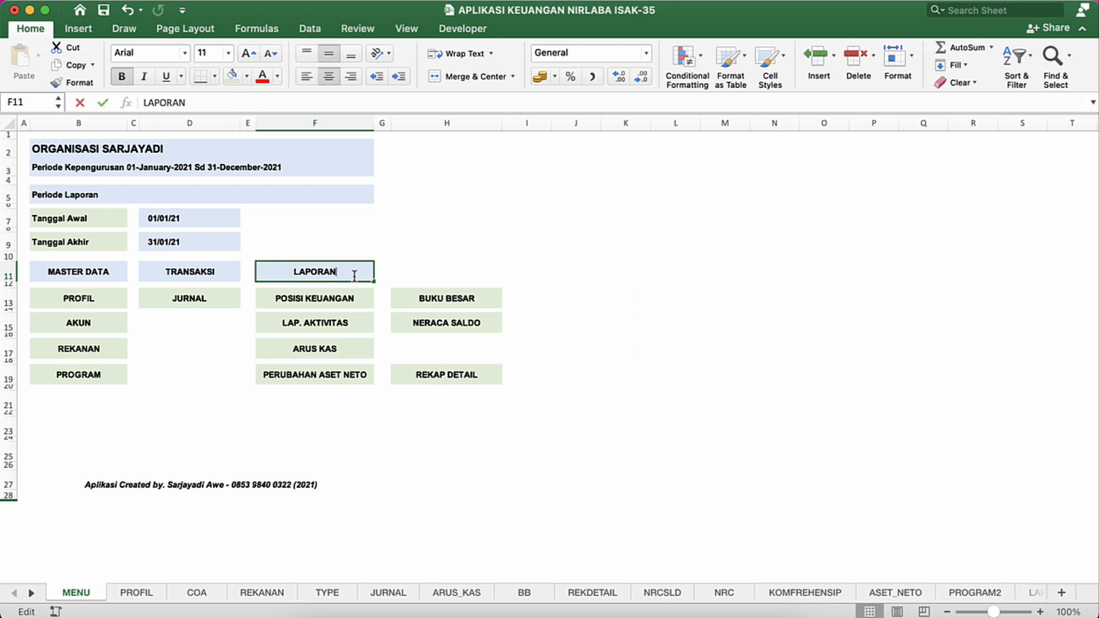
text(UTAMA)
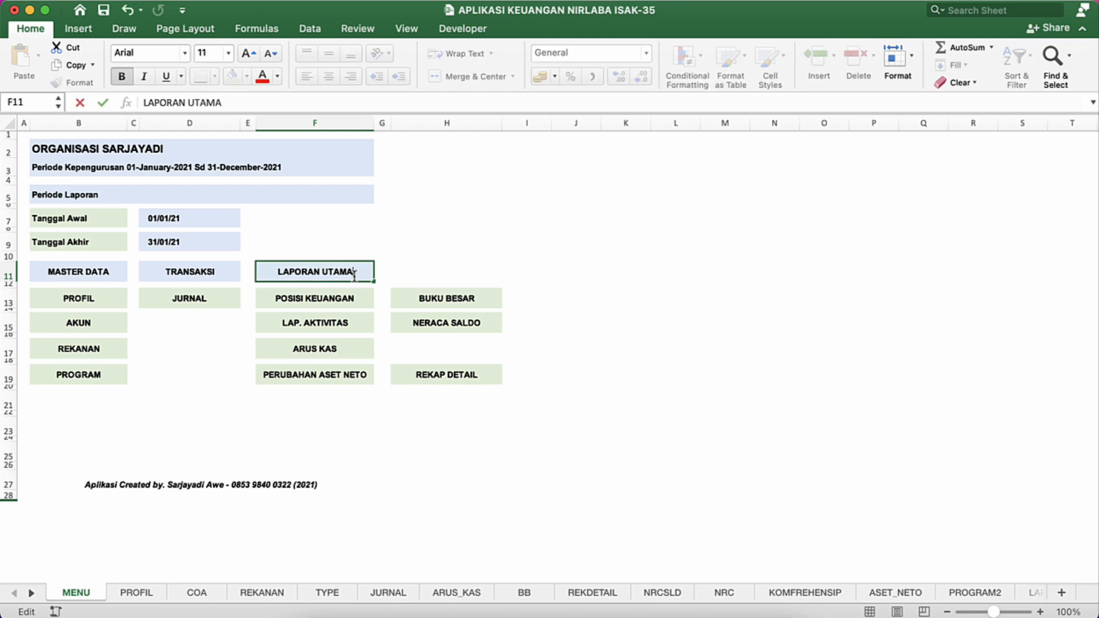
key(Return)
Step: Copy the LAPORAN UTAMA heading to H11 and change the copy's text to LAPORAN PENDUKUNG
click(353, 275)
key(super+c)
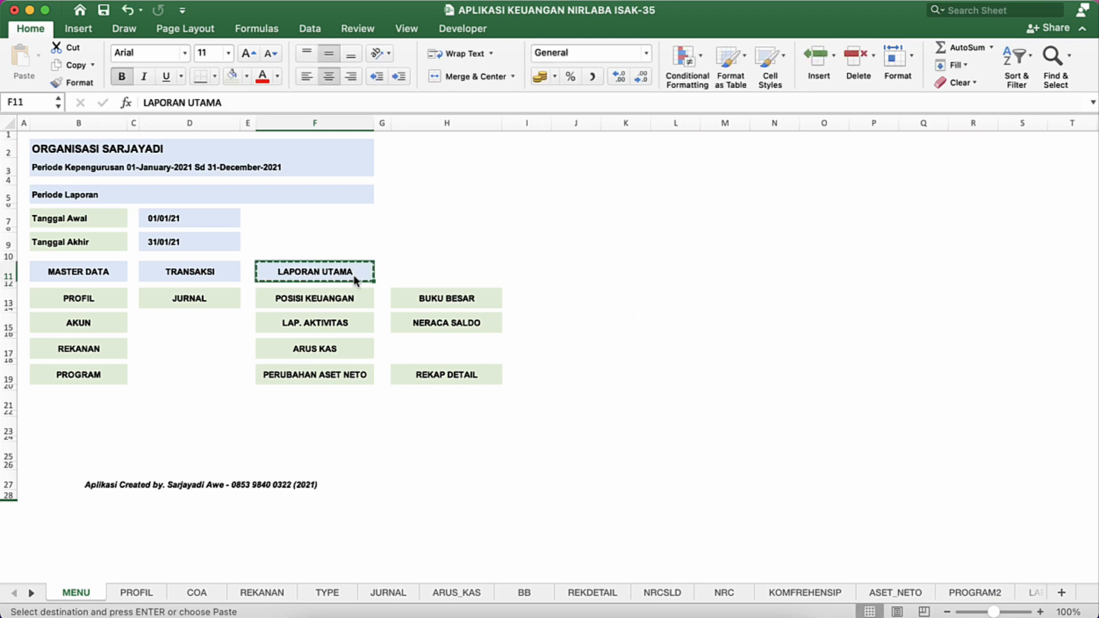
key(Right)
key(Right)
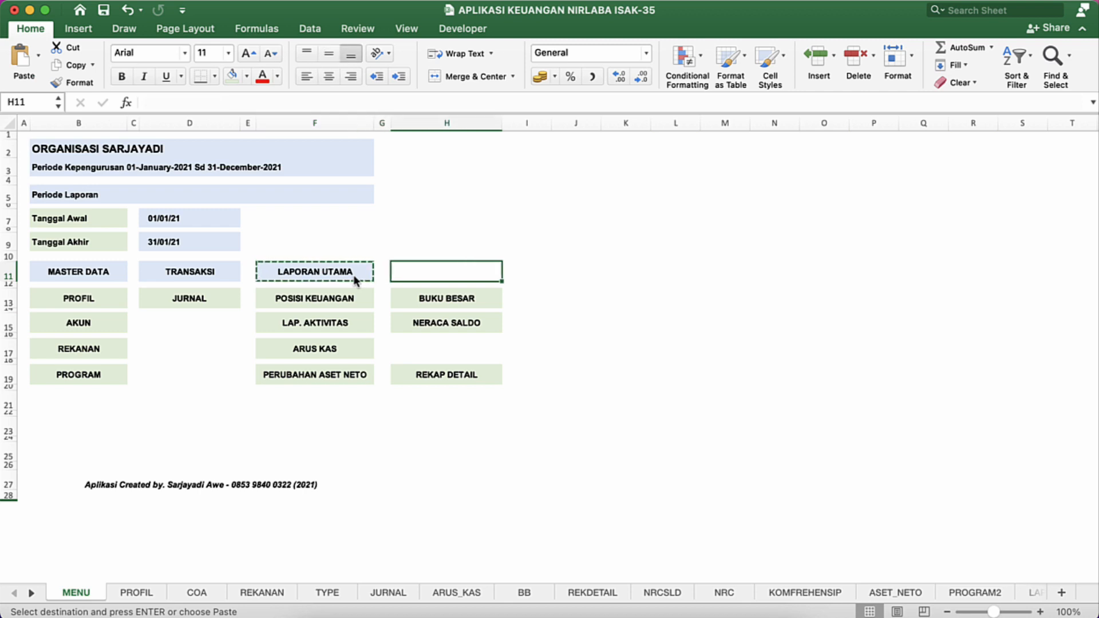
key(super+v)
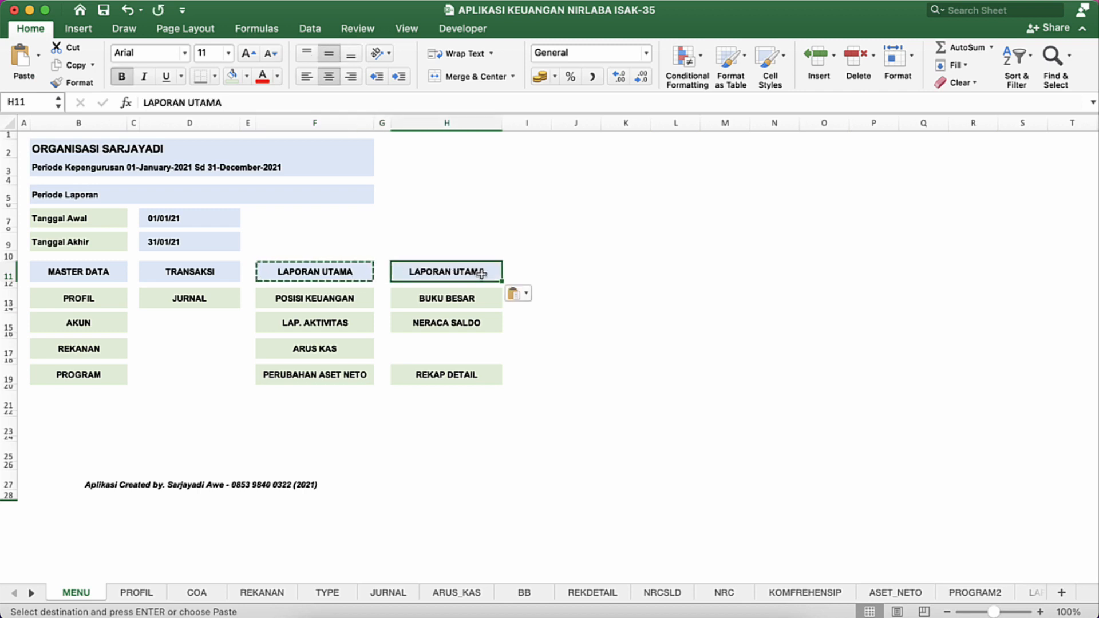
double_click(481, 273)
key(BackSpace)
key(BackSpace)
key(BackSpace)
key(BackSpace)
key(BackSpace)
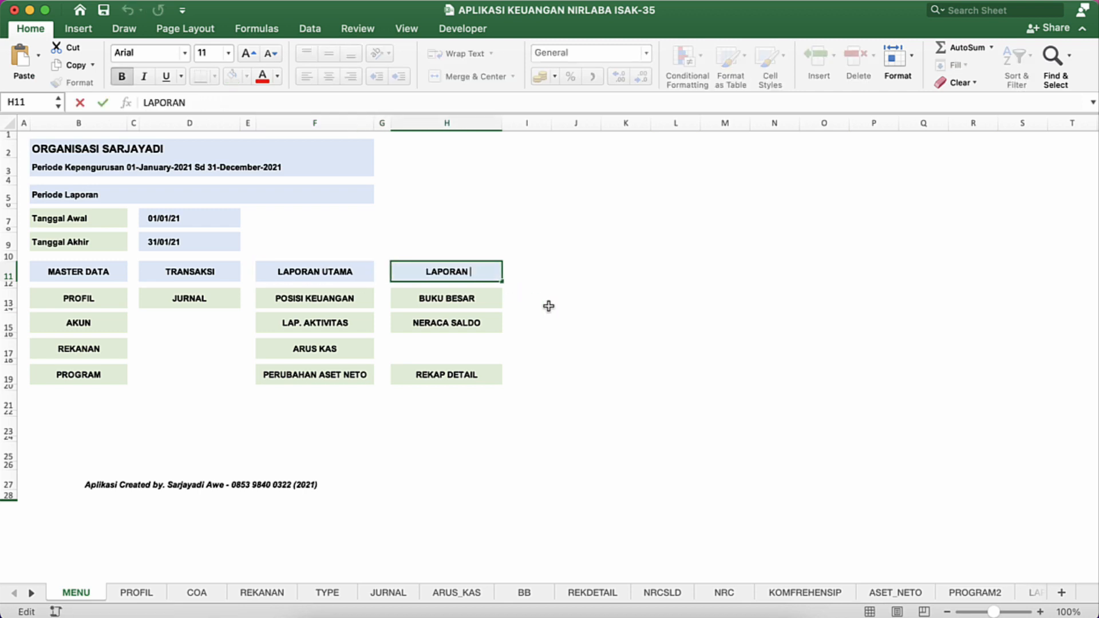
text(PENDUKUNG)
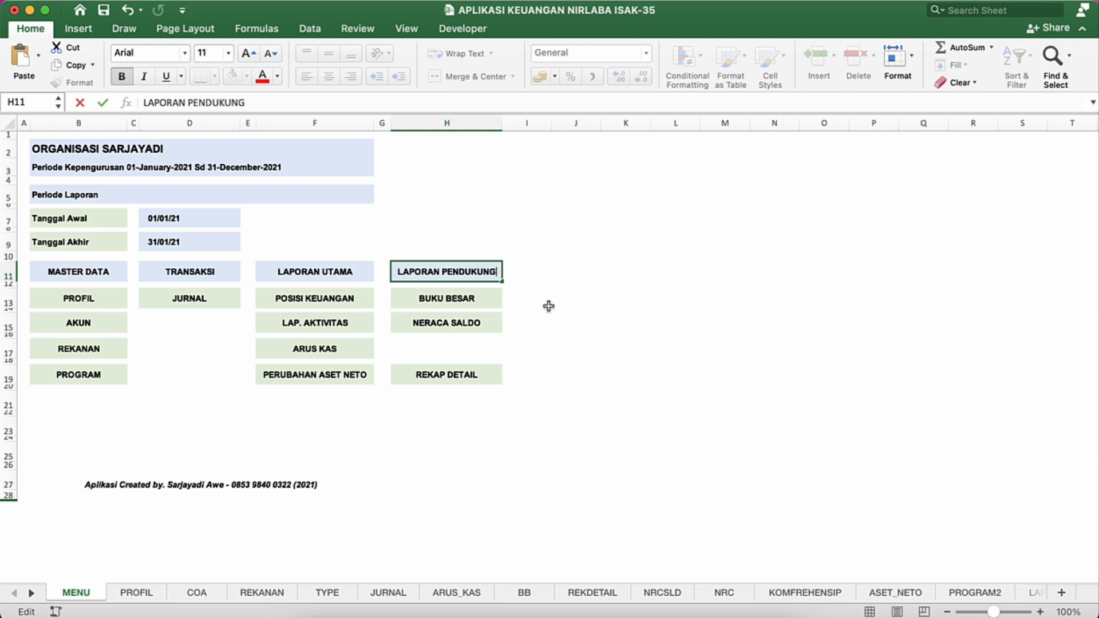
key(Return)
click(485, 343)
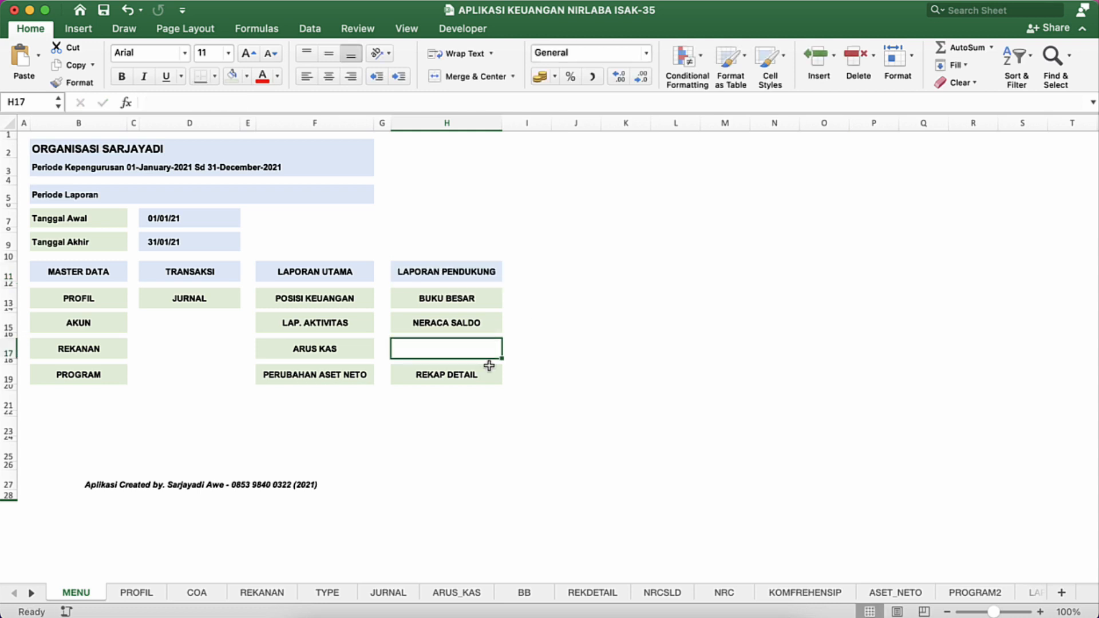
Step: Move the REKAP DETAIL link from H19 up to H17, below NERACA SALDO
click(491, 369)
key(super+x)
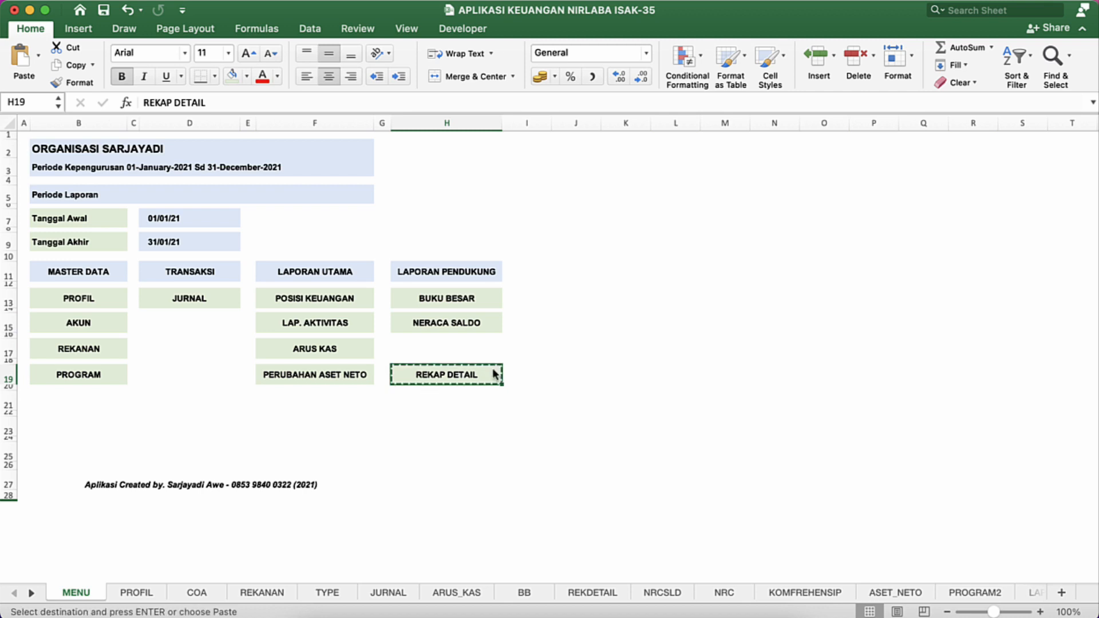
key(Up)
key(Up)
key(Return)
Step: Copy the REKAP DETAIL link to H19 and change the copy's text to LAP. PROGRAM
key(super+x)
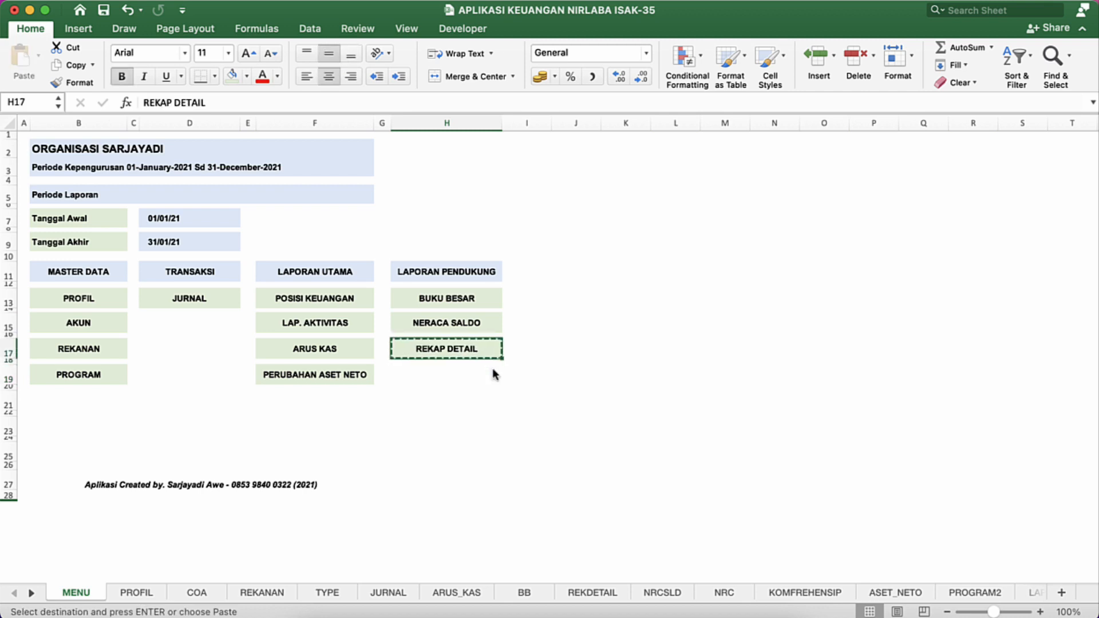
key(Down)
key(Down)
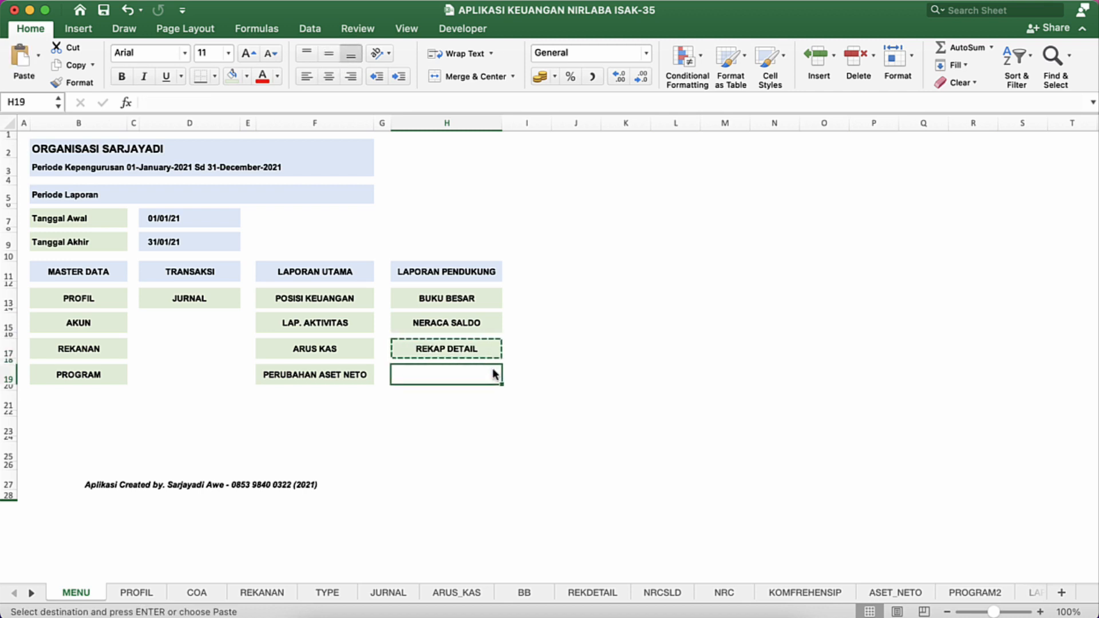
key(super+v)
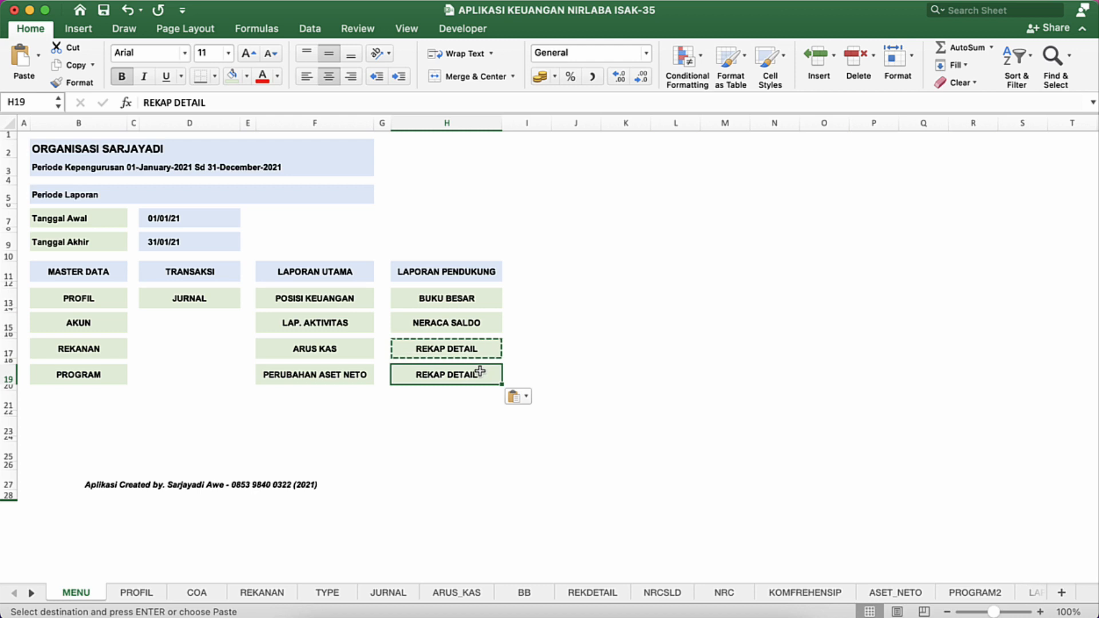
text(Lap)
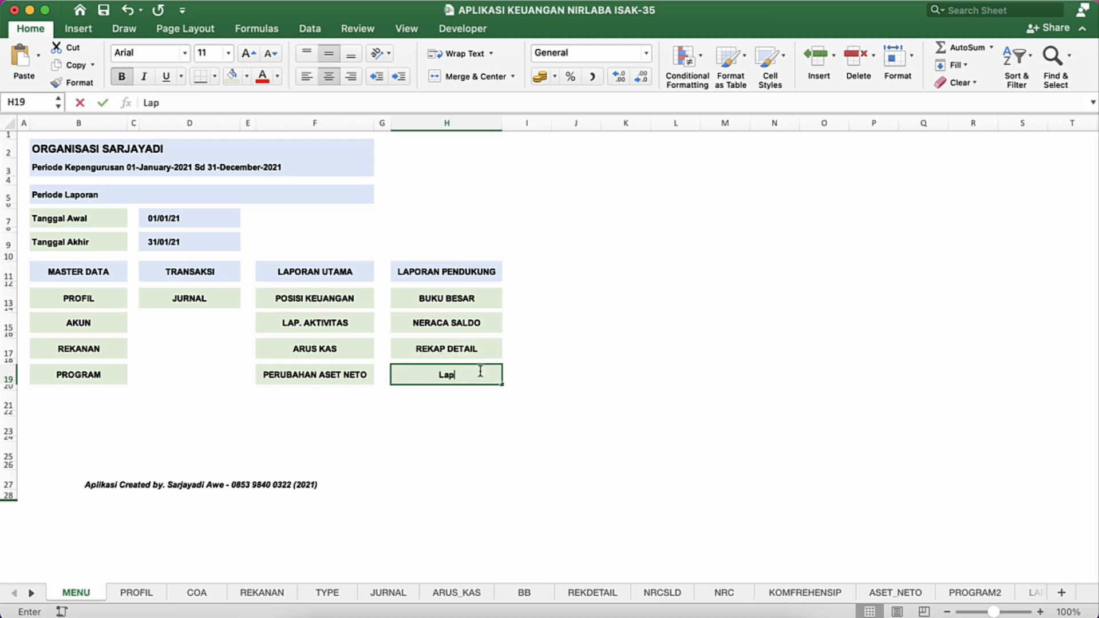
key(BackSpace)
key(BackSpace)
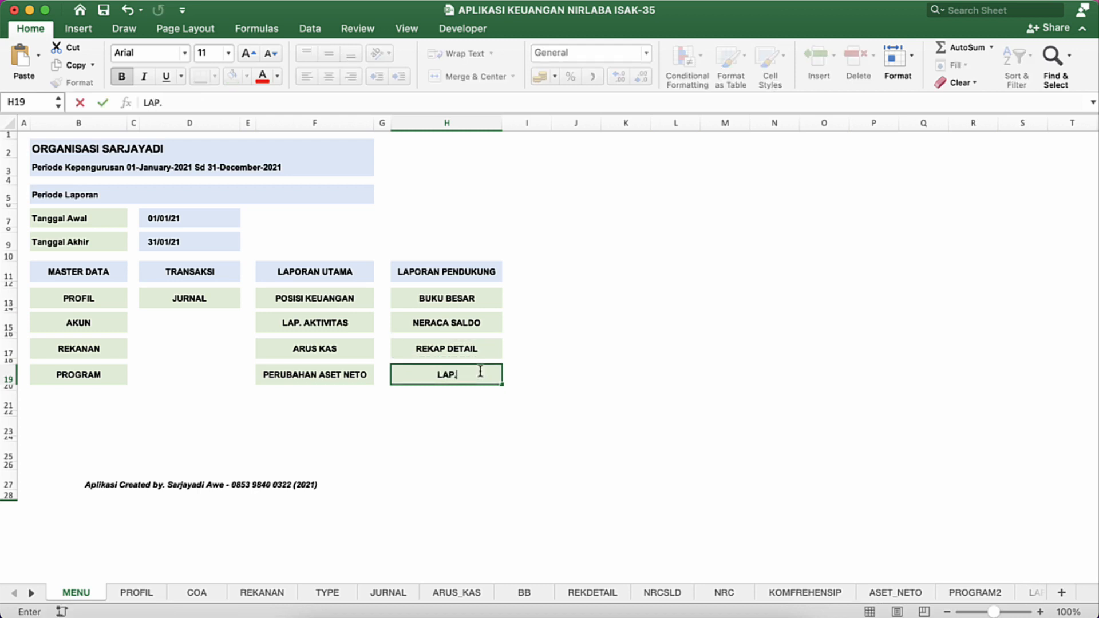
text(AP. PROGRAM)
key(Return)
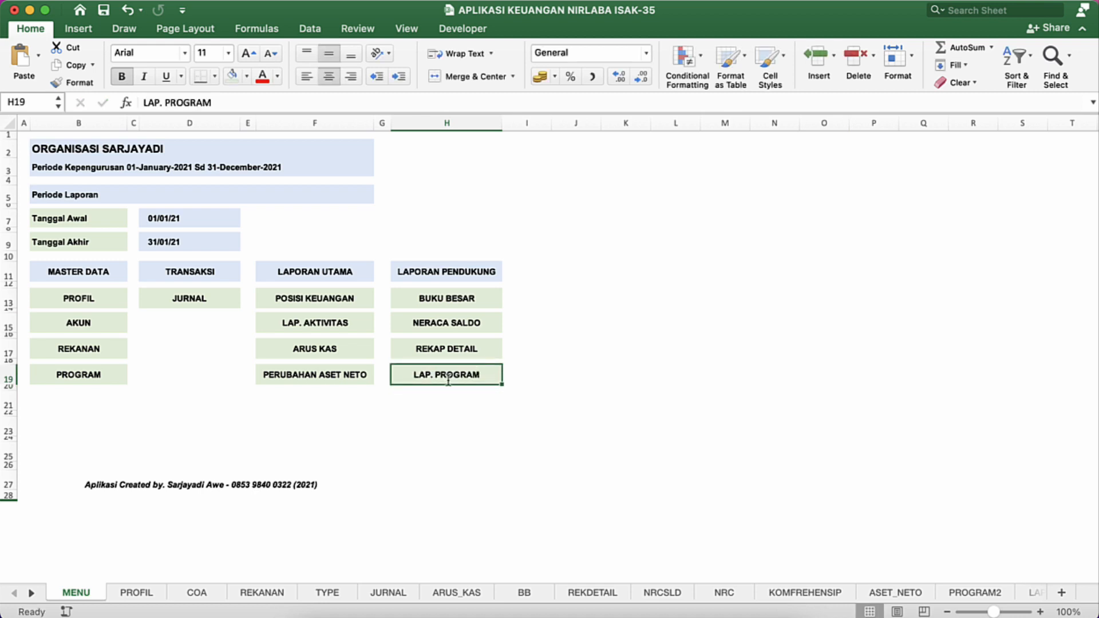
Step: Follow the LAP. PROGRAM link to check its target sheet, and return to the MENU sheet
click(448, 375)
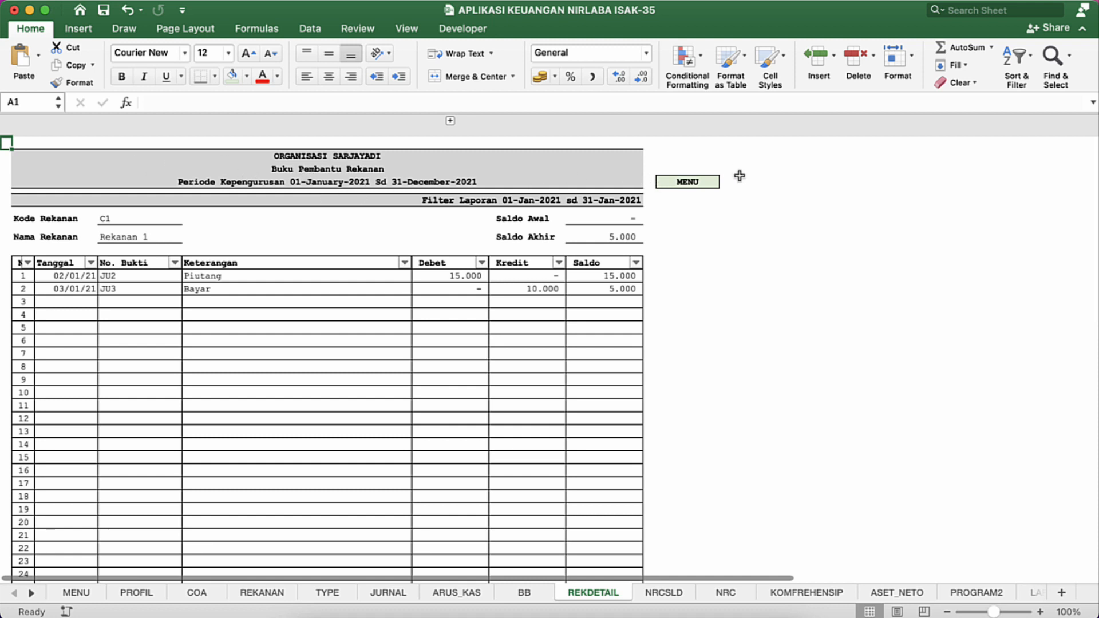
click(681, 183)
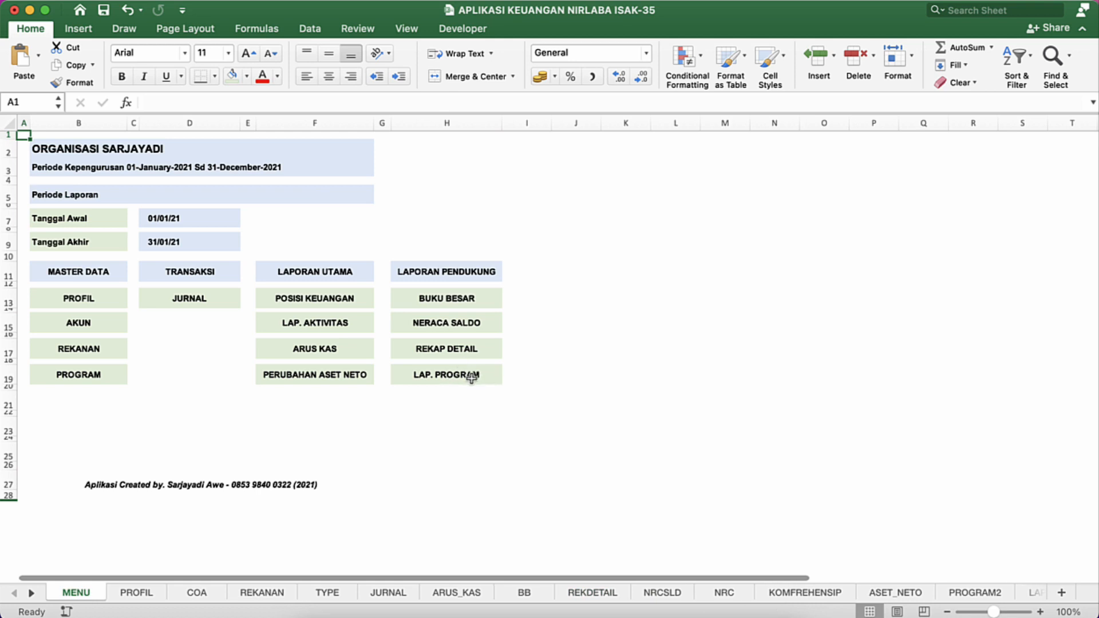
click(490, 377)
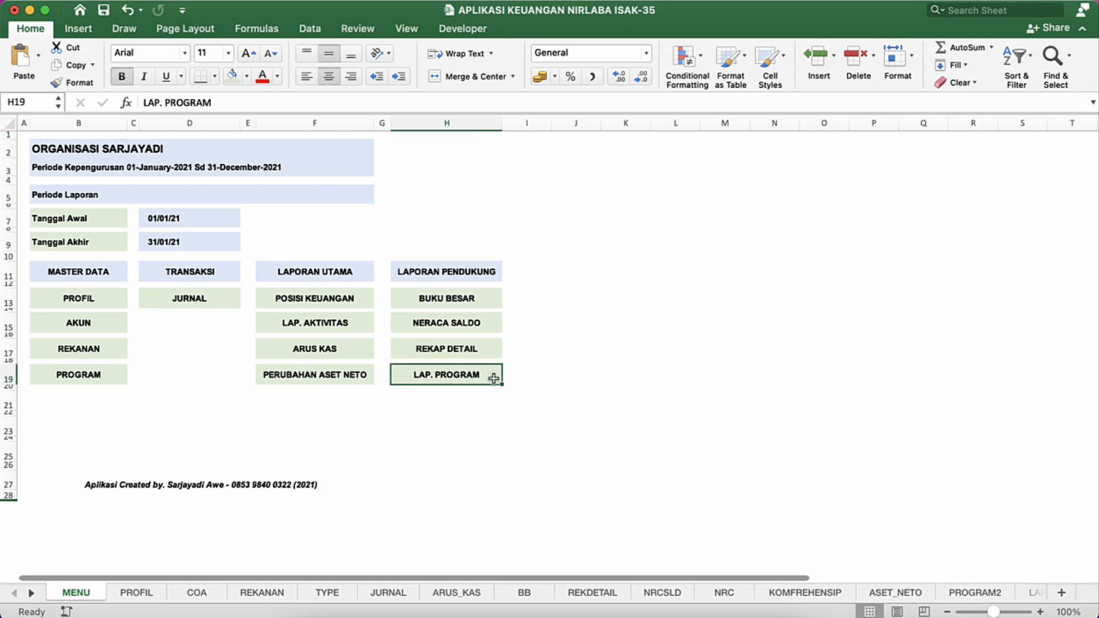
Step: Change the link text in H17 to BP REKANAN, and test the link before returning to the MENU sheet
click(481, 347)
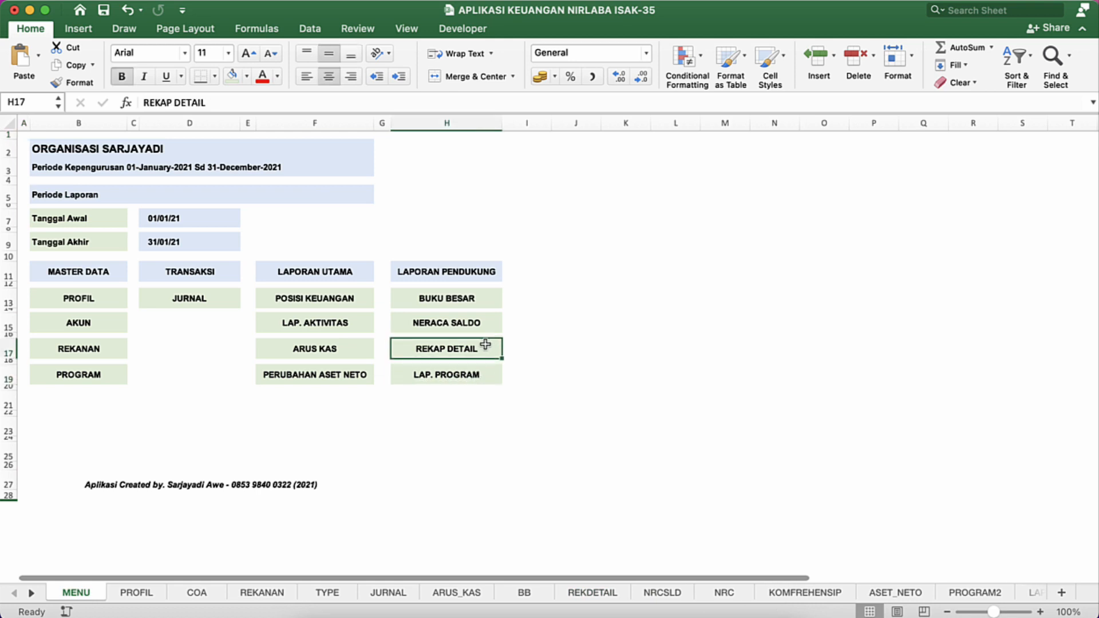
click(491, 375)
click(485, 351)
text(BP)
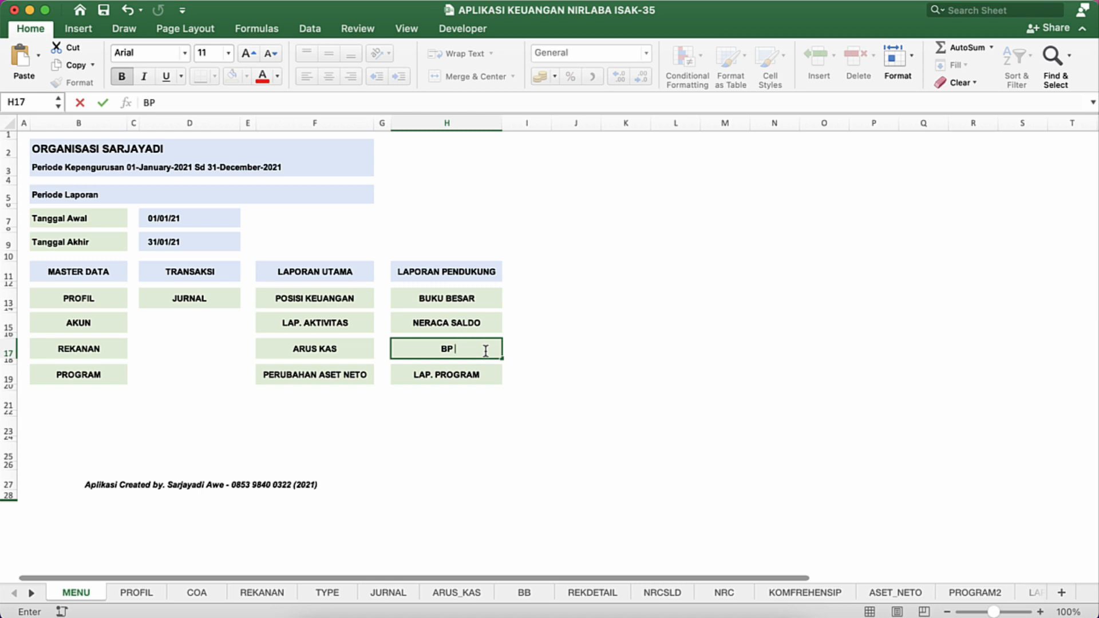
text( T)
key(BackSpace)
text(REKANAN)
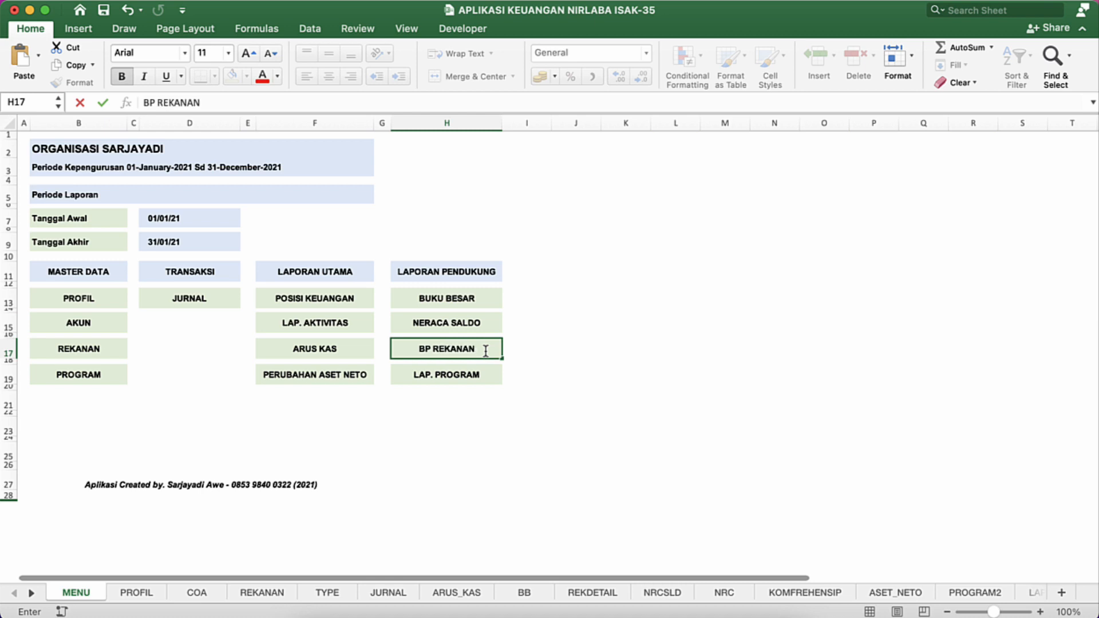
key(Return)
click(488, 351)
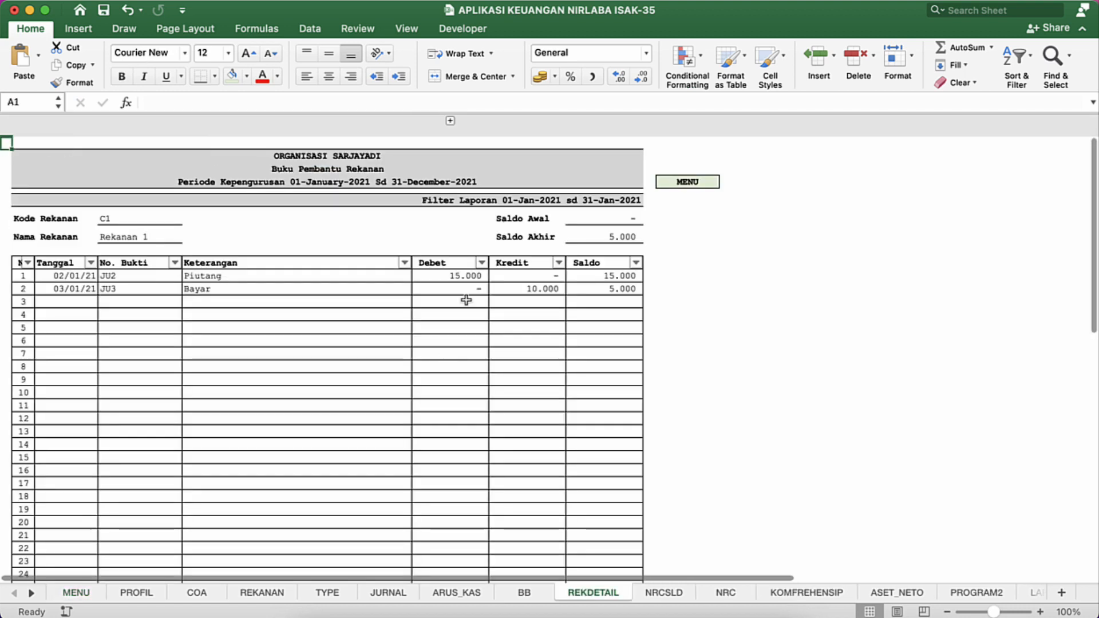
click(687, 184)
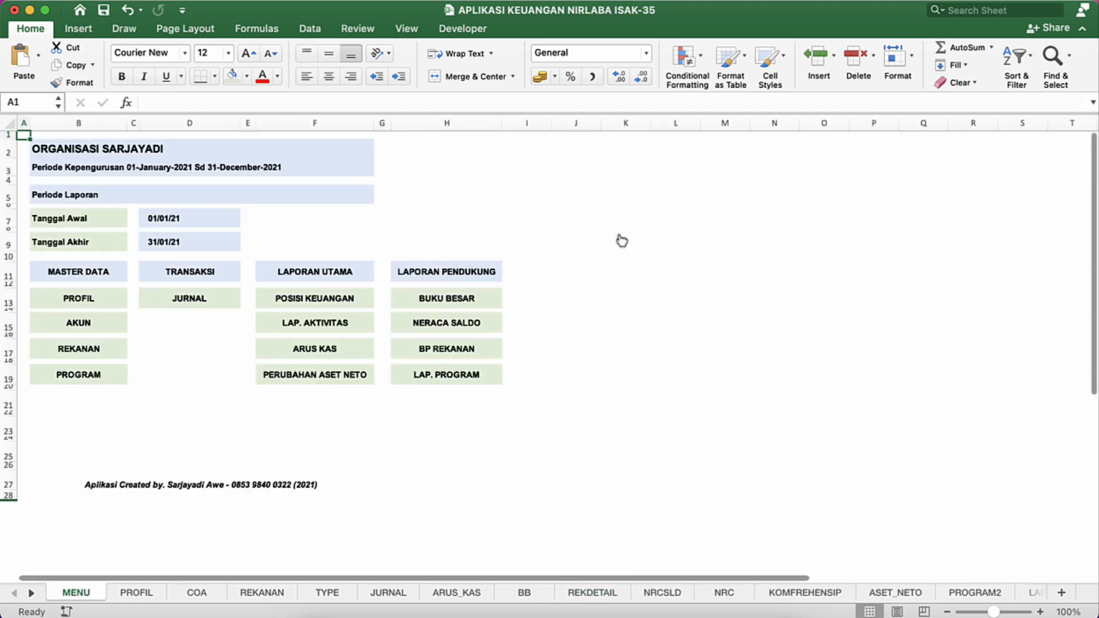
Step: Edit the hyperlink of LAP. PROGRAM in H19 so it points to cell A1 of the LAP_PROGRAM sheet
click(493, 377)
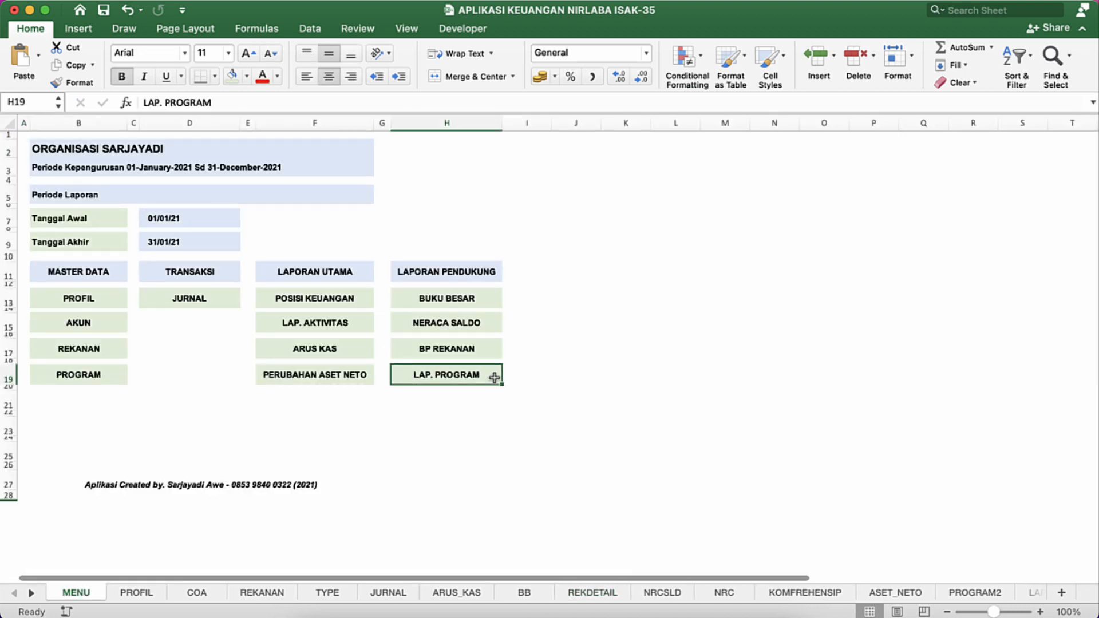
right_click(493, 378)
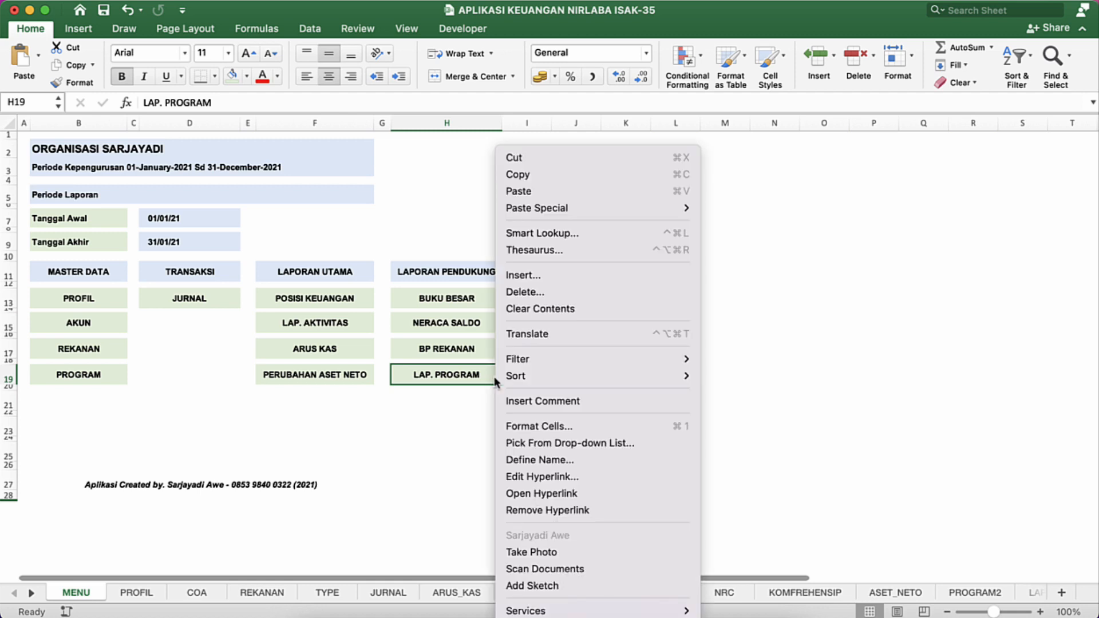
click(544, 476)
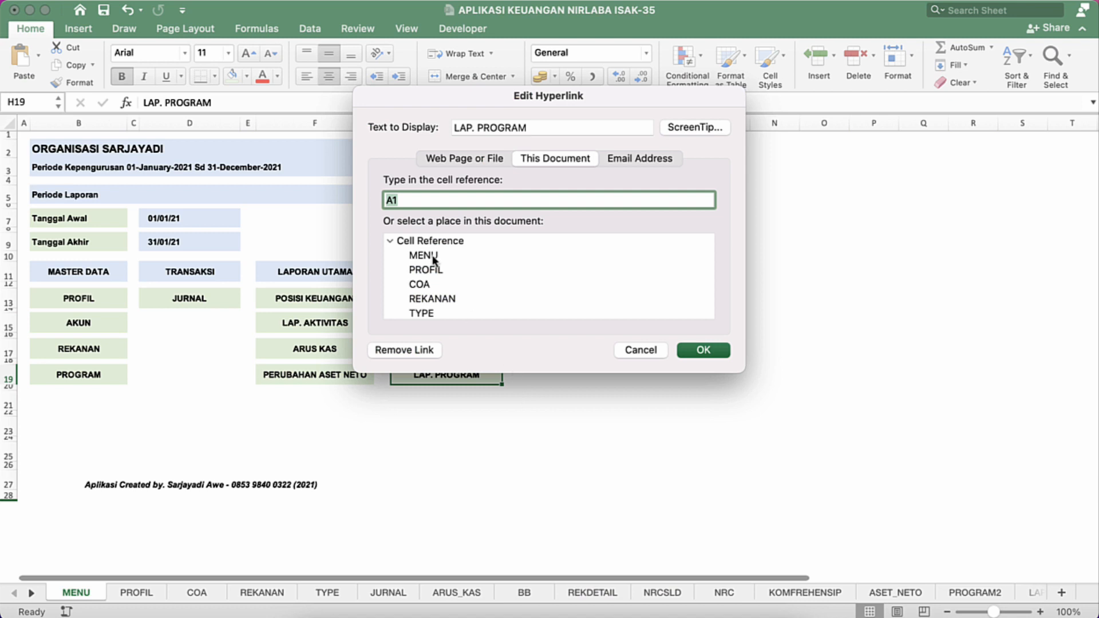
scroll(433, 261, down, 10)
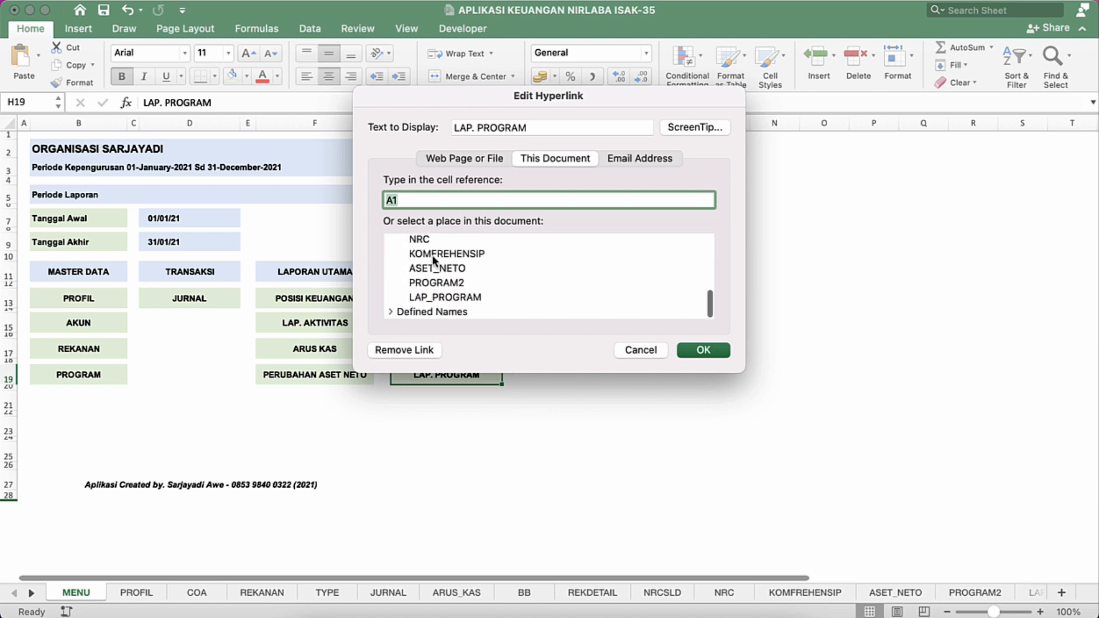
click(455, 299)
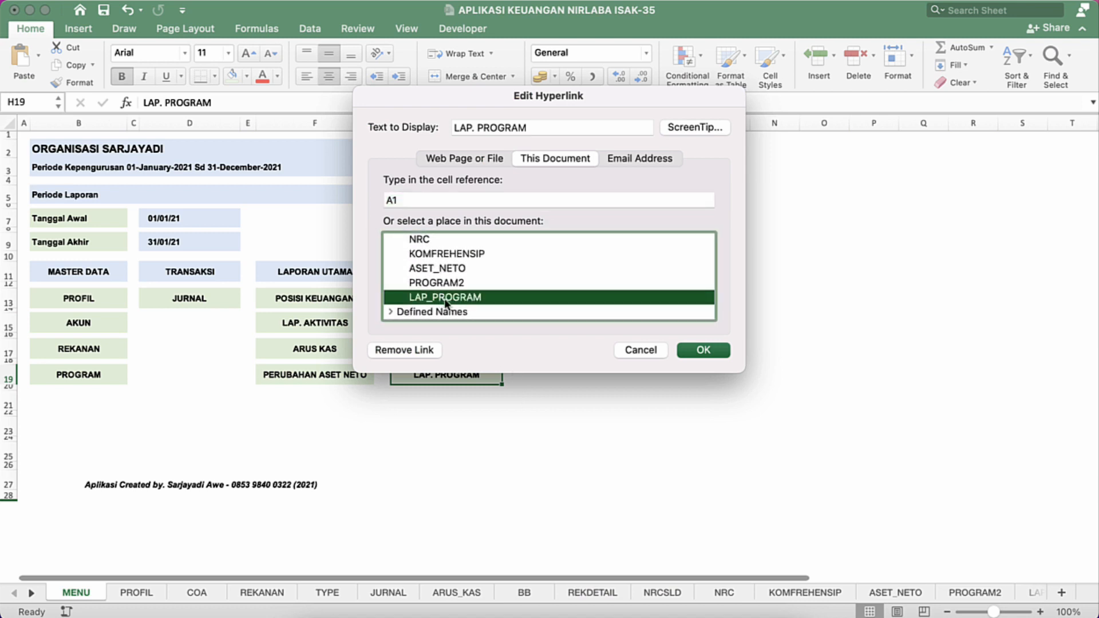
click(693, 351)
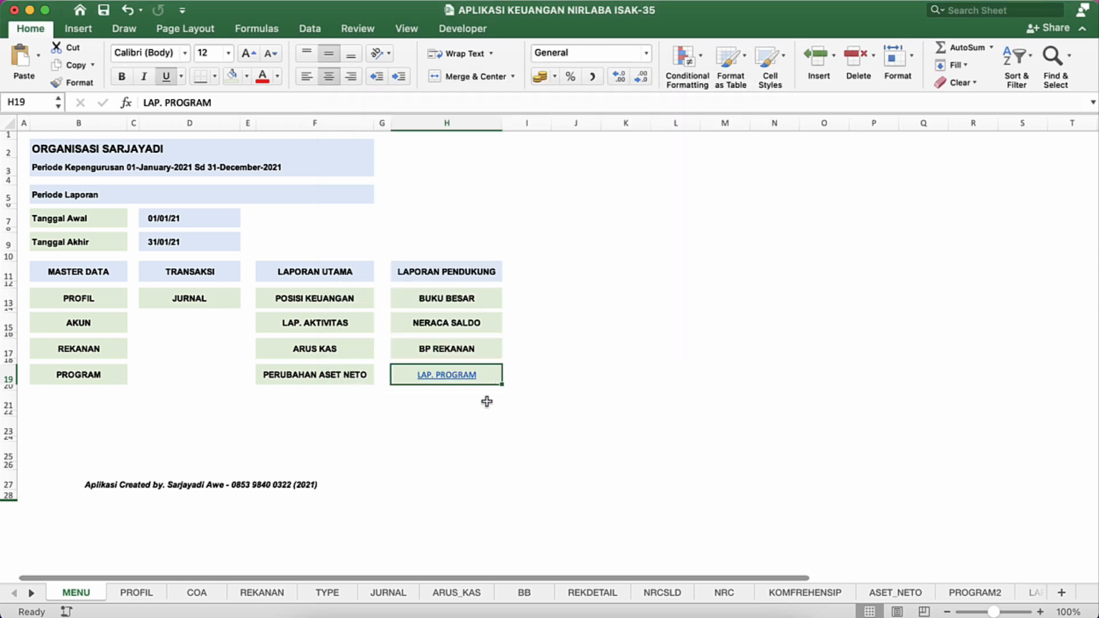
Step: Restyle LAP. PROGRAM in H19 without underline, in bold black Arial at size 11, like the other links
click(166, 77)
click(122, 77)
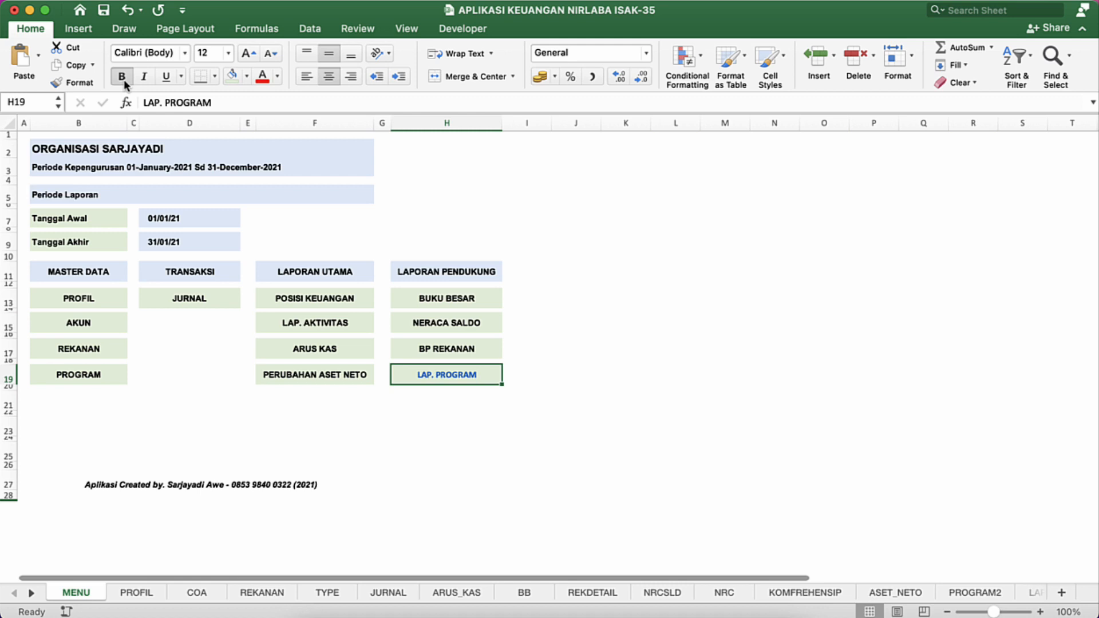
click(185, 53)
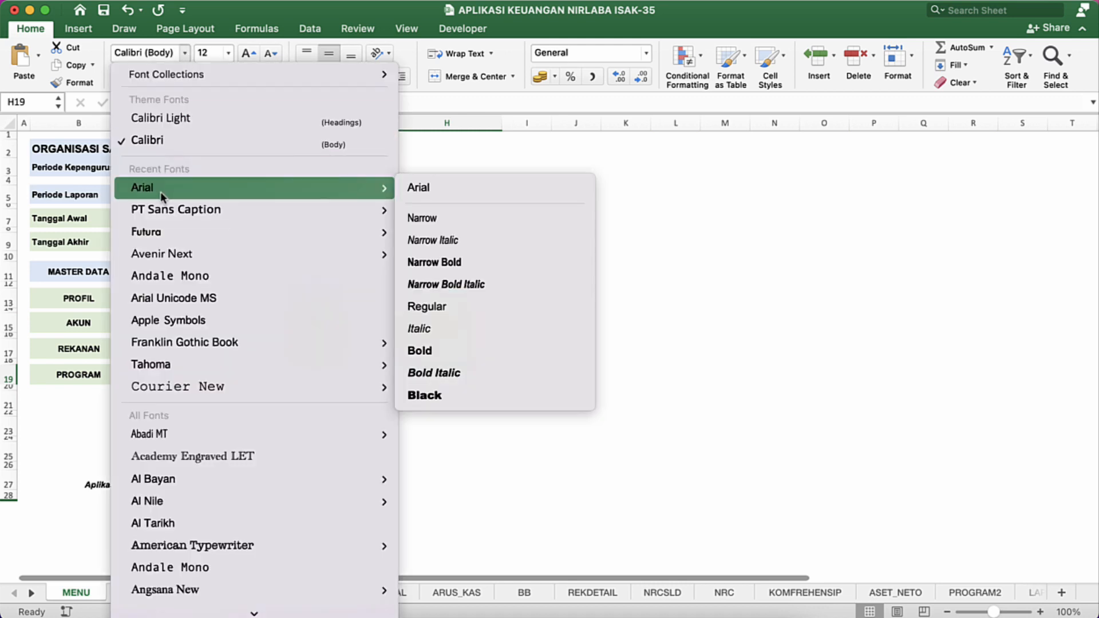
click(160, 191)
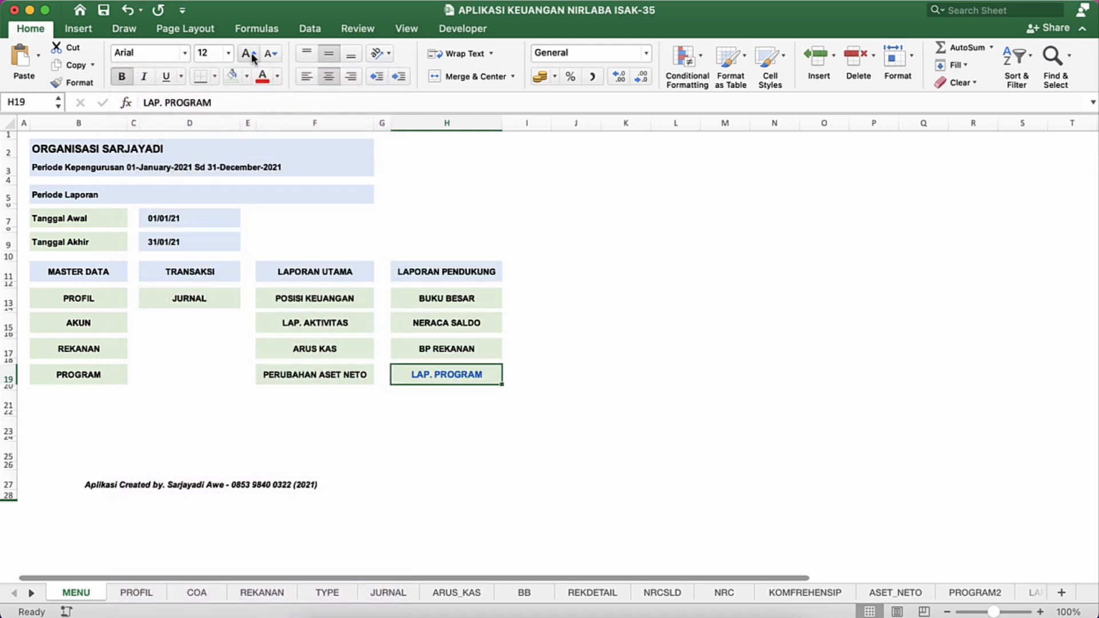
click(268, 57)
click(279, 77)
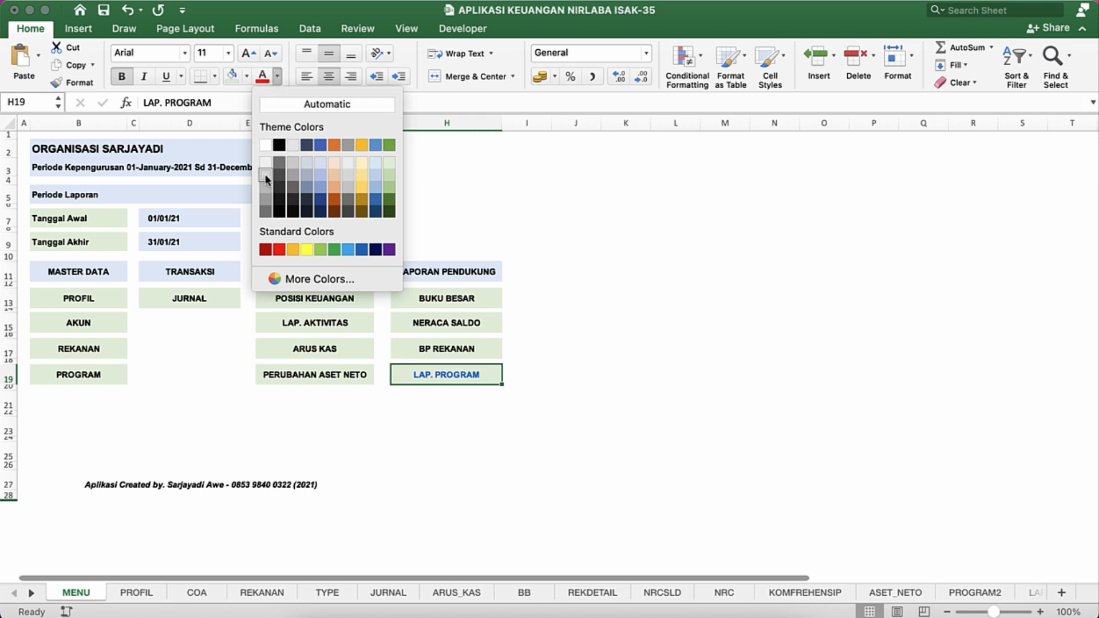
click(278, 147)
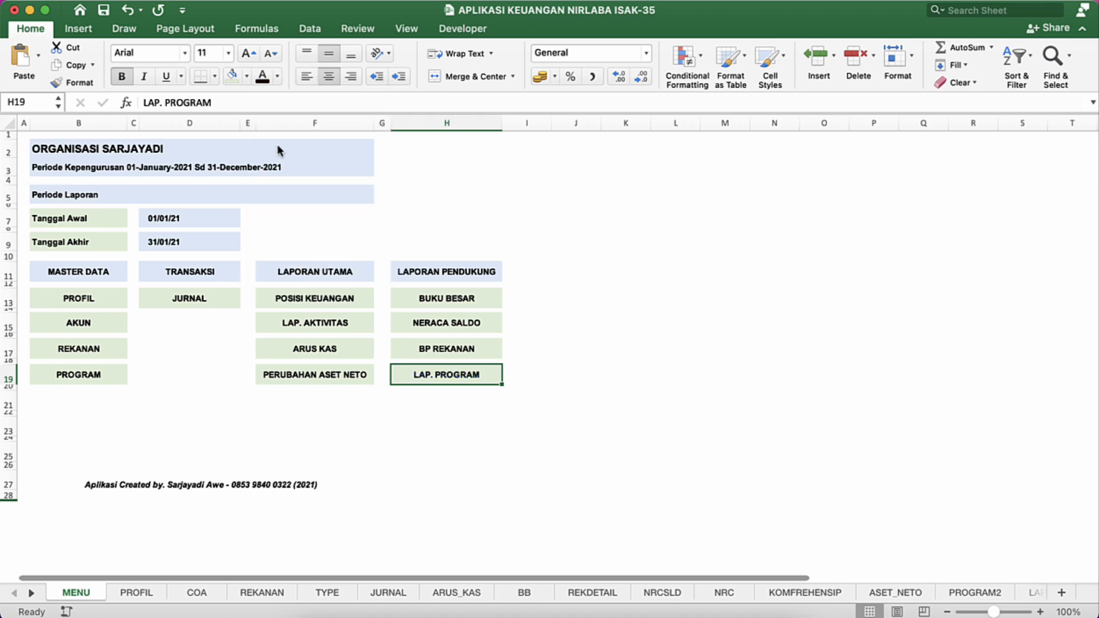
Step: Test the LAP. PROGRAM link, and return to MENU through the MENU link on the LAP_PROGRAM sheet
click(152, 336)
click(455, 376)
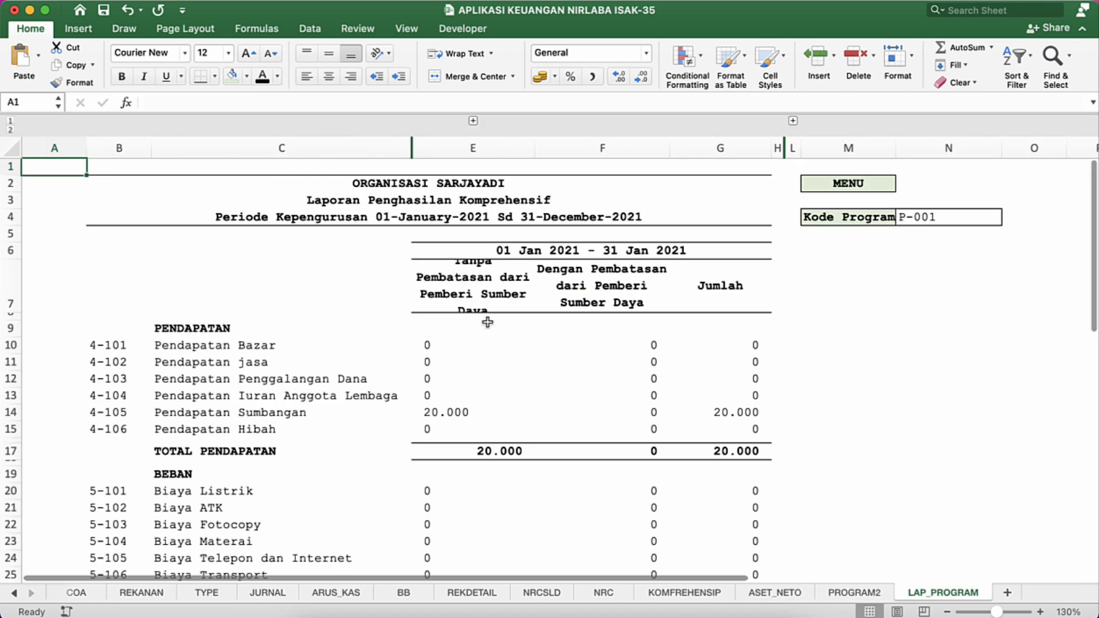
click(486, 317)
click(823, 184)
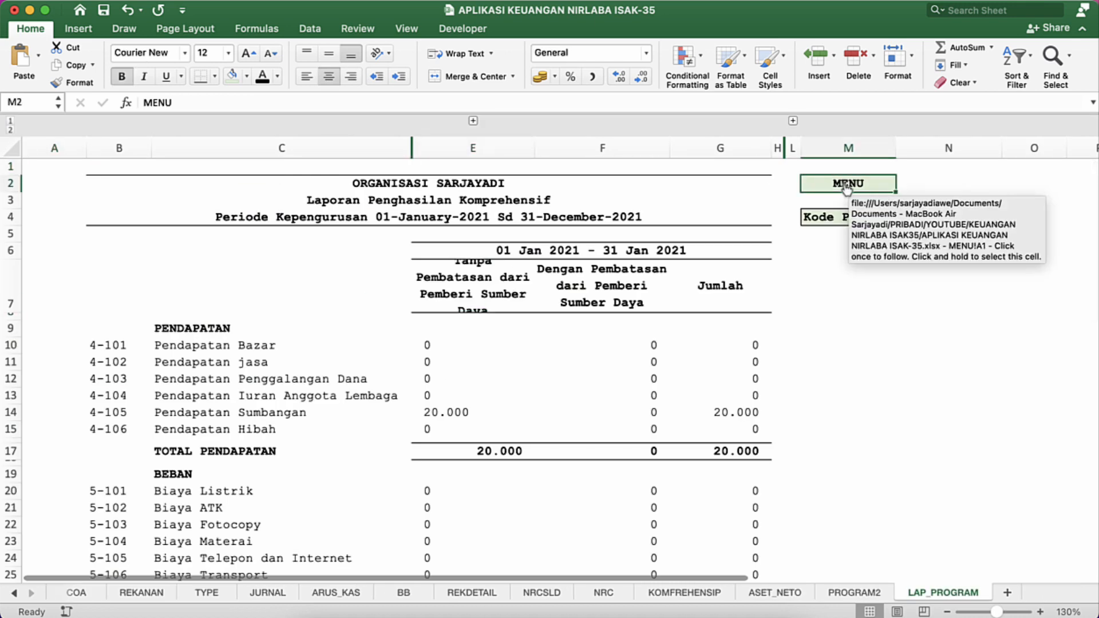
click(847, 189)
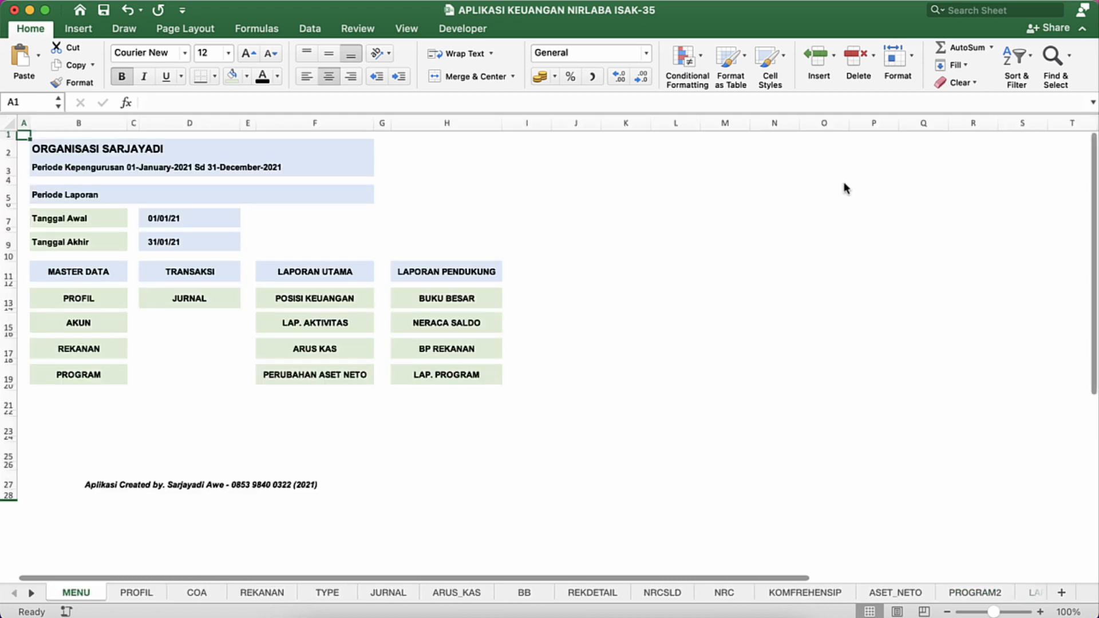
click(598, 245)
click(355, 247)
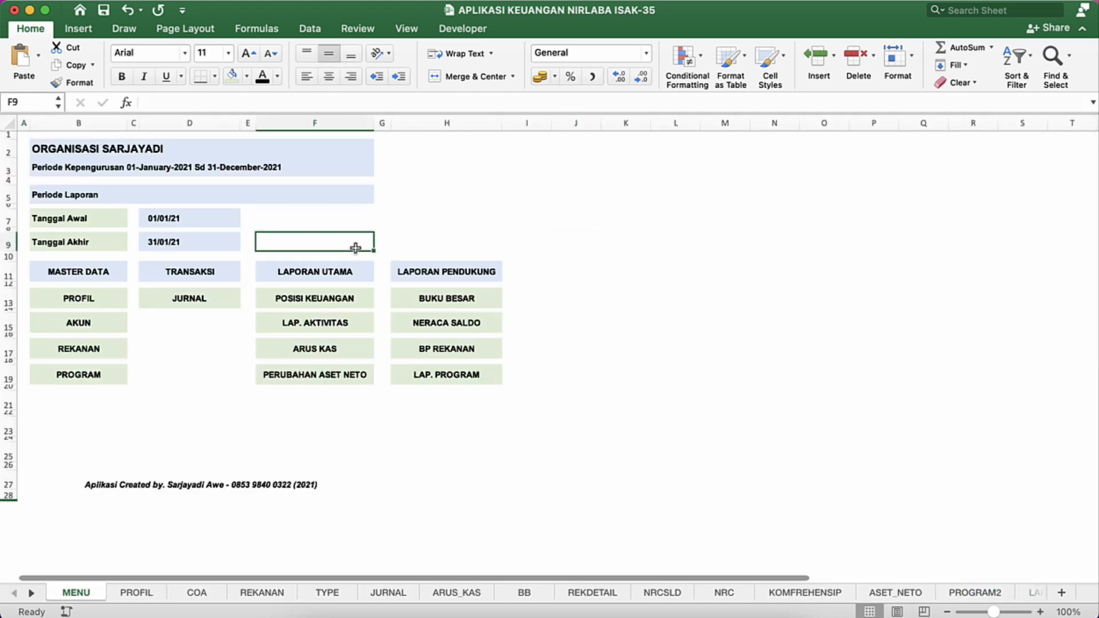
click(259, 264)
click(83, 255)
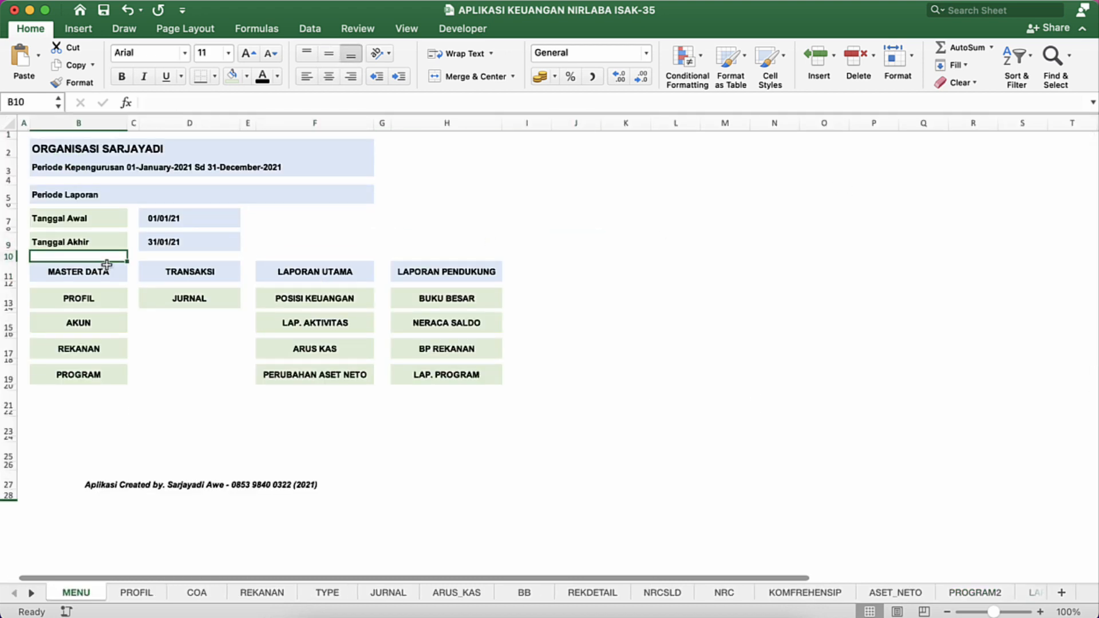
key(Left)
key(Down)
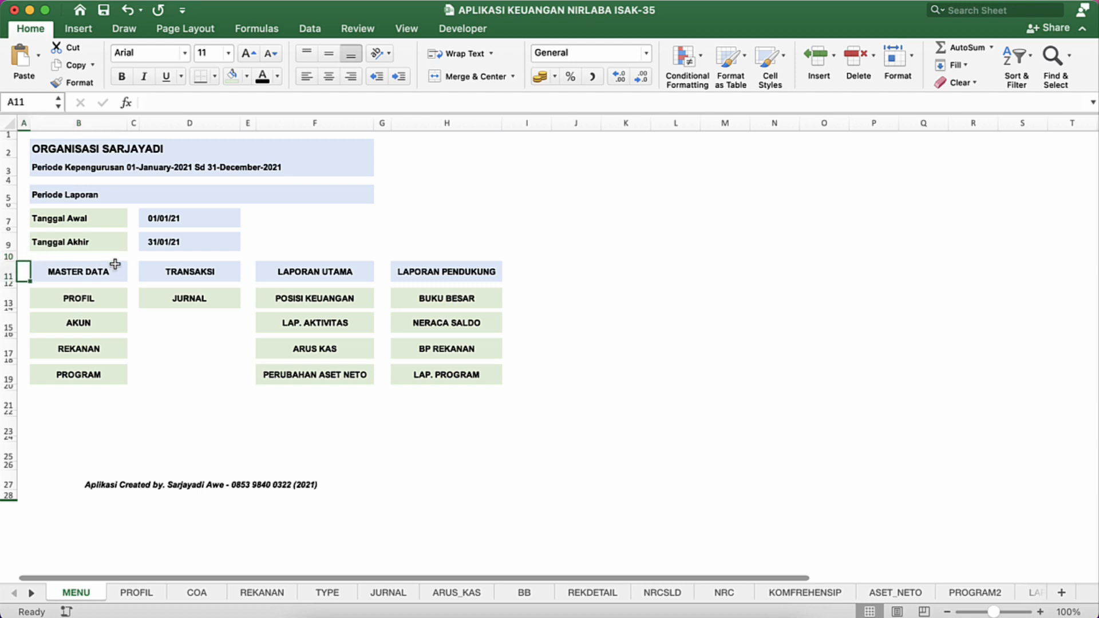
click(115, 265)
key(Up)
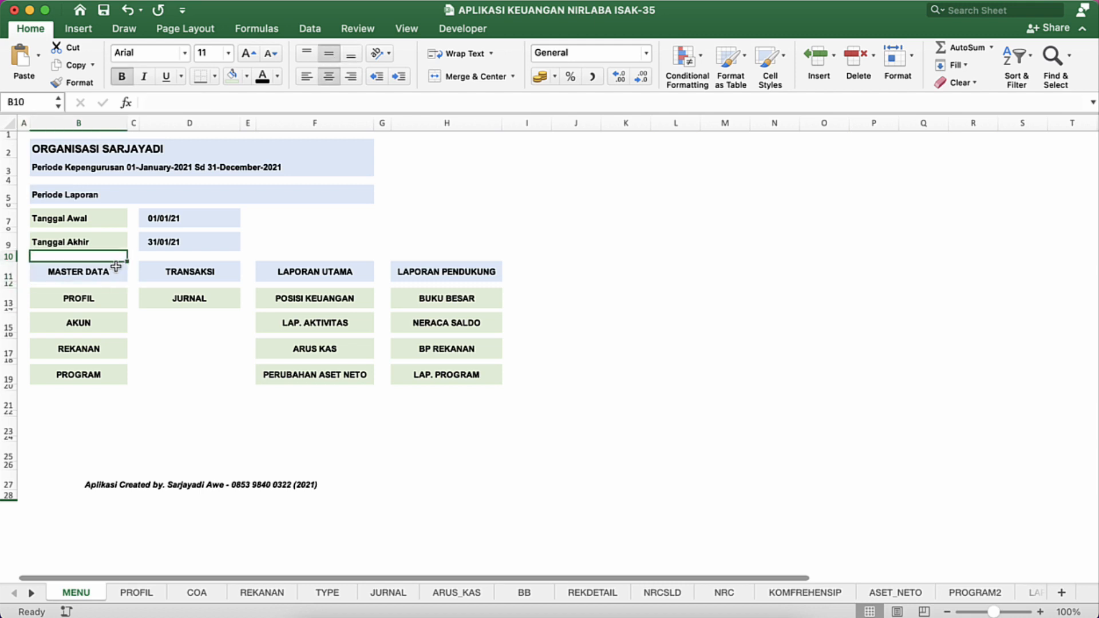
Step: Insert two entire rows above the MASTER DATA heading row, starting from the B11:B12 selection
key(Down)
key(shift+Down)
right_click(105, 272)
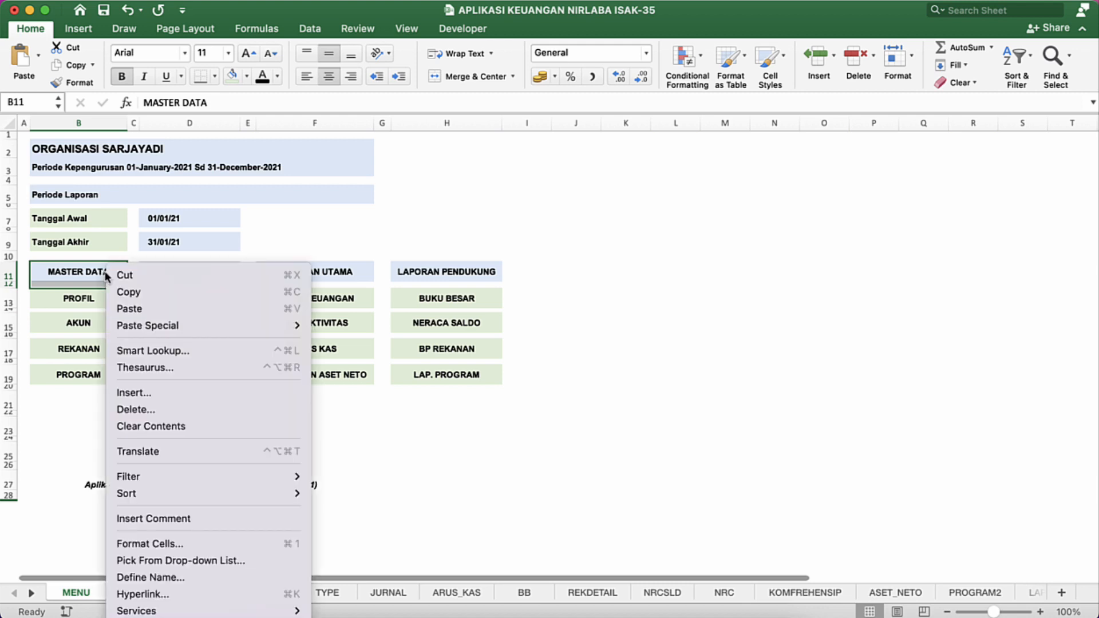
click(119, 392)
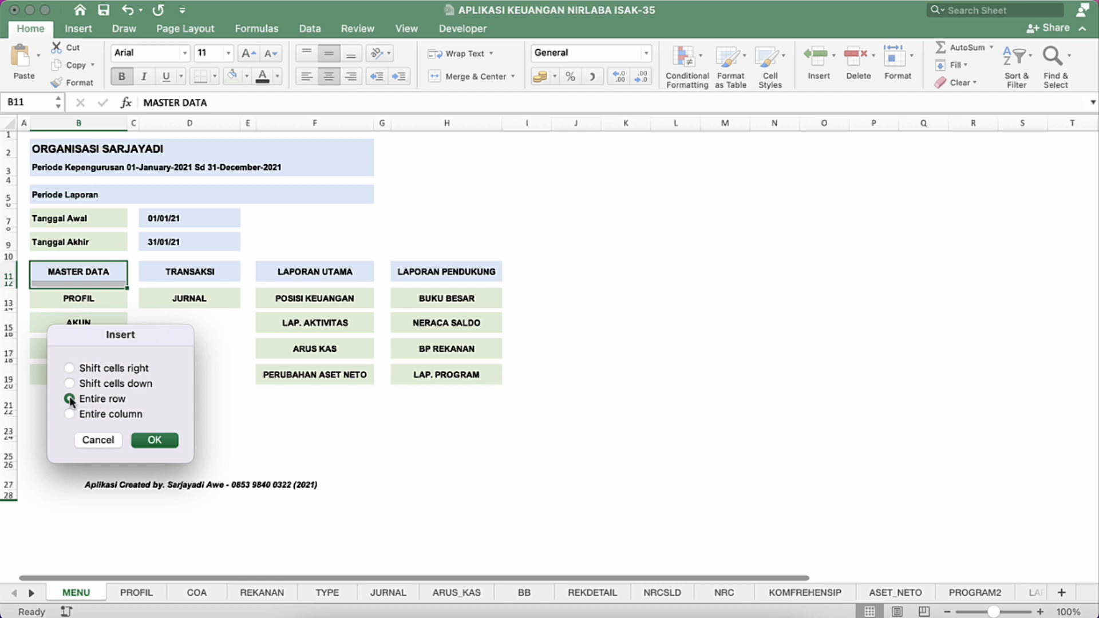
click(153, 439)
click(83, 325)
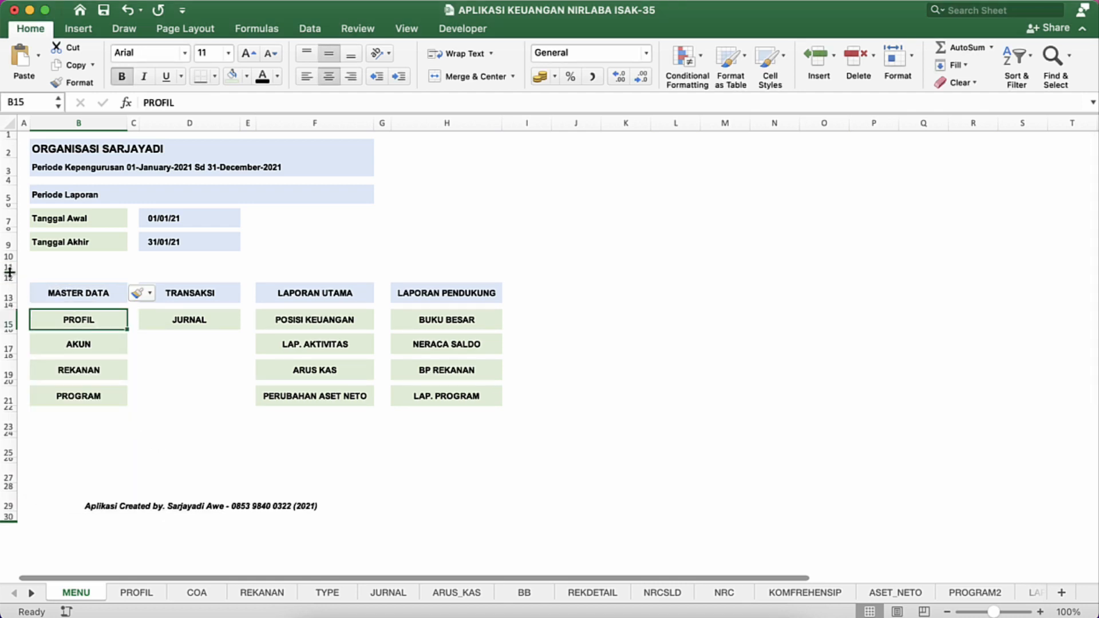
Step: Fill the blank strip B11:H11 above the menu headings with Blue, Accent 5, Lighter 80%
click(35, 276)
key(Up)
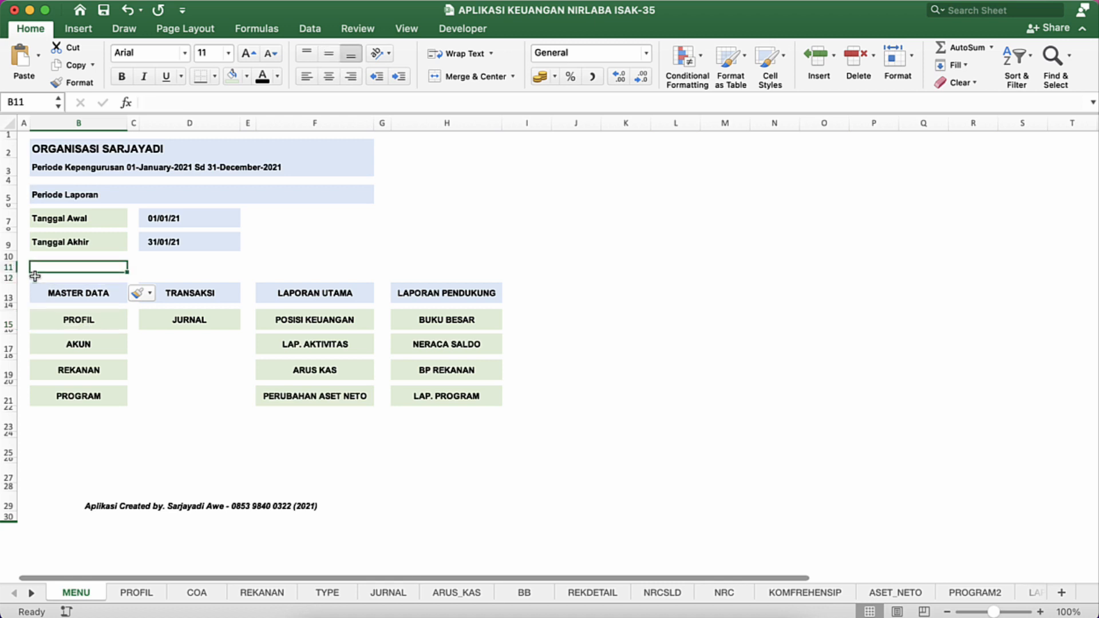
key(shift+Right)
key(shift+Right)
key(shift+Right)
key(shift+Right)
key(shift+Right)
key(shift+Right)
key(shift+Right)
key(shift+Left)
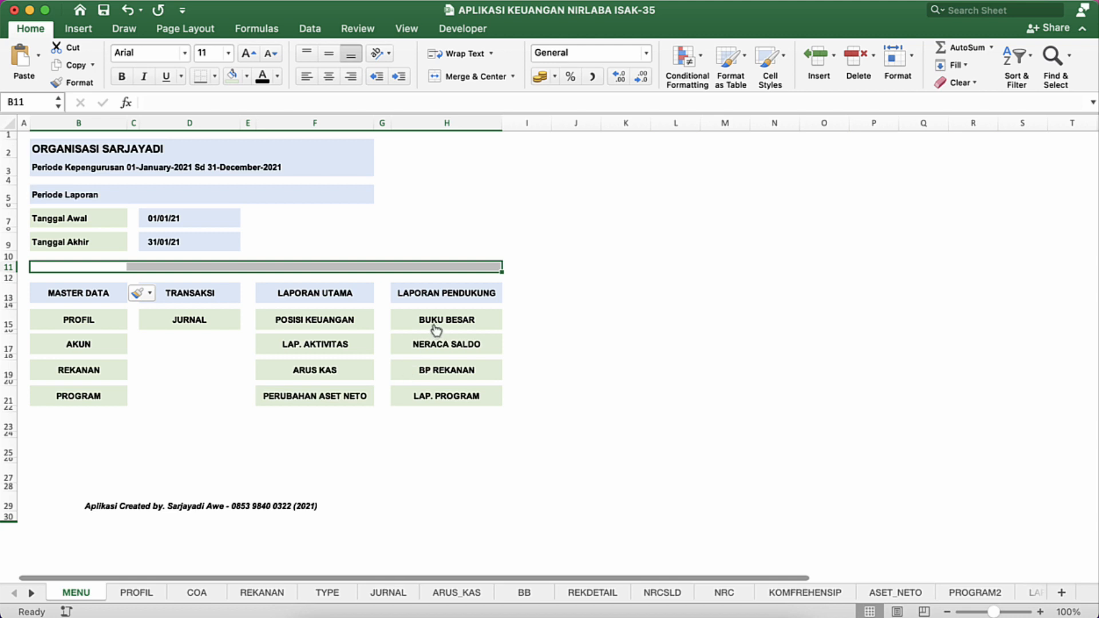
click(245, 77)
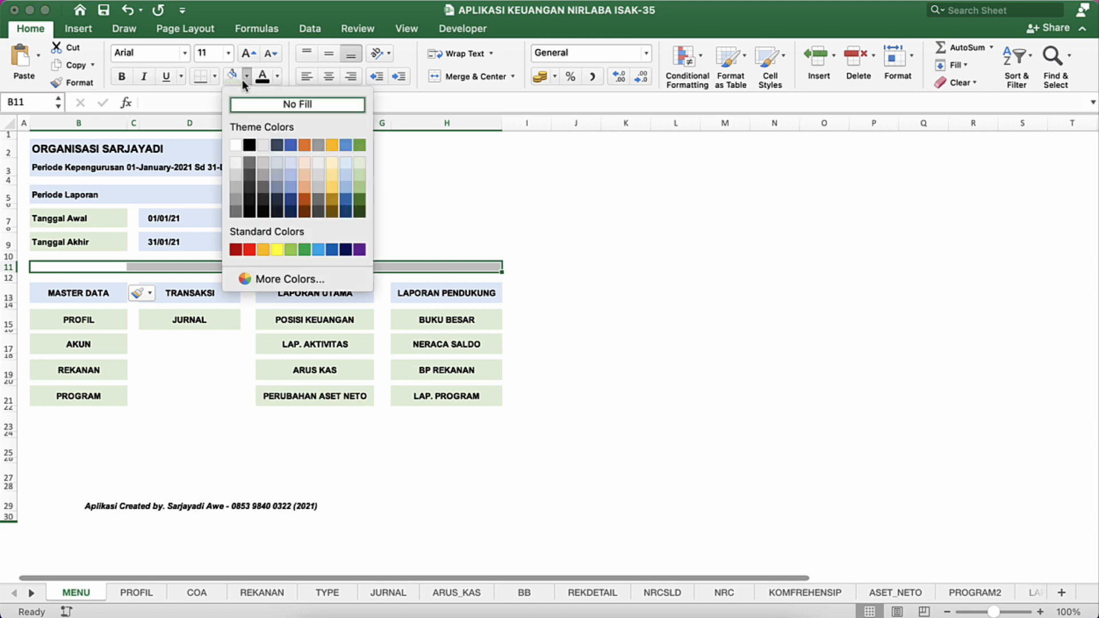
click(345, 164)
Step: Fill the Tanggal Awal and Tanggal Akhir label cells, B7 and B9, with the same light blue
click(123, 217)
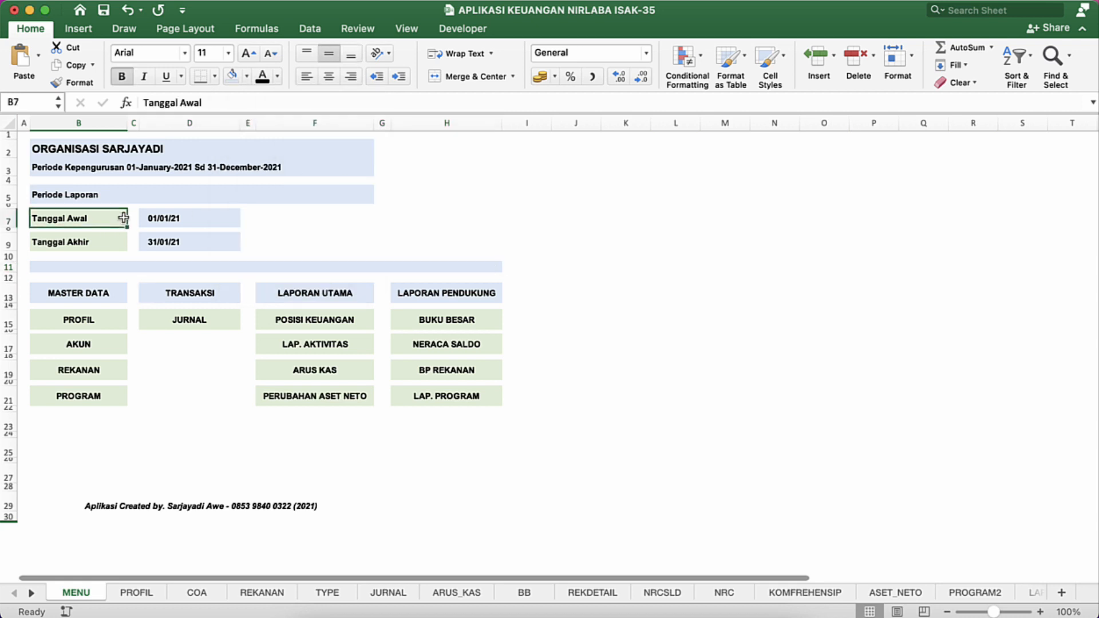
super+click(112, 239)
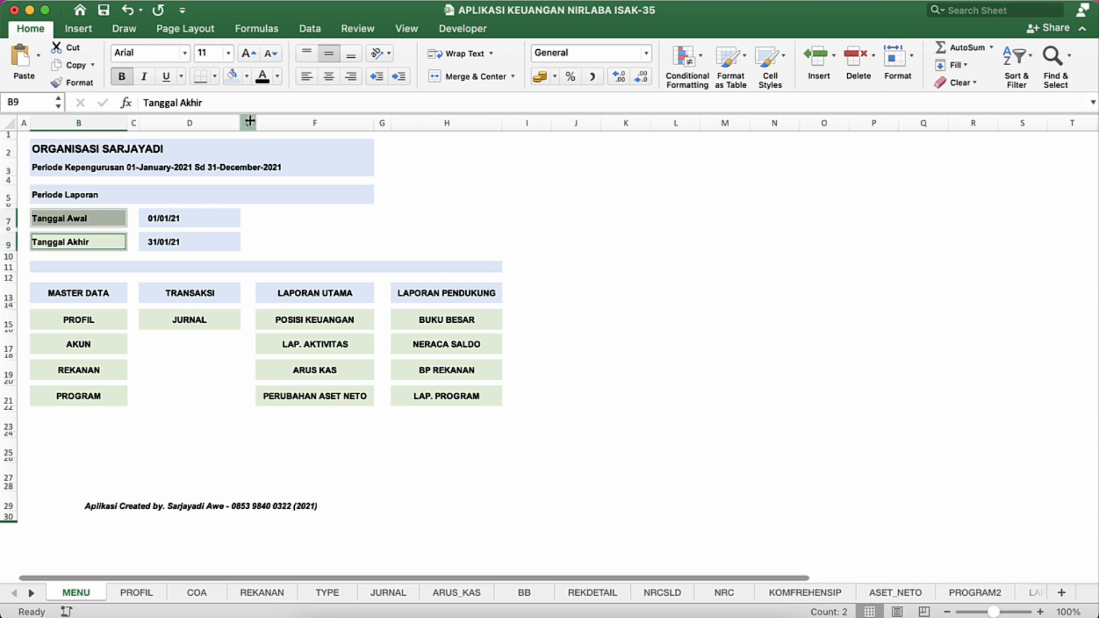
click(231, 75)
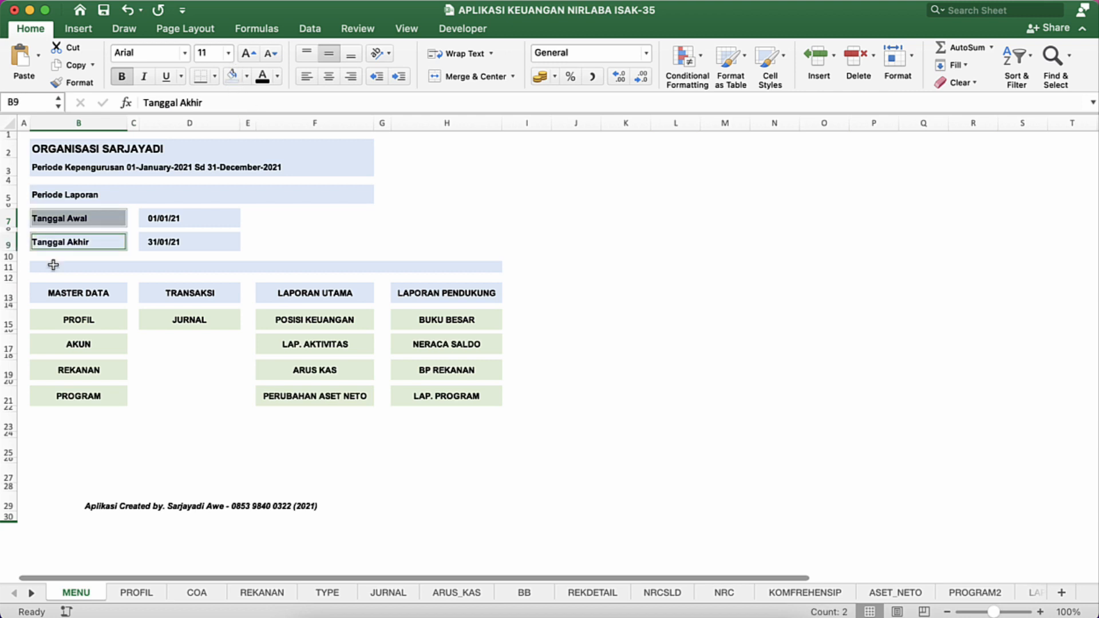
Step: Fill all the green link cells under MASTER DATA, TRANSAKSI, LAPORAN UTAMA and LAPORAN PENDUKUNG with the same light blue
click(99, 320)
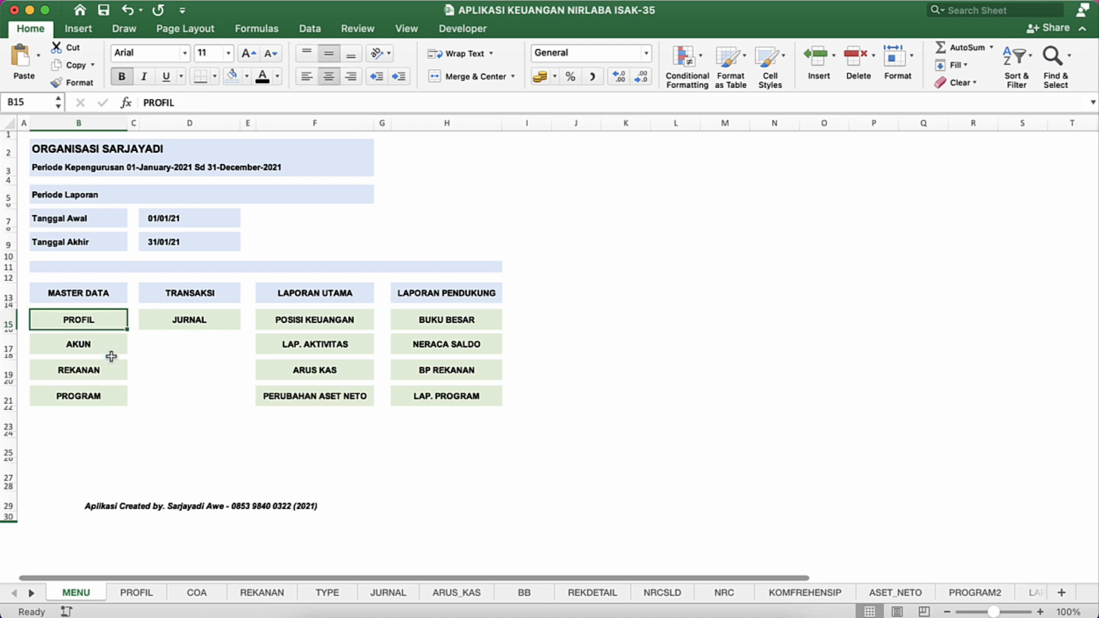
super+click(111, 347)
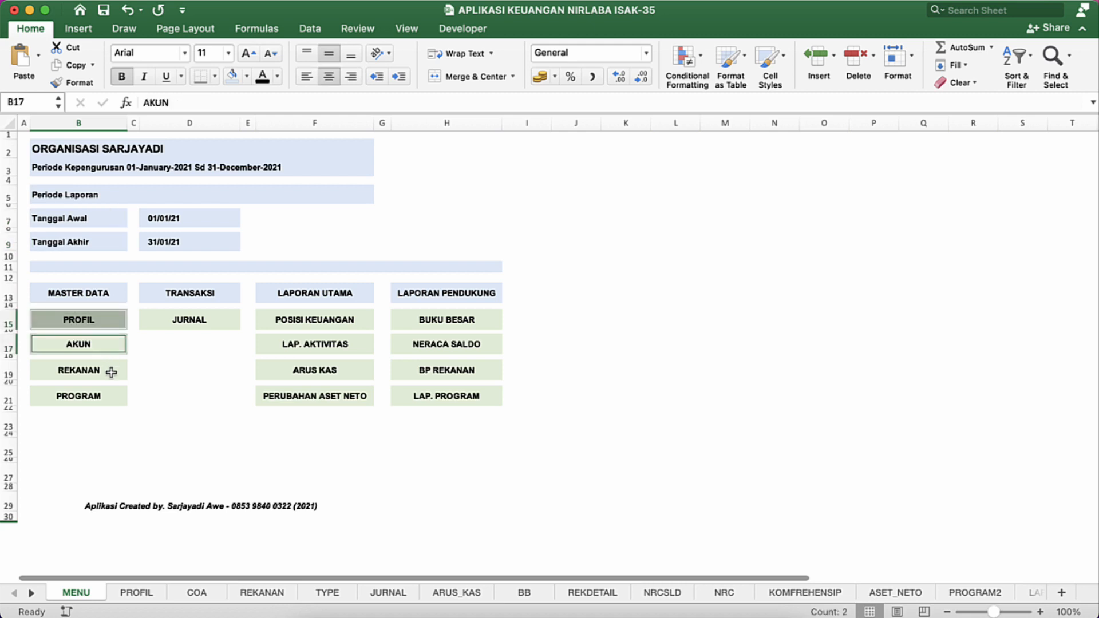
super+click(110, 370)
super+click(110, 394)
super+click(224, 320)
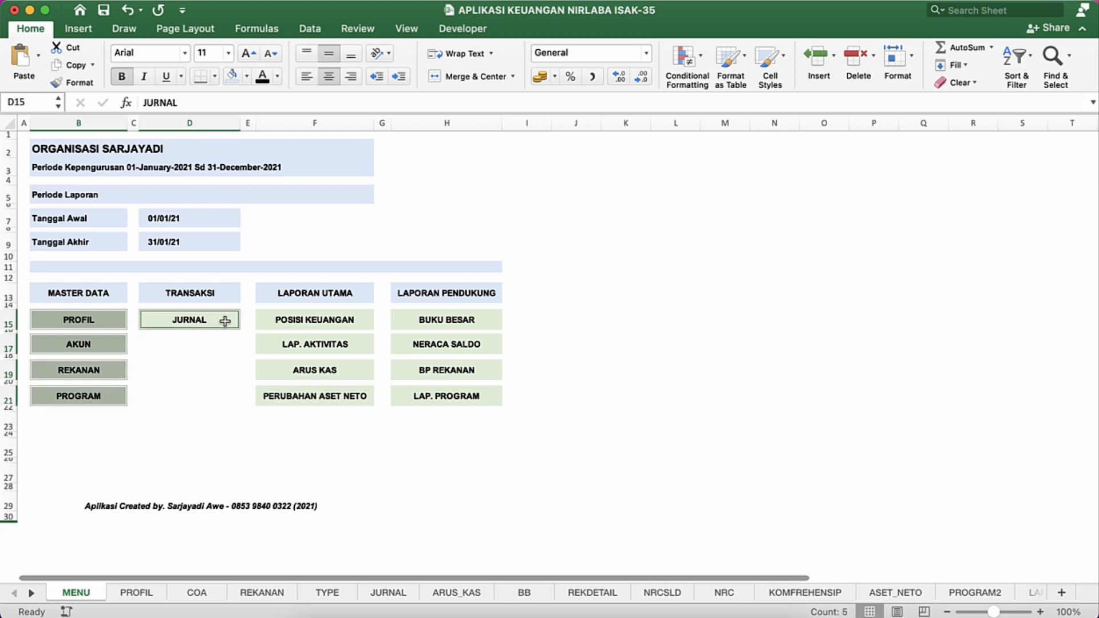
super+click(267, 319)
super+click(265, 342)
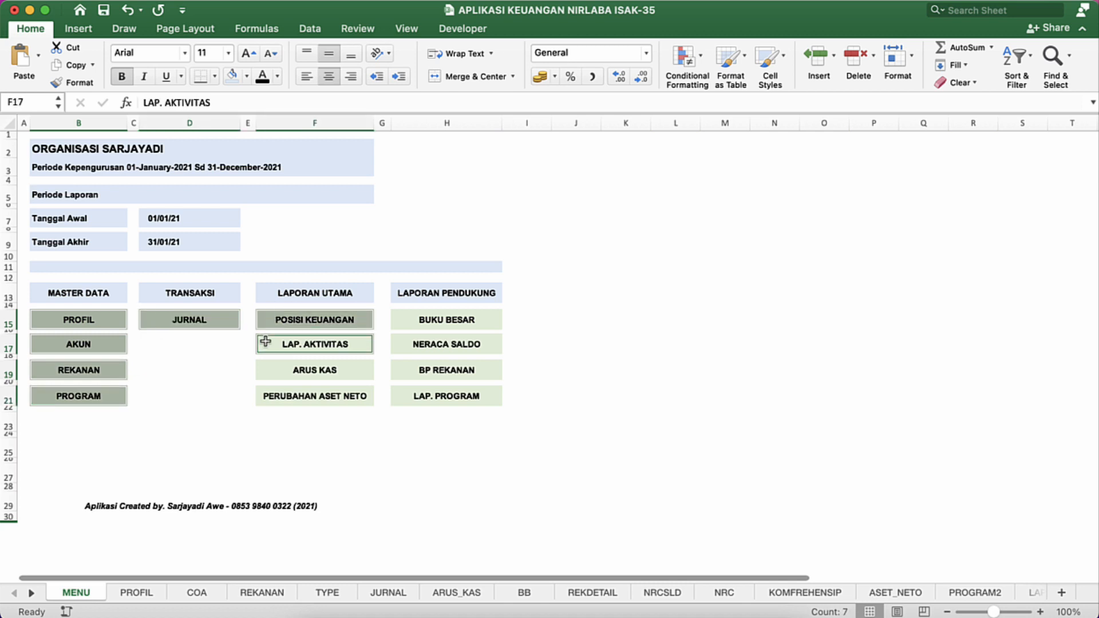
super+click(265, 369)
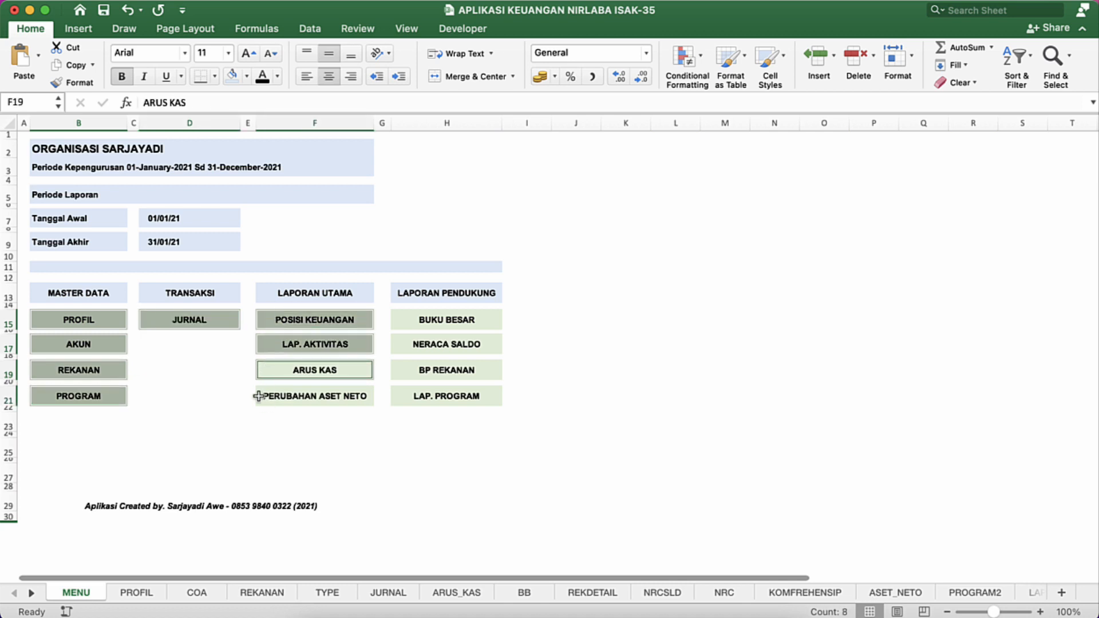
super+click(258, 396)
super+click(397, 331)
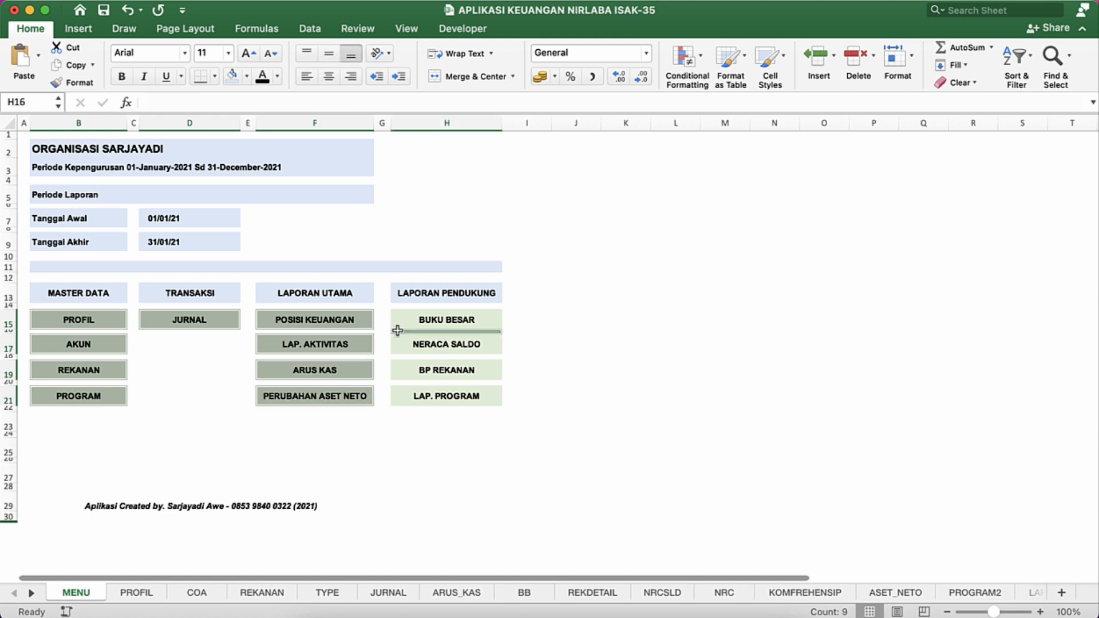
super+click(397, 331)
super+click(397, 319)
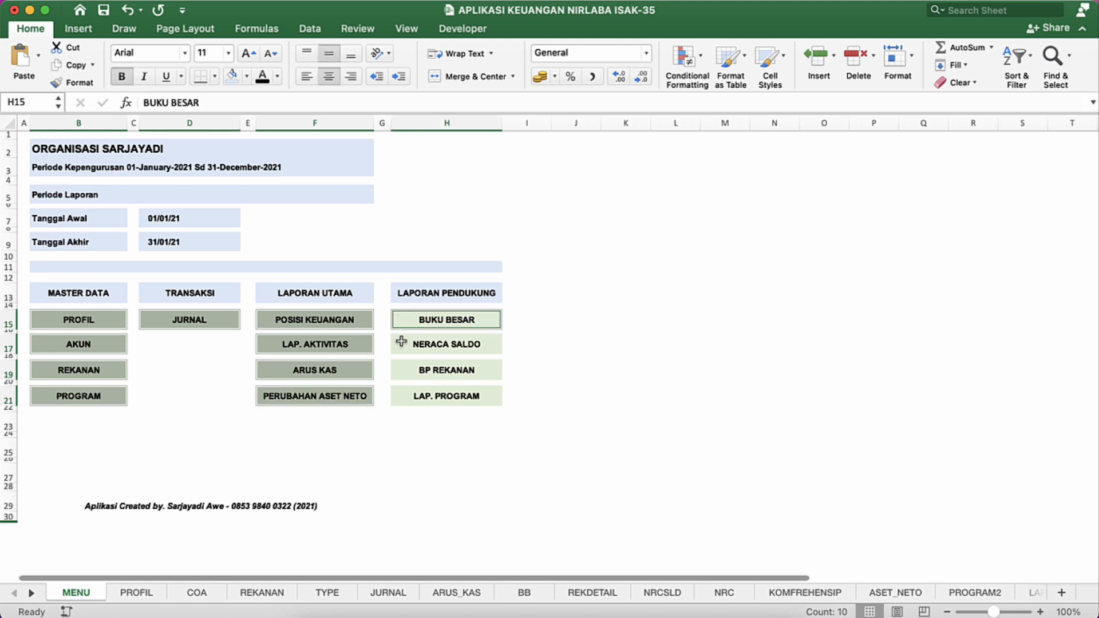
super+click(399, 344)
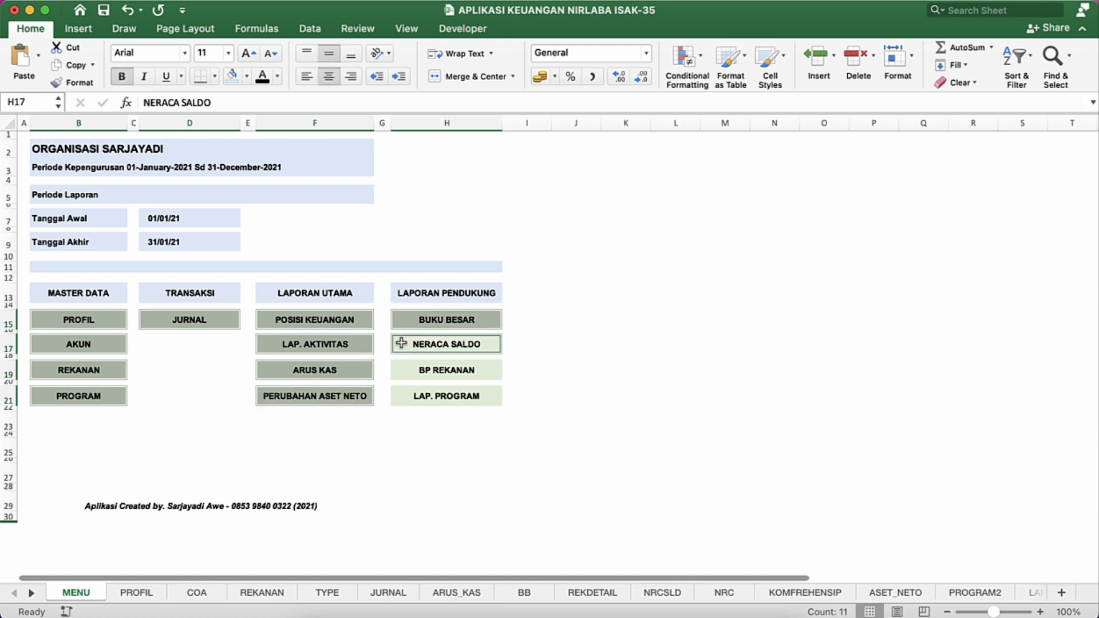
click(398, 395)
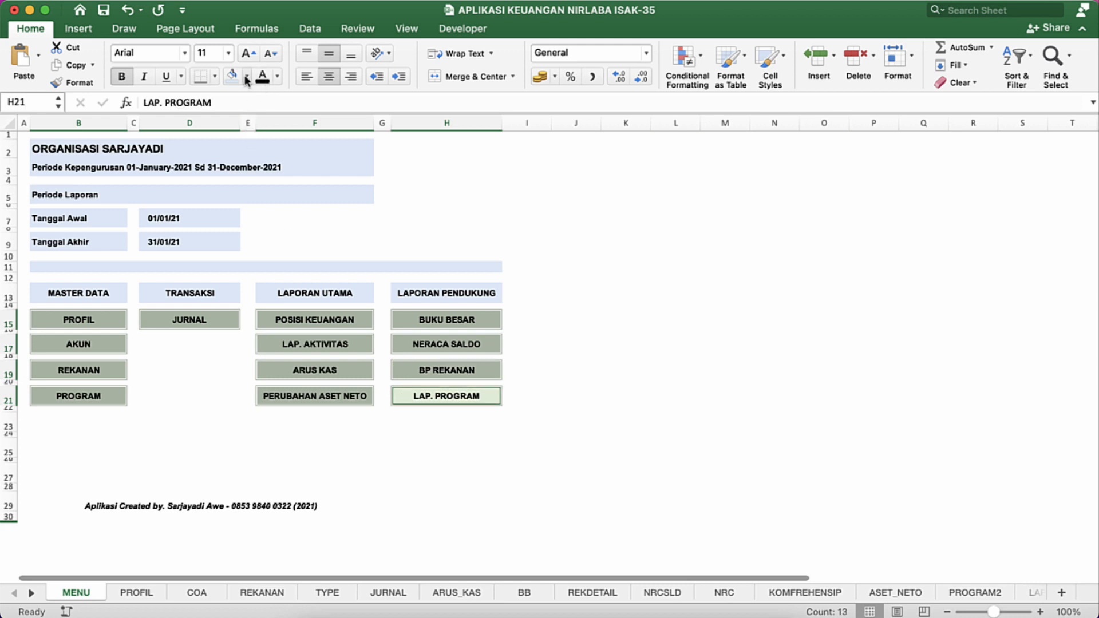
click(207, 323)
click(204, 371)
Step: Delete rows 23 to 27 between the link cells and the credit line
click(109, 516)
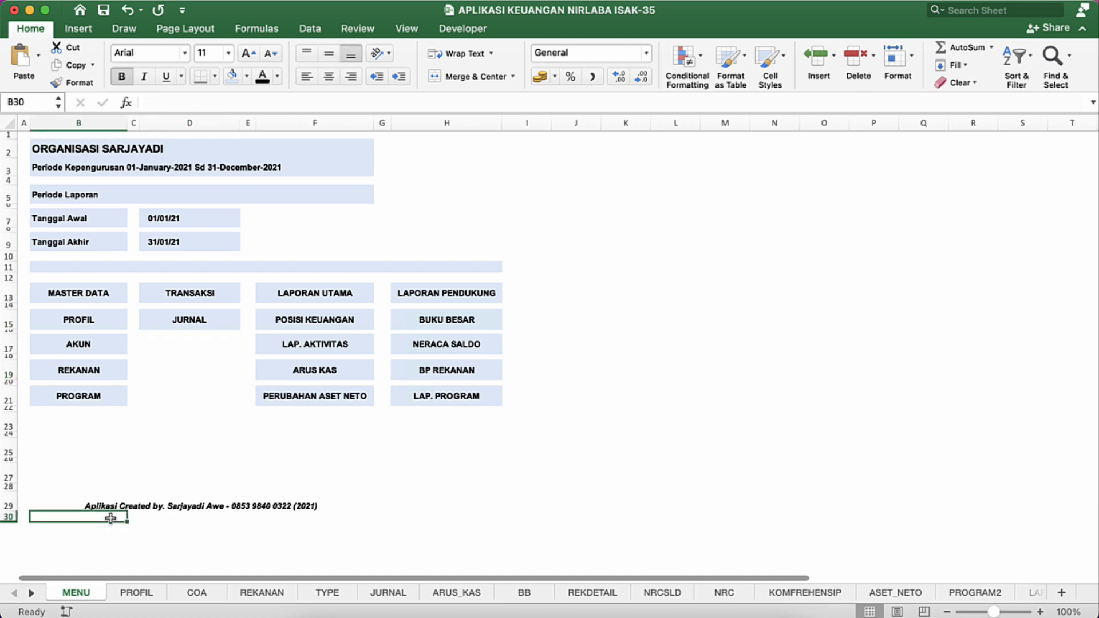
drag(7, 425, 7, 462)
right_click(7, 461)
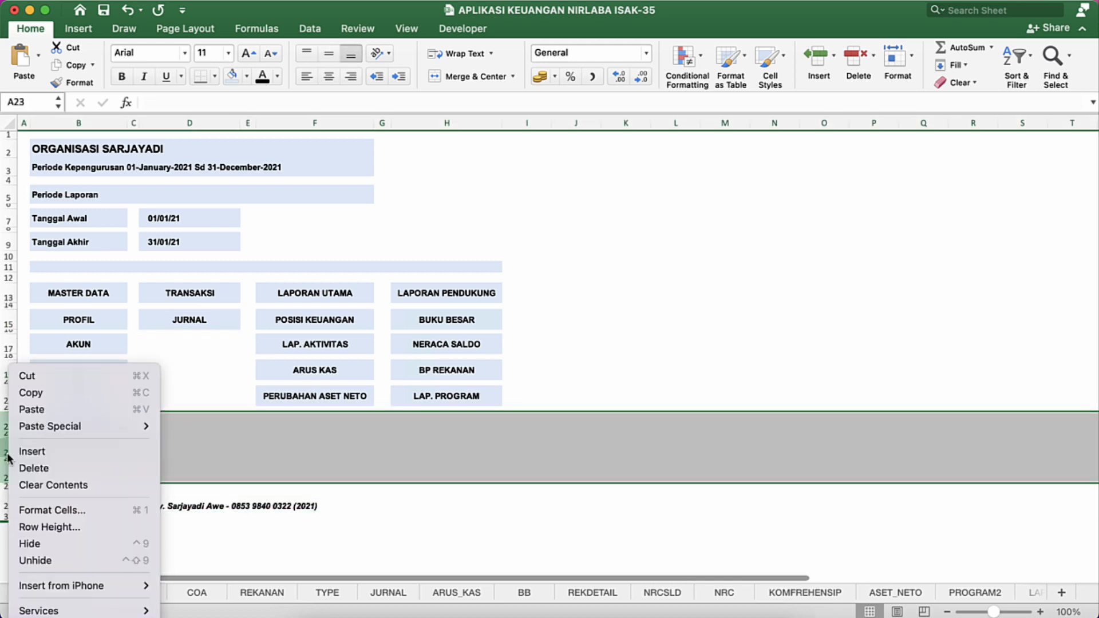
click(40, 469)
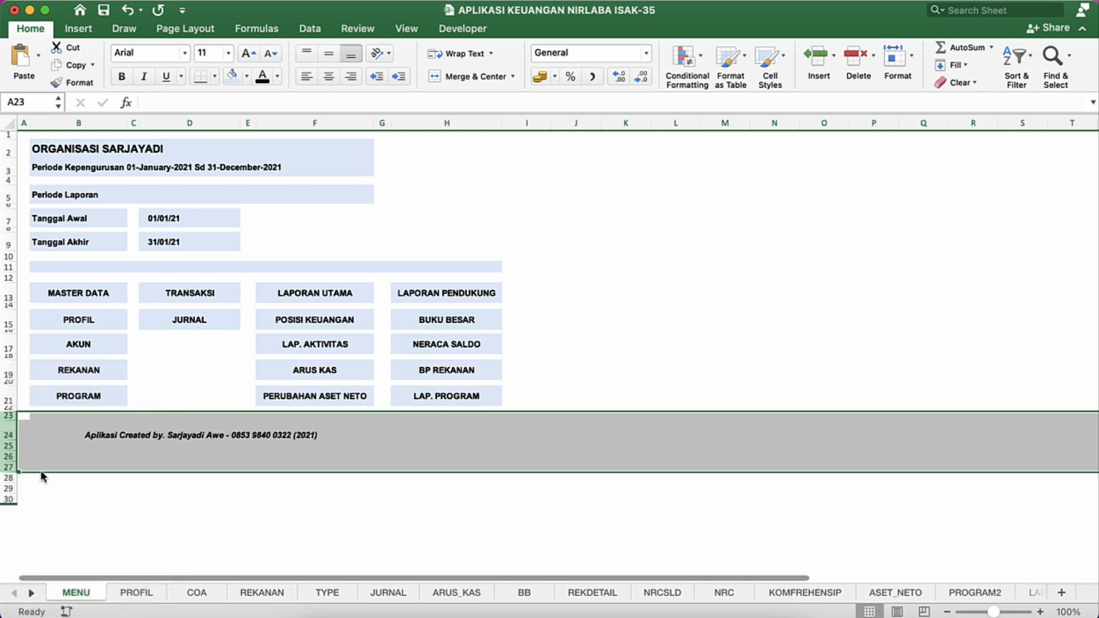
click(132, 455)
Step: Extend the credit line's merged cell across B24:H24, with its text centered
click(83, 437)
key(shift+Right)
key(shift+Right)
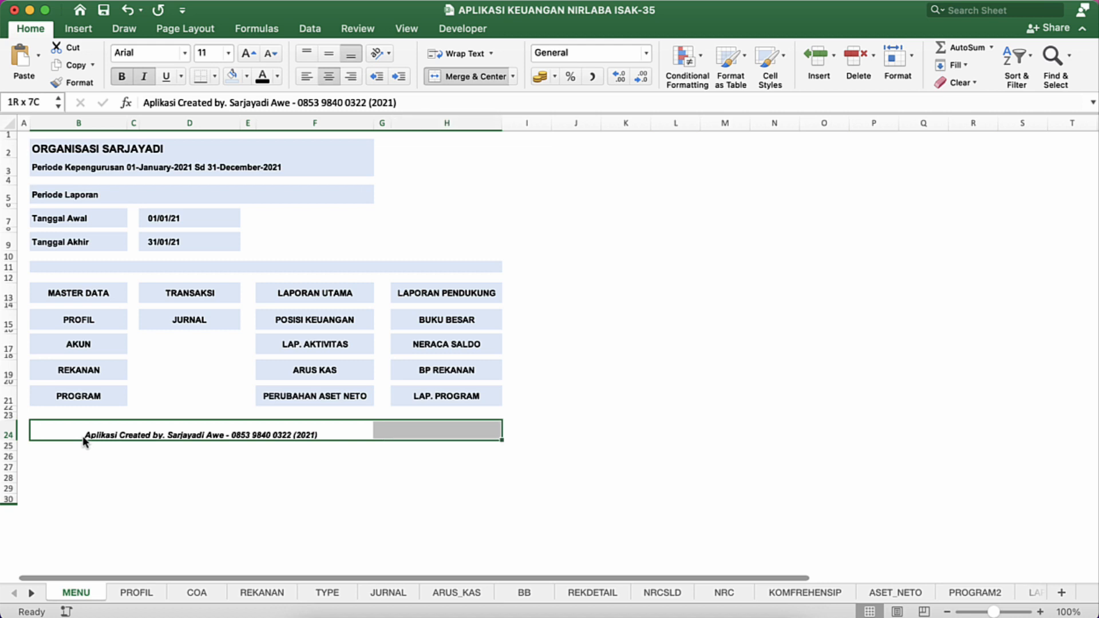
click(476, 77)
click(476, 77)
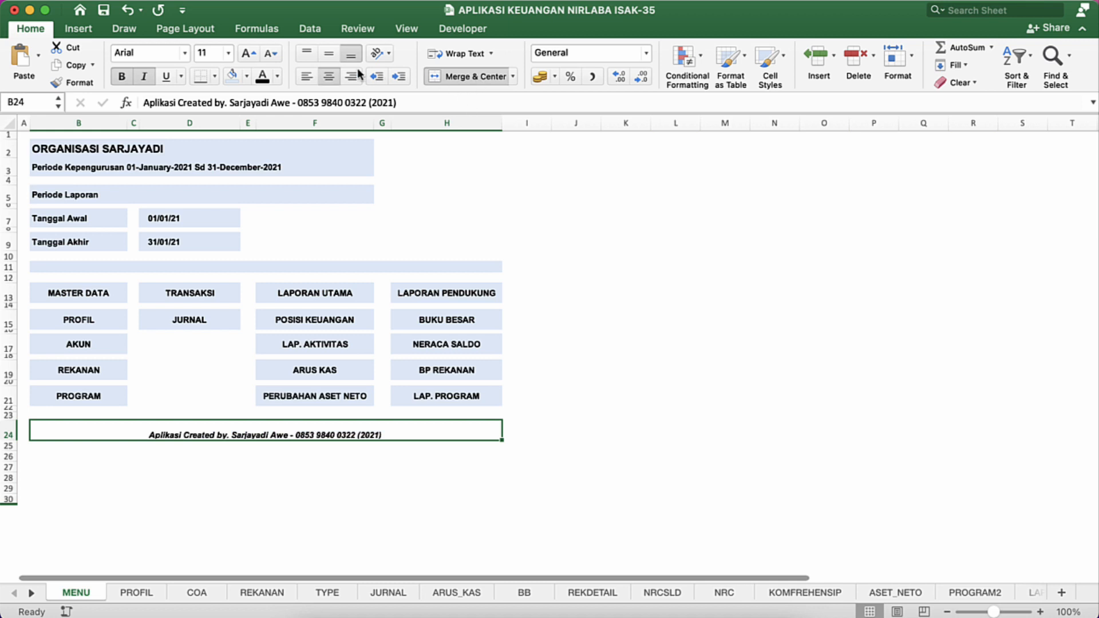
Step: Align the credit line in row 24 vertically to the middle and fill it with the same light blue
click(330, 59)
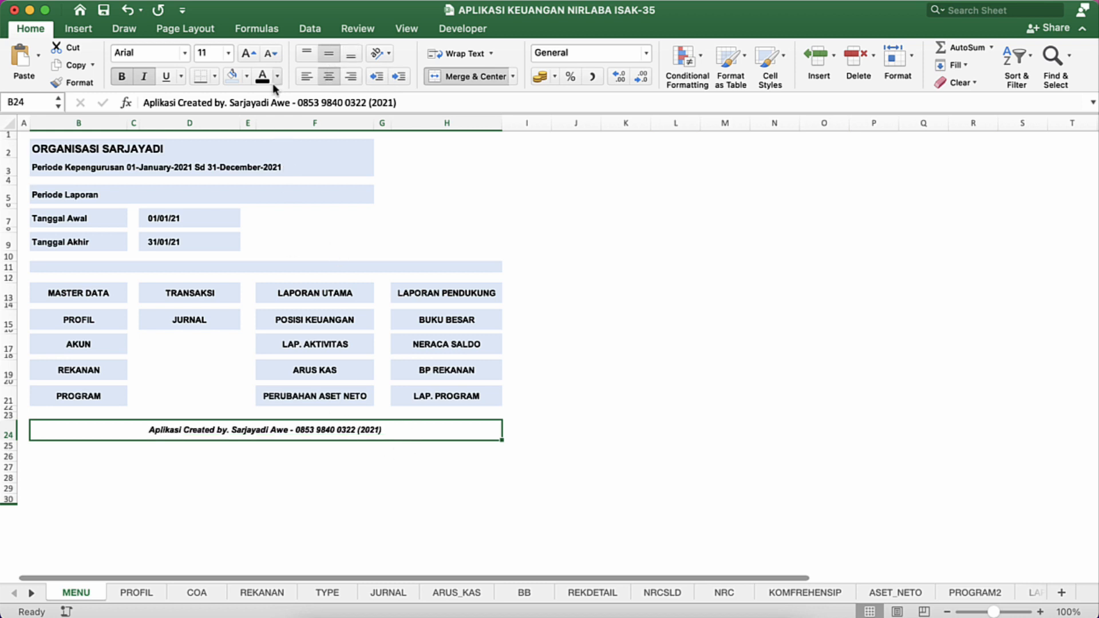
click(231, 79)
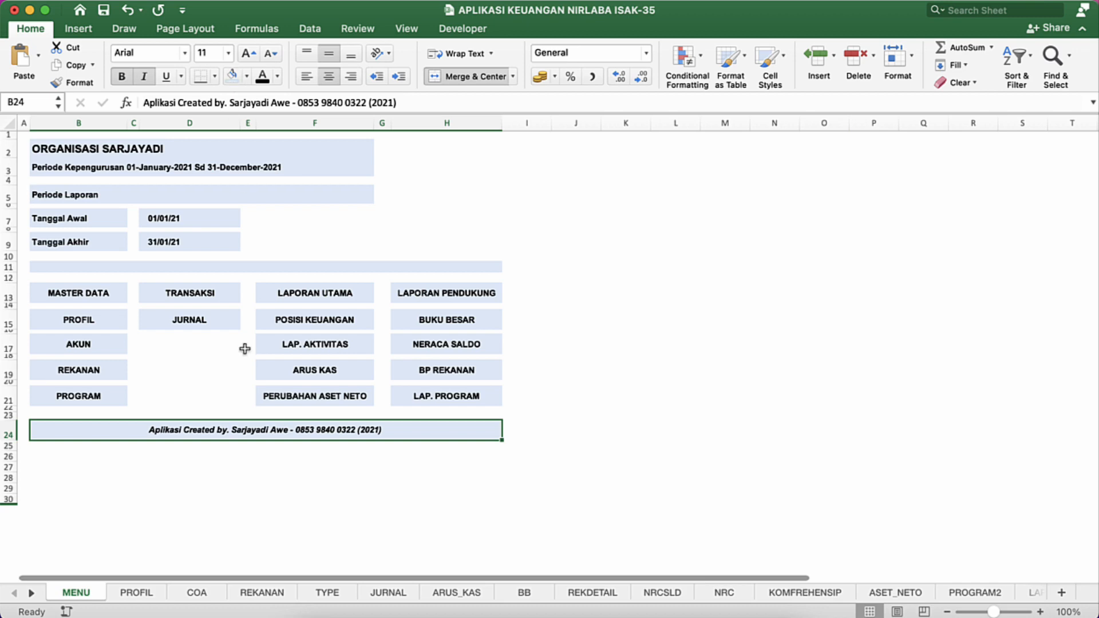
click(221, 364)
click(203, 401)
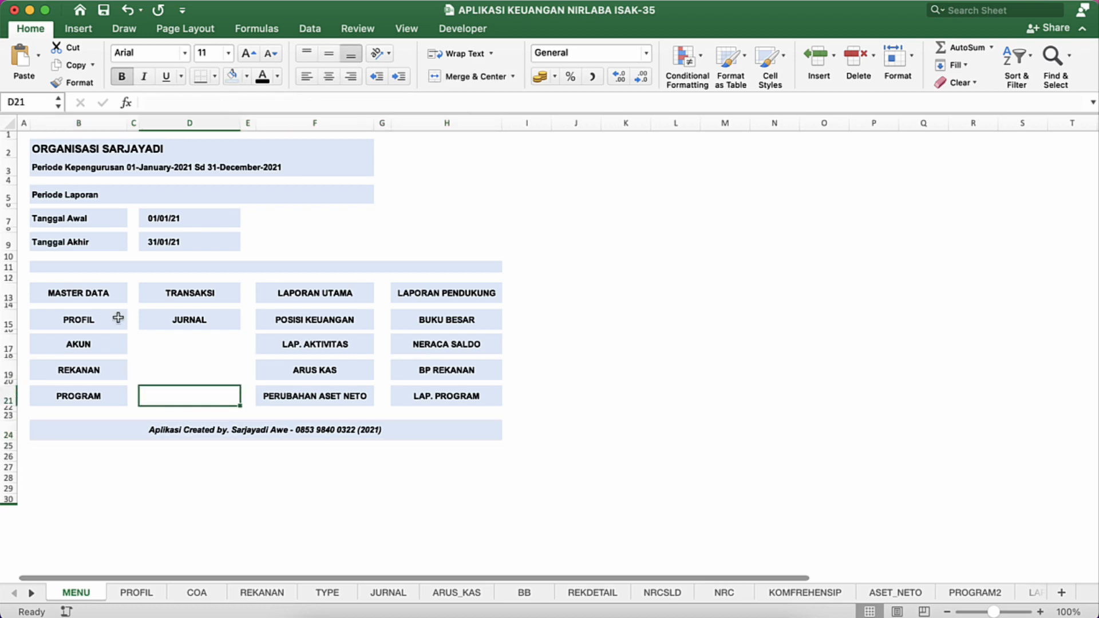
Step: Check the note in B11 of the MODIFIKASI APLIKASI KEUANGAN NIRLABA ISAK-35 workbook, and return to B11 of the original workbook
click(72, 267)
key(ctrl+Up)
click(673, 248)
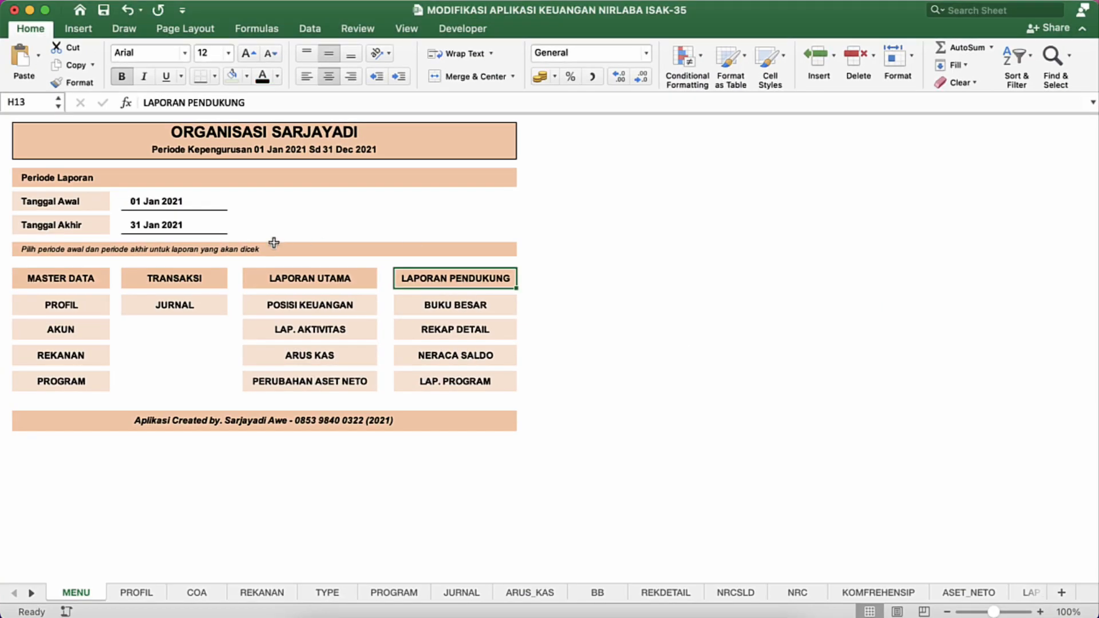
click(48, 252)
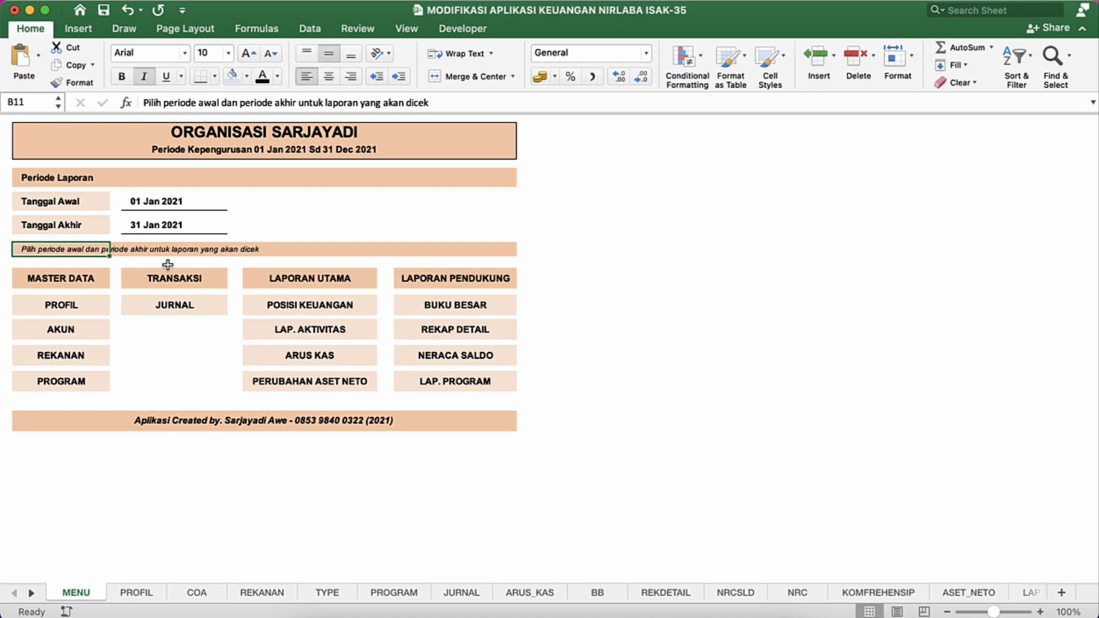
key(ctrl+Up)
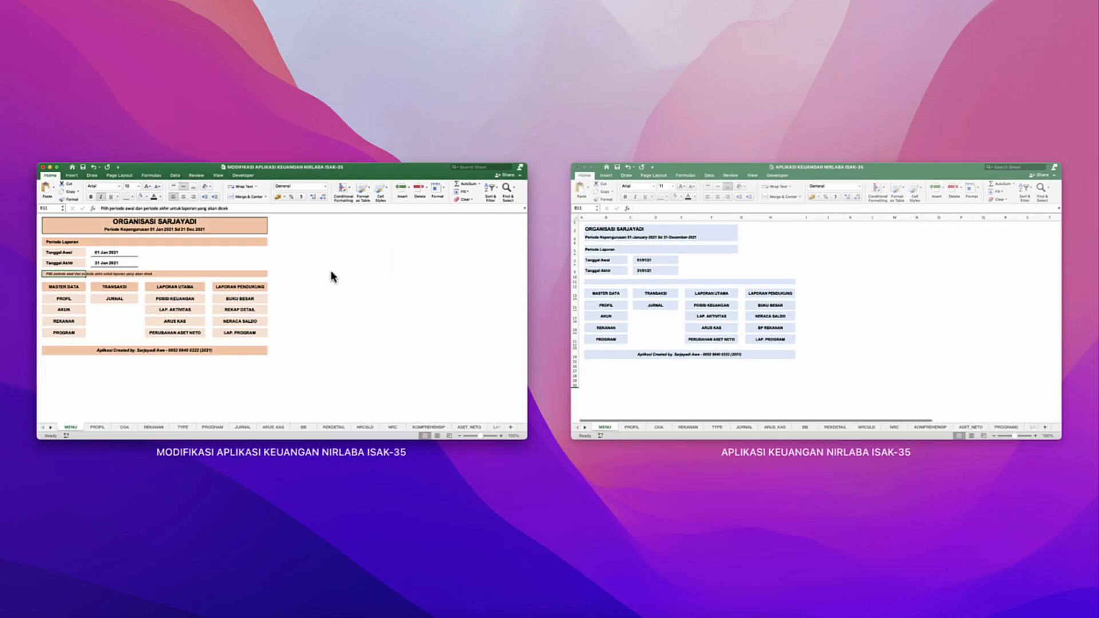
click(642, 345)
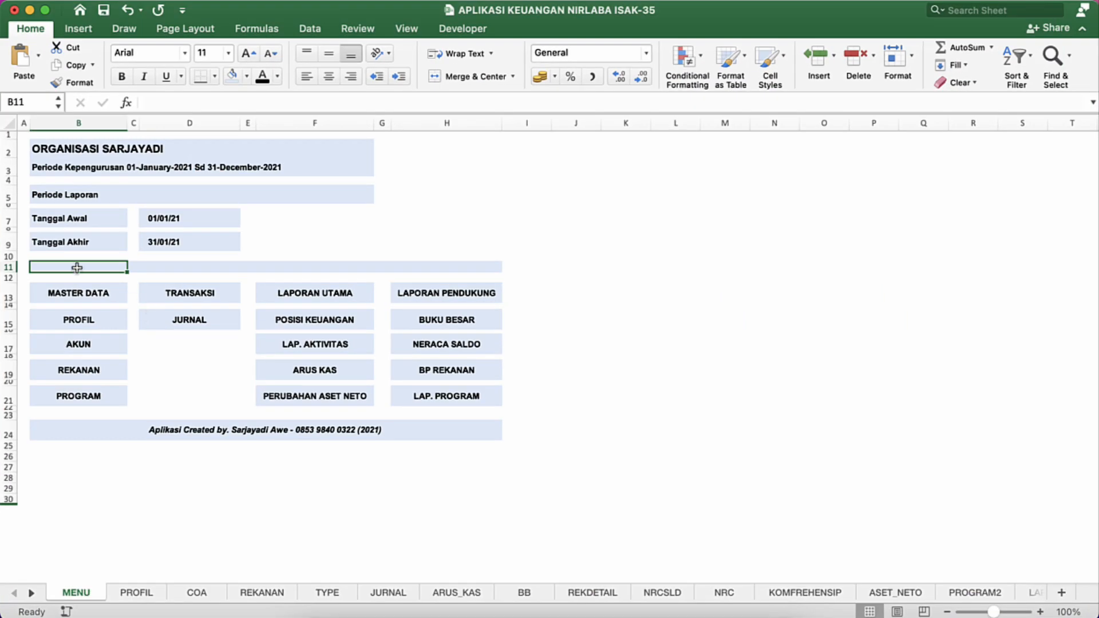
text(SILAH)
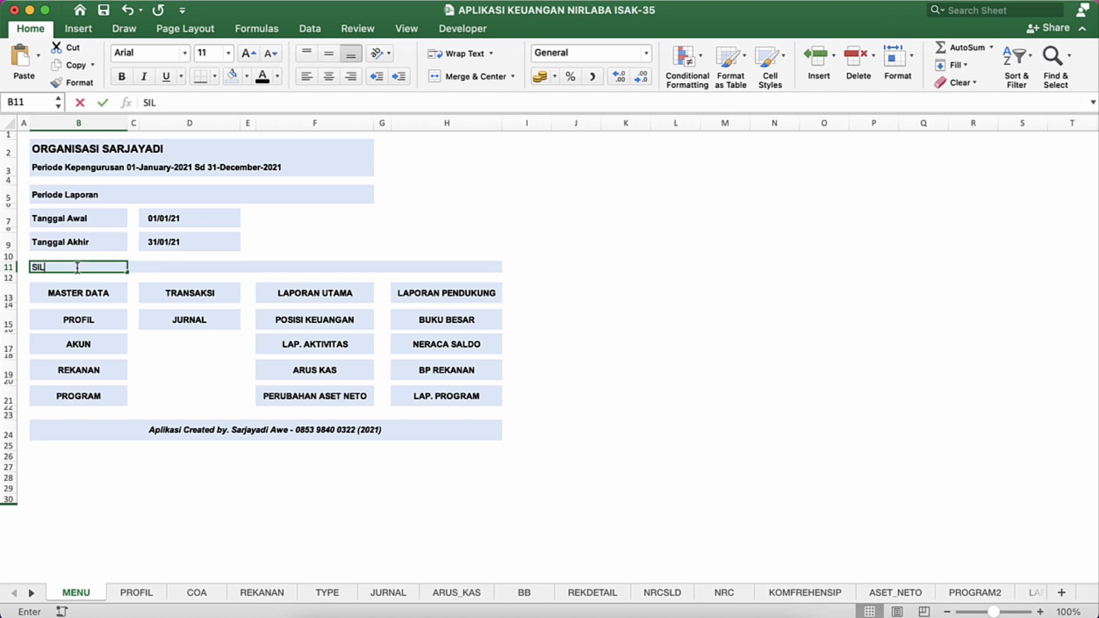
key(BackSpace)
key(BackSpace)
key(BackSpace)
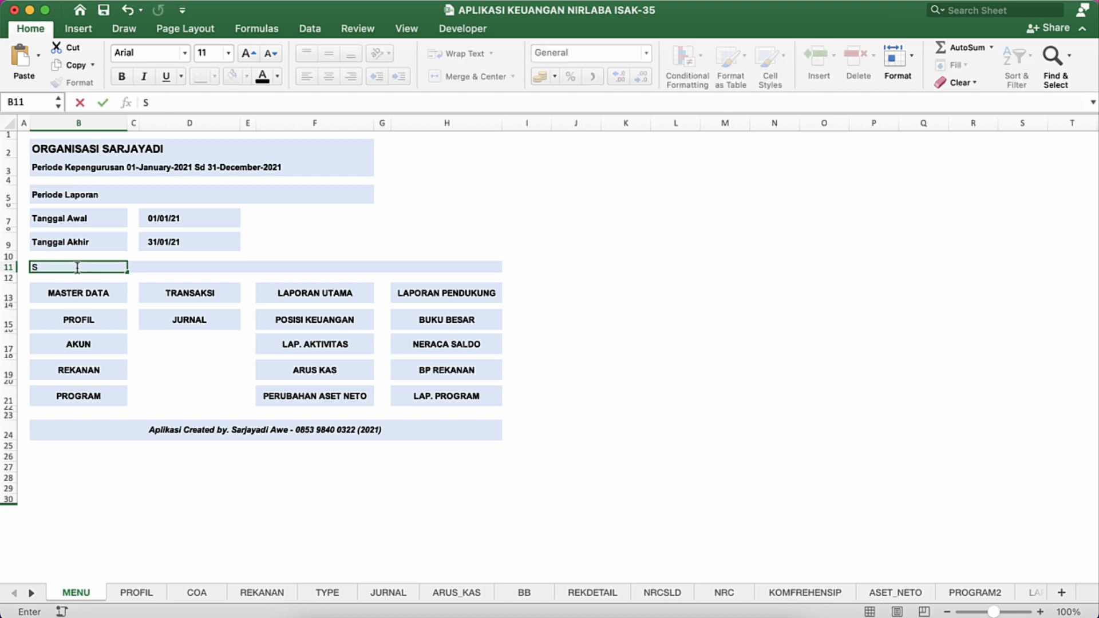
text(ilahkan)
key(BackSpace)
key(BackSpace)
key(BackSpace)
key(BackSpace)
key(BackSpace)
key(BackSpace)
key(BackSpace)
key(BackSpace)
Step: Enter the note "Pilih periode awal dan periode akhir untuk laporan yang akan dicek" in B11
text(Pilih periode awal dan)
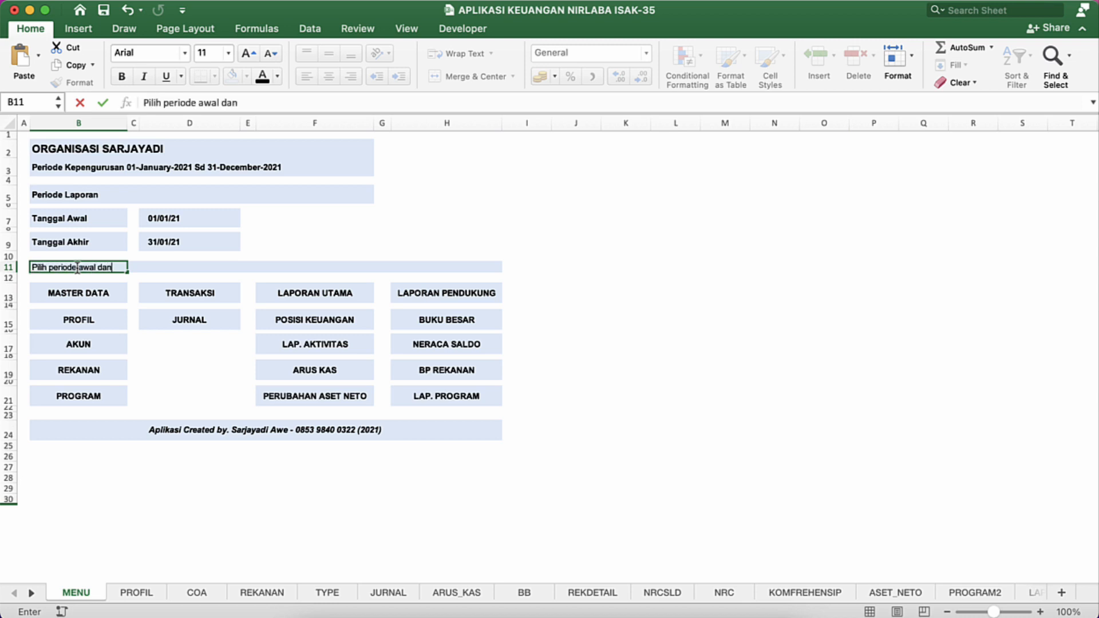
text( periode akhir unmt)
key(BackSpace)
key(BackSpace)
key(BackSpace)
key(BackSpace)
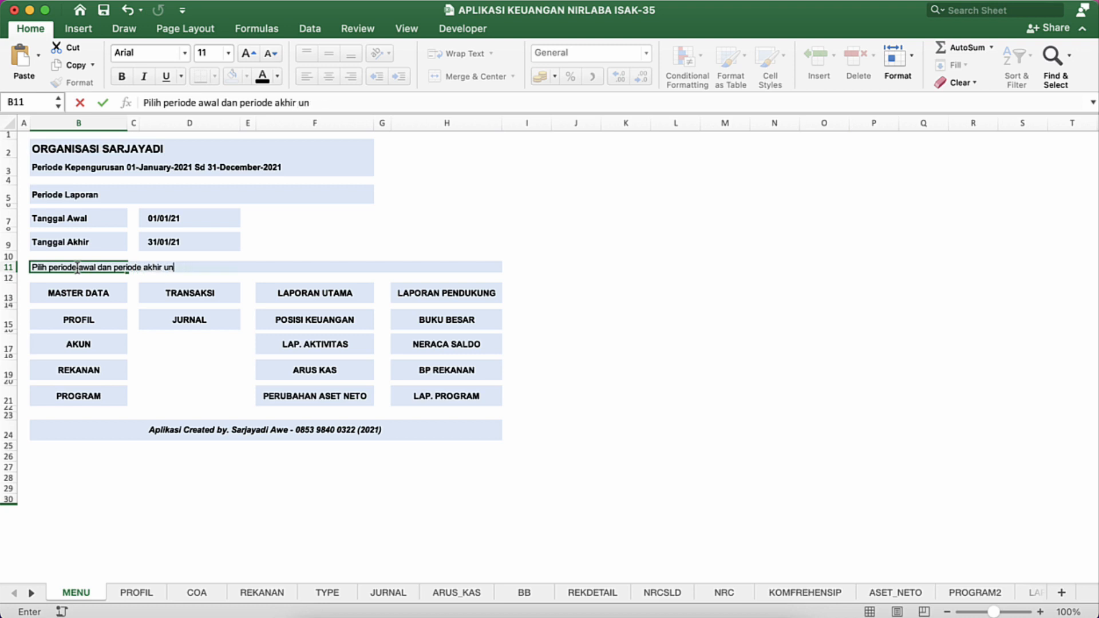
text(tuk laporan yang akan dicek)
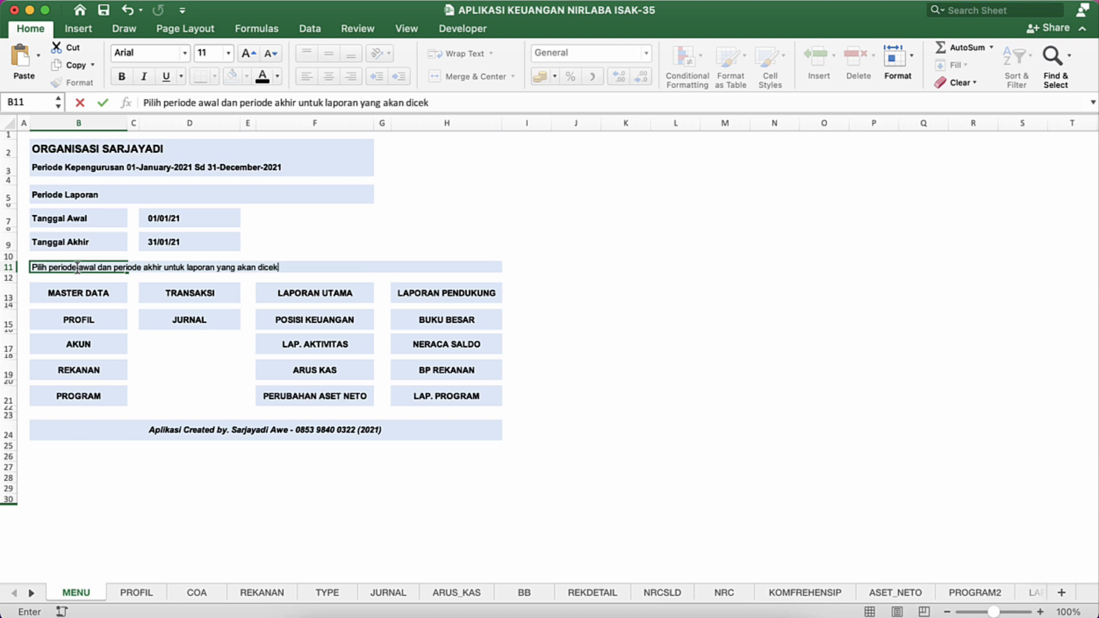
key(Return)
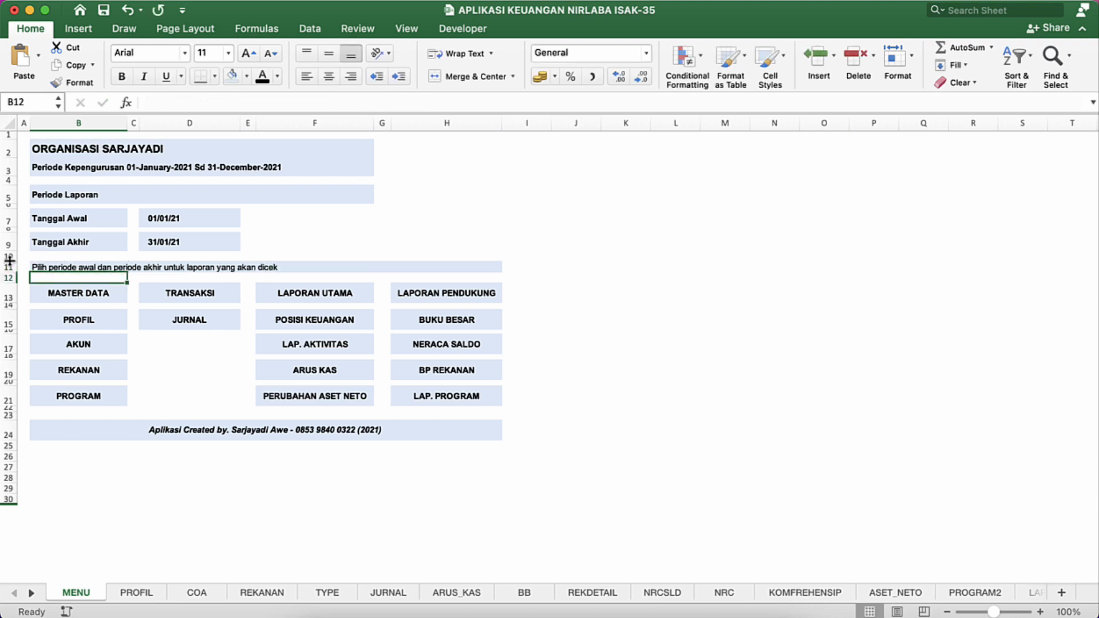
Step: Shrink spacer rows 10 and 12 around the B11 note, and format the note at size 10, vertically centered and italic
drag(9, 260, 9, 274)
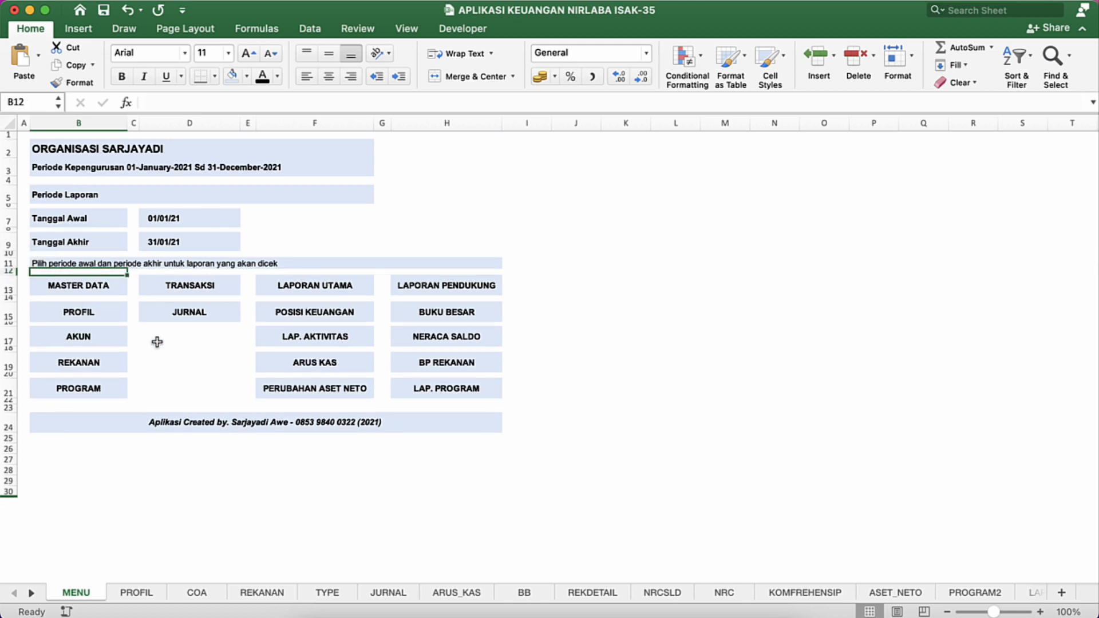
click(63, 264)
click(271, 53)
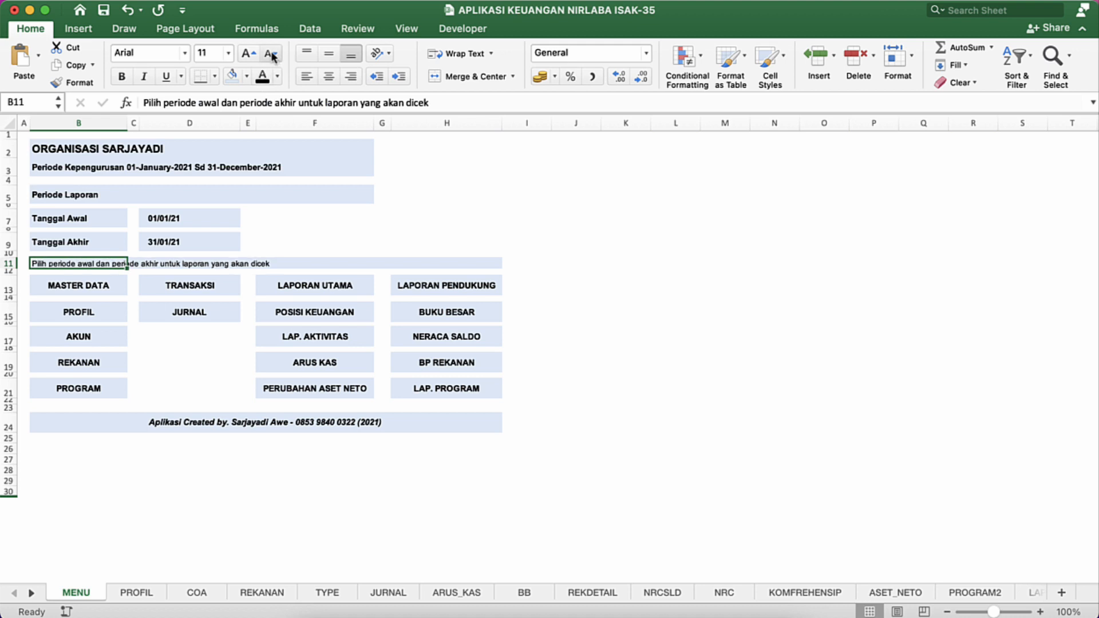
click(329, 51)
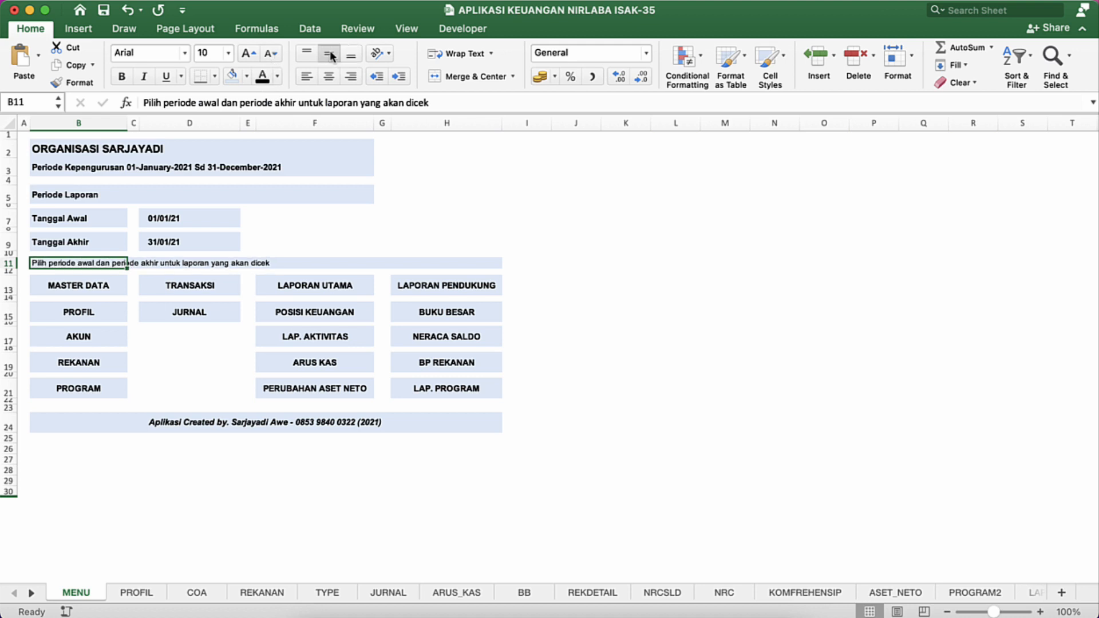
click(145, 80)
click(362, 229)
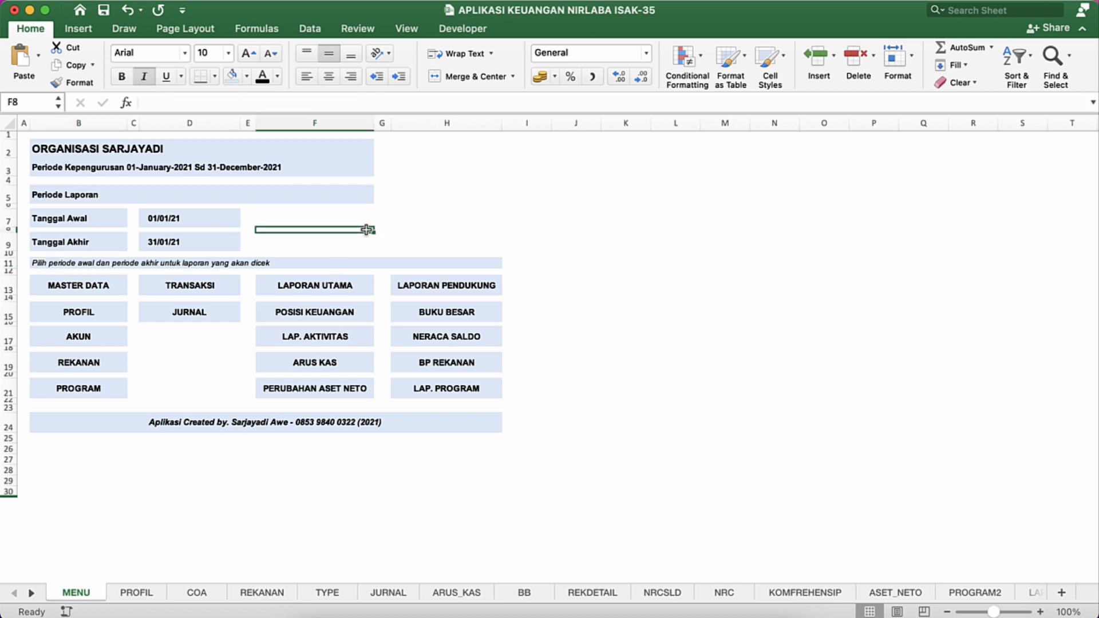
Step: Extend the light blue fill of the Periode Laporan row across F5:H5
click(367, 192)
key(shift+Right)
key(shift+Right)
key(shift+Right)
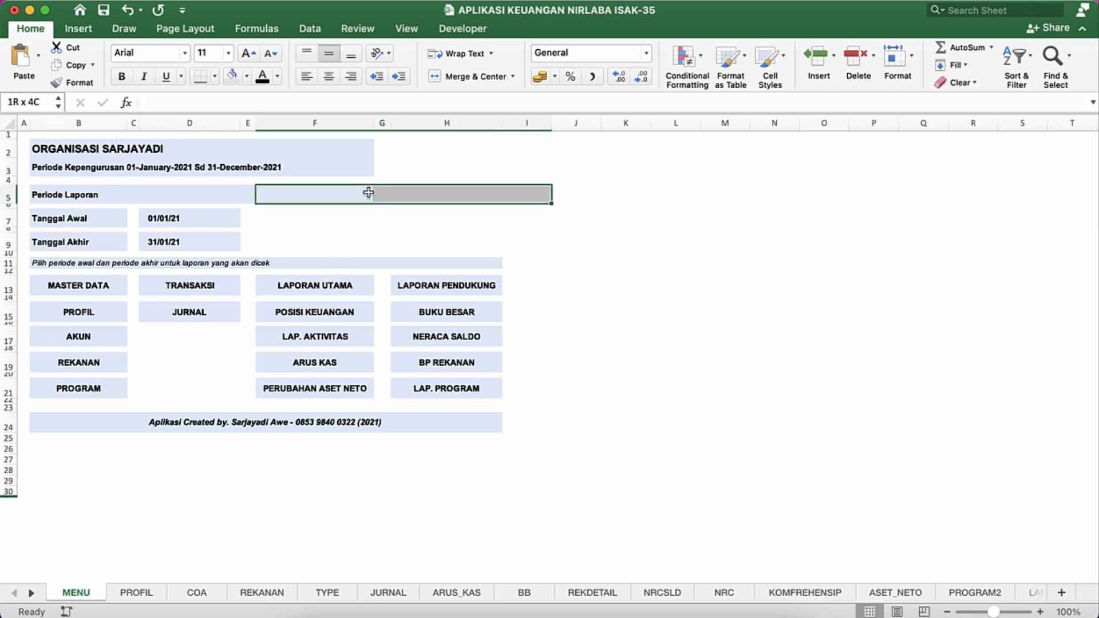
key(shift+Left)
click(232, 75)
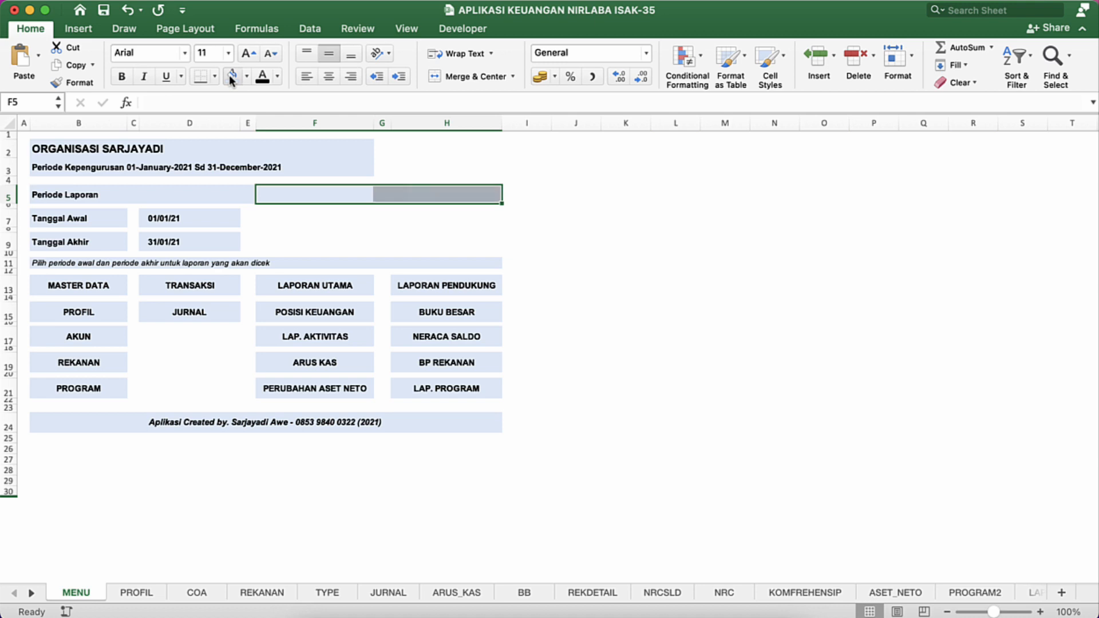
click(312, 221)
Step: Extend the light blue fill of the two header rows across F2:H3
click(355, 163)
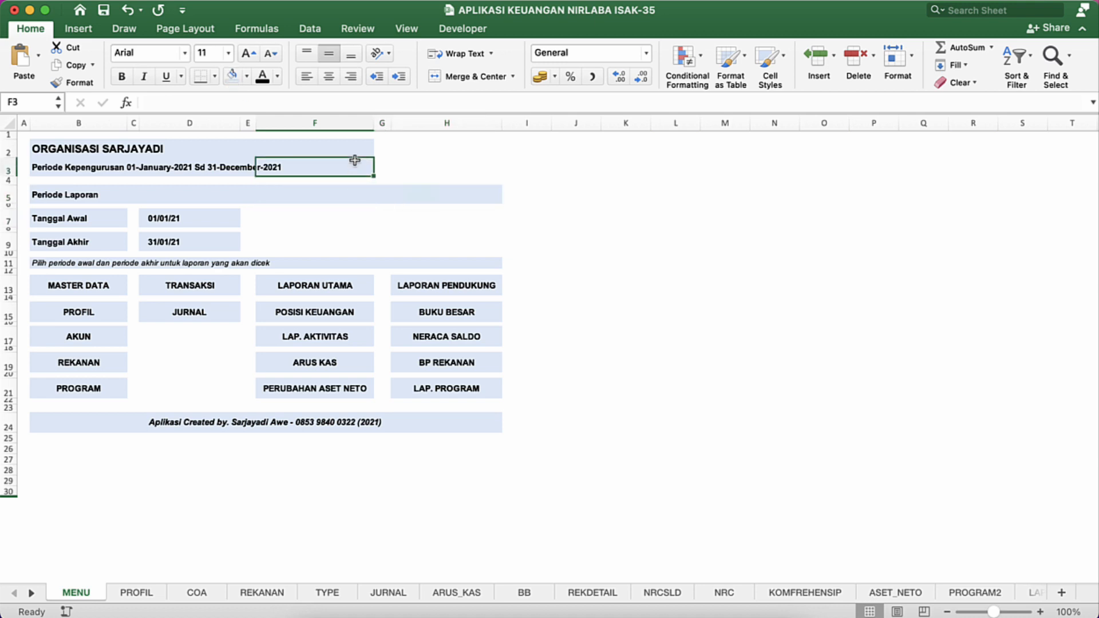
key(Up)
key(shift+Down)
key(shift+Right)
key(shift+Right)
key(shift+Right)
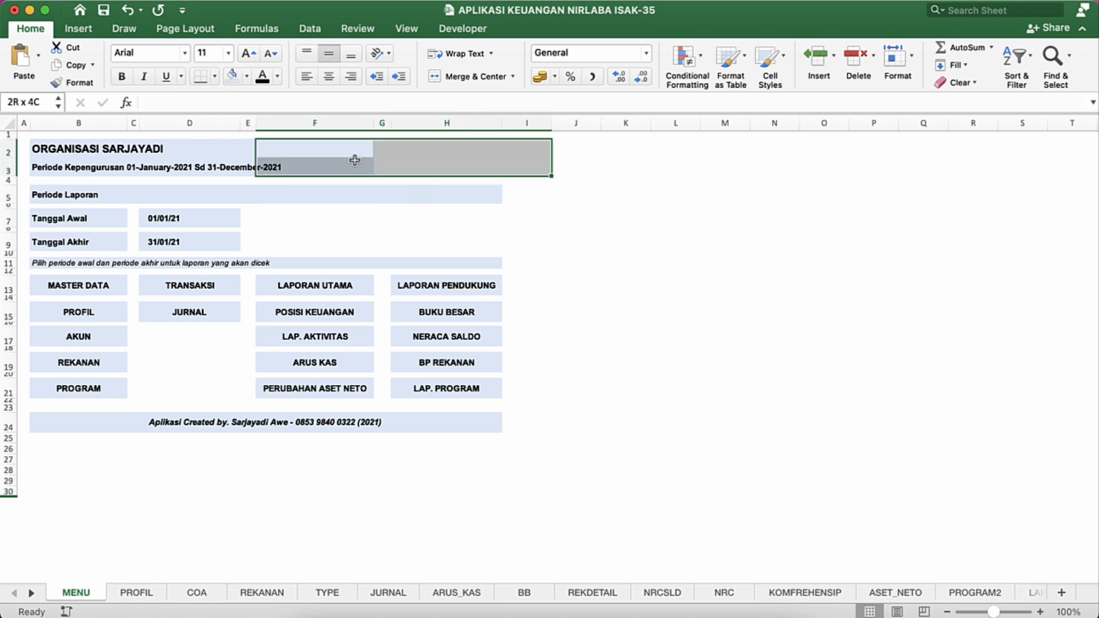
key(shift+Left)
click(232, 75)
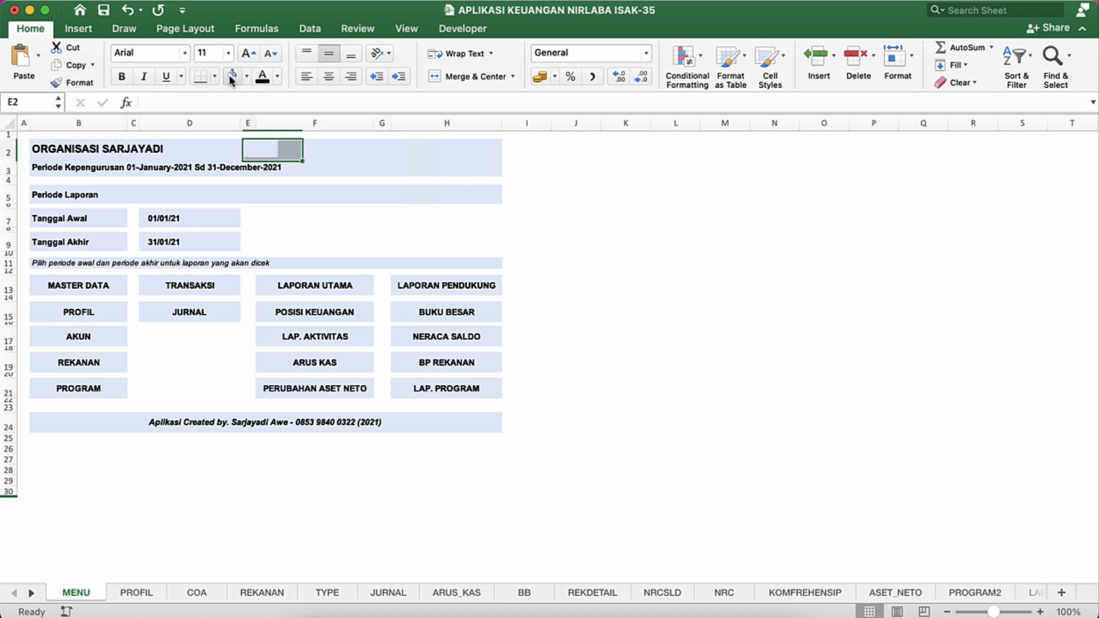
key(Left)
key(Left)
key(Left)
key(Left)
key(shift+Right)
key(shift+Right)
key(shift+Right)
key(shift+Right)
key(shift+Right)
key(shift+Right)
key(shift+Right)
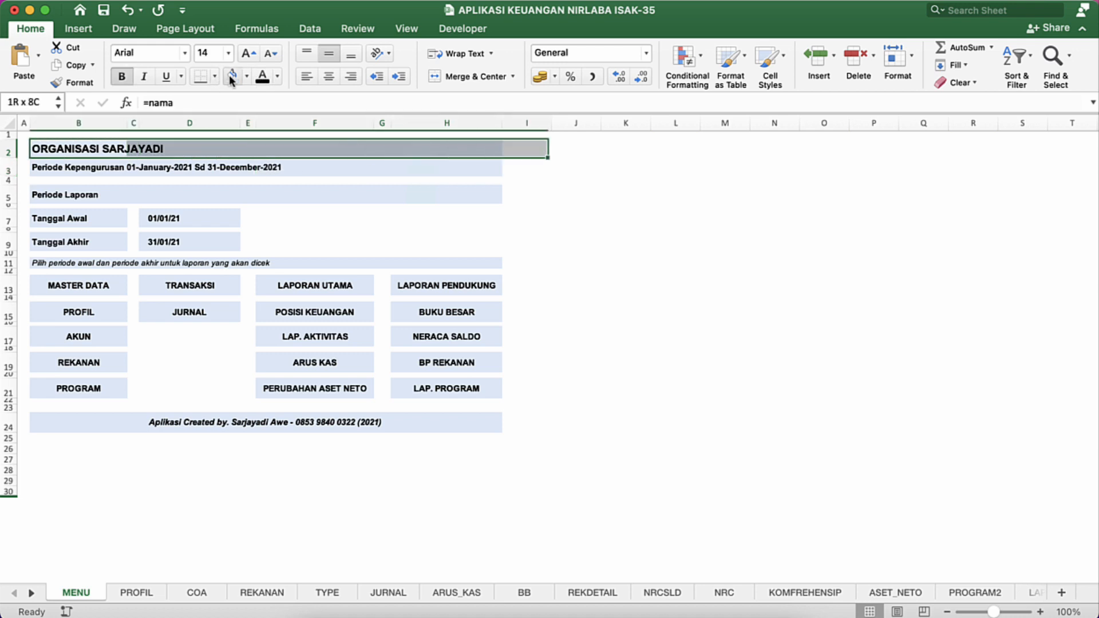
key(shift+Left)
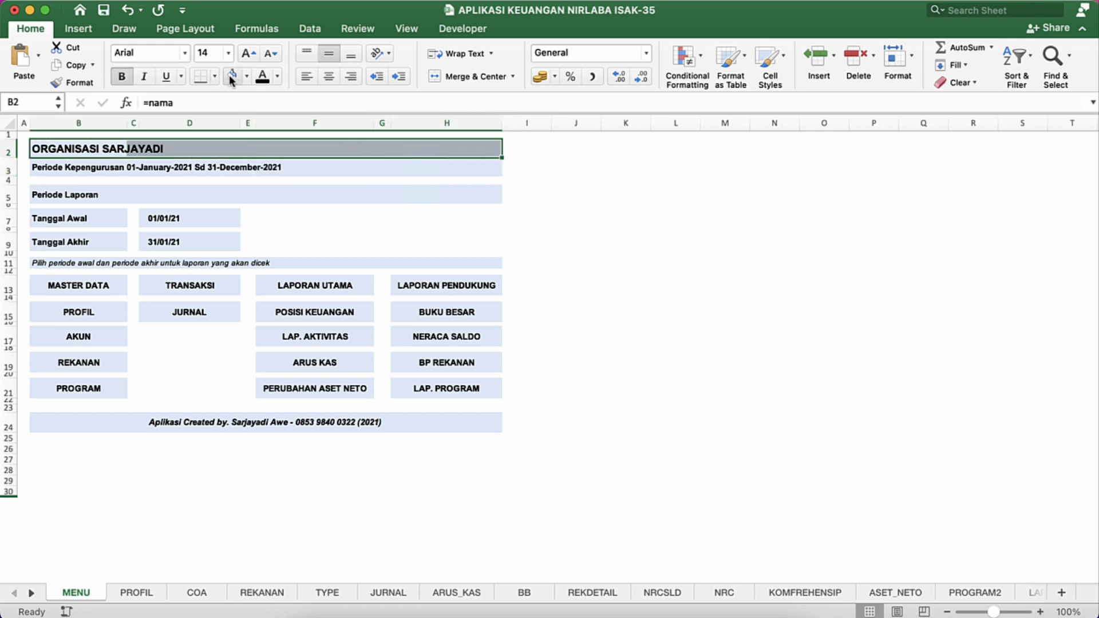
Step: Merge and center the Periode Kepengurusan line across B3:H3
click(461, 165)
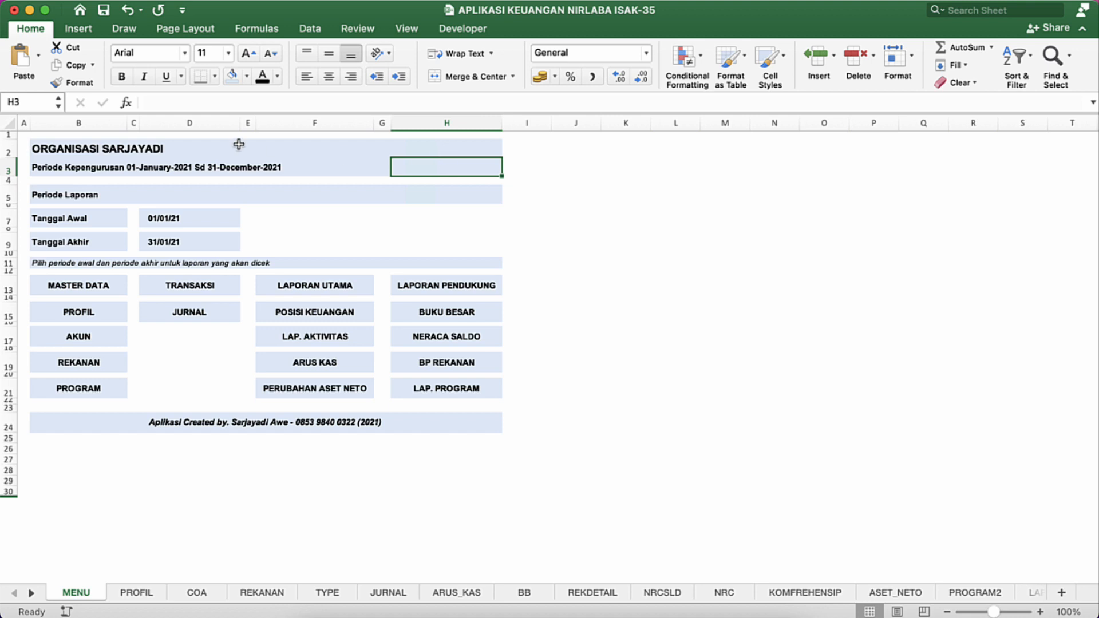
key(Left)
key(Left)
key(Left)
key(Left)
key(Left)
key(Left)
key(Left)
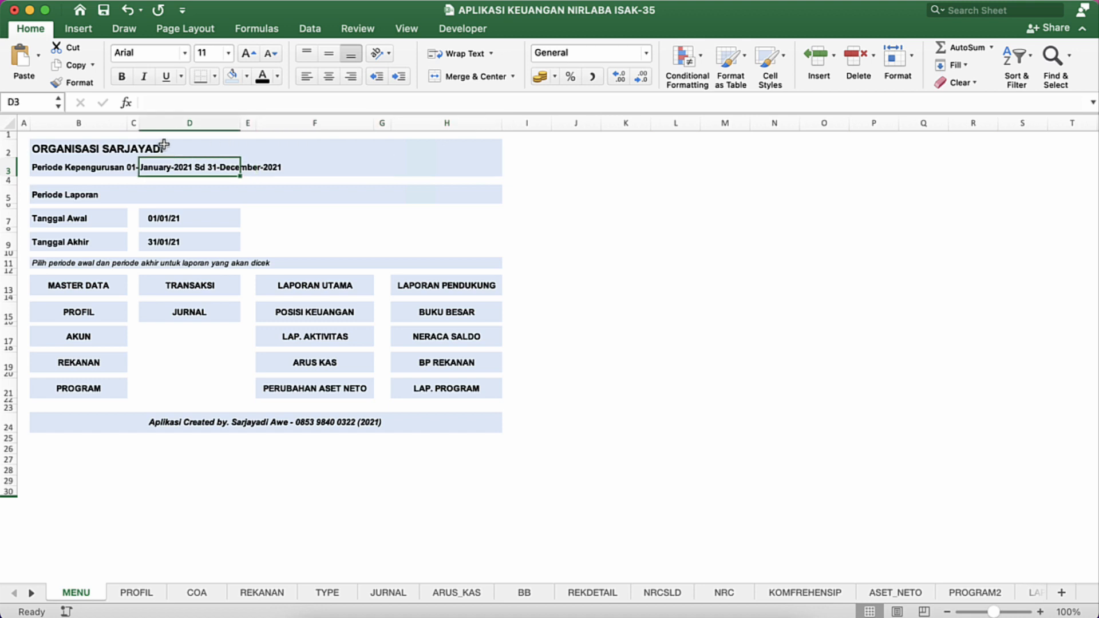
key(Right)
key(shift+Right)
key(shift+Right)
key(shift+Right)
key(shift+Right)
key(shift+Right)
key(shift+Right)
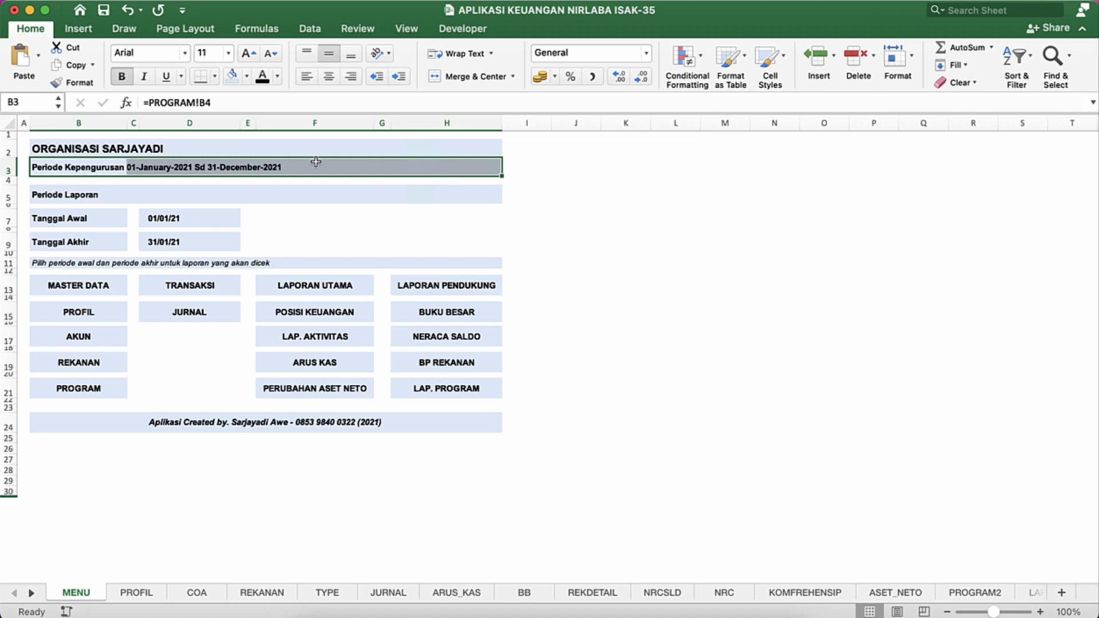
click(473, 76)
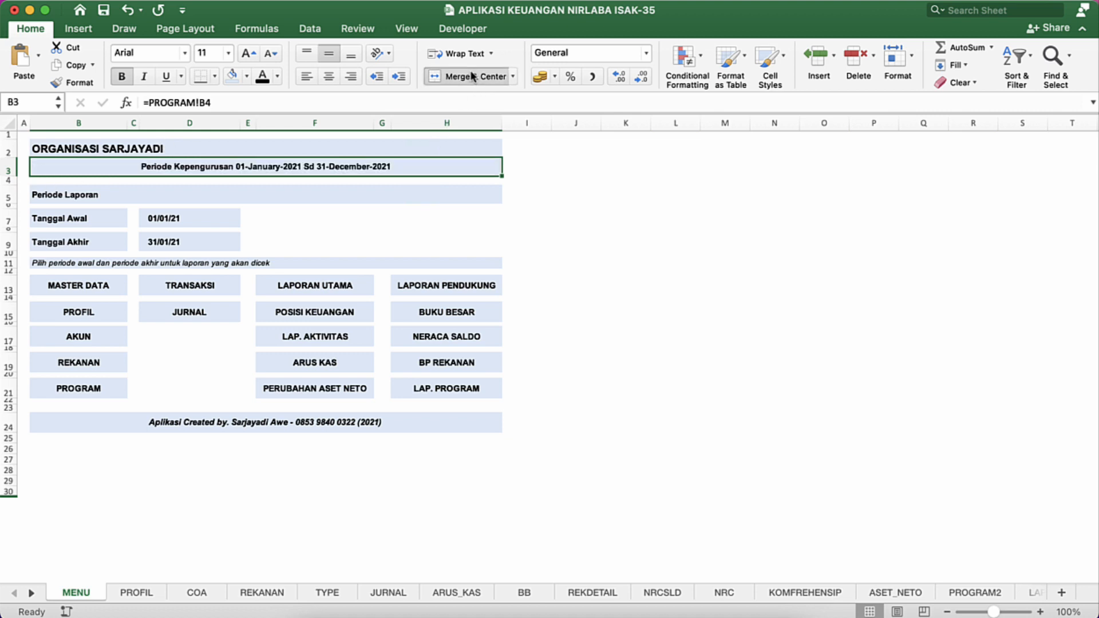
Step: Merge and center the organisation title across B2:H2
key(Up)
key(shift+Right)
key(shift+Right)
key(shift+Right)
key(shift+Right)
key(shift+Right)
key(shift+Right)
key(shift+Right)
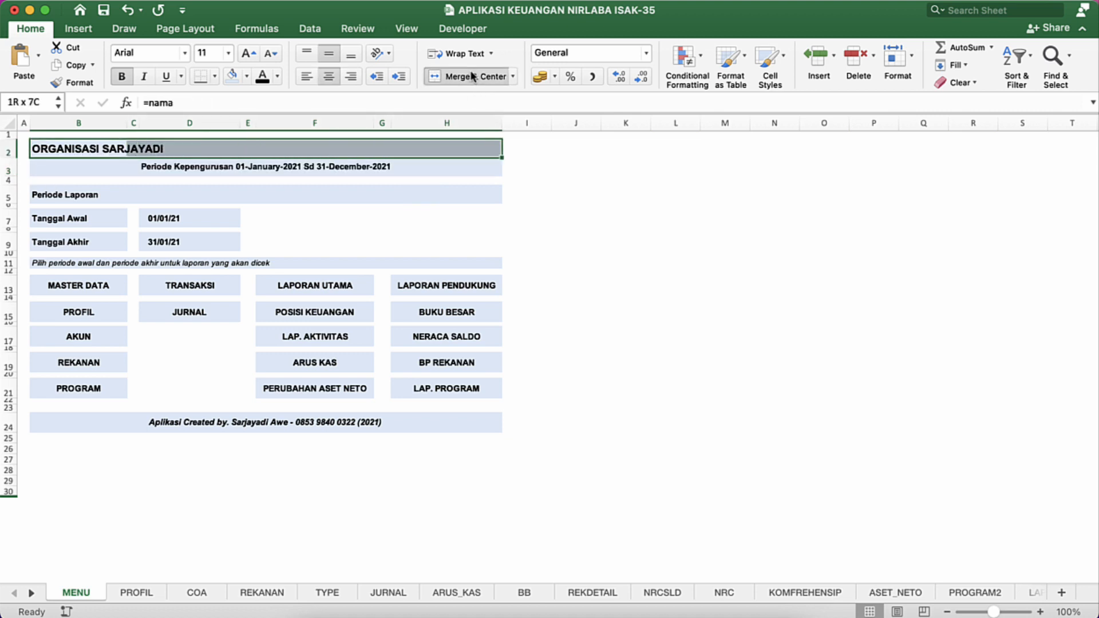
key(shift+Left)
click(452, 81)
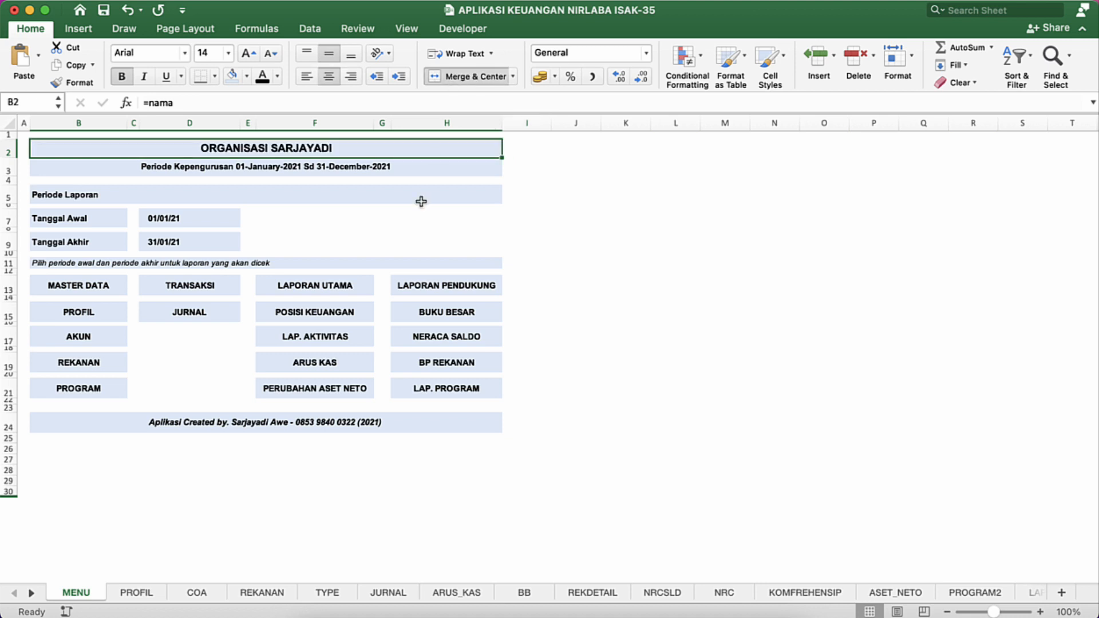
click(412, 221)
click(372, 226)
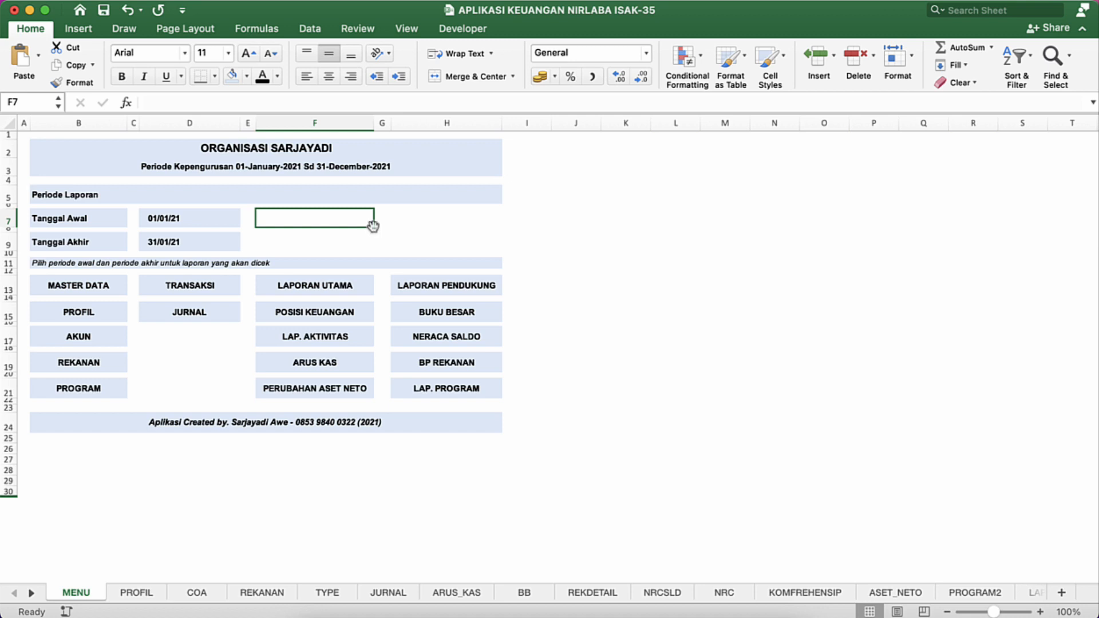
Step: Hide the row and column headings on the MENU sheet
click(402, 30)
click(244, 80)
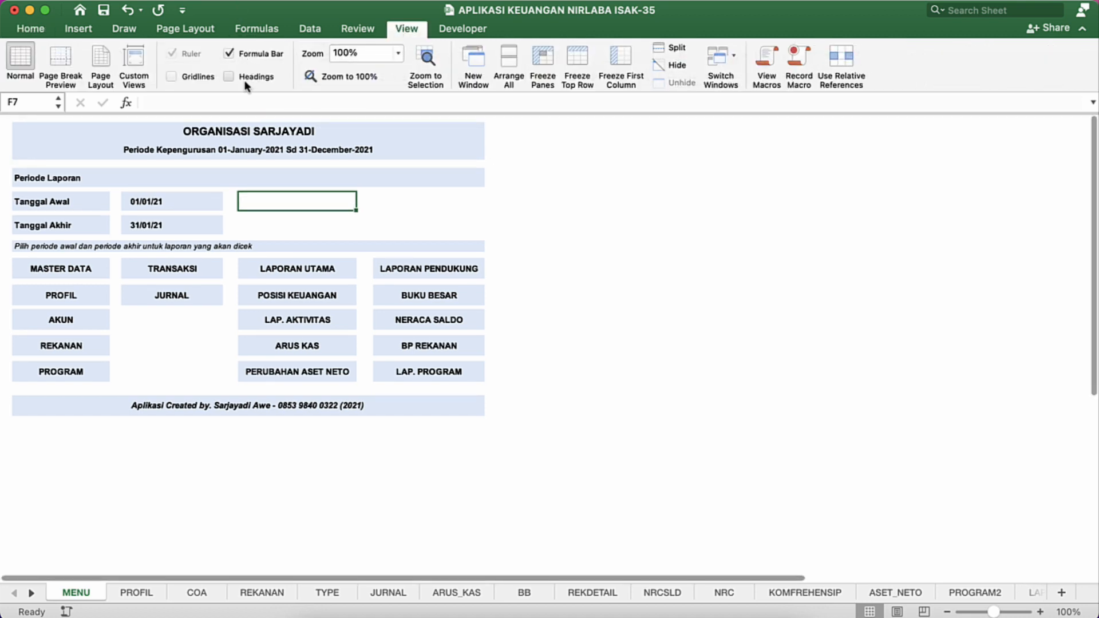
click(305, 236)
click(260, 213)
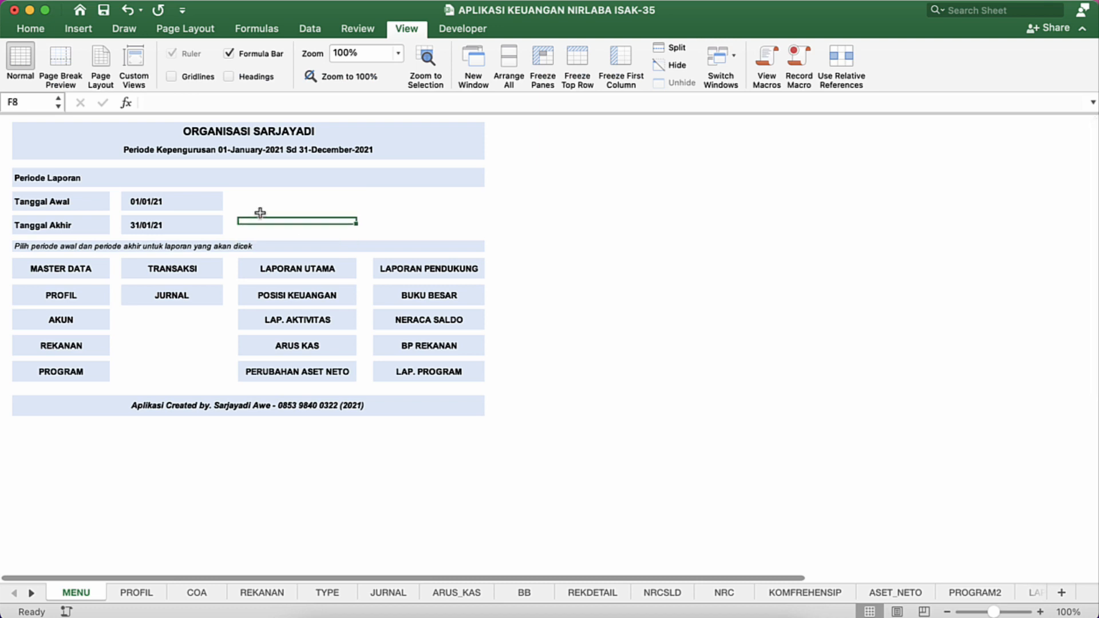
click(165, 206)
click(173, 220)
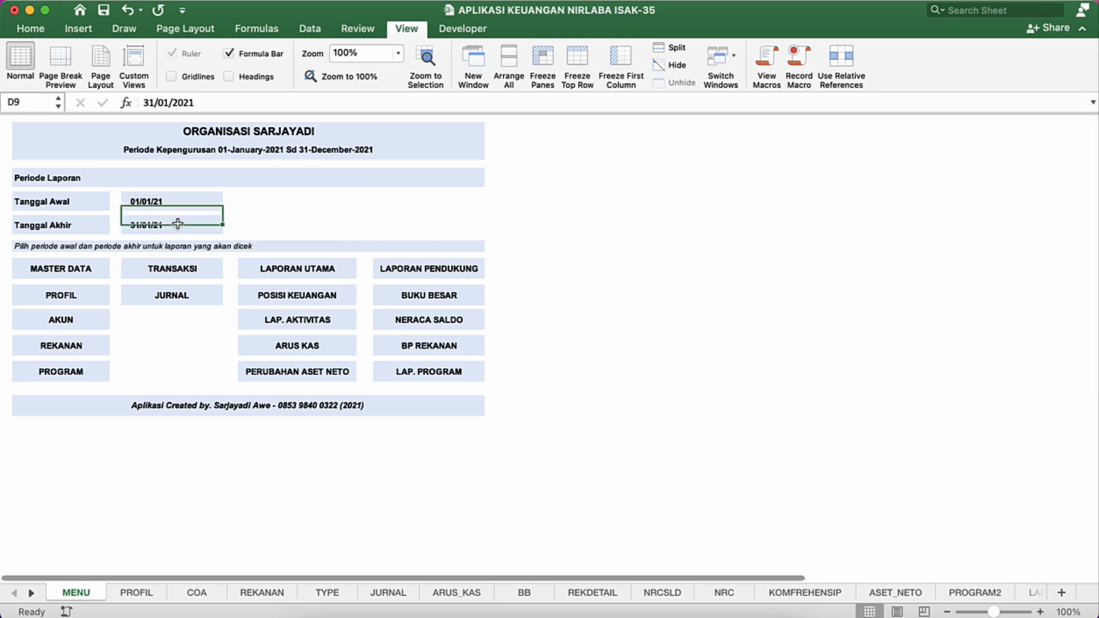
click(171, 202)
double_click(149, 201)
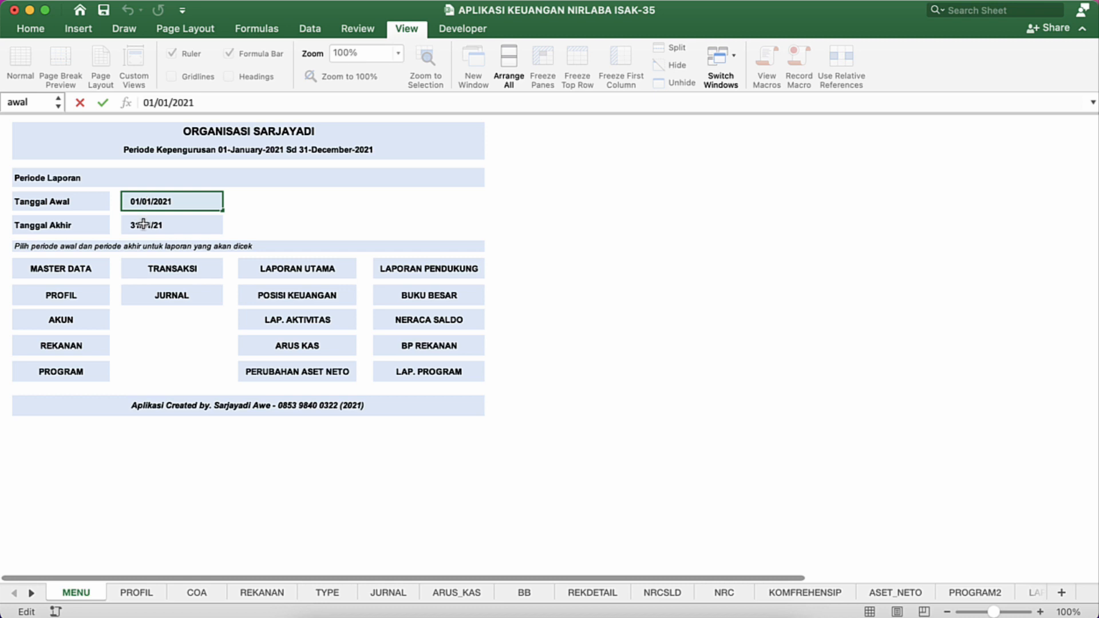
click(144, 226)
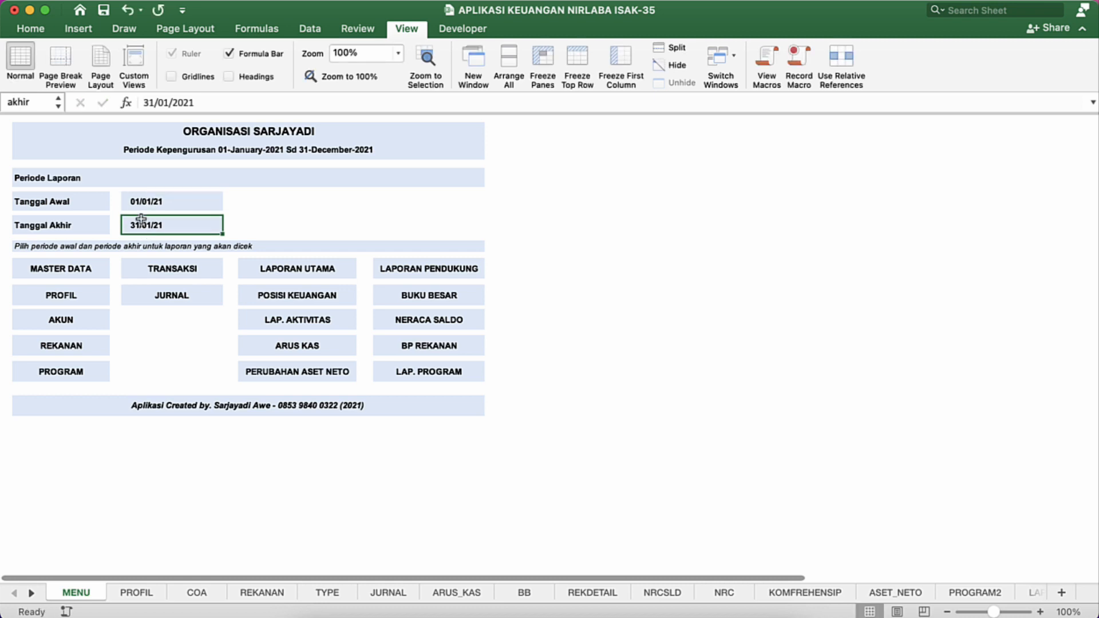
Step: Change the Tanggal Awal date in D7 to 01/02/2021
click(140, 205)
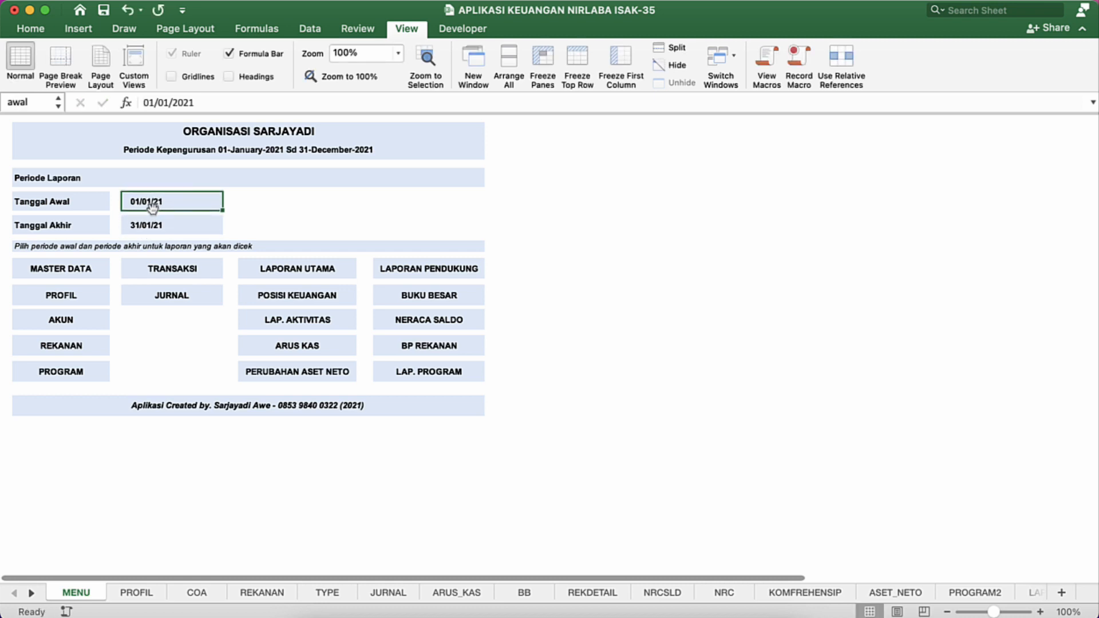
double_click(150, 203)
key(BackSpace)
text(2)
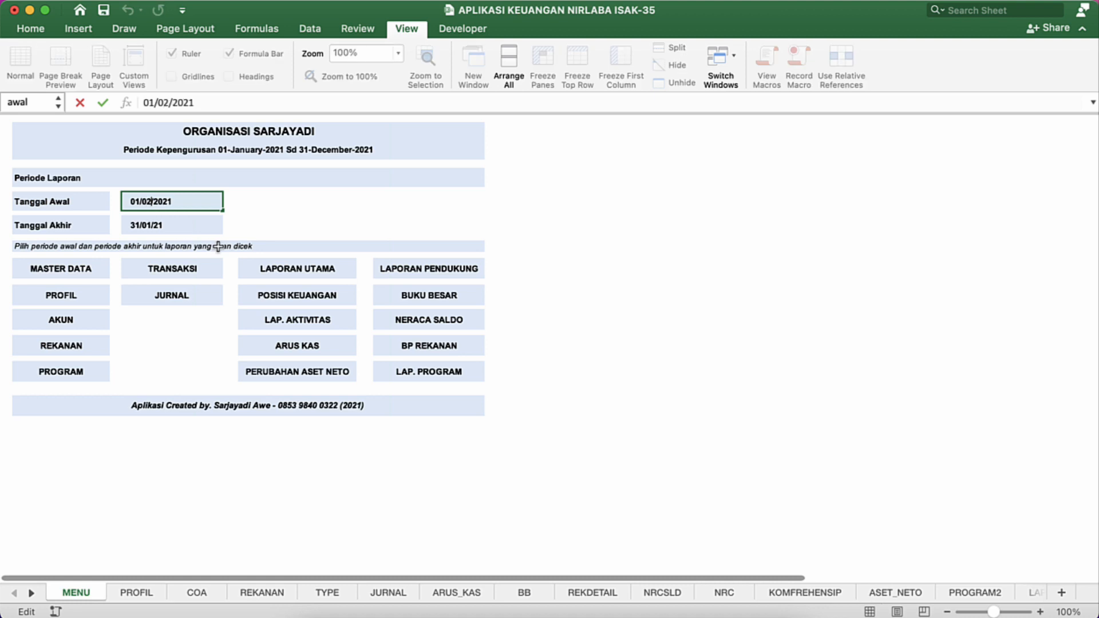
key(Return)
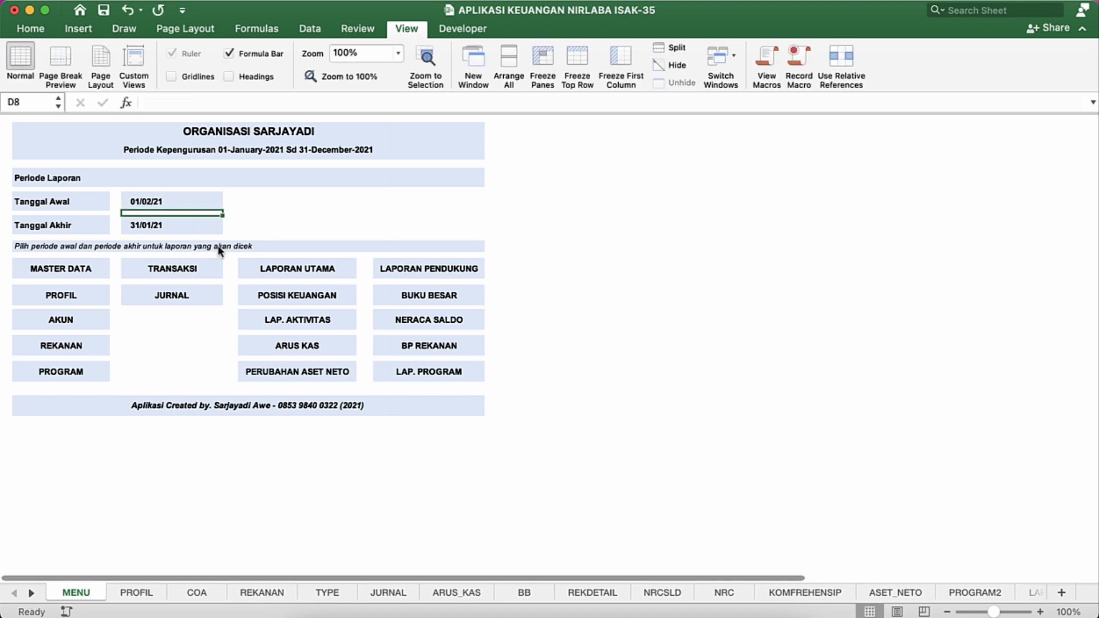
click(139, 200)
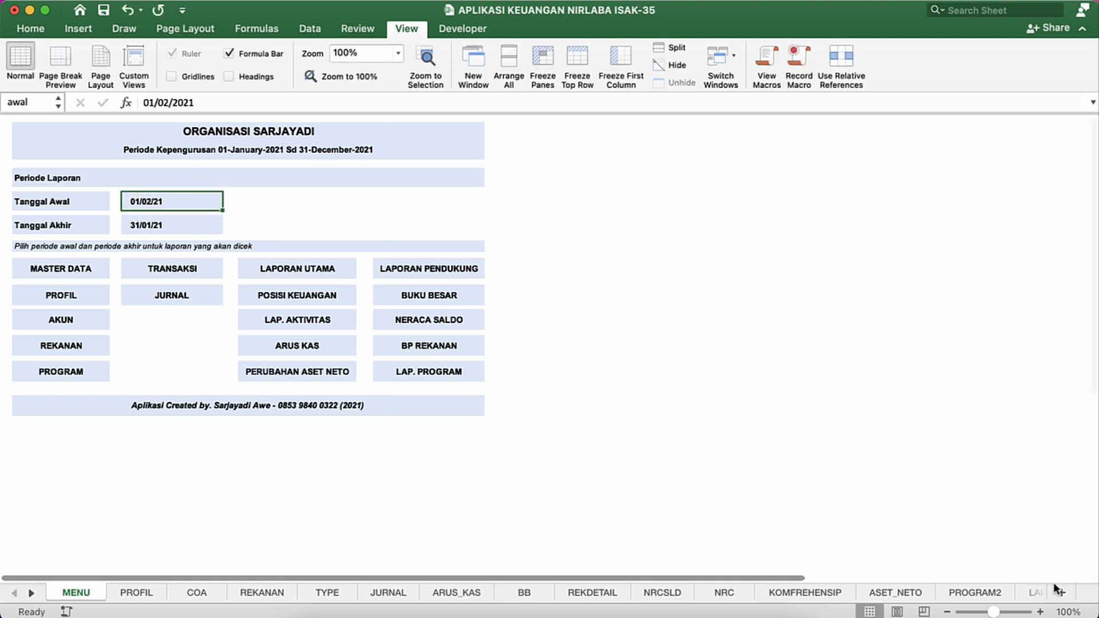
Step: Apply the custom date format dd-mmm-yyy to the Tanggal Awal and Tanggal Akhir cells D7 and D9
click(1040, 611)
click(1039, 611)
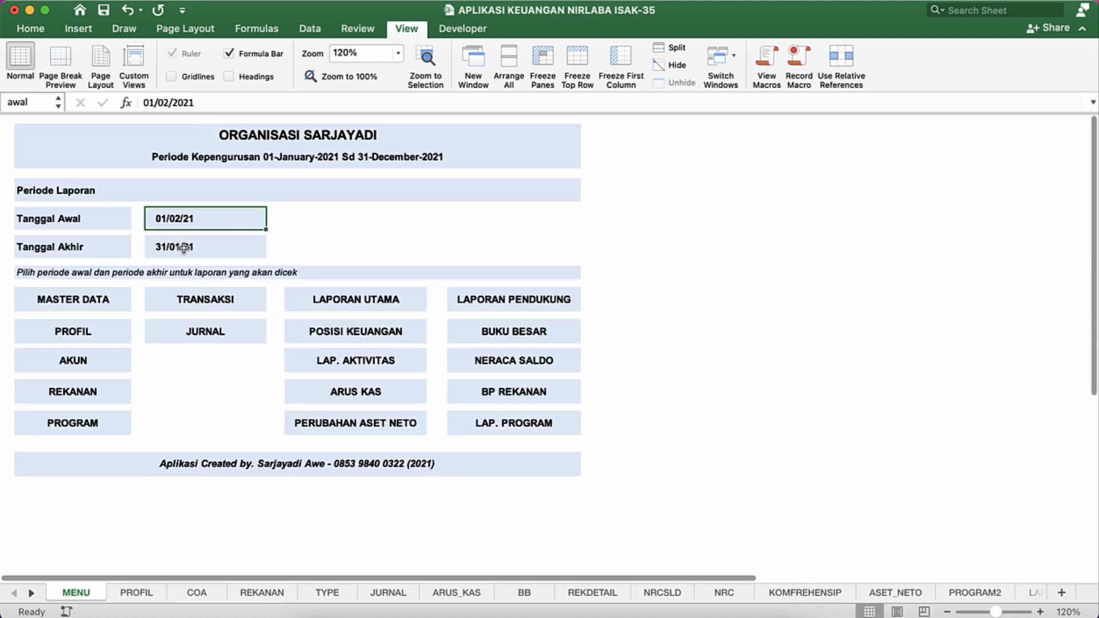
click(218, 246)
super+click(215, 218)
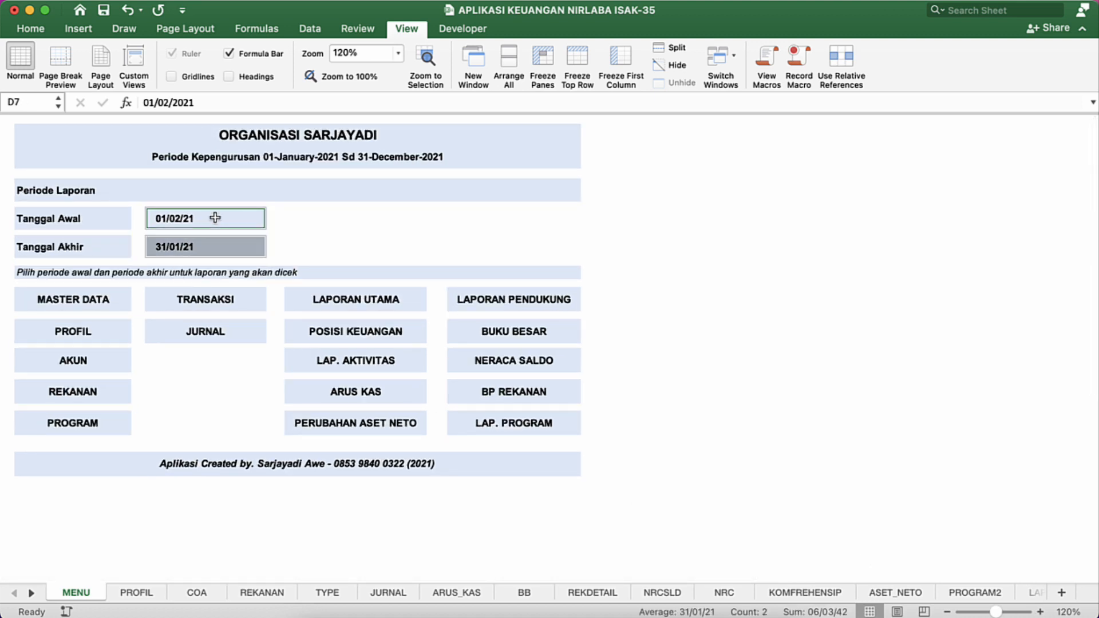
click(223, 220)
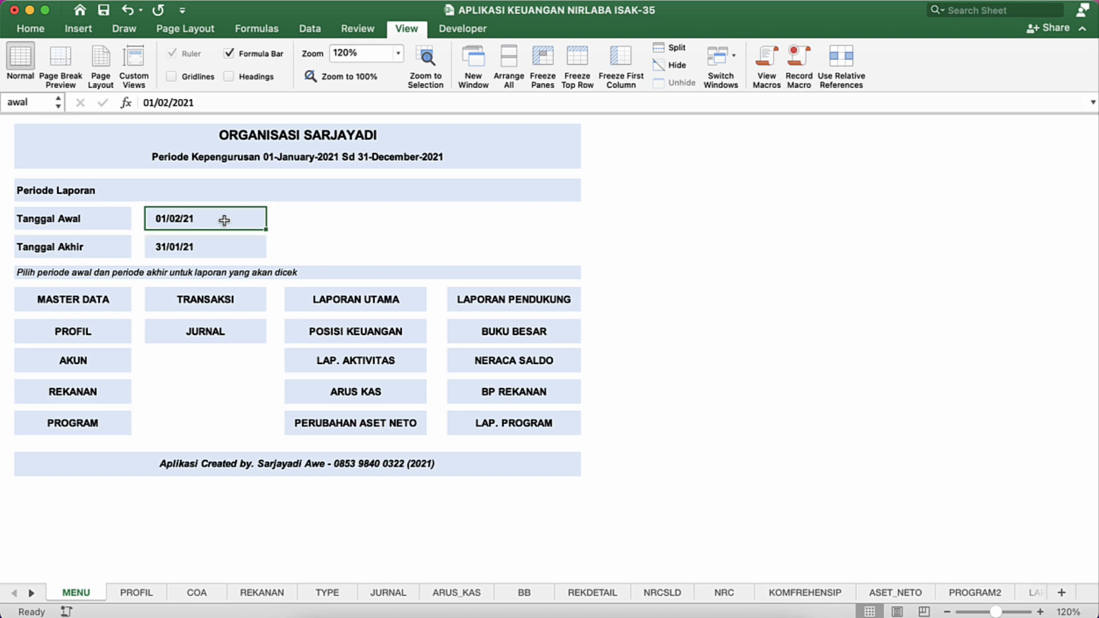
super+click(220, 245)
right_click(223, 224)
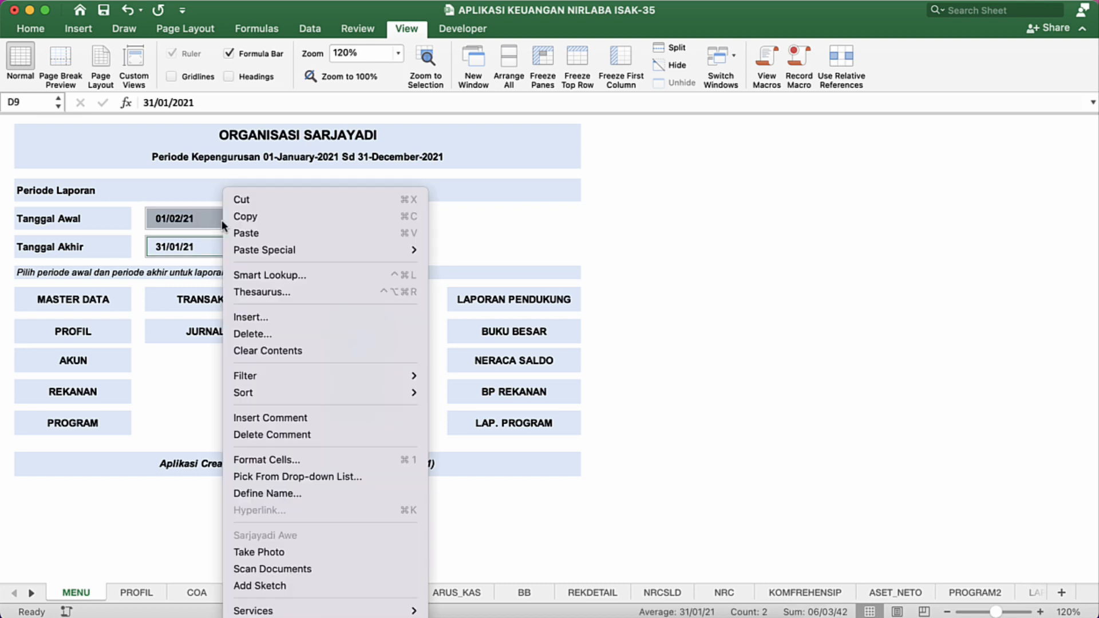
click(266, 460)
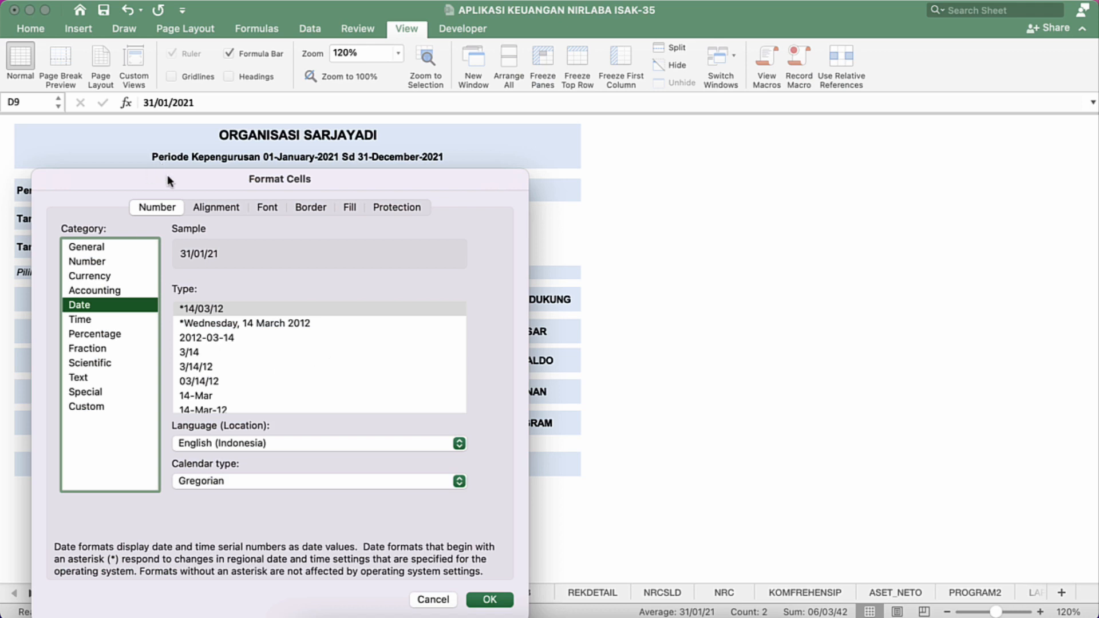
drag(167, 174, 446, 106)
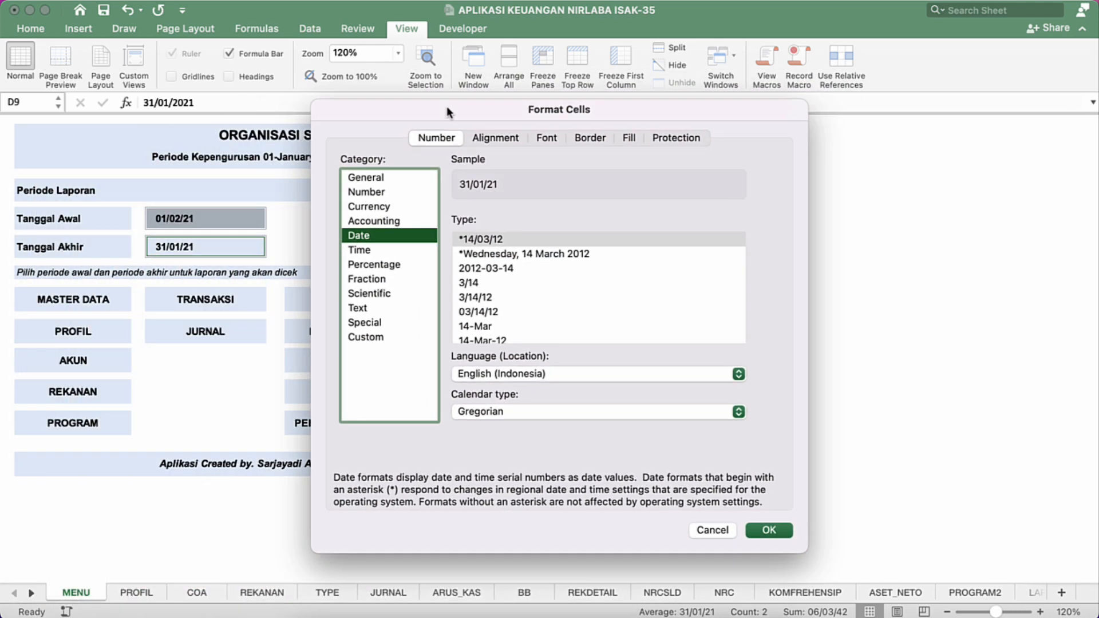
click(367, 336)
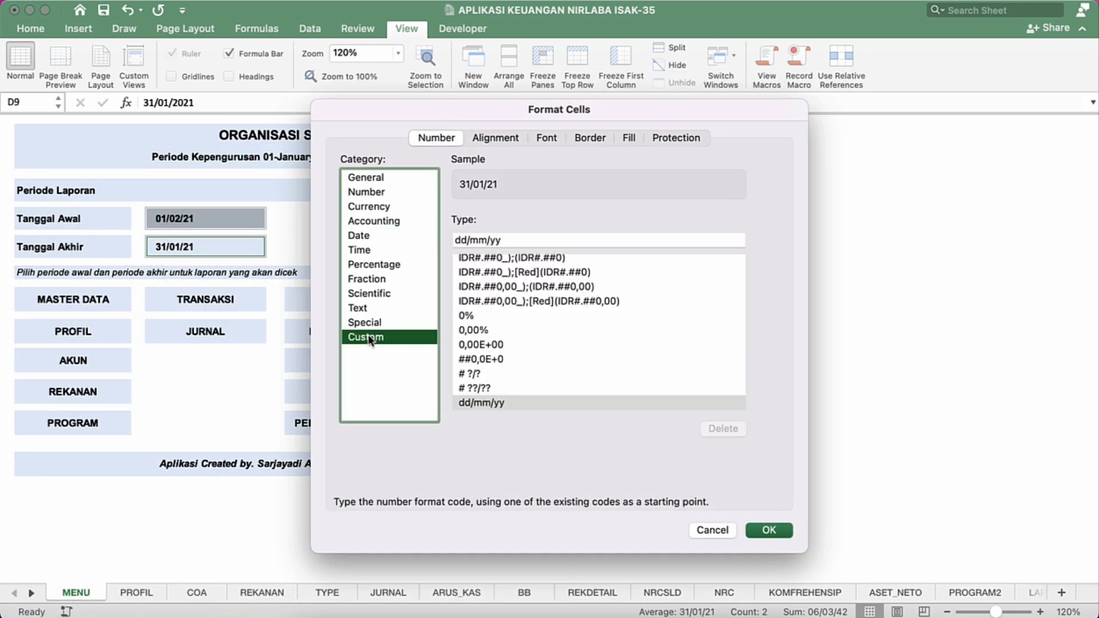
click(488, 239)
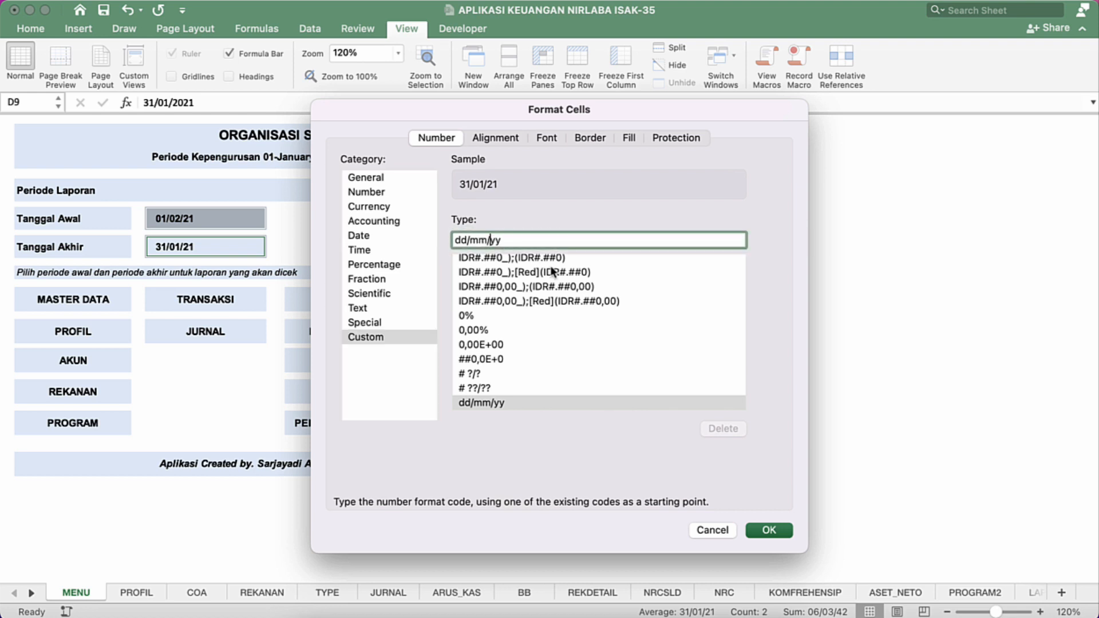
key(BackSpace)
text(-)
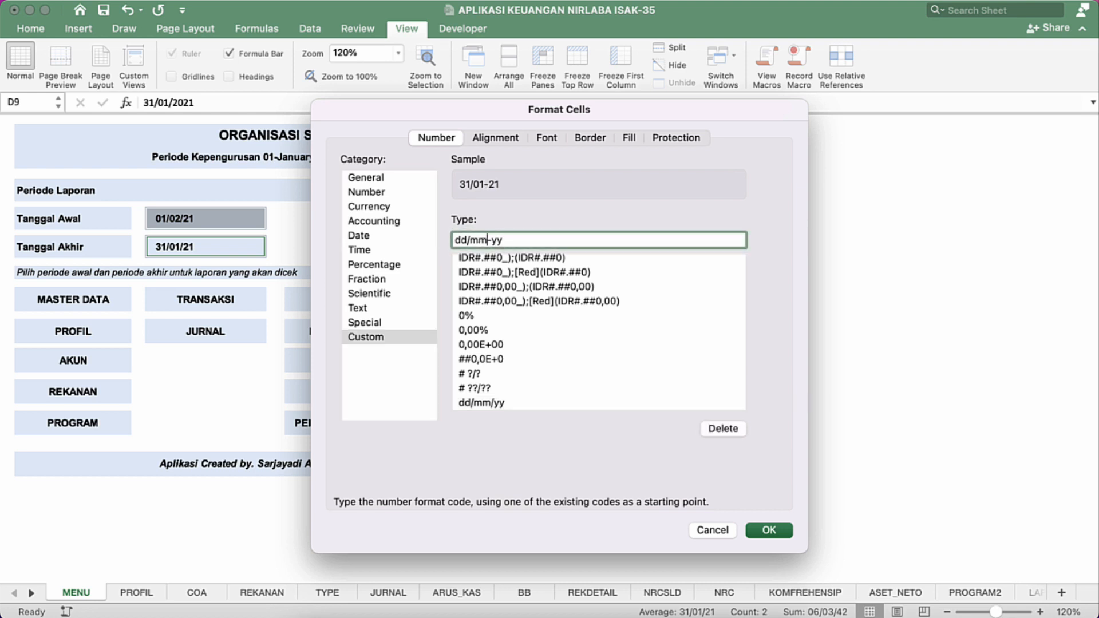
key(BackSpace)
text(-m)
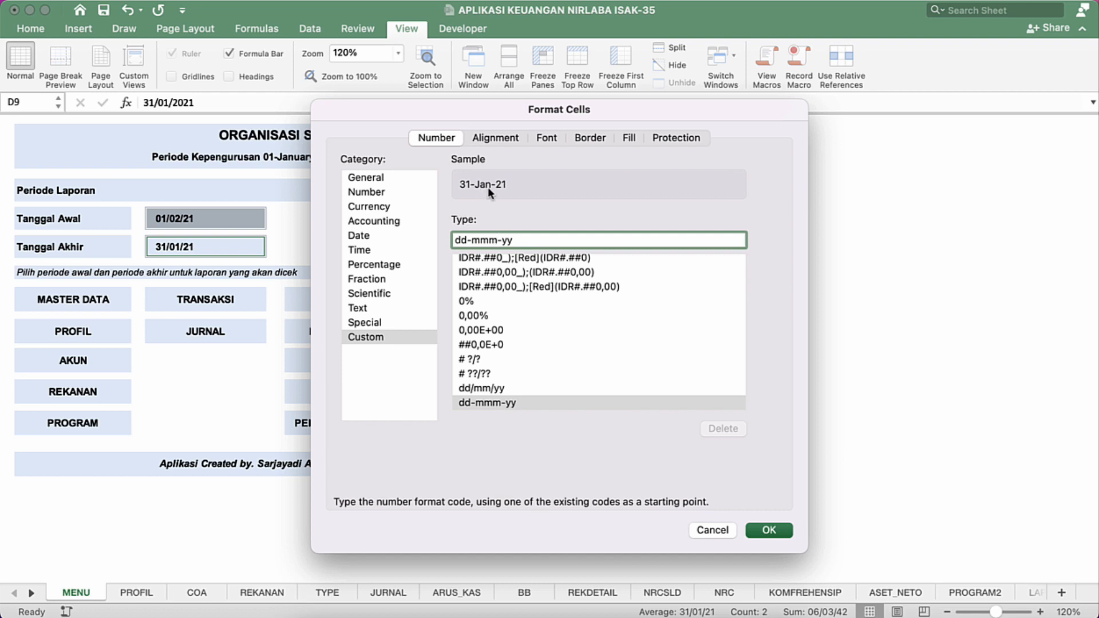
click(524, 239)
text(y)
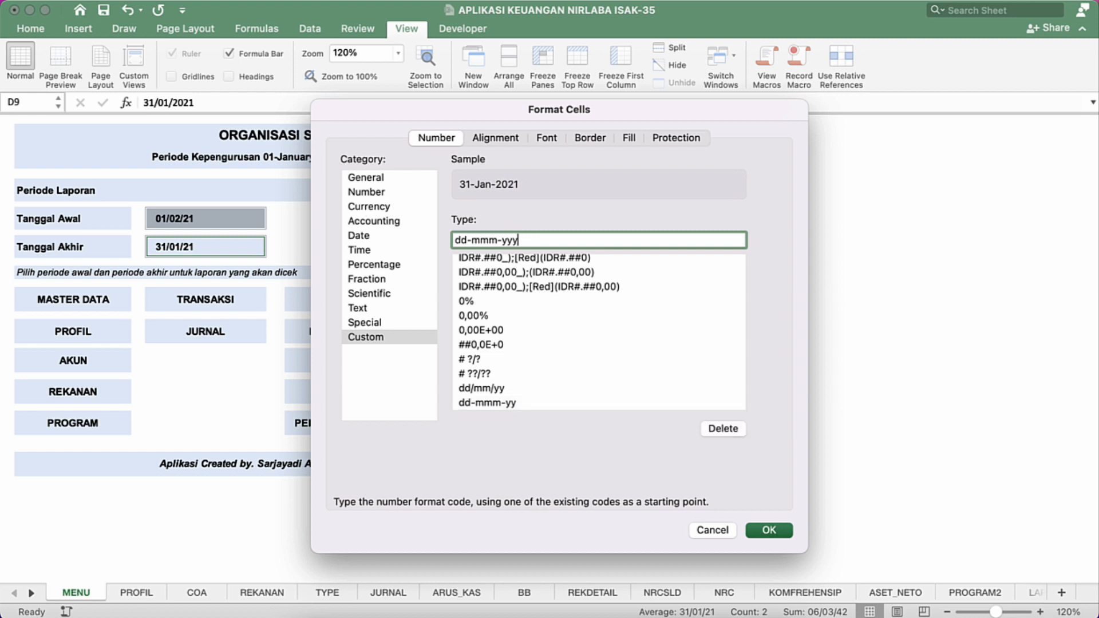
key(Return)
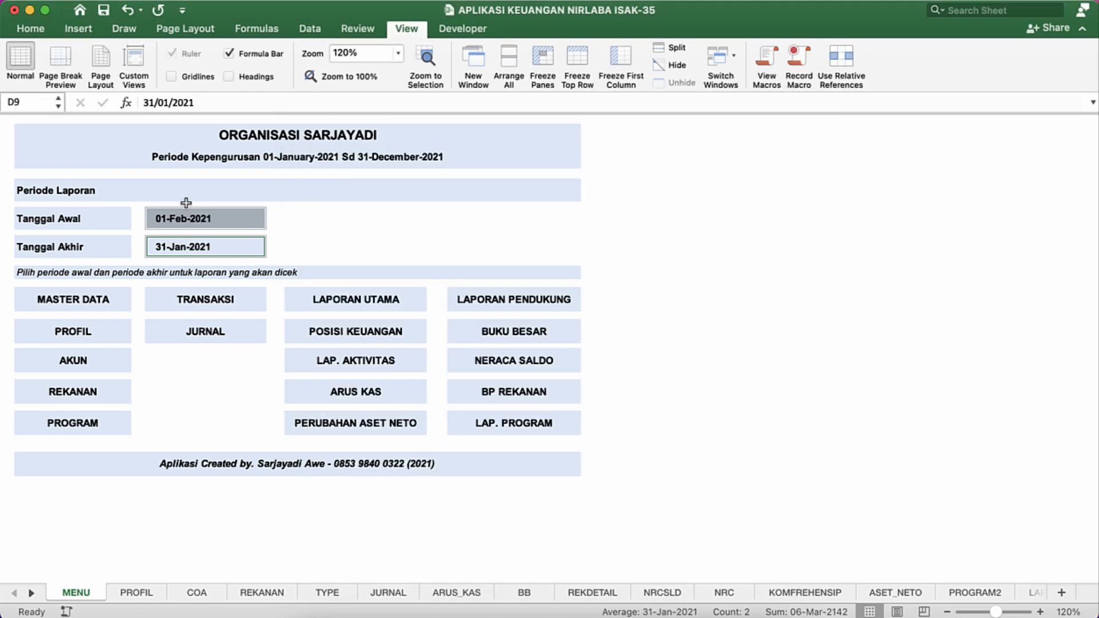
Step: Set the Tanggal Awal date in D7 to 1 January 2021
click(213, 219)
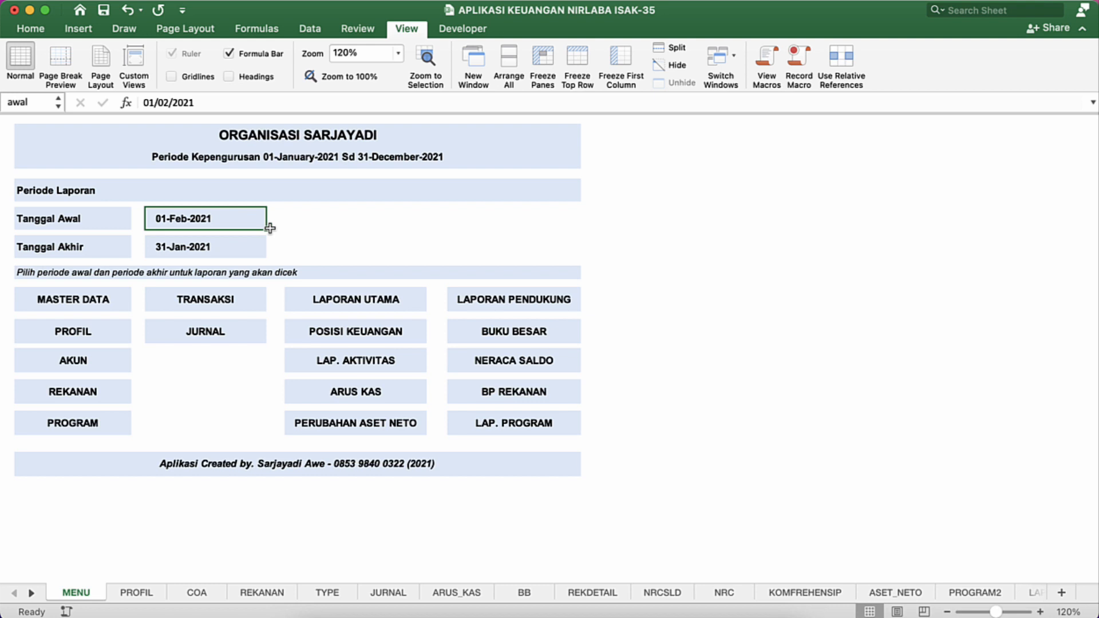
text(1/1/)
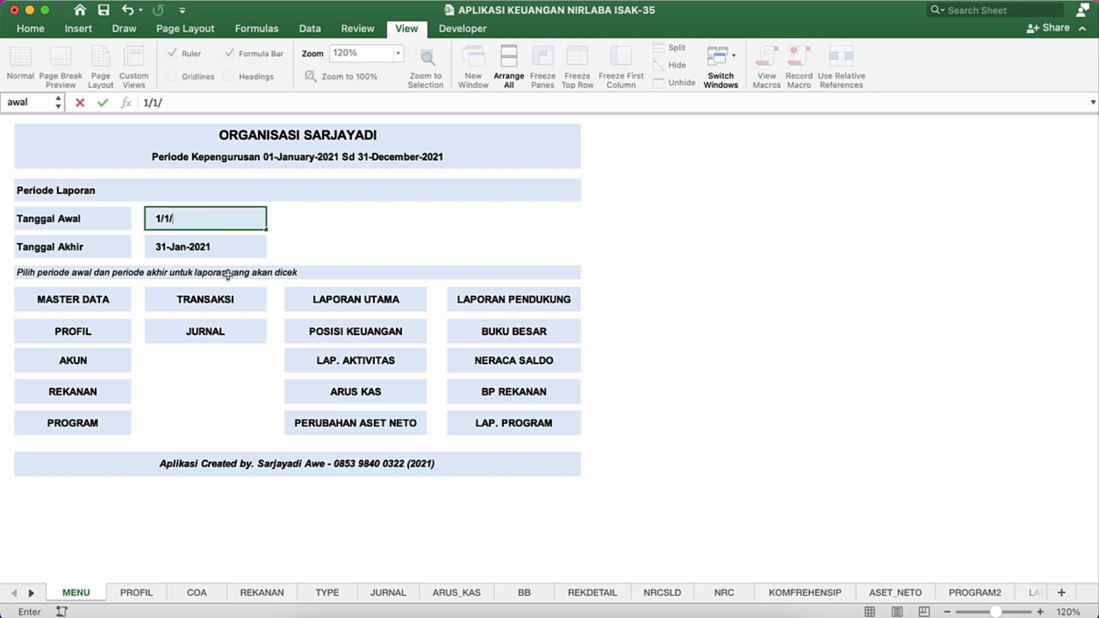
key(Return)
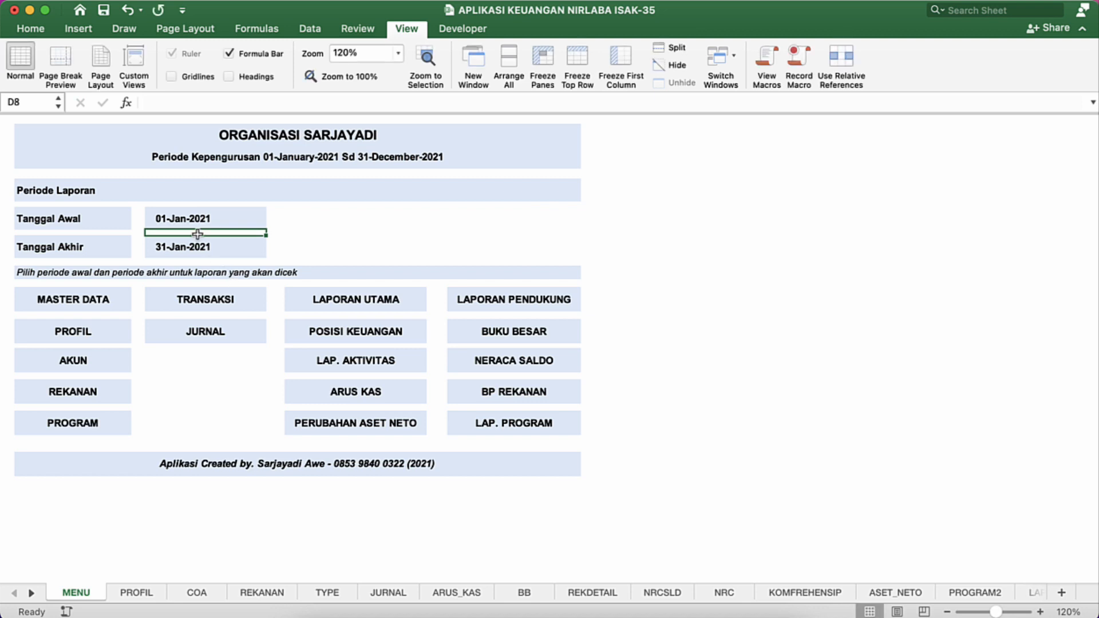
click(410, 212)
click(326, 246)
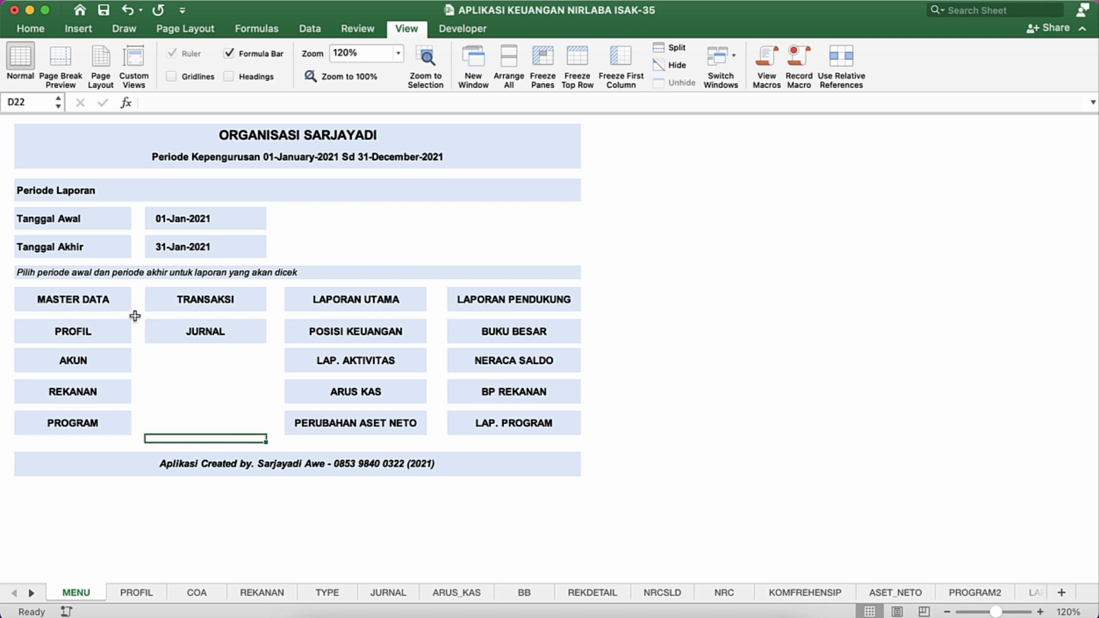
Step: Follow the PROFIL link on the MENU sheet and show the PROFIL sheet's row and column headings
click(150, 342)
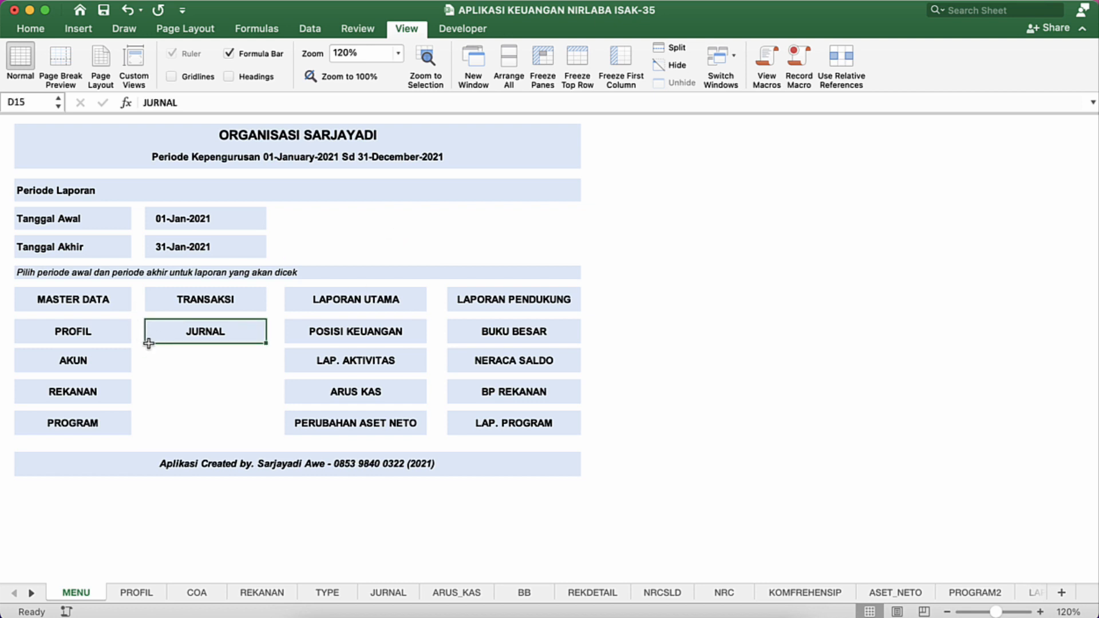
click(81, 300)
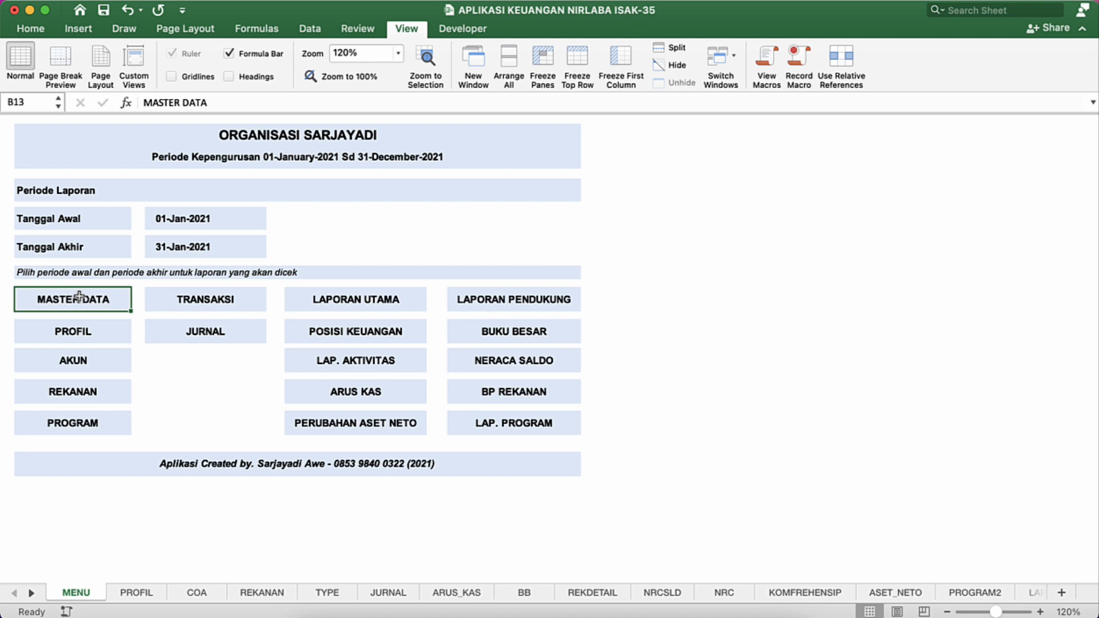
click(80, 335)
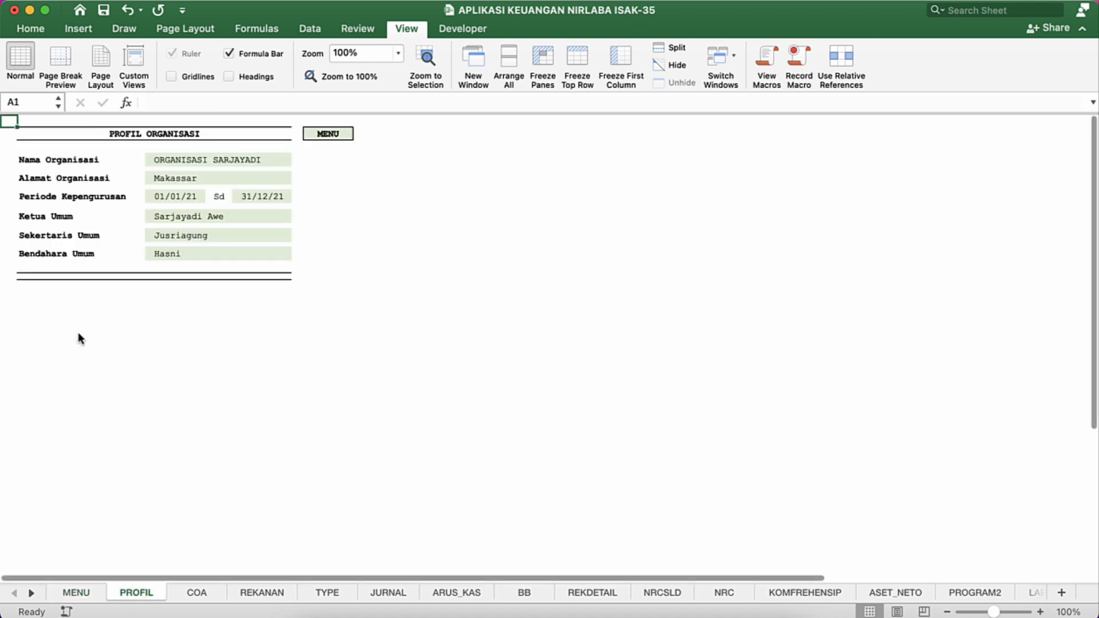
click(264, 75)
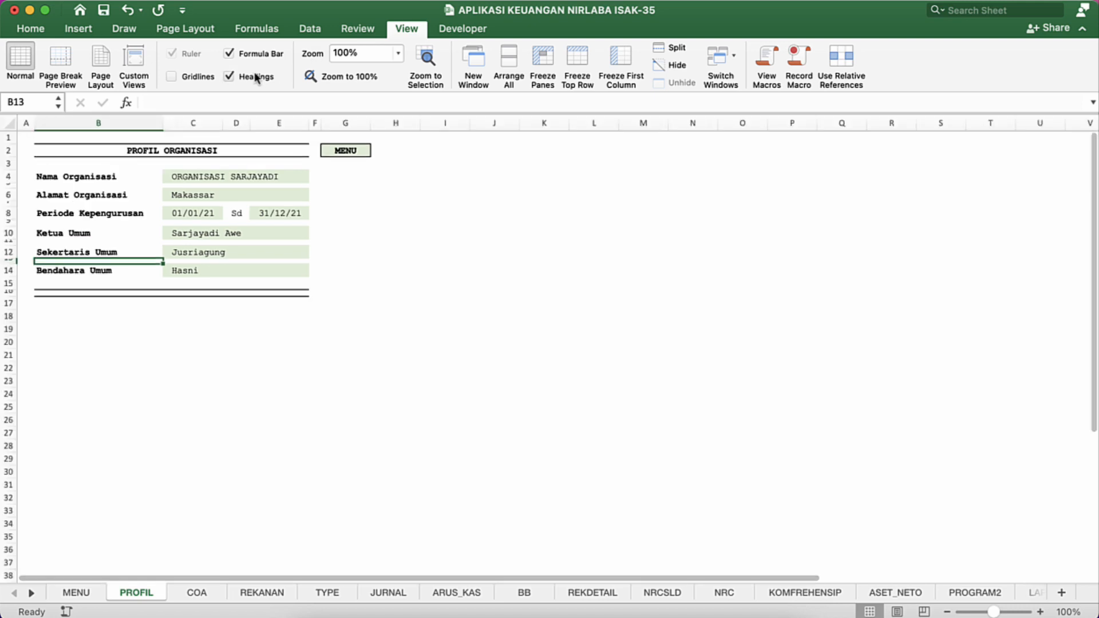
Step: Increase all row heights on the PROFIL sheet uniformly and middle-align every cell vertically
click(6, 123)
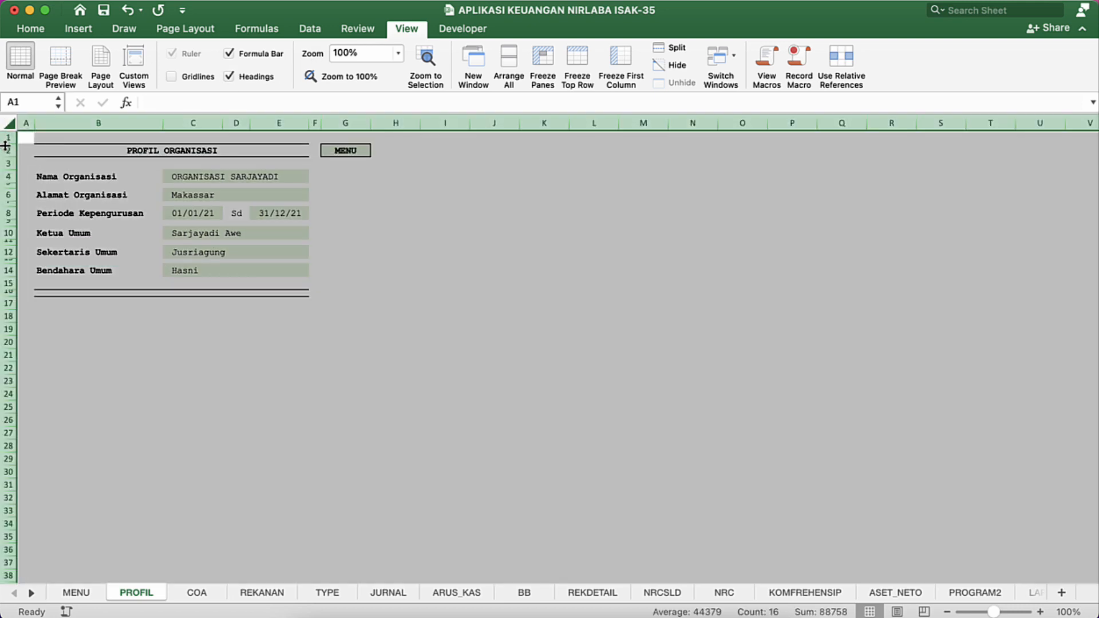
drag(7, 146, 7, 152)
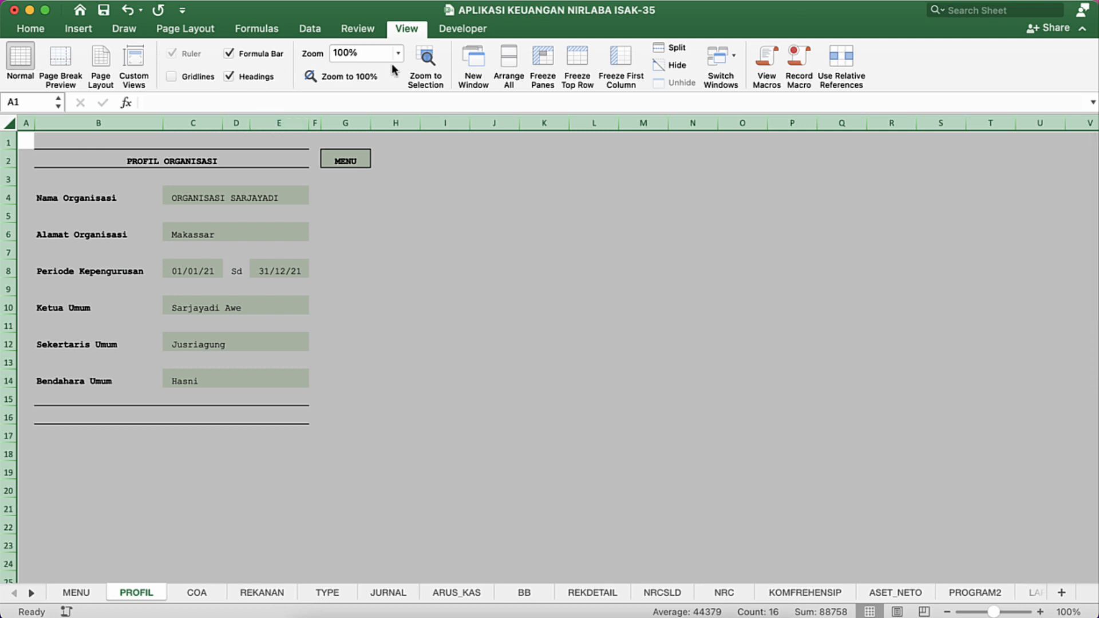
click(31, 29)
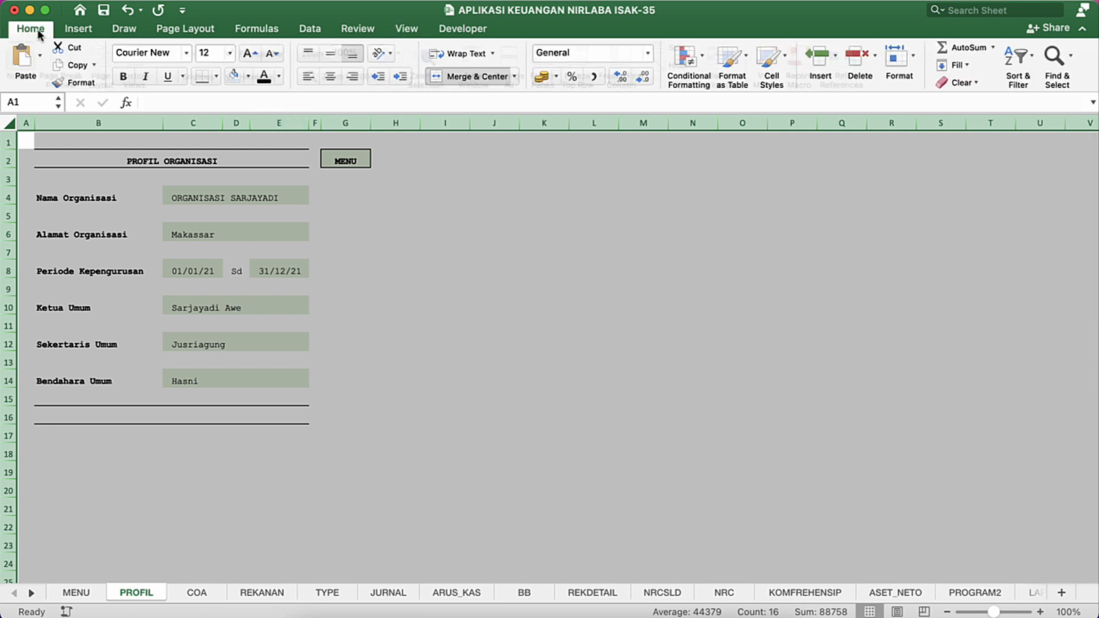
click(327, 55)
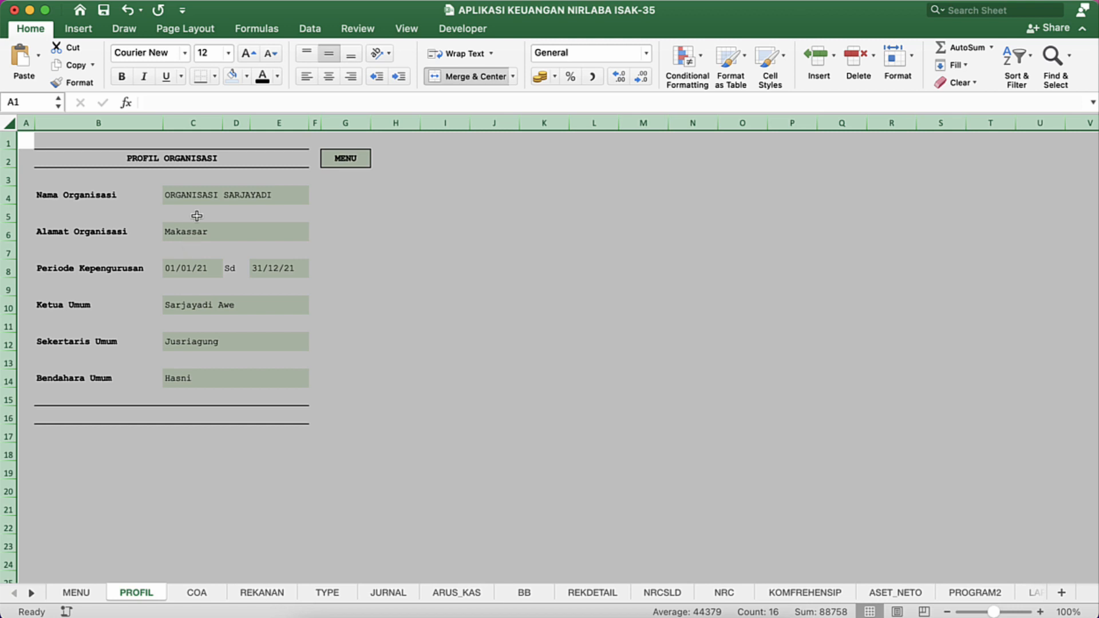
Step: Increase the indent of columns B to E on the PROFIL sheet by one level
click(192, 122)
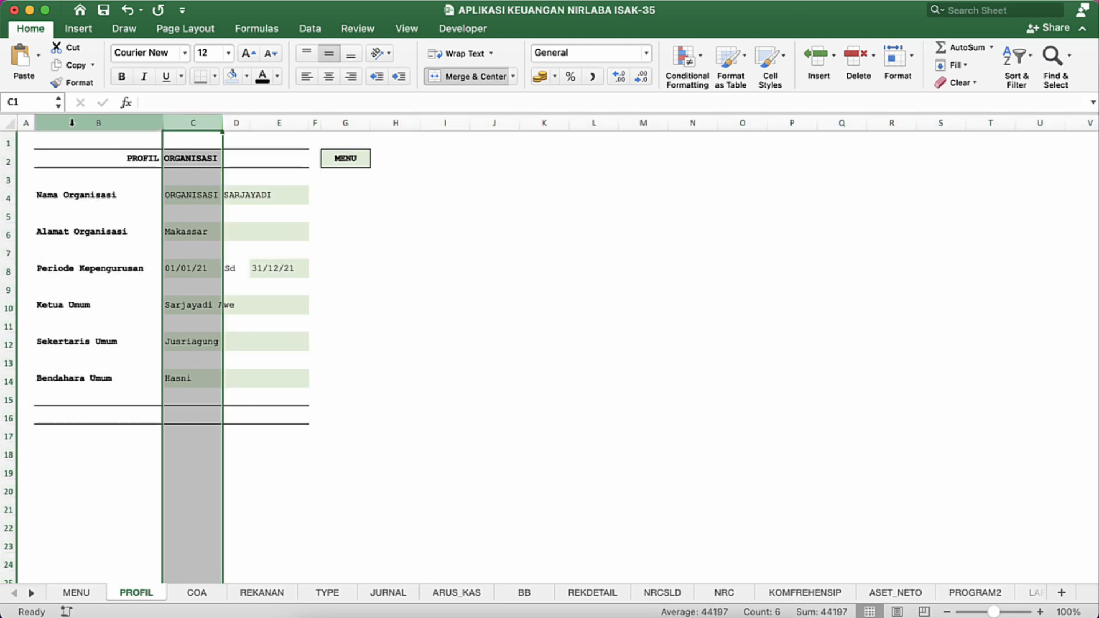
drag(72, 122, 297, 114)
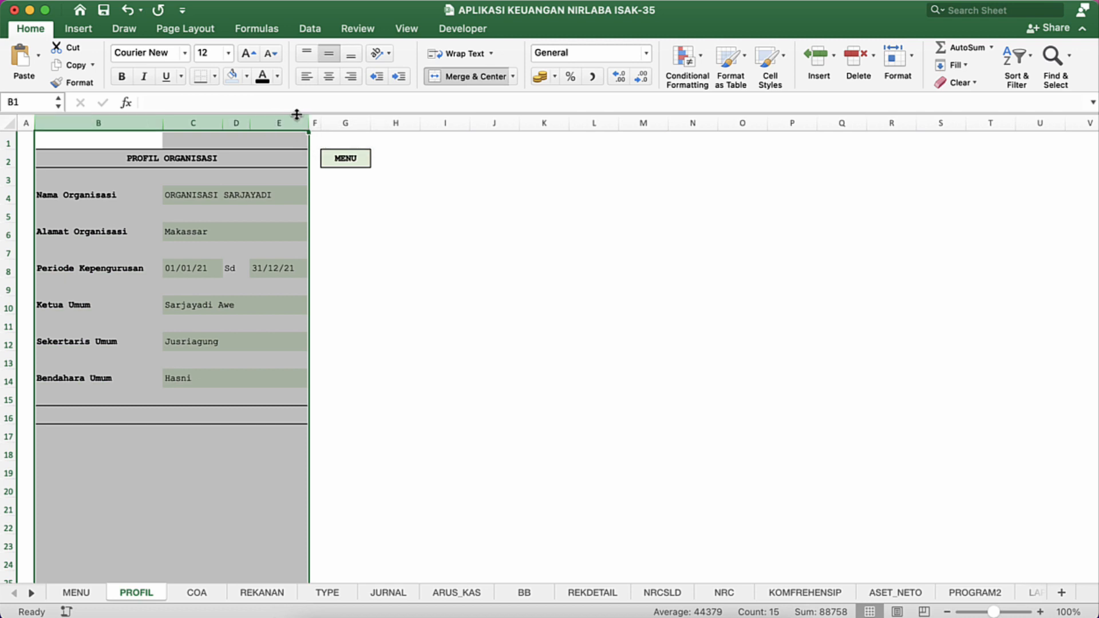
click(403, 82)
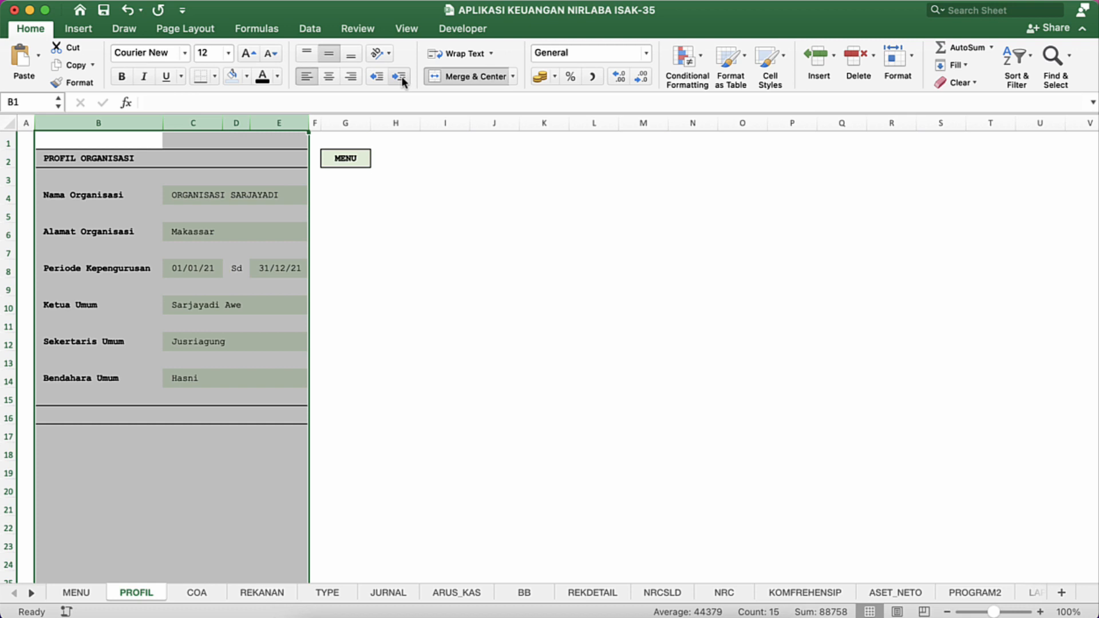
Step: Inspect the cell names and contents of the Periode Kepengurusan end and start dates in row 8
click(277, 213)
click(274, 250)
click(273, 268)
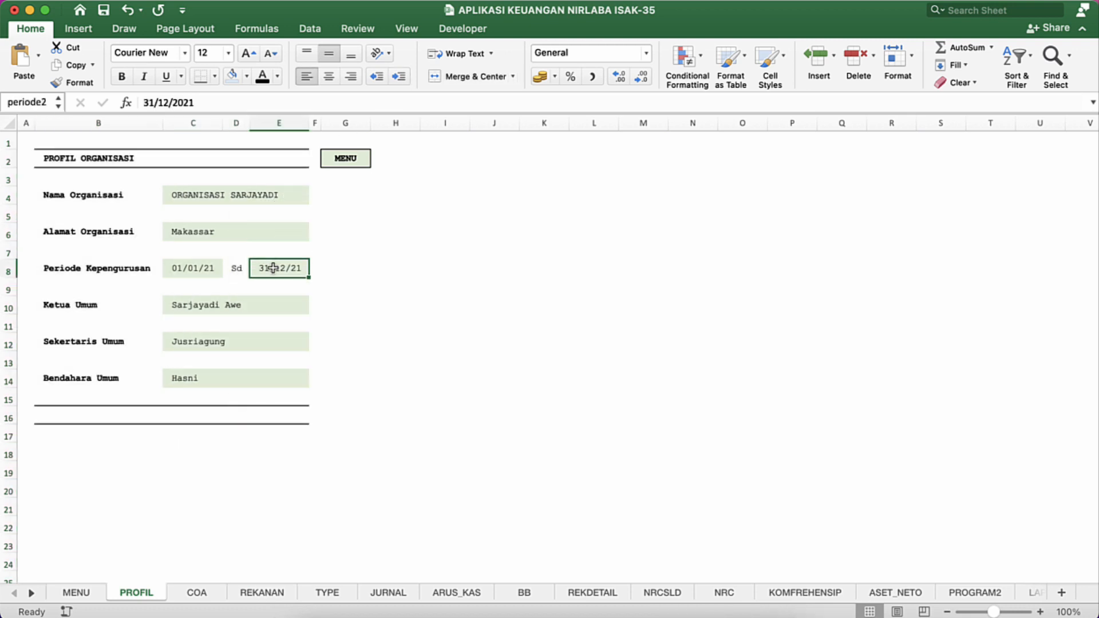
click(195, 270)
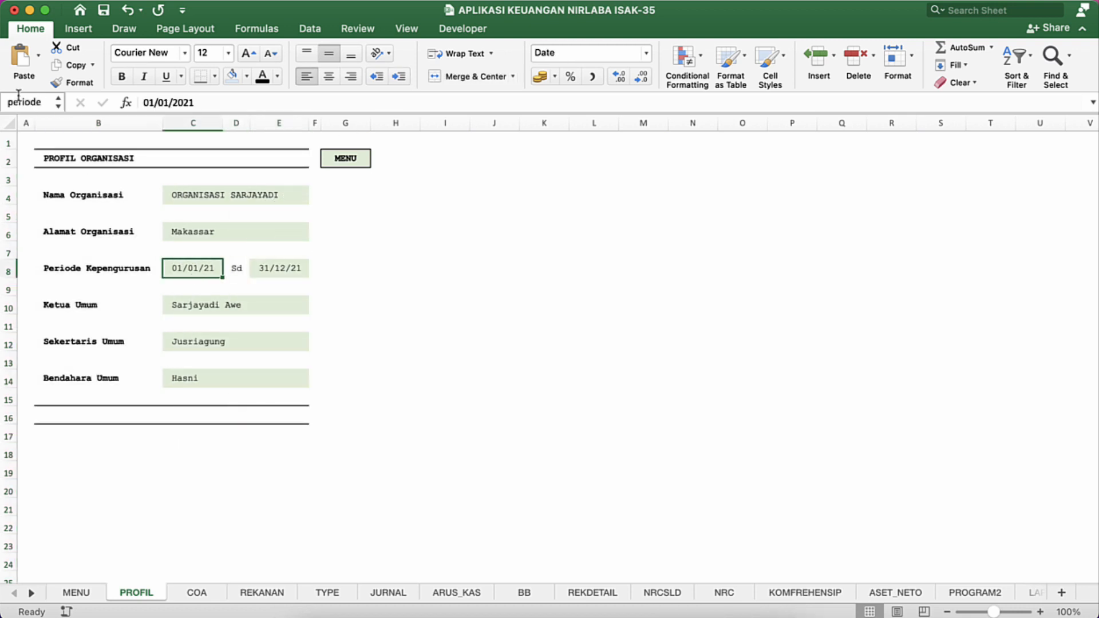
Step: Switch to MODIFIKASI APLIKASI KEUANGAN NIRLABA ISAK-35, view its PROFIL sheet as a reference, and return to the working workbook
key(ctrl+Down)
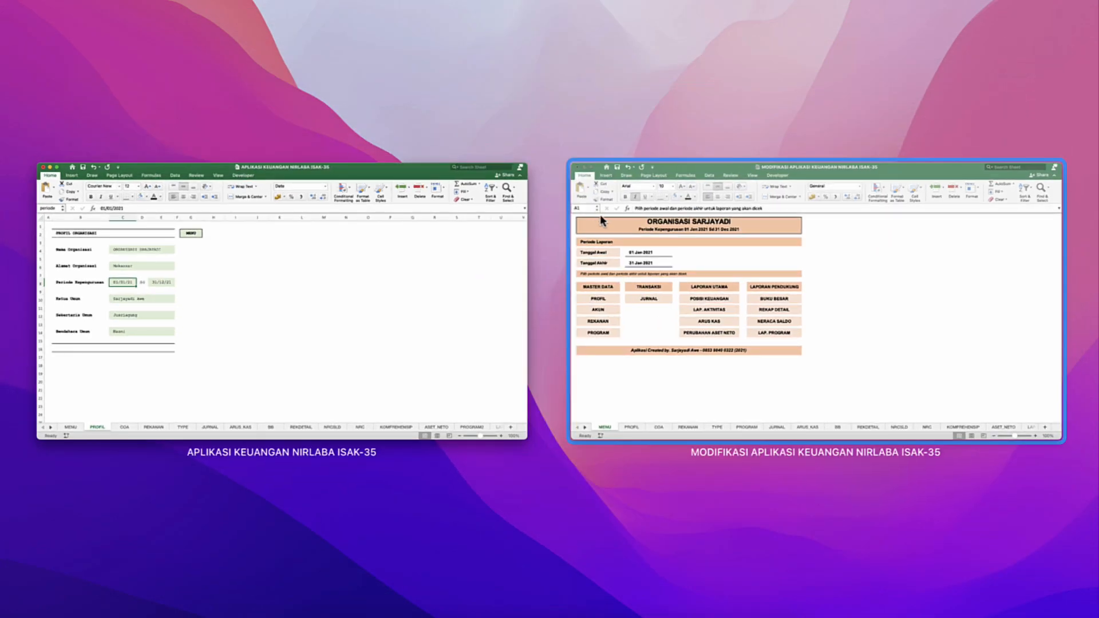
click(600, 218)
click(54, 306)
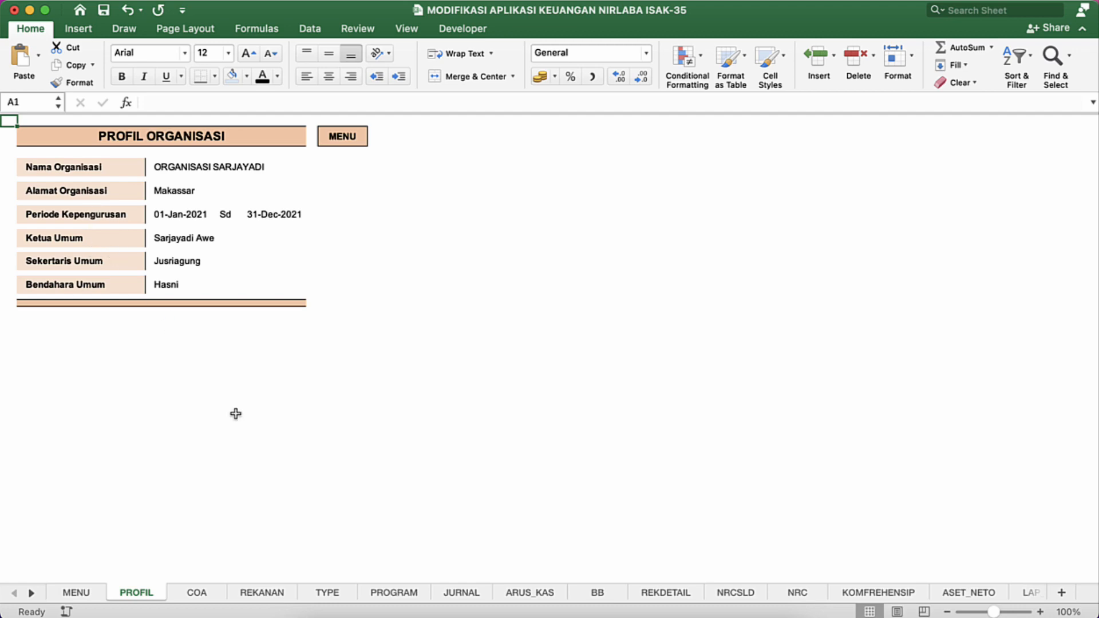
key(ctrl+Up)
click(631, 231)
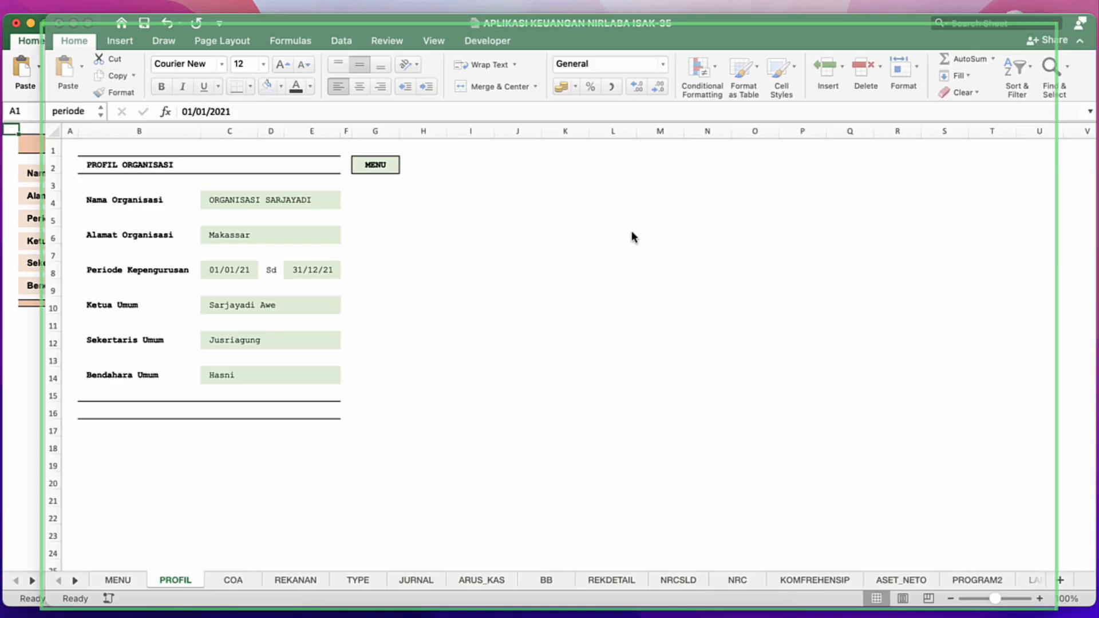
Step: Remove the fill color from the organisation value cells C4 to E14 on the PROFIL sheet
click(172, 201)
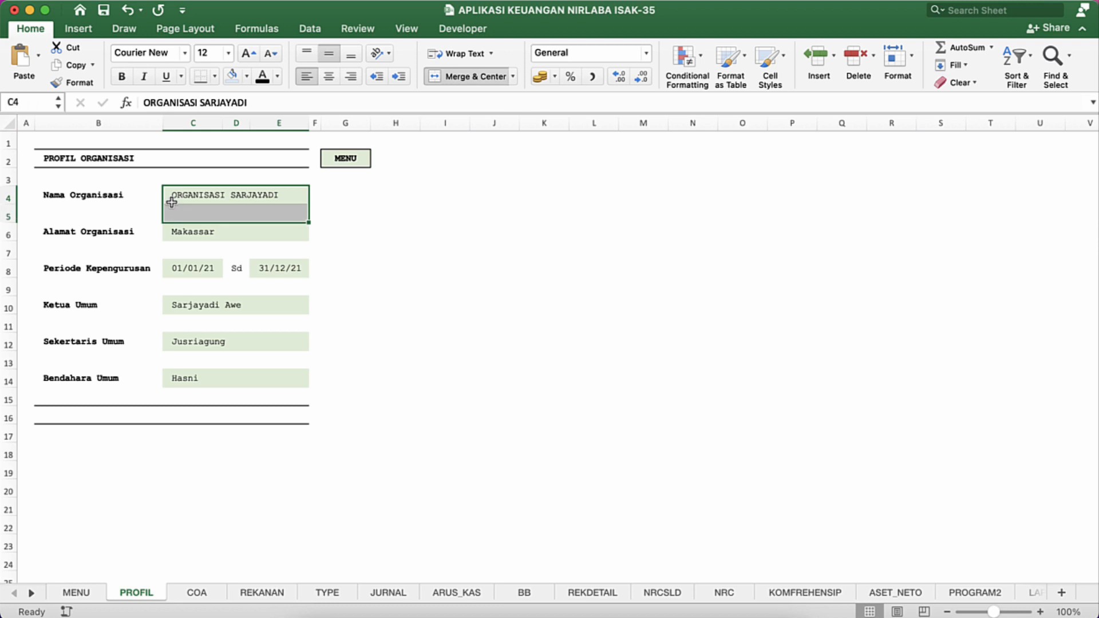
key(shift+Down)
key(shift+Down)
key(shift+Down)
key(shift+Down)
key(shift+Down)
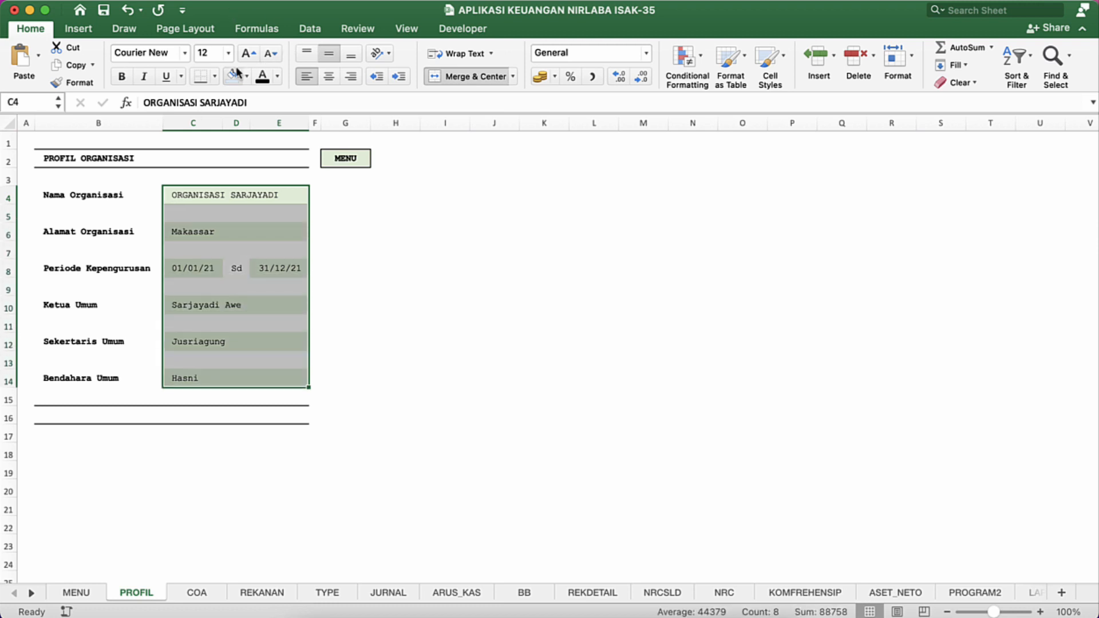
click(246, 76)
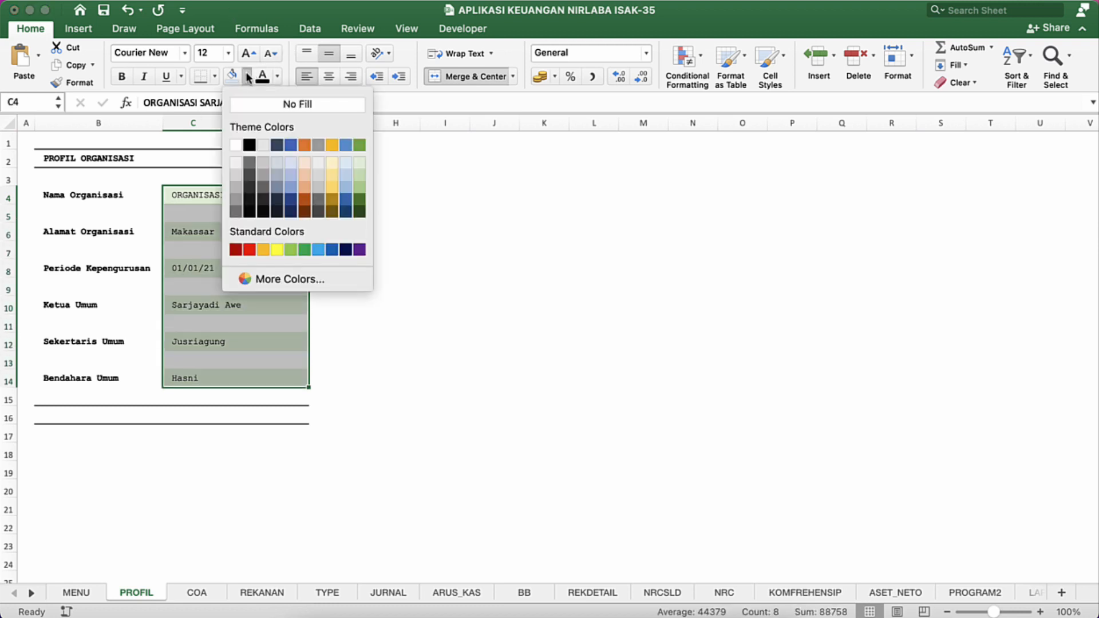
click(266, 106)
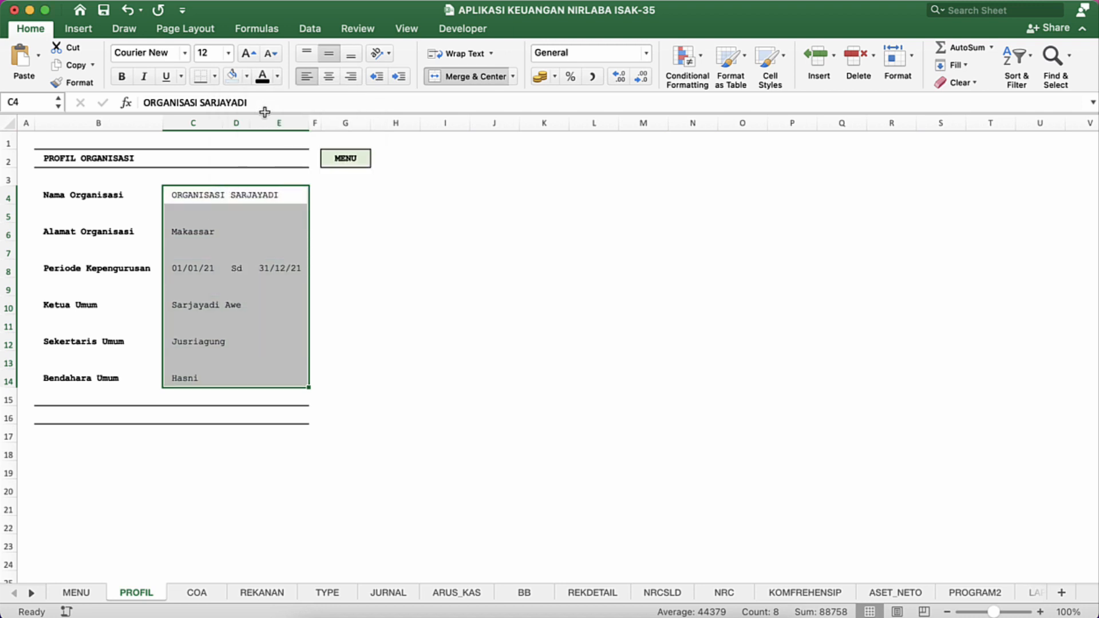
click(184, 237)
Step: Narrow the empty spacer rows 5, 7, 9, 11, 13 and 15 between the profile entries to about half height
drag(11, 220, 12, 210)
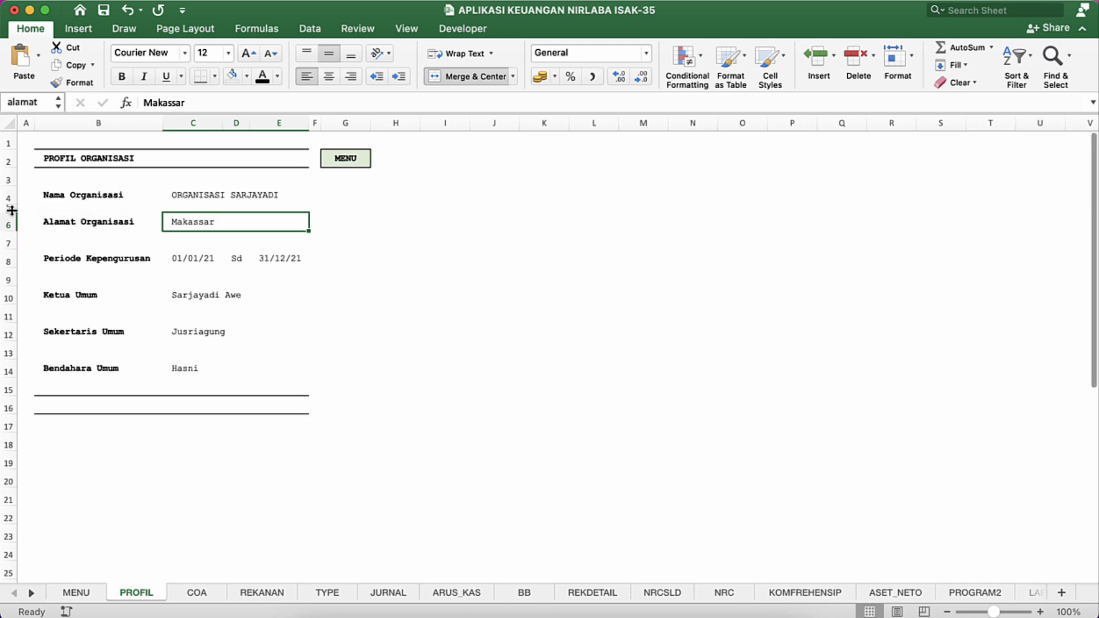
click(12, 208)
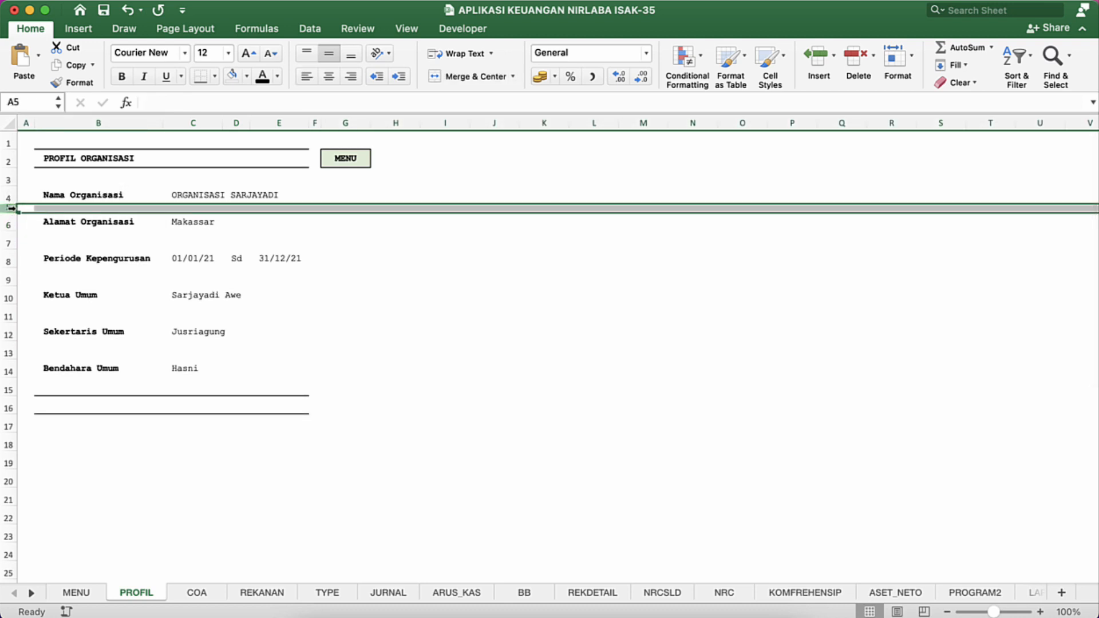
drag(12, 211, 8, 237)
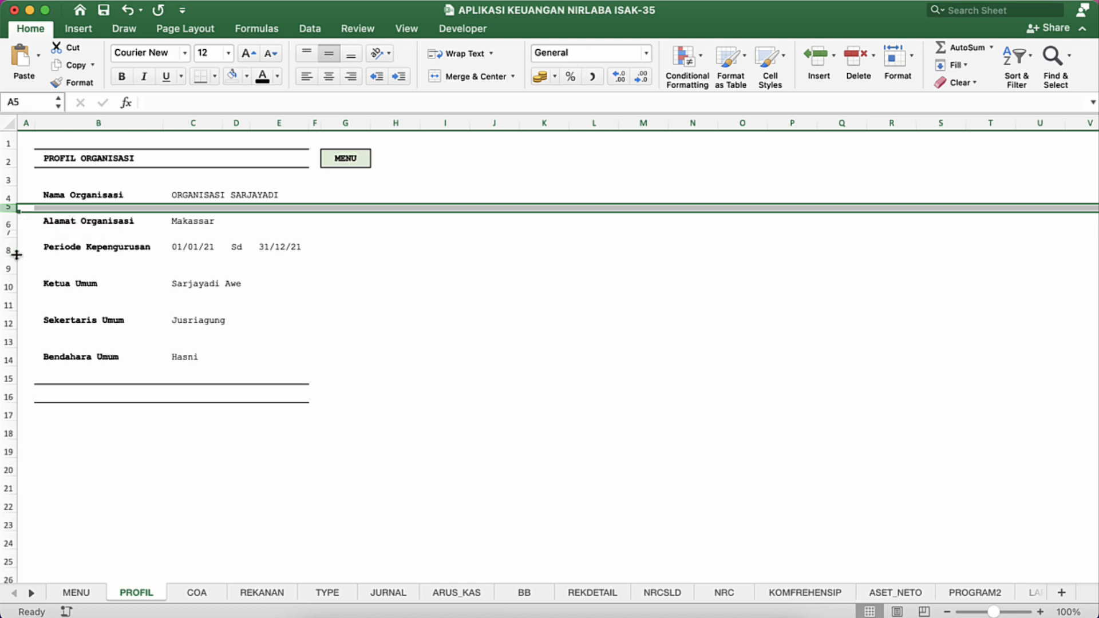
mouse_move(9, 275)
mouse_down()
mouse_move(13, 263)
mouse_move(12, 290)
mouse_up()
mouse_move(10, 328)
mouse_down()
mouse_move(12, 315)
mouse_move(13, 340)
mouse_up()
click(243, 311)
click(343, 286)
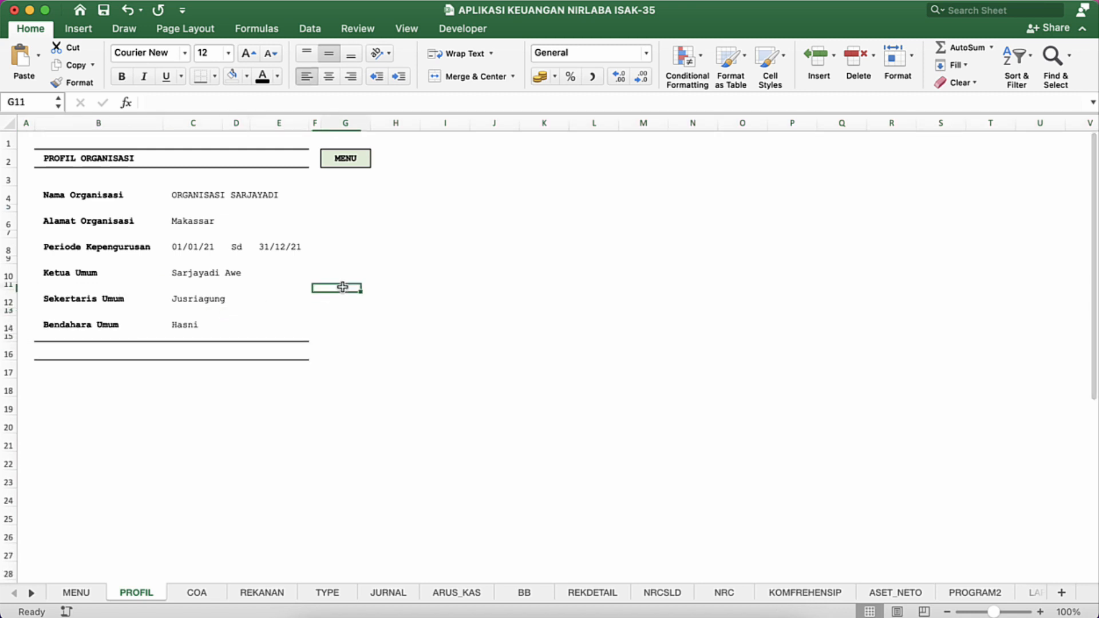
Step: Fill the six label cells in column B, from Nama Organisasi to Bendahara Umum, with the lightest blue theme color
click(92, 193)
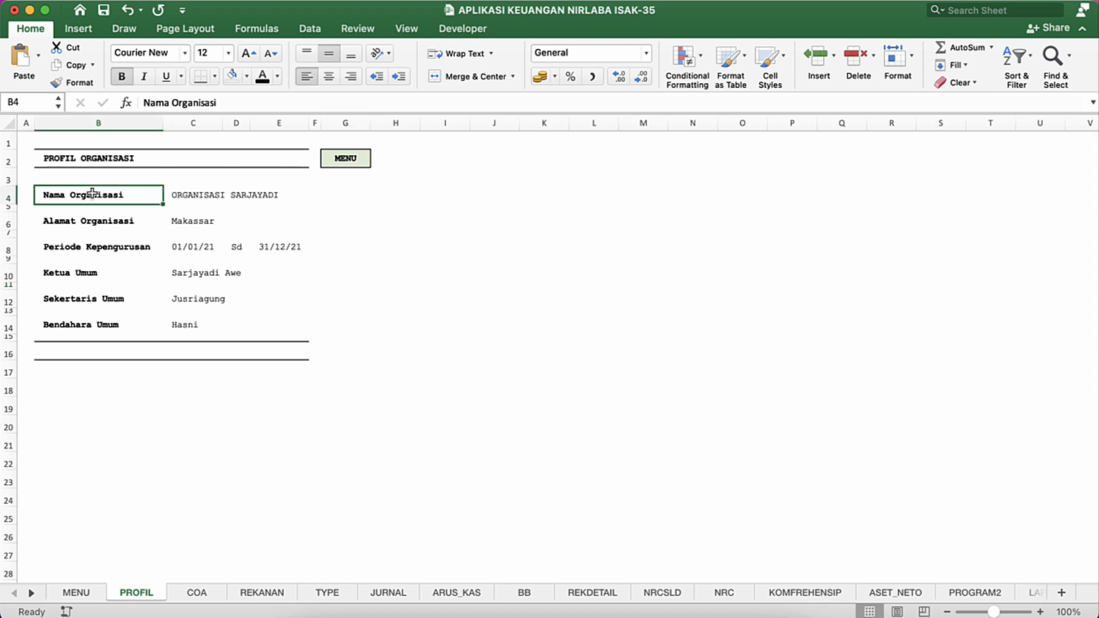
super+click(102, 220)
super+click(102, 247)
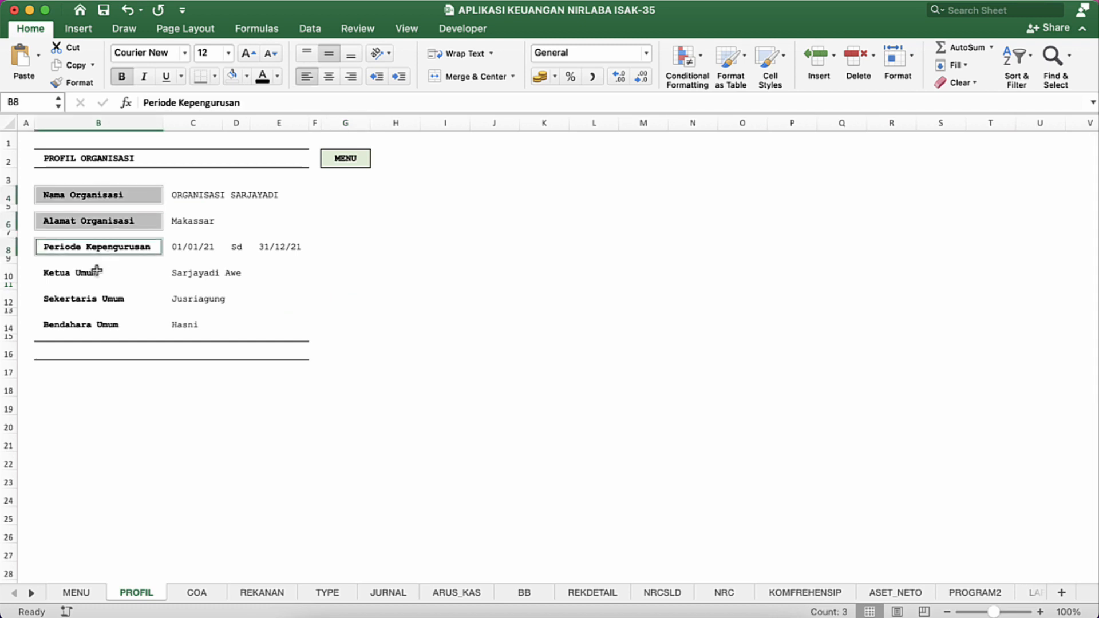
super+click(97, 272)
super+click(97, 300)
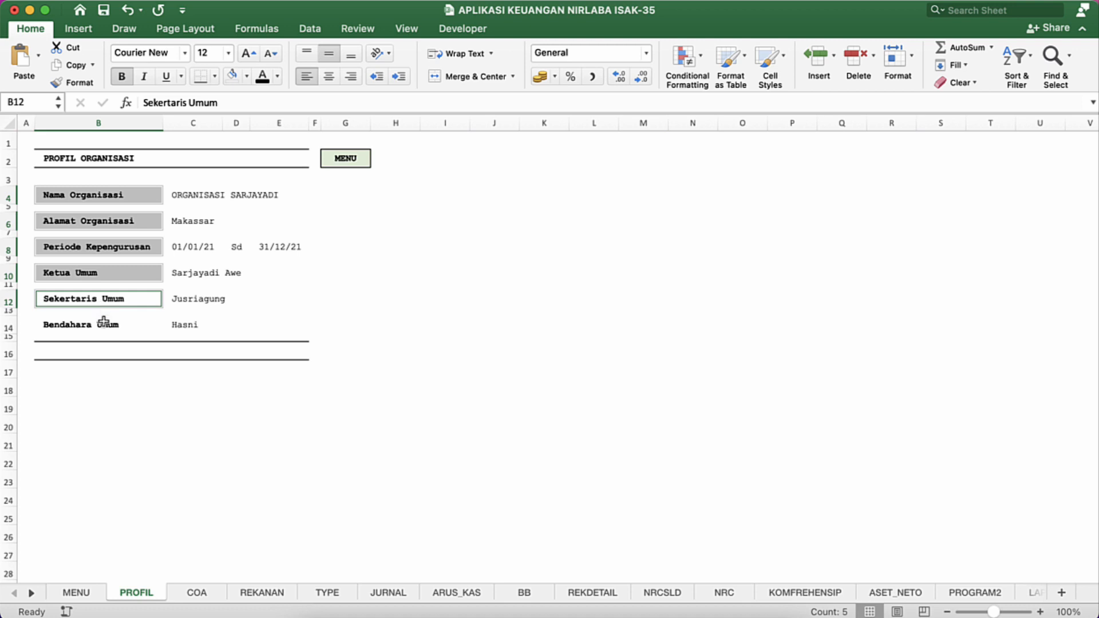
super+click(103, 322)
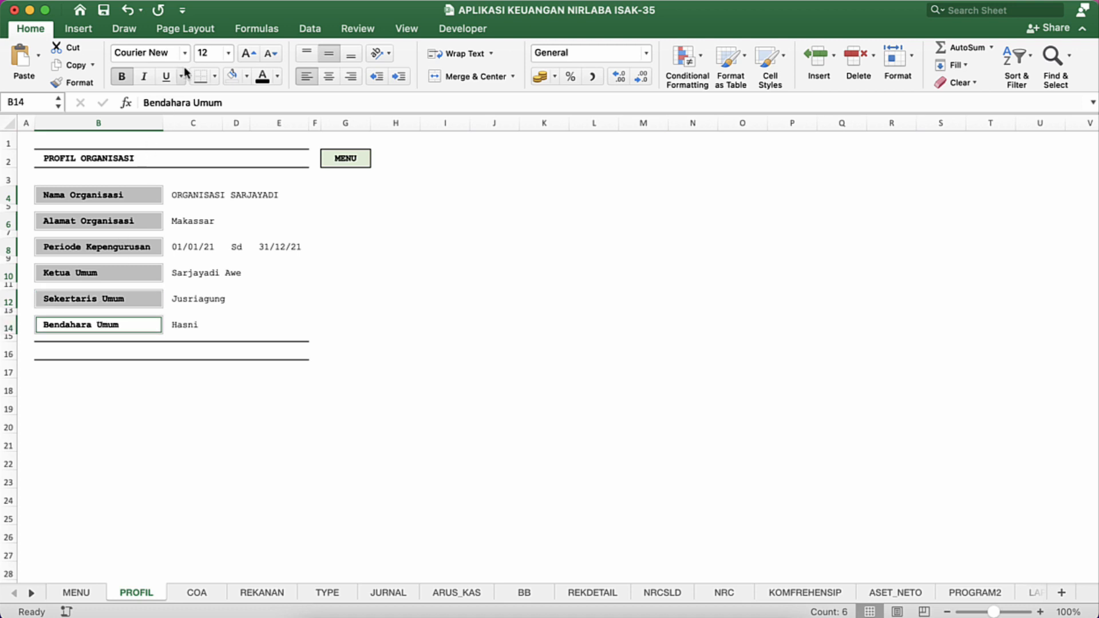
click(245, 77)
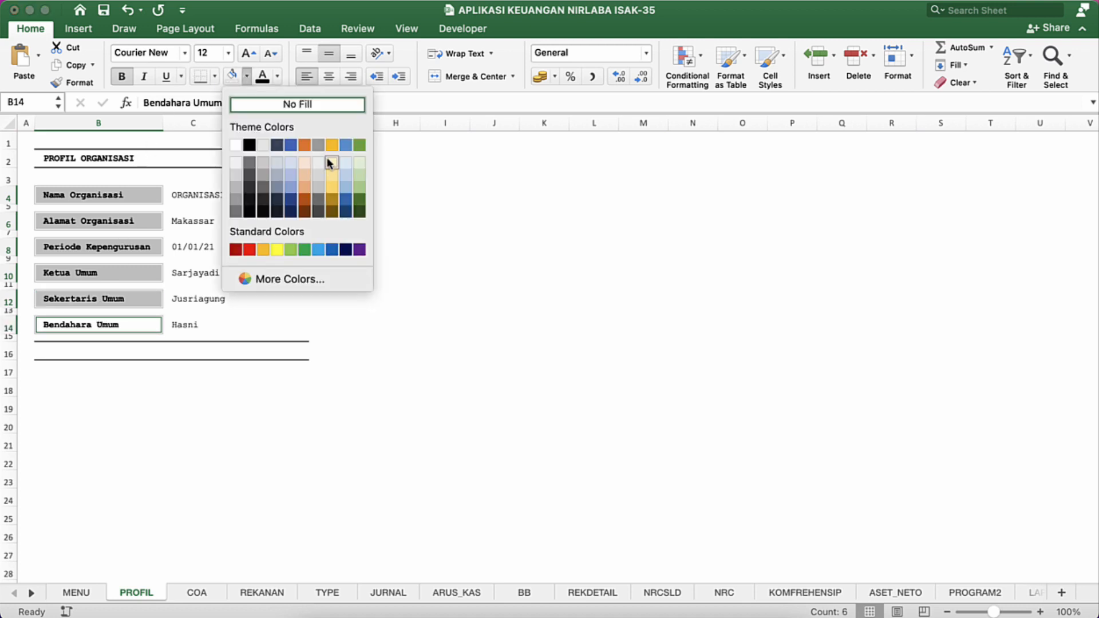
click(345, 163)
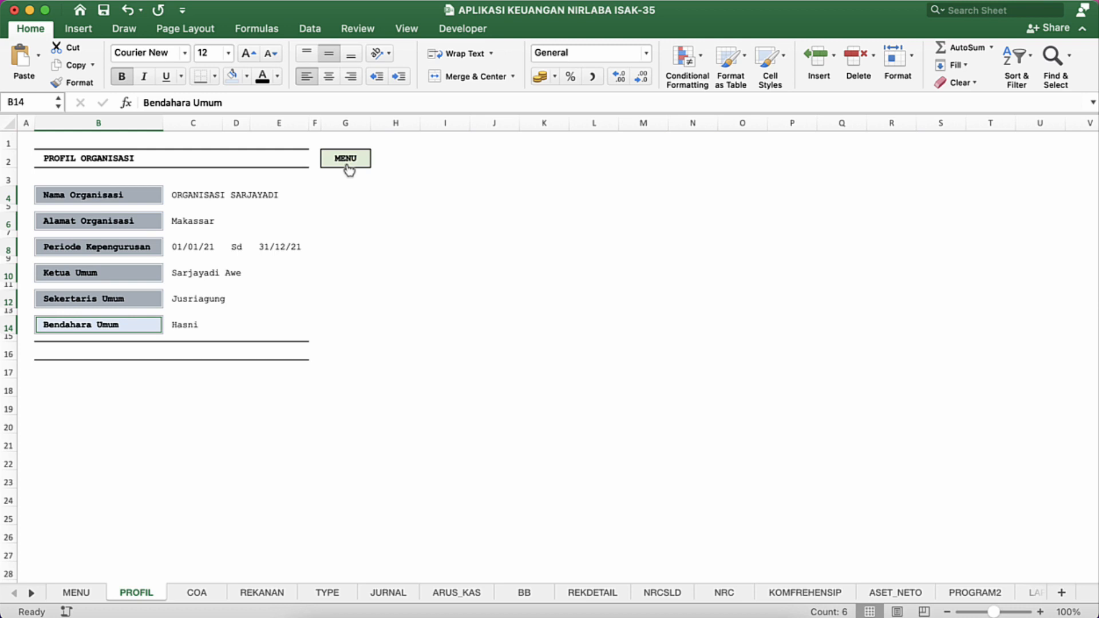
Step: Add a right border to the six blue label cells in column B
click(215, 77)
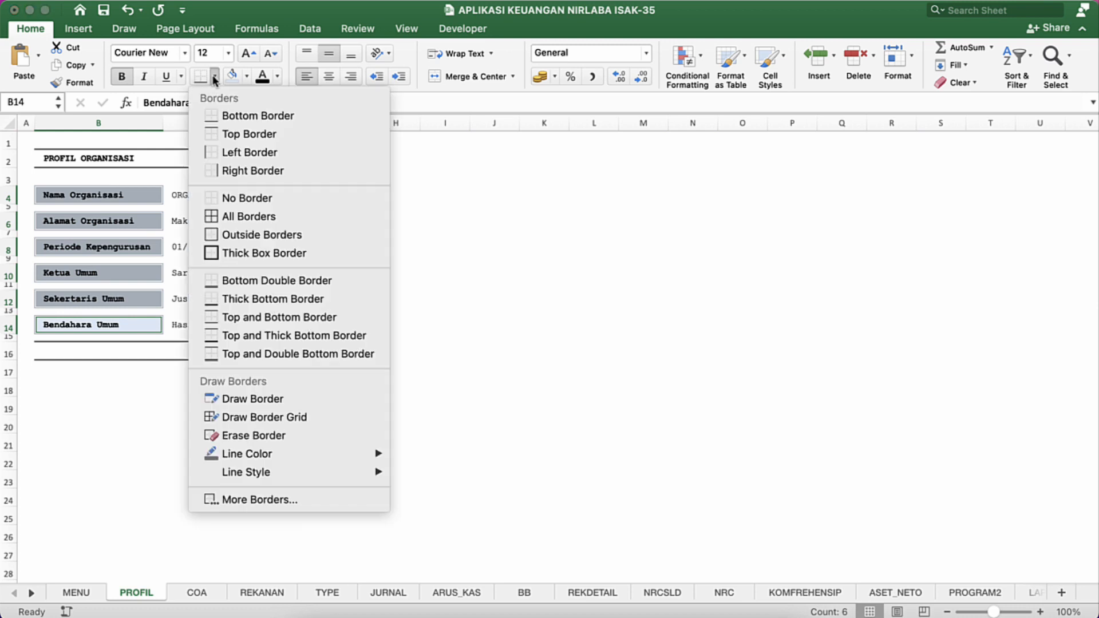
click(235, 172)
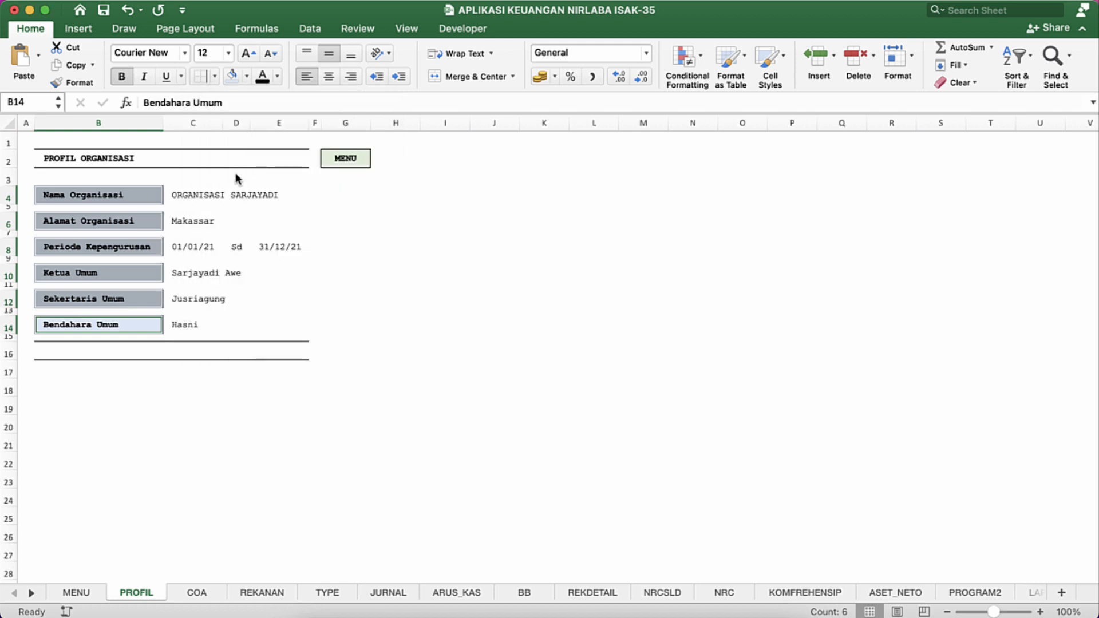
click(286, 296)
click(316, 328)
click(150, 363)
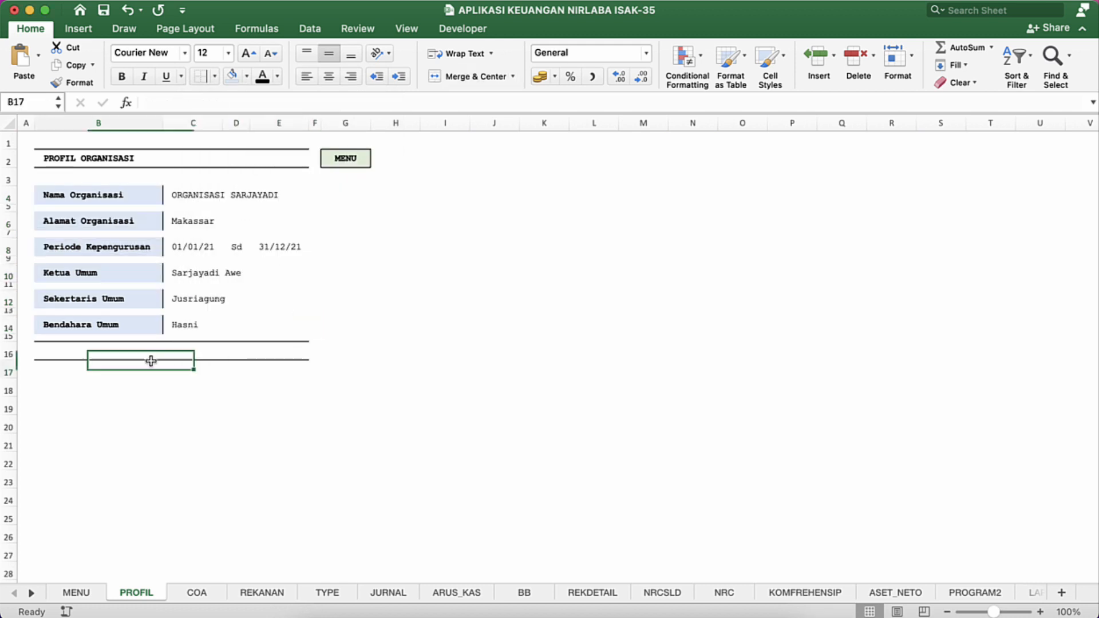
Step: Clear the borders of B16 to E16, and fill that band and the PROFIL ORGANISASI title with the same light blue
click(63, 346)
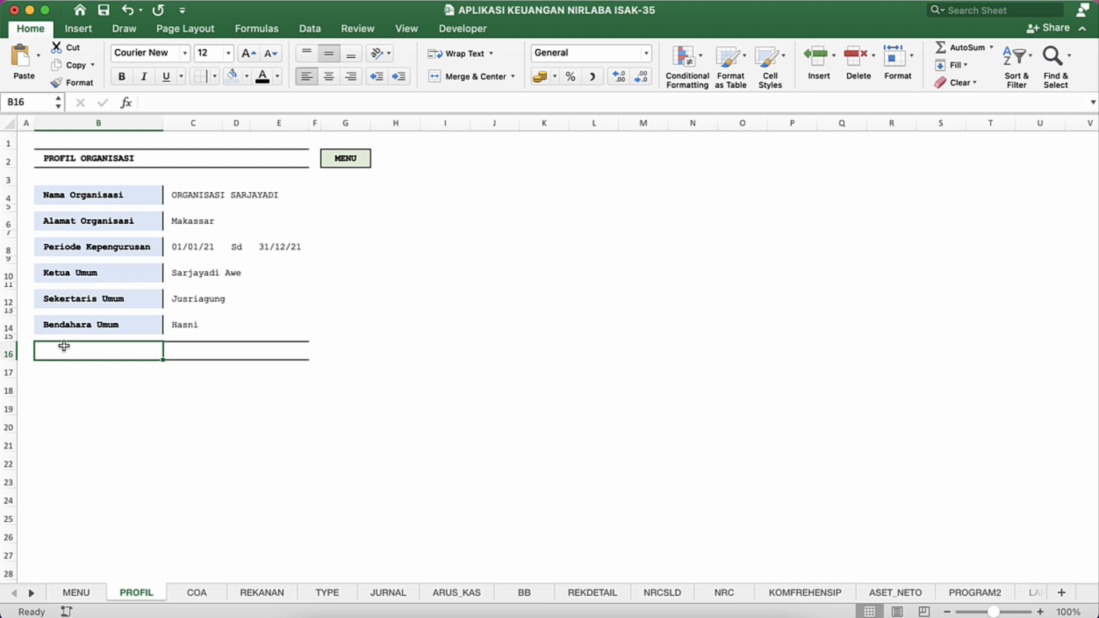
key(shift+Right)
key(shift+Right)
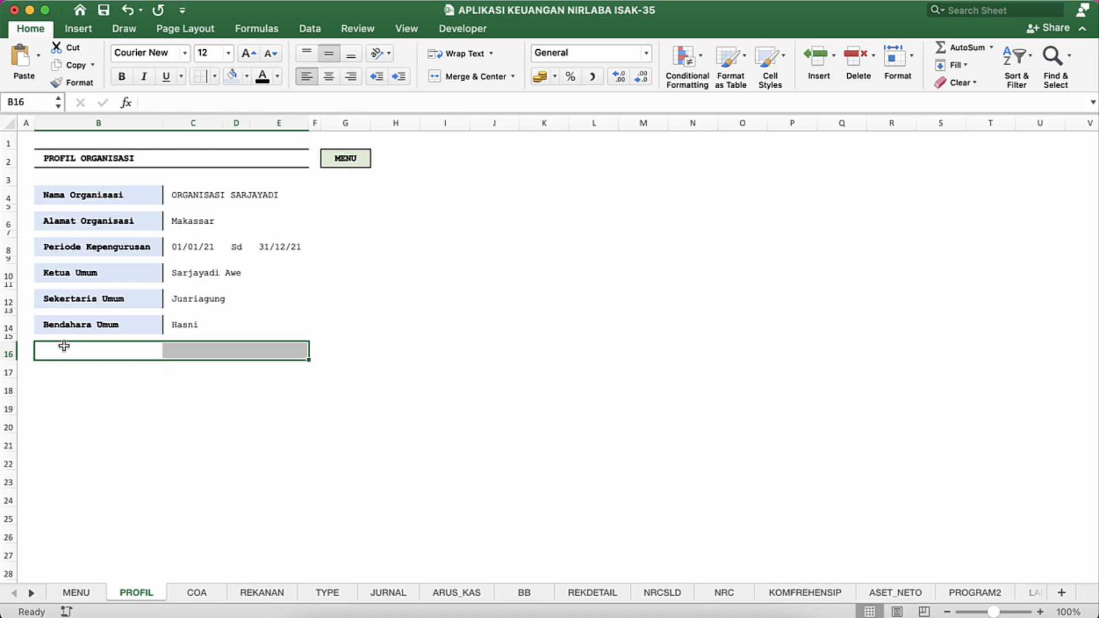
click(214, 76)
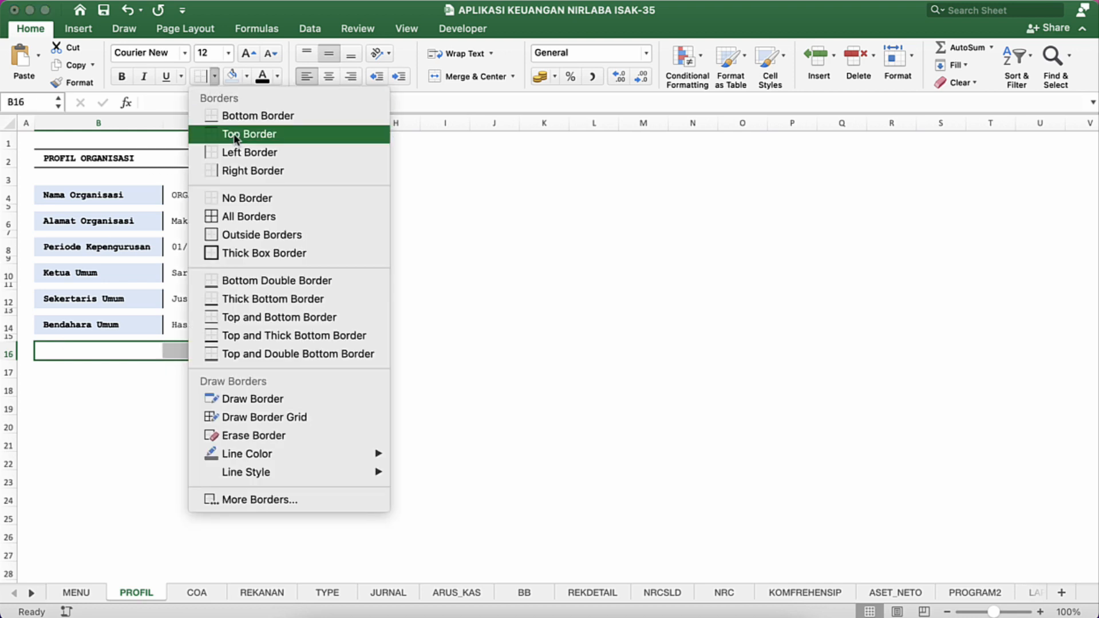
click(234, 198)
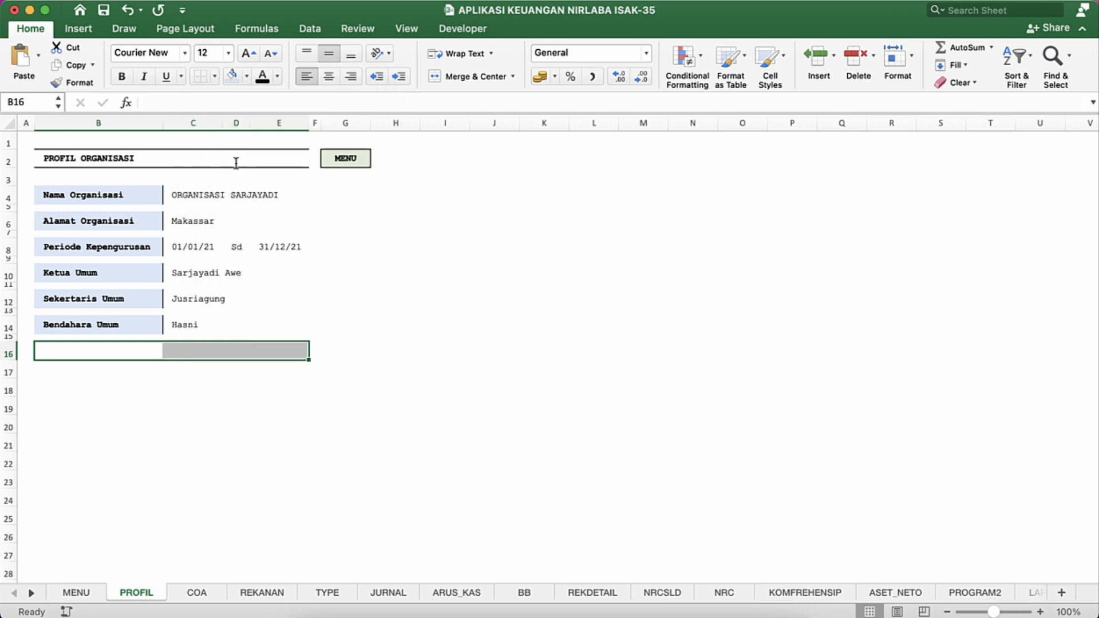
click(231, 77)
click(92, 158)
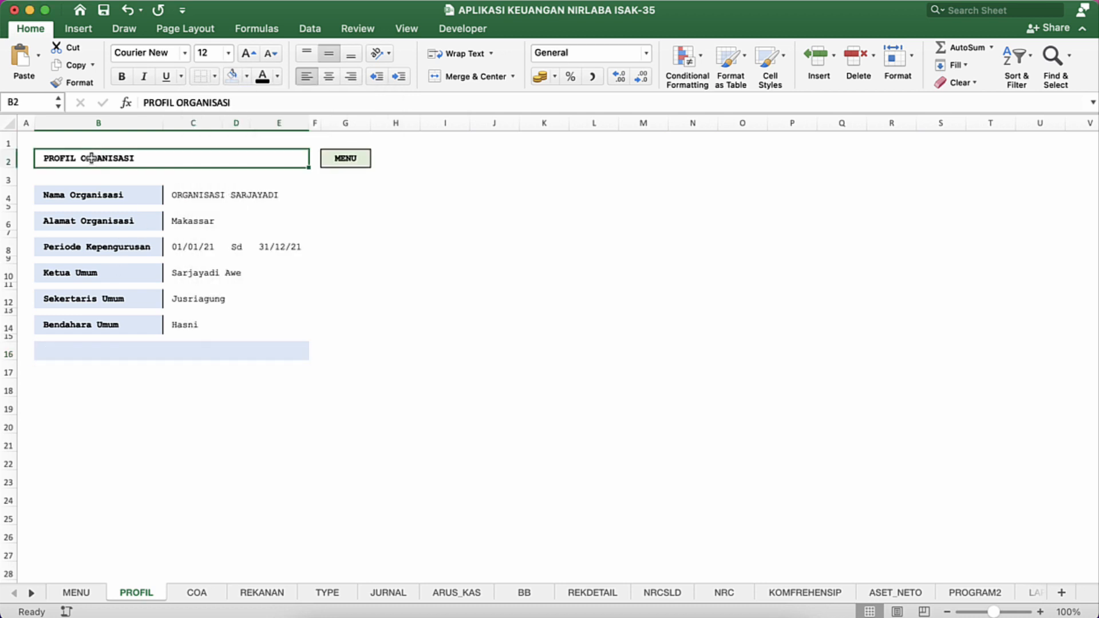
click(232, 73)
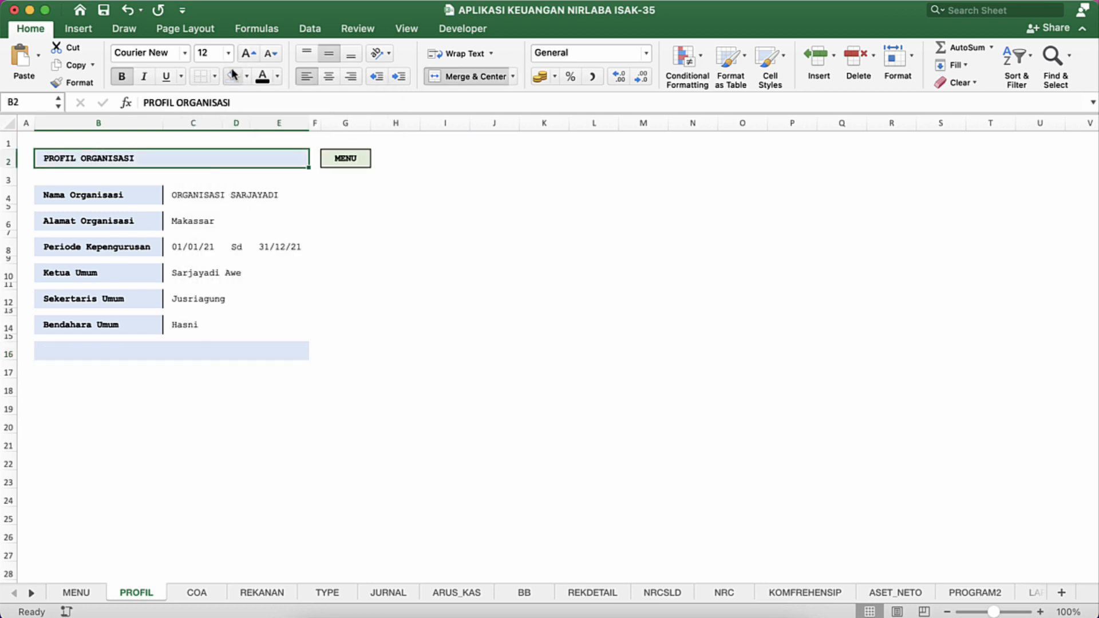
Step: Set the font of the entire PROFIL sheet to Arial and reduce the font size to 11
key(super+a)
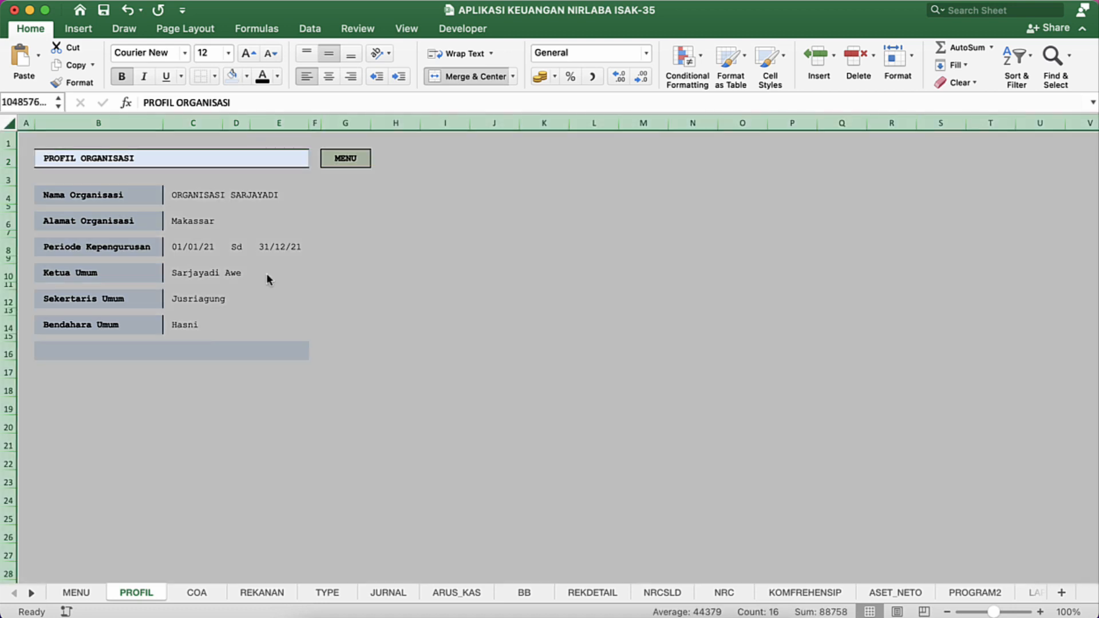
click(184, 53)
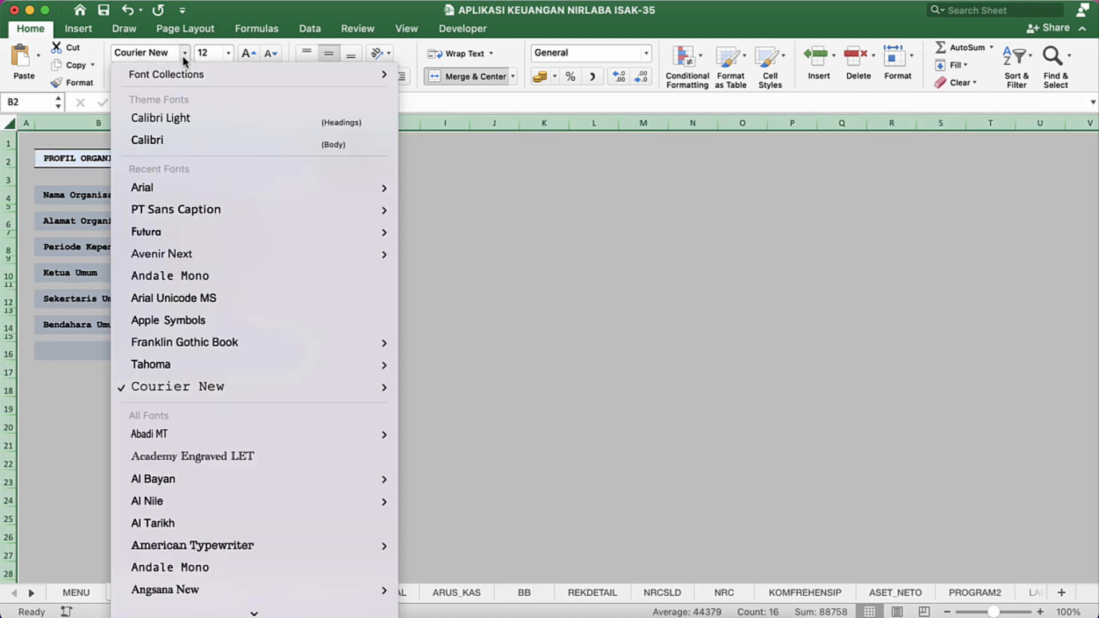
click(161, 188)
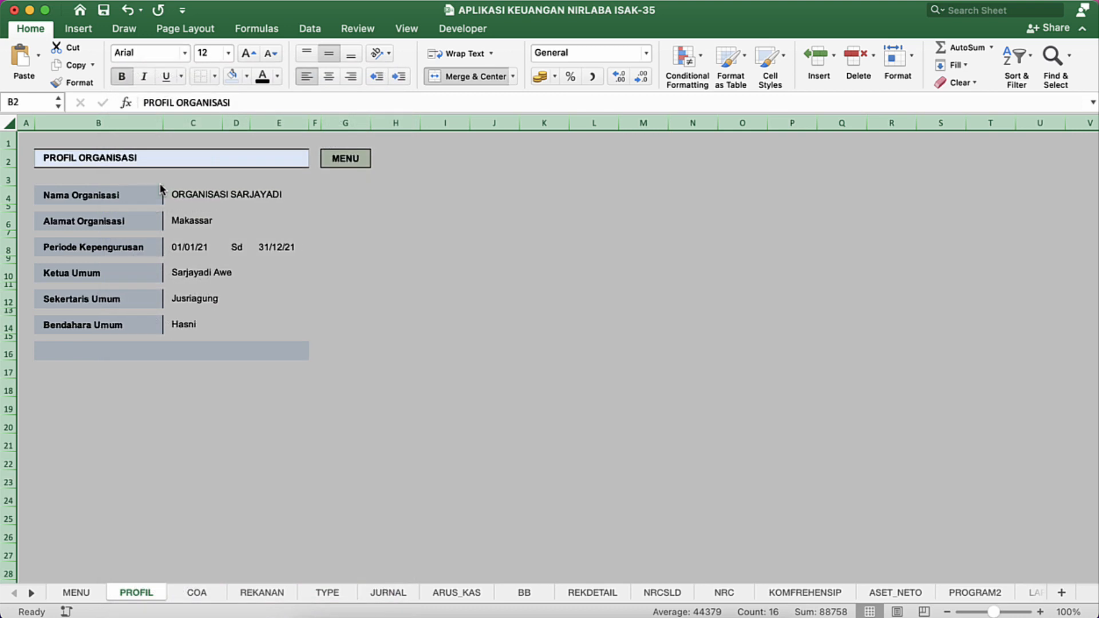
click(270, 53)
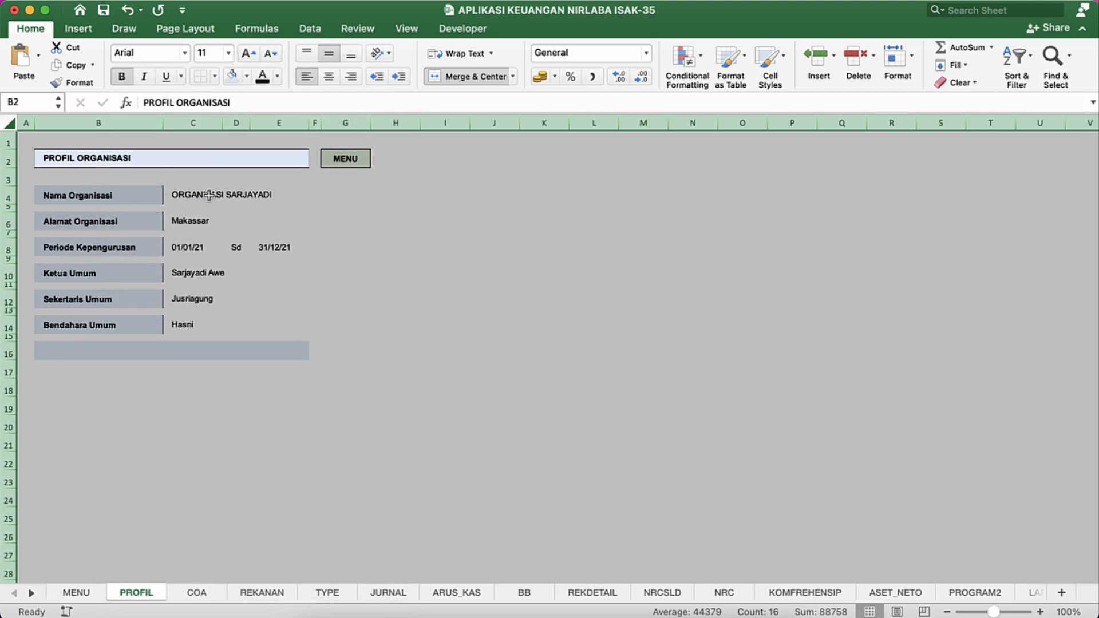
click(189, 186)
Step: Reduce the height of row 3 below the title to match the other narrow spacer rows
click(139, 166)
click(69, 187)
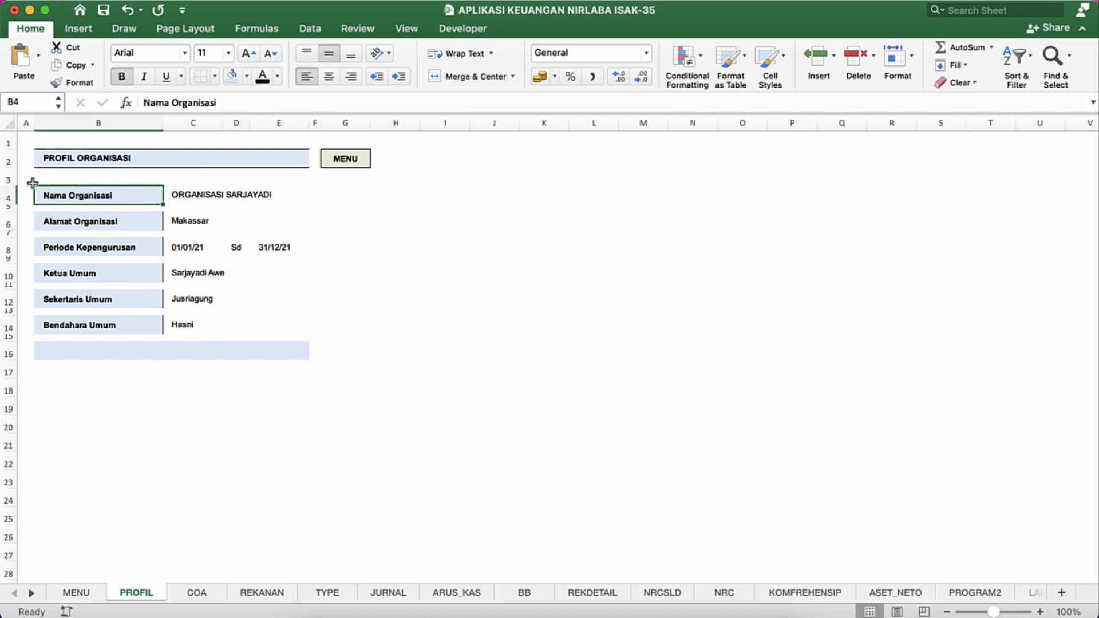
mouse_move(12, 185)
mouse_down()
mouse_move(12, 197)
mouse_move(13, 175)
mouse_up()
click(319, 259)
Step: Fill the MENU cell G2 with light blue and remove the borders from the PROFIL ORGANISASI title
click(362, 160)
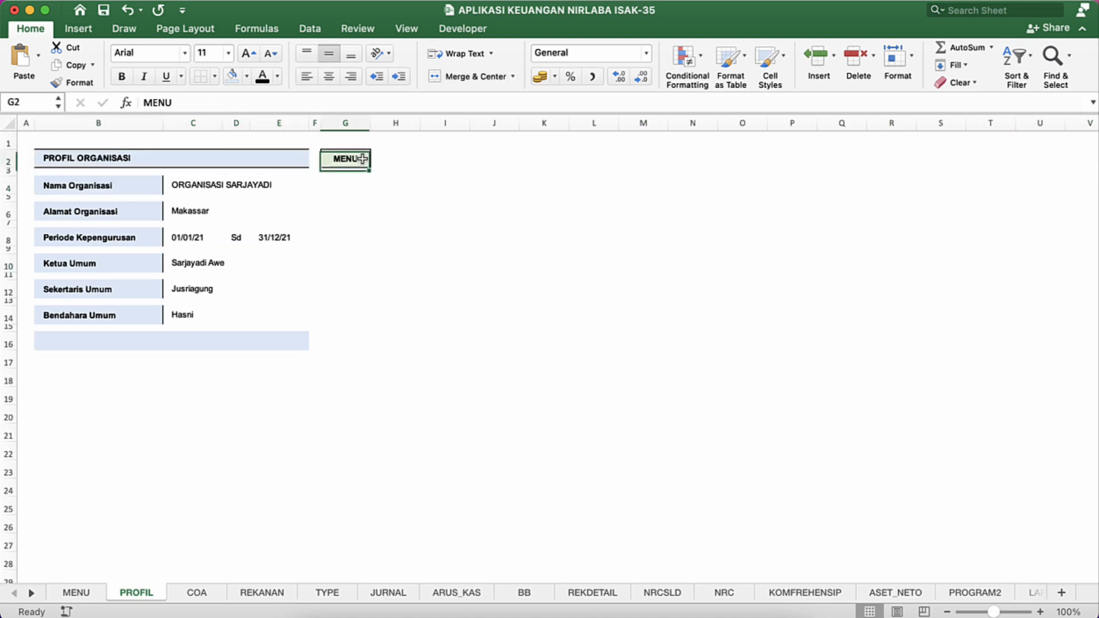
click(454, 269)
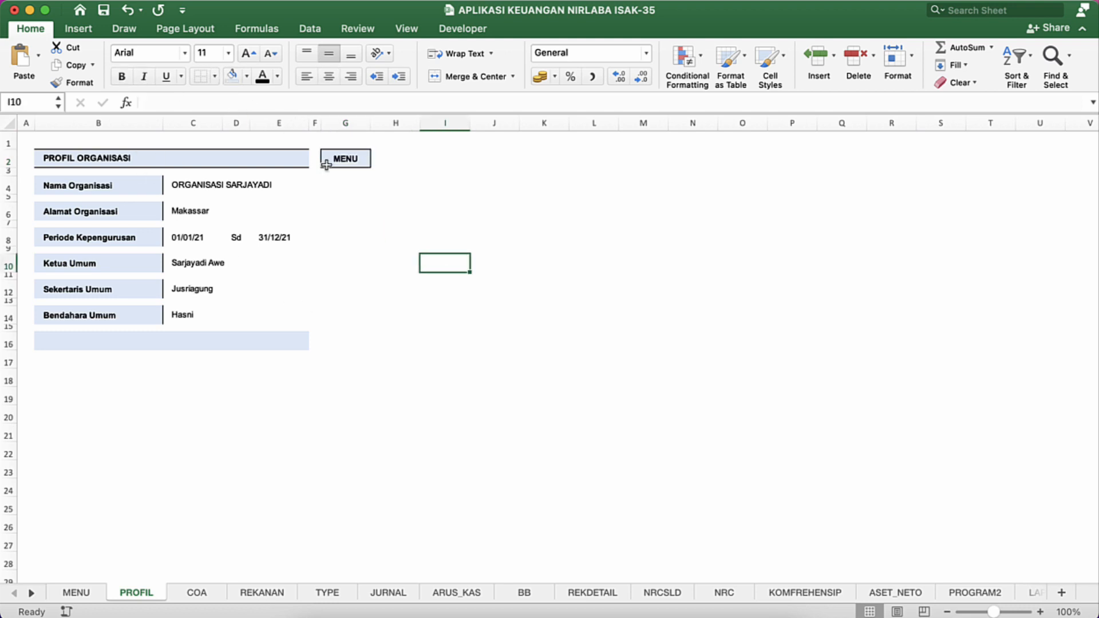
click(199, 156)
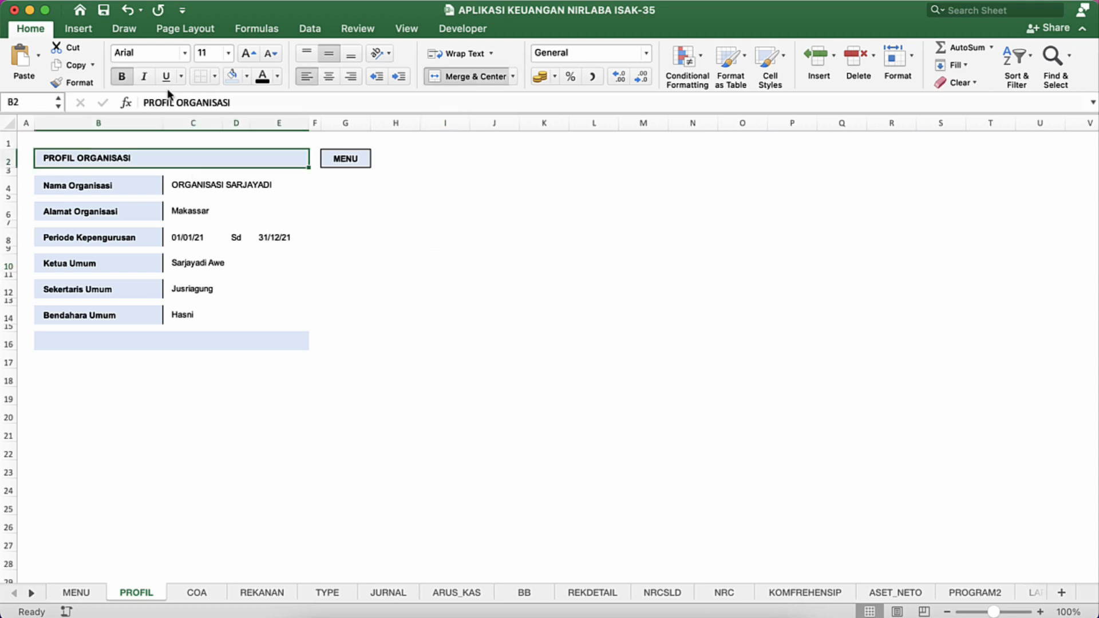
click(308, 304)
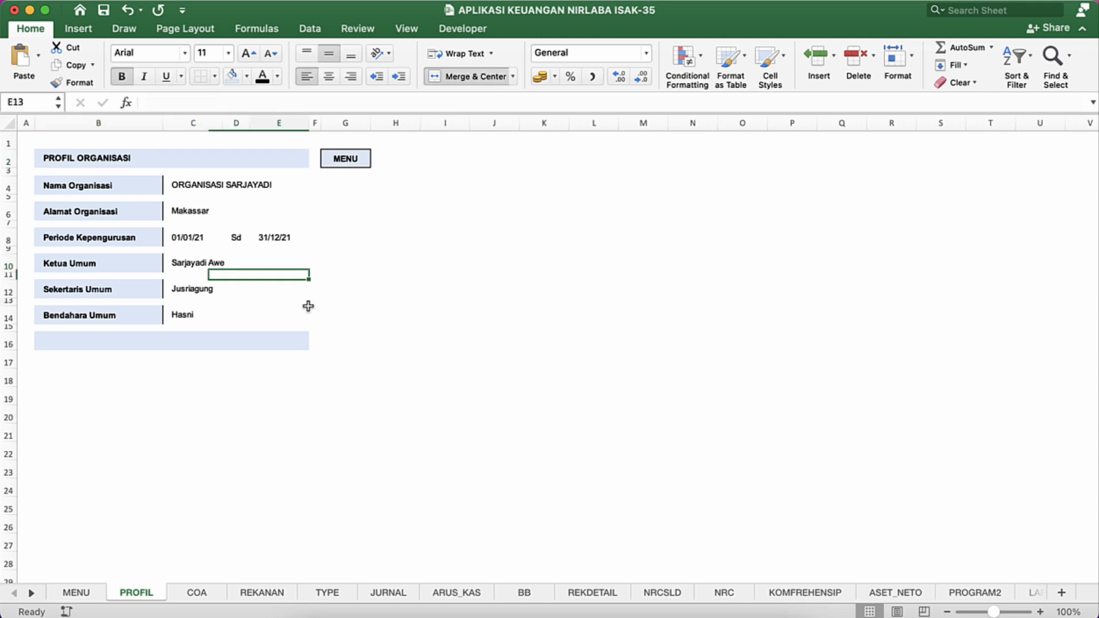
click(214, 401)
click(154, 361)
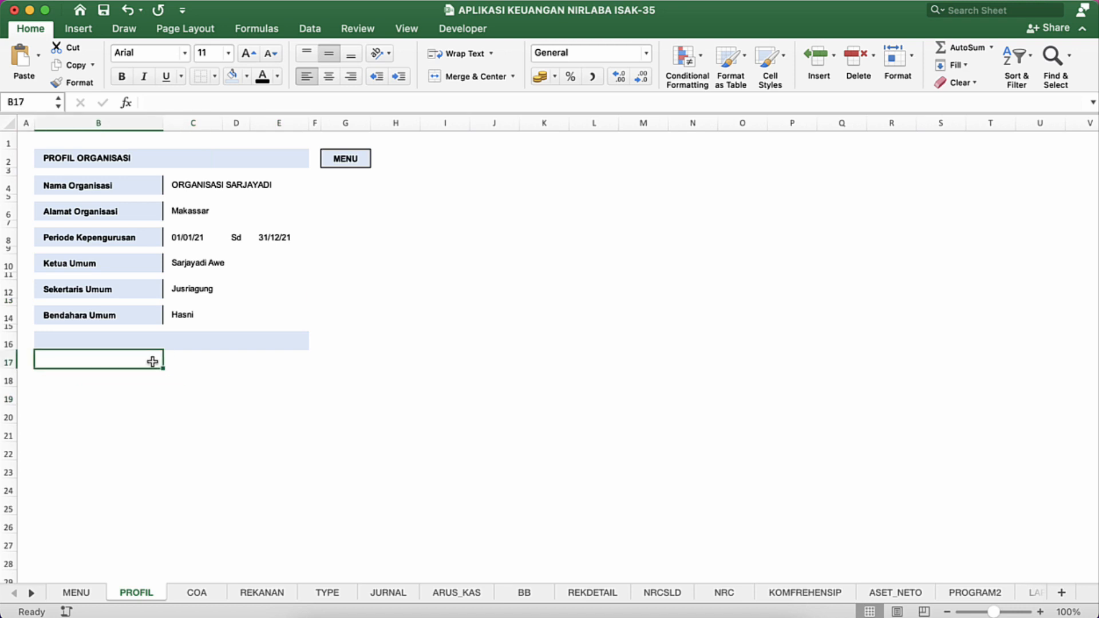
Step: Hide the row and column headings on the PROFIL sheet
click(405, 28)
click(231, 77)
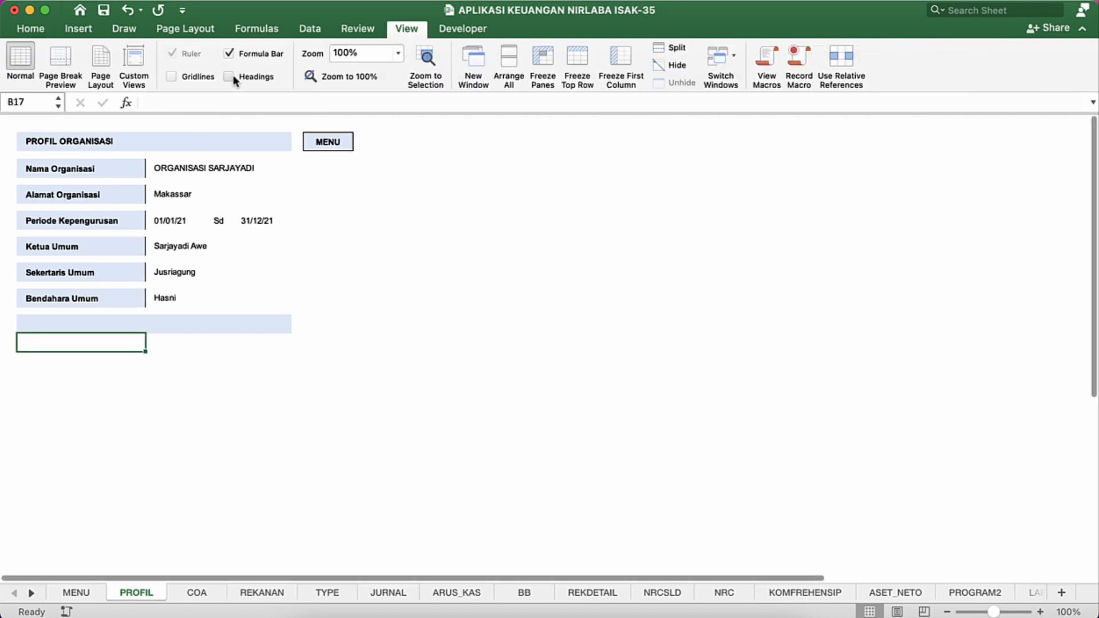
Step: Apply the custom date format dd-mmm-yyy to both Periode Kepengurusan dates on the PROFIL sheet
click(266, 225)
click(170, 224)
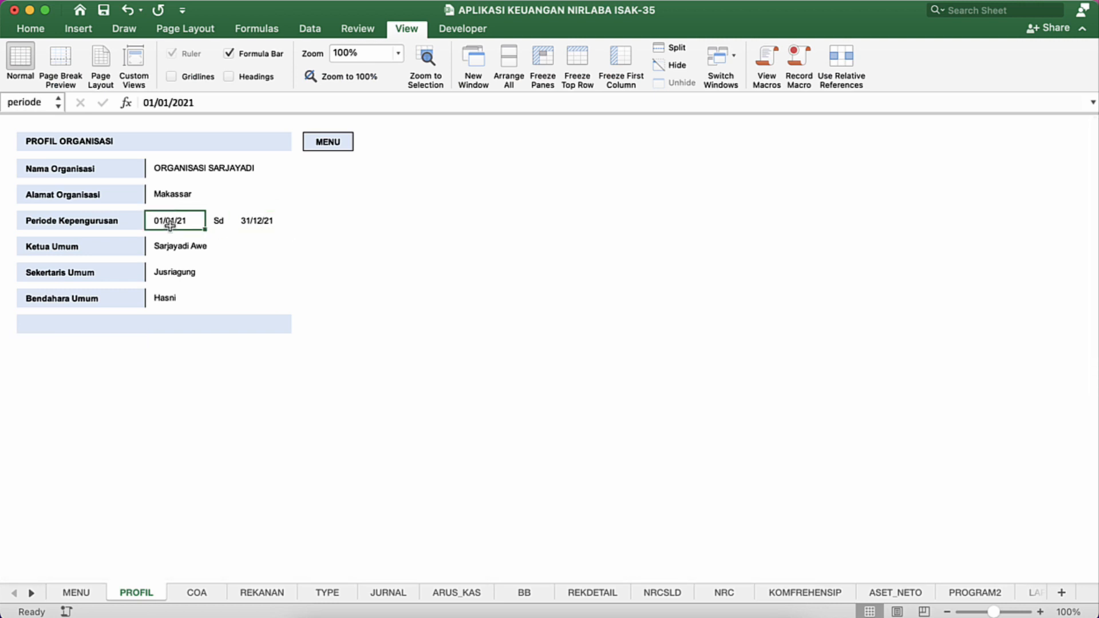
super+click(254, 222)
right_click(256, 223)
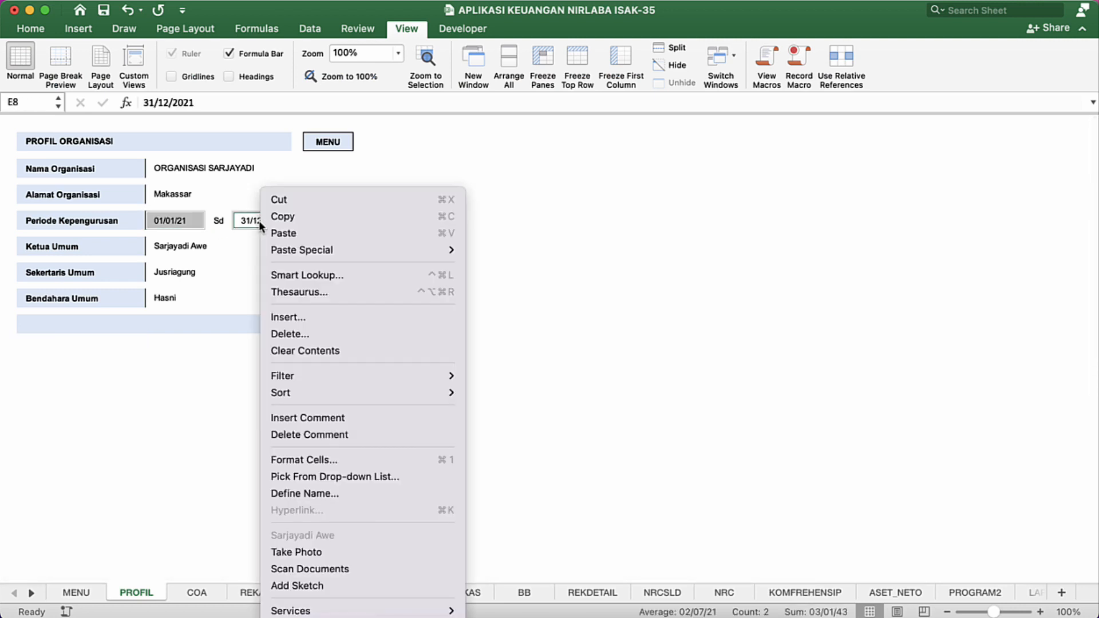
click(309, 457)
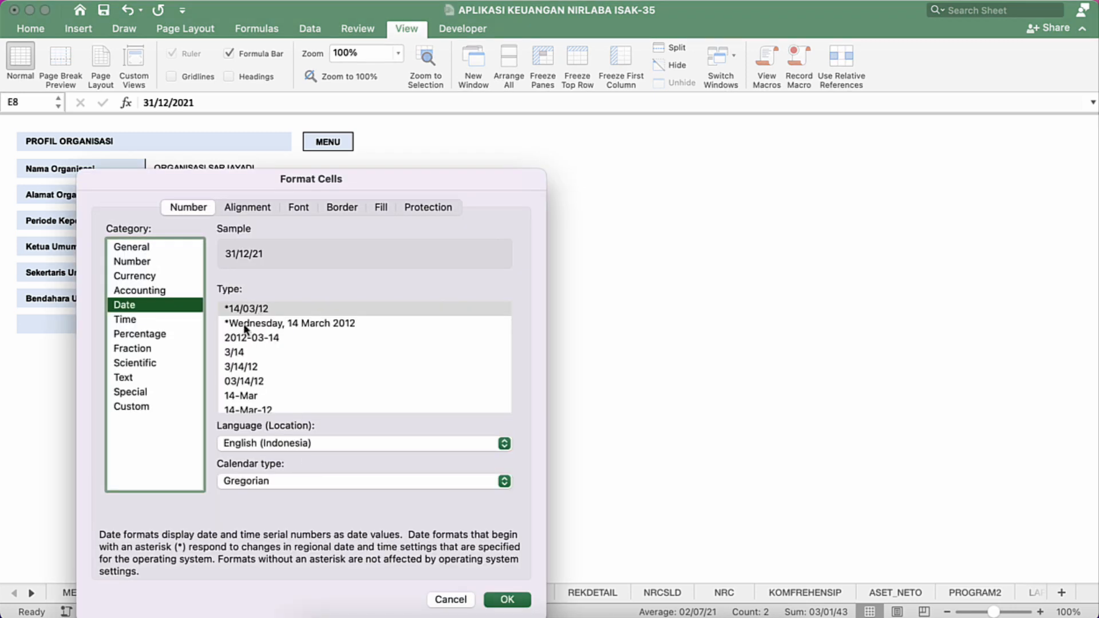
click(143, 406)
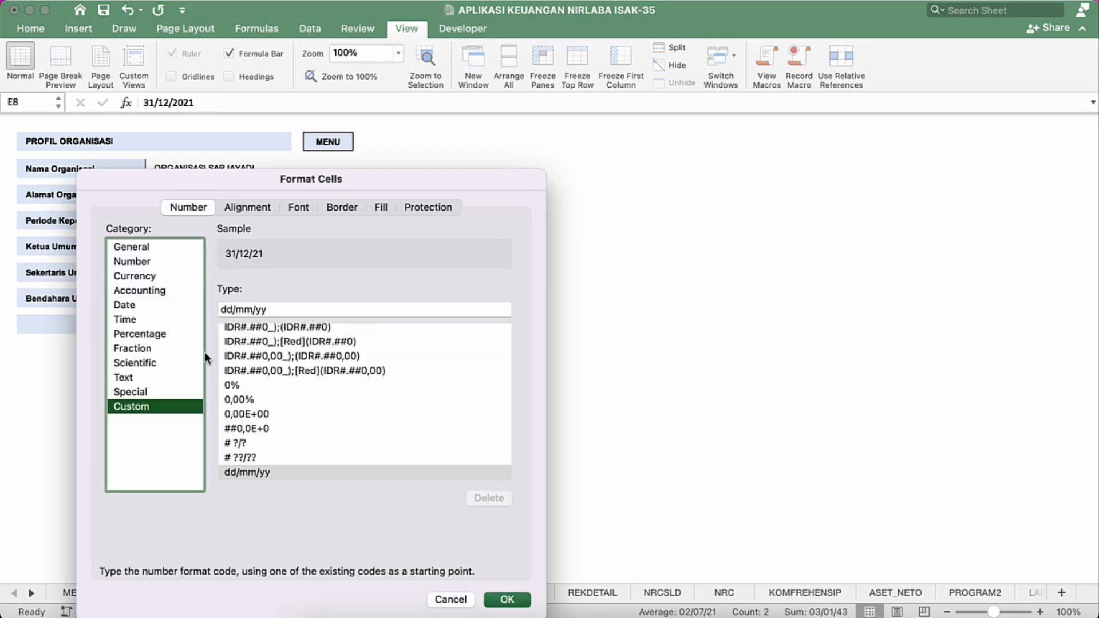
click(277, 309)
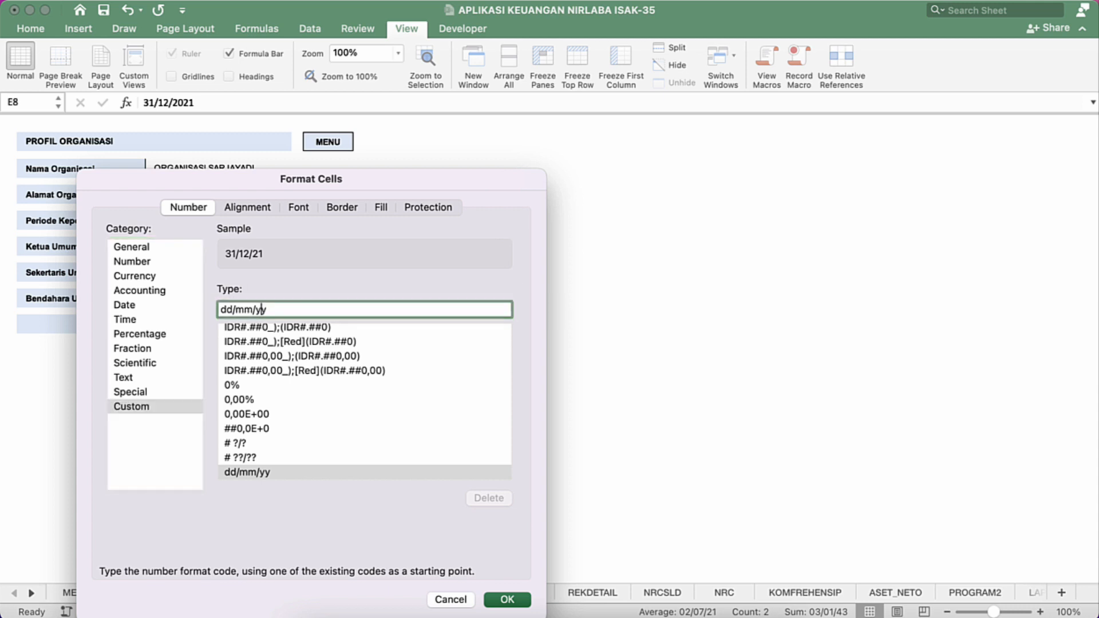
text(y)
key(Left)
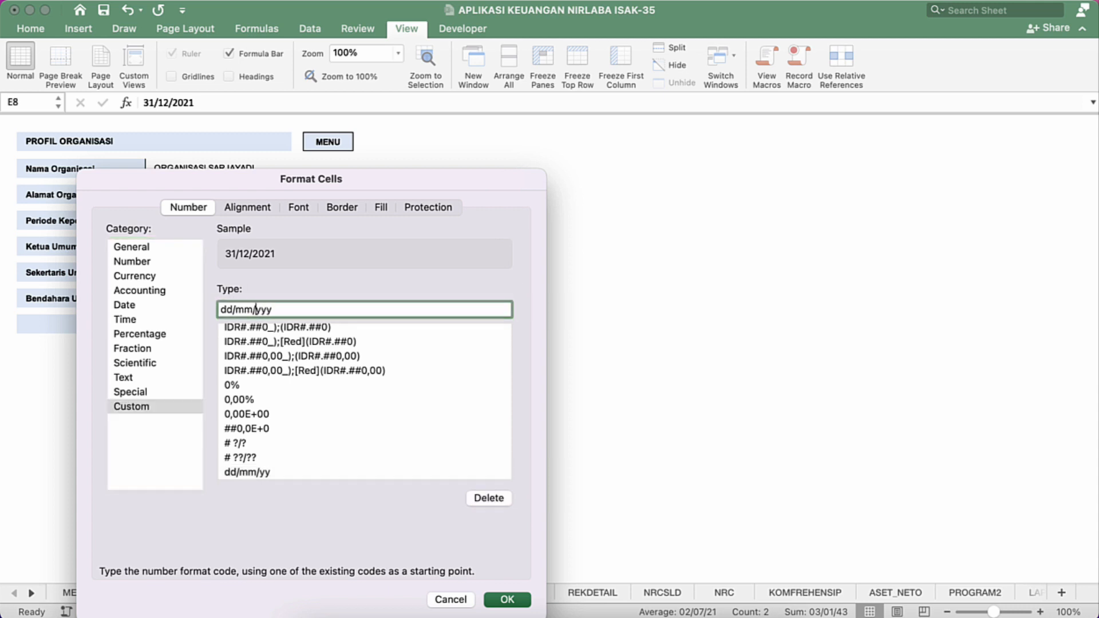
key(BackSpace)
text(-)
text(m)
key(BackSpace)
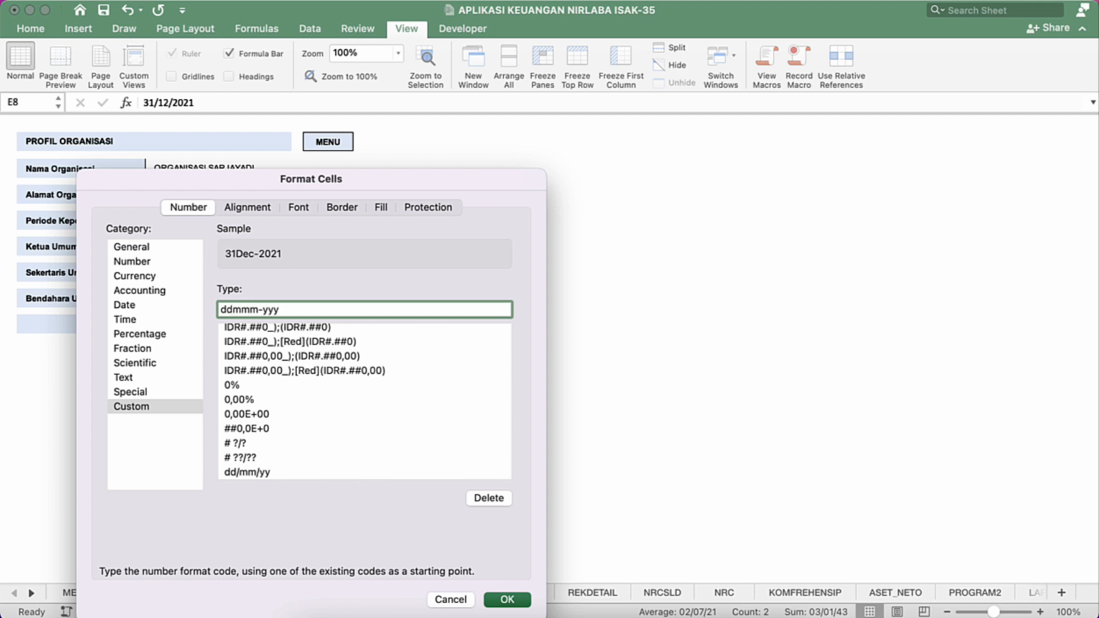
text(-)
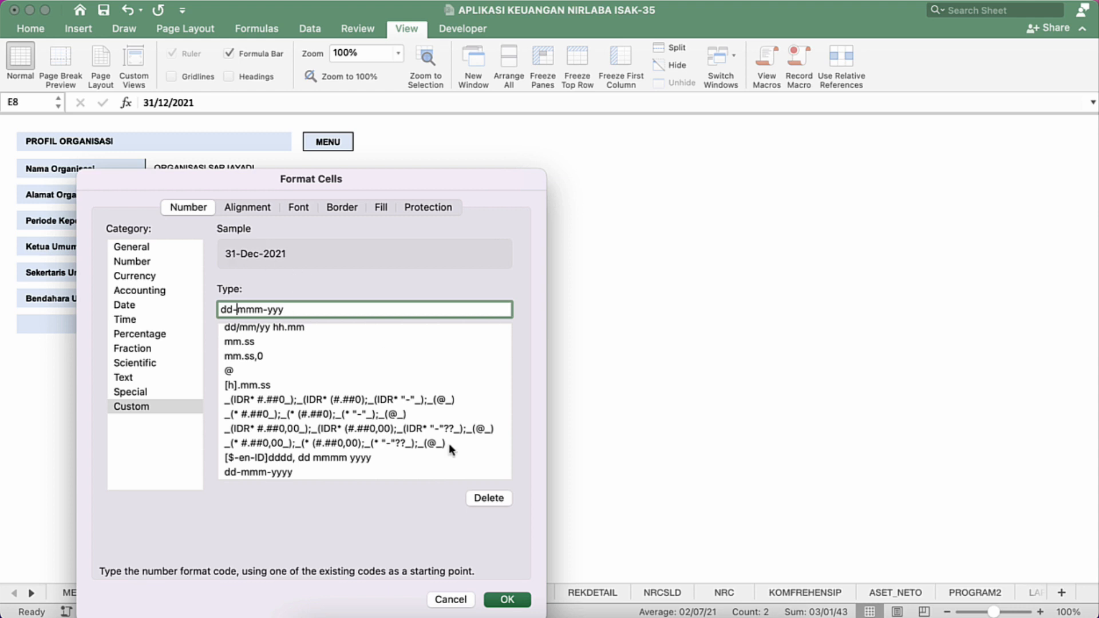
click(499, 595)
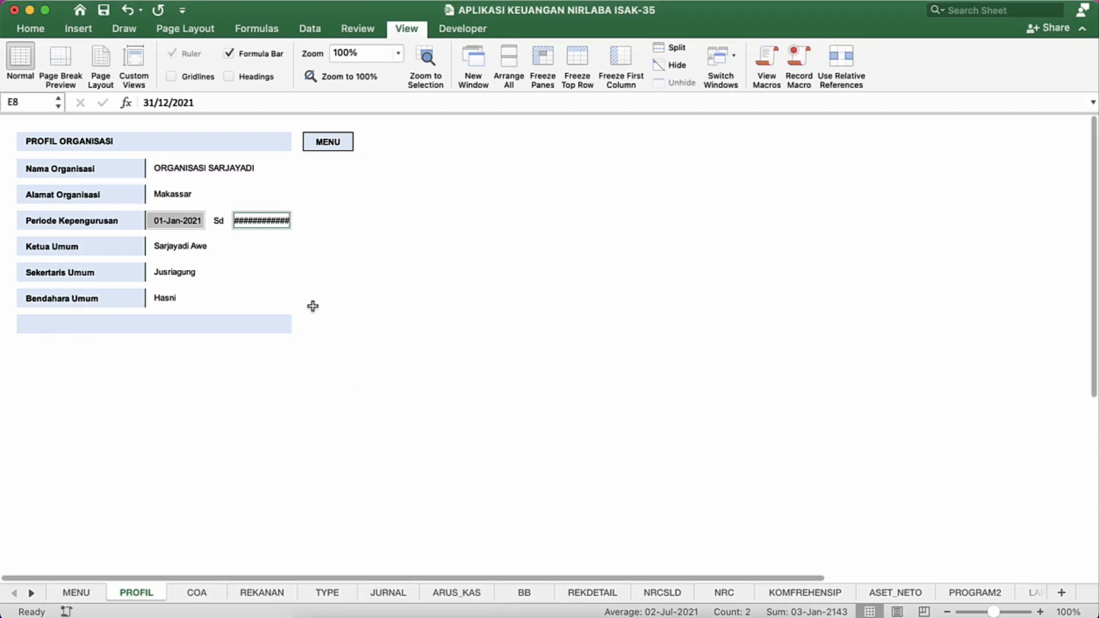
Step: Show the headings temporarily to widen column E so the period's end date fits, and hide the headings again
click(275, 255)
click(273, 221)
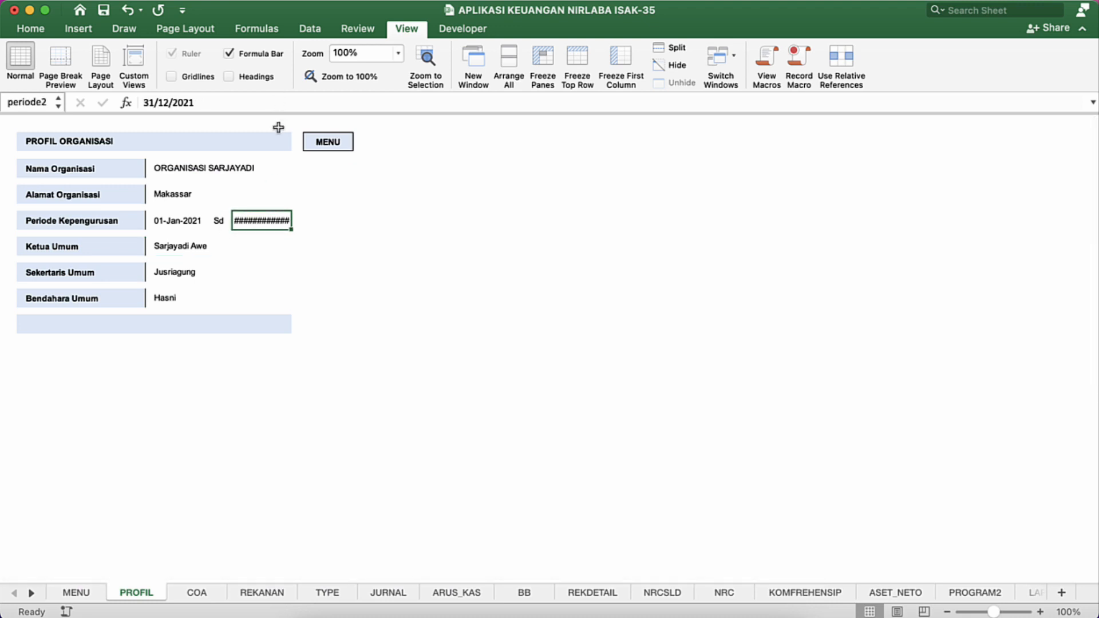
click(251, 76)
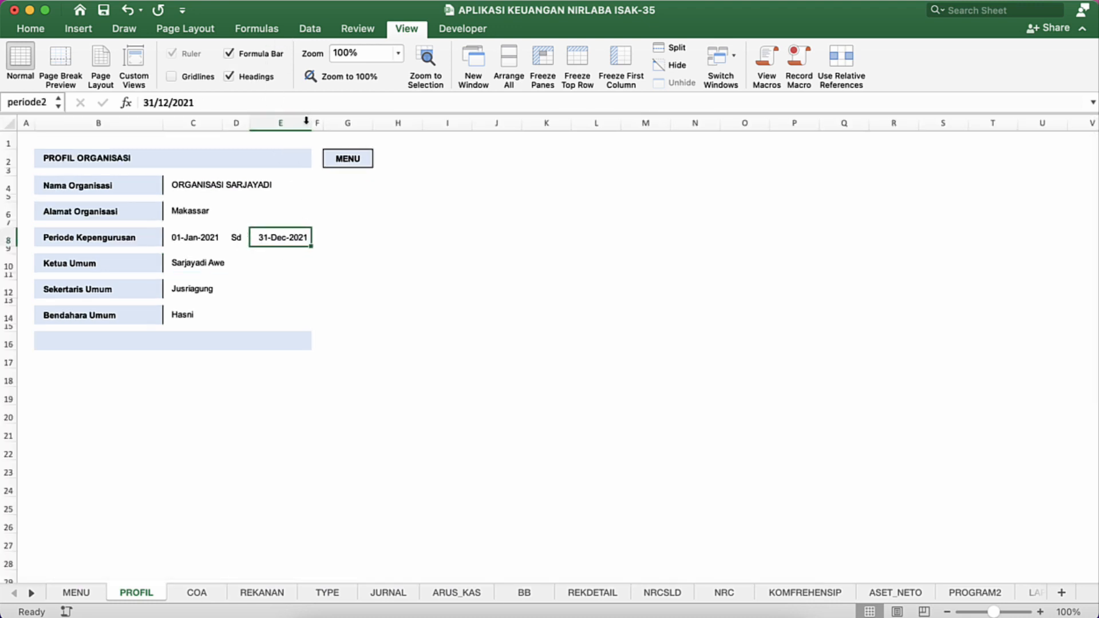
click(249, 74)
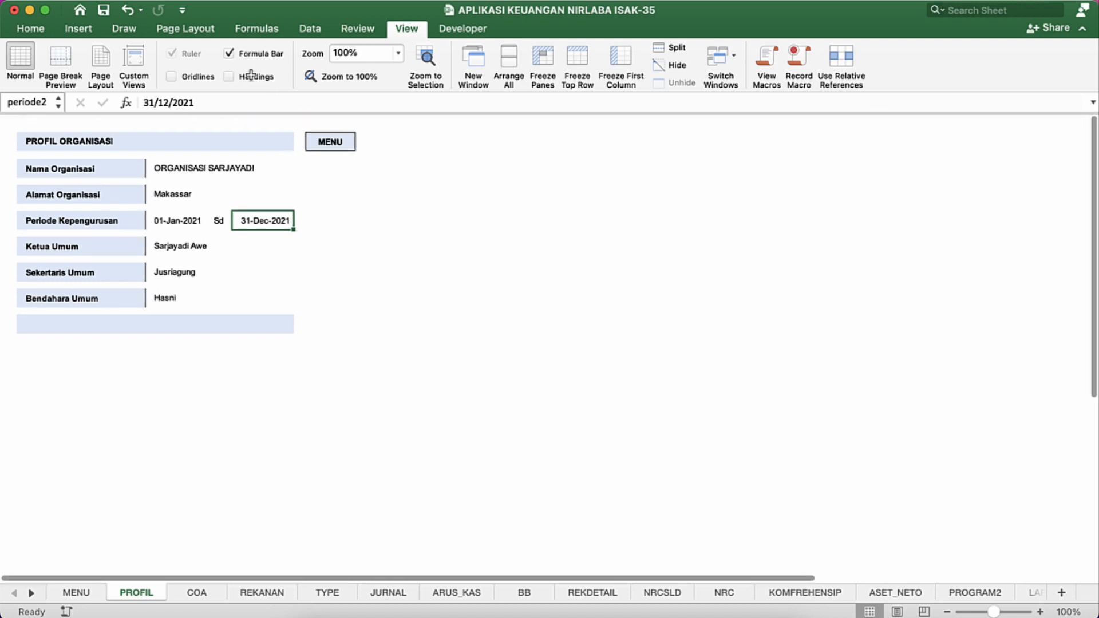
click(308, 261)
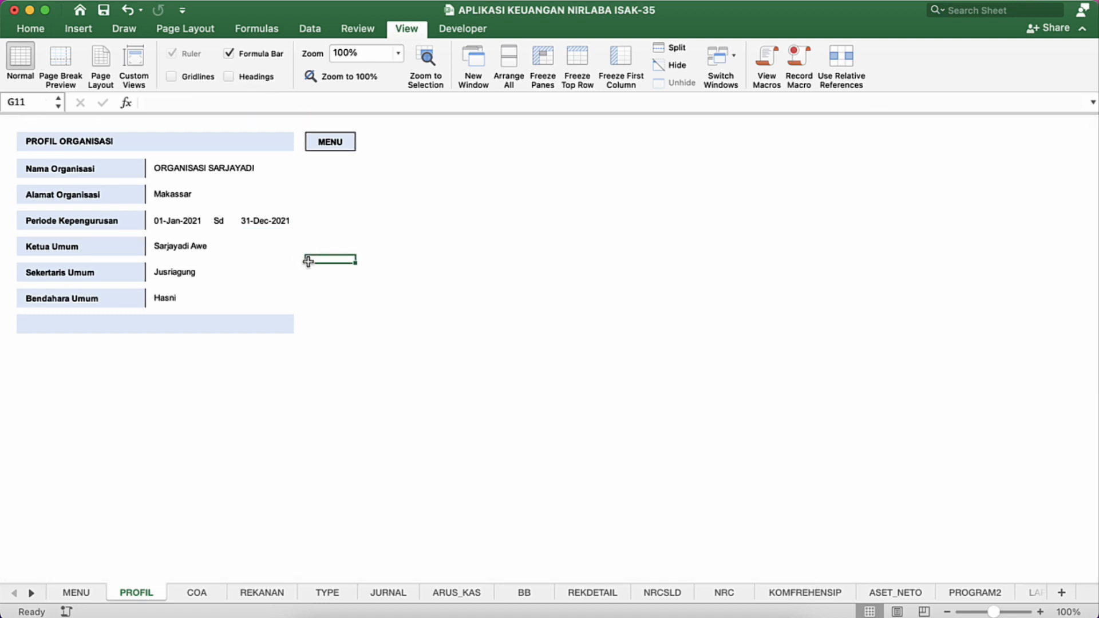
click(220, 218)
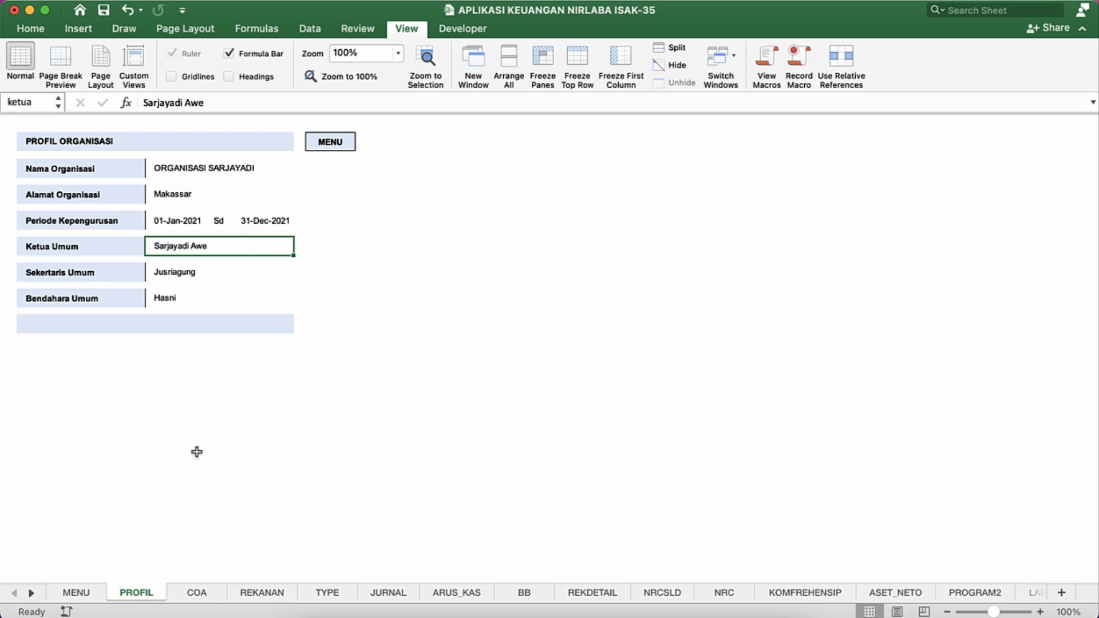
Step: Test the navigation links by going from PROFIL to MENU, back to PROFIL, and to MENU again
click(327, 148)
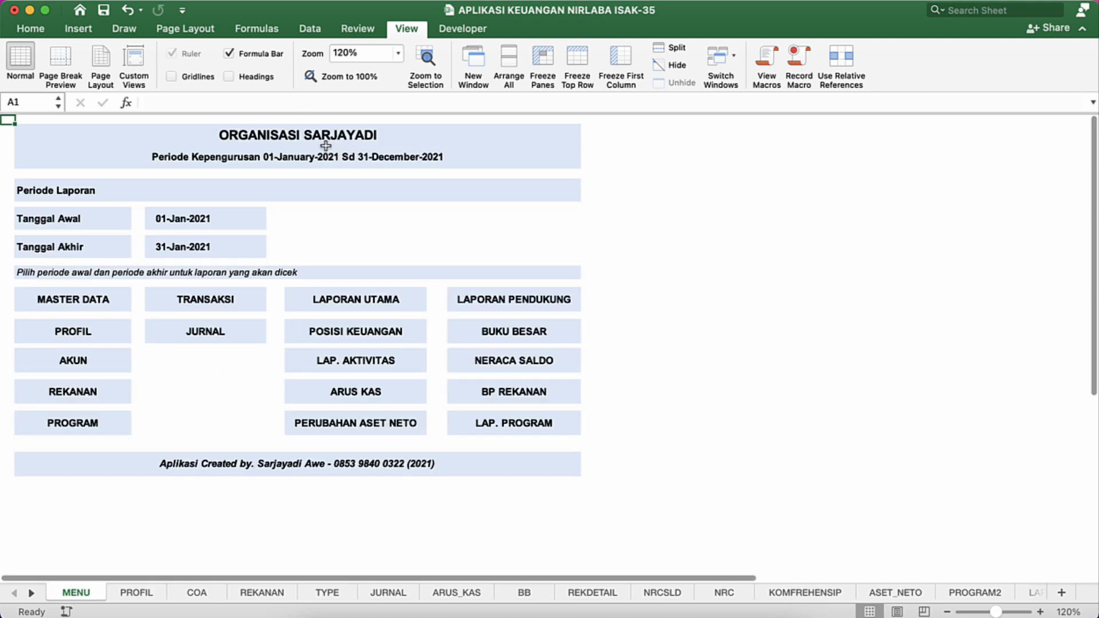
click(72, 339)
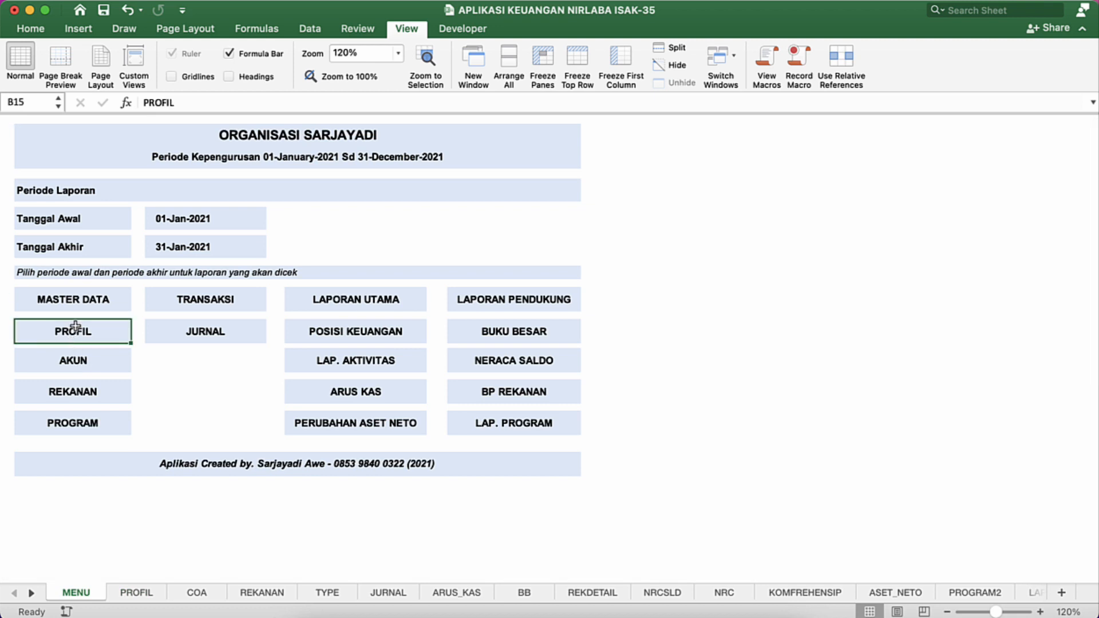
click(74, 330)
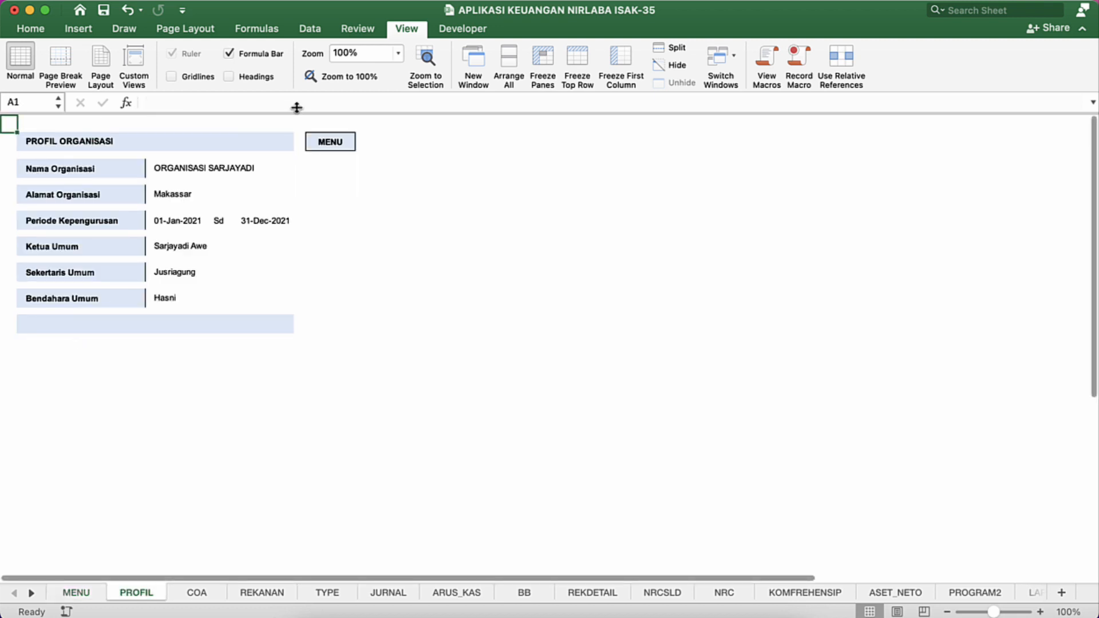
click(330, 146)
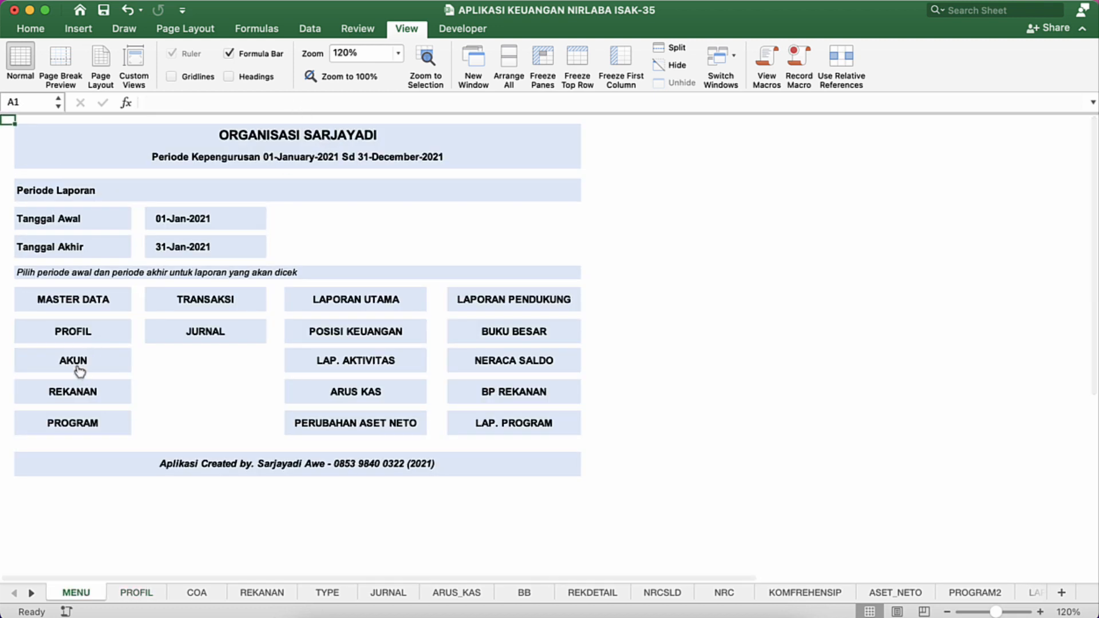
Step: Open the COA sheet through the AKUN link on the MENU sheet and look through the account list
click(79, 366)
click(164, 255)
click(207, 245)
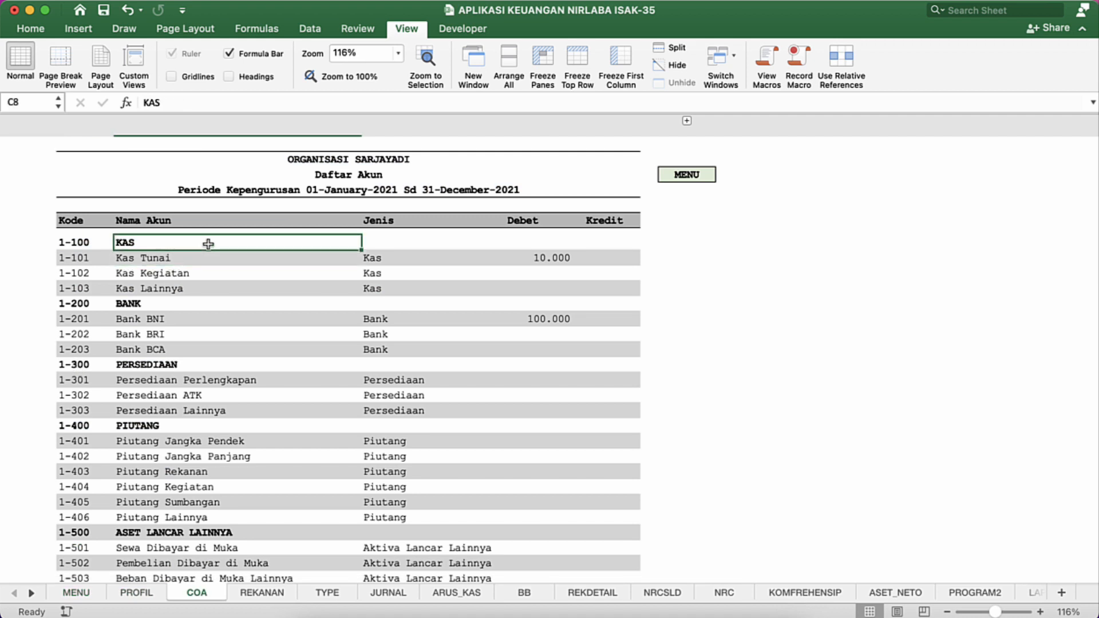
click(270, 261)
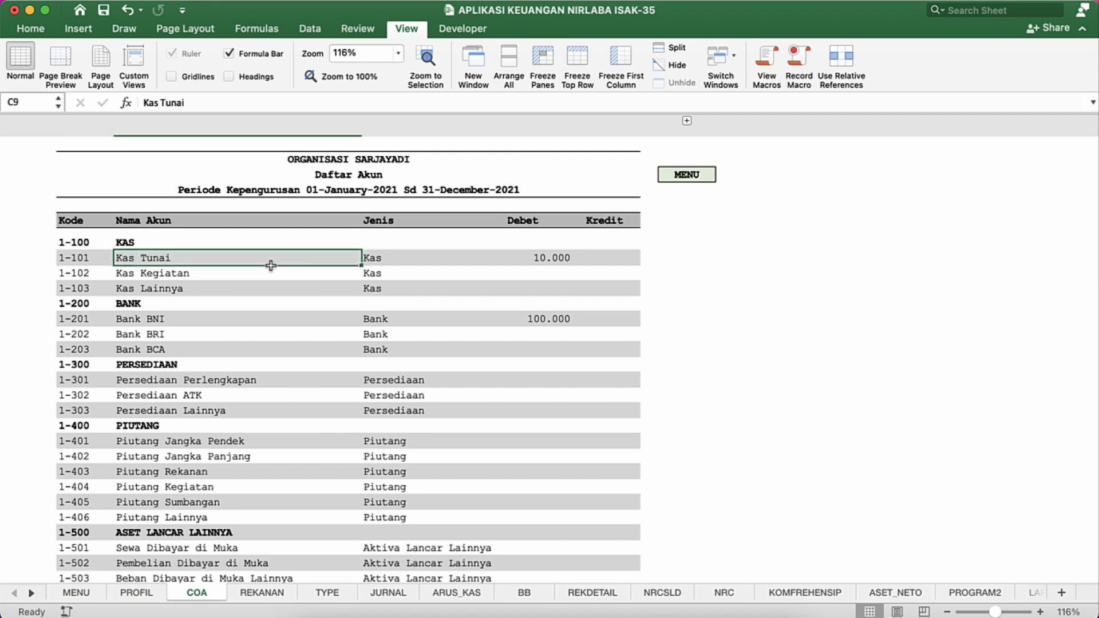
click(31, 29)
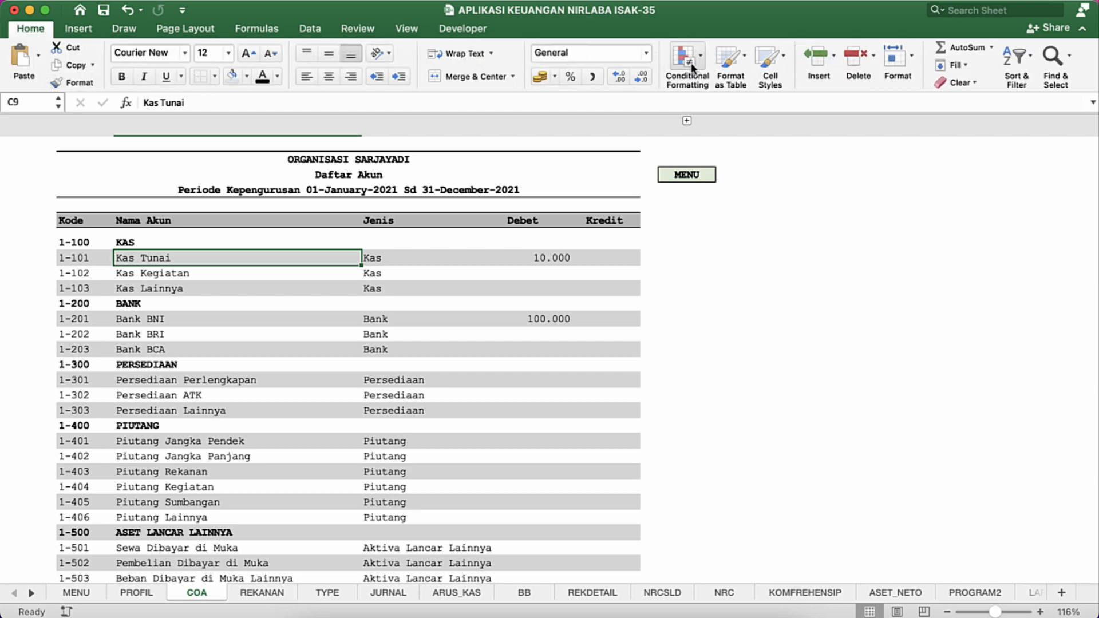
click(434, 293)
scroll(433, 295, down, 5)
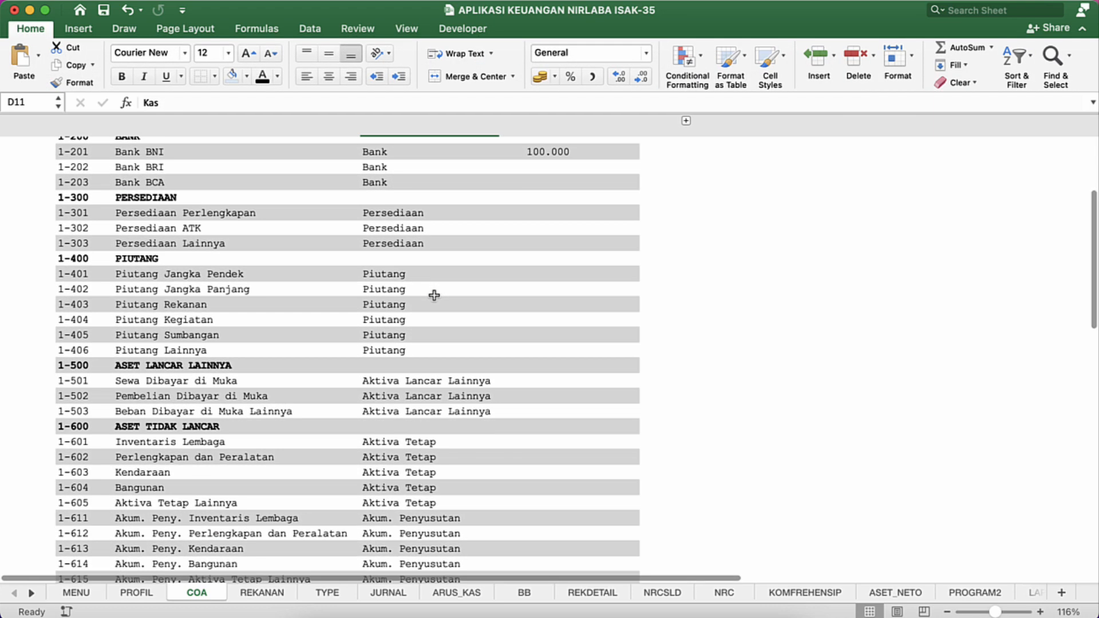
scroll(435, 293, down, 5)
scroll(436, 293, up, 10)
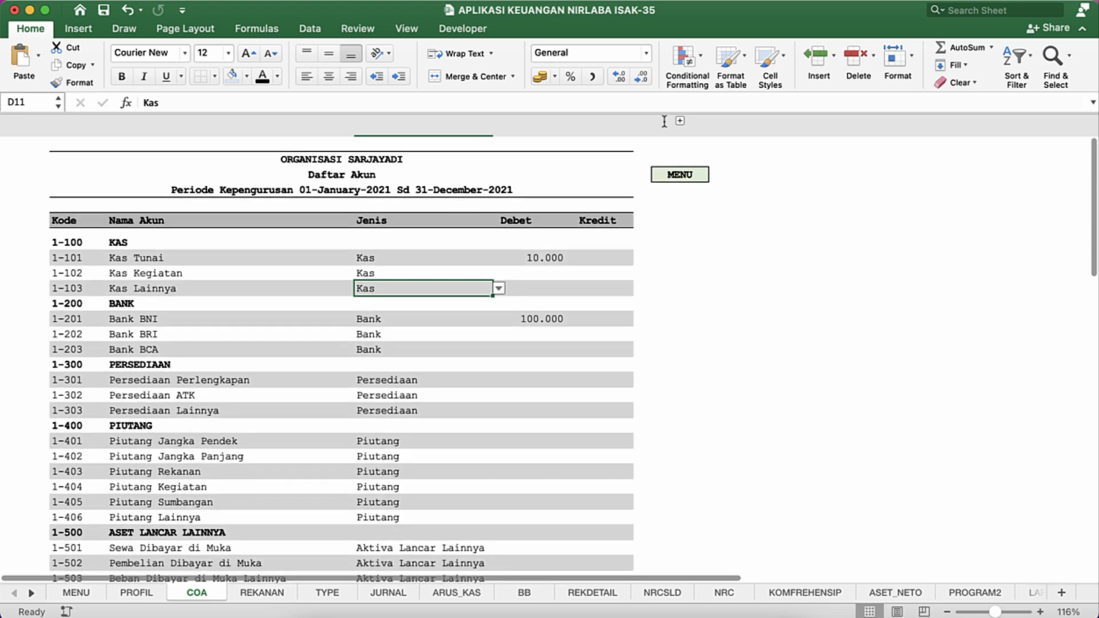
Step: Open the Conditional Formatting options for clearing rules on the COA sheet
click(695, 58)
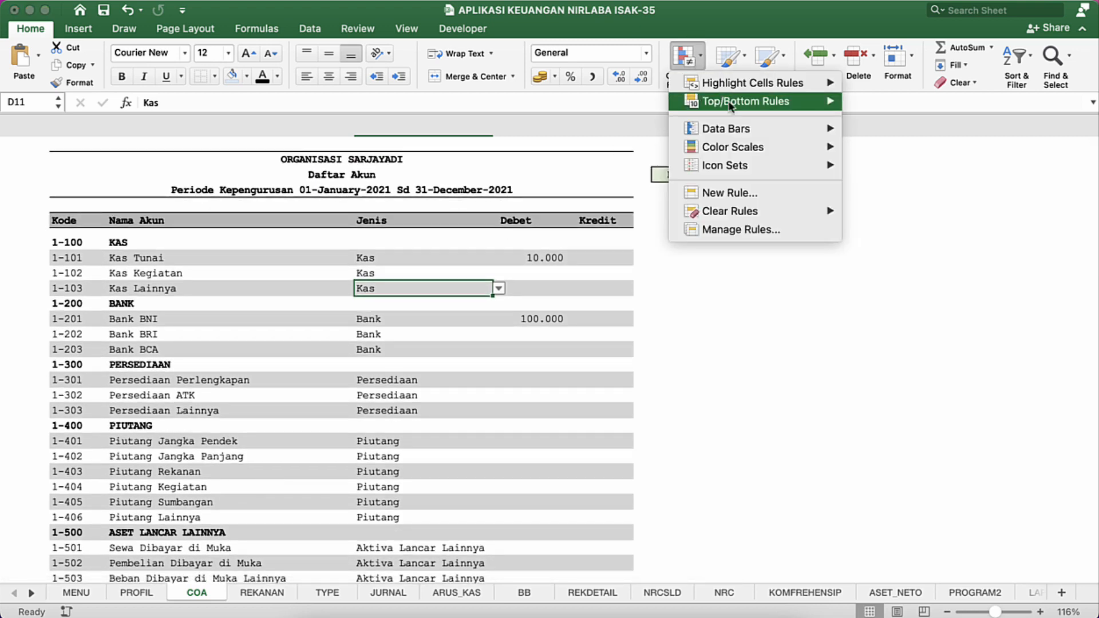
click(700, 57)
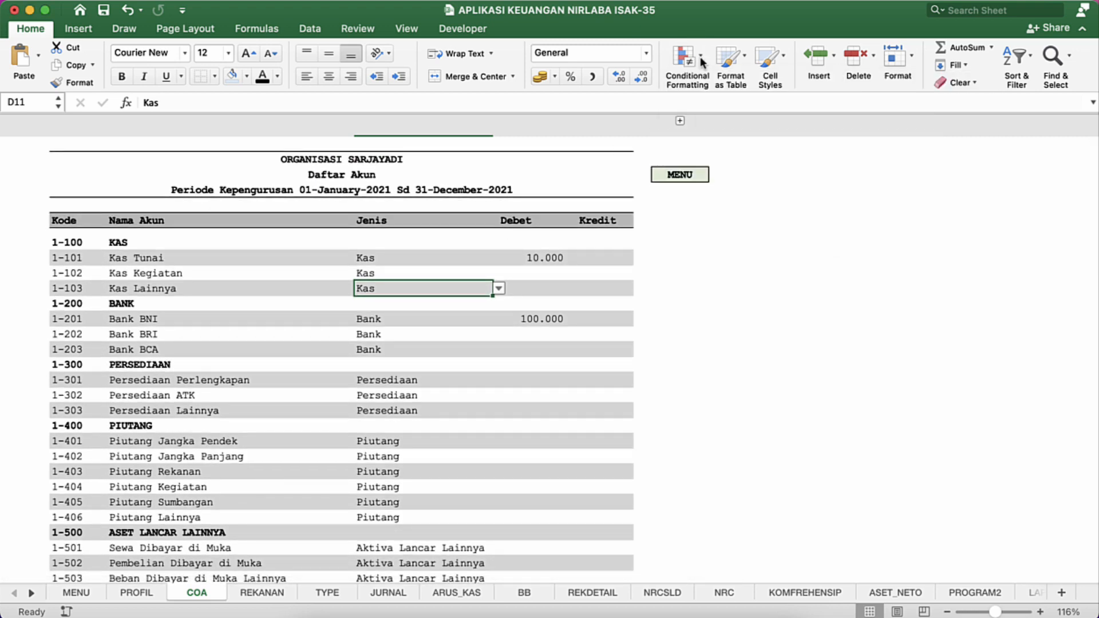
click(700, 56)
mouse_move(739, 220)
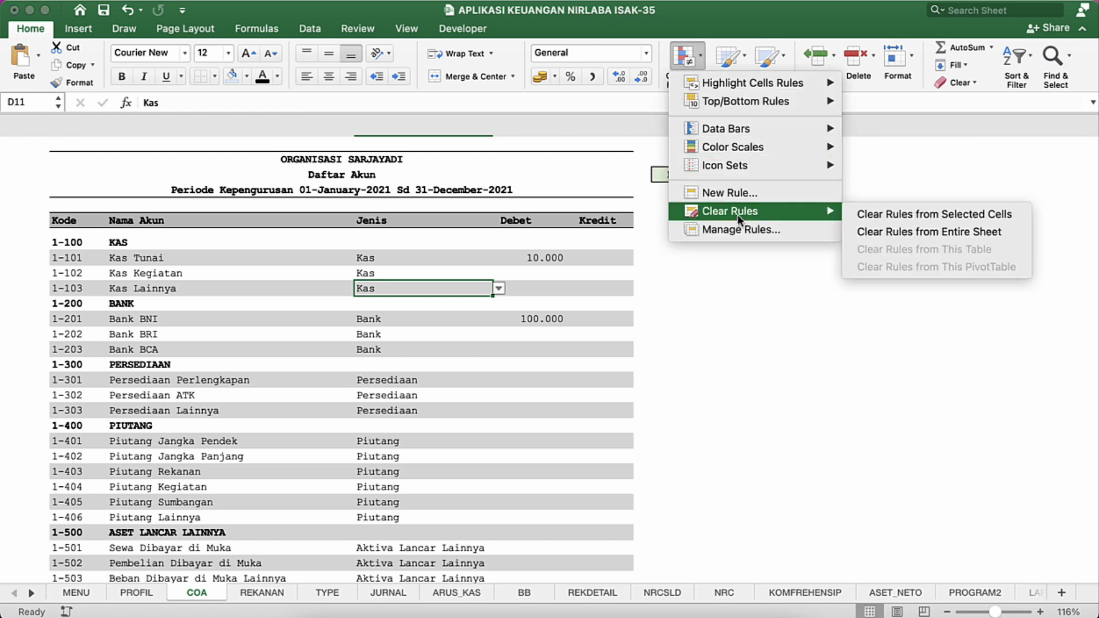
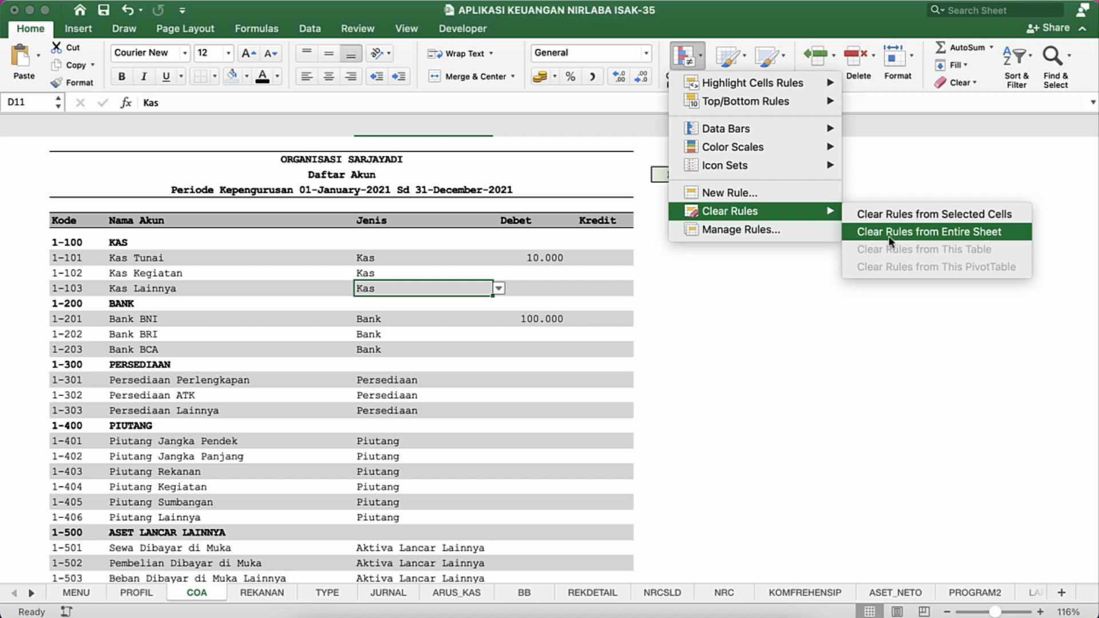
Step: Clear the conditional formatting rules from the entire COA sheet
click(888, 238)
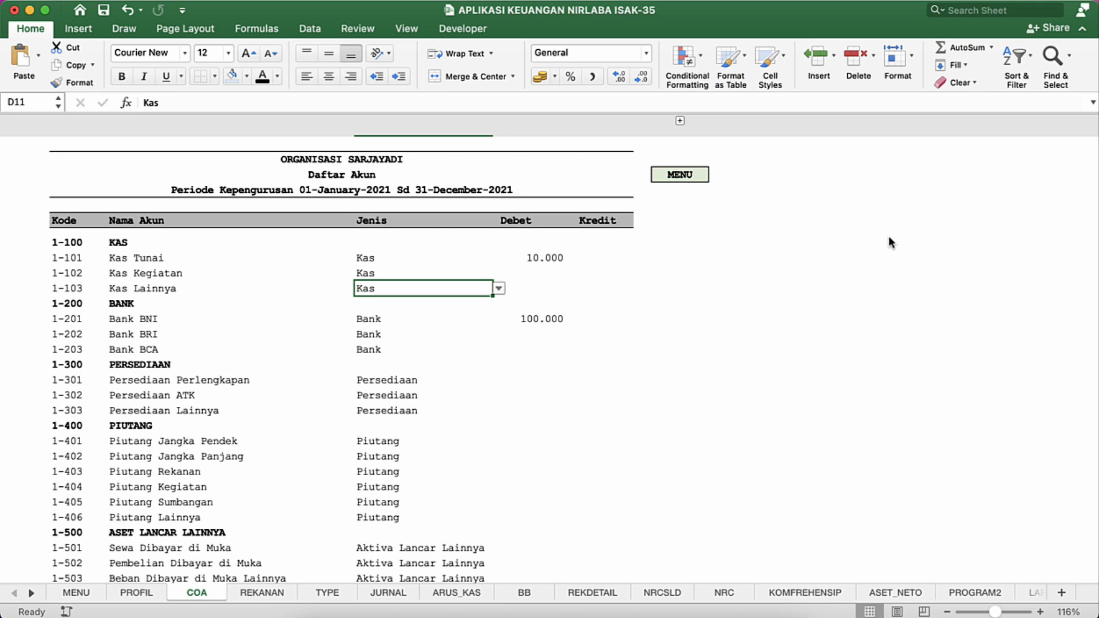
click(327, 364)
click(272, 318)
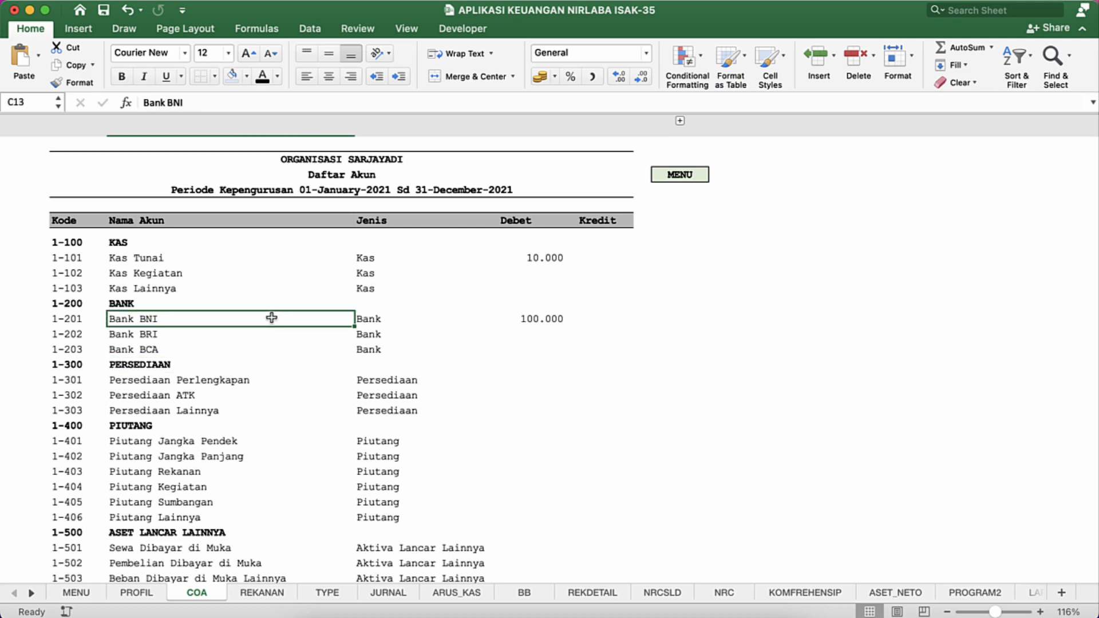
Step: Switch to the MODIFIKASI workbook, go to MENU, open COA through the AKUN link and examine the layout of its account list
key(ctrl+Down)
click(650, 298)
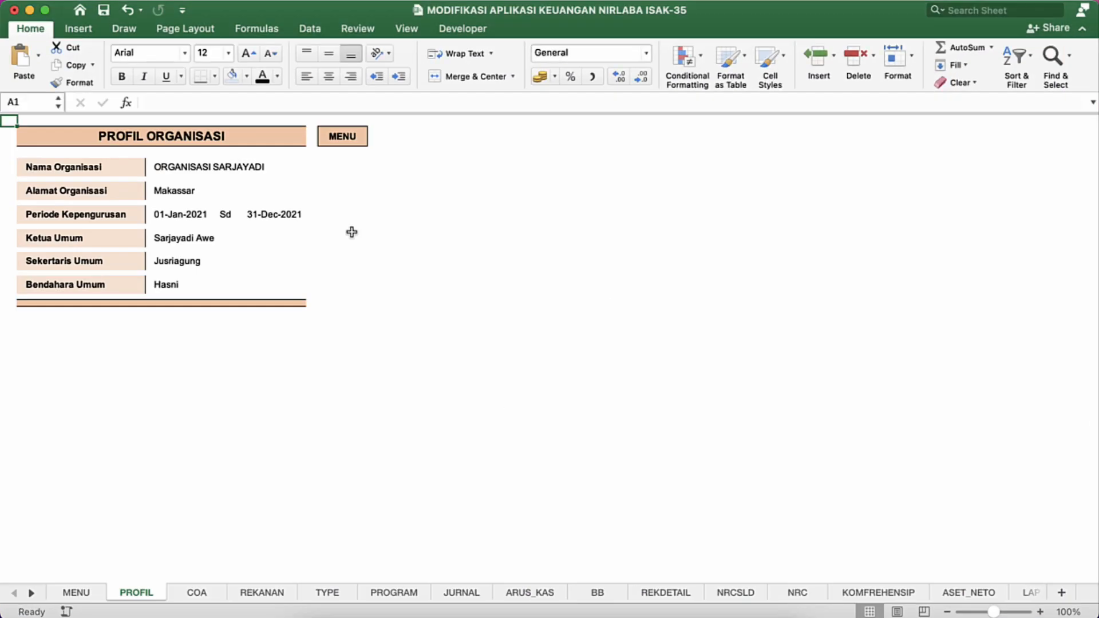
click(337, 139)
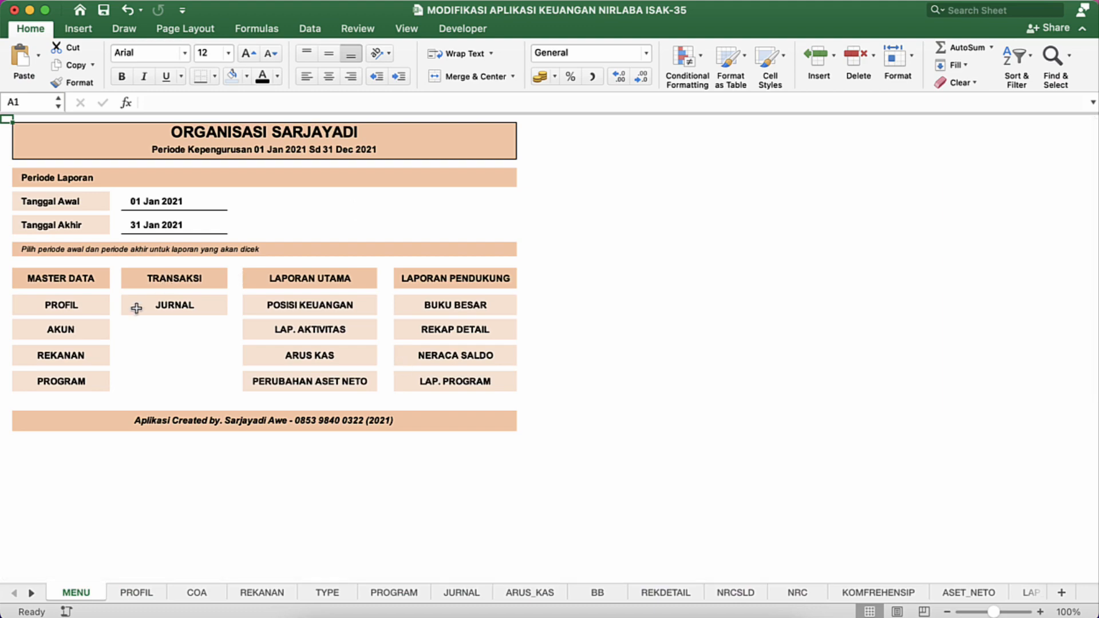
click(73, 336)
click(235, 301)
scroll(235, 302, down, 15)
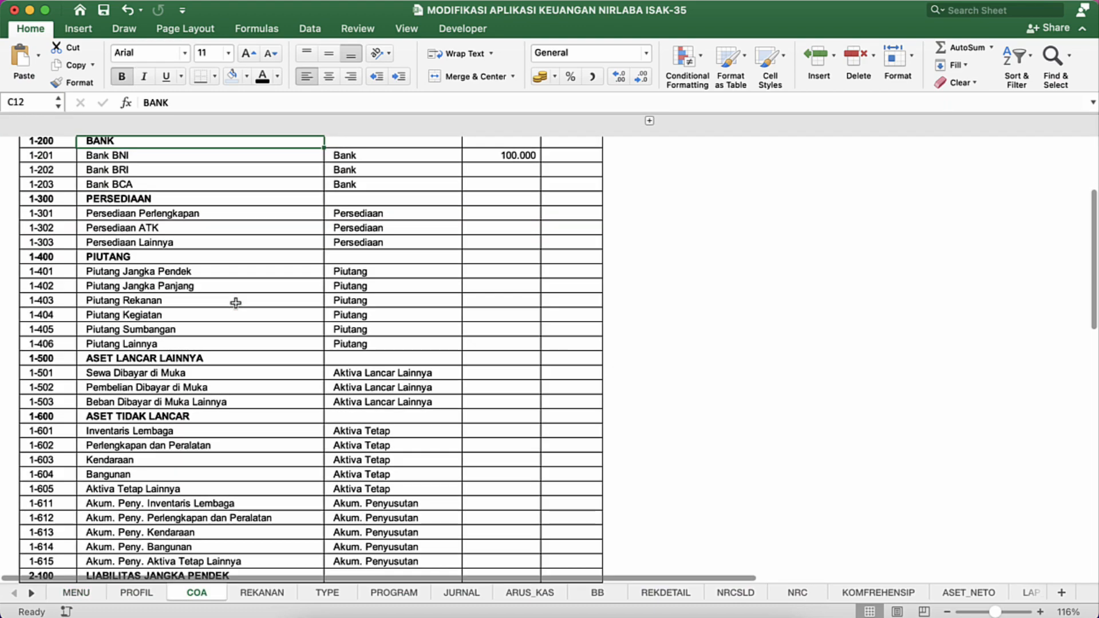
scroll(235, 301, down, 5)
scroll(236, 302, up, 20)
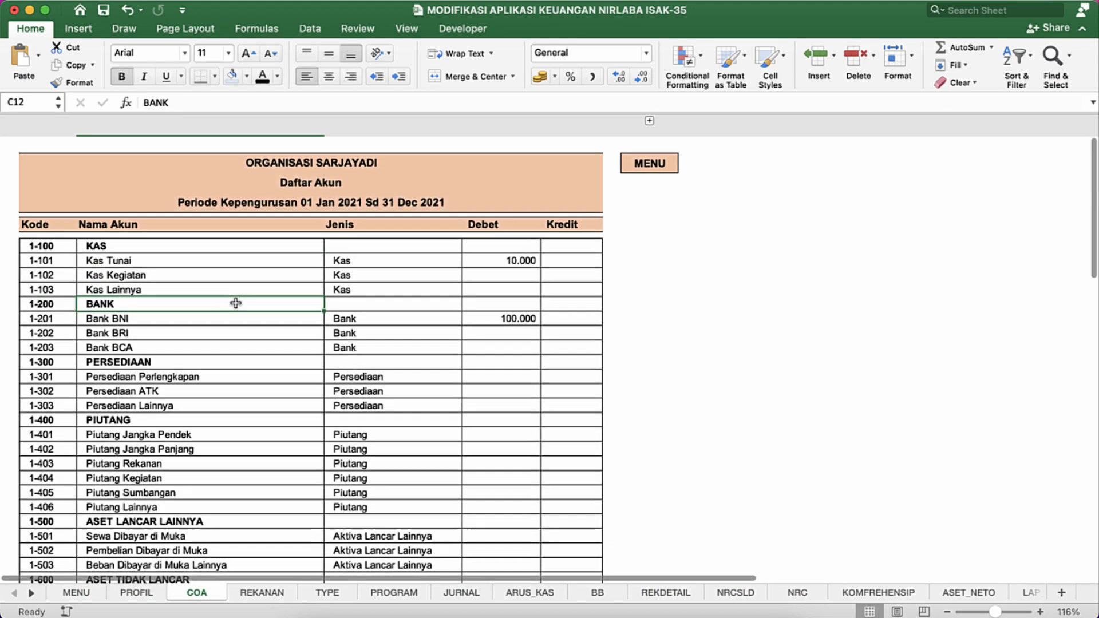
scroll(279, 345, down, 3)
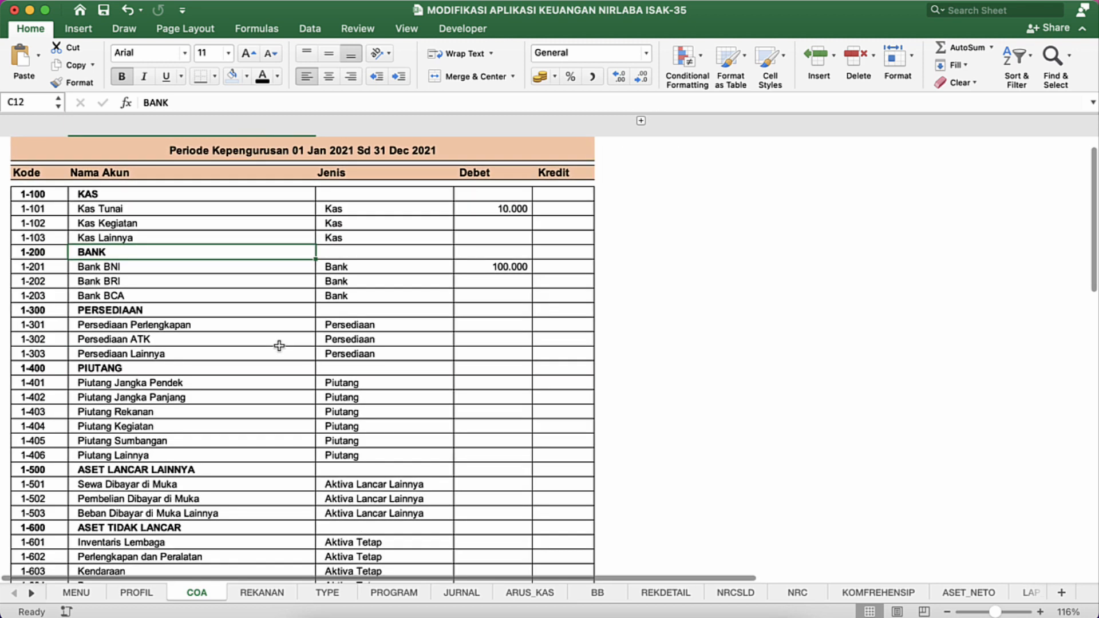
Step: Preview the modified COA sheet's printout scaled to 1 page wide by 1 page tall, and cancel printing
key(super+p)
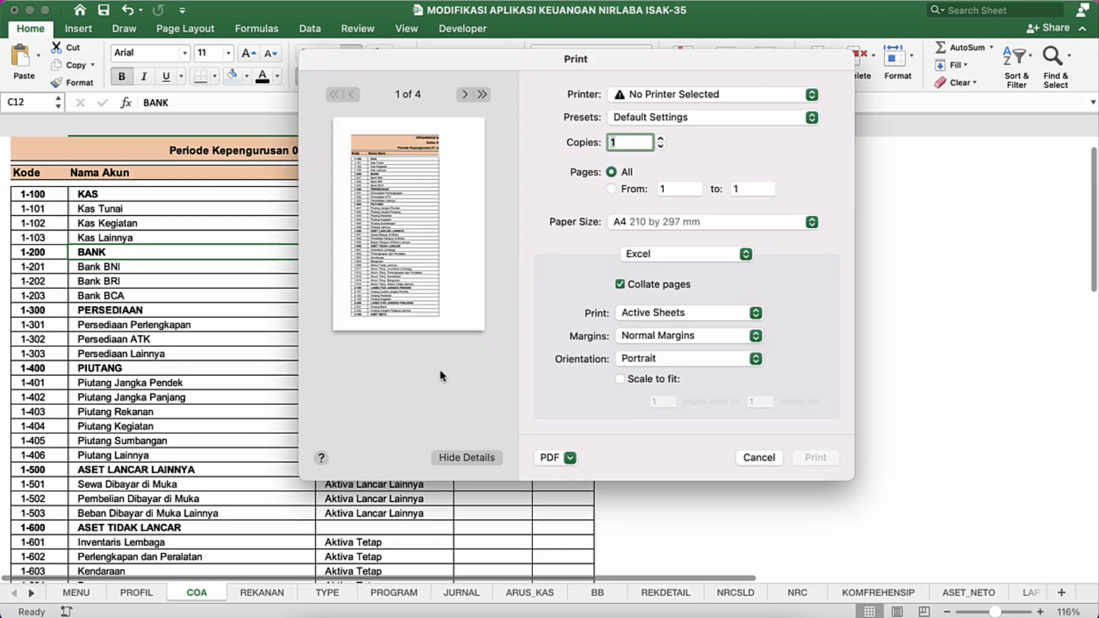
click(650, 379)
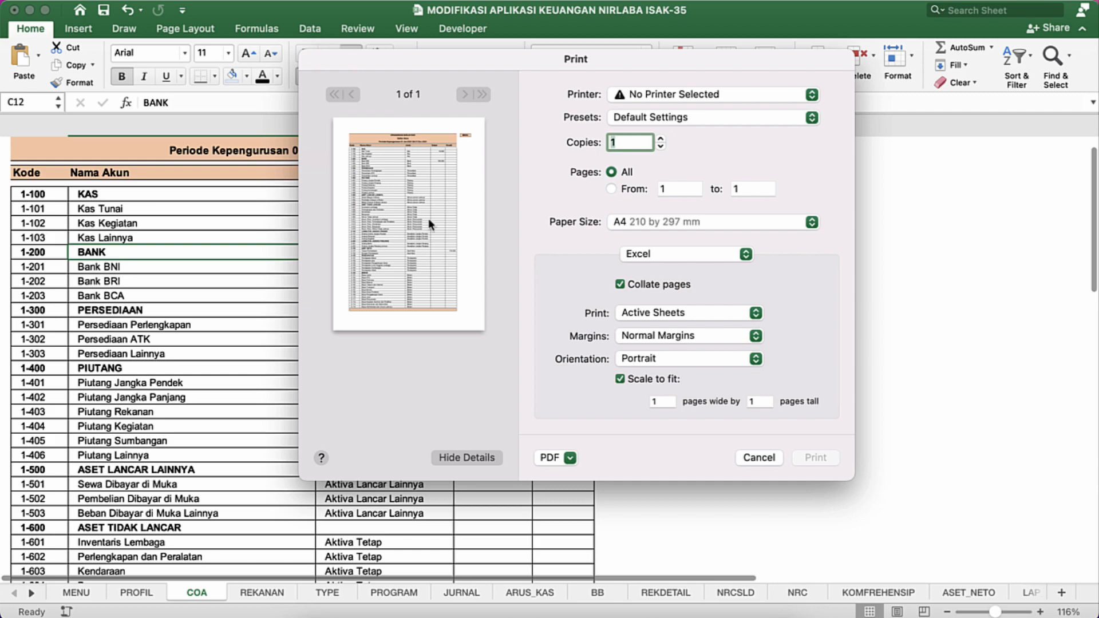
click(761, 458)
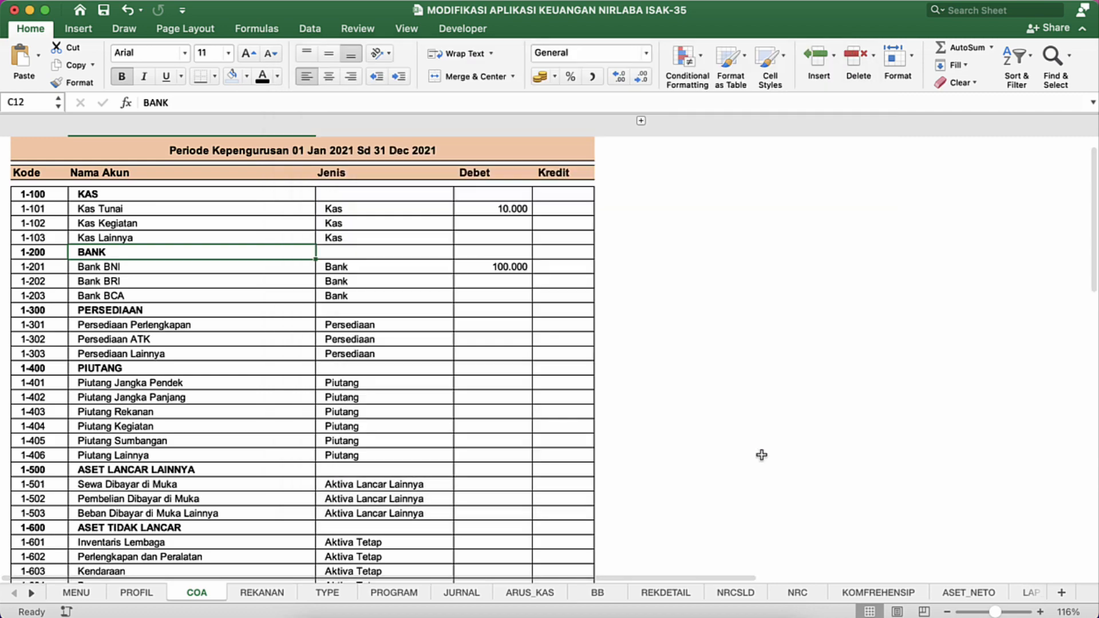
Step: Return to the APLIKASI KEUANGAN NIRLABA ISAK-35 workbook and set the whole COA sheet's font to Arial, size 11
key(ctrl+Down)
click(674, 356)
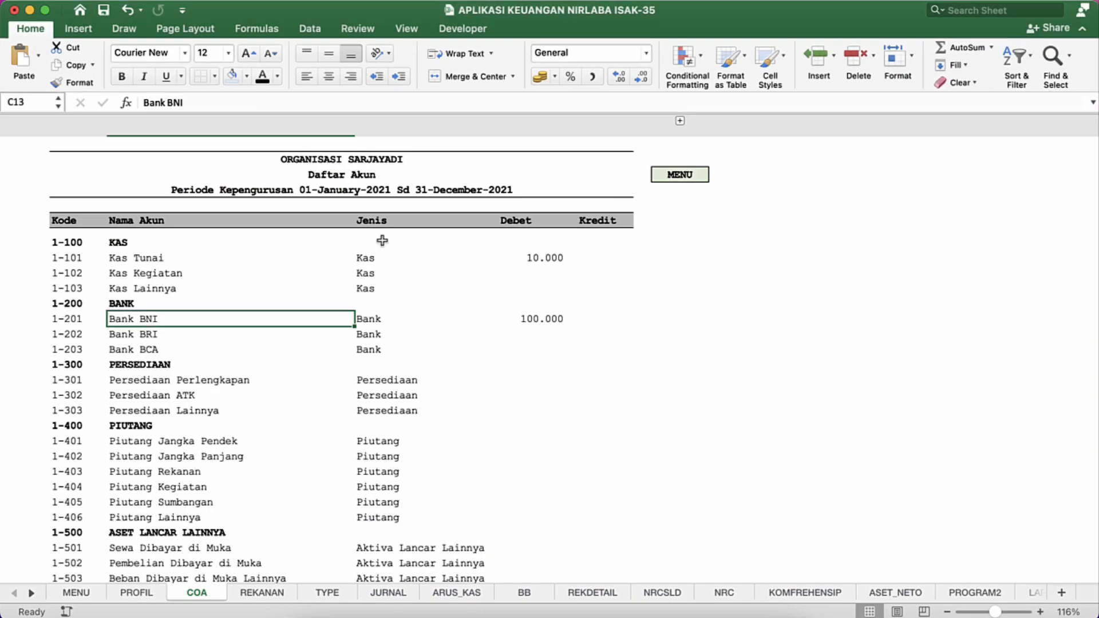
key(super+a)
key(super+a)
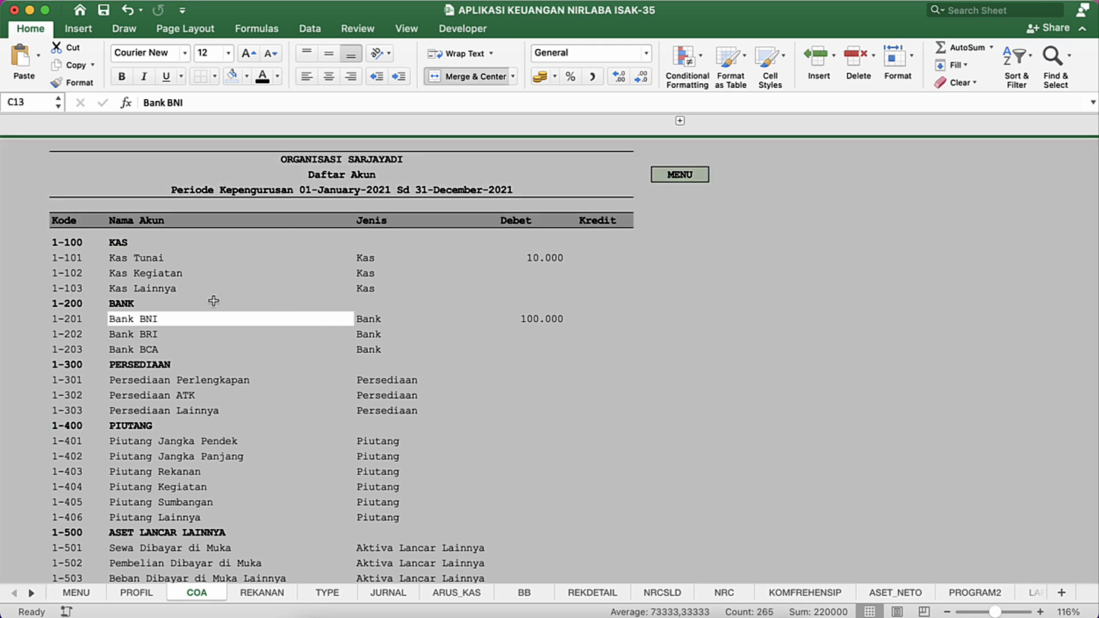
click(186, 53)
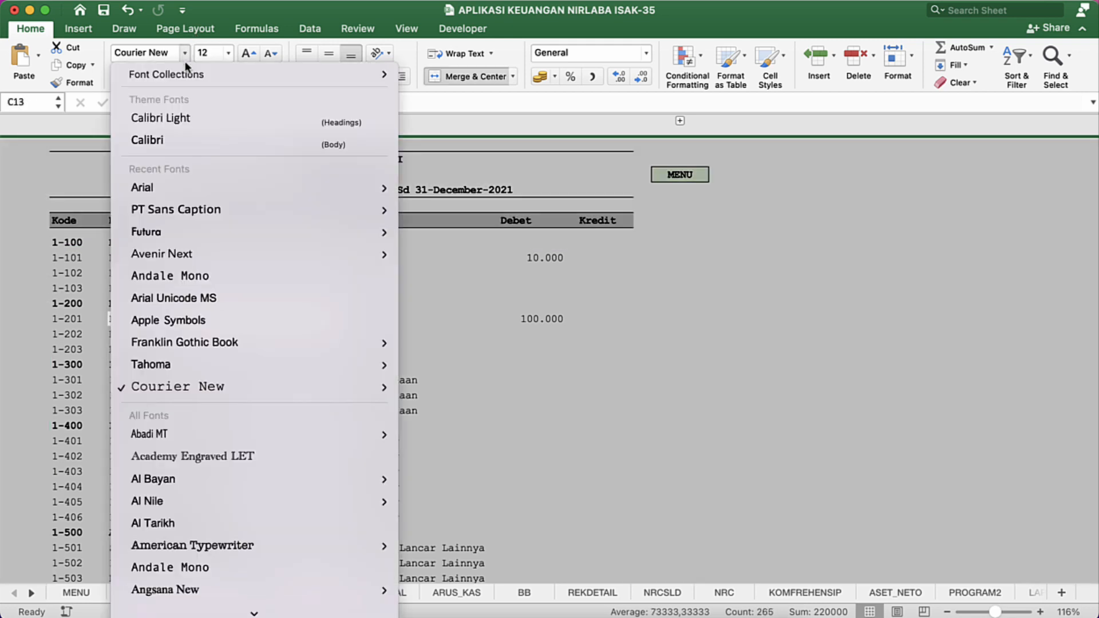
click(170, 189)
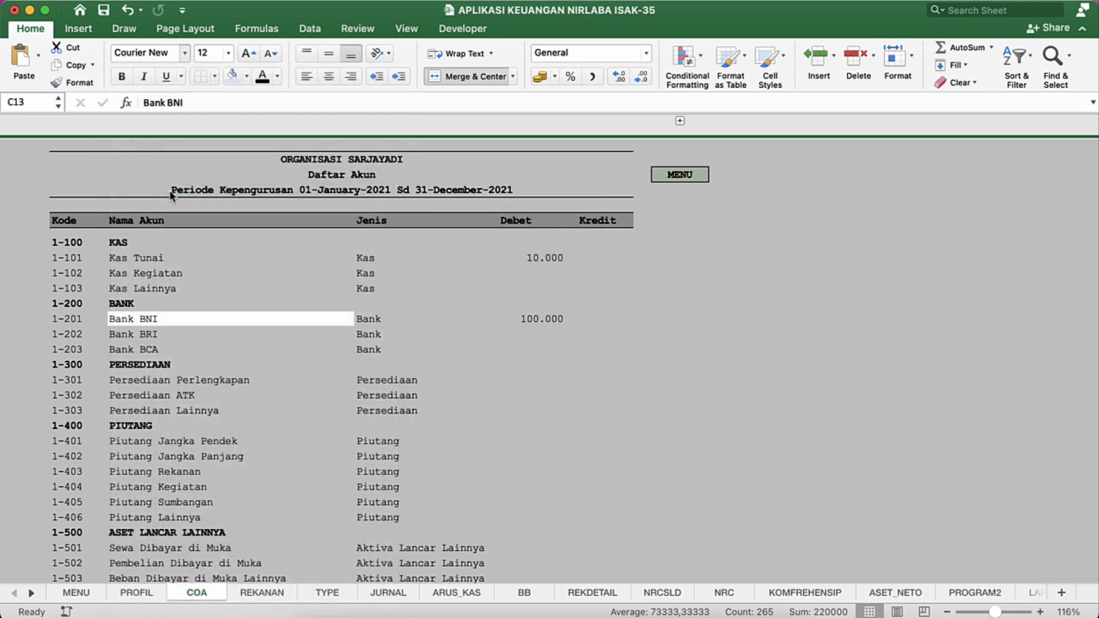
click(269, 55)
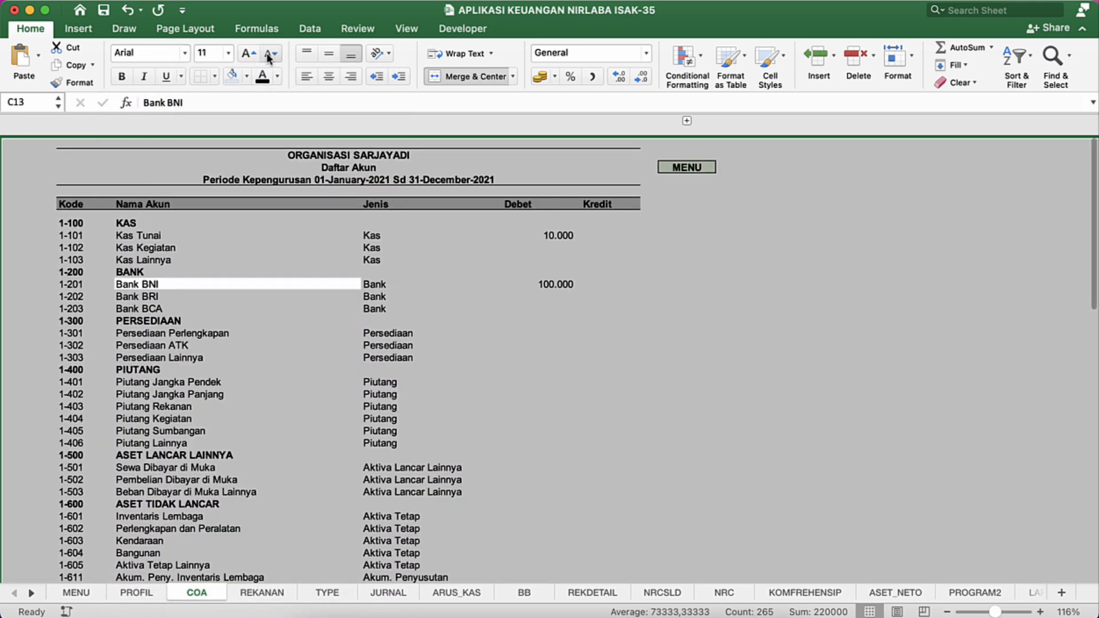
click(295, 159)
click(255, 215)
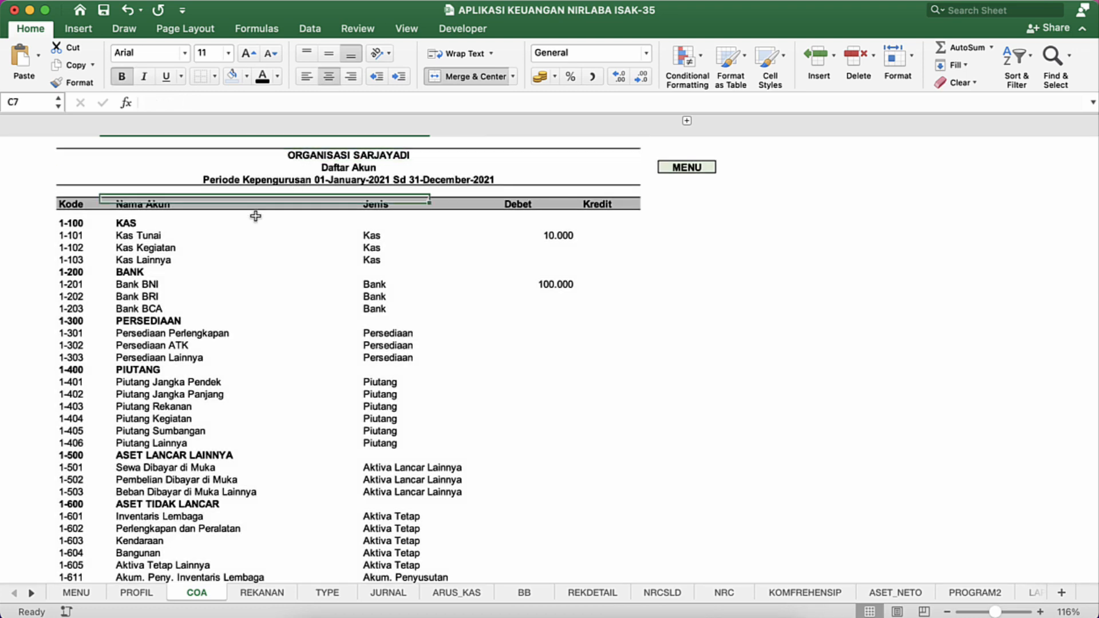
click(243, 253)
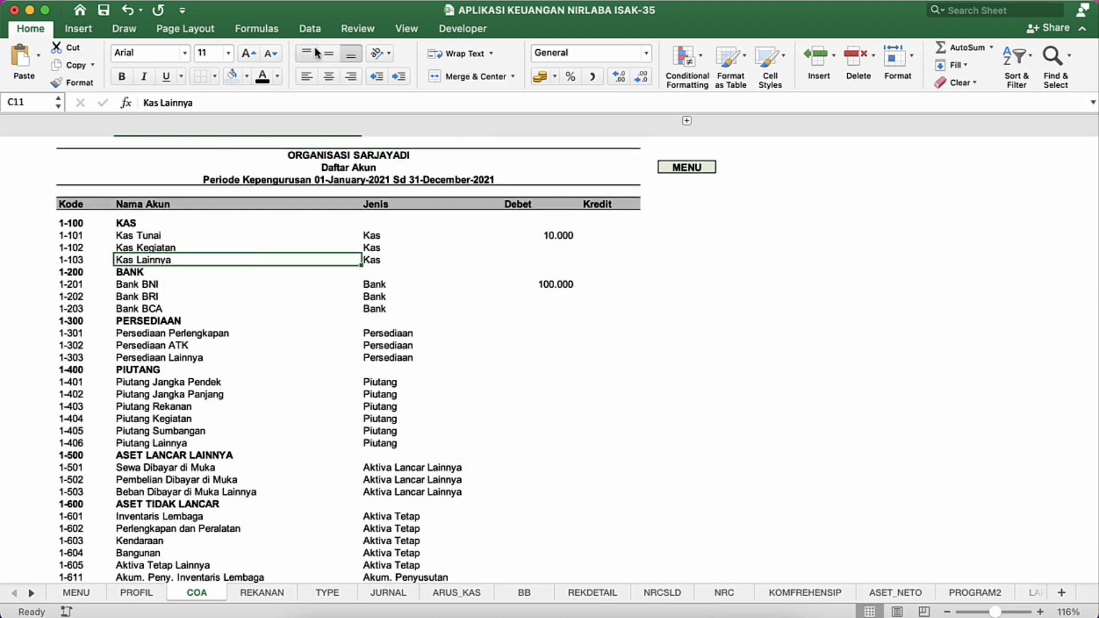
Step: Show the row and column headings and increase the height of all rows on the COA sheet uniformly
click(404, 30)
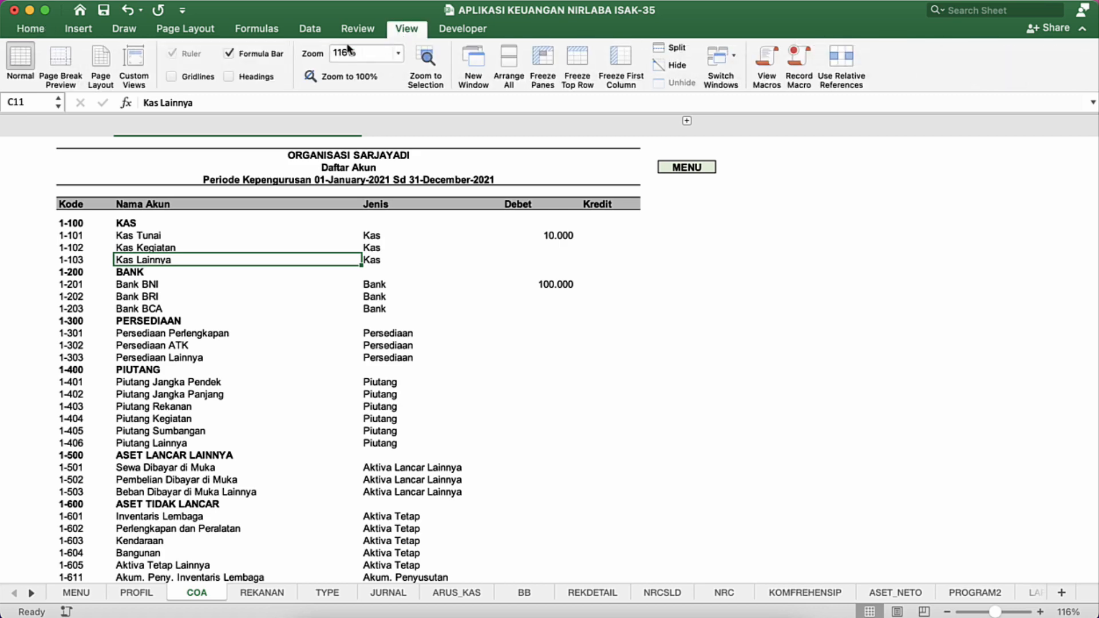
click(232, 76)
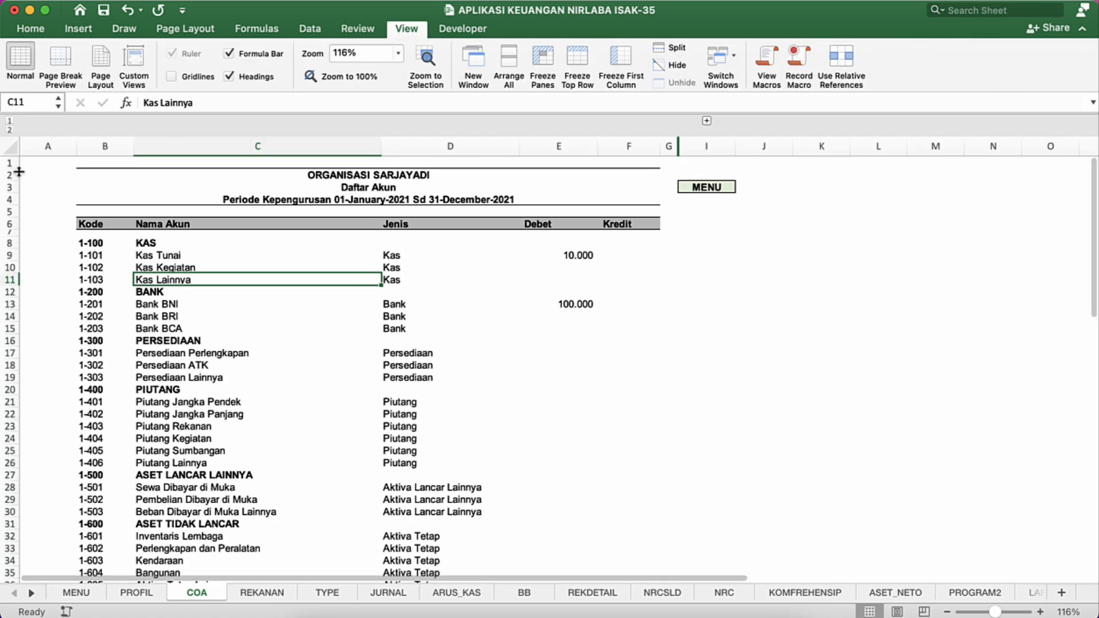
click(11, 146)
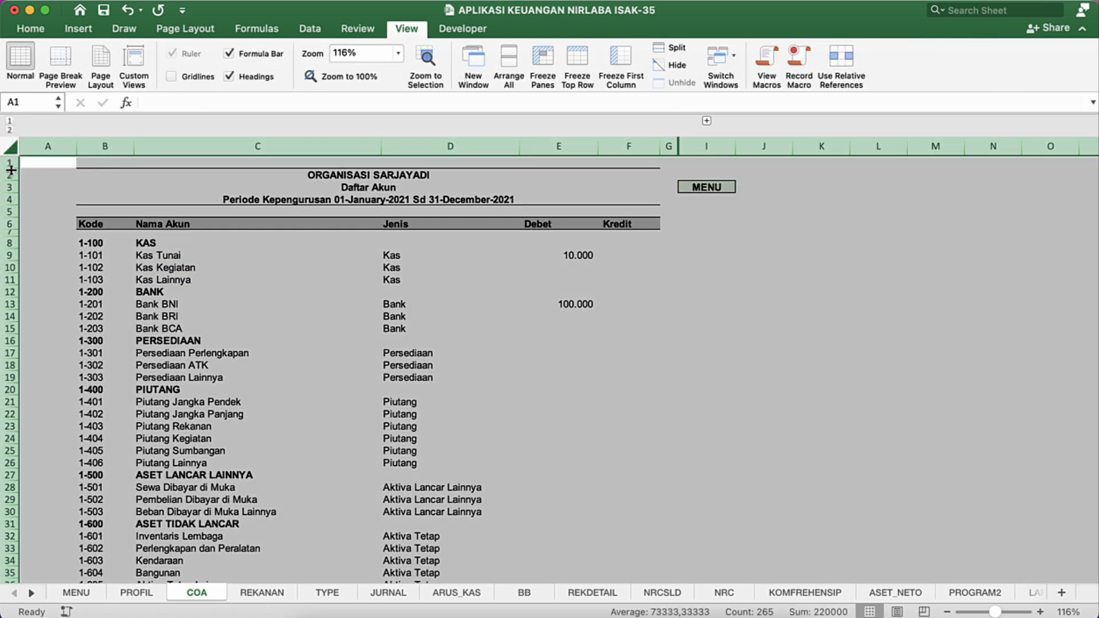
drag(10, 170, 10, 179)
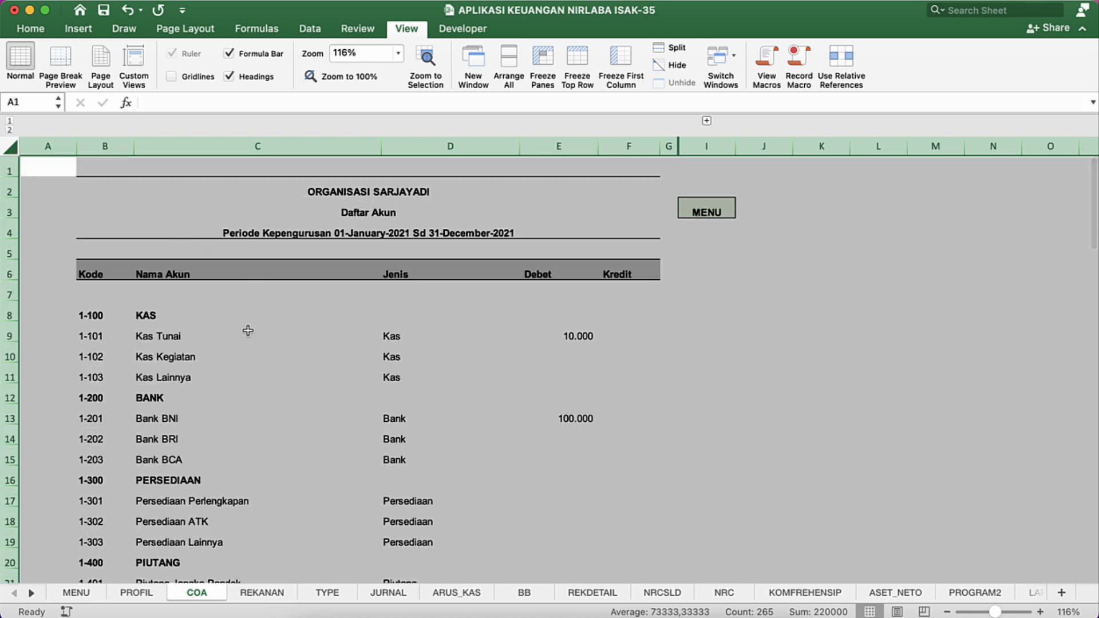
Step: Apply outside borders around the merged title block in rows 2 to 4
click(359, 217)
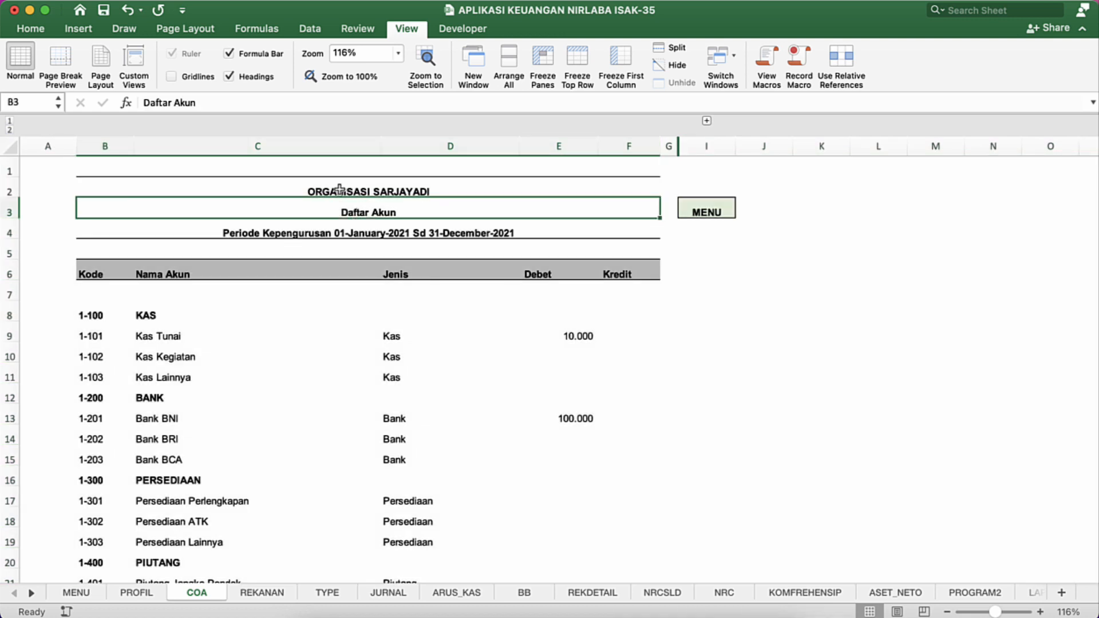
click(337, 190)
key(shift+Down)
key(shift+Down)
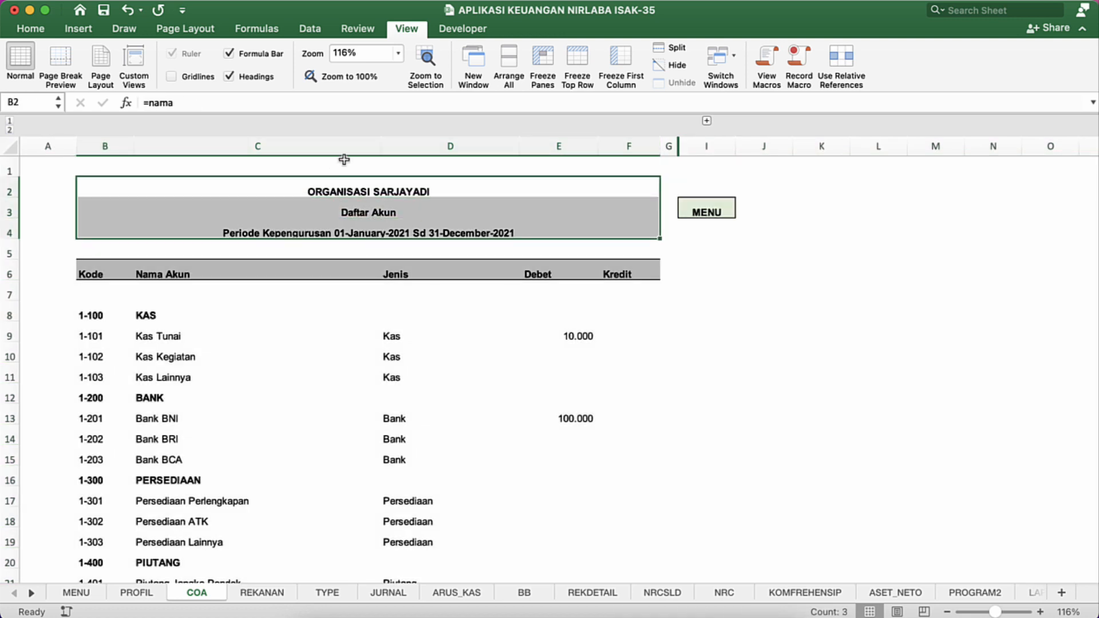
click(40, 30)
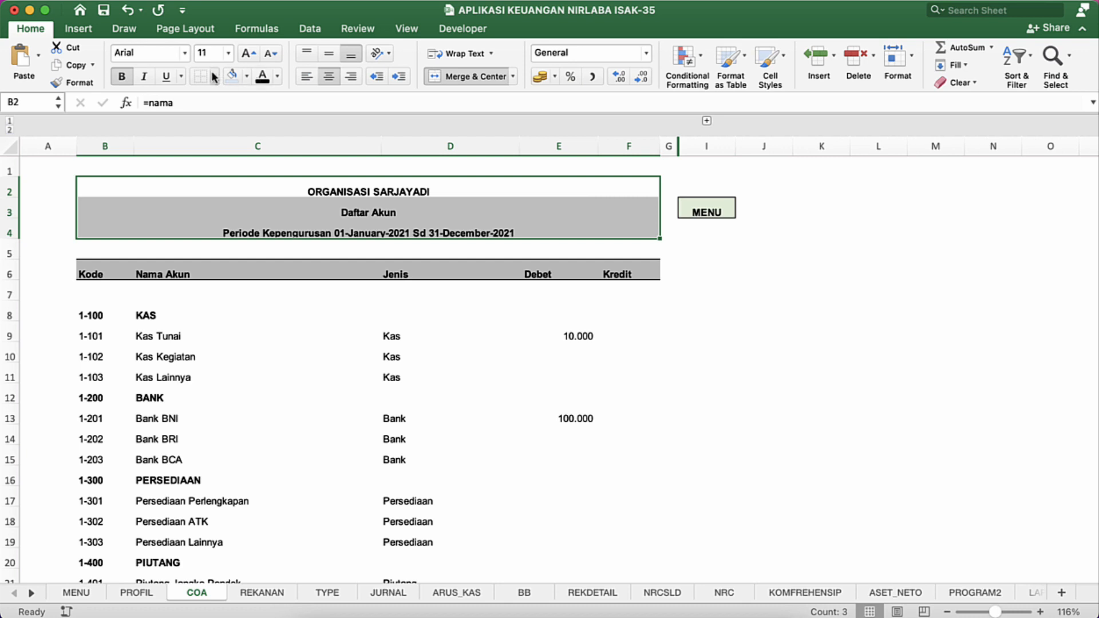
click(213, 76)
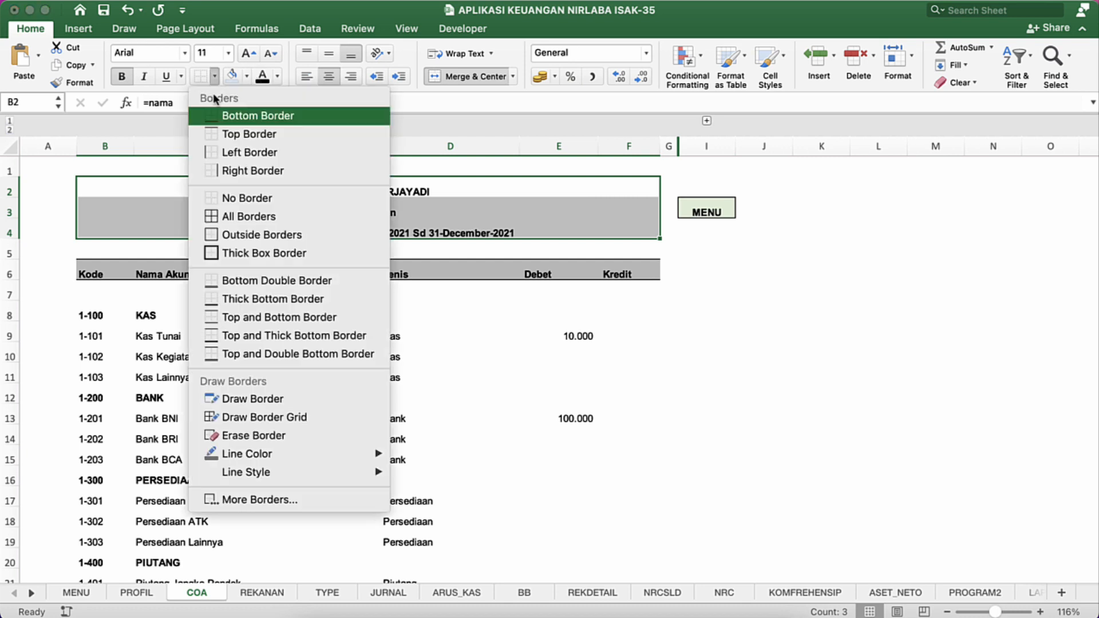
click(245, 235)
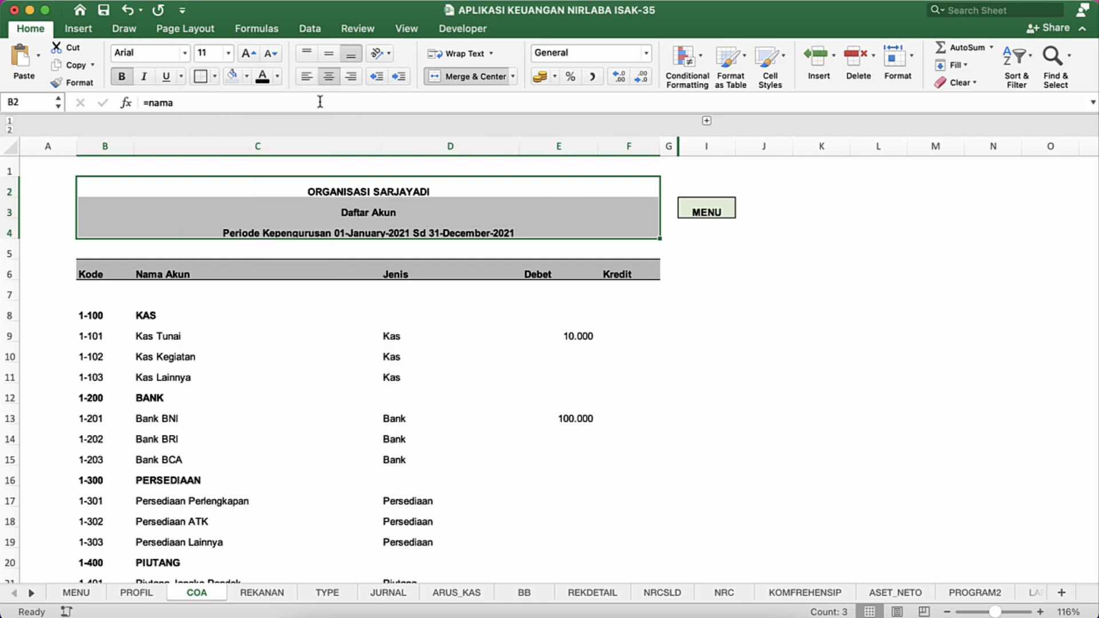
Step: Middle-align the title block vertically, and apply the same vertical alignment to the entire COA sheet
click(322, 53)
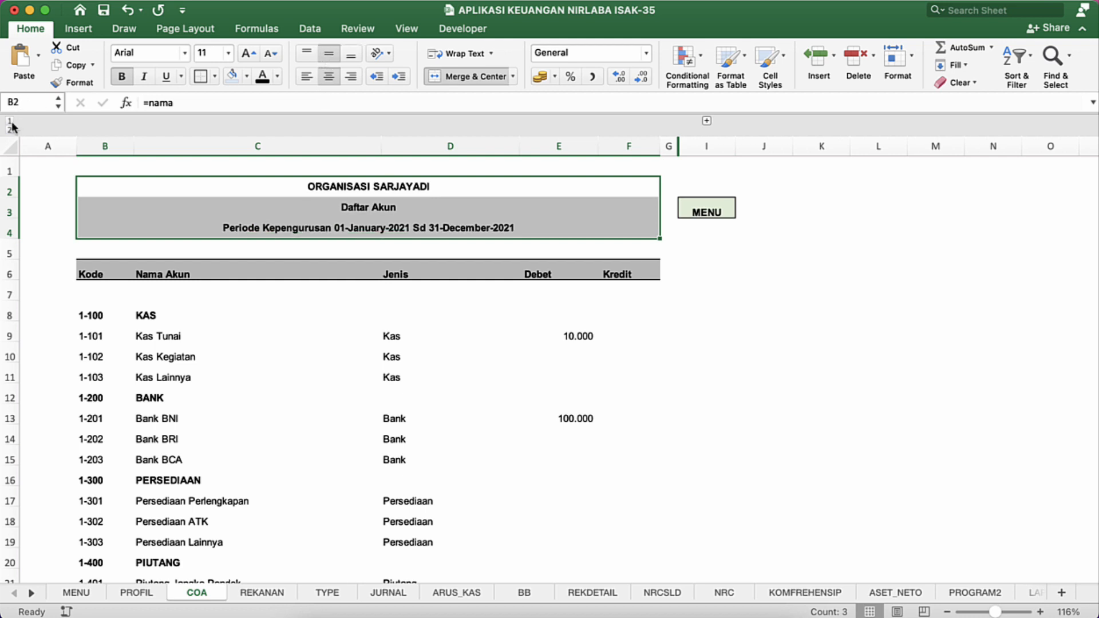
click(11, 147)
click(327, 53)
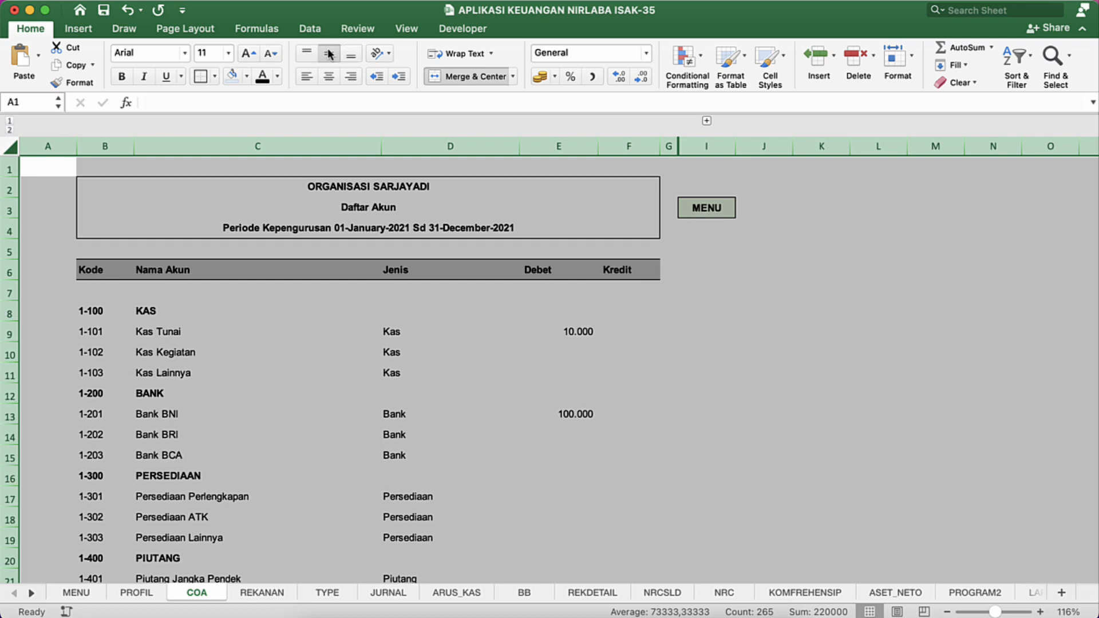
click(342, 296)
click(95, 269)
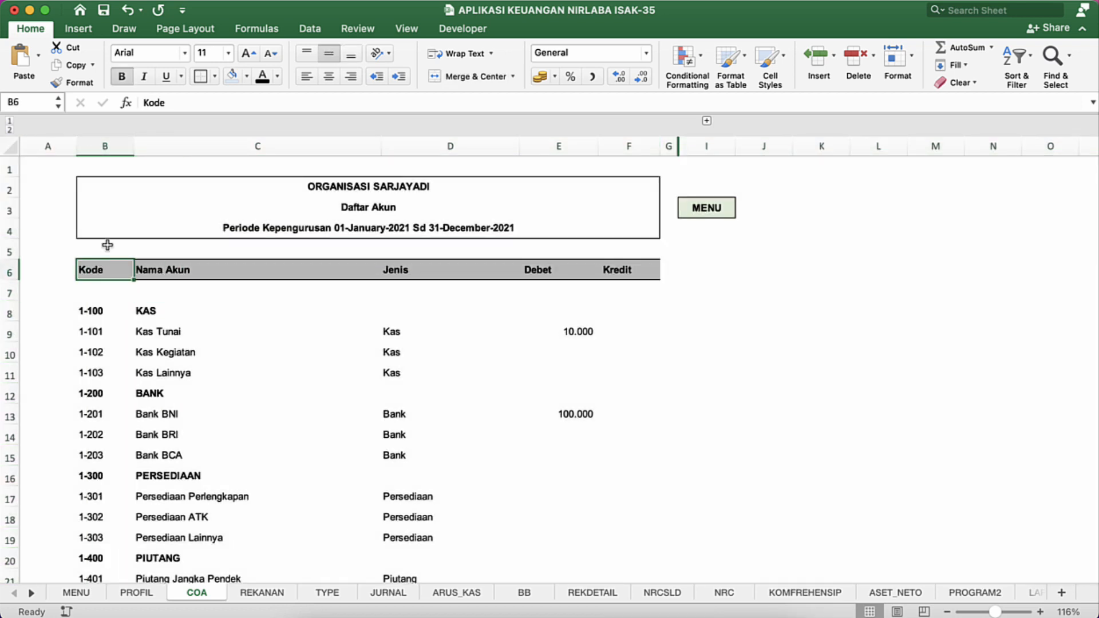
Step: Fill the three-row title block in rows 2 to 4 with light blue
click(111, 191)
key(shift+Down)
key(shift+Down)
key(shift+Down)
key(shift+Up)
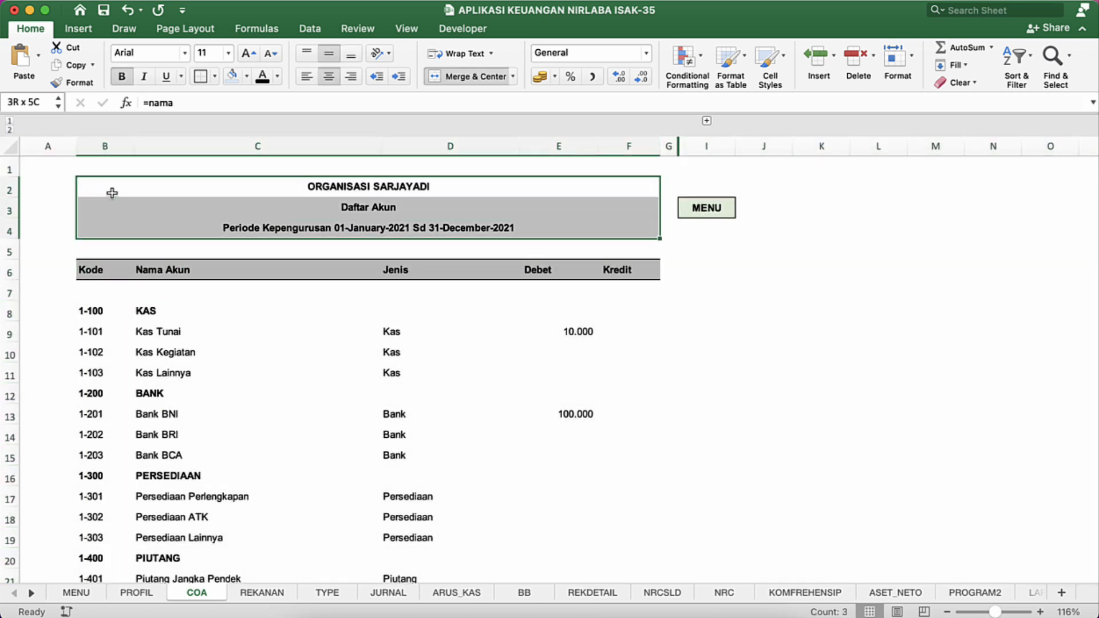
click(233, 77)
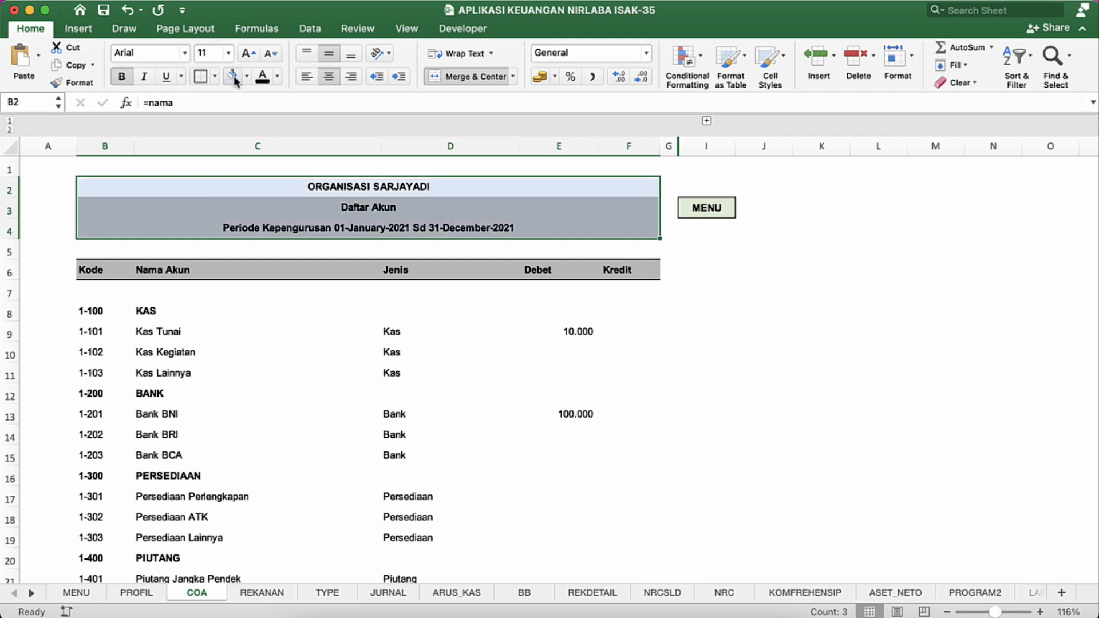
click(172, 302)
Step: Reduce blank row 5 to a height of 10.00 and shrink blank row 7 to a narrow gap
drag(14, 261, 14, 246)
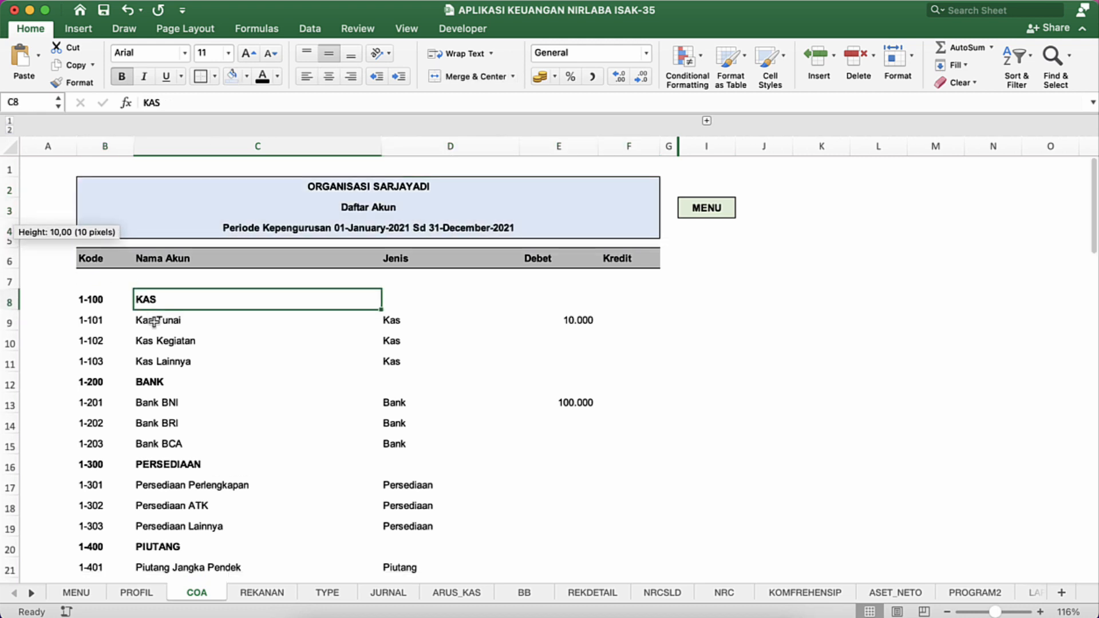
click(83, 284)
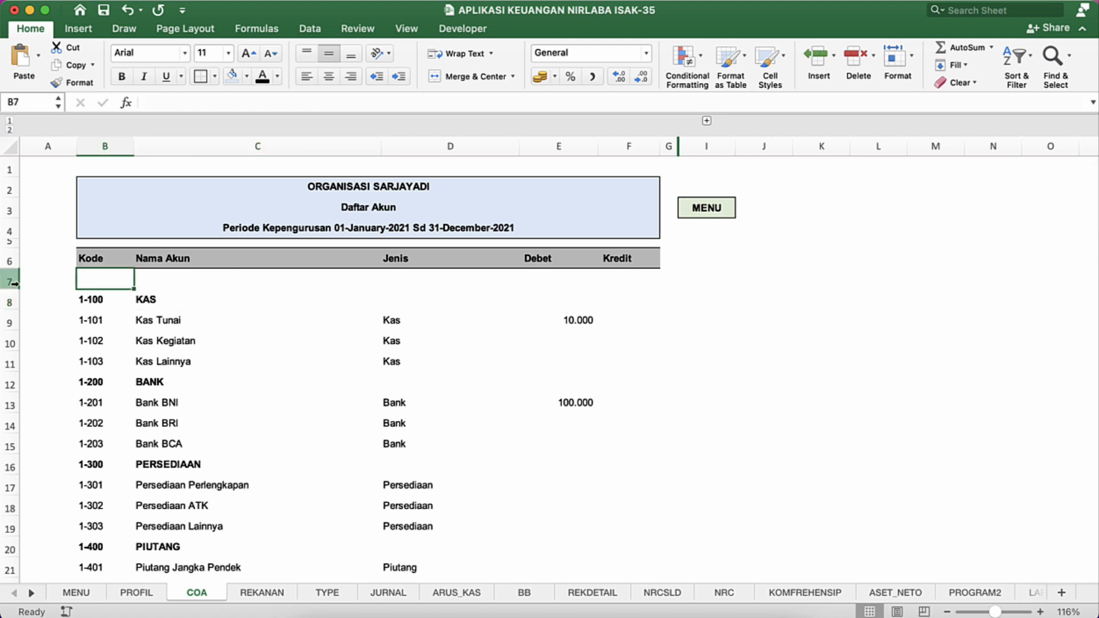
drag(11, 290, 11, 278)
click(150, 348)
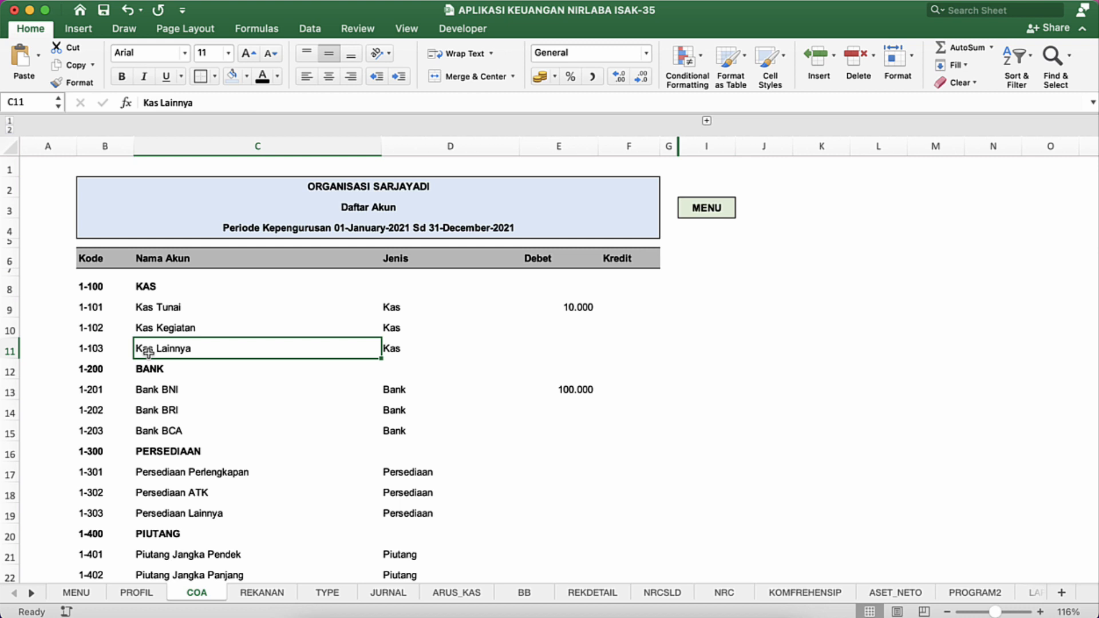
Step: Apply all borders to the account list from row 8 to row 73 across columns B to F
click(95, 276)
key(Down)
key(shift+Right)
key(shift+Right)
key(shift+Right)
key(shift+Right)
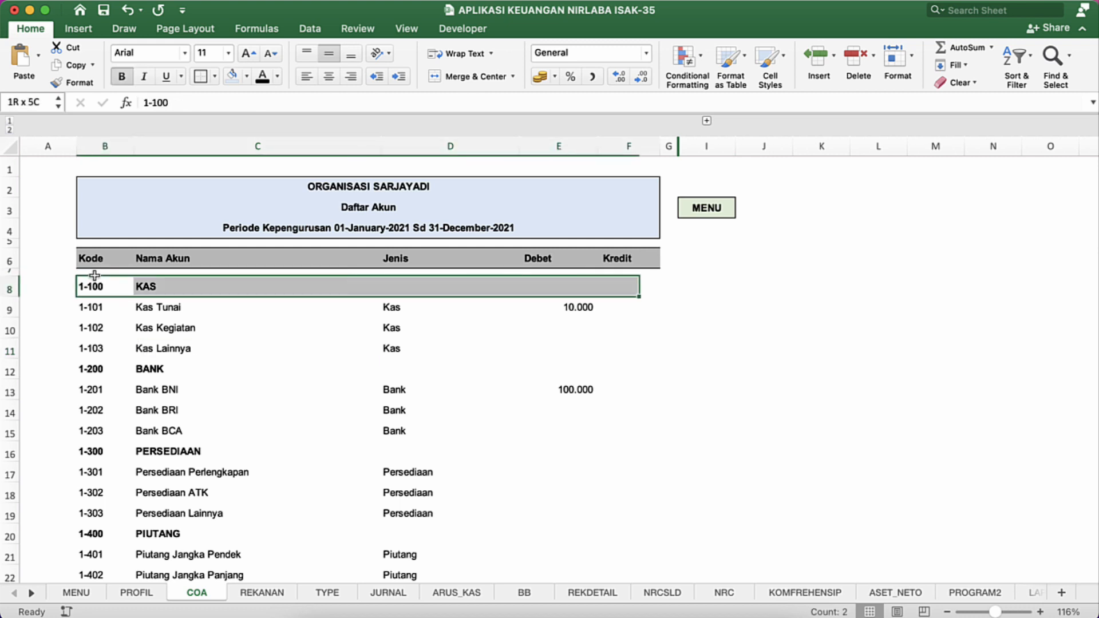
key(ctrl+shift+Down)
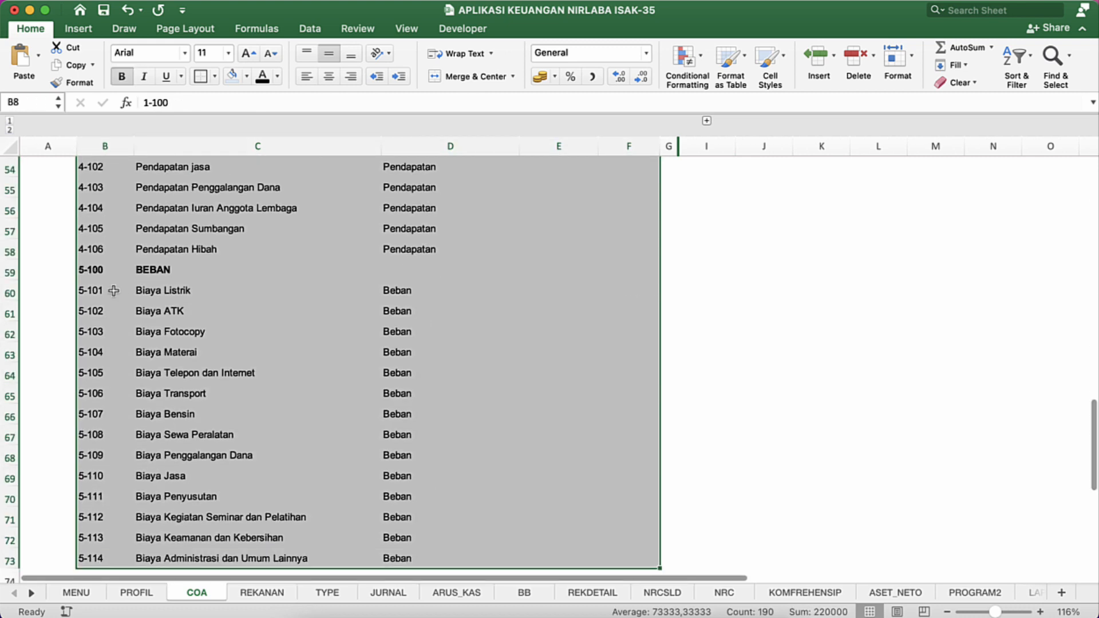
scroll(114, 291, down, 3)
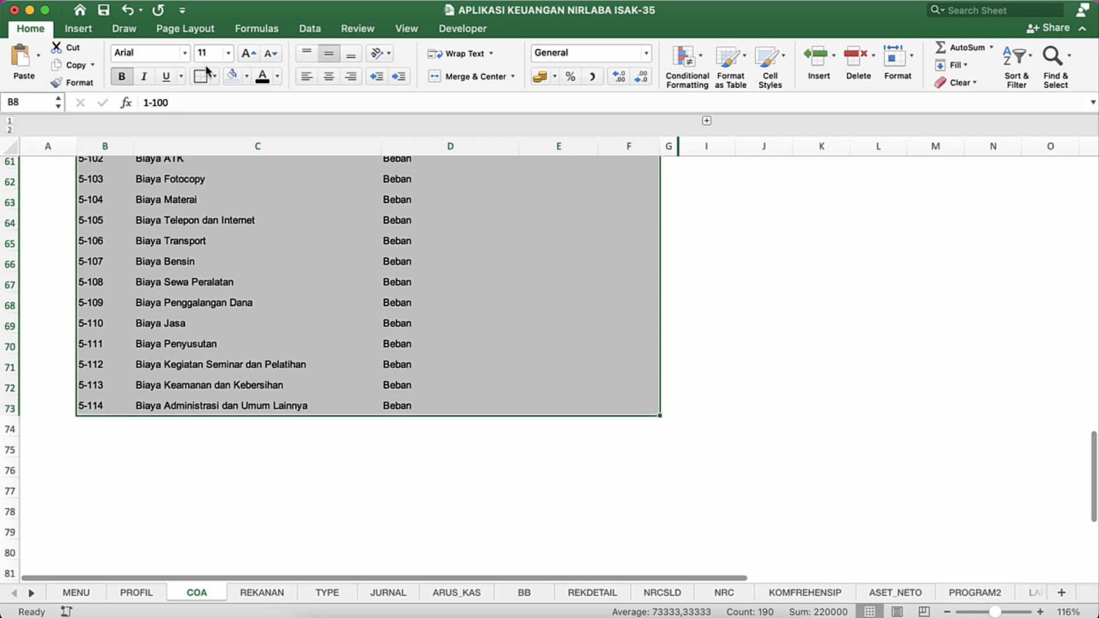
click(213, 76)
click(233, 217)
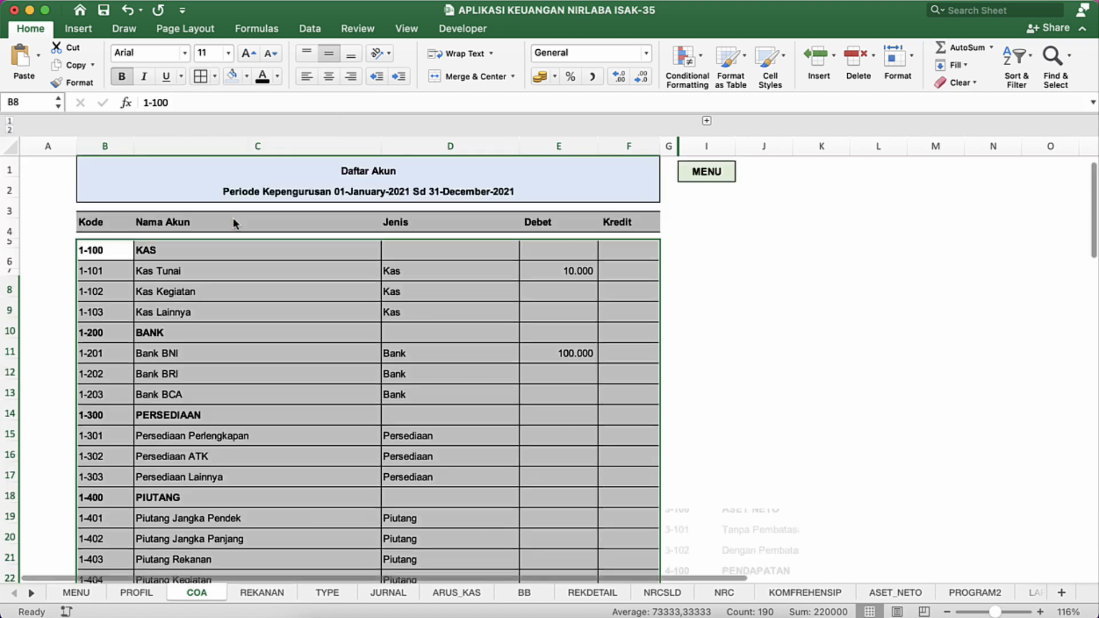
click(290, 345)
click(417, 360)
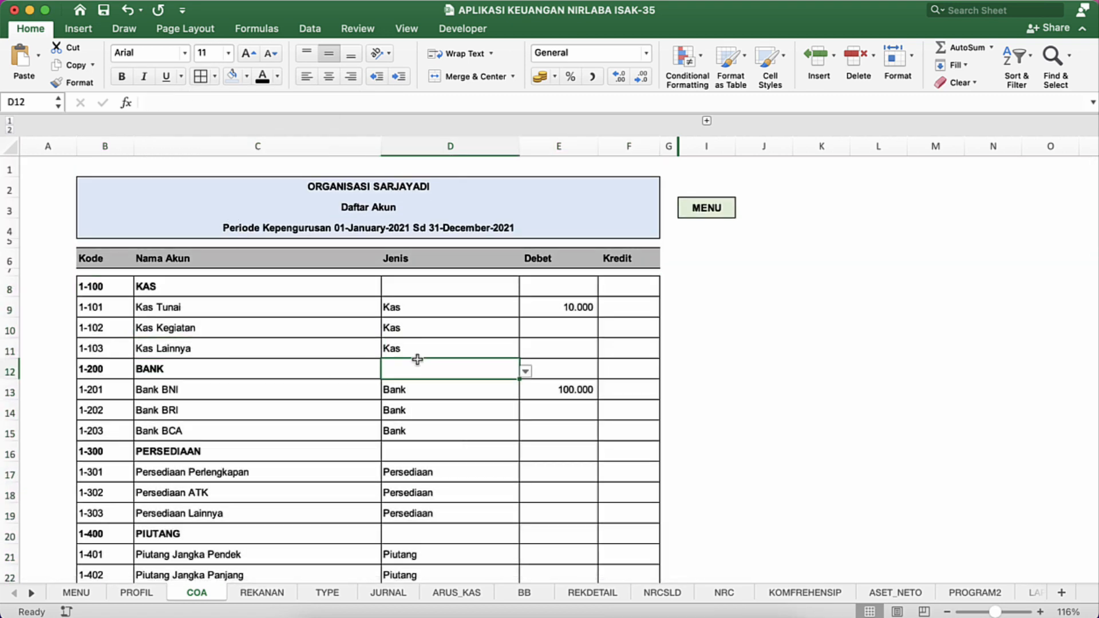
Step: Fill the column header row 6 with light blue and apply all borders to its cells
click(166, 306)
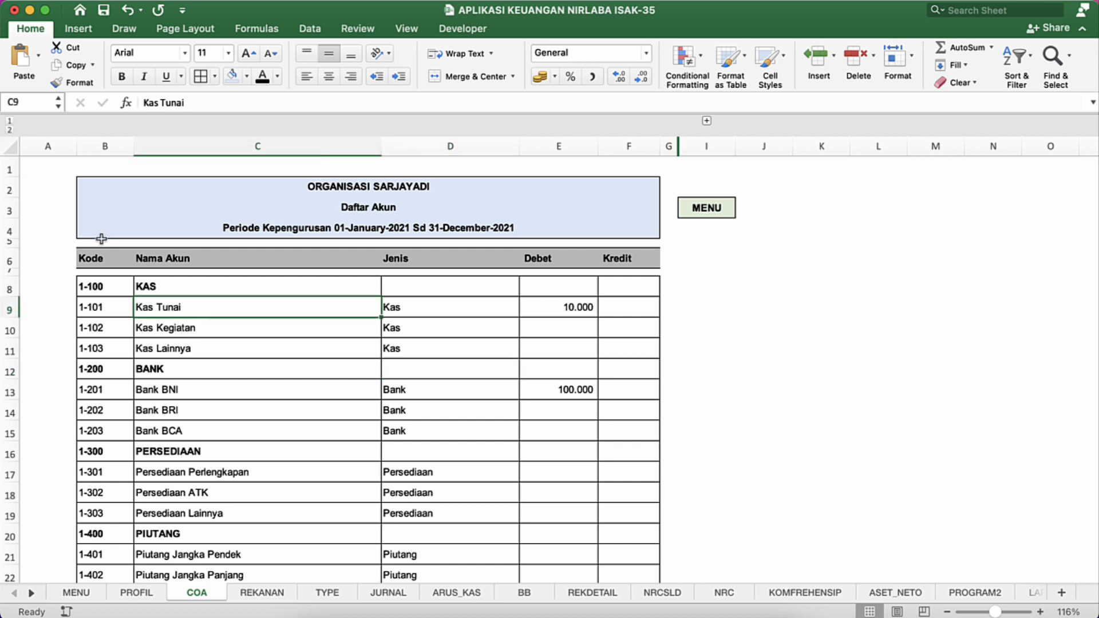
click(99, 267)
key(super+shift+Right)
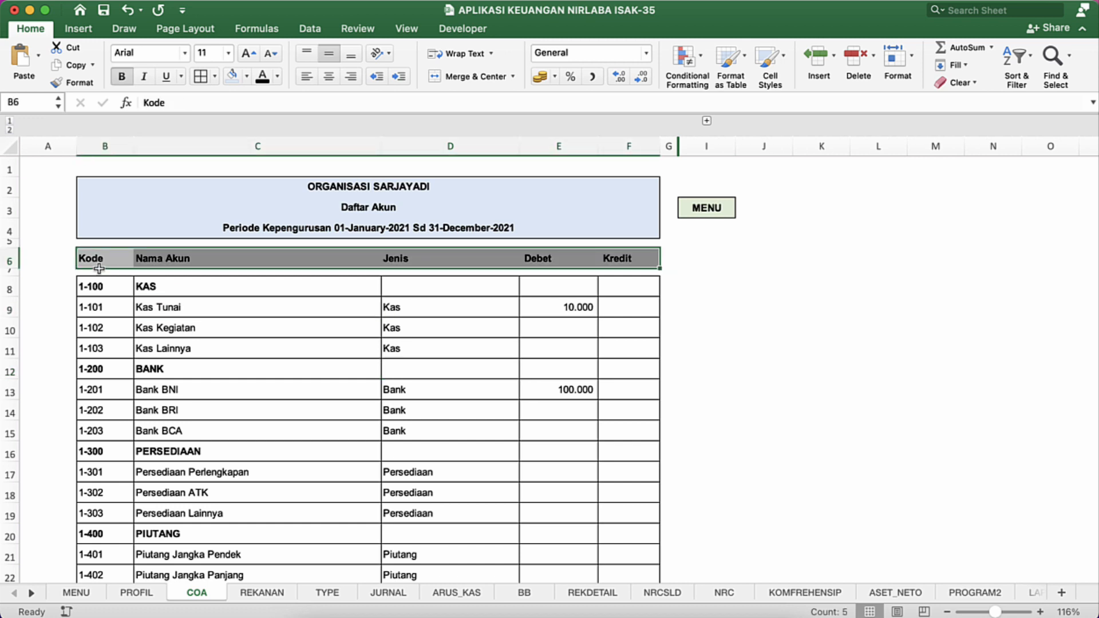
click(230, 78)
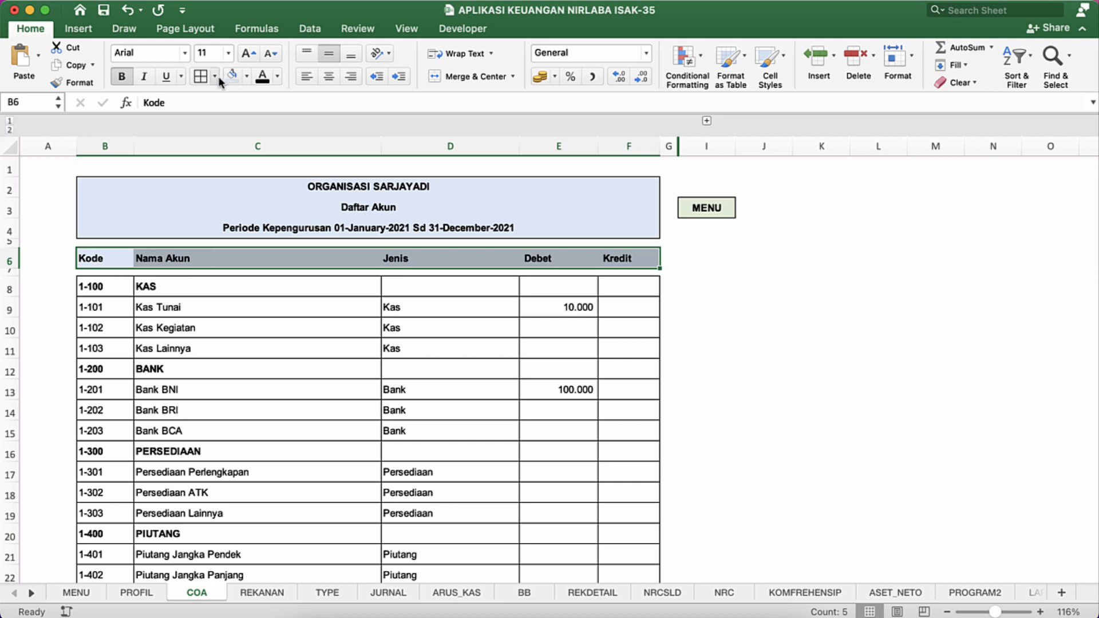
click(213, 289)
click(111, 258)
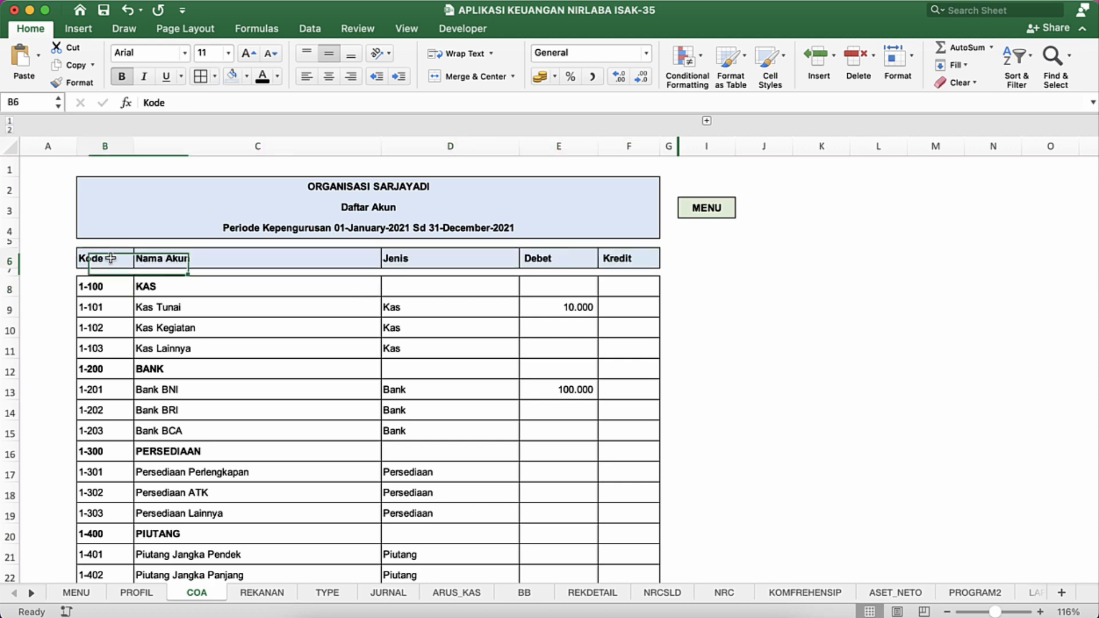
Step: Increase the indent by one level for the header row and the whole account list, B6 to F73
key(super+shift+Right)
key(super+shift+Down)
key(super+shift+Down)
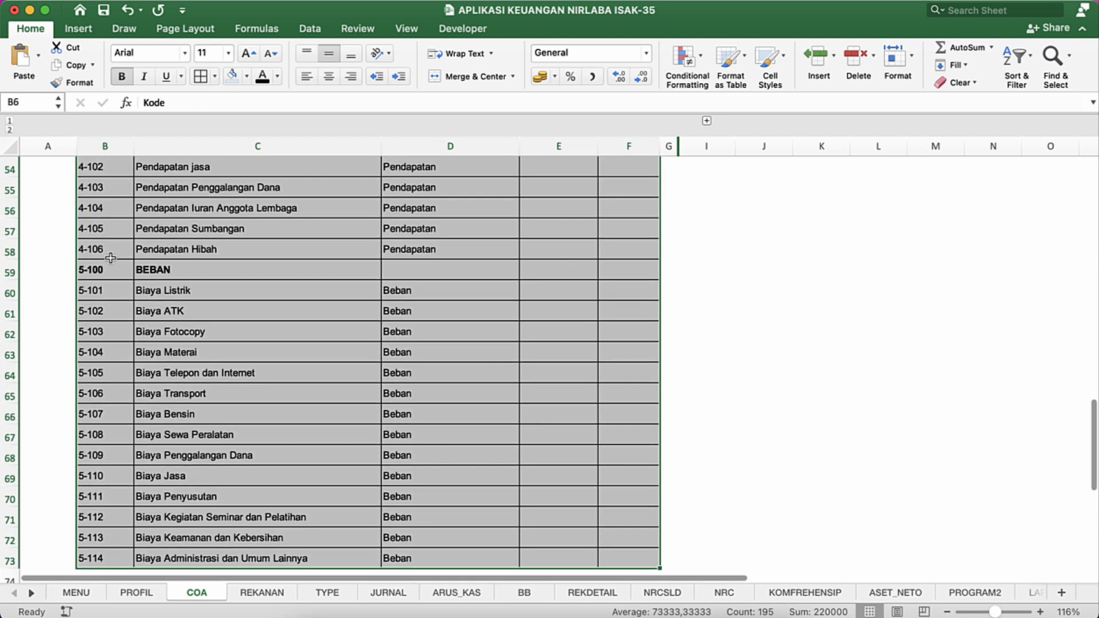
click(399, 77)
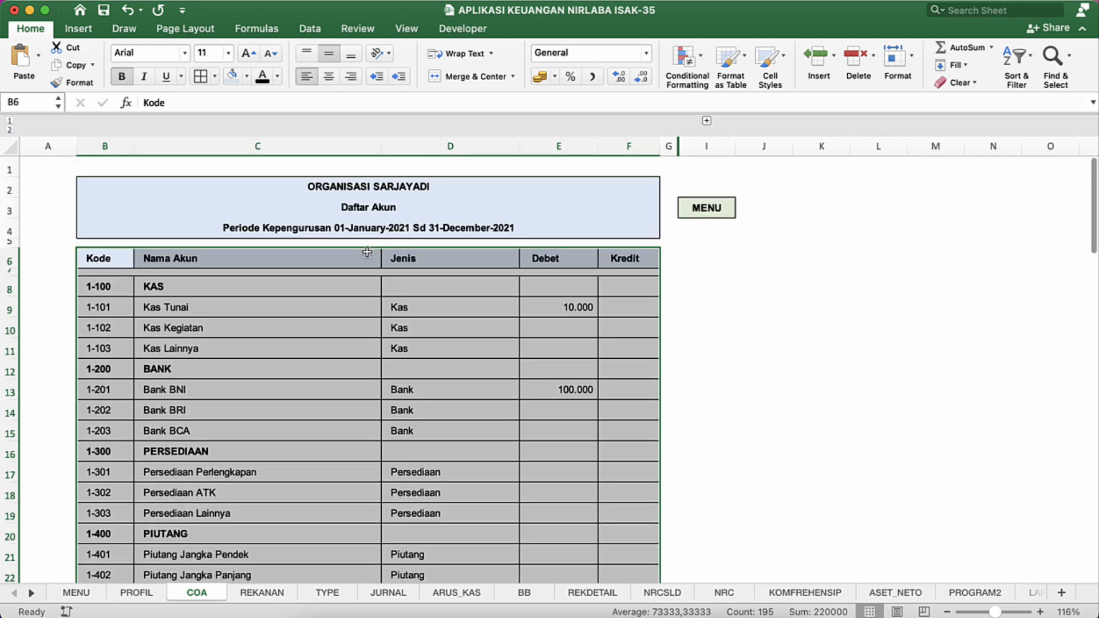
click(137, 316)
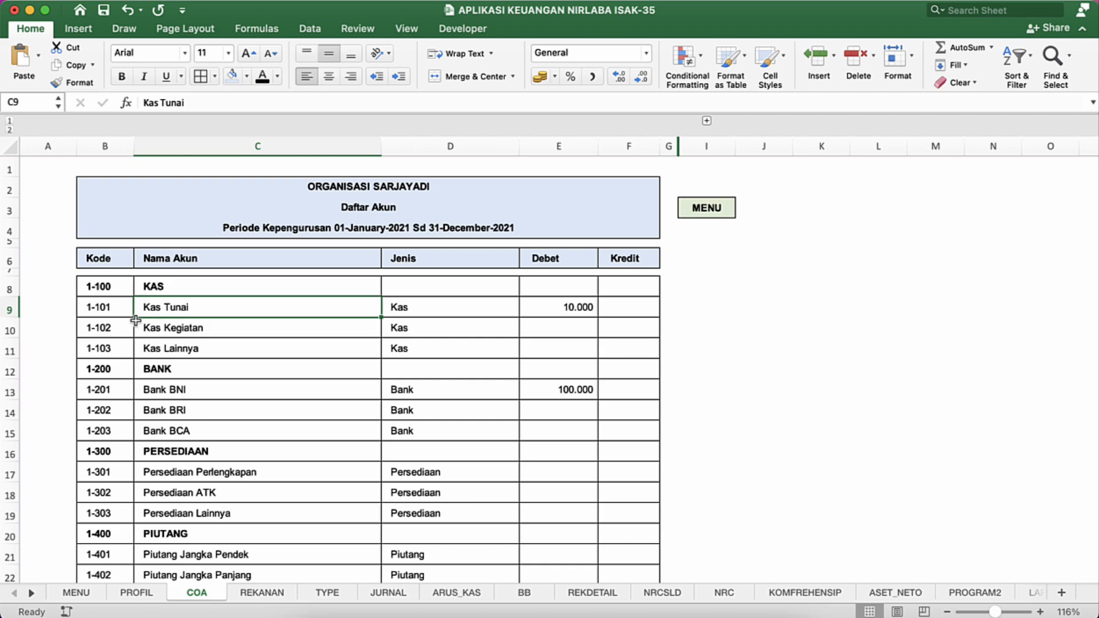
Step: Compare the end of the account list with the COA sheet in the MODIFIKASI APLIKASI KEUANGAN NIRLABA ISAK-35 workbook
scroll(136, 320, down, 15)
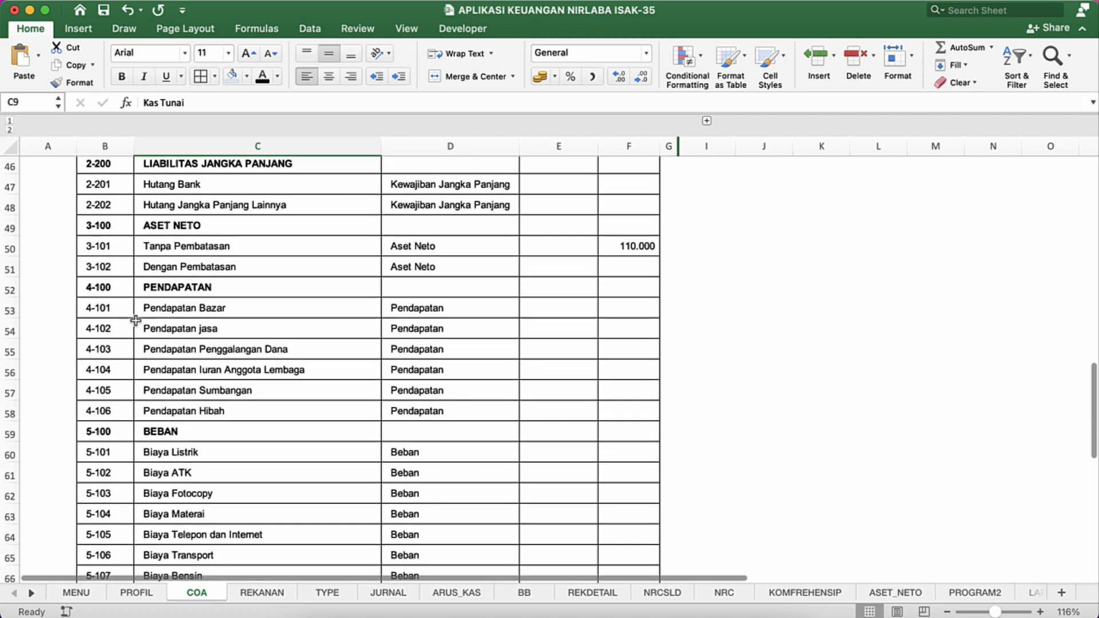
scroll(136, 319, down, 6)
scroll(136, 320, up, 20)
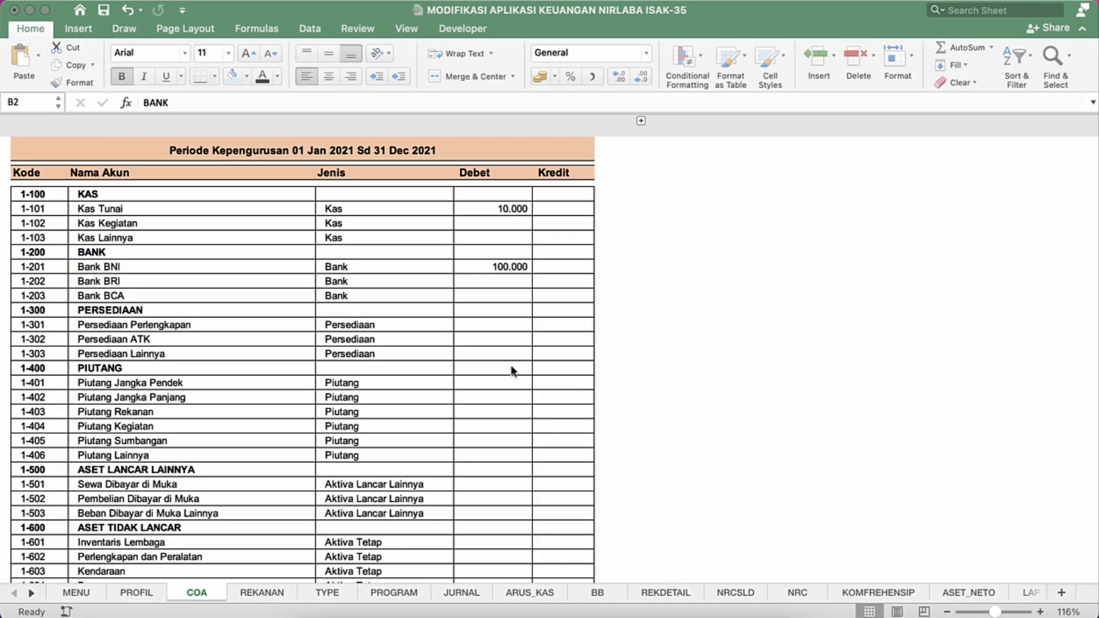
scroll(511, 367, down, 10)
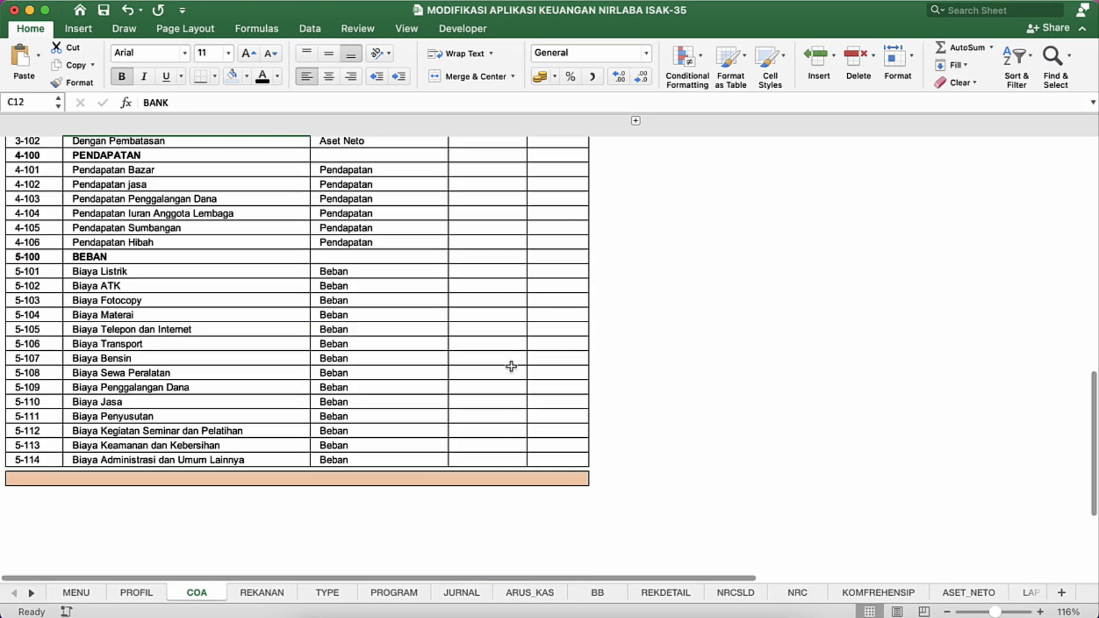
scroll(511, 367, down, 7)
scroll(511, 366, up, 8)
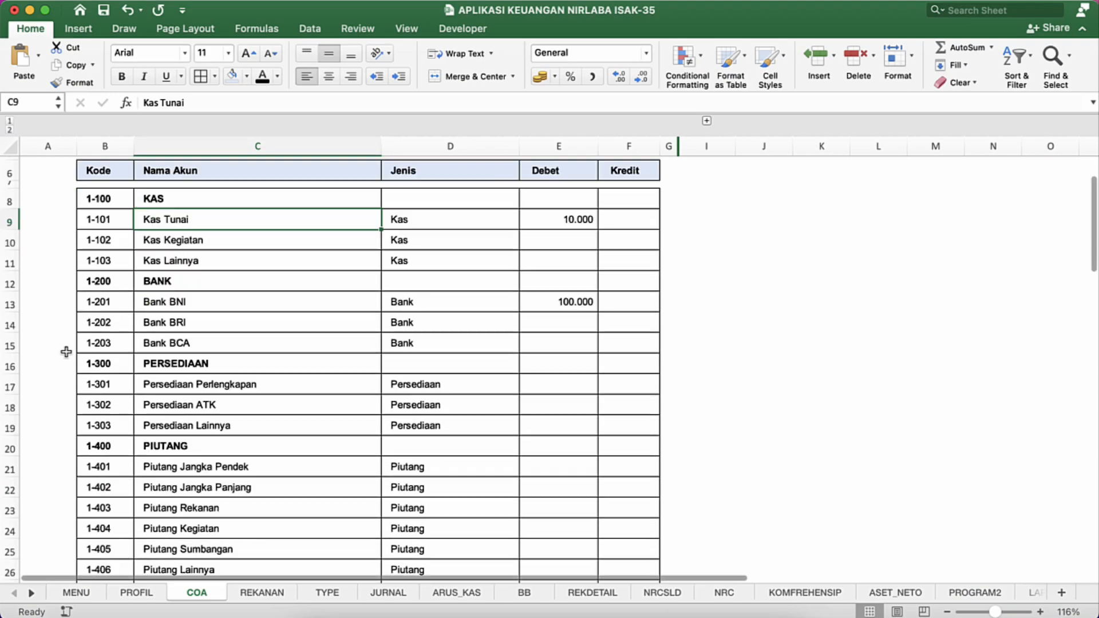
Step: Add a light blue closing bar in row 75 across columns B to F and shrink blank row 74 to a narrow gap
scroll(66, 351, down, 15)
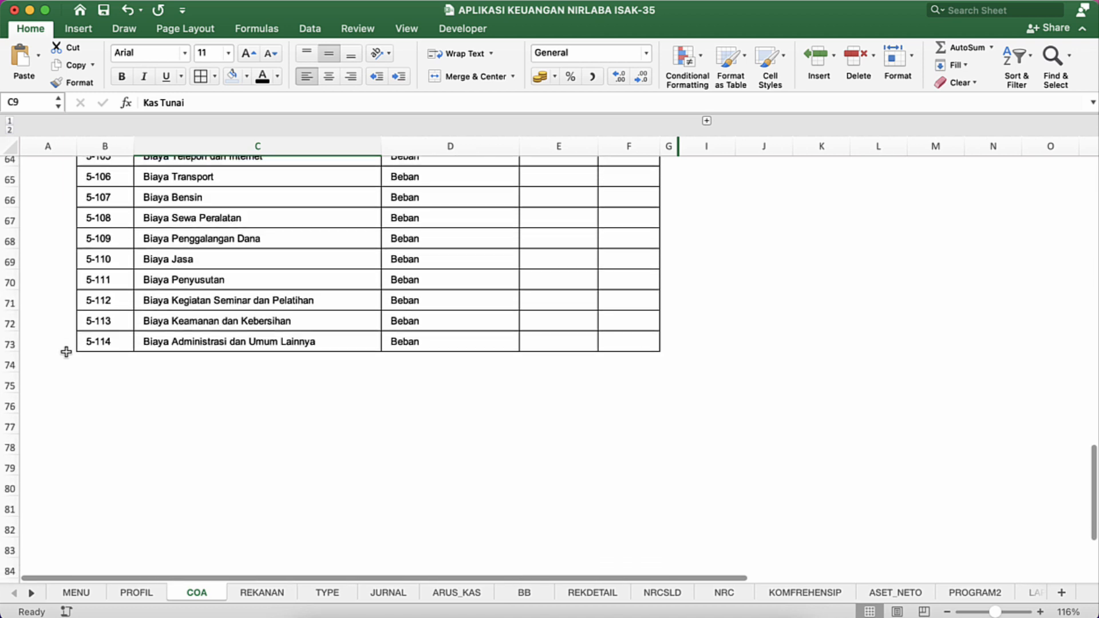
click(103, 366)
key(Down)
key(shift+Right)
key(shift+Right)
key(shift+Right)
key(shift+Right)
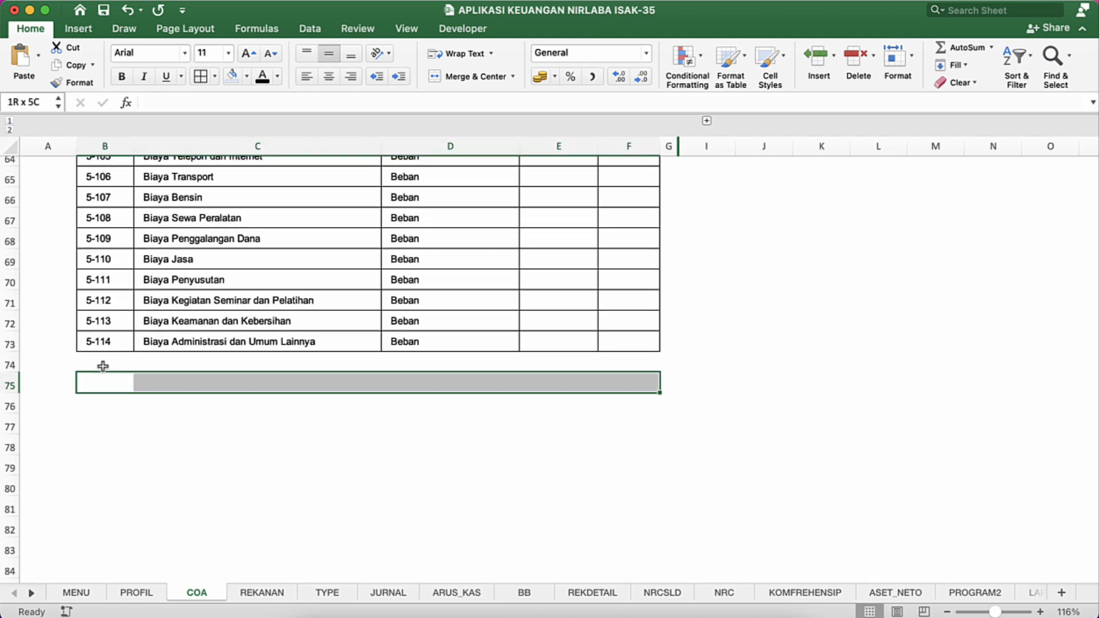
click(232, 76)
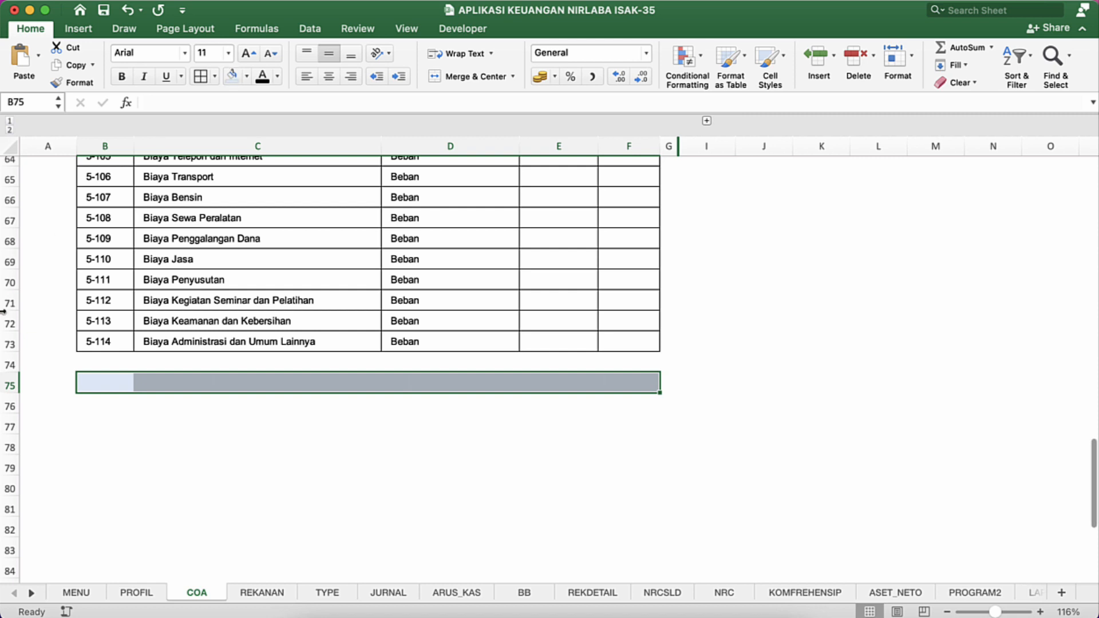
drag(9, 375, 9, 363)
click(107, 493)
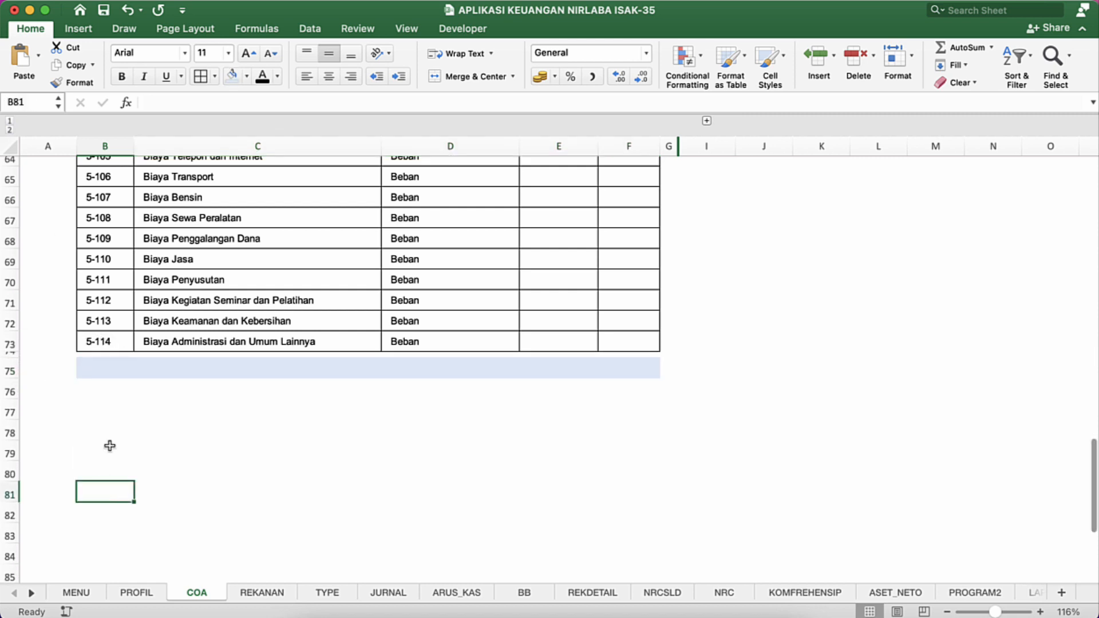
click(115, 383)
click(115, 369)
Step: Set the print area to B2:F75, from the title block down to the light blue closing bar
scroll(108, 361, up, 20)
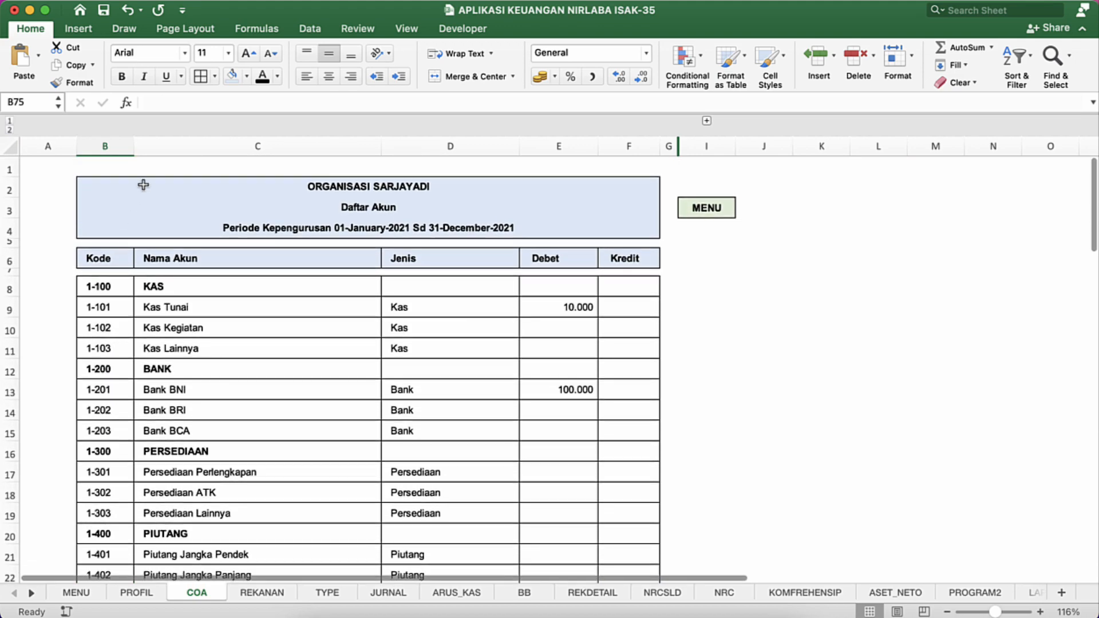
drag(142, 181, 143, 184)
key(ctrl+shift+Down)
key(ctrl+shift+Down)
key(ctrl+shift+Down)
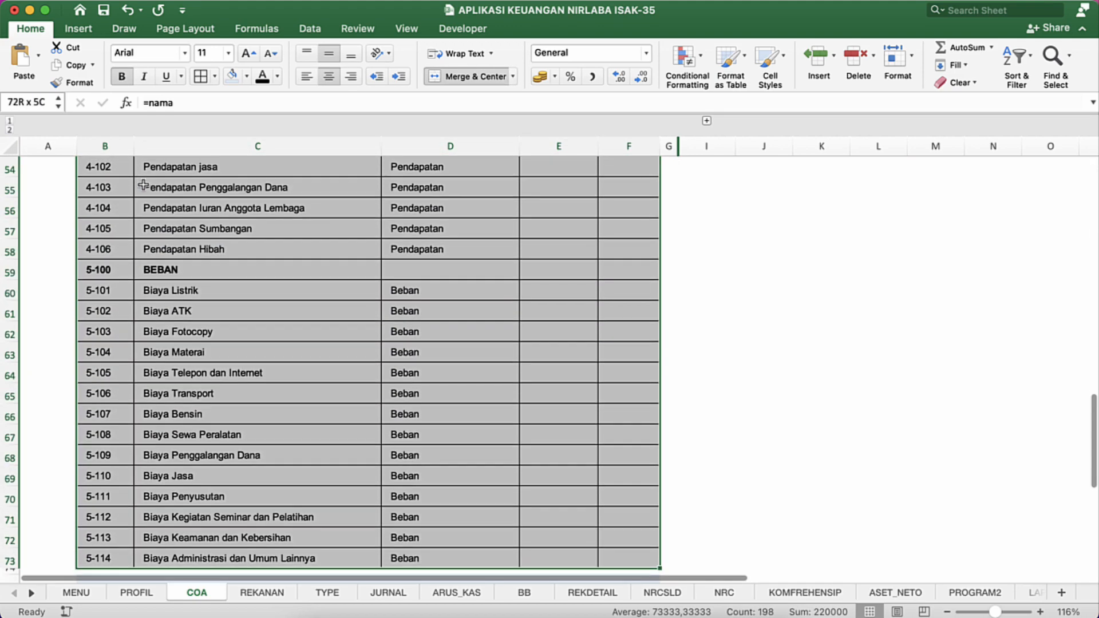
key(shift+Down)
key(shift+Down)
key(shift+Up)
key(shift+Up)
key(ctrl+shift+Up)
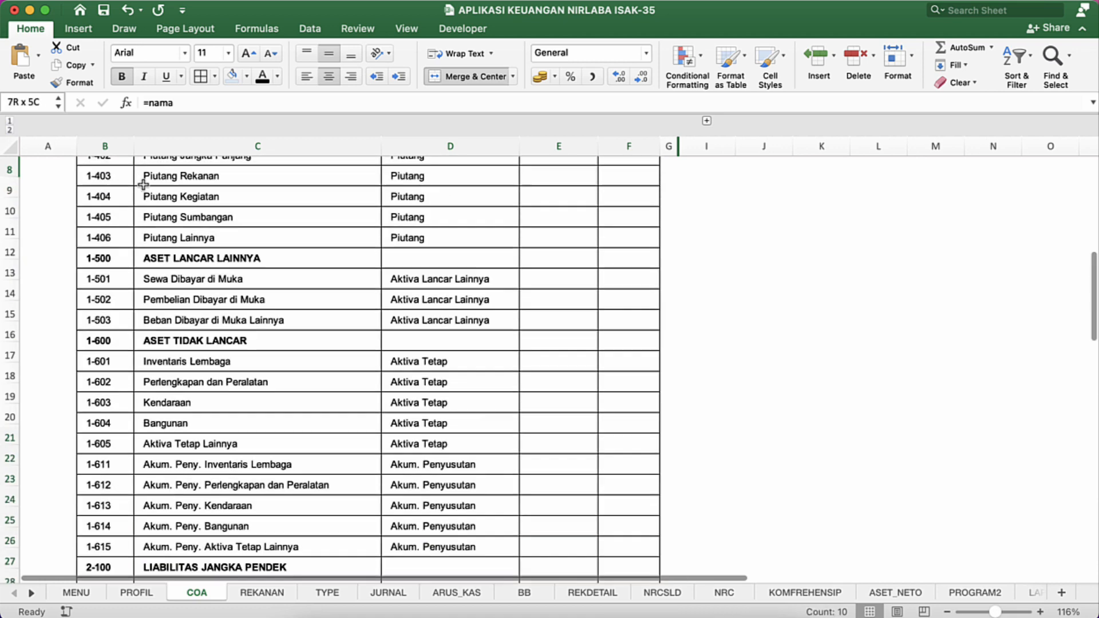
key(shift+Down)
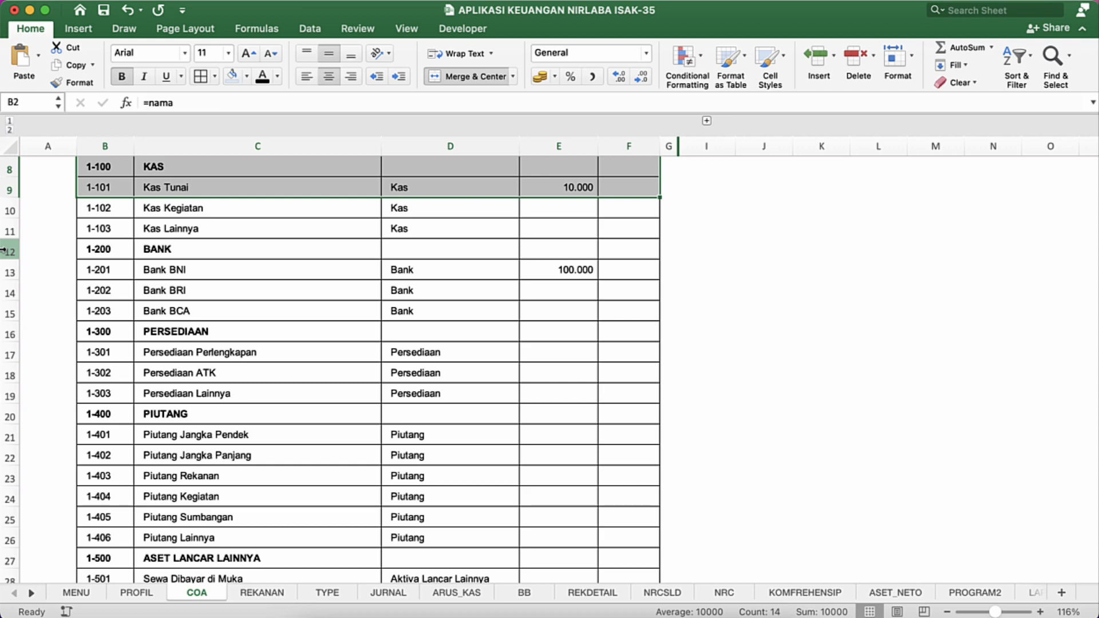
key(super+shift+Down)
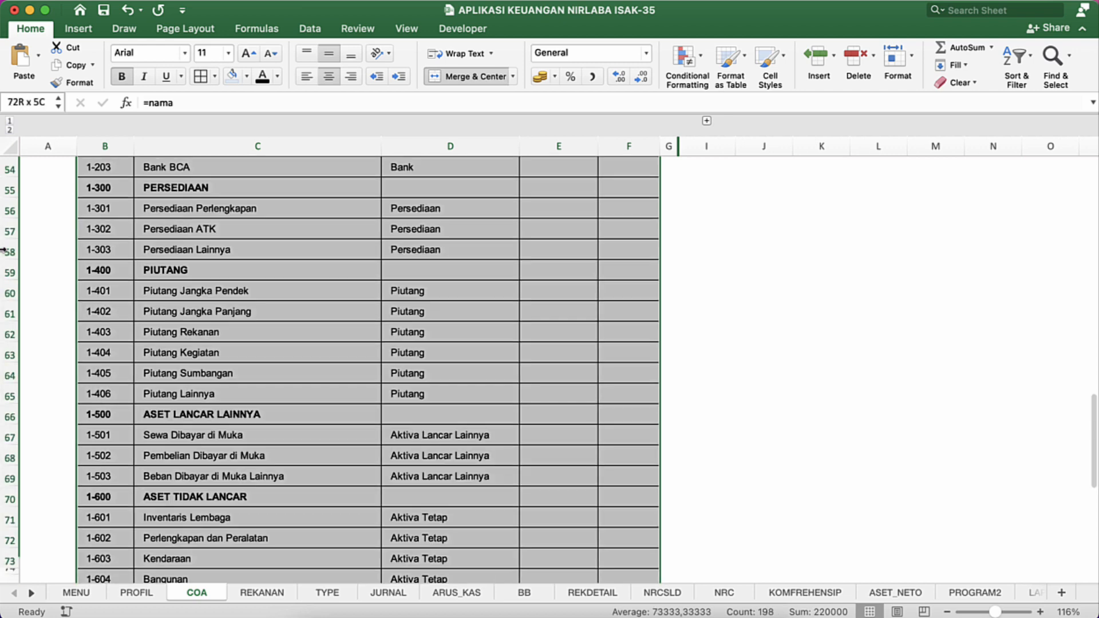
key(shift+Up)
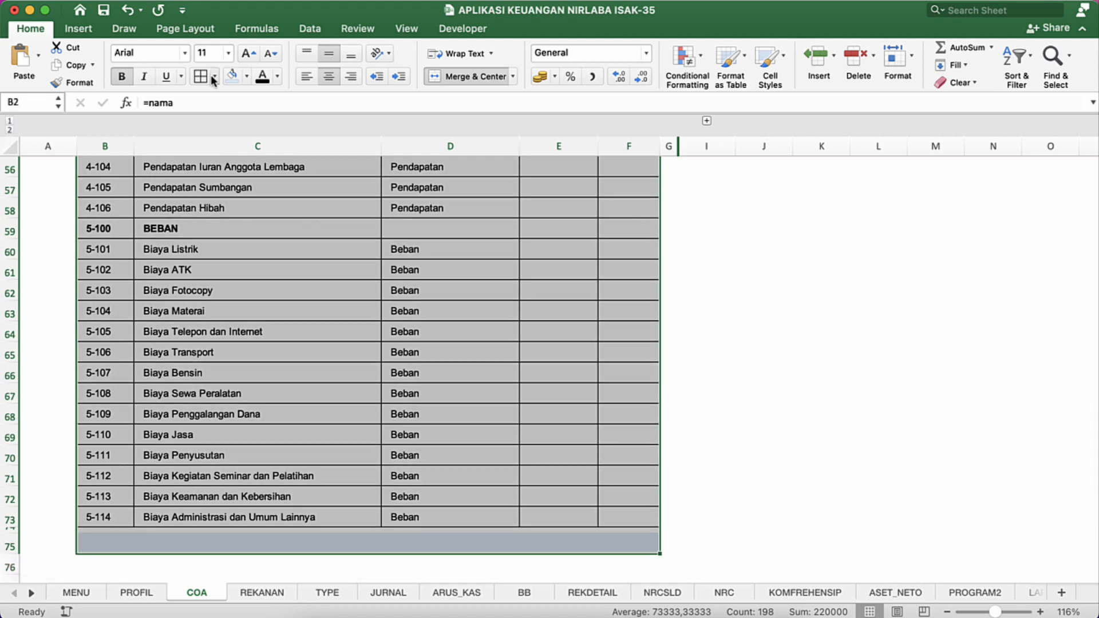
click(200, 31)
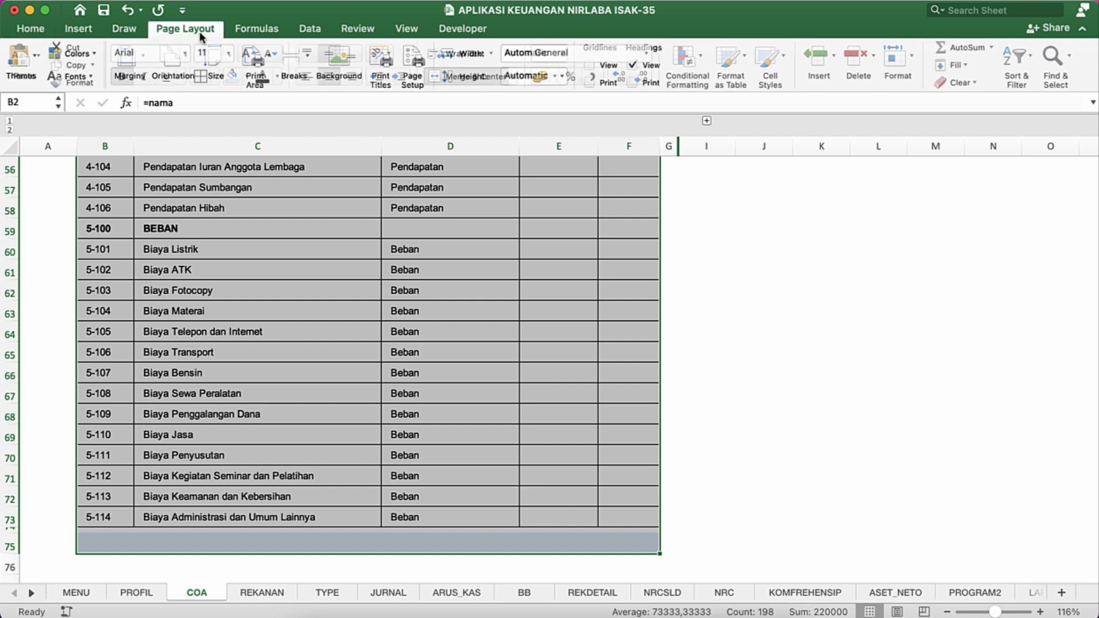
click(257, 58)
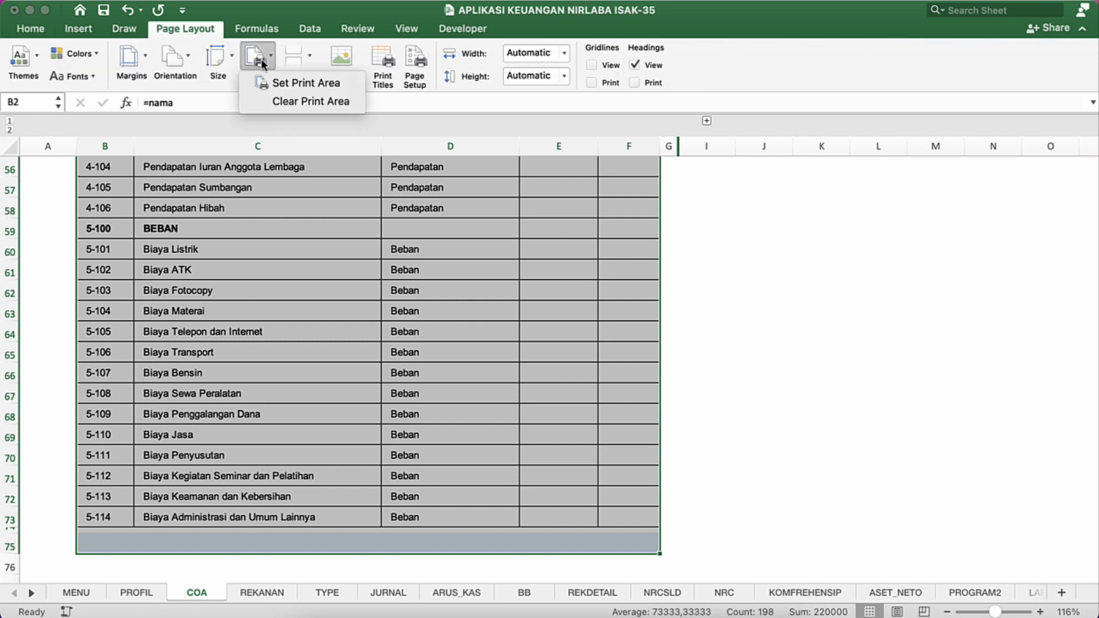
click(307, 83)
Step: Narrow the blank column A to a slim margin beside the account table
scroll(300, 194, up, 15)
click(332, 306)
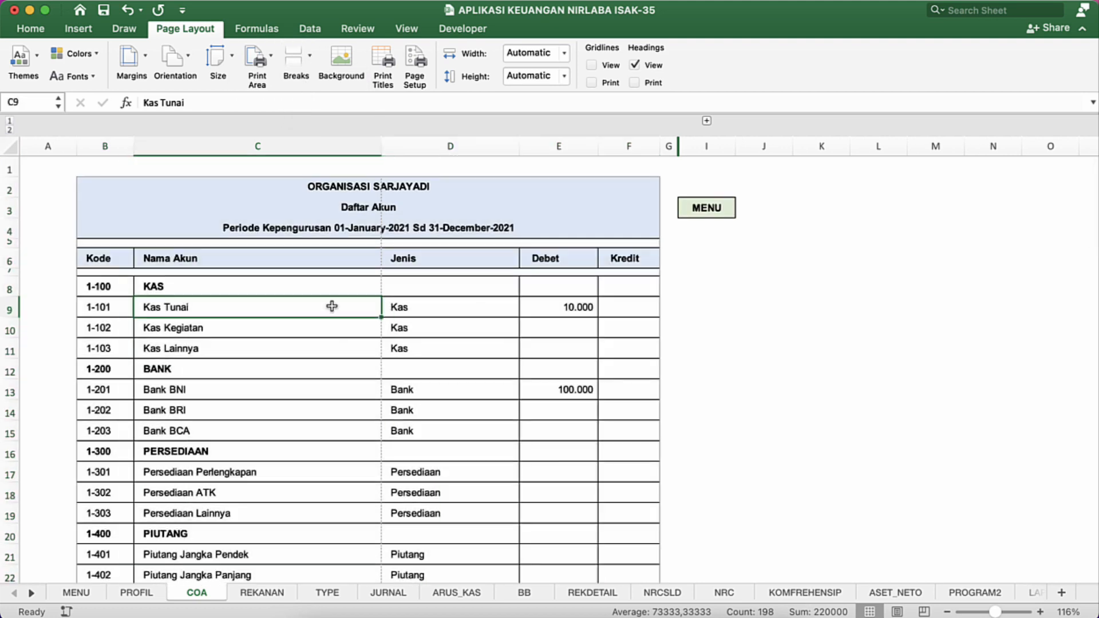
click(336, 256)
drag(74, 155, 37, 152)
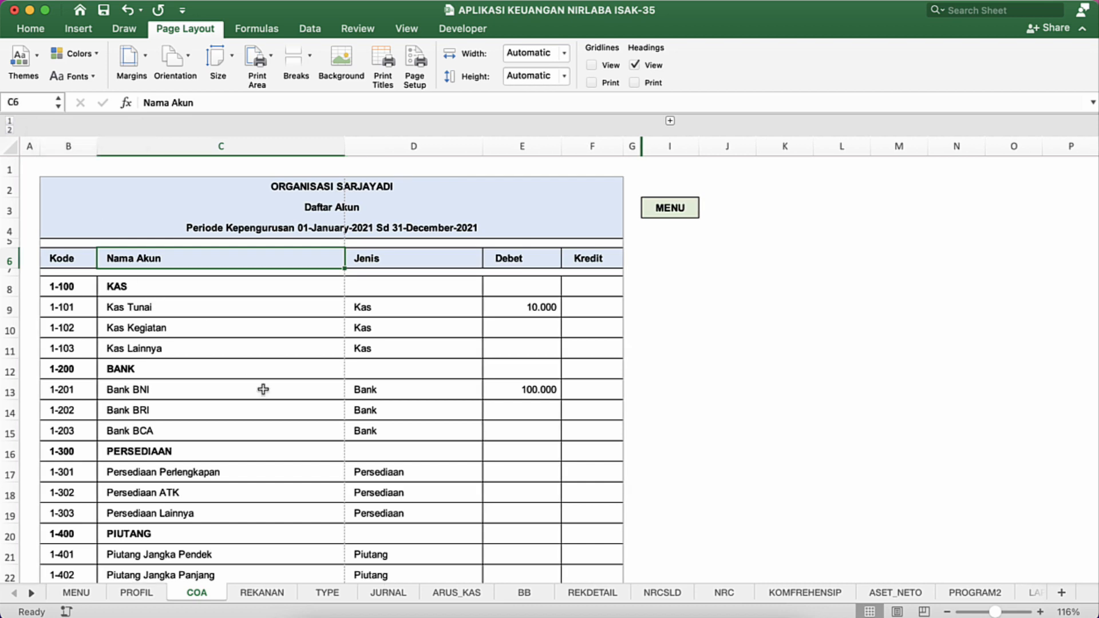
Step: Scale the COA printout to fit 1 page wide by 5 pages tall and preview its second page
key(super+p)
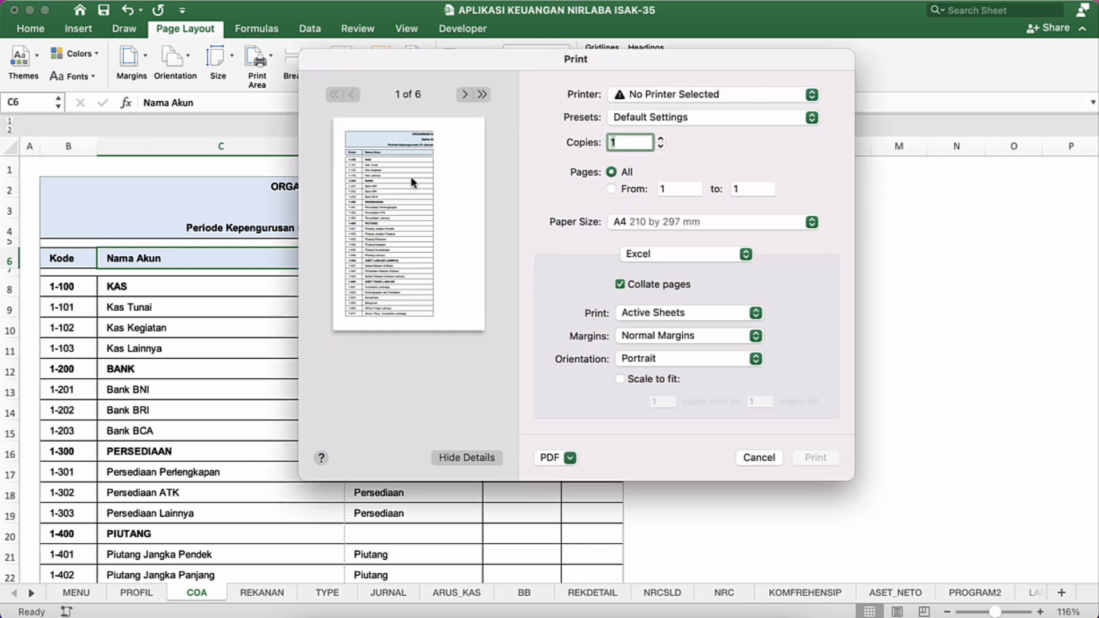
click(620, 380)
click(770, 402)
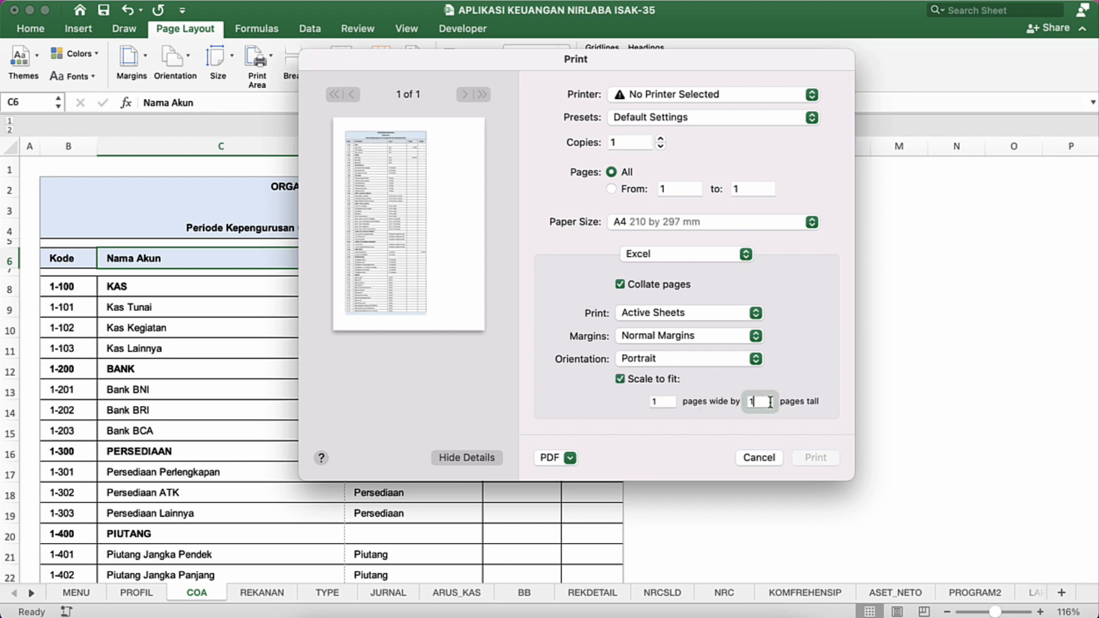
key(Return)
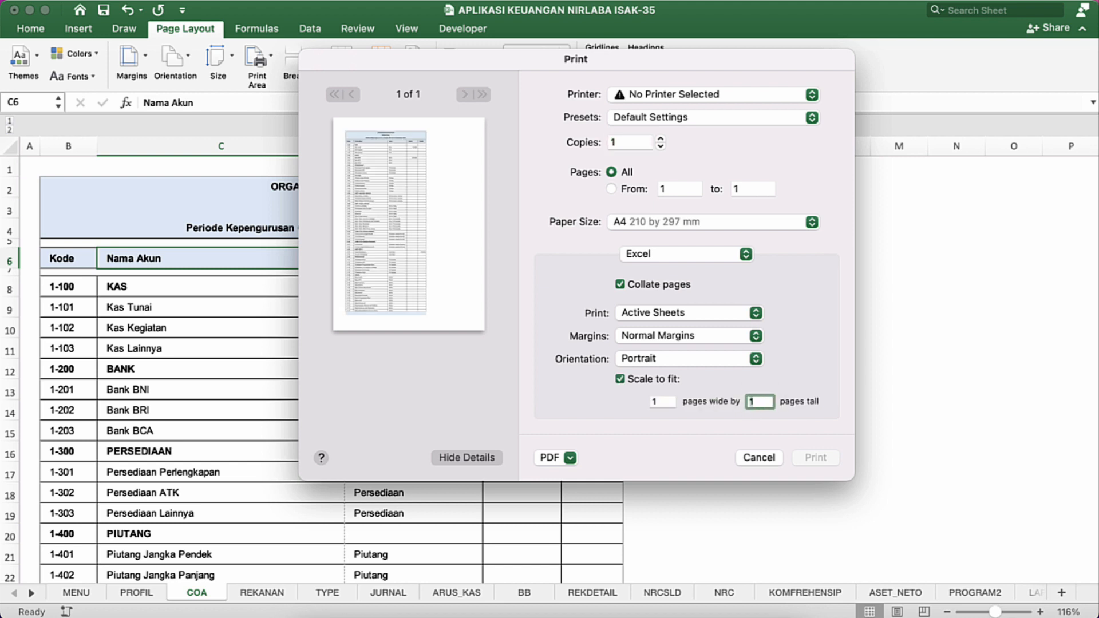
text(5)
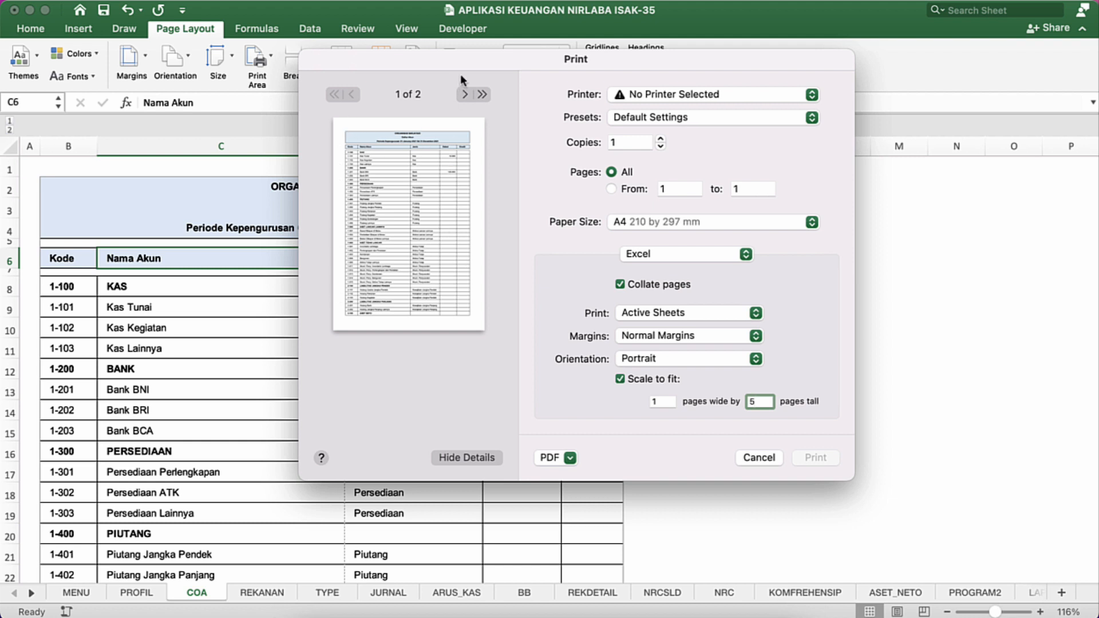
click(465, 94)
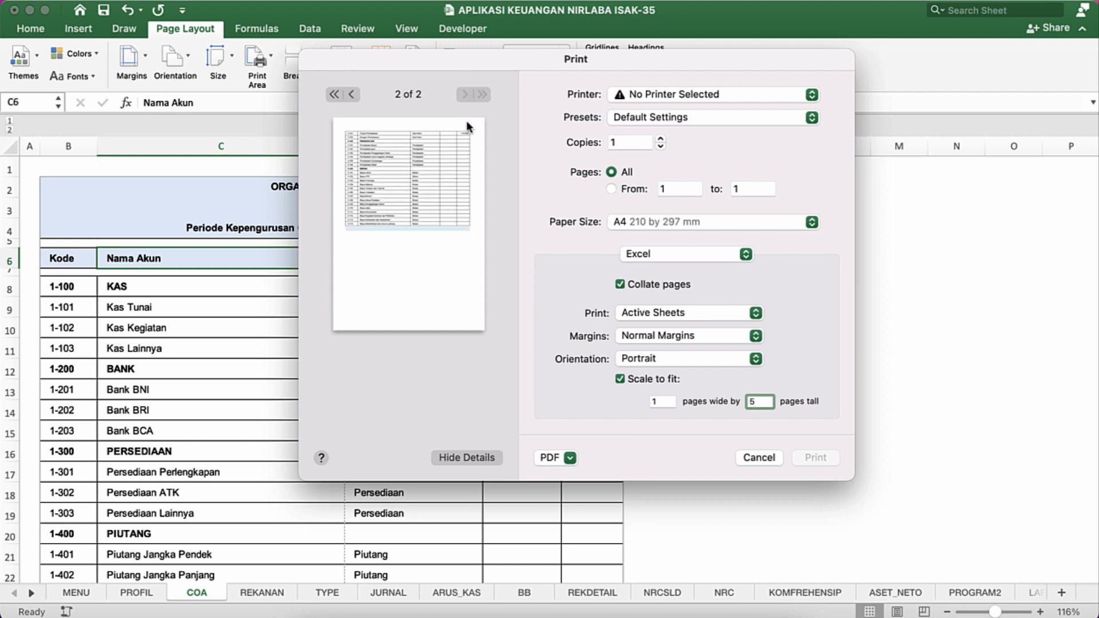
Step: Compare the first and second pages of the COA print preview, then close it without printing
click(351, 95)
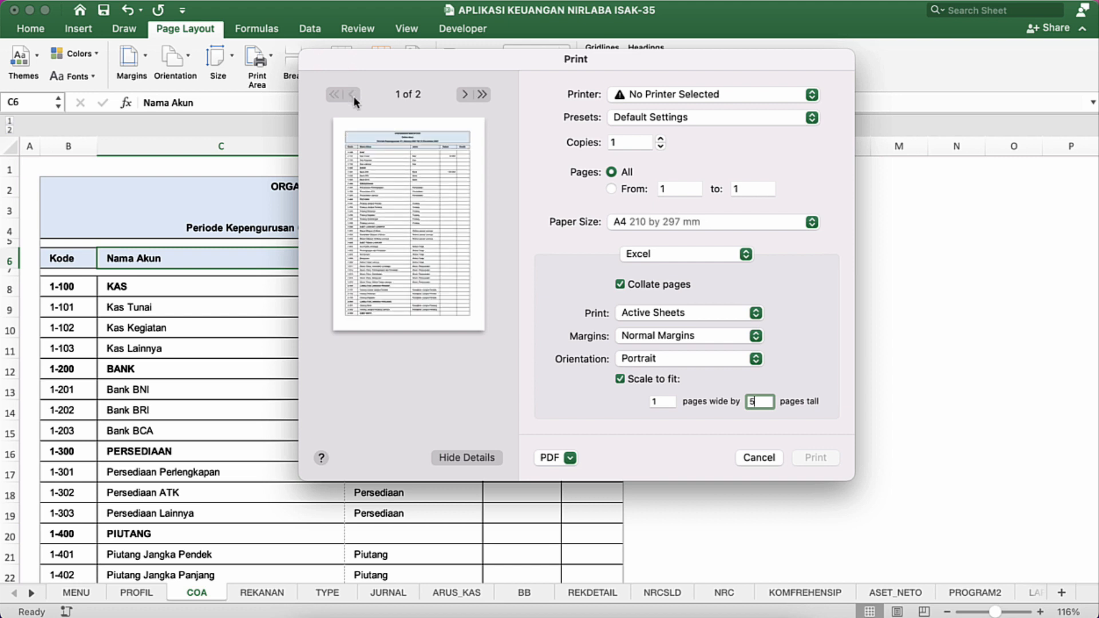
click(464, 95)
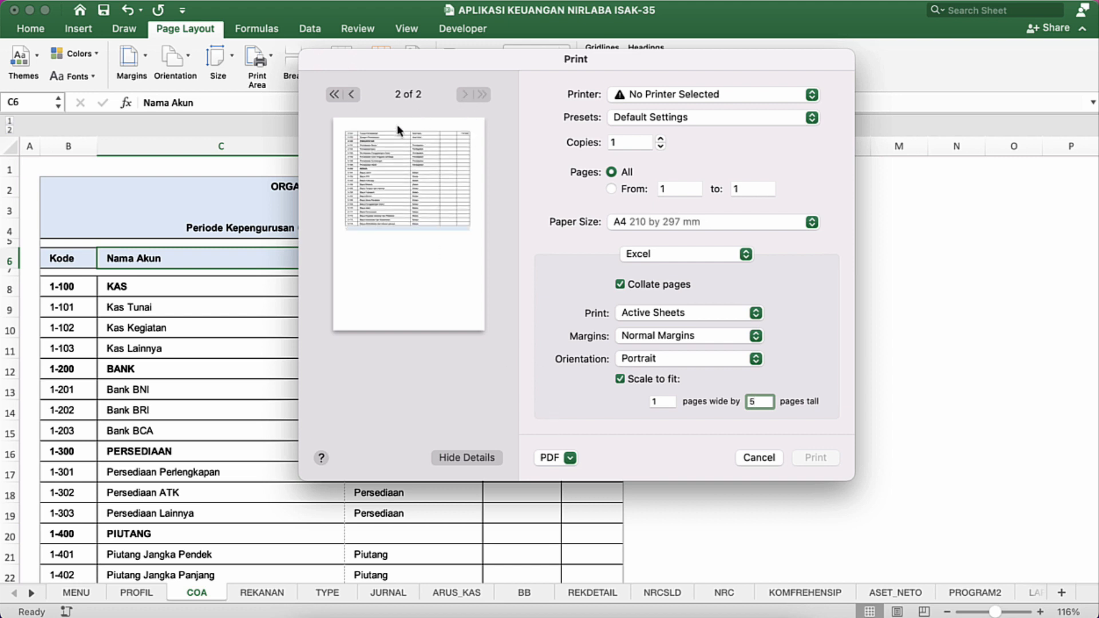
click(352, 94)
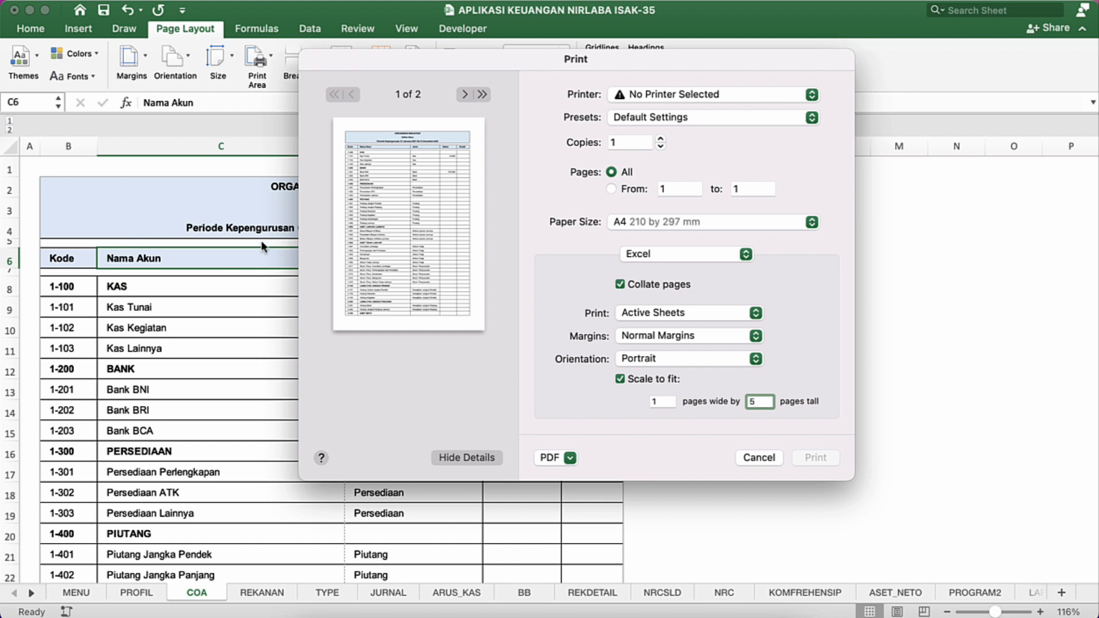
click(463, 95)
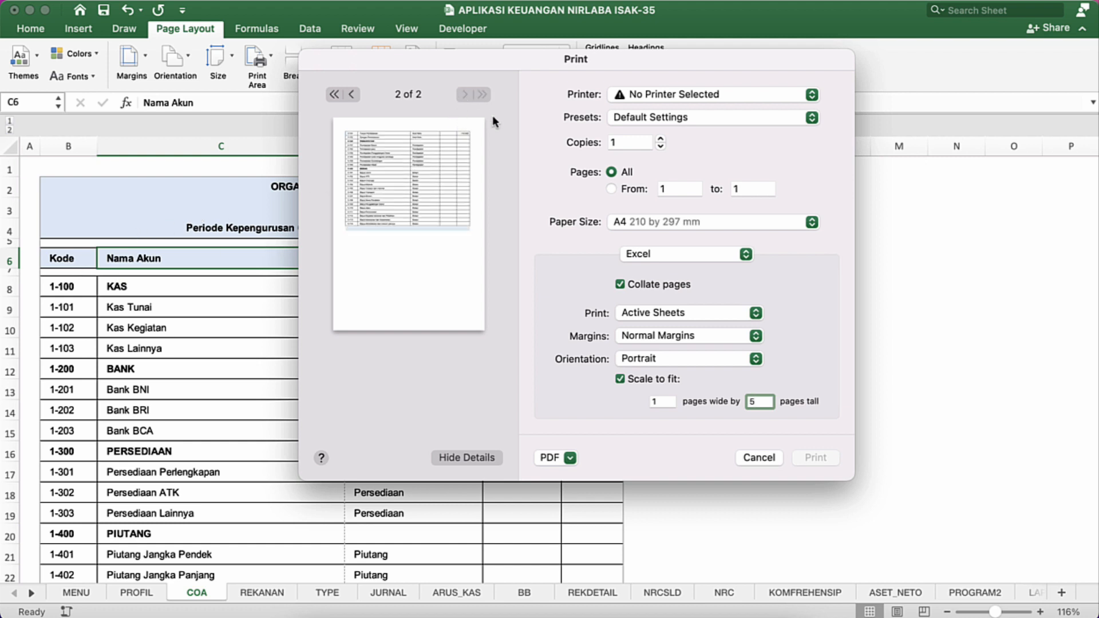
click(764, 458)
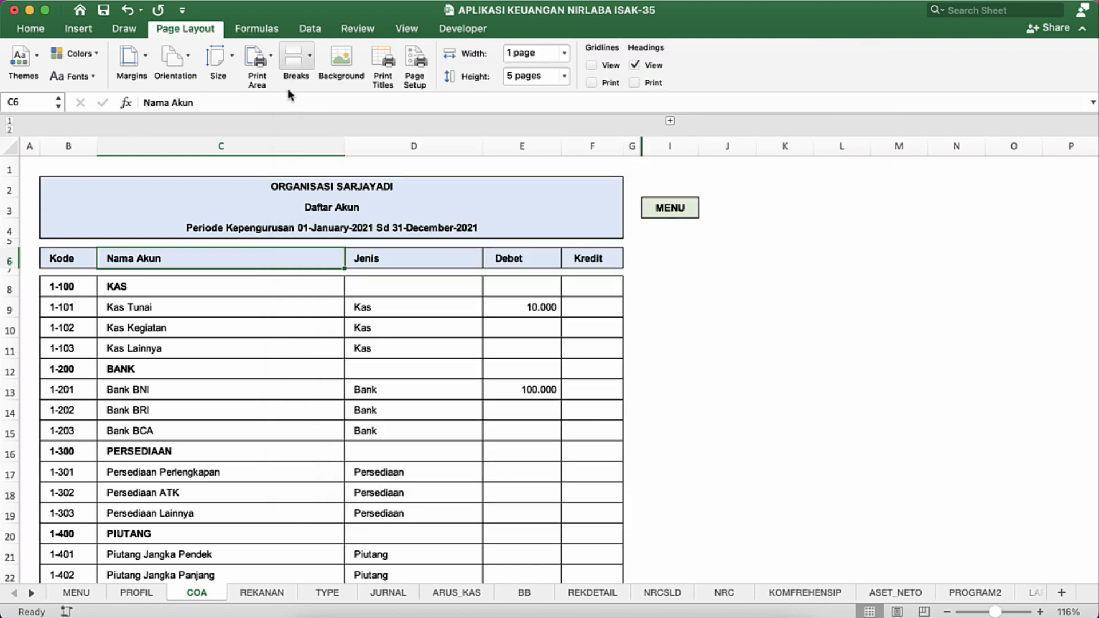
Step: Set rows 6 to 7 ($6:$7) of the COA sheet to repeat at the top of every printed page
click(389, 69)
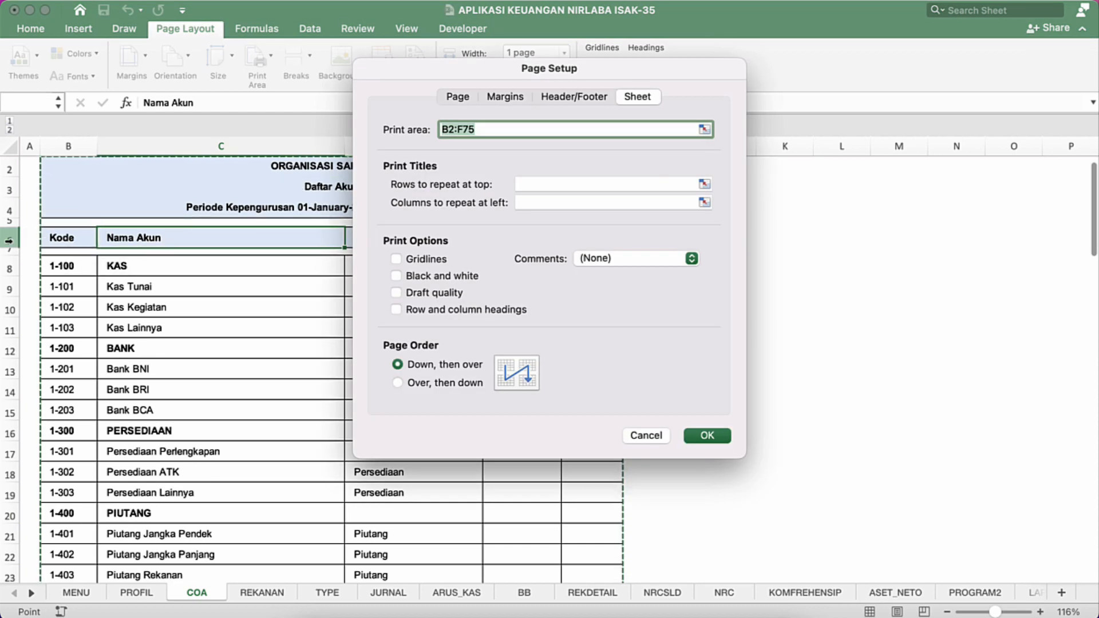
click(546, 186)
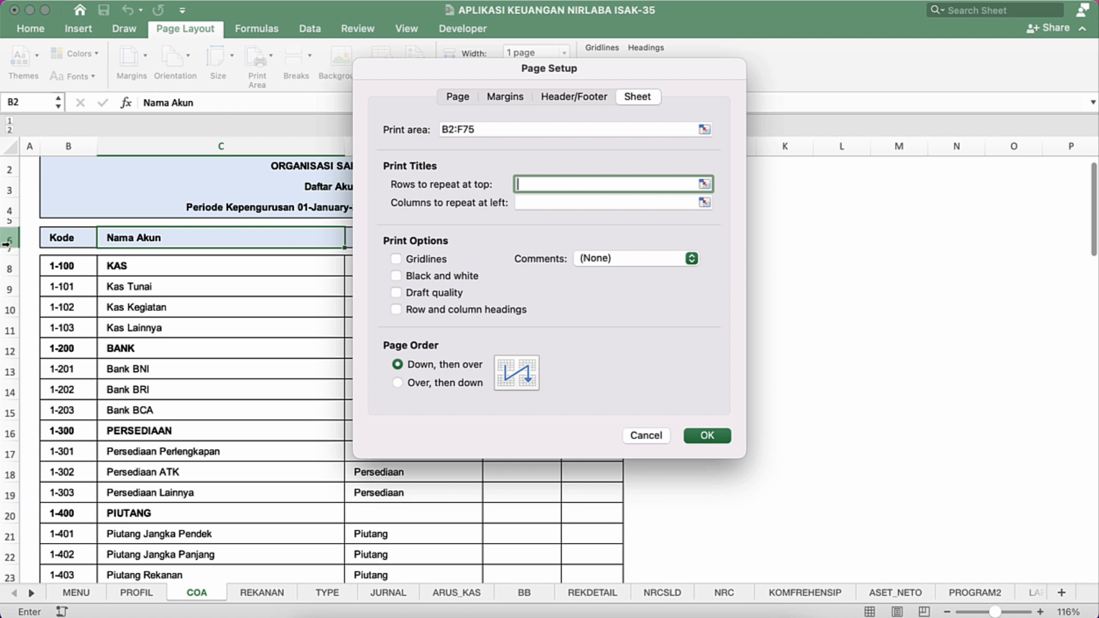
drag(6, 241, 4, 250)
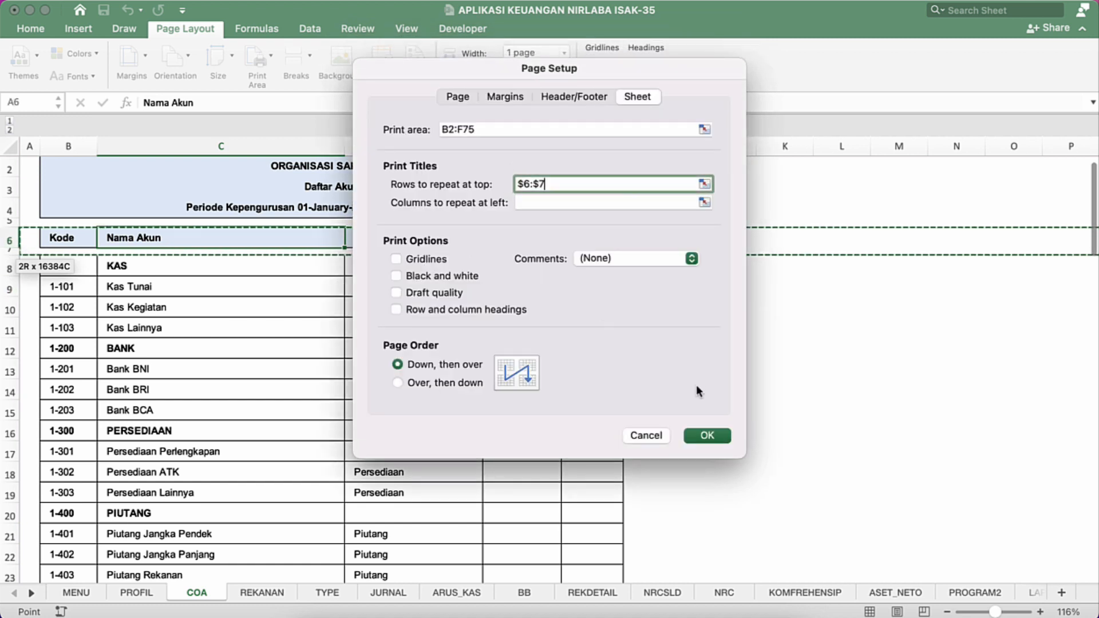
click(707, 436)
click(450, 336)
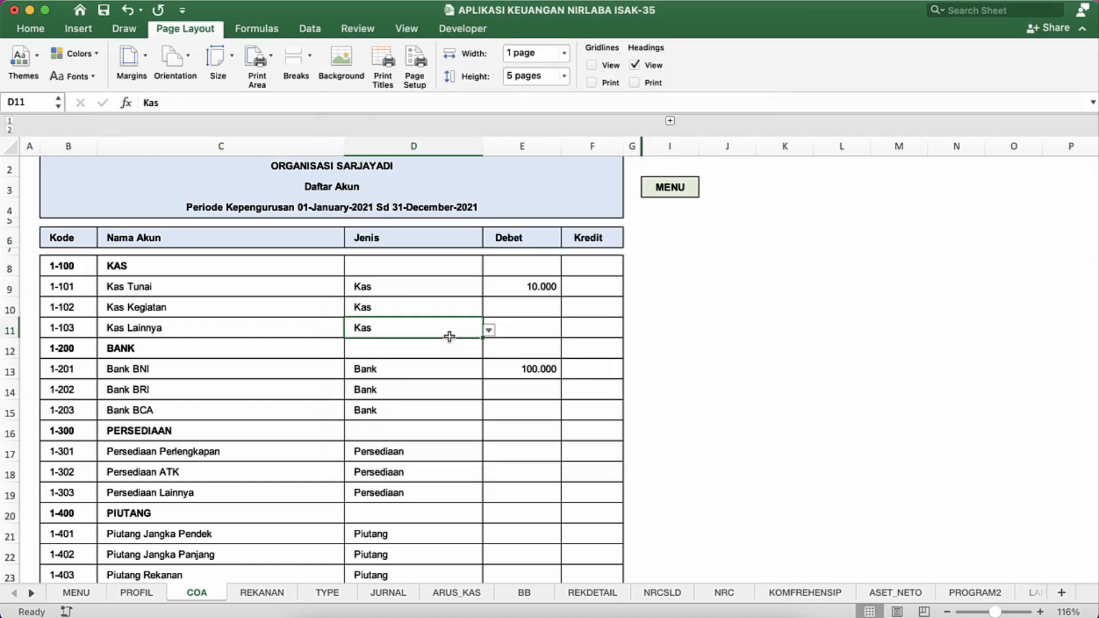
Step: Check the table header on the second page of the COA print preview and close the preview
key(super+p)
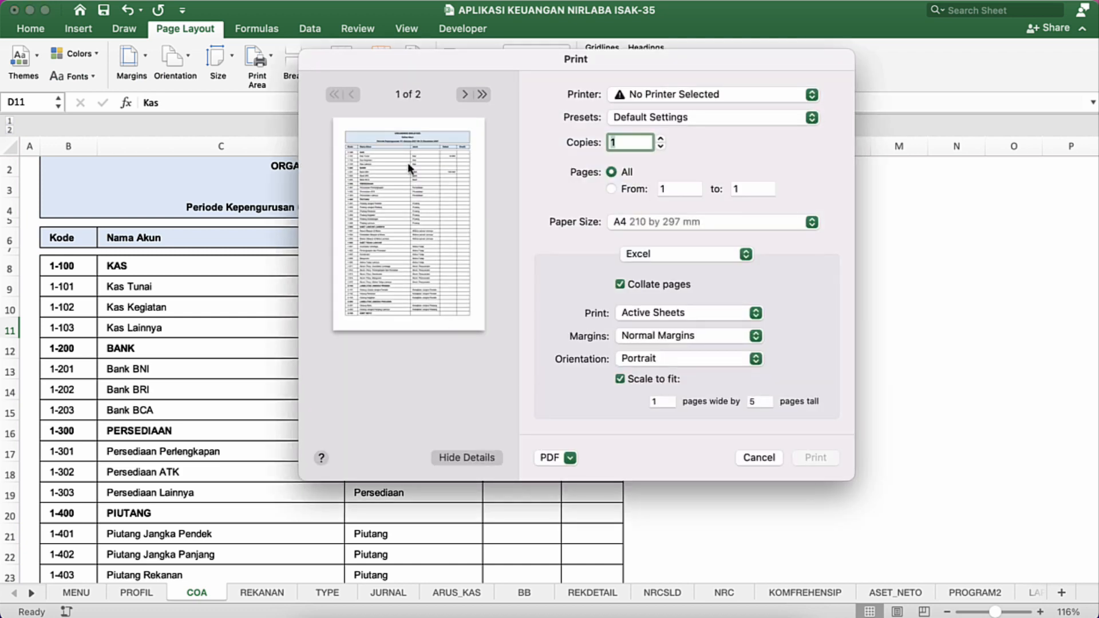
click(464, 93)
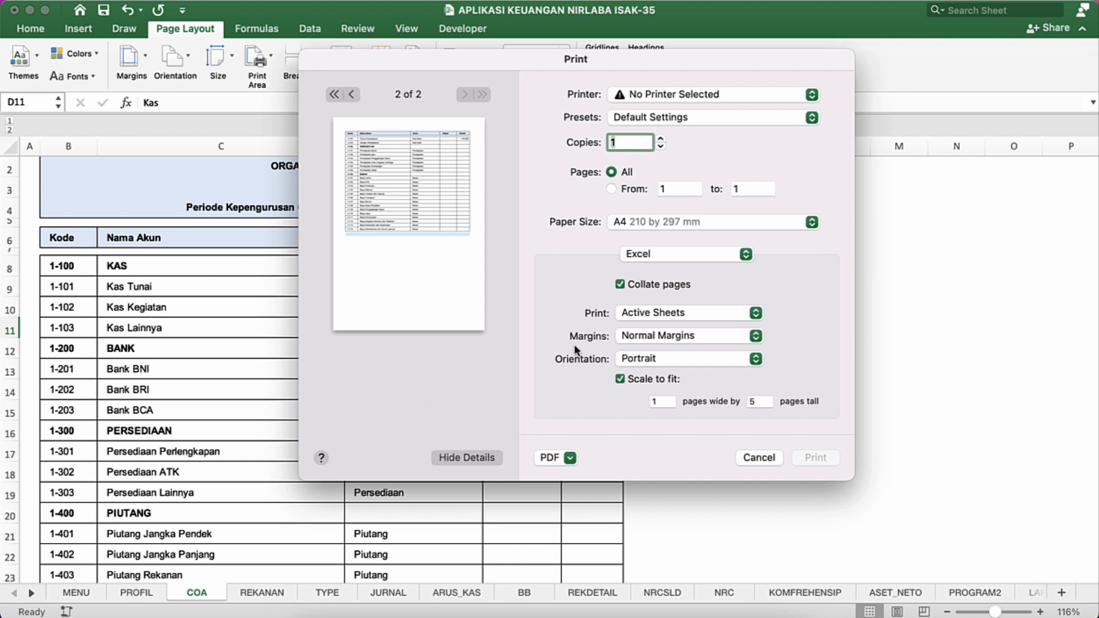
click(754, 458)
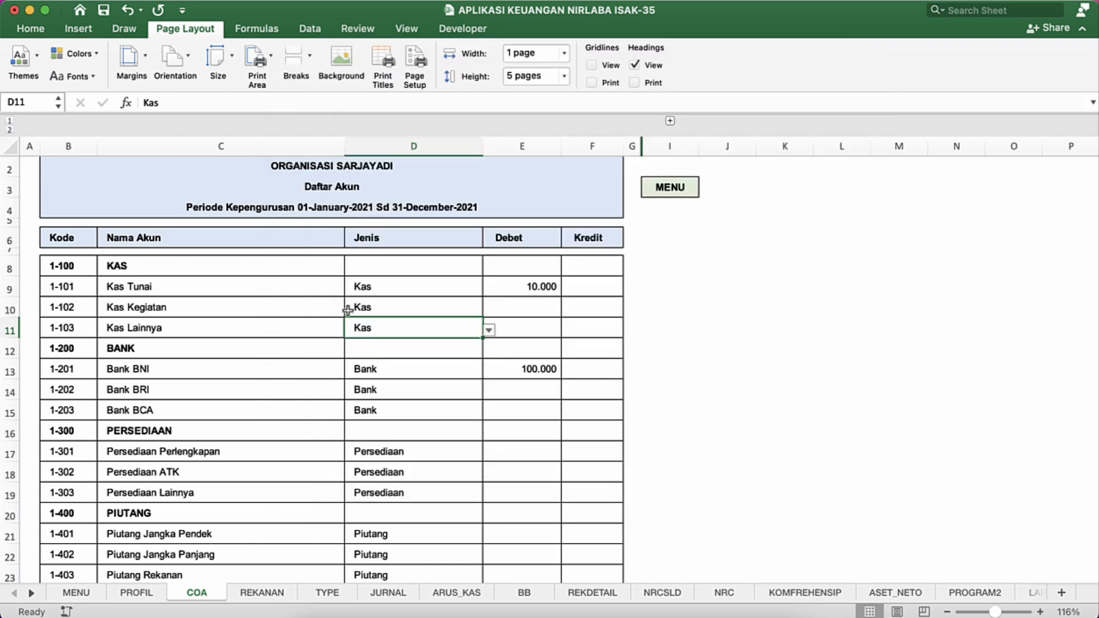
Step: Move the MENU link cell from I3 up to I2, level with the first title row
click(269, 288)
scroll(270, 291, up, 1)
scroll(270, 292, down, 1)
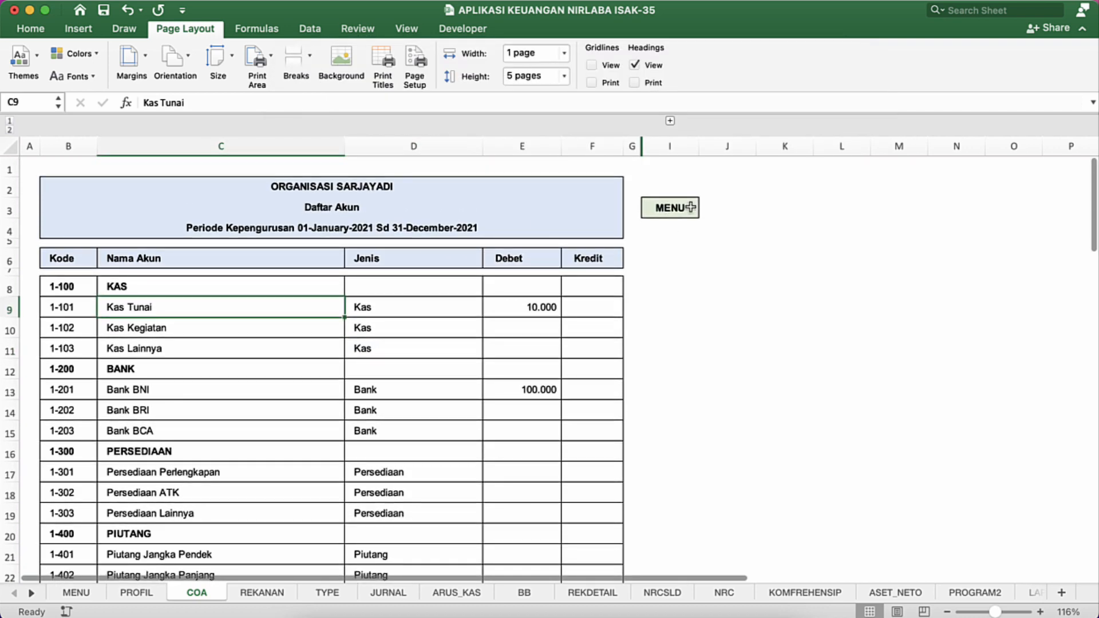
click(691, 207)
key(super+x)
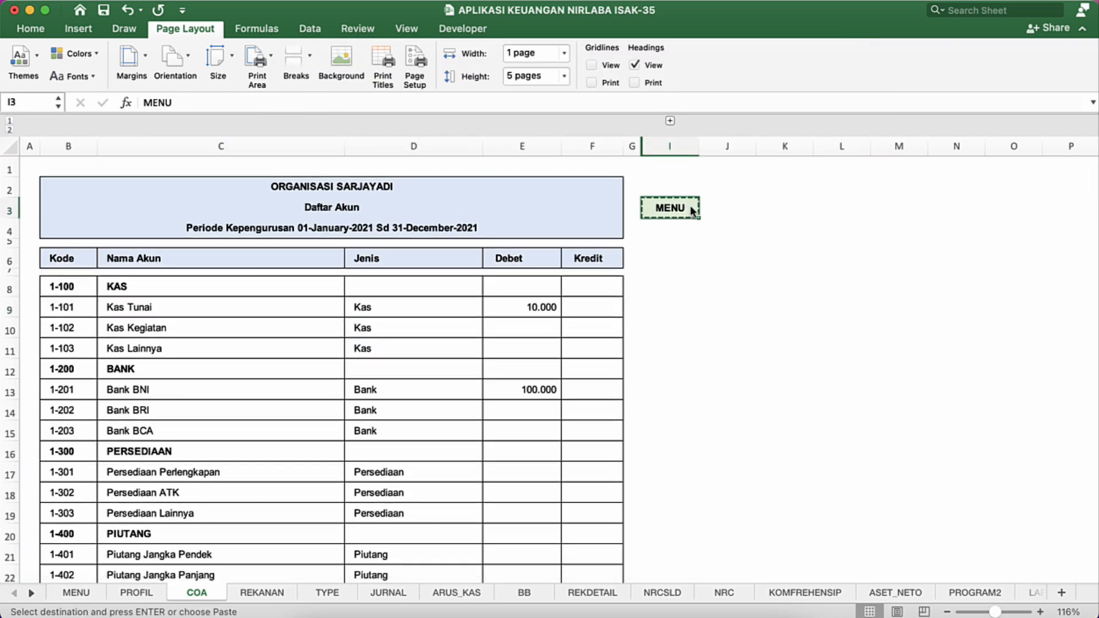
key(Up)
key(Up)
key(Down)
key(Return)
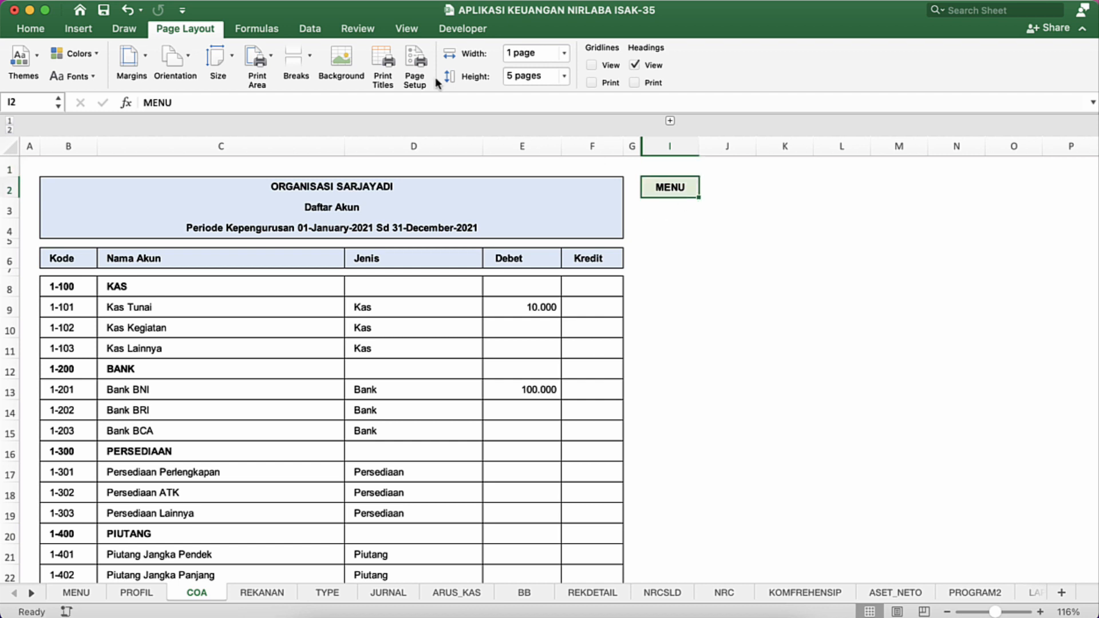
Step: Fill the MENU link cell in I2 with the same light blue as the title block
click(30, 29)
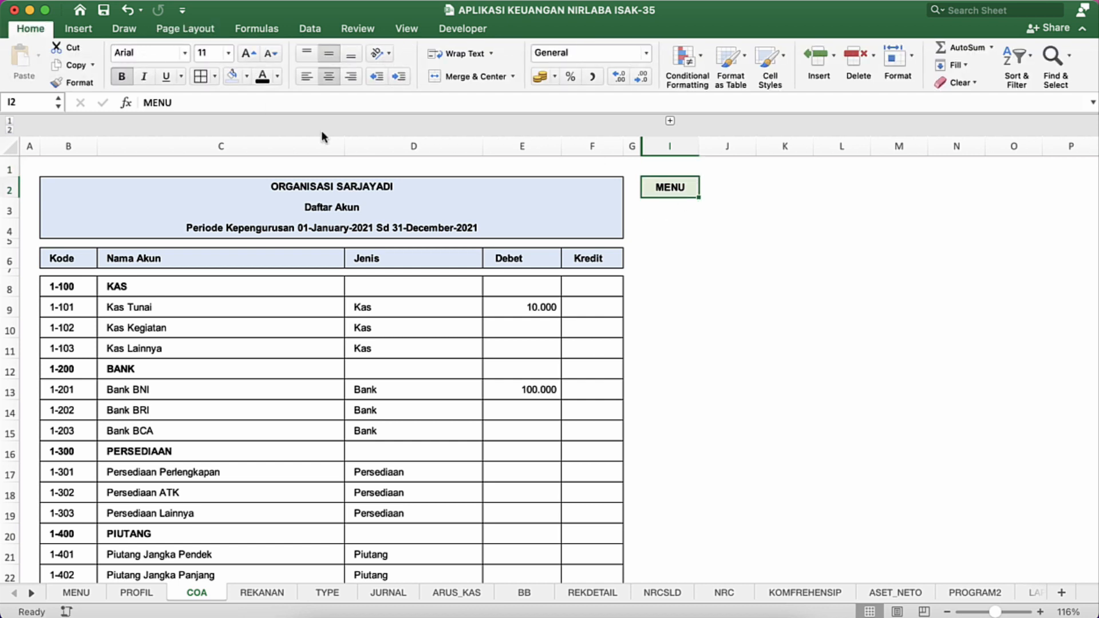
click(643, 417)
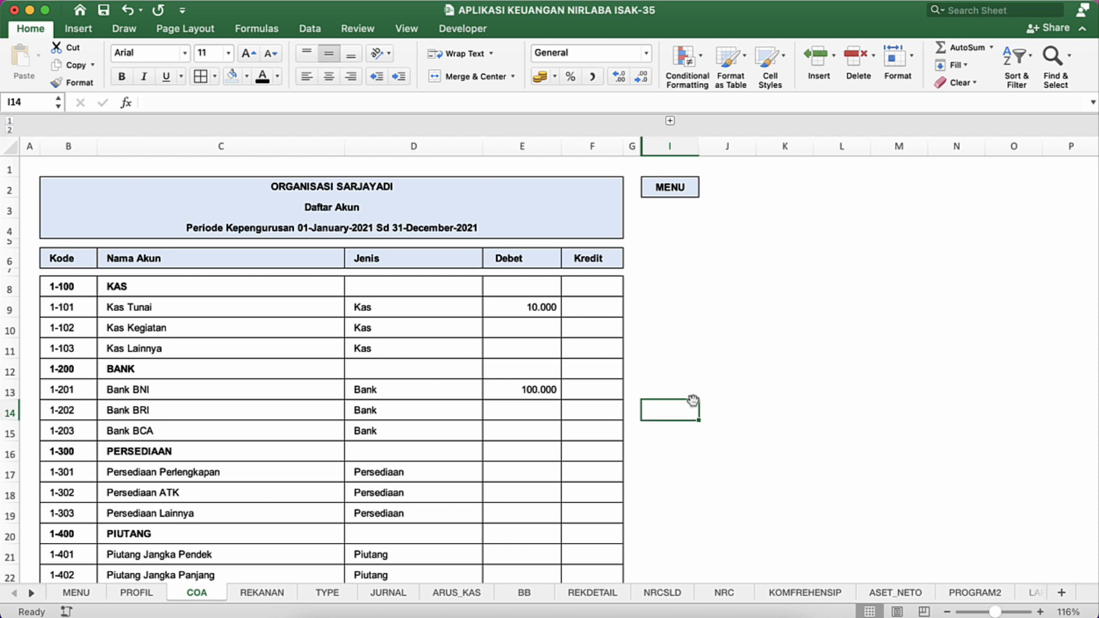
scroll(385, 351, down, 2)
scroll(385, 351, up, 2)
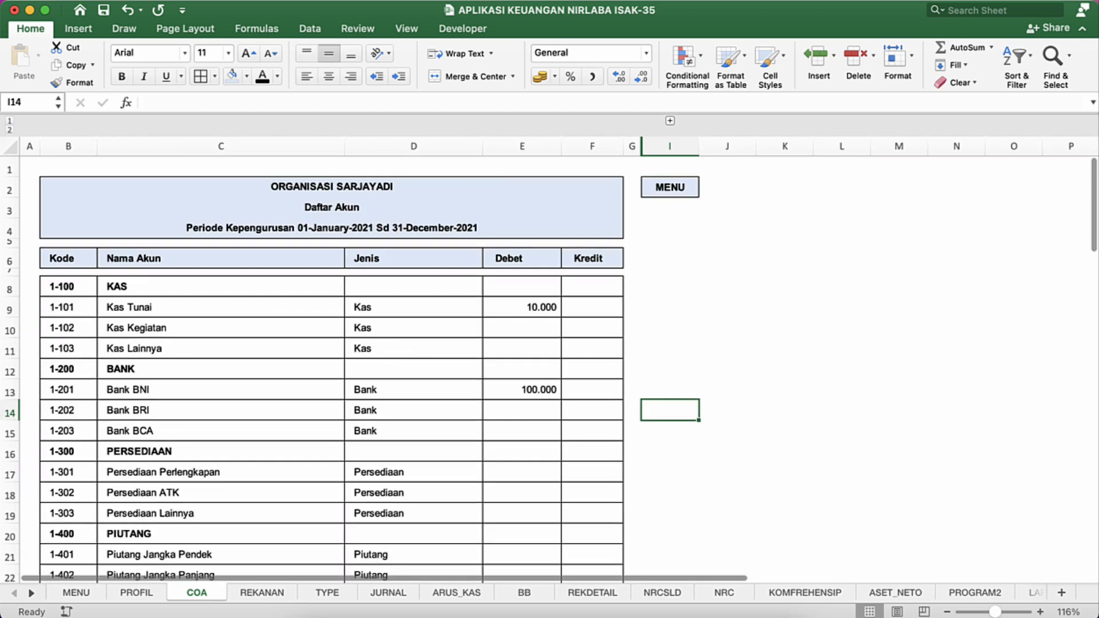
Step: Hide the row and column headings on the COA sheet and look over the table down to its closing bar
click(406, 29)
click(249, 74)
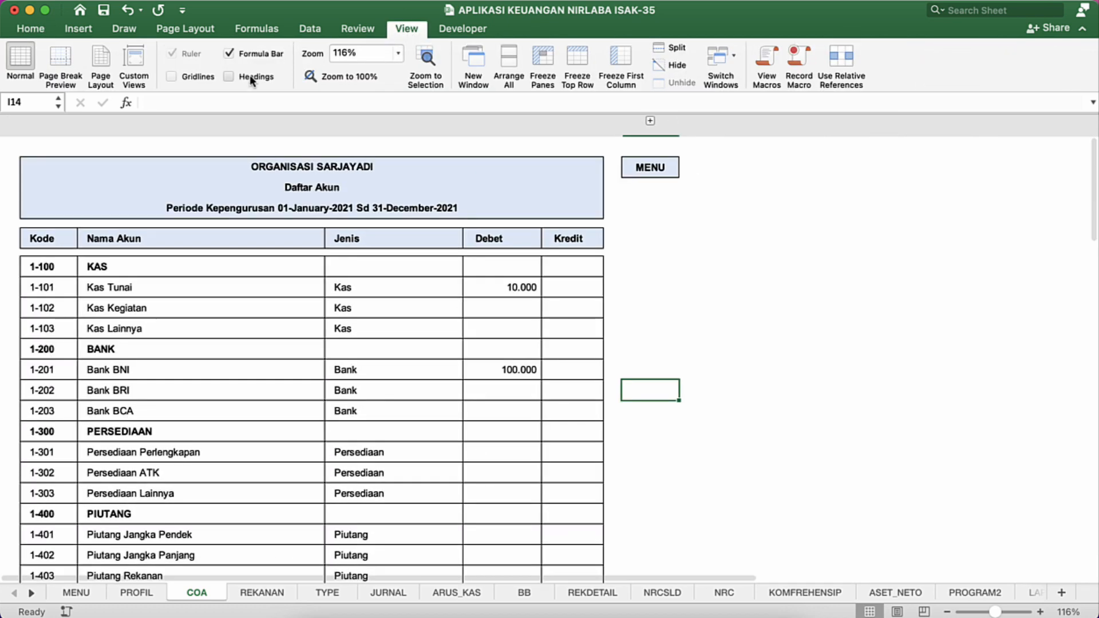
click(369, 262)
scroll(369, 263, down, 15)
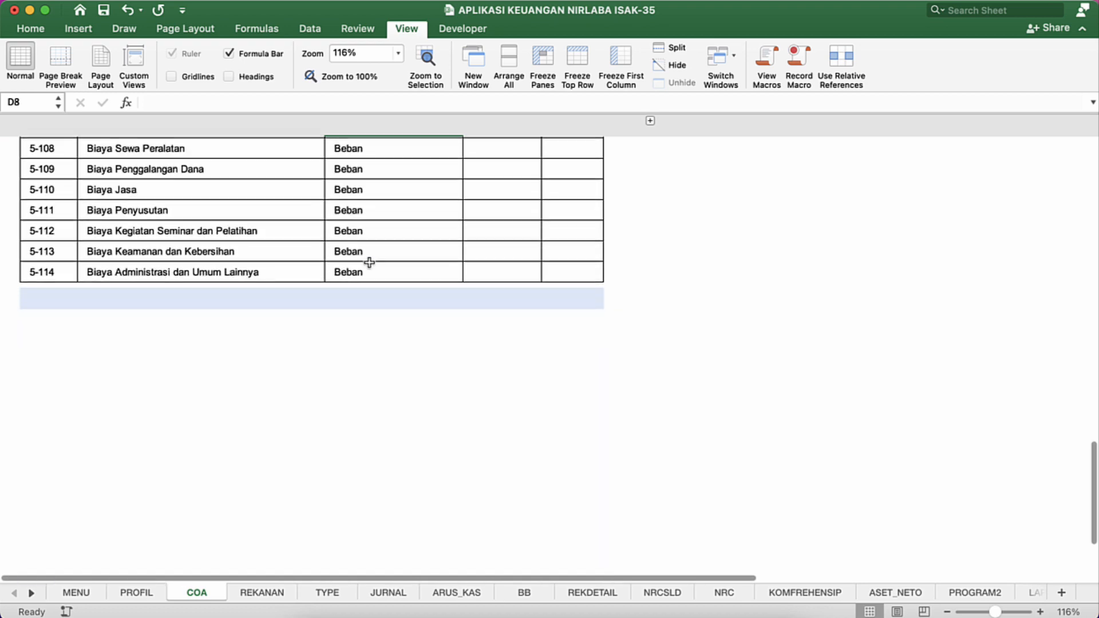
scroll(369, 263, up, 10)
scroll(369, 263, up, 10)
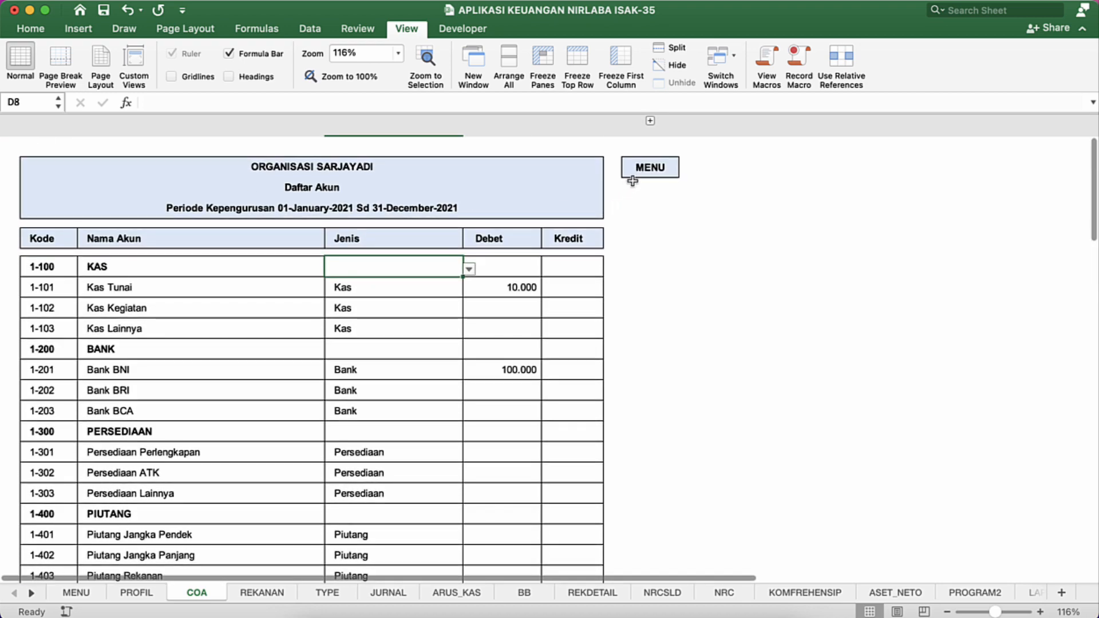
Step: Return to the MENU sheet through the MENU link and open the REKANAN sheet from there
click(650, 169)
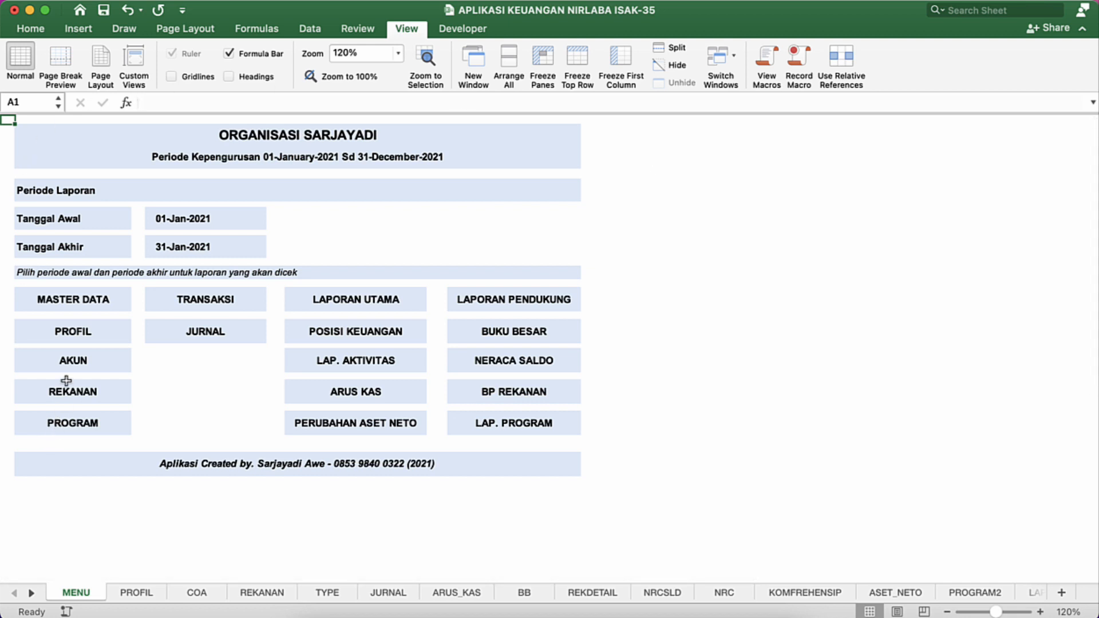
click(71, 397)
click(71, 395)
Step: Change the font of the entire REKANAN sheet to Arial, size 11
click(322, 298)
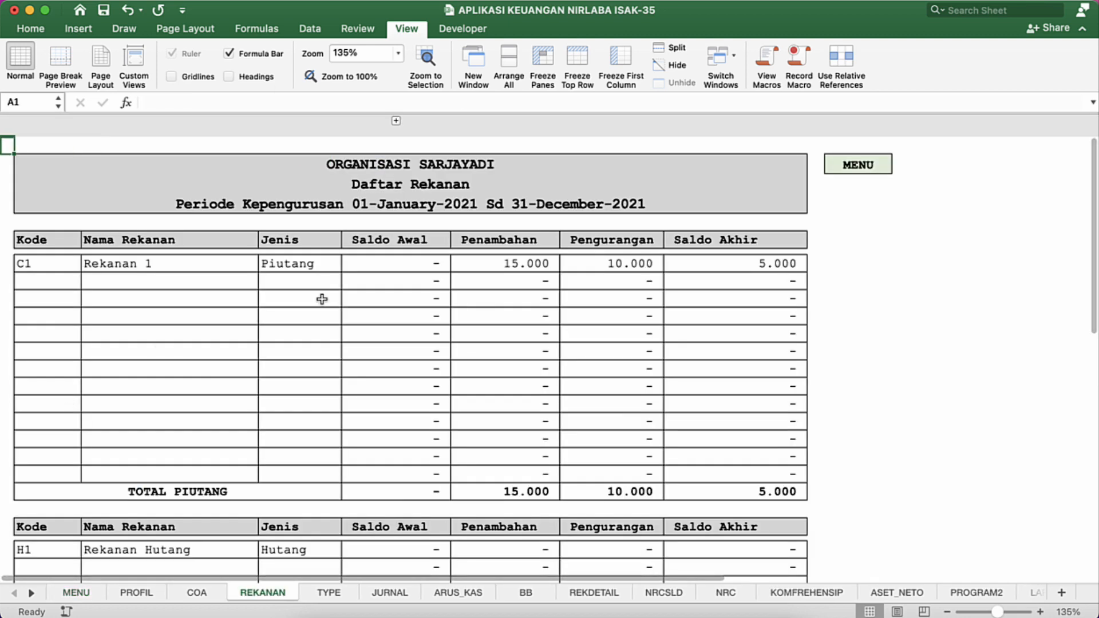
key(super+a)
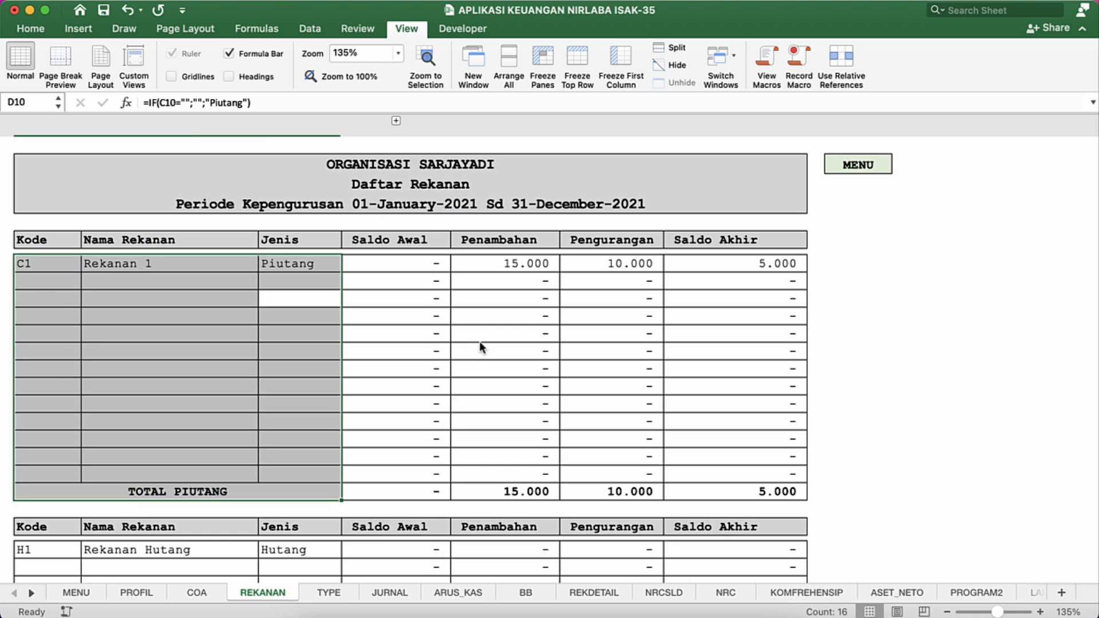
key(super+a)
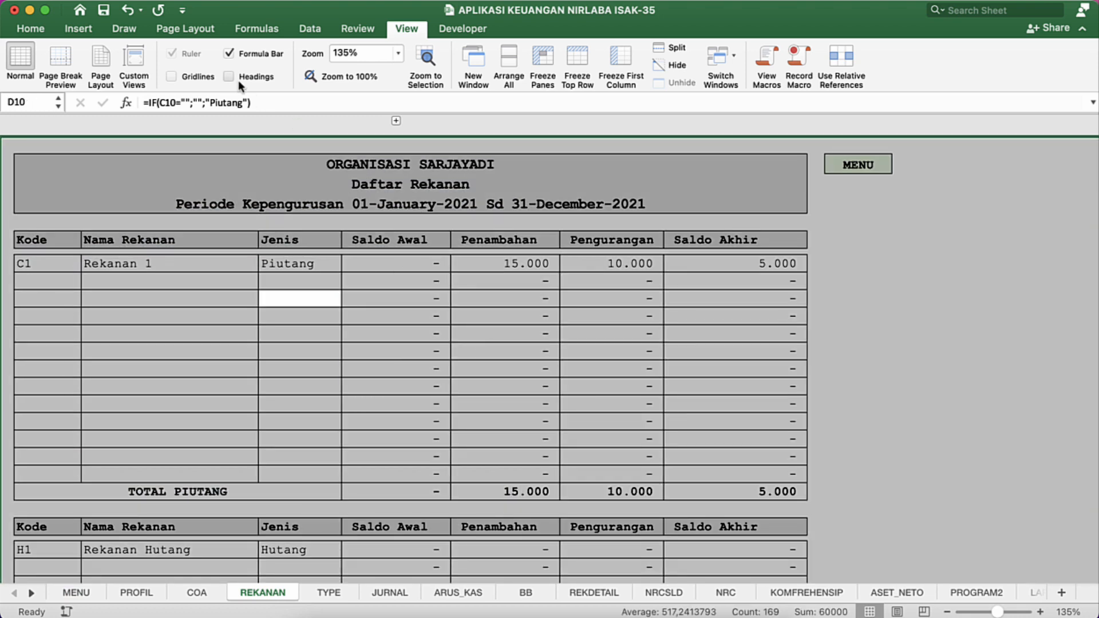
click(32, 28)
click(183, 53)
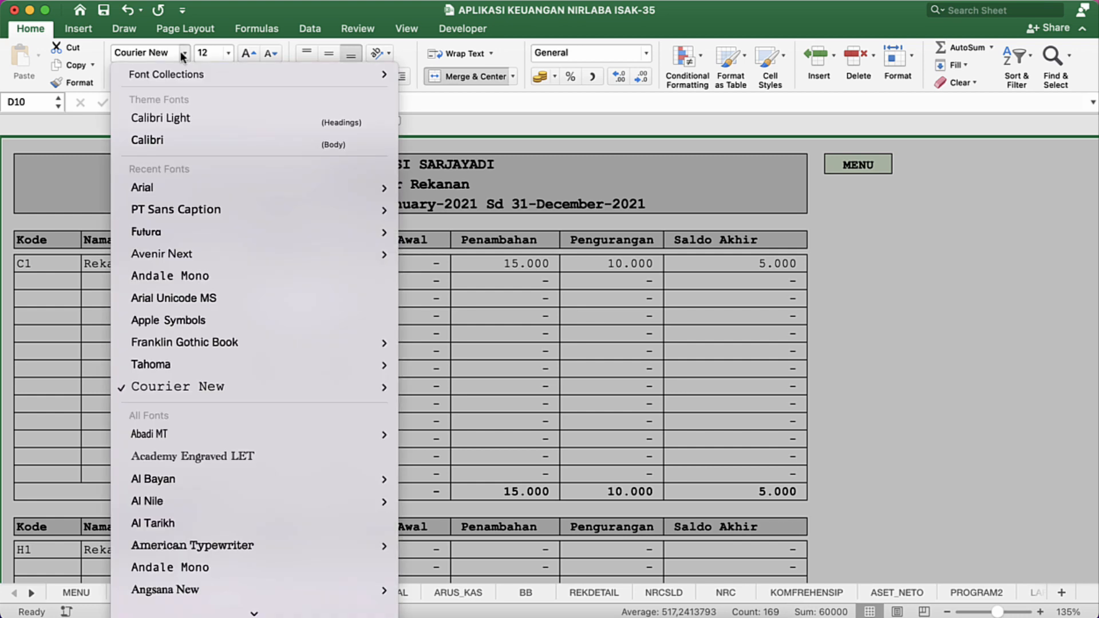
click(184, 189)
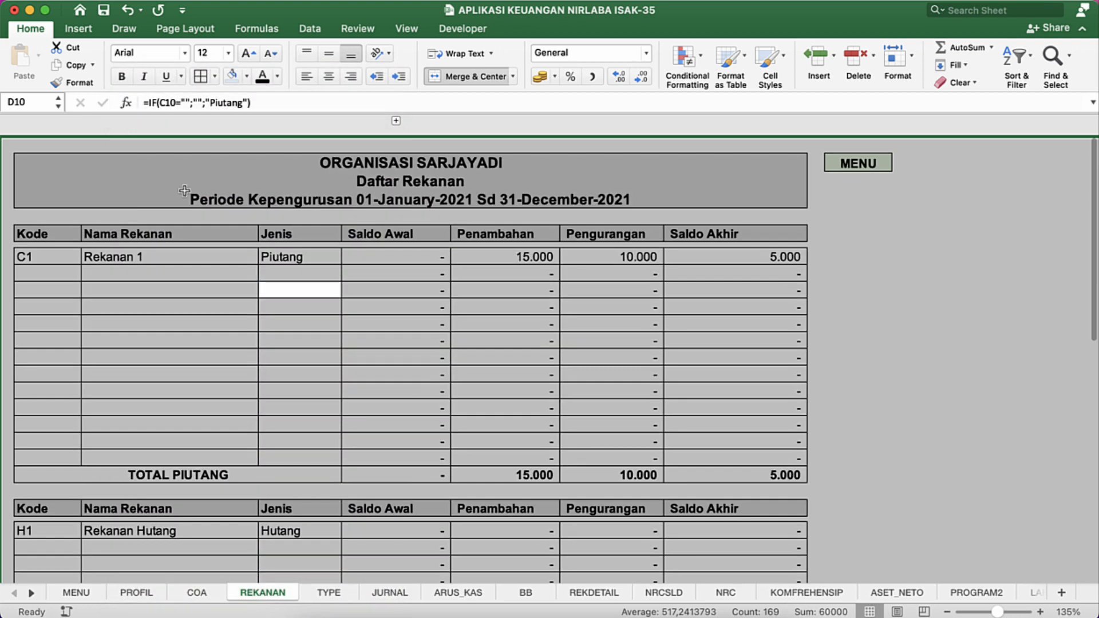
click(269, 54)
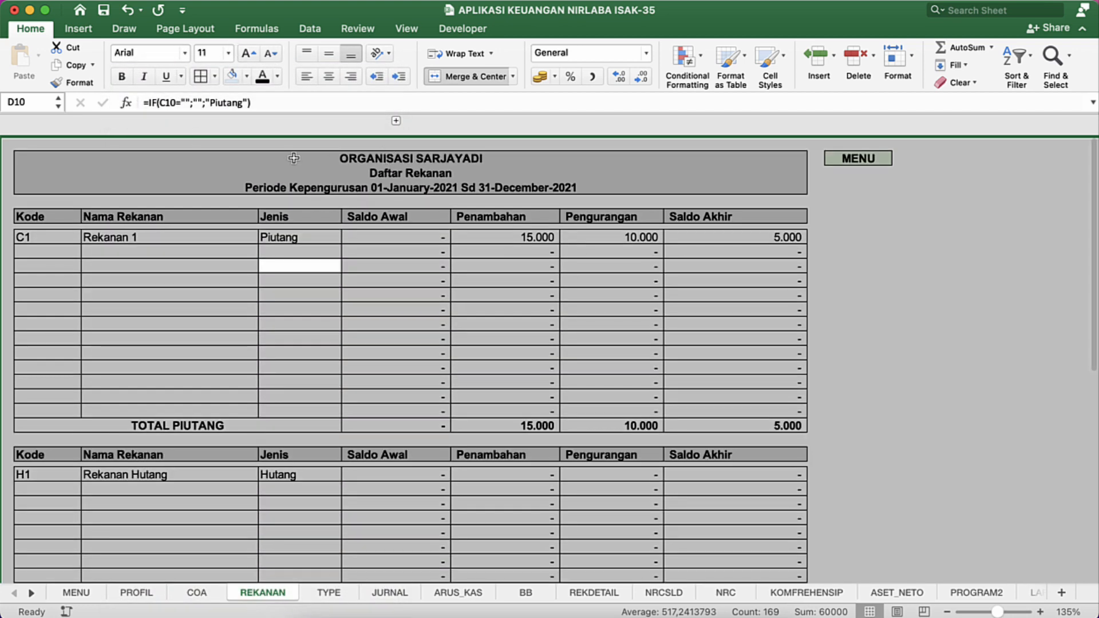
Step: Show the row and column headings on REKANAN and enlarge all rows to one uniform, taller height
click(404, 30)
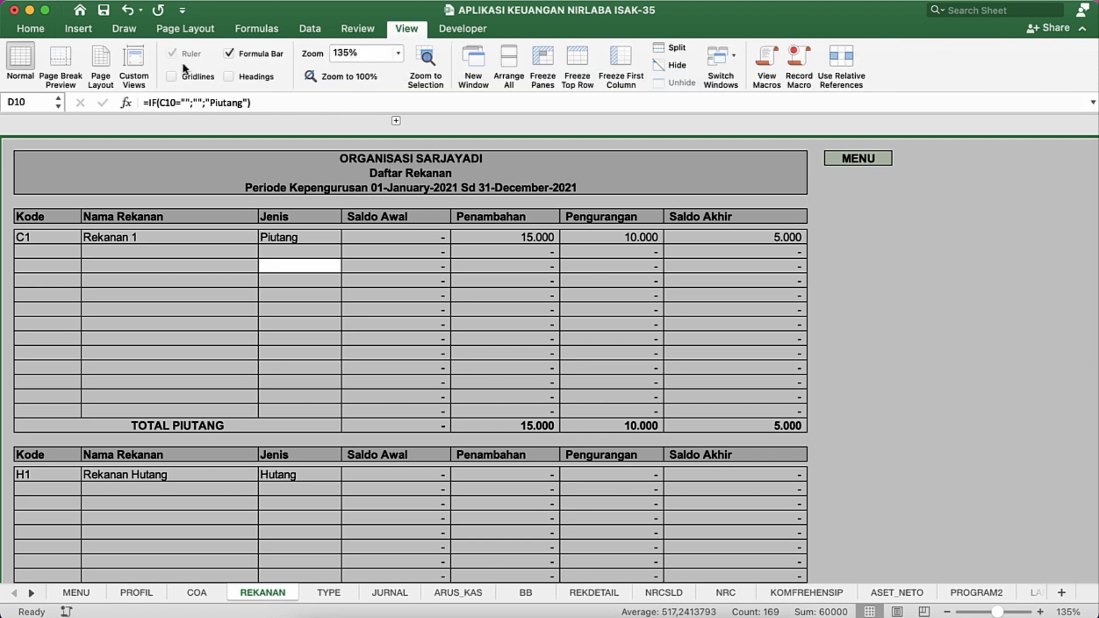
click(255, 80)
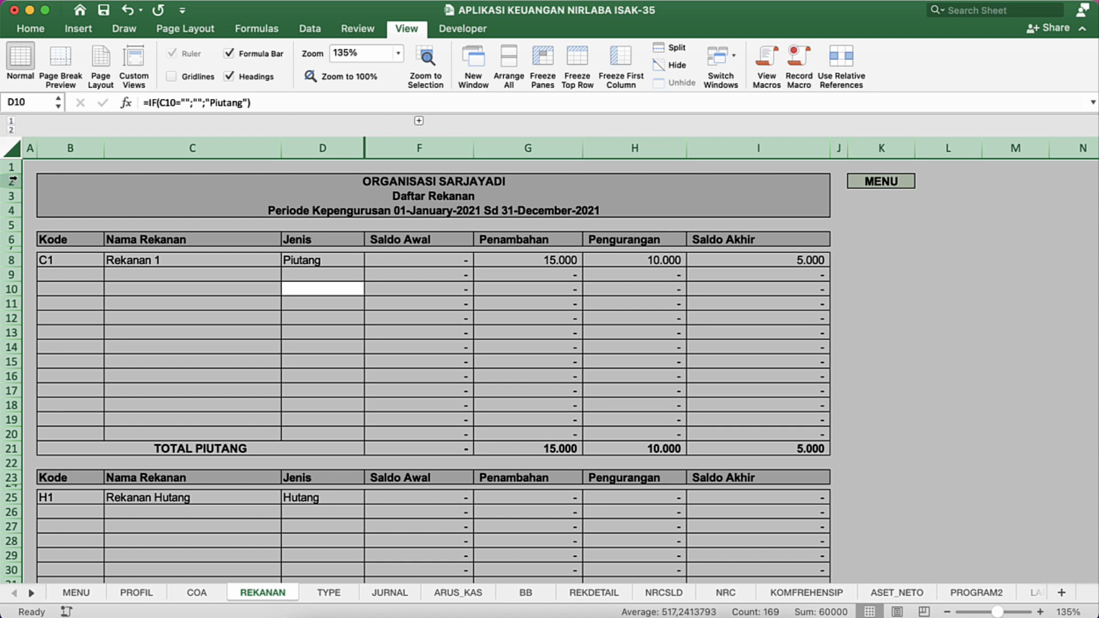
drag(12, 174, 13, 183)
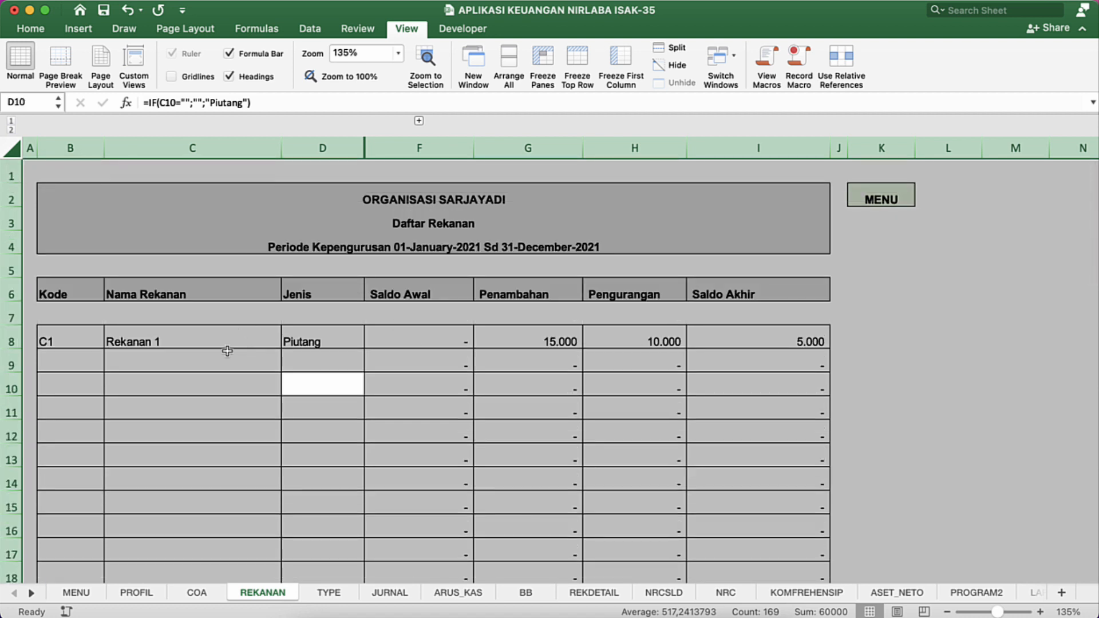
Step: Middle-align all REKANAN cells vertically and increase their indent by one level
click(30, 28)
click(329, 56)
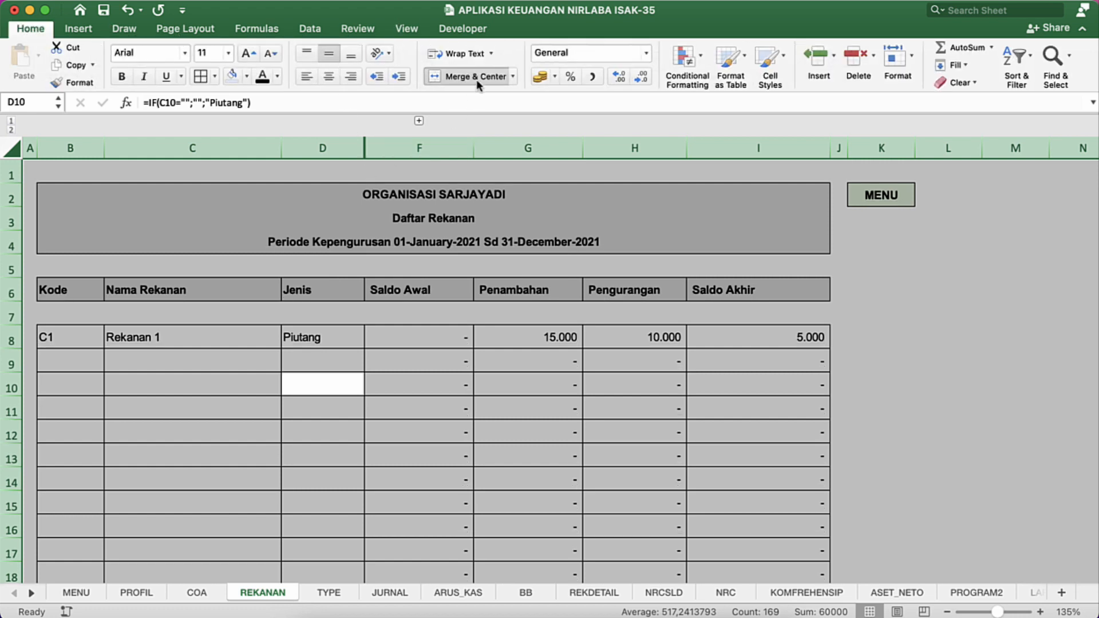
click(399, 77)
click(192, 217)
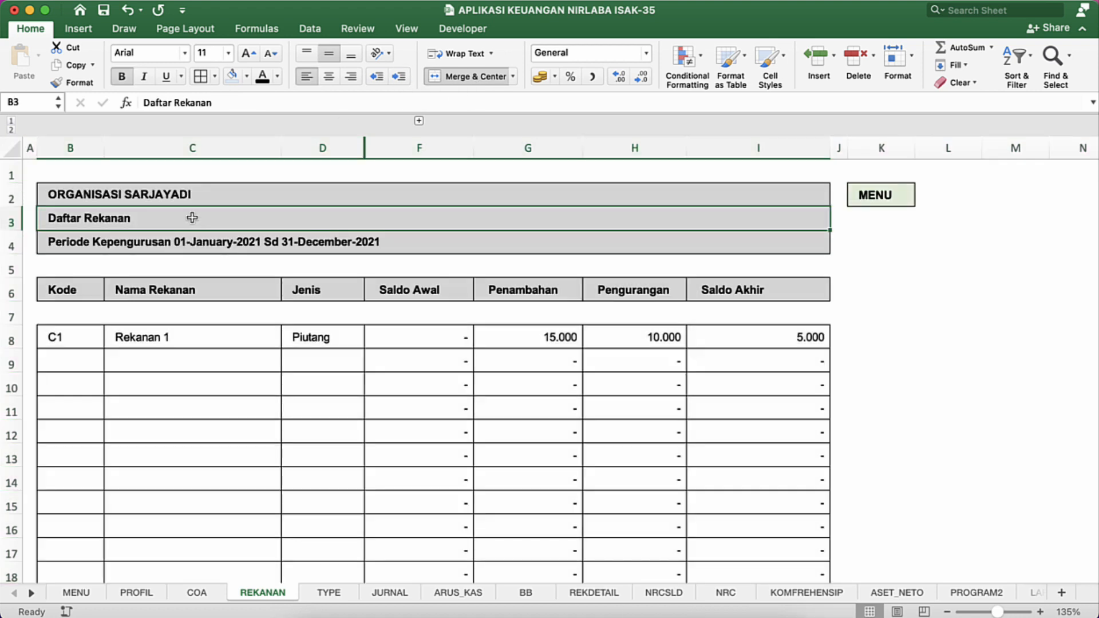
Step: Fill the merged title rows 2 to 4 on REKANAN with light blue and shrink the blank row 5 beneath them
click(156, 197)
key(shift+Down)
key(shift+Down)
key(shift+Down)
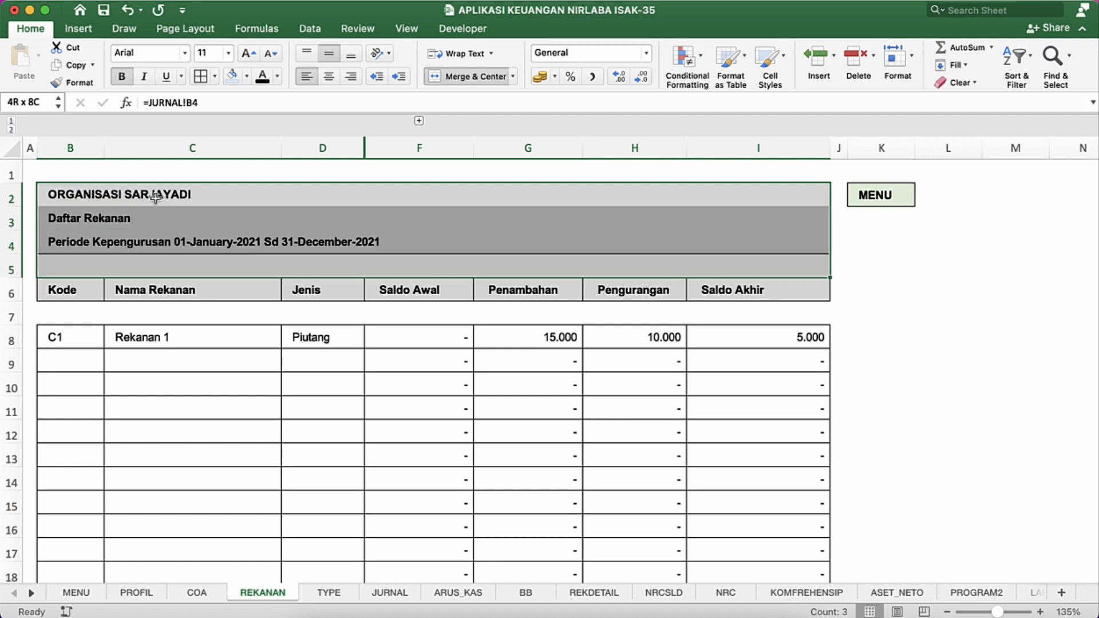
key(shift+Up)
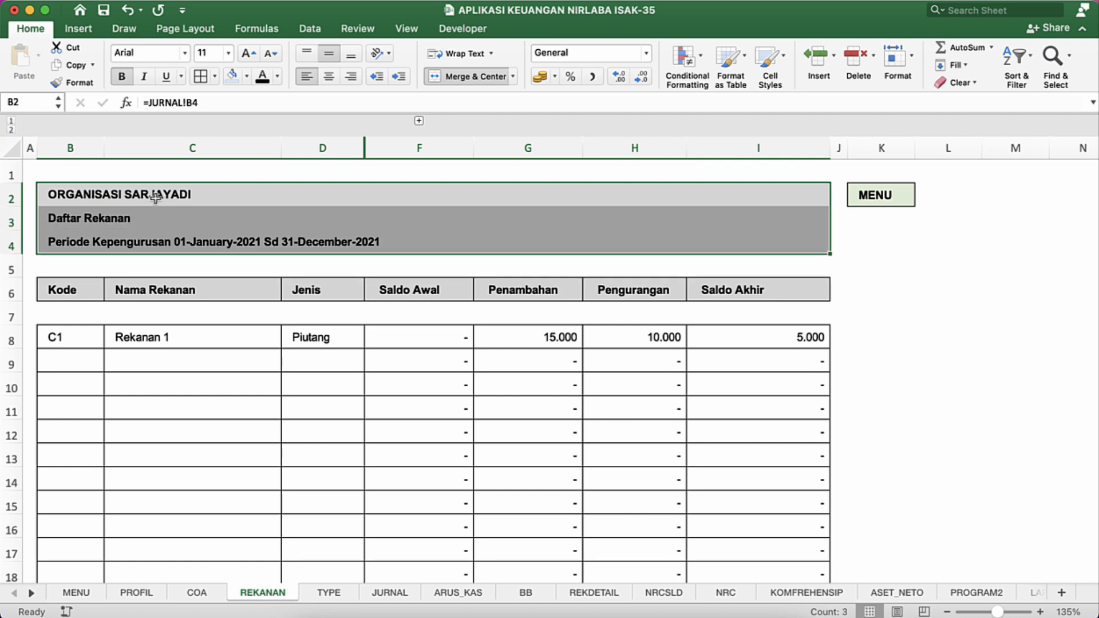
click(231, 76)
drag(12, 282, 12, 261)
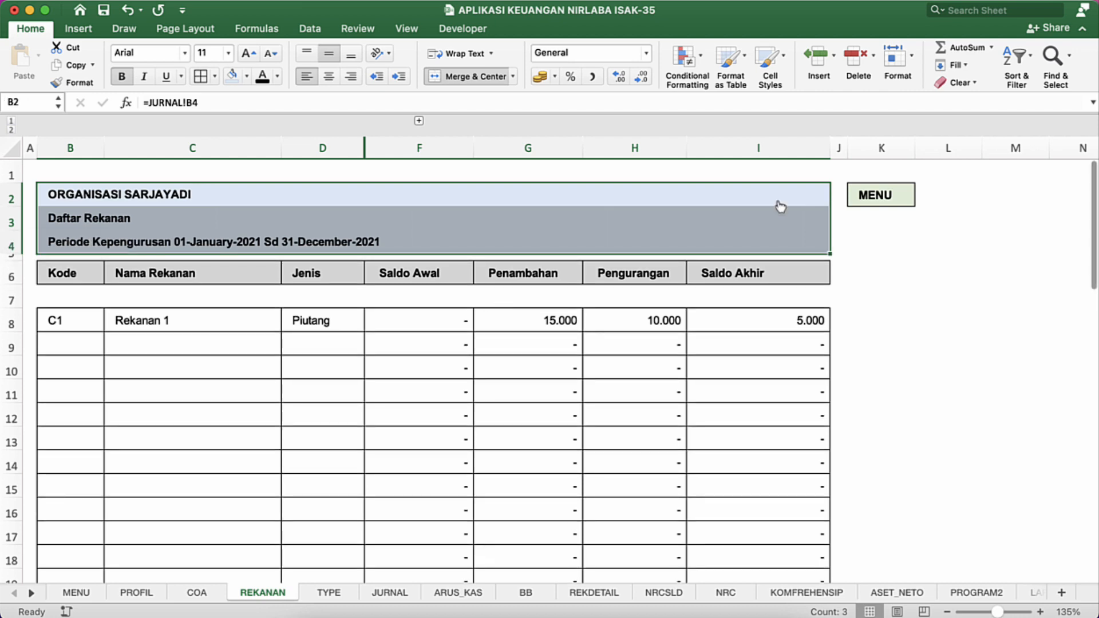
click(932, 192)
click(904, 197)
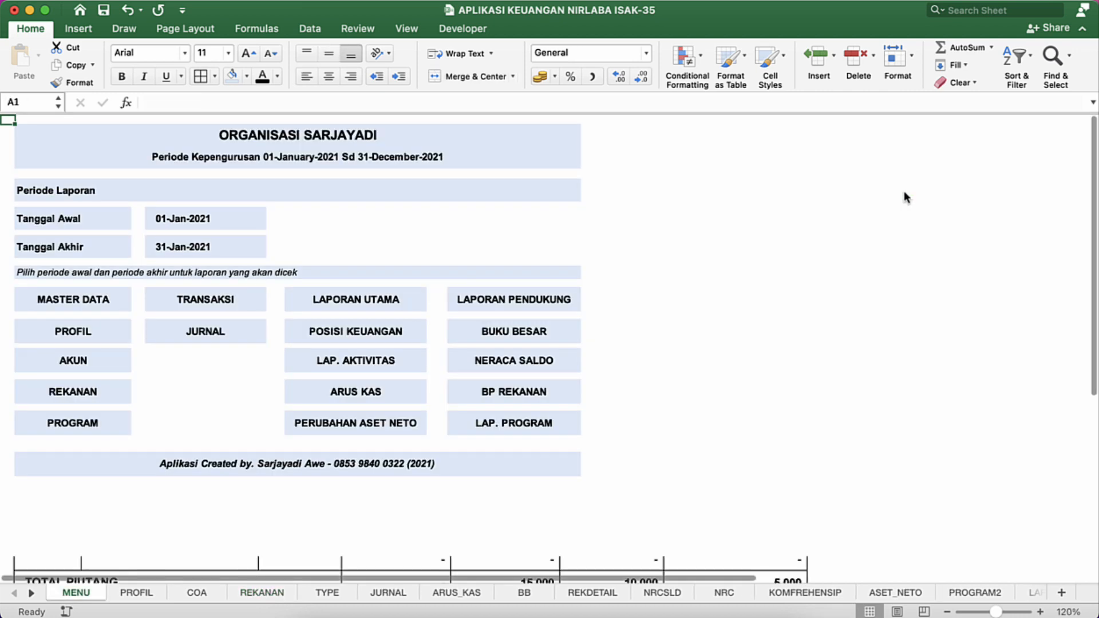
click(86, 398)
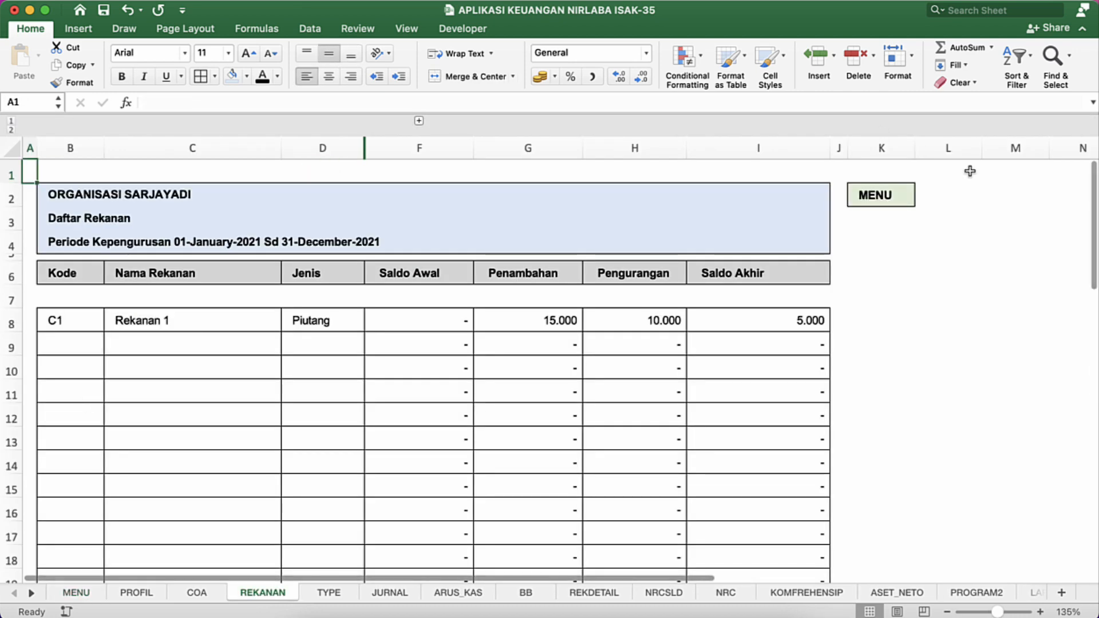
Step: Fill the MENU link cell K2 with the same light blue, without following its link
click(957, 197)
key(Left)
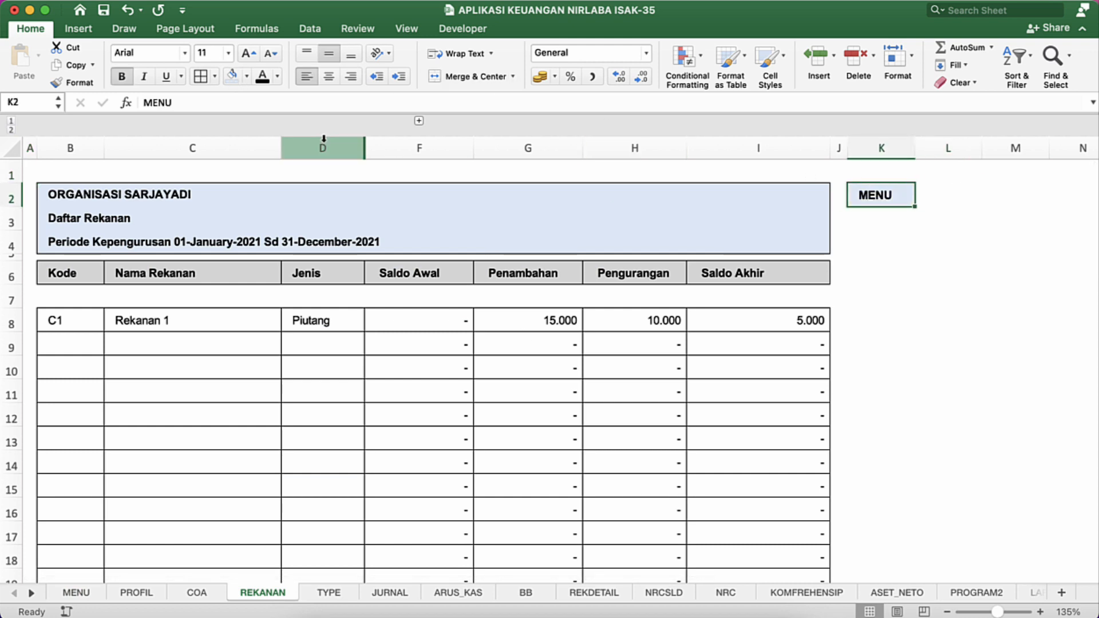
Step: Fill the first table's header row 6, from Kode to Saldo Akhir, with the same light blue
click(351, 189)
key(Down)
key(Up)
key(shift+Down)
key(shift+Down)
key(shift+Down)
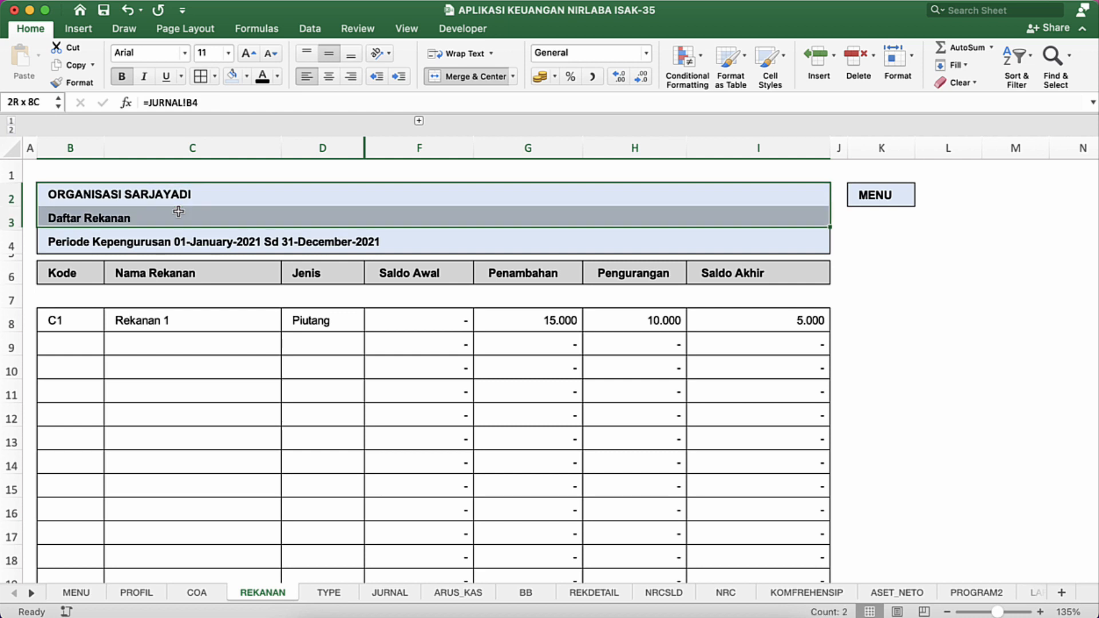
key(Down)
key(Down)
key(Down)
key(Down)
key(shift+Right)
key(shift+Right)
key(shift+Right)
key(shift+Right)
key(shift+Right)
key(shift+Right)
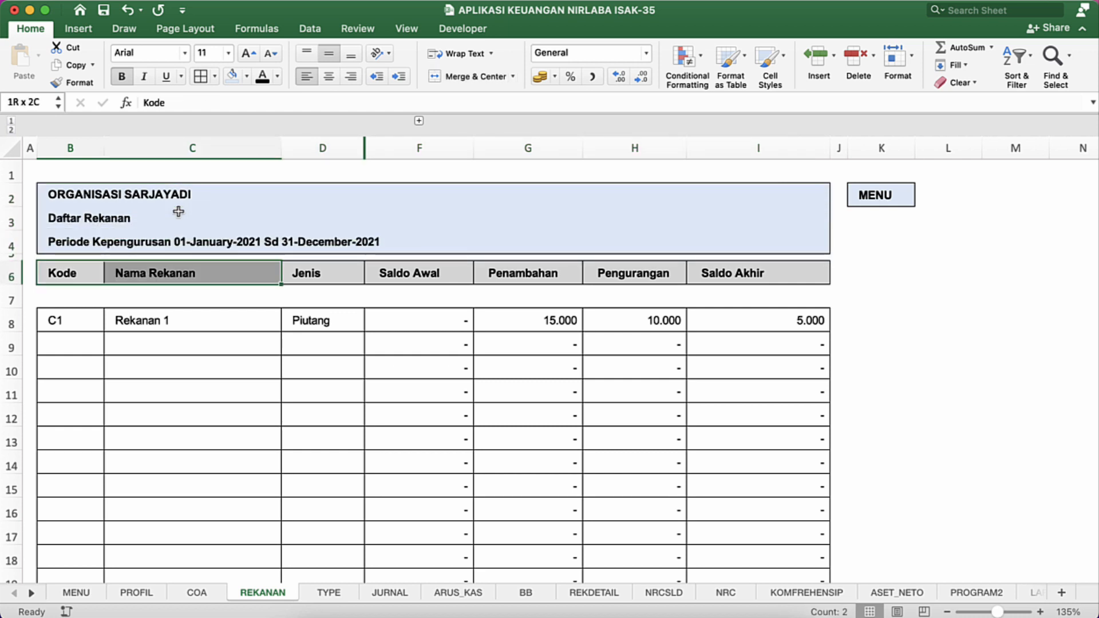
click(232, 76)
Step: Shrink the blank row 7 between the header row and the first Rekanan entry to a thin spacer
click(68, 314)
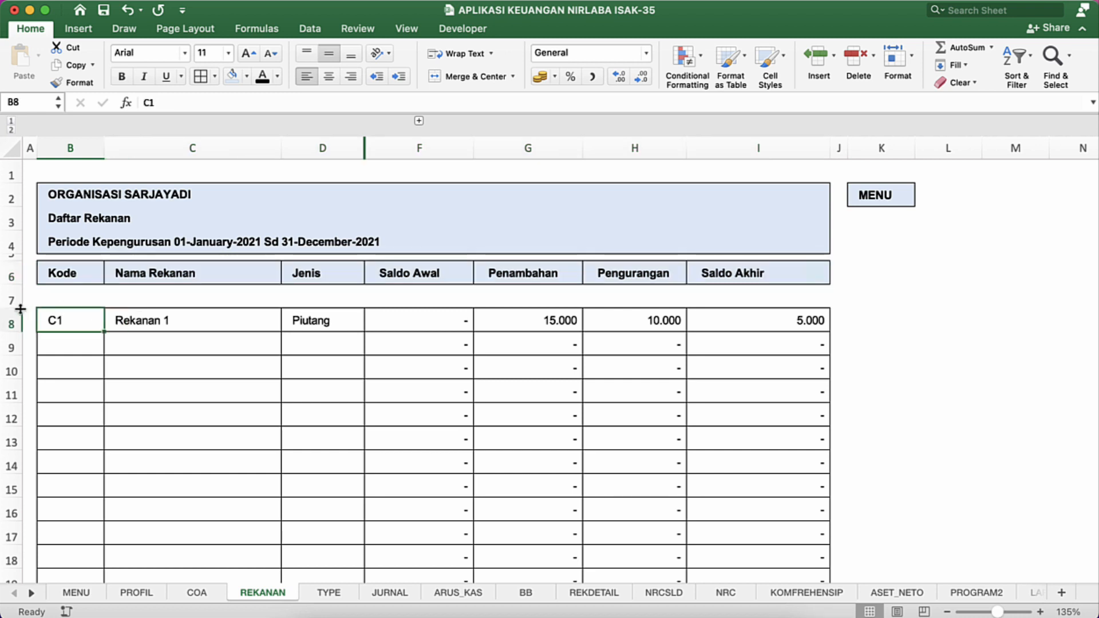
drag(20, 309, 19, 293)
click(230, 315)
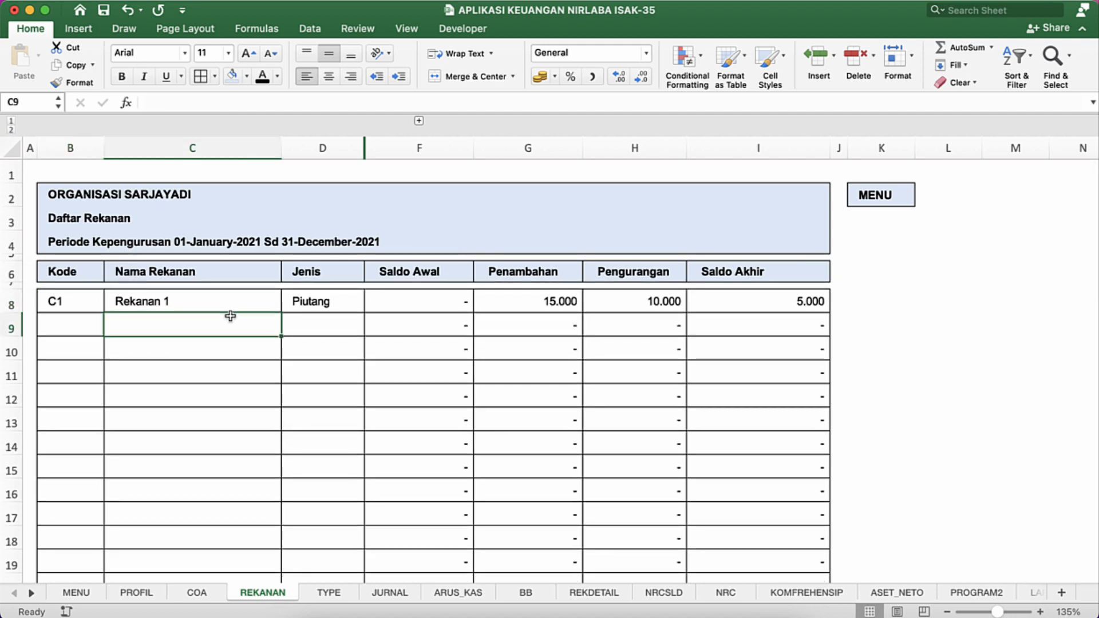
Step: Add filters to the REKANAN table covering B6:I39, from the Kode header down to the TOTAL HUTANG row
click(273, 391)
scroll(273, 391, down, 5)
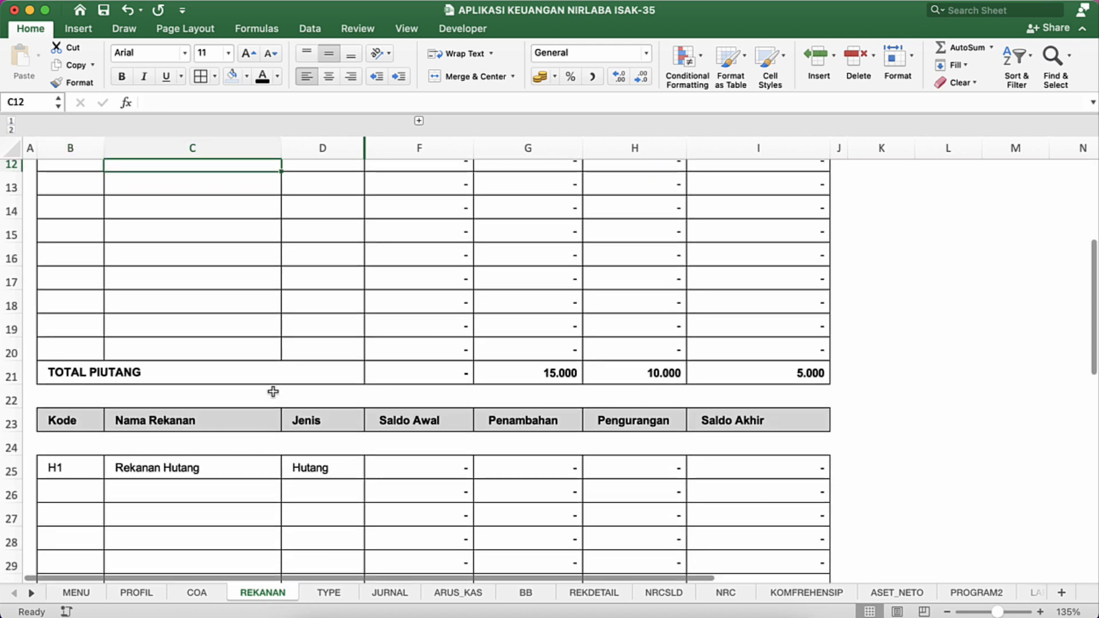
scroll(273, 391, up, 5)
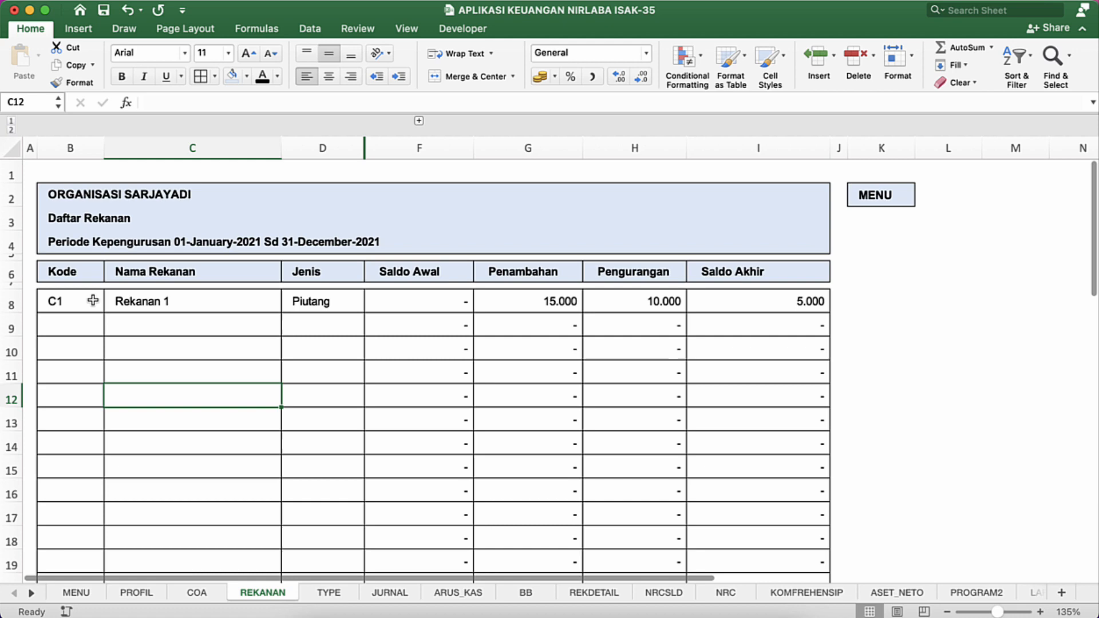
click(72, 276)
key(shift+Right)
key(shift+Right)
key(shift+Right)
key(shift+Right)
key(shift+Right)
key(shift+Right)
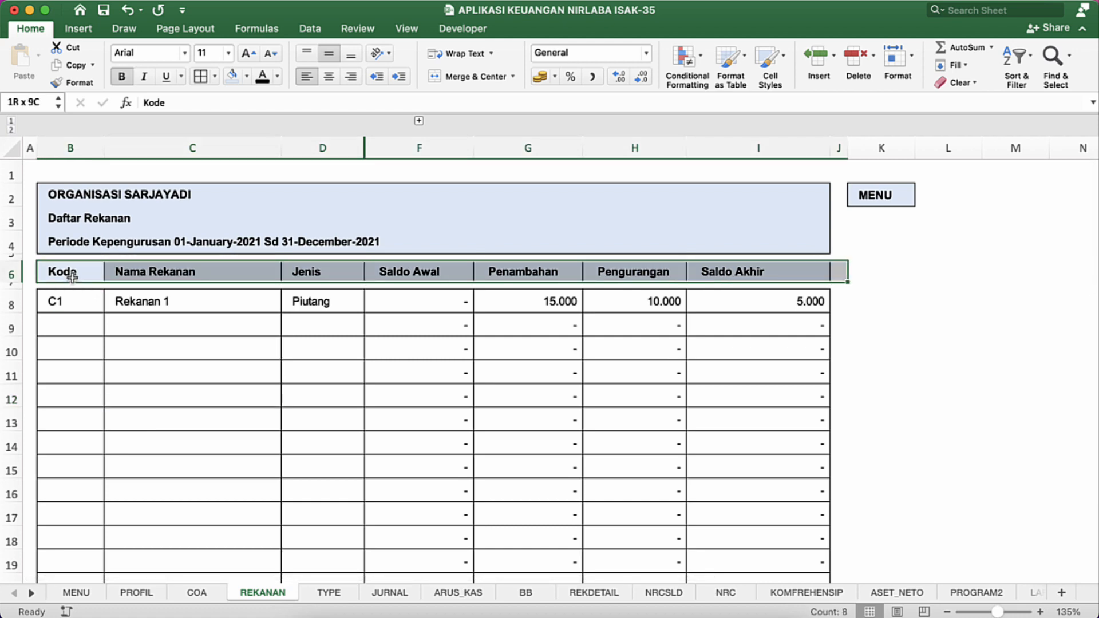
key(shift+Down)
key(shift+Down)
key(shift+Down)
key(shift+Down)
key(shift+Down)
key(shift+Down)
key(shift+Down)
key(shift+Down)
key(shift+Down)
key(shift+Down)
key(shift+Down)
key(shift+Down)
key(shift+Down)
key(shift+Down)
key(shift+Down)
key(shift+Down)
key(shift+Down)
key(shift+Down)
key(shift+Down)
key(shift+Down)
key(shift+Down)
key(shift+Down)
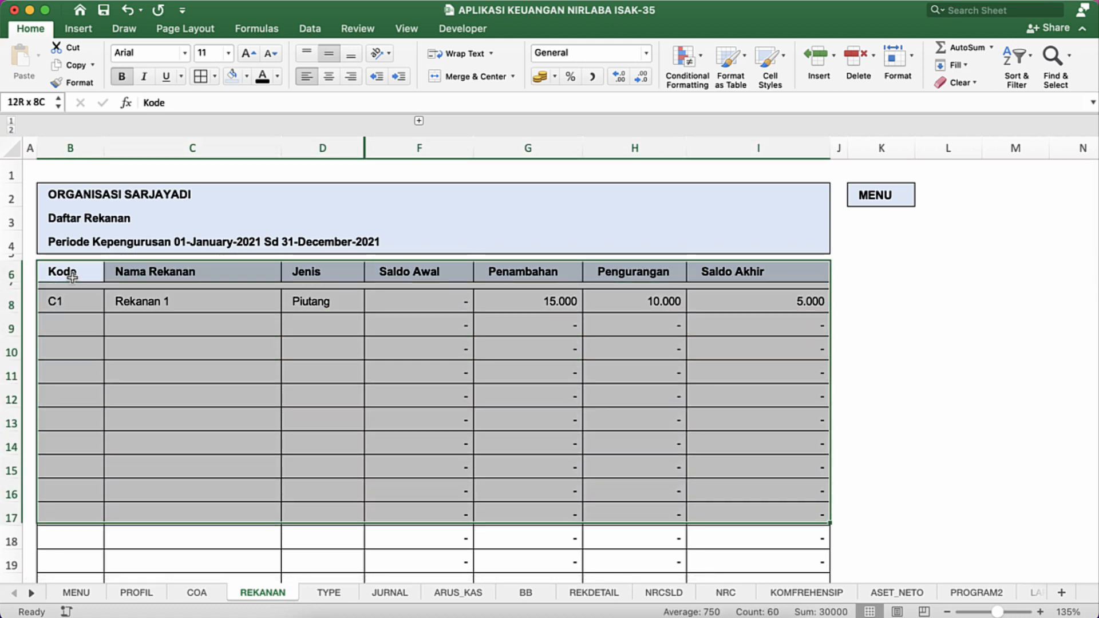
key(shift+Down)
key(shift+Down)
key(shift+Down)
key(shift+Down)
key(shift+Down)
key(shift+Down)
key(shift+Down)
key(shift+Down)
key(shift+Down)
key(shift+Down)
key(shift+Down)
key(shift+Down)
key(shift+Down)
key(shift+Down)
key(shift+Down)
key(shift+Down)
key(shift+Down)
key(shift+Down)
key(shift+Down)
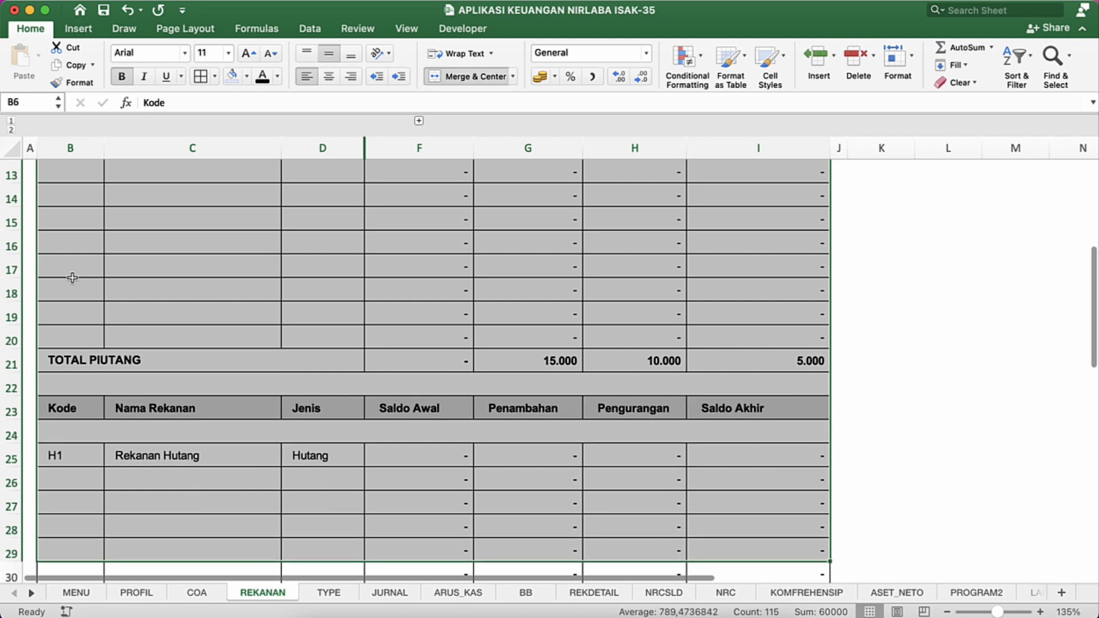
key(shift+Up)
key(shift+Up)
key(shift+Up)
key(shift+Up)
key(shift+Up)
key(shift+Up)
key(shift+Up)
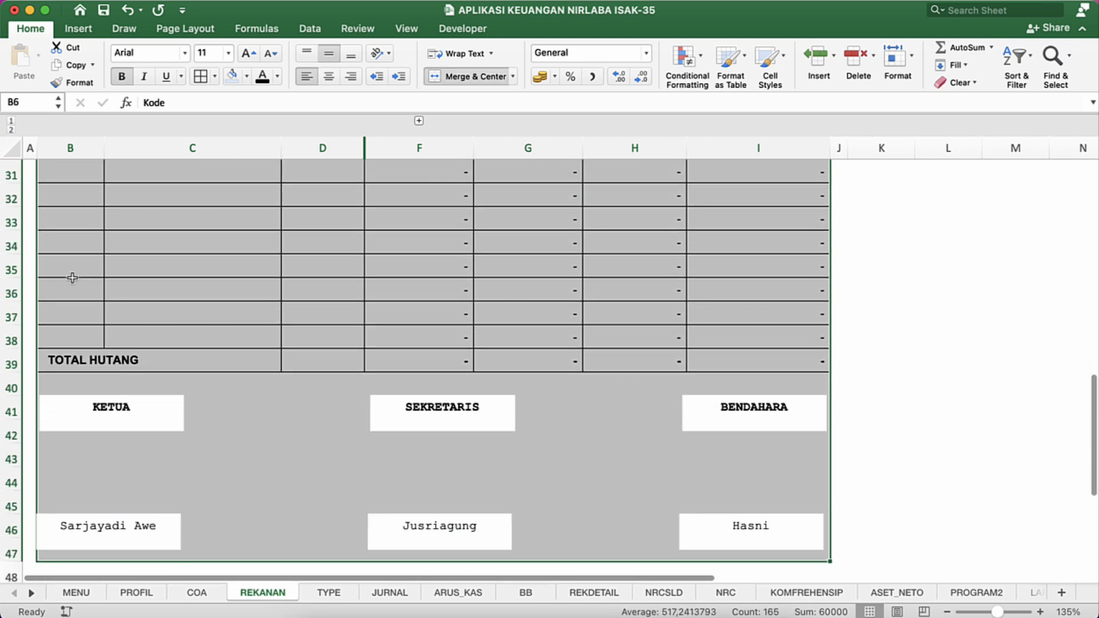
key(shift+Up)
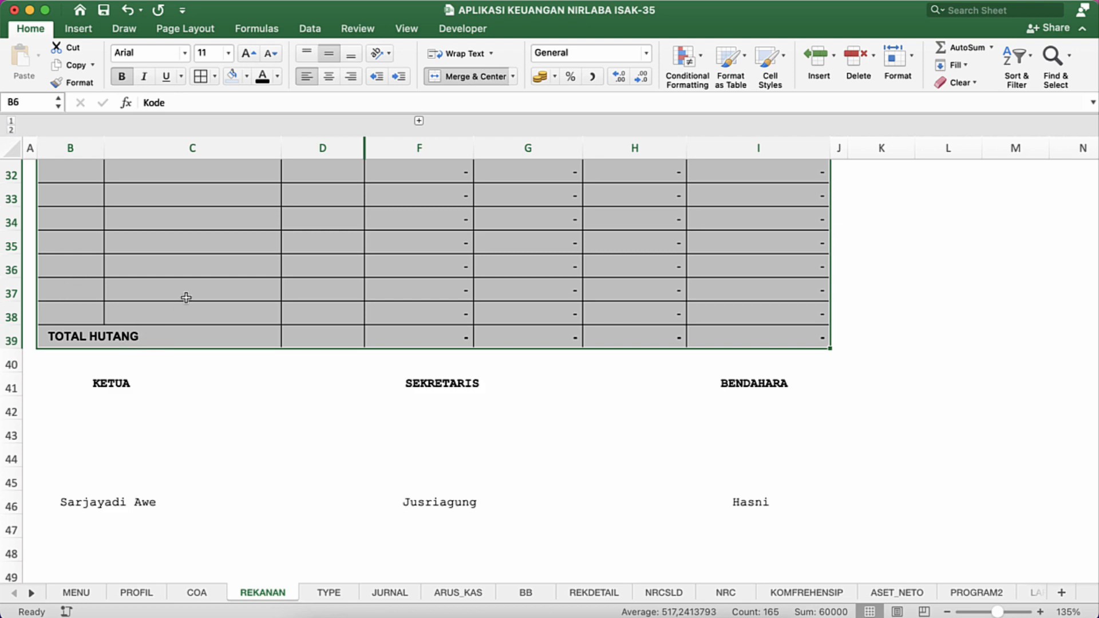
scroll(186, 298, up, 10)
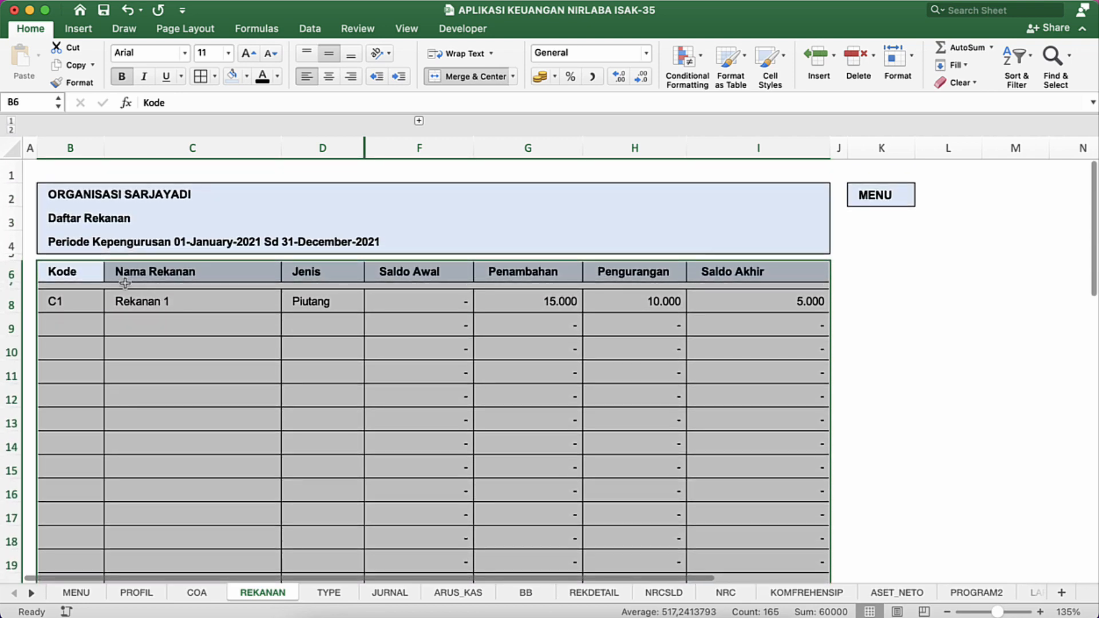
click(311, 29)
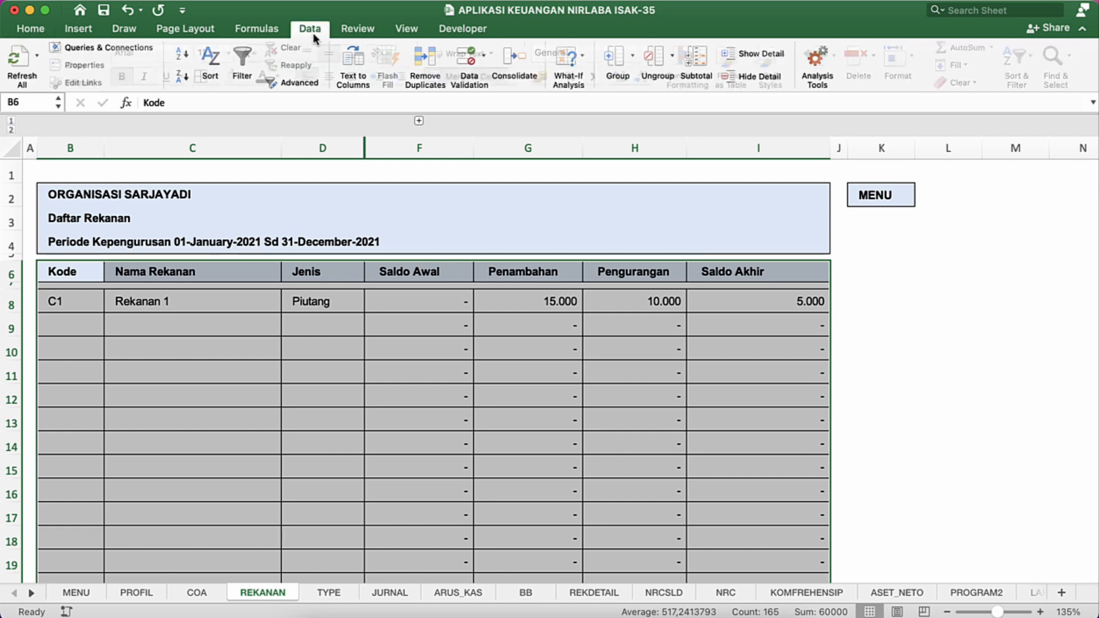
click(240, 60)
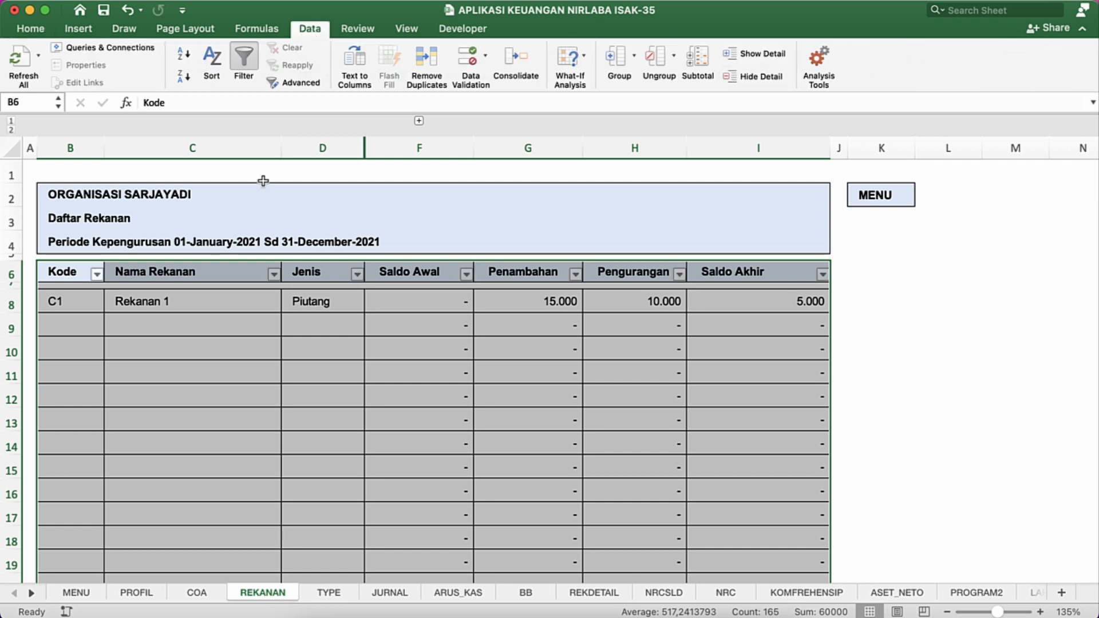
Step: Filter the Nama Rekanan column to exclude blank entries
click(295, 351)
click(259, 311)
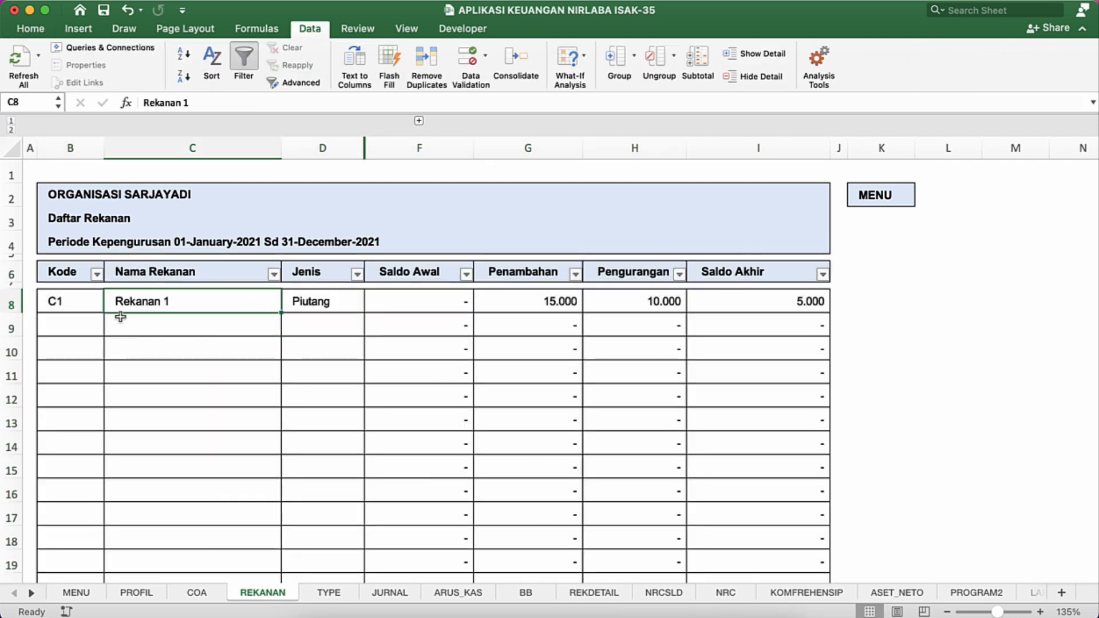
click(273, 274)
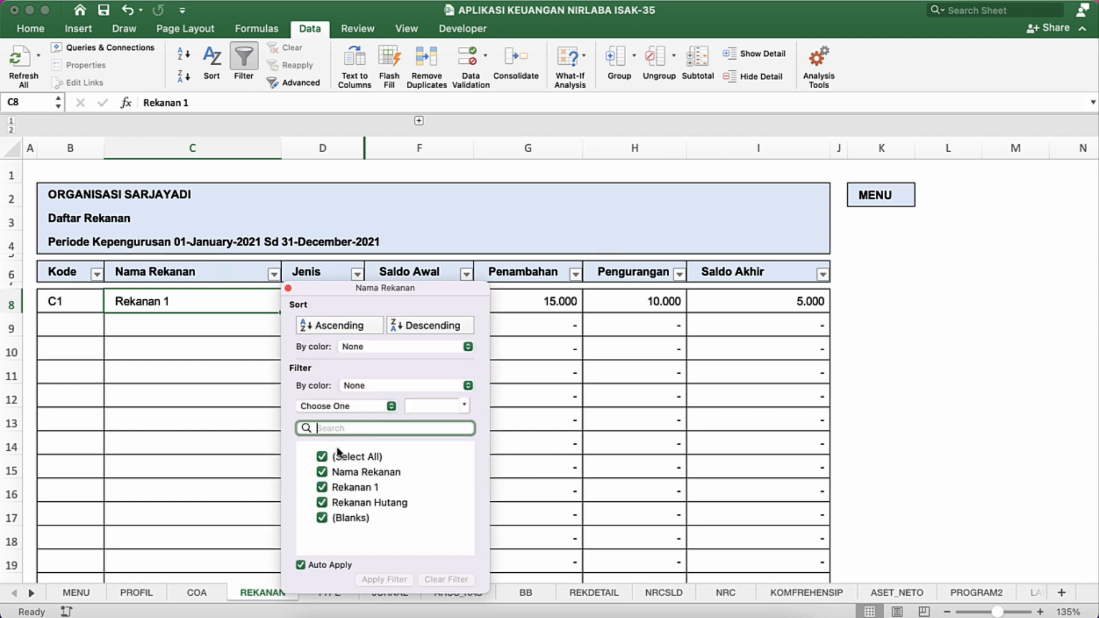
click(322, 518)
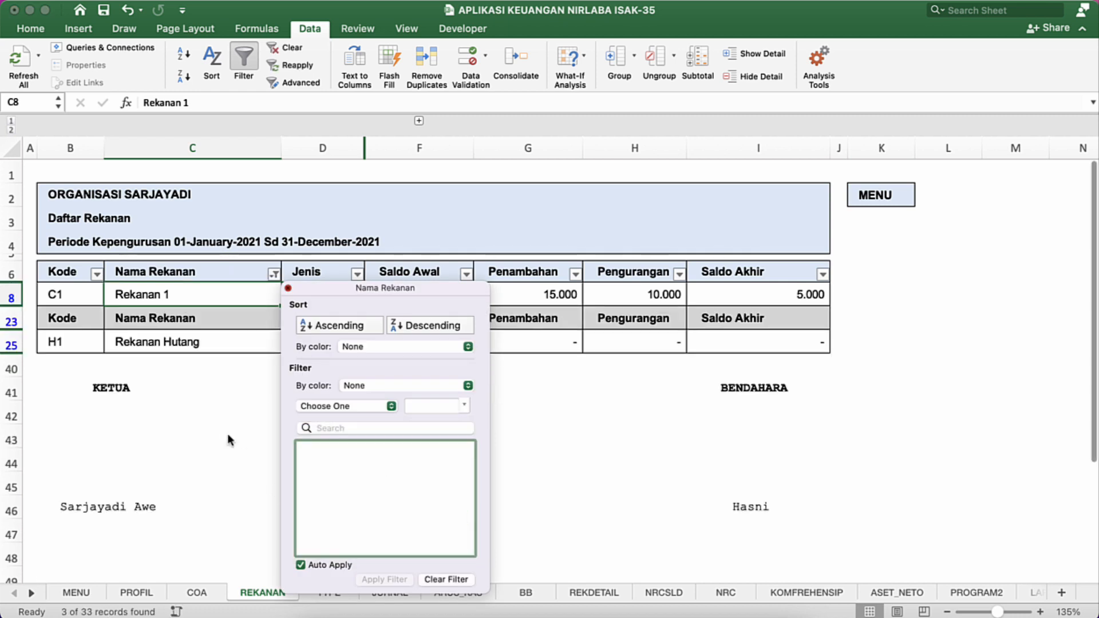
click(227, 433)
click(225, 336)
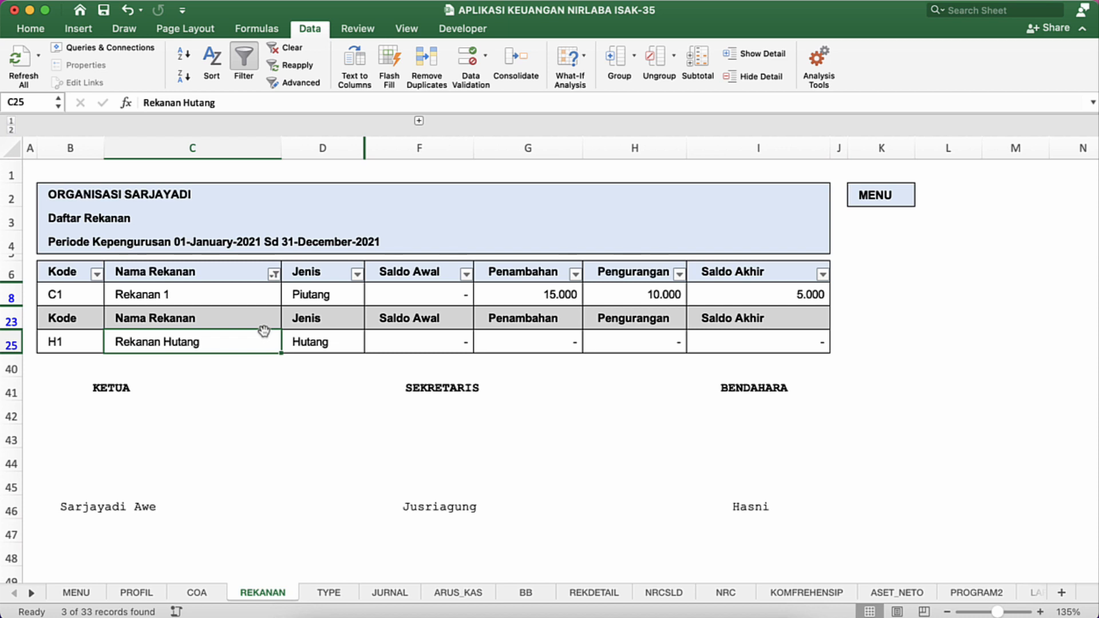
Step: Reset the Nama Rekanan filter to select all entries again
click(274, 275)
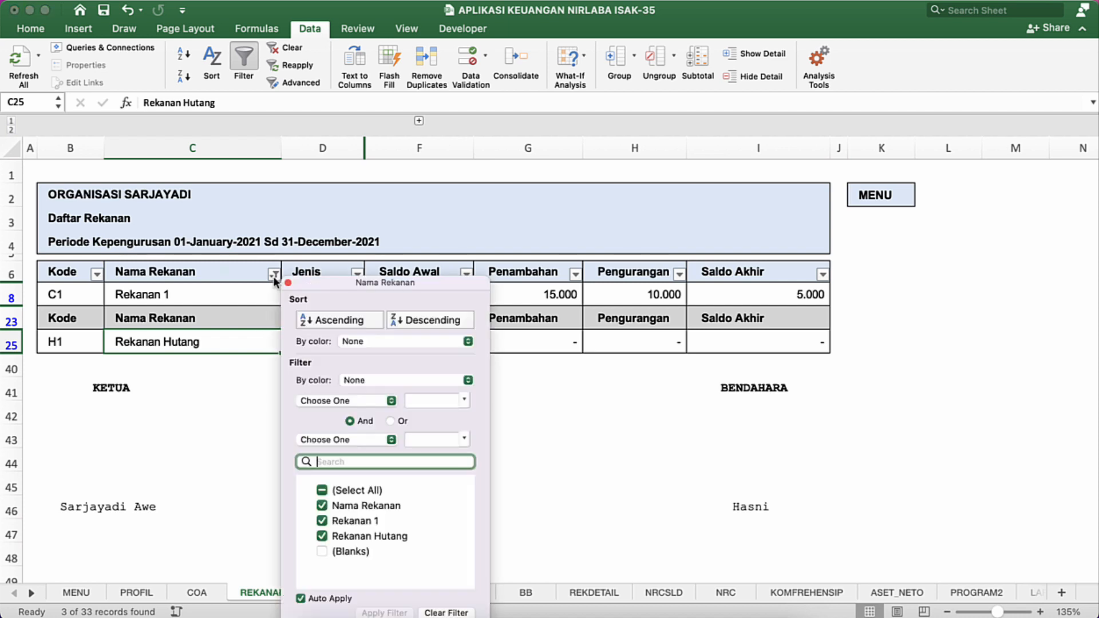
click(323, 491)
click(186, 292)
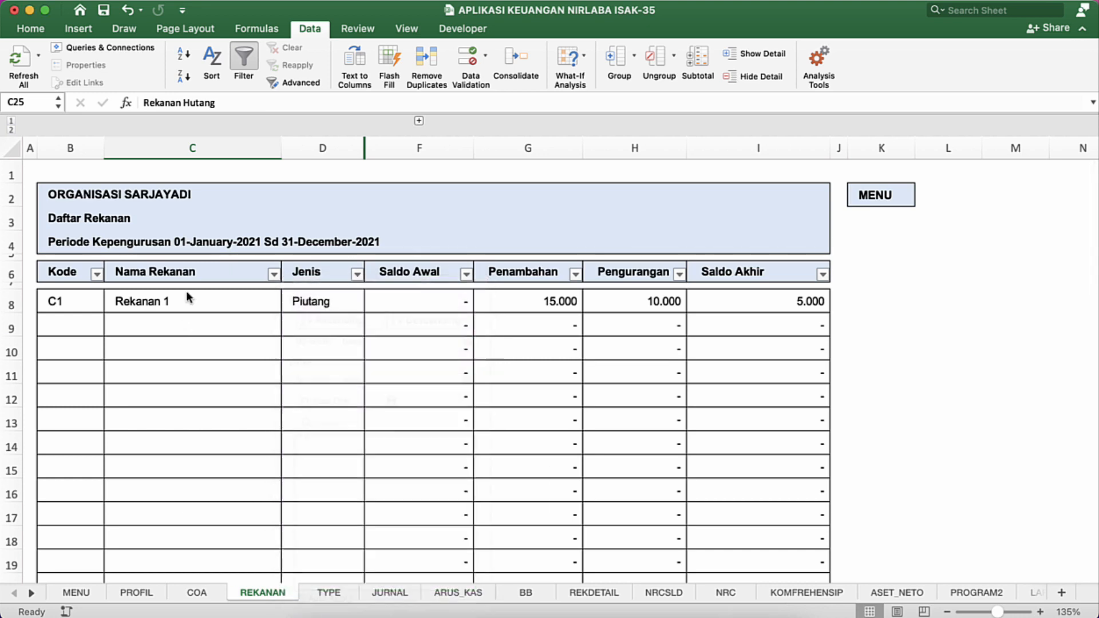
Step: Enter 1 in cell B7, in the thin spacer row beneath the Kode header
scroll(186, 291, down, 5)
scroll(187, 290, up, 1)
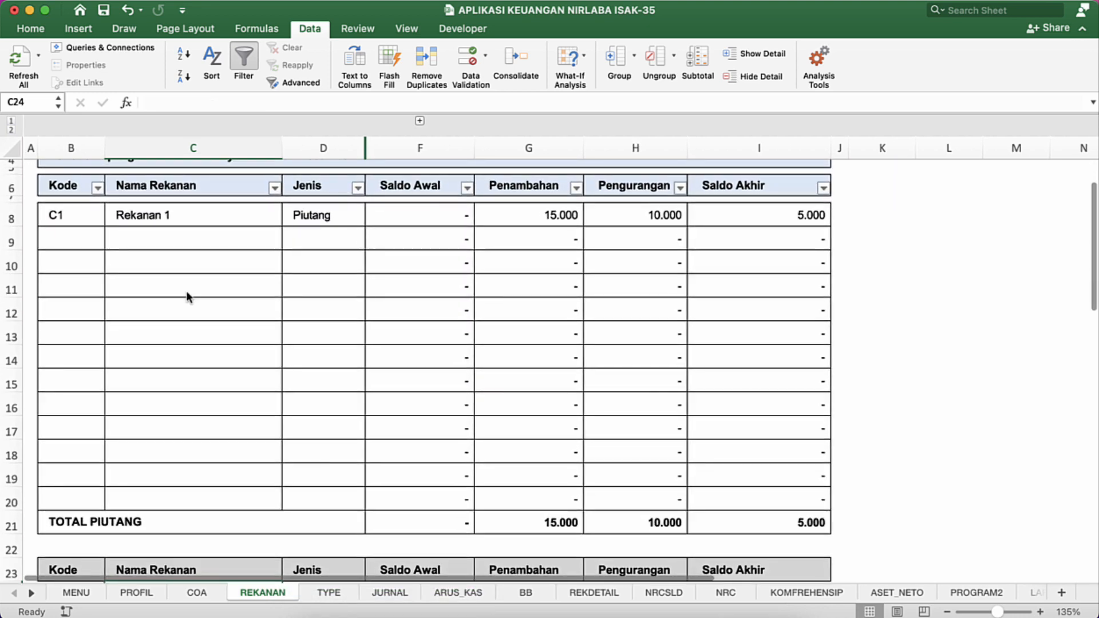
scroll(187, 290, up, 3)
scroll(187, 291, down, 4)
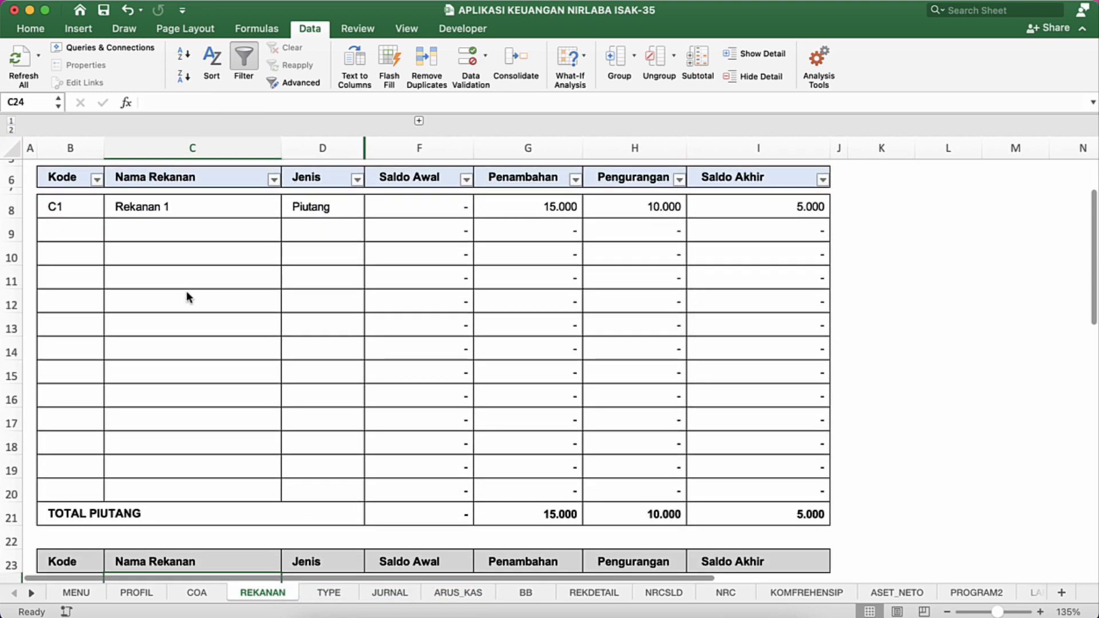
scroll(186, 290, up, 2)
scroll(186, 291, down, 3)
scroll(187, 291, up, 1)
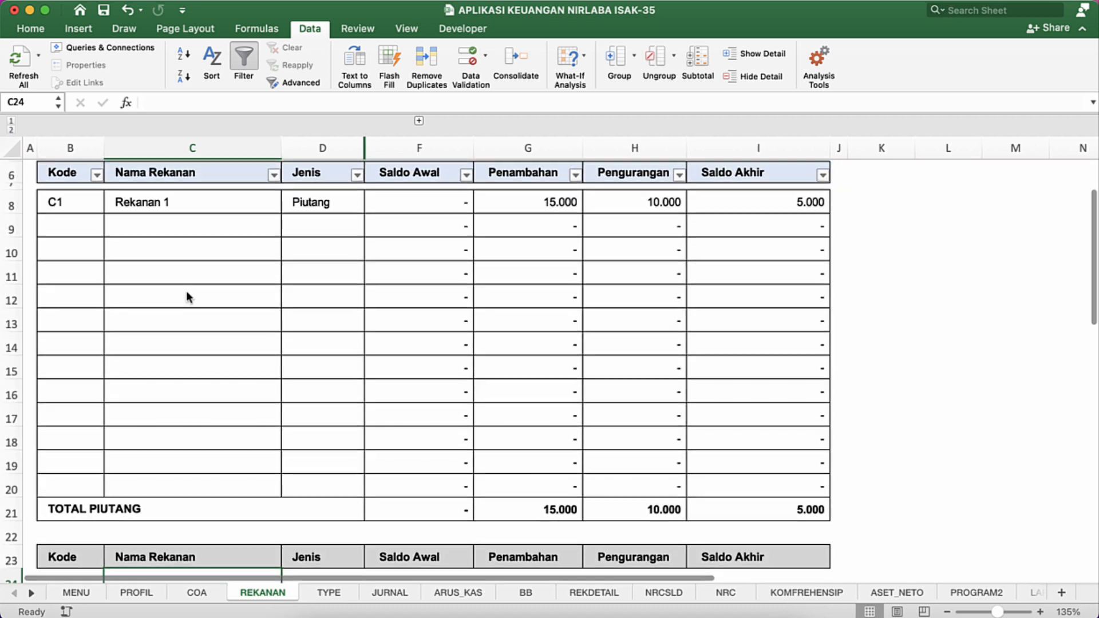
click(74, 510)
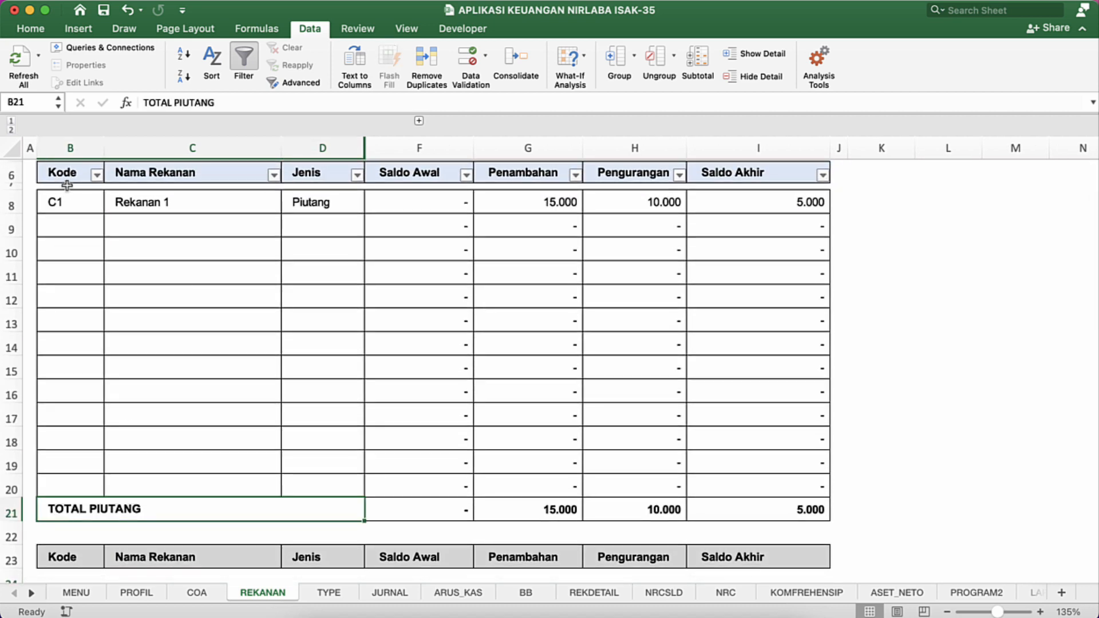
click(67, 186)
text(1)
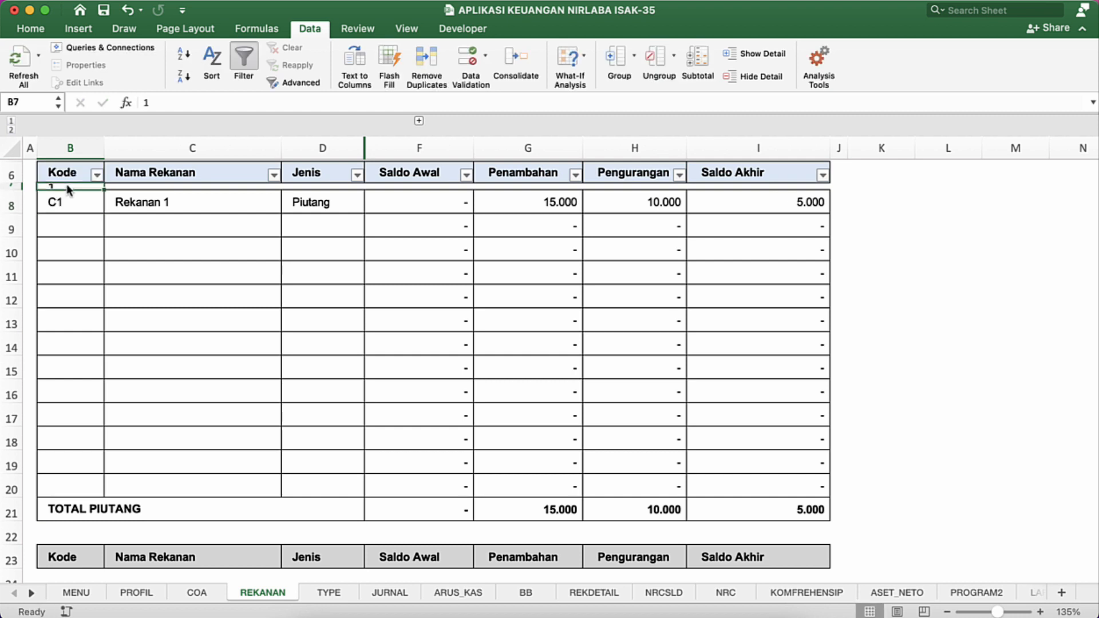
Step: Copy the 1 from B7 across the rest of the spacer row, through column I
key(super+c)
key(Right)
key(shift+Right)
key(shift+Right)
key(shift+Right)
key(shift+Right)
key(shift+Right)
key(shift+Right)
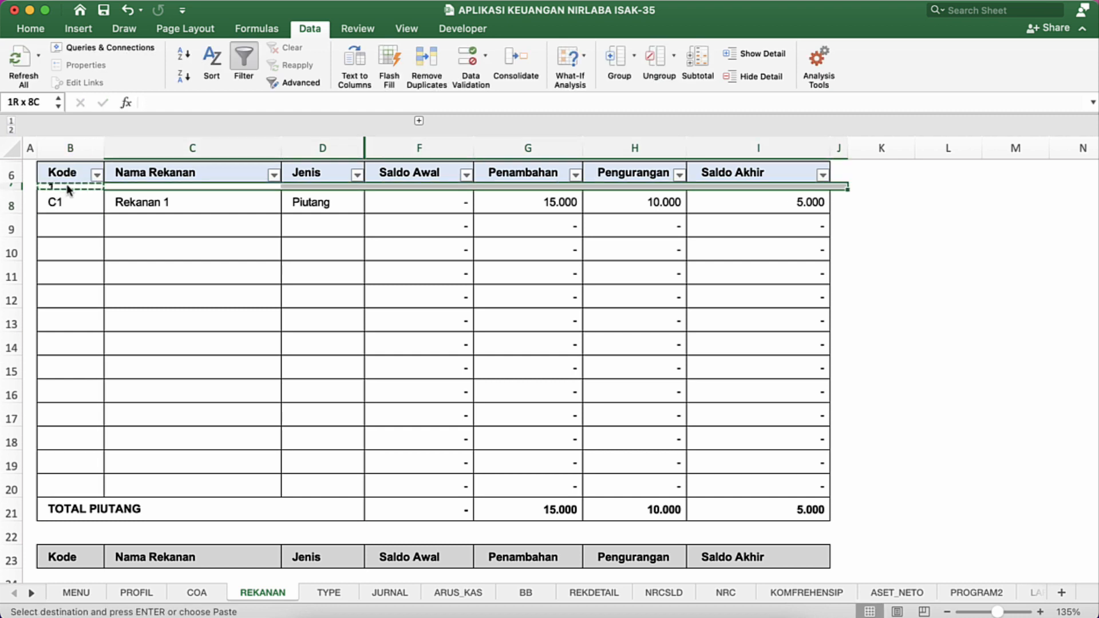
key(shift+Left)
key(Return)
Step: Set the font colour of the 1s in B7:I7, the spacer row beneath the headers, to white
key(Left)
key(super+shift+Right)
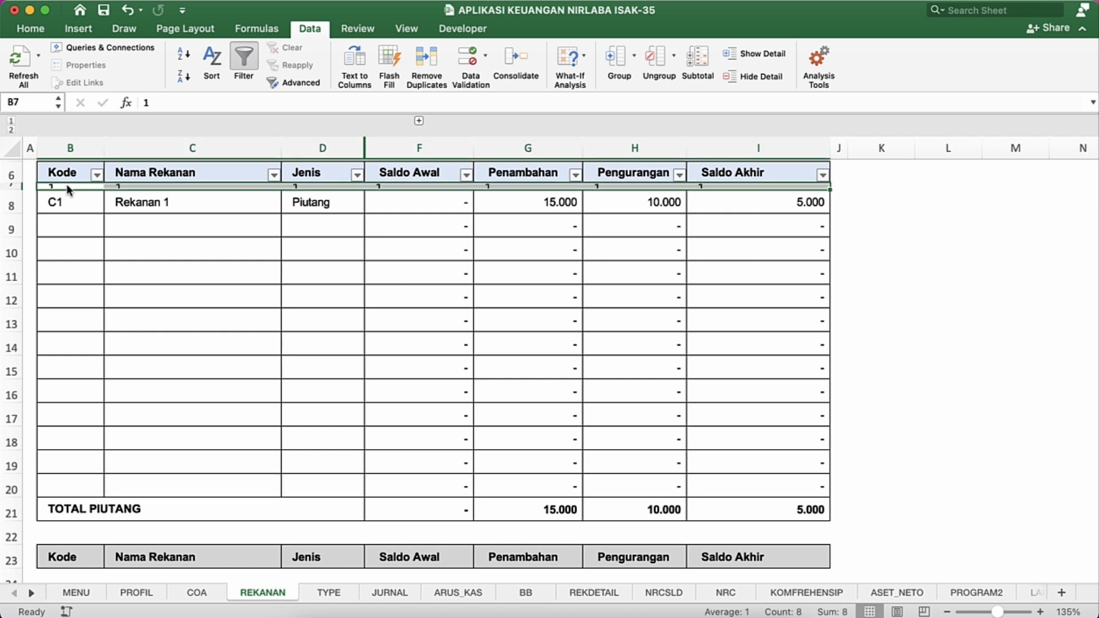
click(29, 28)
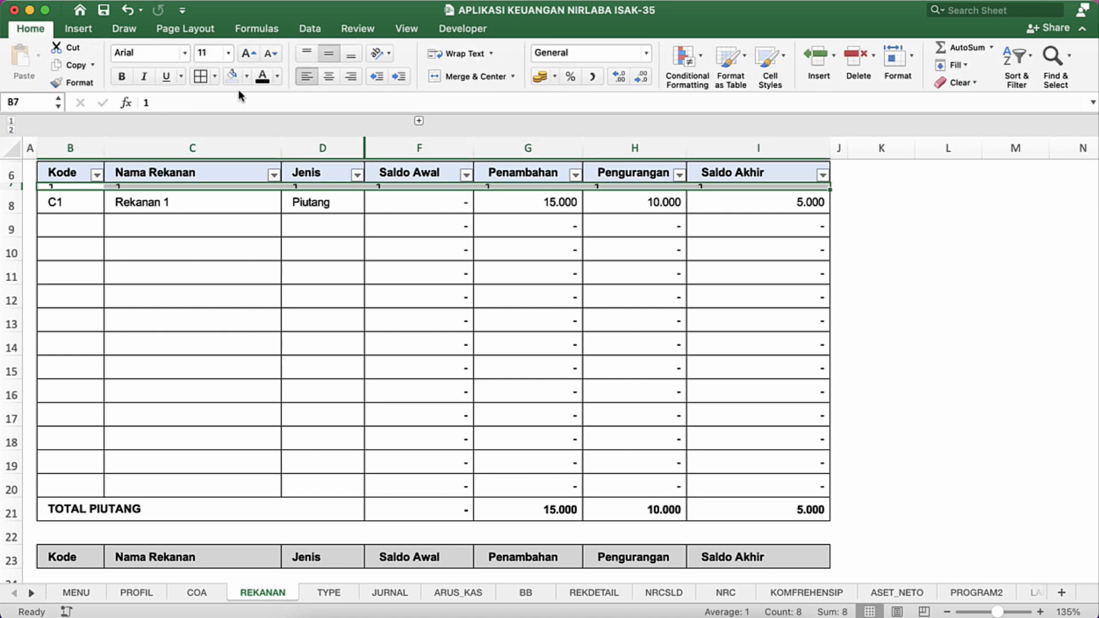
click(277, 76)
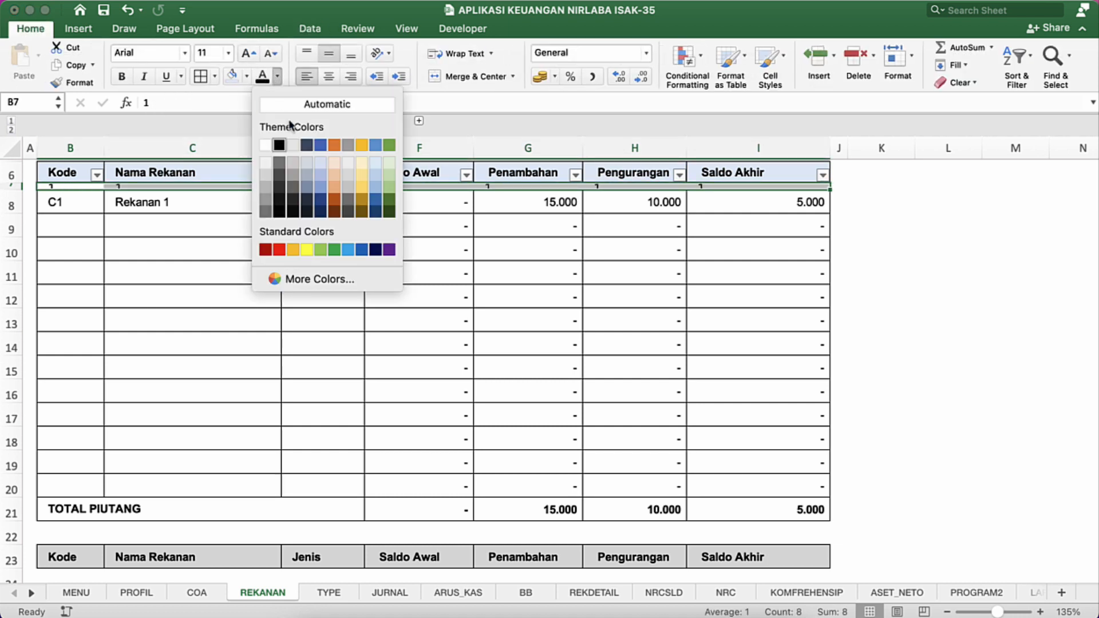
click(264, 143)
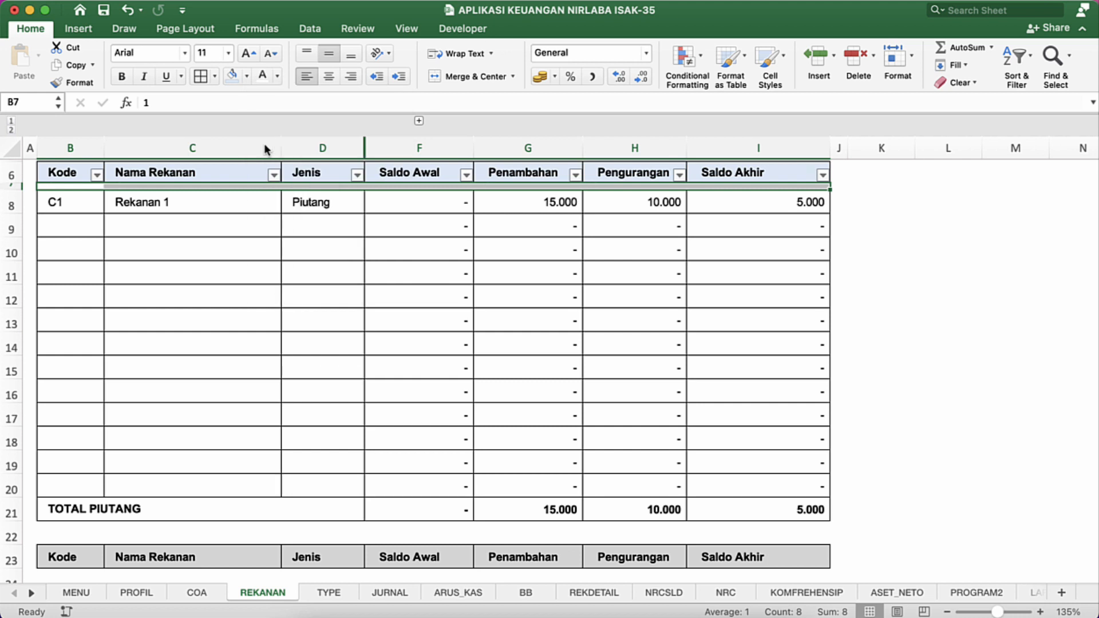
click(134, 388)
Step: Check the content of cell B7 and the list of values offered by the Kode filter
click(95, 187)
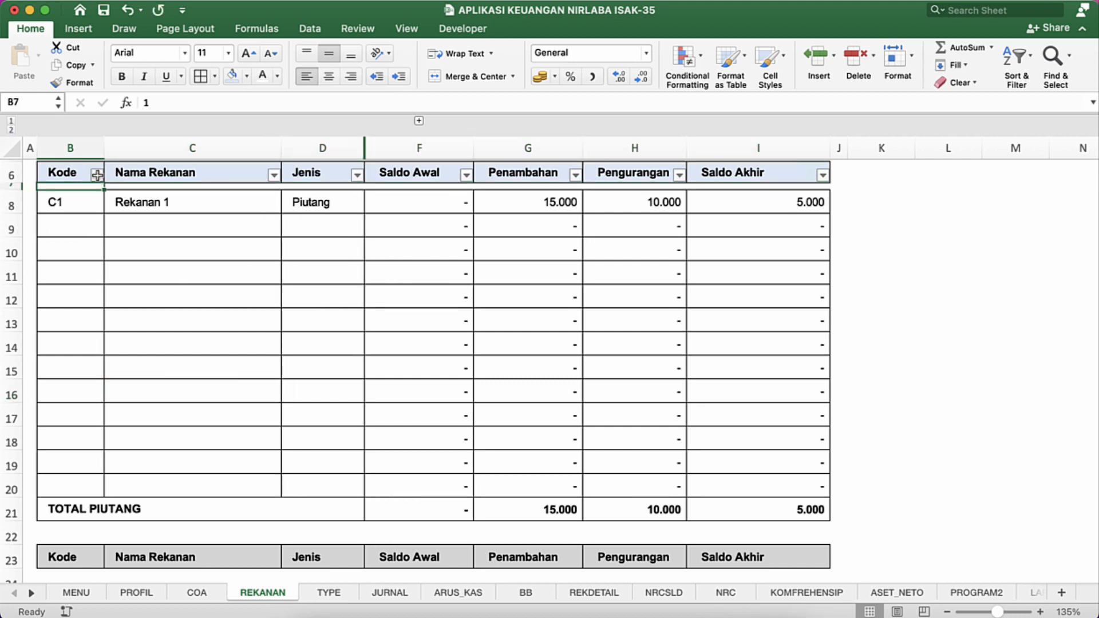
click(97, 174)
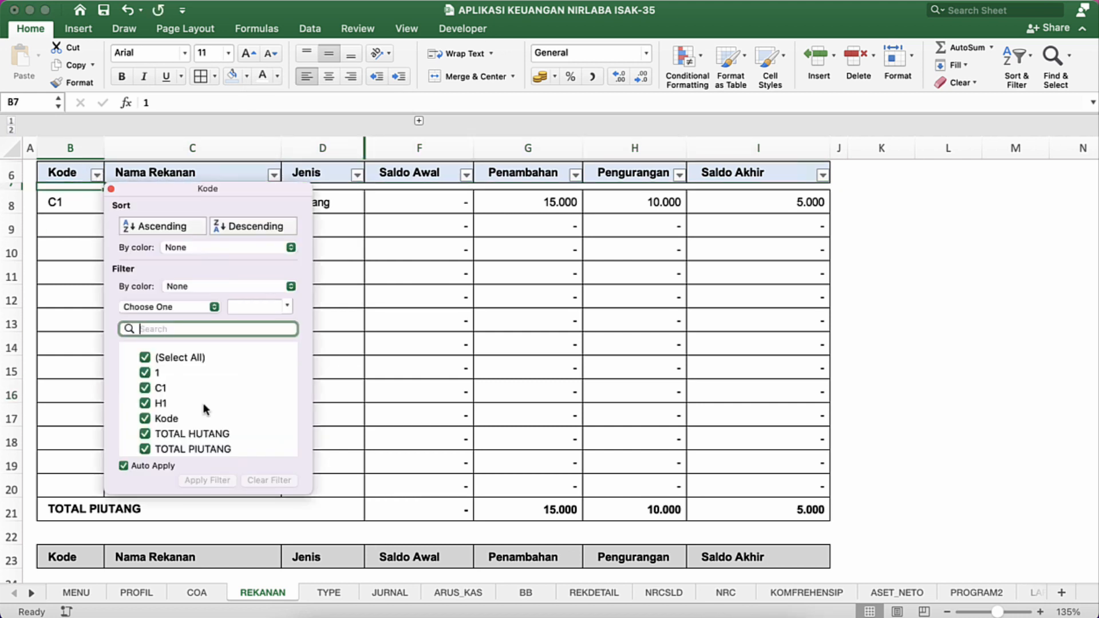
click(88, 344)
click(96, 239)
click(106, 376)
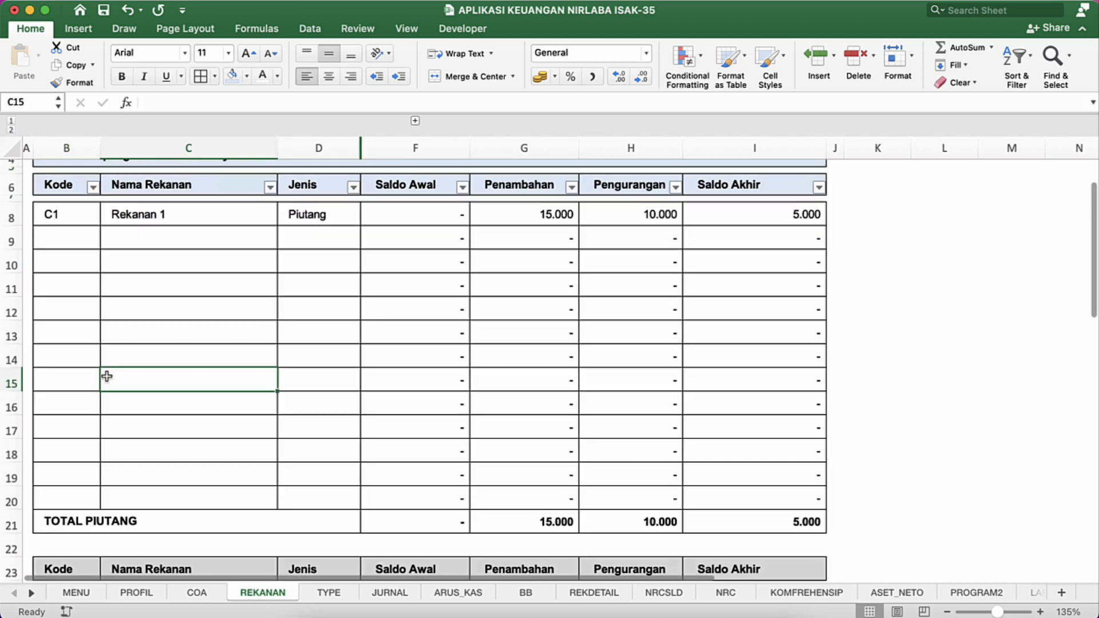
Step: Fill the TOTAL PIUTANG row, B21:I21, with the same light blue as the header row
scroll(101, 400, down, 2)
click(84, 461)
key(shift+Right)
key(shift+Right)
key(shift+Right)
key(shift+Right)
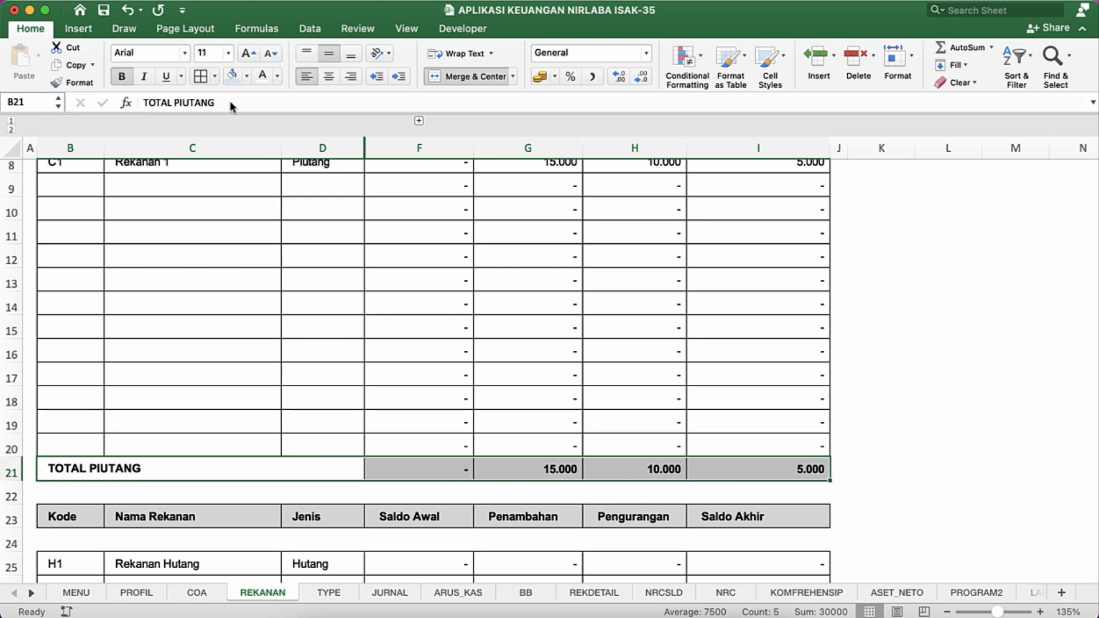
scroll(239, 314, up, 5)
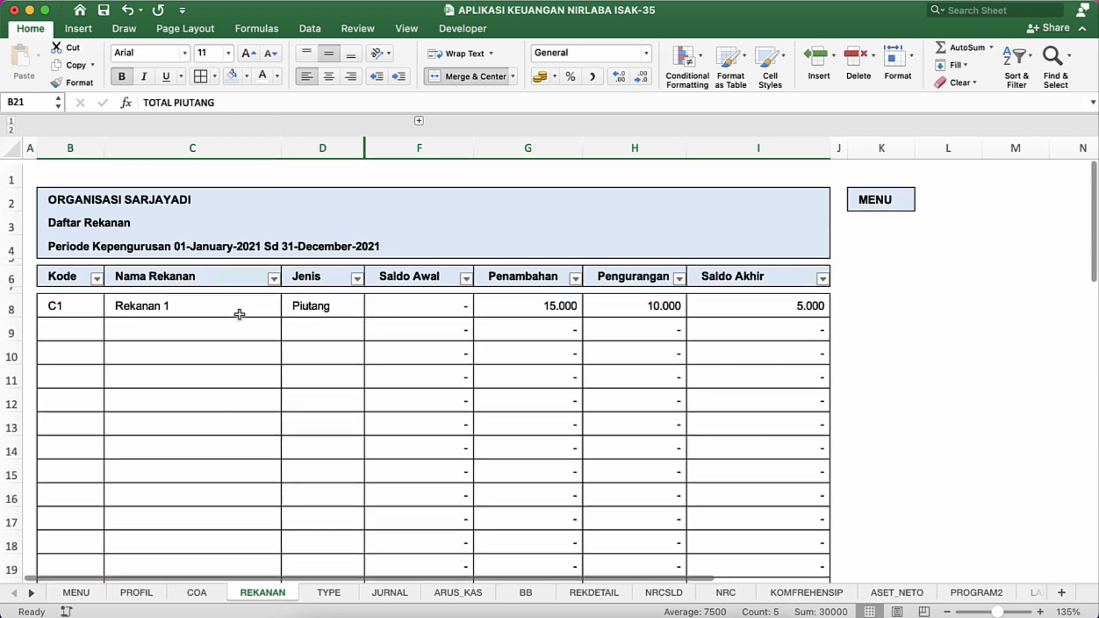
scroll(239, 314, down, 6)
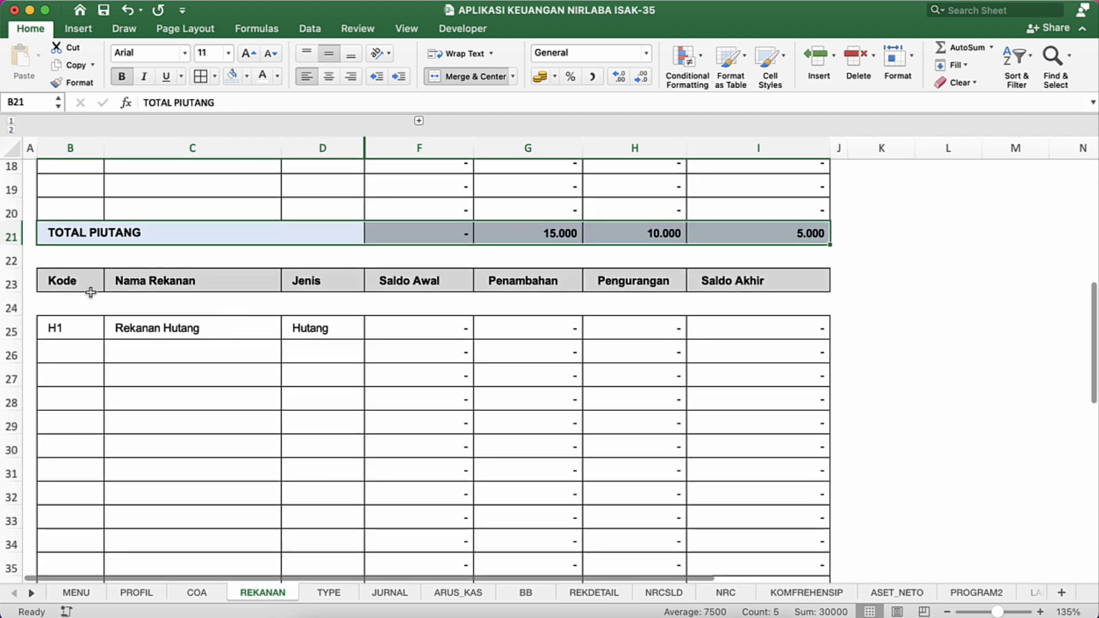
Step: Shrink row 22 to a thin spacer beneath TOTAL PIUTANG and enter 1 in B22
drag(11, 268, 16, 253)
click(73, 249)
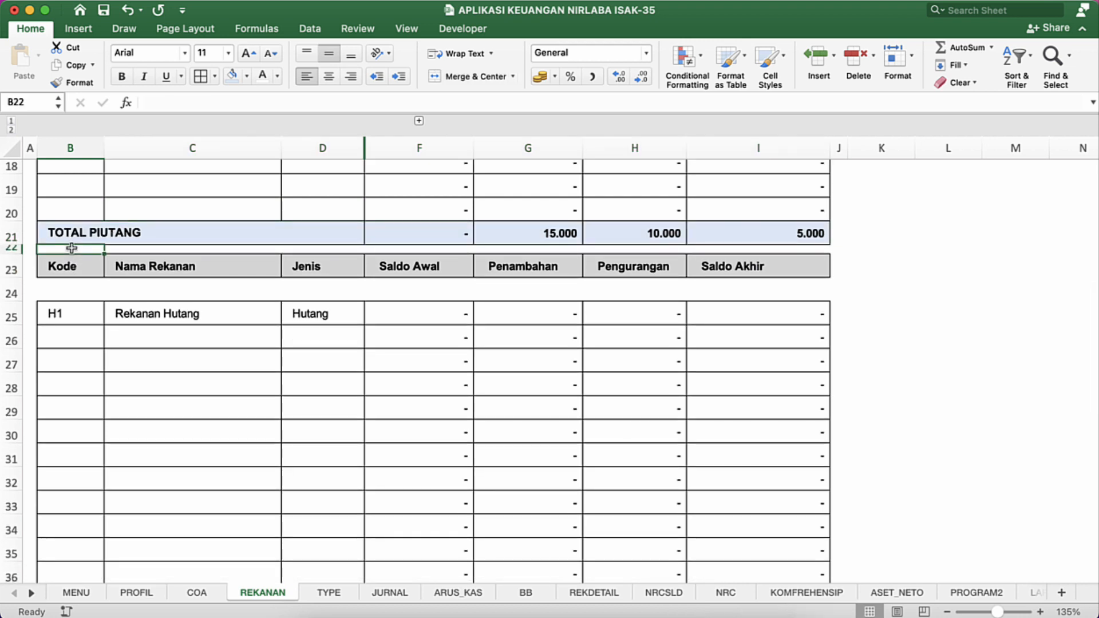
text(1)
key(Tab)
Step: Copy the 1 from B22 across the rest of the spacer row, through column I
click(73, 250)
key(super+c)
key(Right)
key(shift+Right)
key(shift+Right)
key(shift+Right)
key(shift+Right)
key(shift+Right)
key(shift+Right)
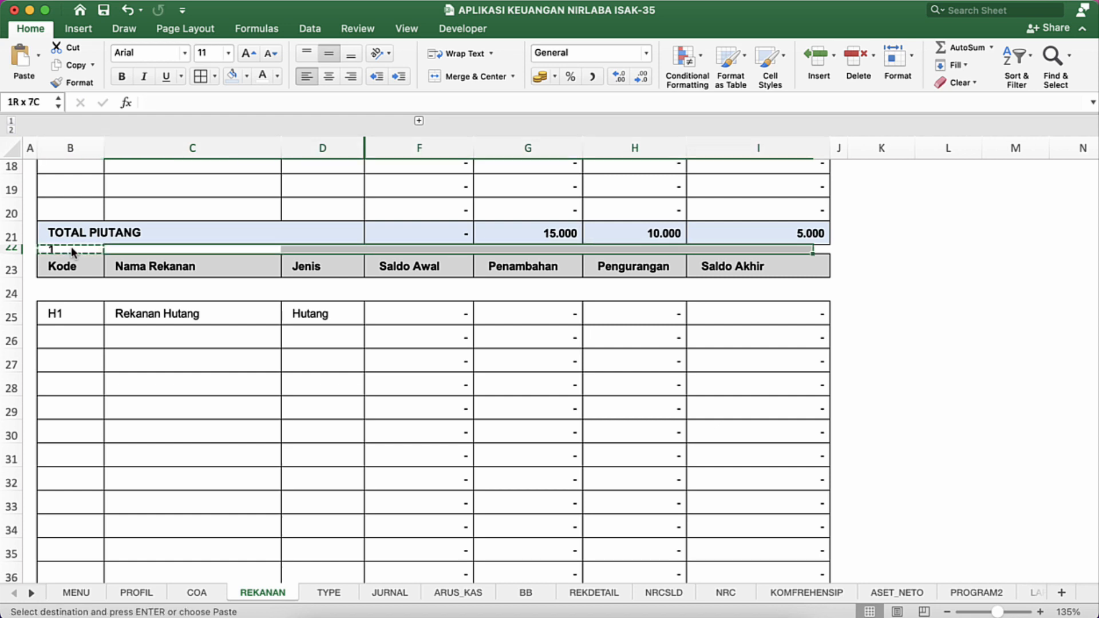
key(Return)
Step: Set the font colour of the 1s in B22:I22 to white
click(73, 250)
key(super+shift+Right)
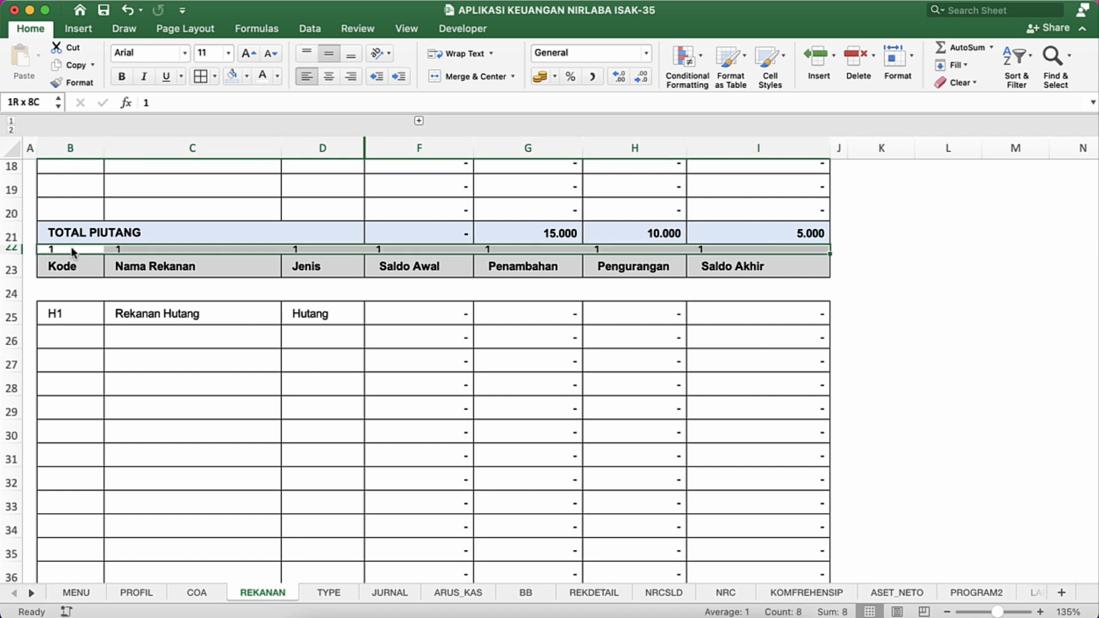
click(263, 77)
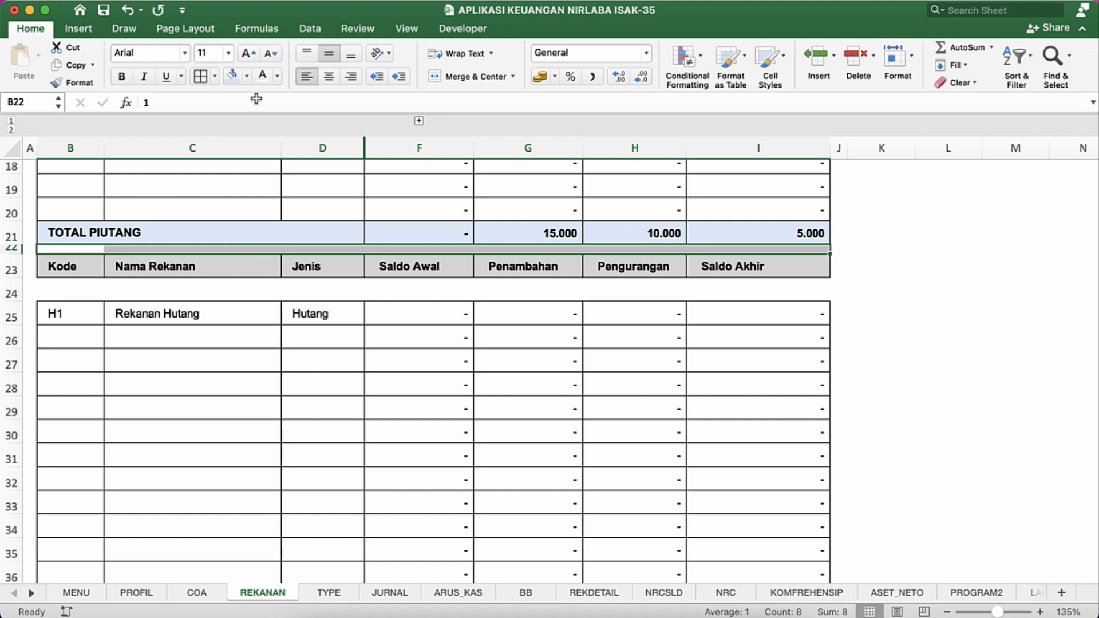
Step: Enter 1 in B24, beneath the second Kode header, and copy it across row 24 through column I
click(58, 287)
text(1)
key(Return)
click(58, 290)
key(super+c)
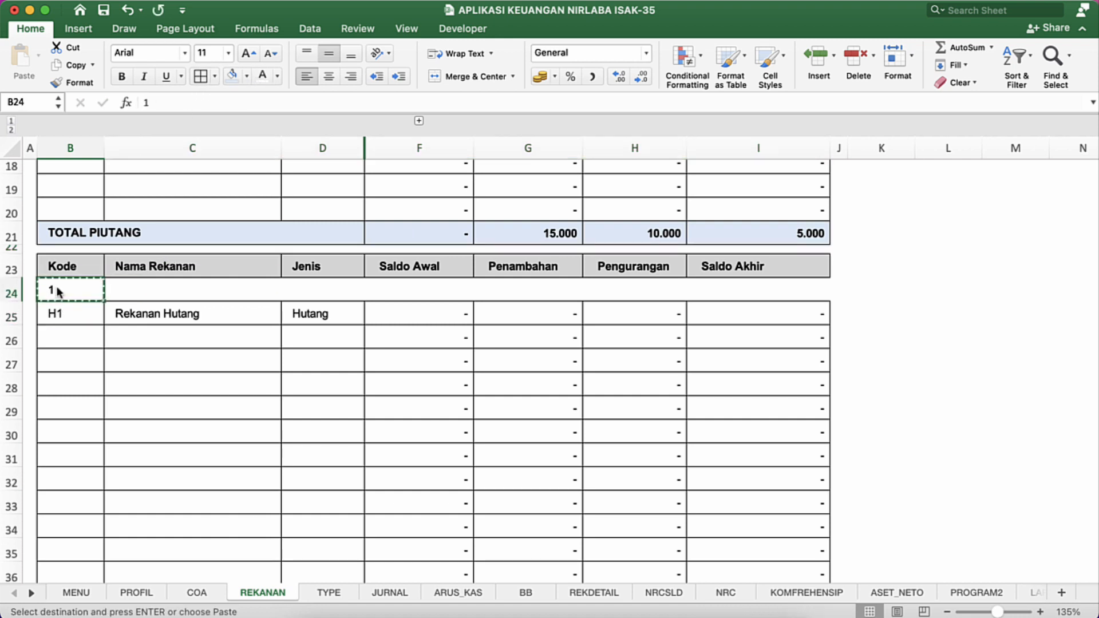
key(Right)
key(shift+Right)
key(shift+Right)
key(shift+Right)
key(shift+Right)
key(shift+Right)
key(Return)
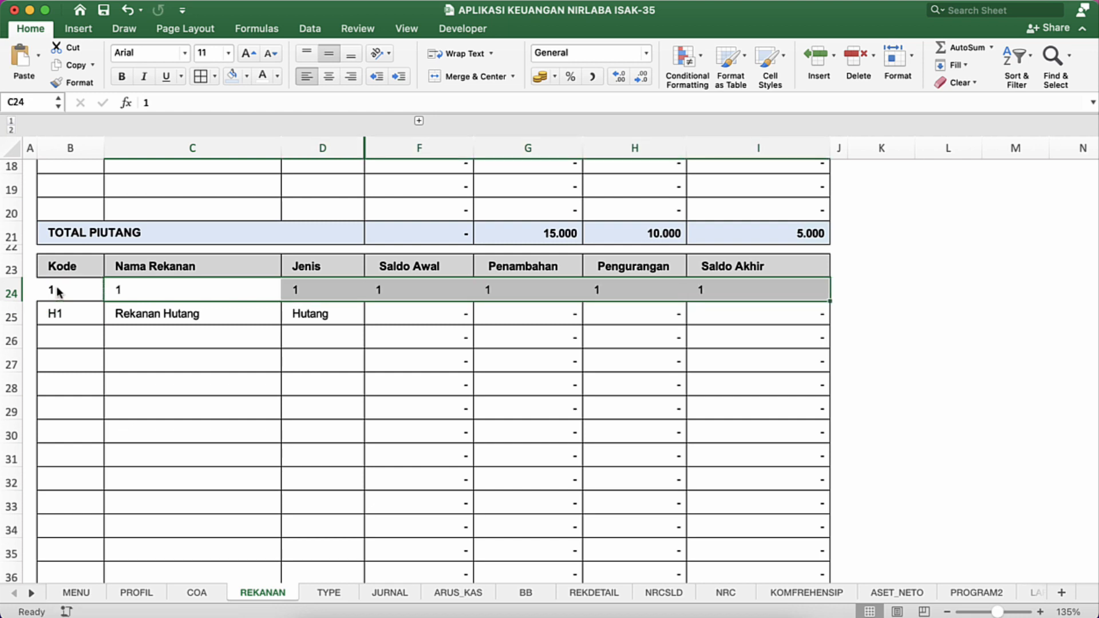
Step: Make the font of B24:I24 white and shrink row 24 to a thin spacer row
click(91, 287)
key(shift+Right)
key(shift+Right)
key(shift+Right)
key(shift+Right)
key(shift+Right)
key(shift+Right)
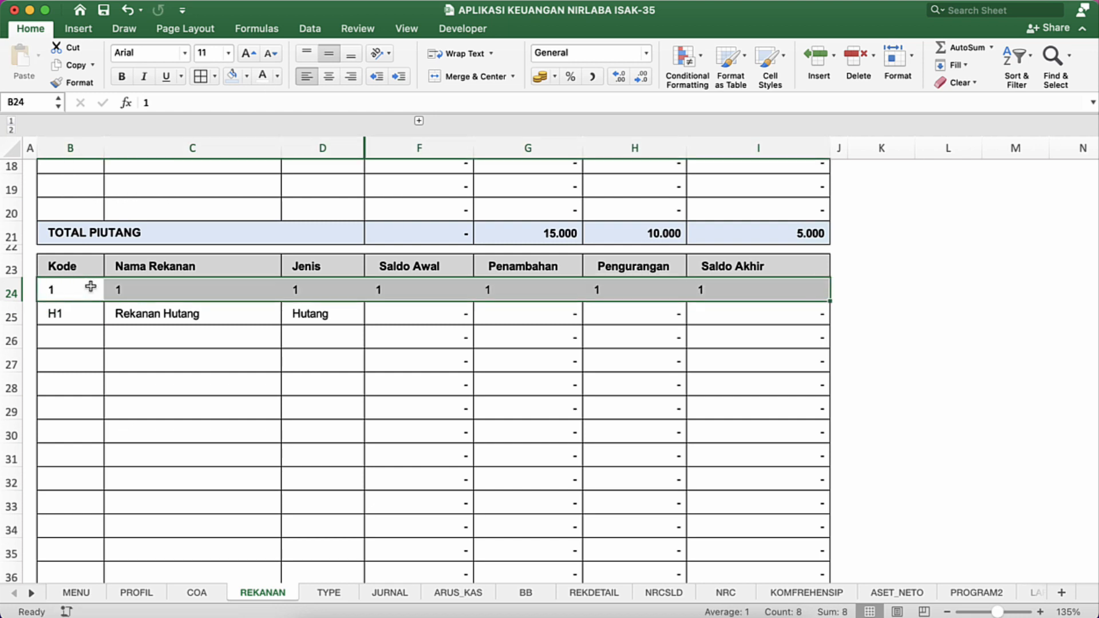
key(super+z)
drag(12, 301, 12, 289)
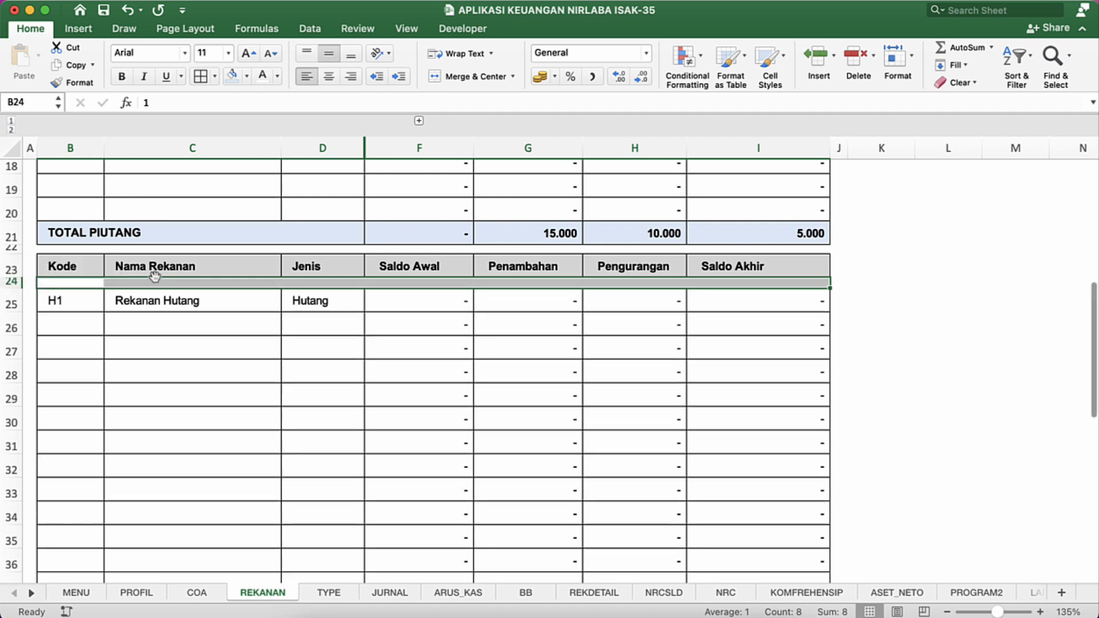
Step: Fill the second table's header row, B23:I23, with the same light blue as the first header
click(92, 269)
key(shift+Right)
key(shift+Right)
key(shift+Right)
key(shift+Right)
key(shift+Right)
key(shift+Right)
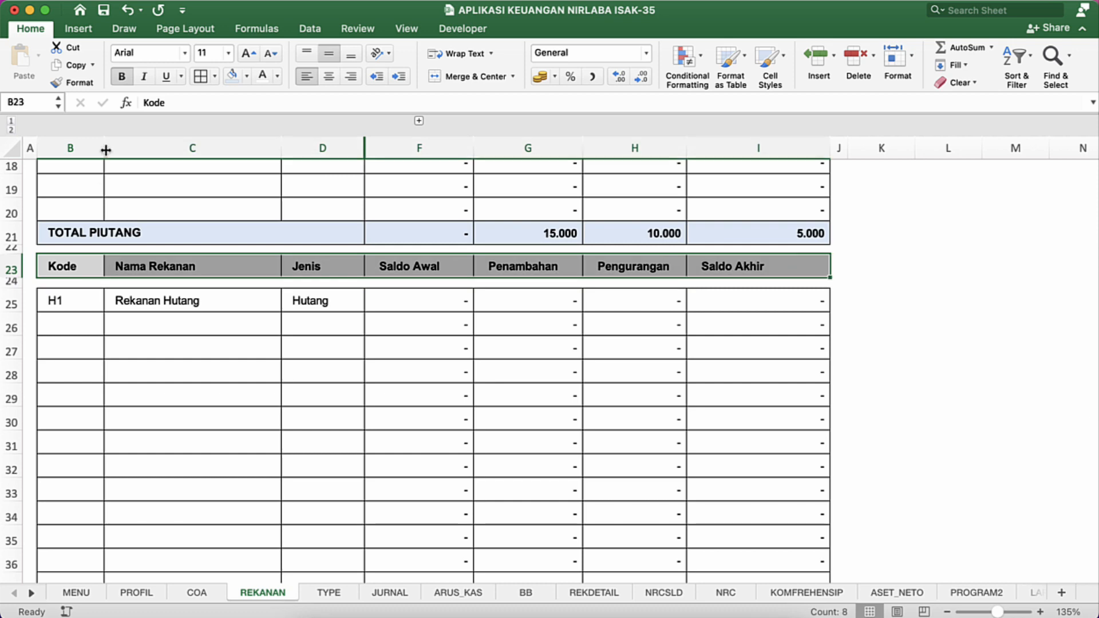
click(196, 397)
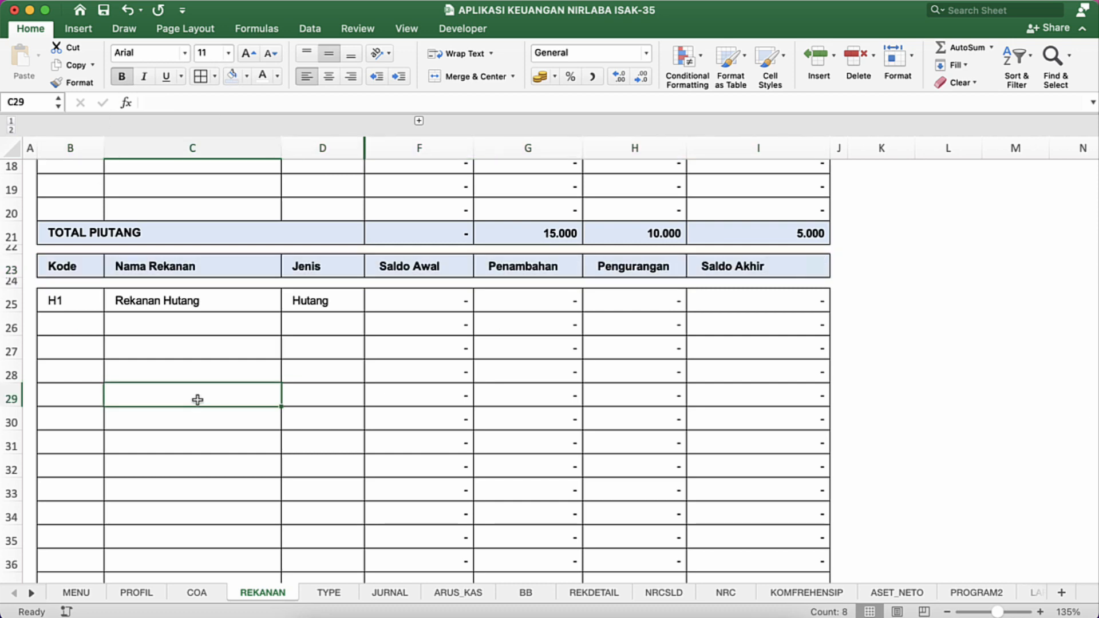
Step: Fill the TOTAL HUTANG row, B39:I39, with the light blue used for the TOTAL PIUTANG row
scroll(197, 400, down, 5)
scroll(196, 398, down, 4)
click(99, 403)
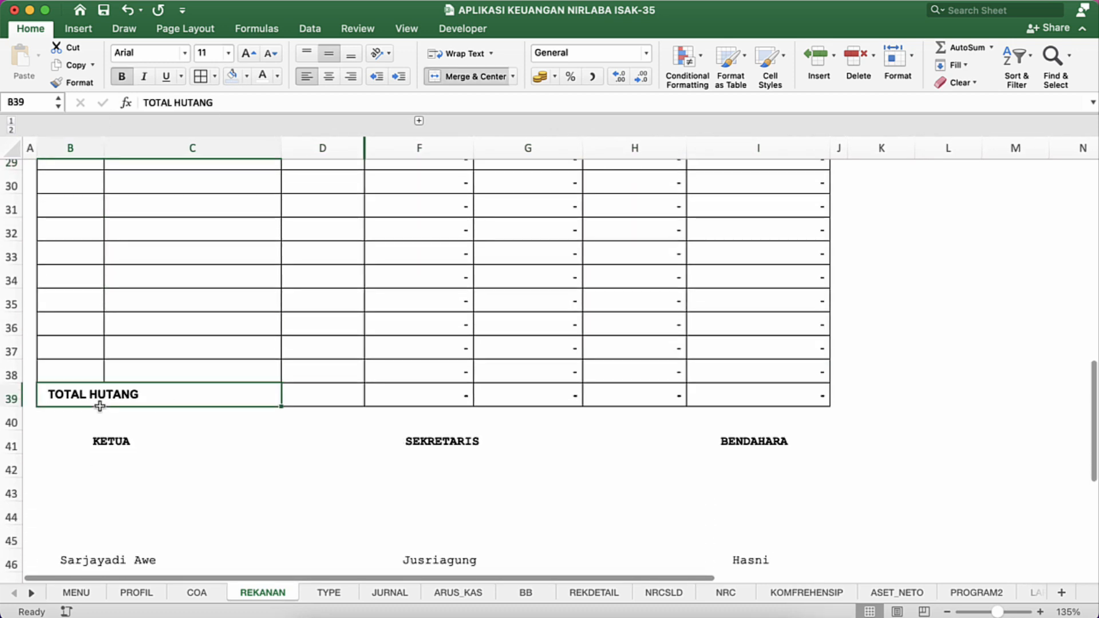
key(shift+Right)
key(shift+Right)
key(shift+Right)
key(shift+Right)
key(shift+Right)
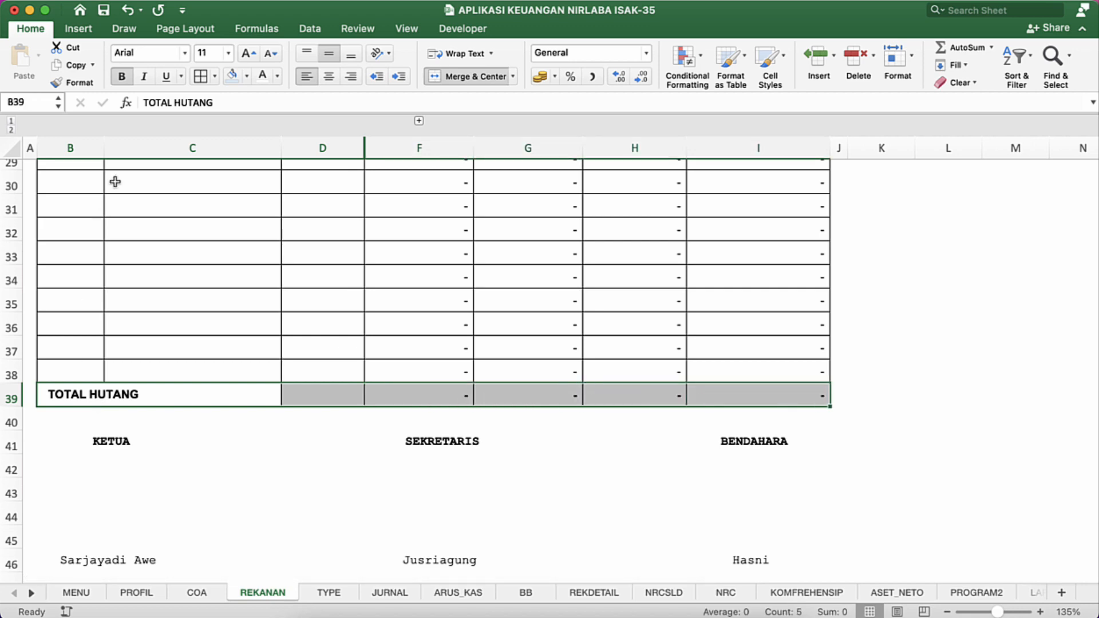
click(228, 74)
click(250, 209)
click(252, 261)
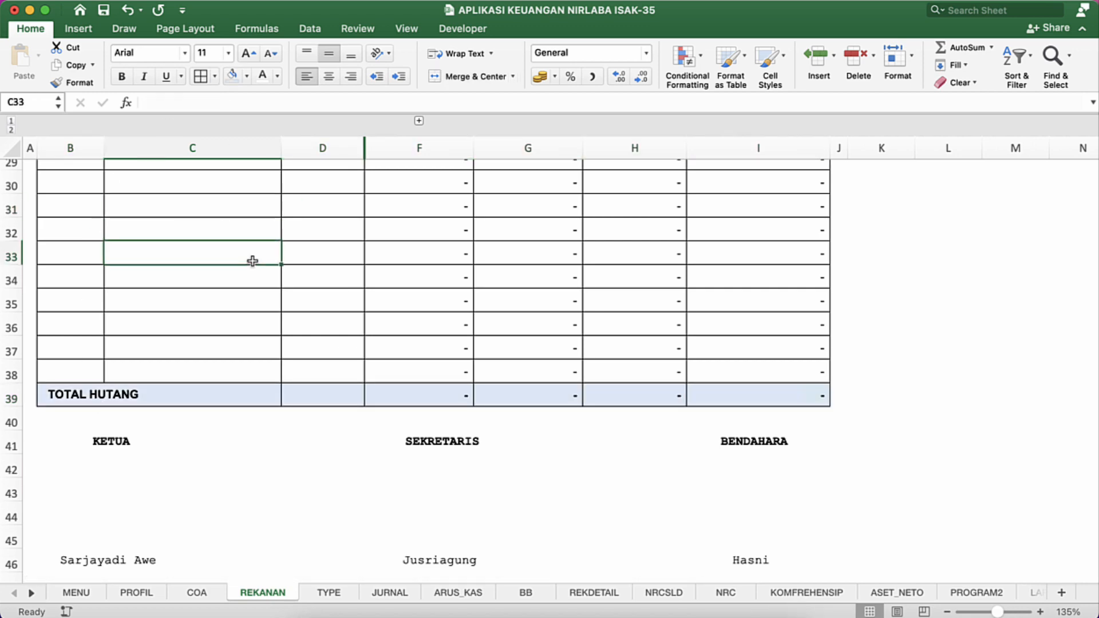
Step: Filter the Kode column to exclude blank entries
scroll(251, 263, up, 10)
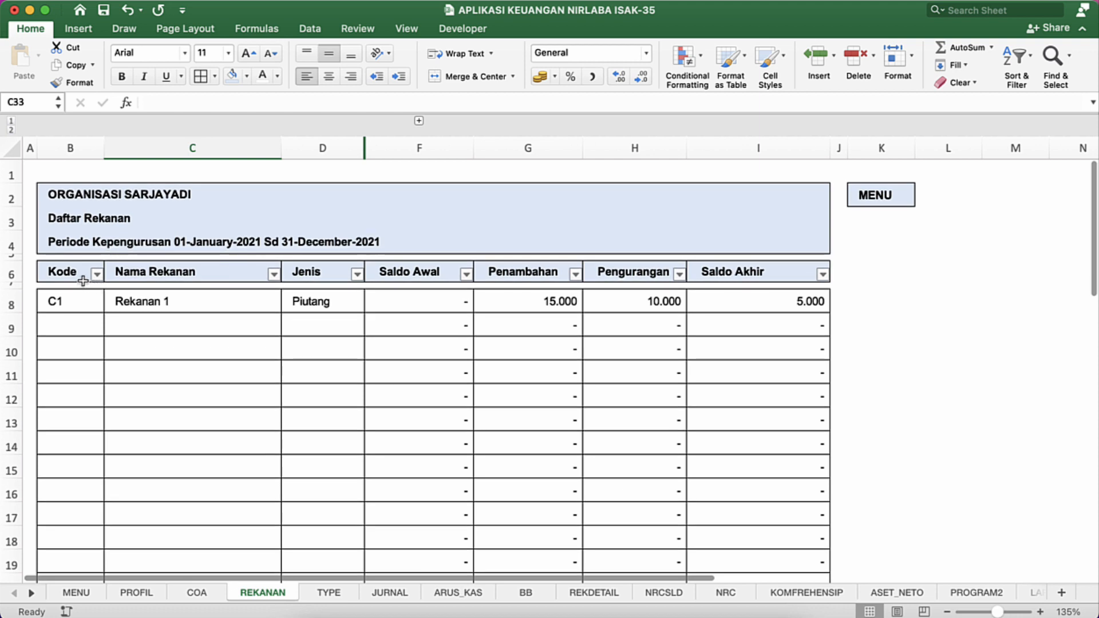
click(96, 274)
scroll(171, 509, down, 2)
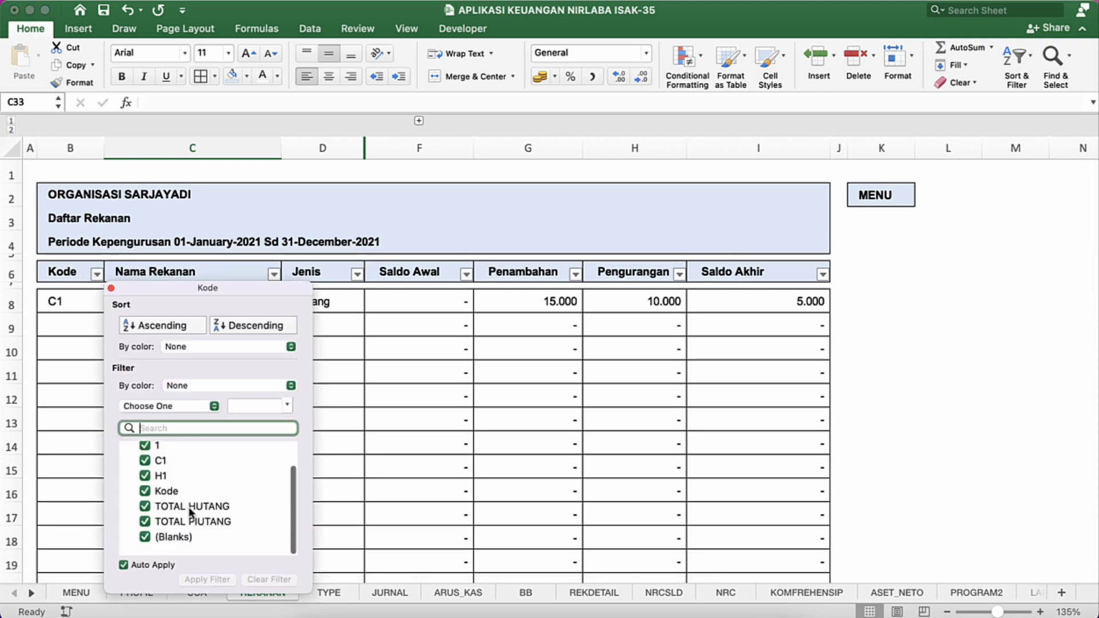
click(144, 548)
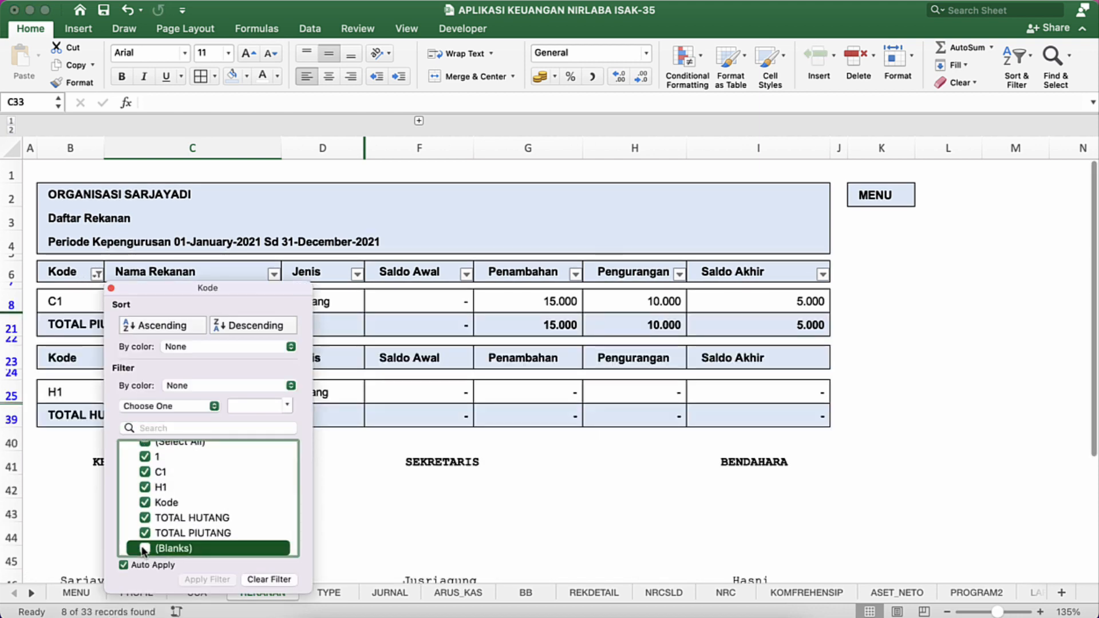
click(64, 461)
click(307, 477)
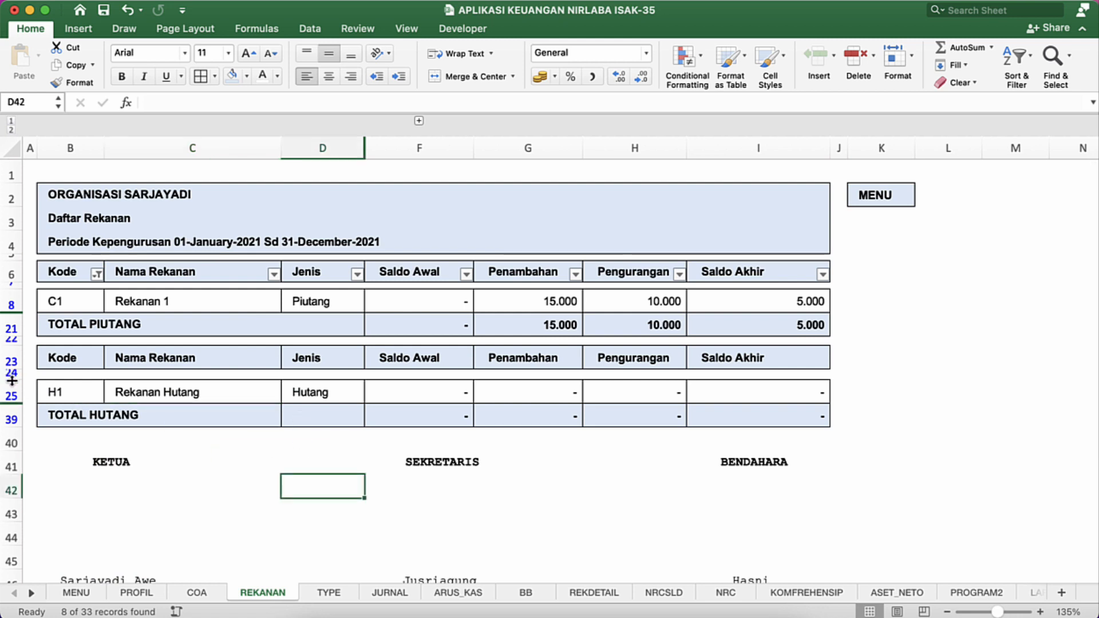
Step: Reduce the height of spacer row 24 a little further
drag(11, 380, 11, 377)
click(291, 527)
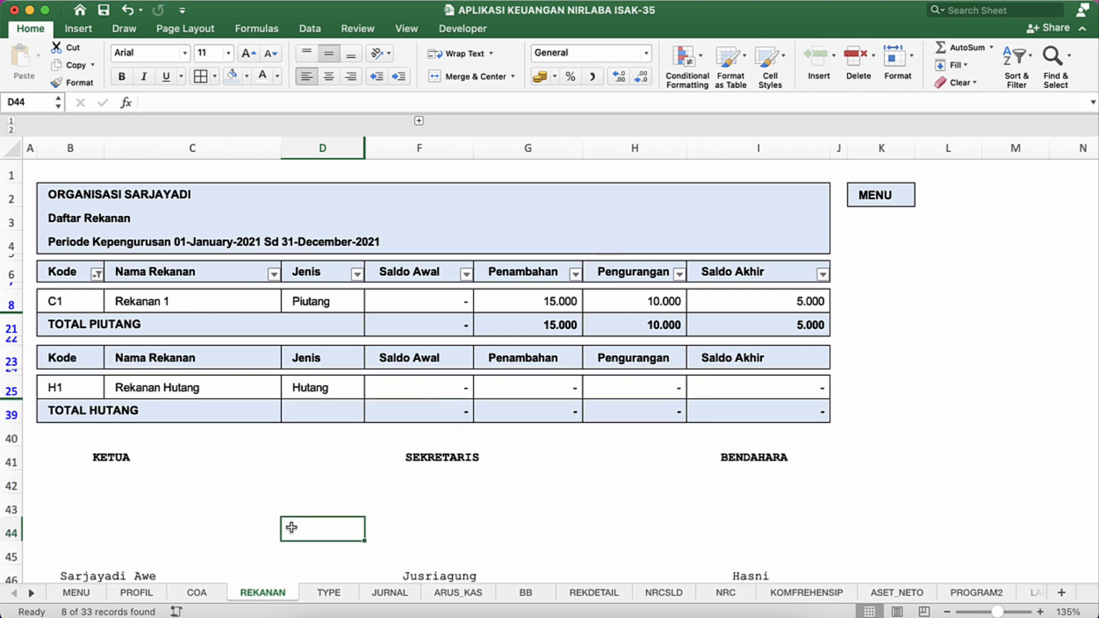
click(210, 324)
click(765, 211)
click(773, 195)
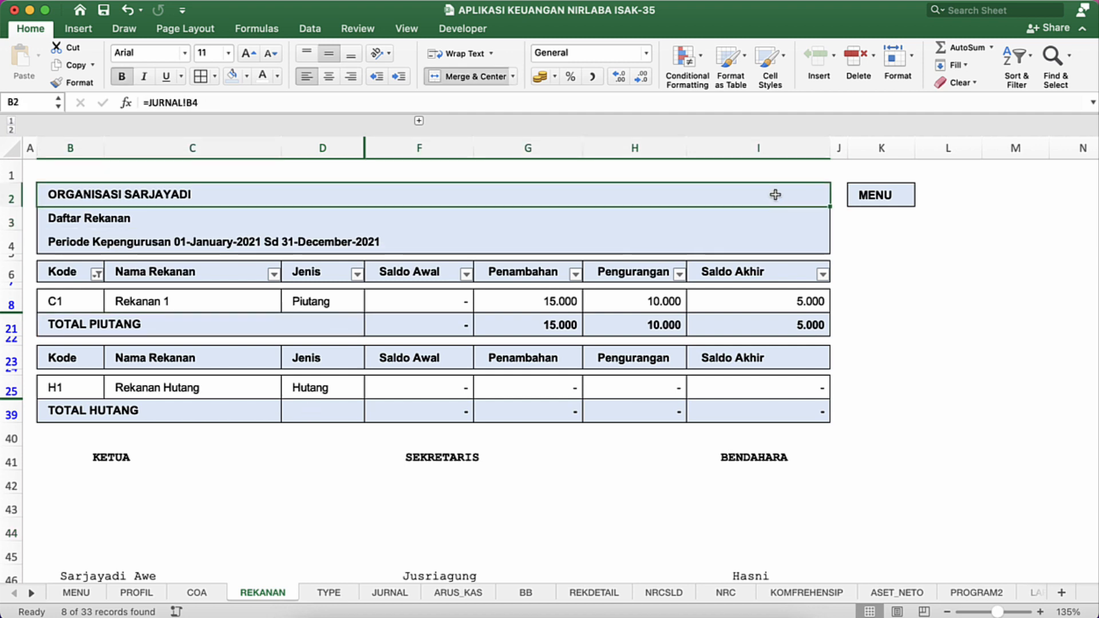
click(781, 210)
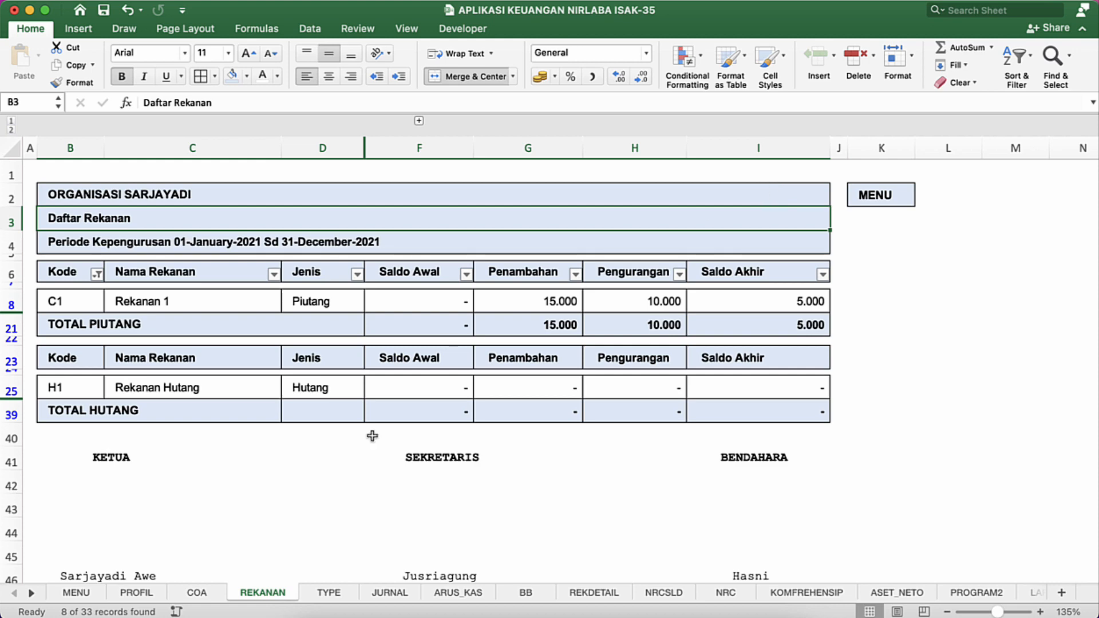
click(325, 482)
scroll(275, 517, down, 5)
scroll(274, 517, up, 5)
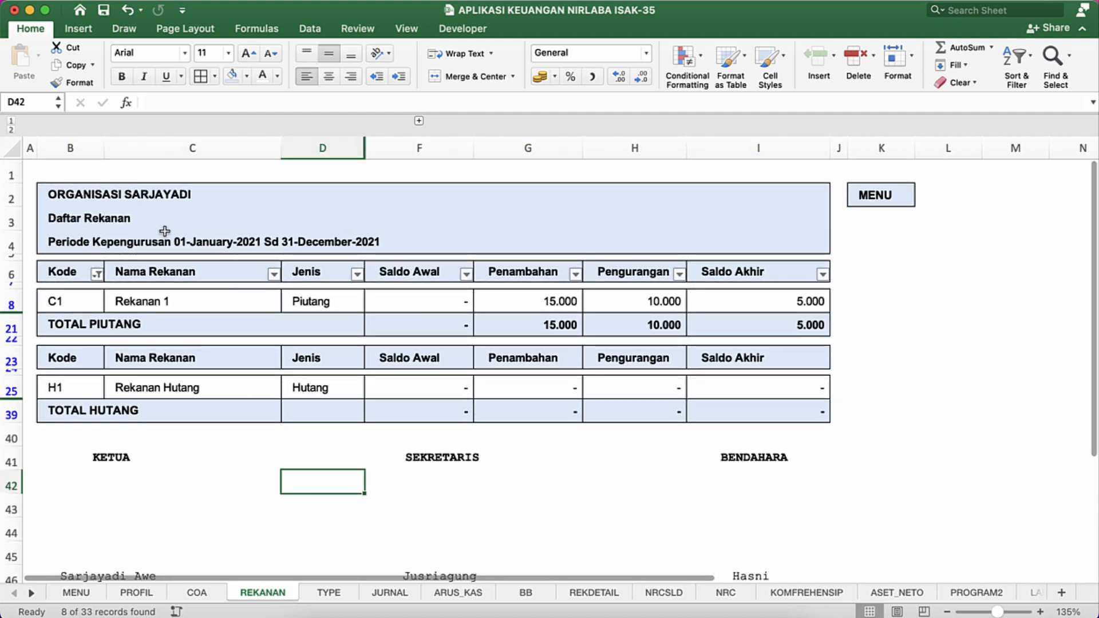
Step: Reset the Kode filter to select all entries again and close its list
click(97, 274)
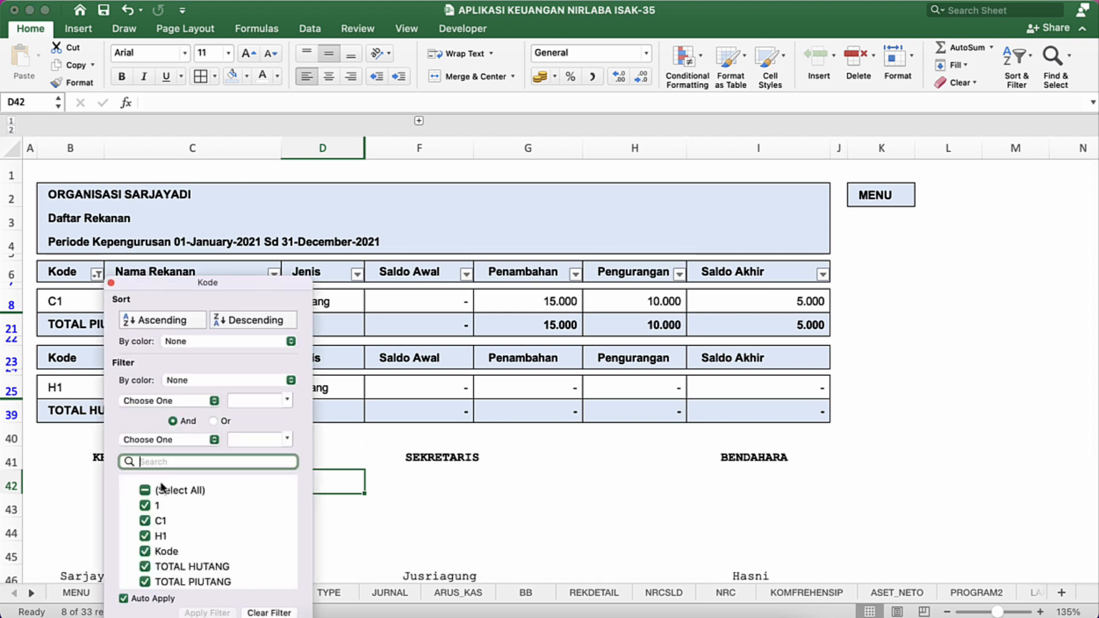
click(145, 491)
click(380, 218)
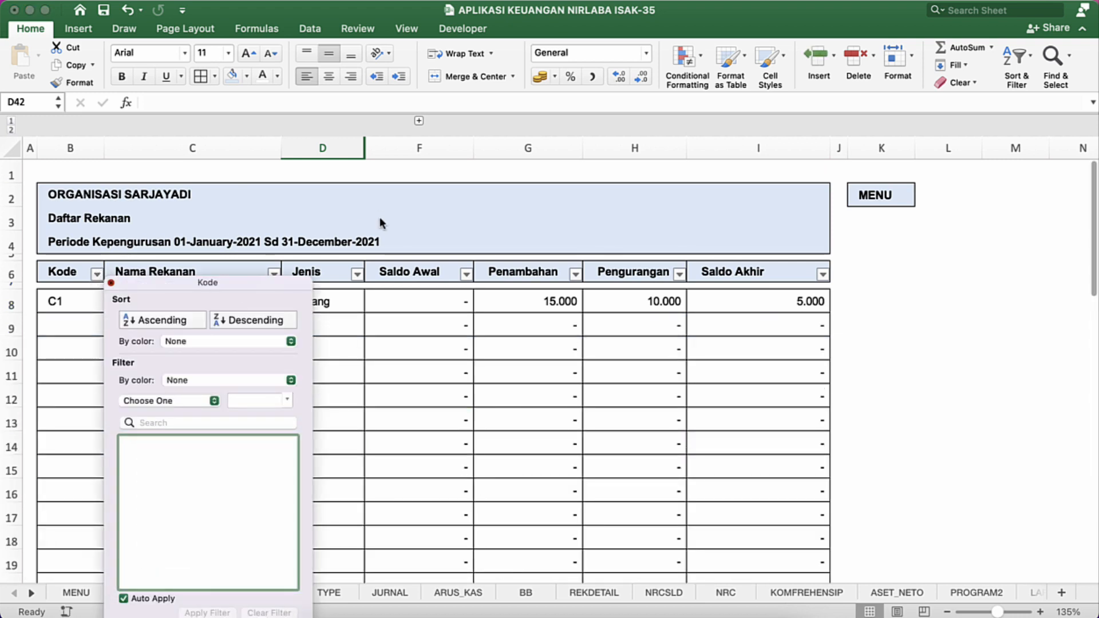
Step: Set the range B2:I47, from the title block through the signature area, as the print area of the REKANAN sheet
click(257, 206)
key(shift+Down)
key(shift+Down)
key(shift+Down)
key(shift+Down)
key(shift+Down)
key(shift+Down)
key(shift+Down)
key(shift+Down)
key(shift+Down)
key(shift+Down)
key(shift+Down)
key(shift+Down)
key(shift+Down)
key(shift+Down)
key(shift+Down)
key(shift+Down)
key(shift+Down)
key(shift+Down)
key(shift+Down)
key(shift+Down)
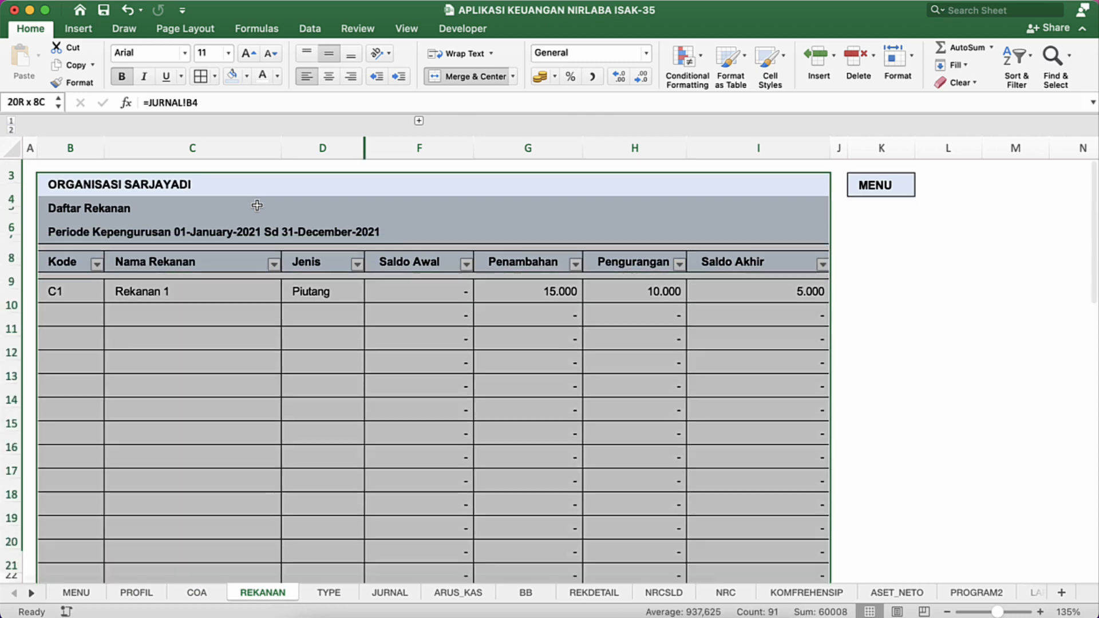
key(shift+Down)
key(shift+Down)
key(shift+Down)
key(shift+Down)
key(shift+Down)
key(shift+Down)
key(shift+Down)
key(shift+Down)
key(shift+Down)
key(shift+Down)
key(shift+Down)
key(shift+Down)
key(shift+Down)
key(shift+Down)
key(shift+Down)
key(shift+Down)
key(shift+Down)
key(shift+Down)
key(shift+Down)
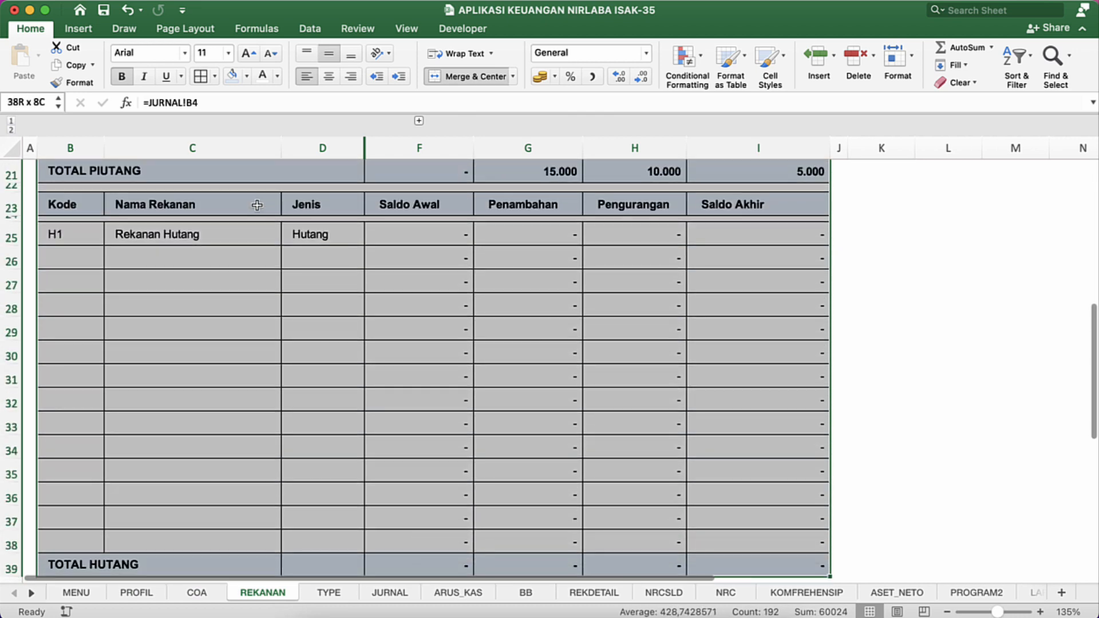
key(shift+Down)
key(shift+Down)
key(shift+Down)
key(shift+Down)
key(shift+Down)
key(shift+Down)
key(shift+Up)
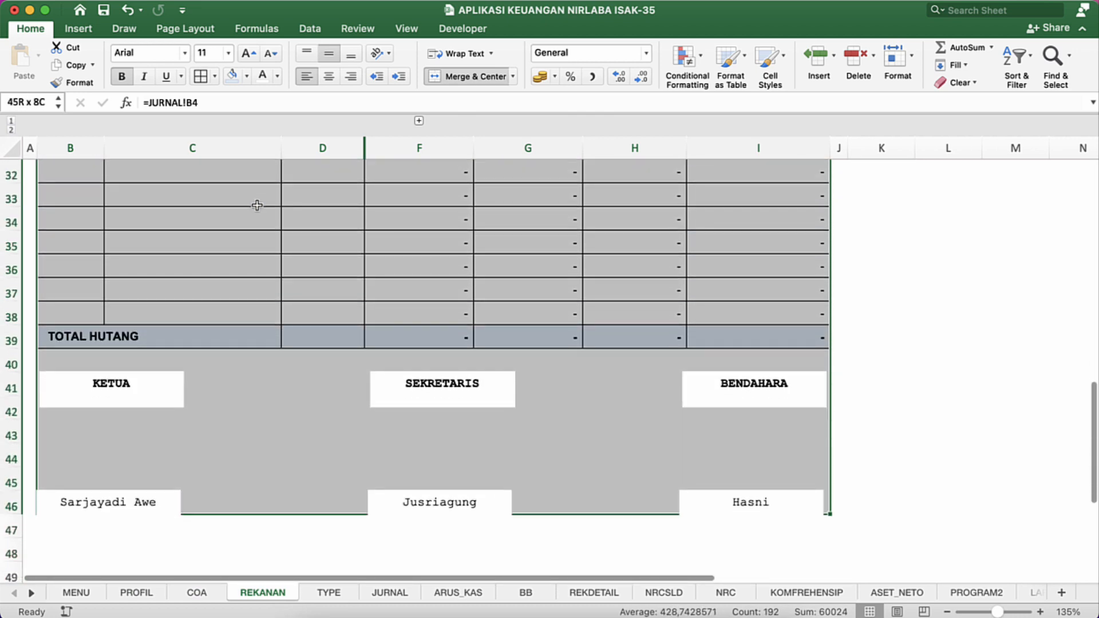
key(shift+Down)
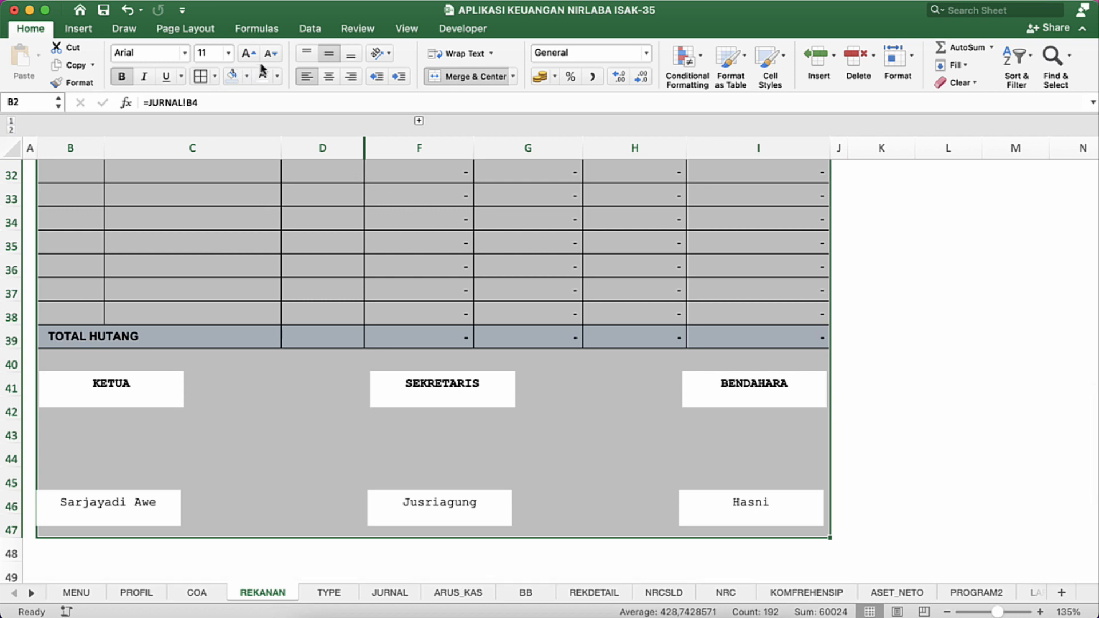
click(201, 35)
click(249, 60)
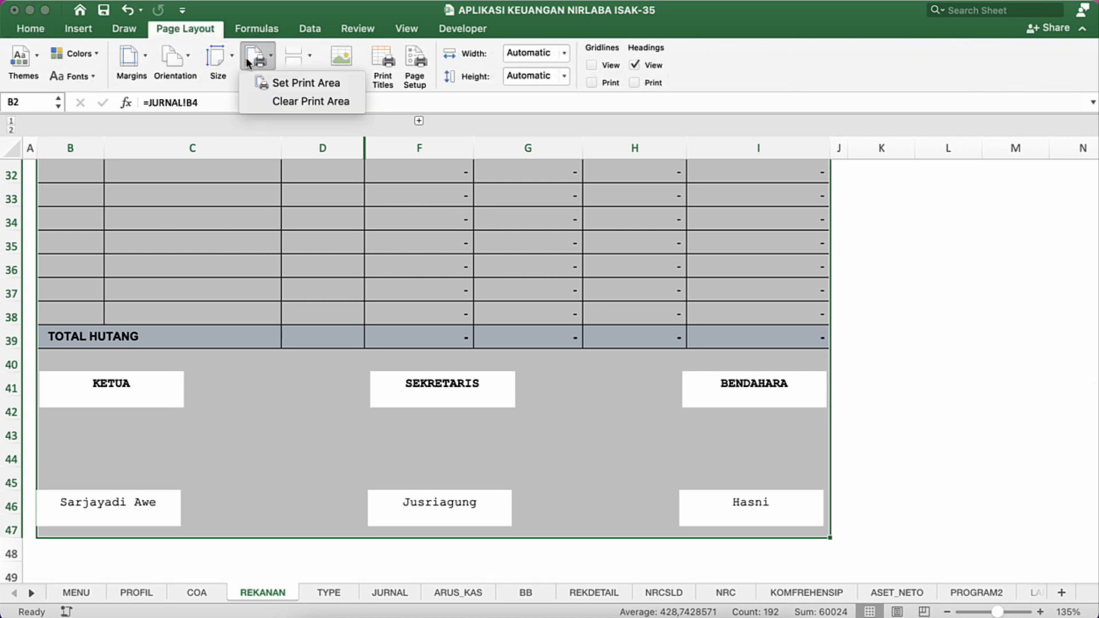
click(276, 83)
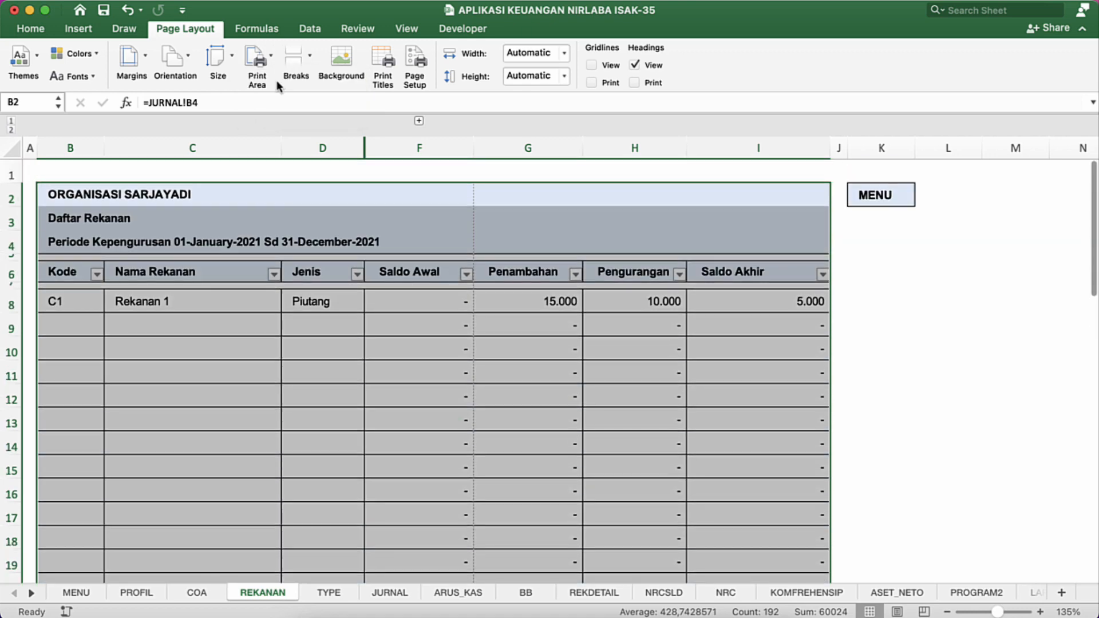
scroll(278, 328, down, 9)
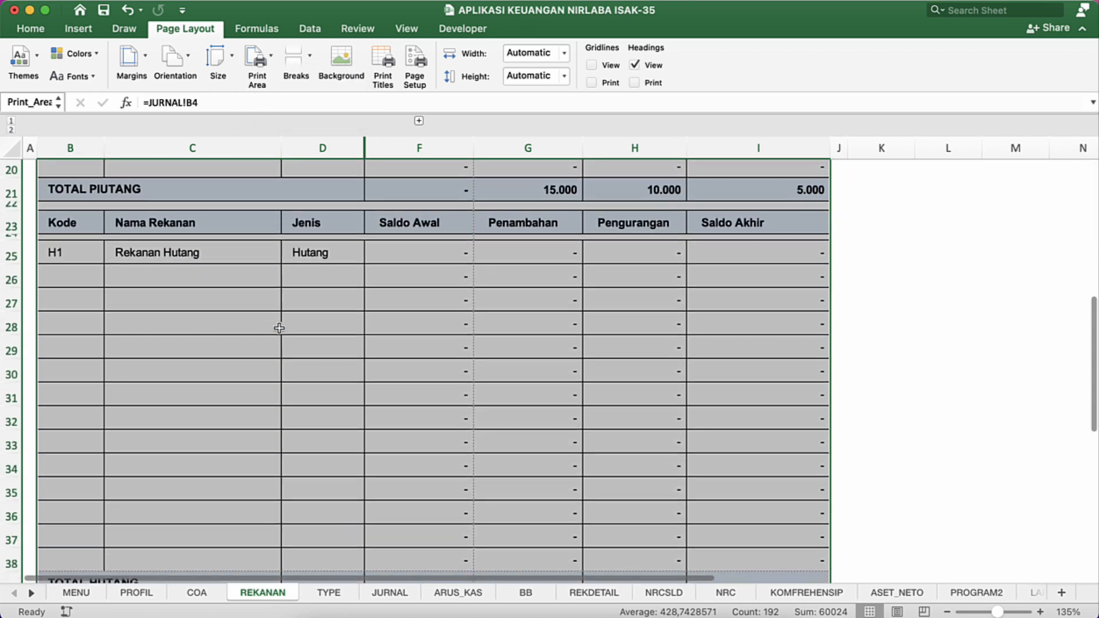
scroll(278, 327, up, 9)
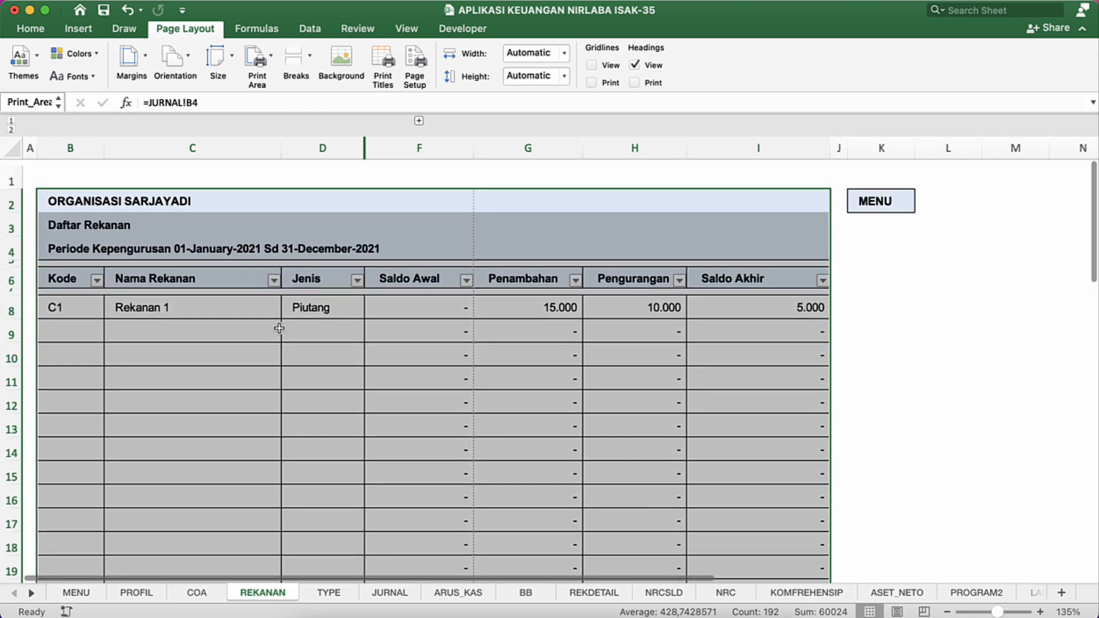
Step: Scale the REKANAN printout to fit 1 page wide by 1 page tall, without printing it
click(377, 324)
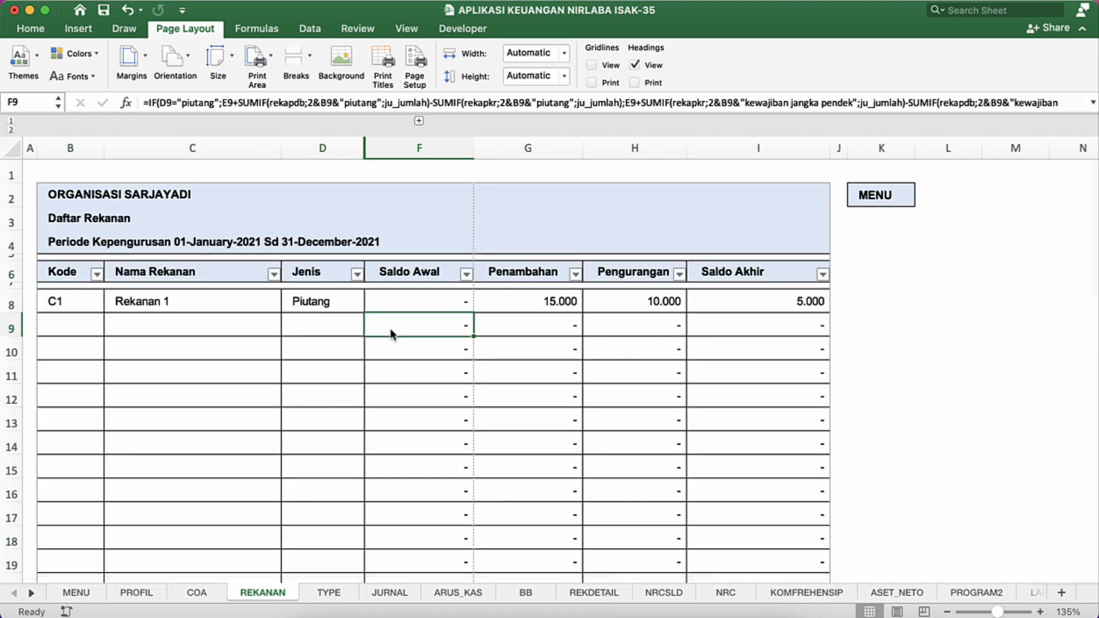
key(super+p)
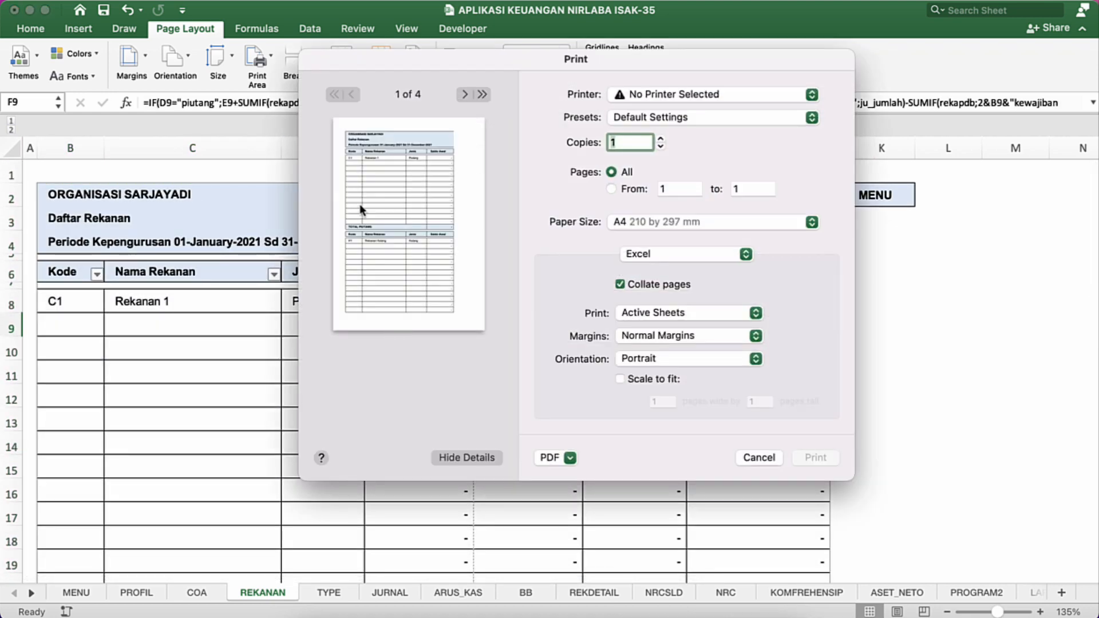
click(621, 379)
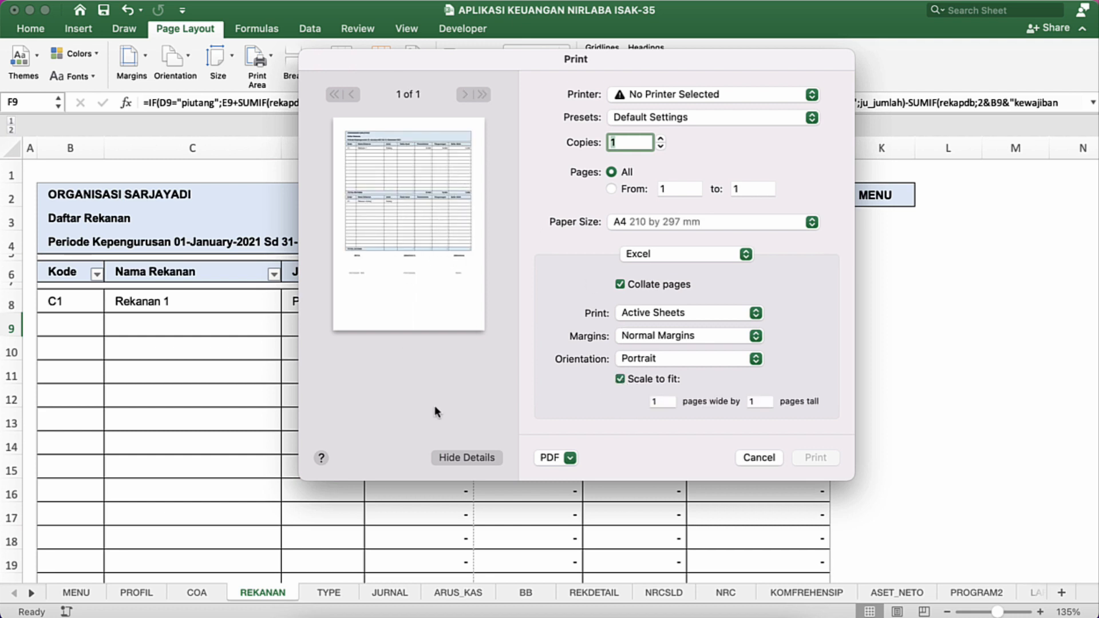
click(758, 456)
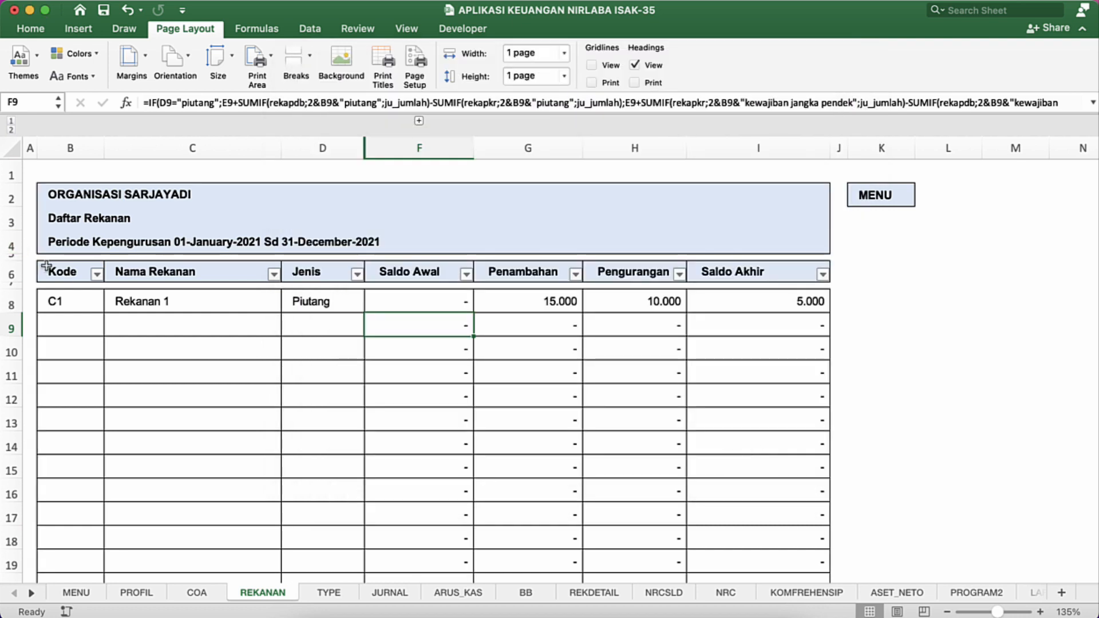
Step: Filter blank entries out of the Kode column and check the filtered sheet in the print preview
click(97, 274)
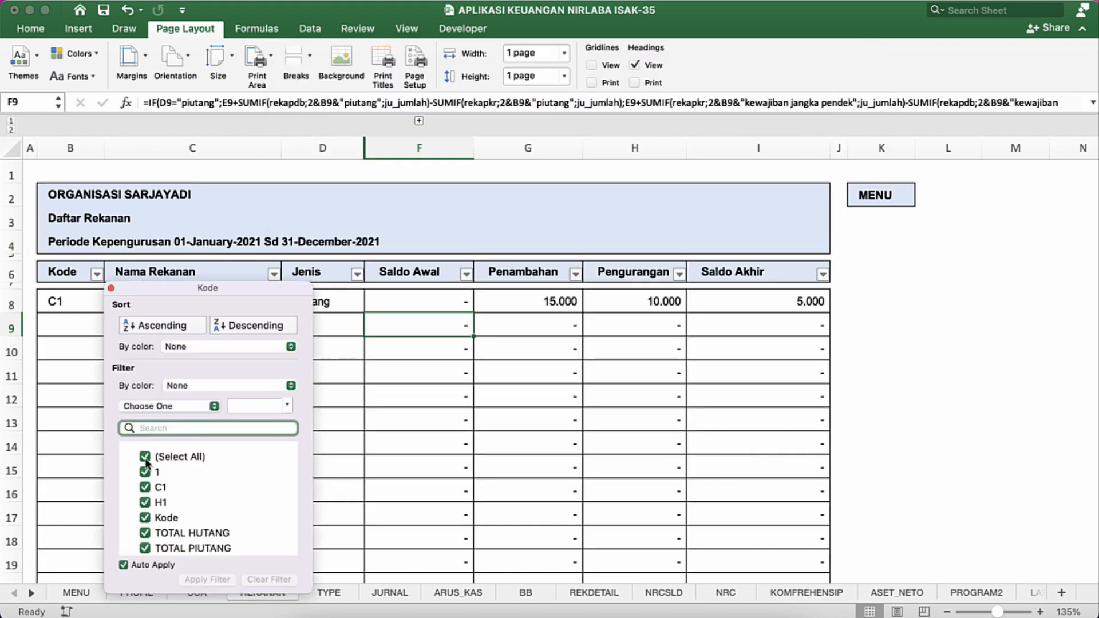
scroll(153, 486, down, 2)
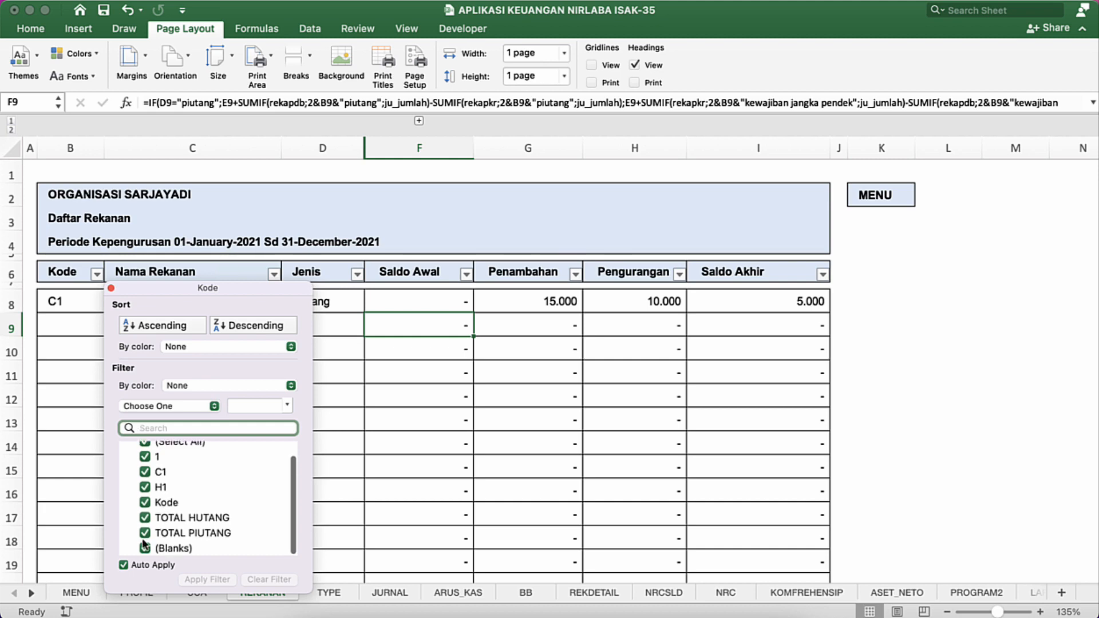
click(145, 549)
click(408, 244)
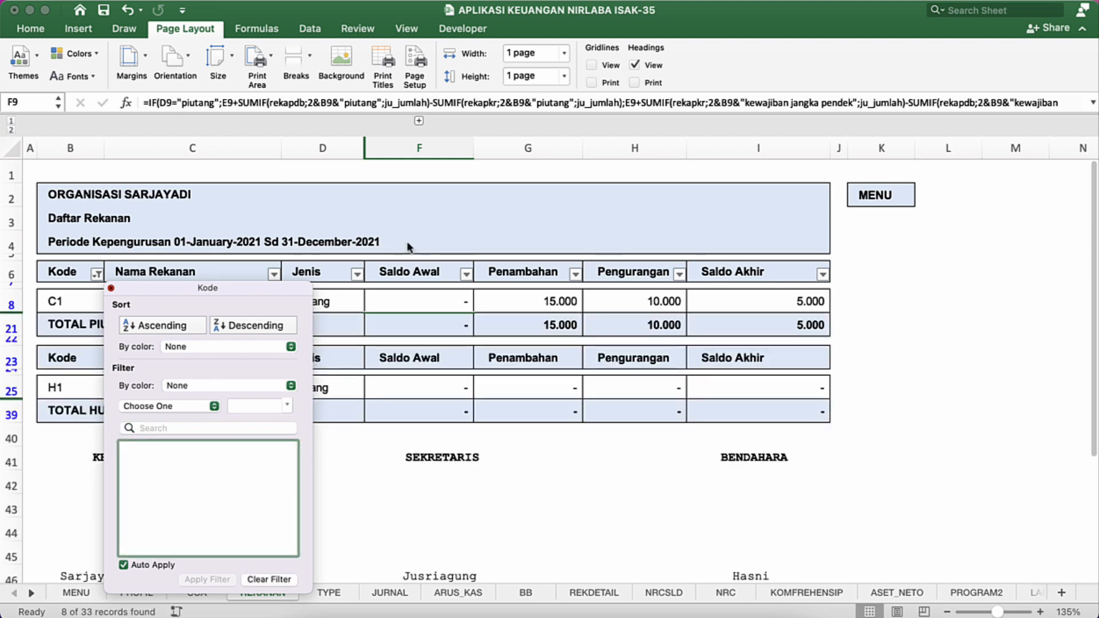
click(460, 250)
key(super+p)
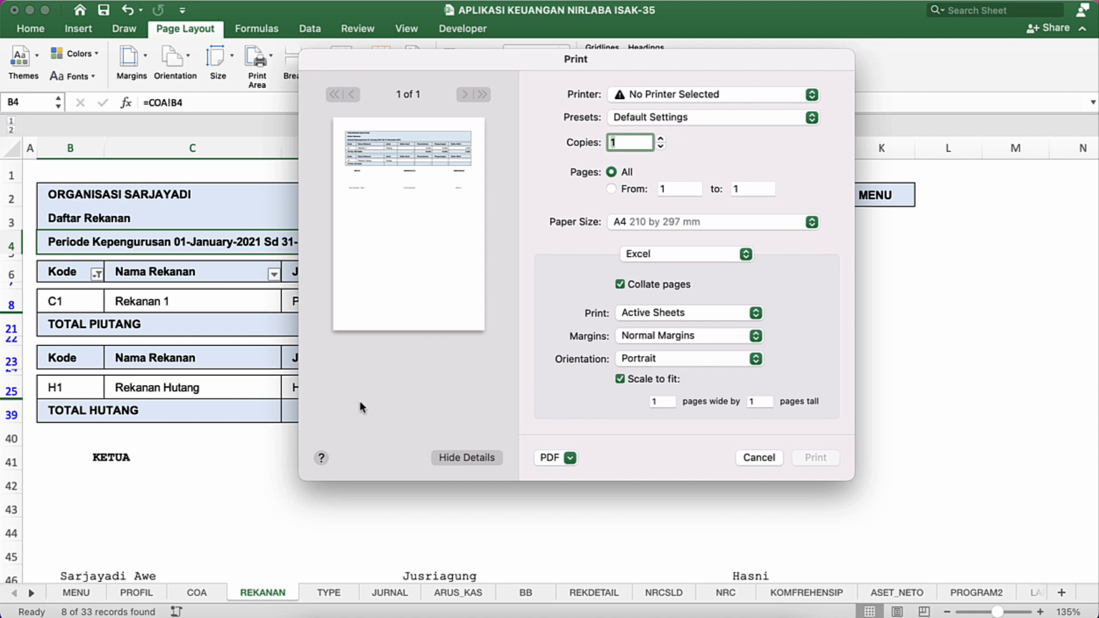
click(761, 457)
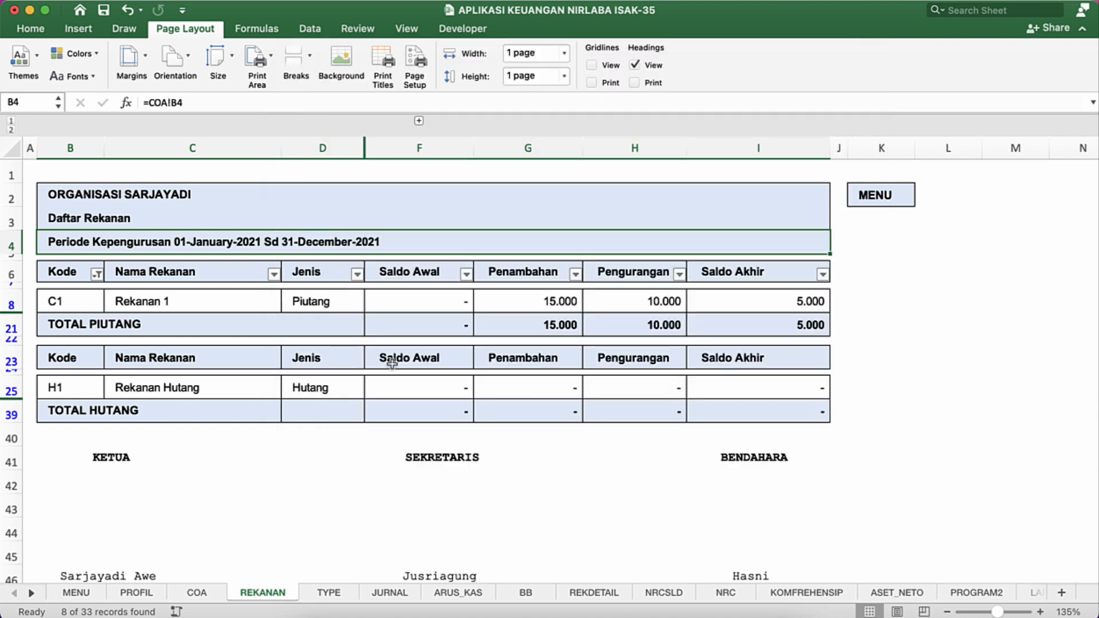
Step: Replace the hutang total row's label in B39 with "Totak Hutang"
click(306, 346)
click(72, 404)
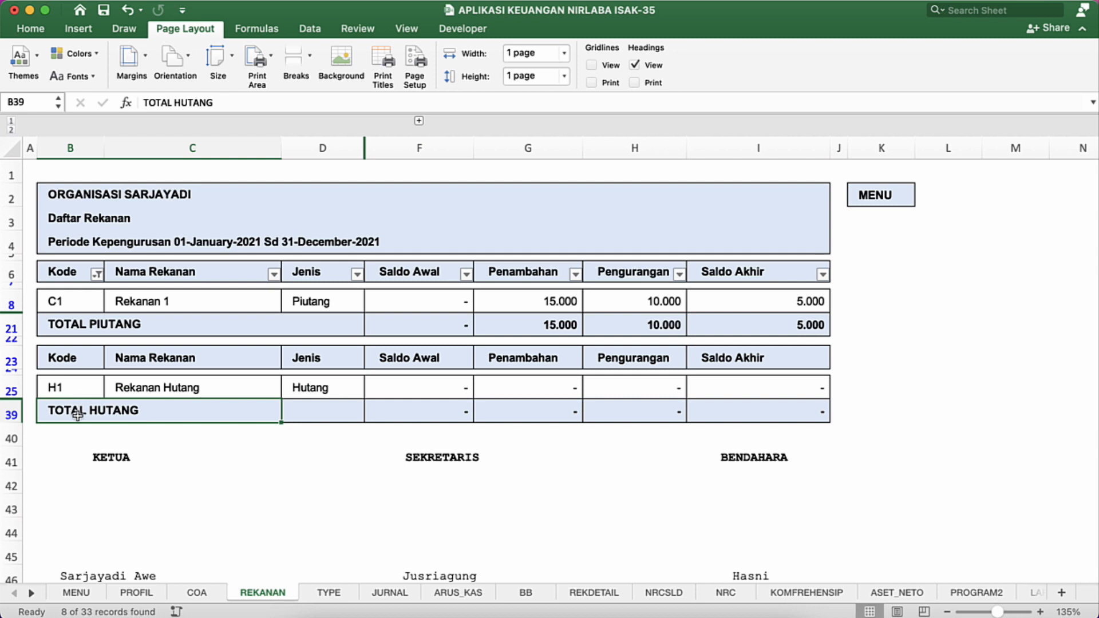
text(Totak)
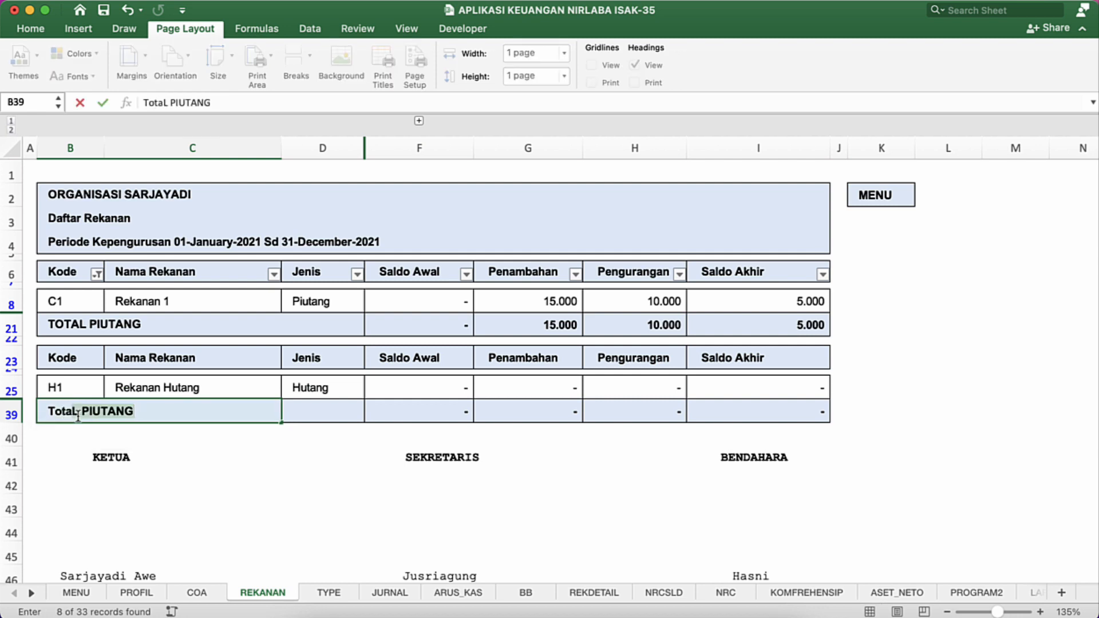
text( Hutang)
key(Return)
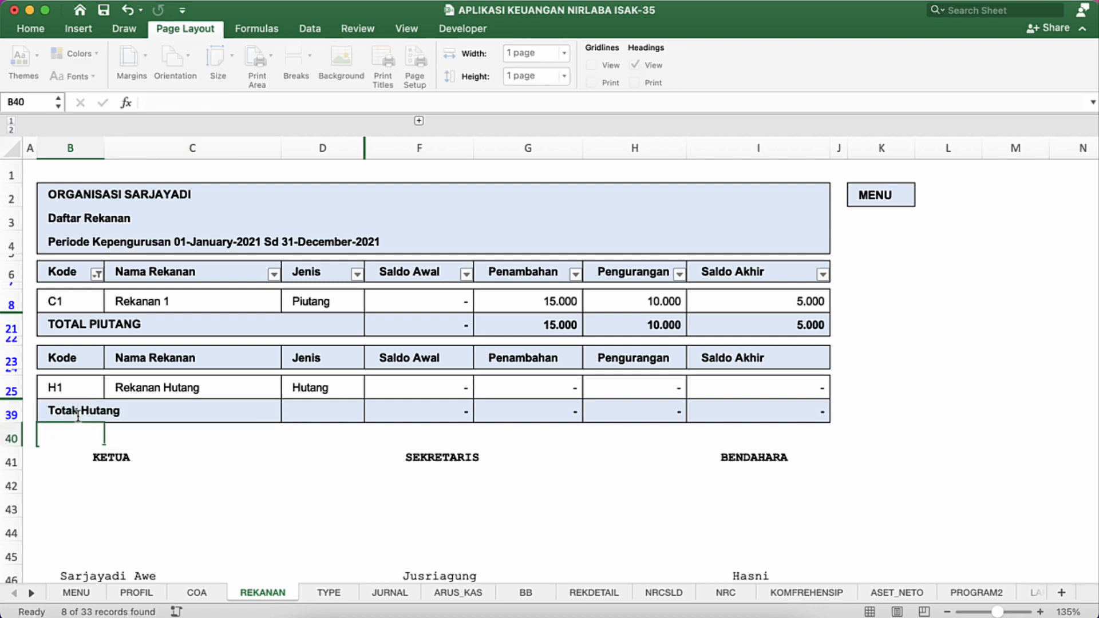
Step: Replace the piutang total row's label in B21 with "Totak Piutang"
click(75, 322)
text(To)
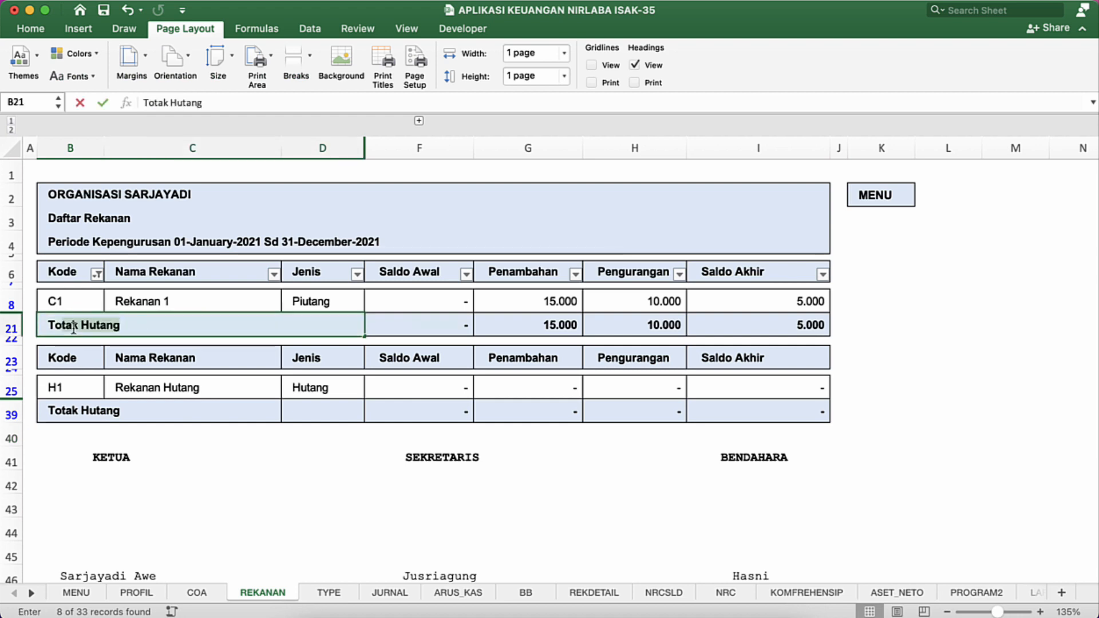
text(tak Piutang)
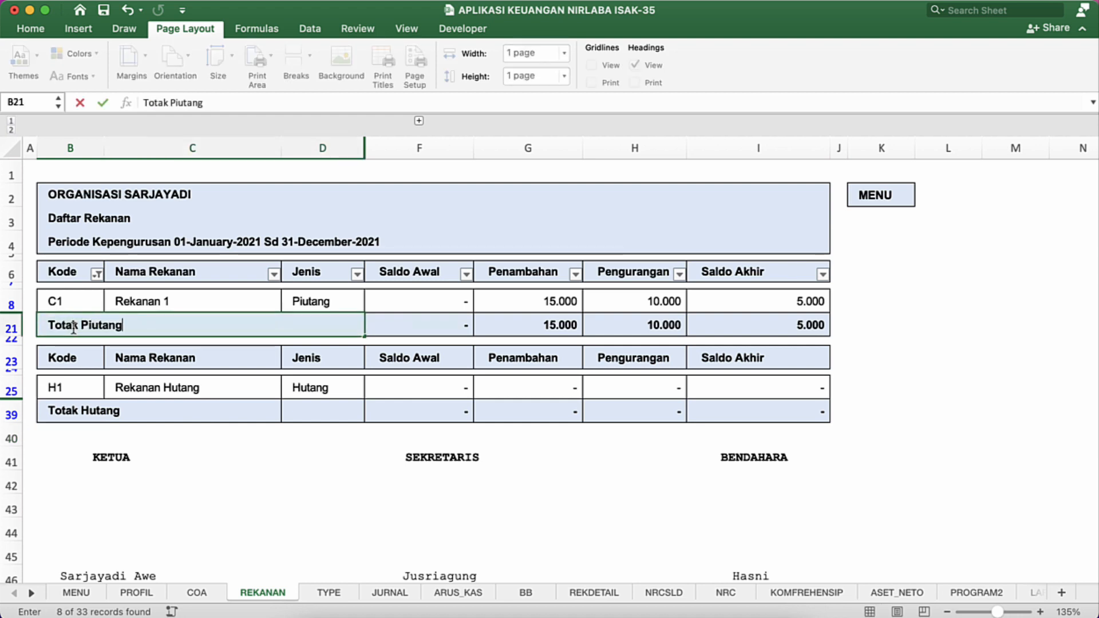
key(Return)
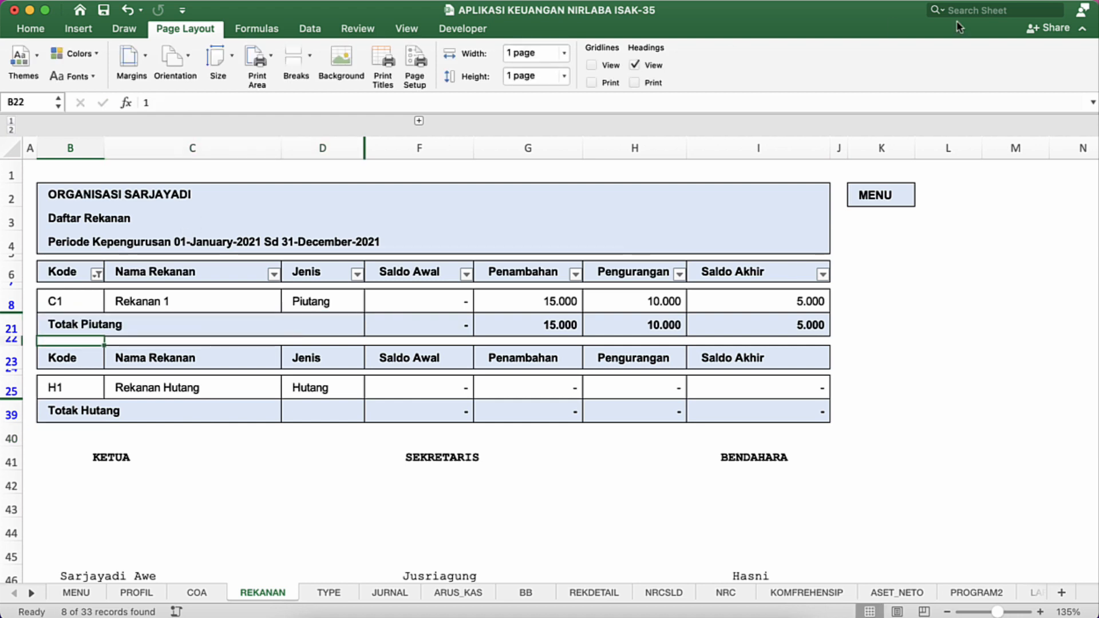
Step: Return to the MENU sheet, open the POSISI KEUANGAN report and look through it down to the signatures
click(856, 200)
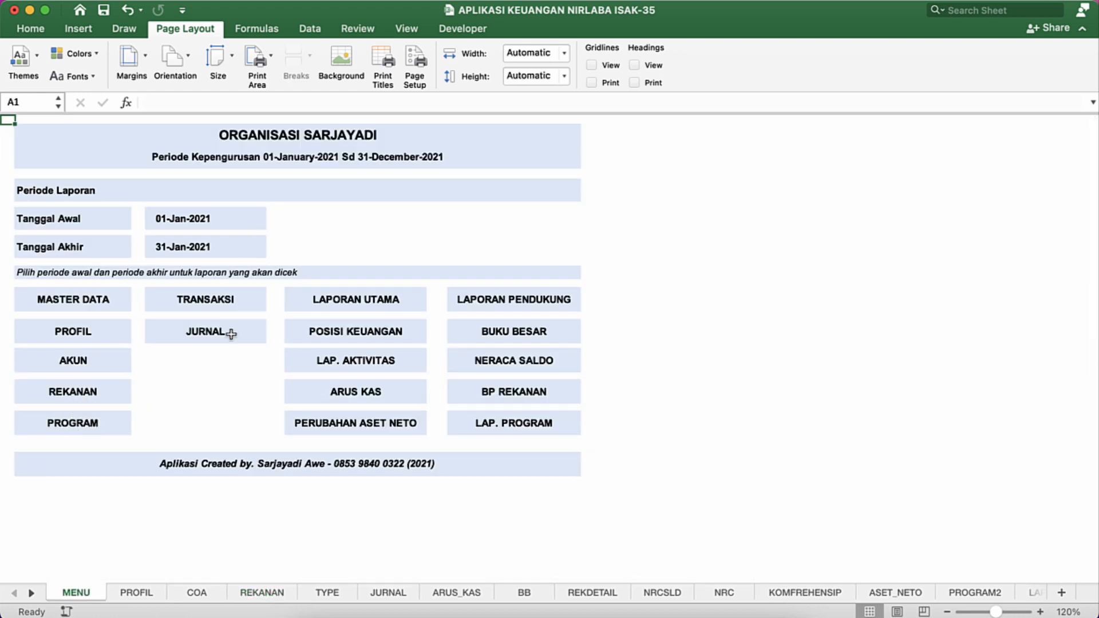
click(350, 344)
click(268, 280)
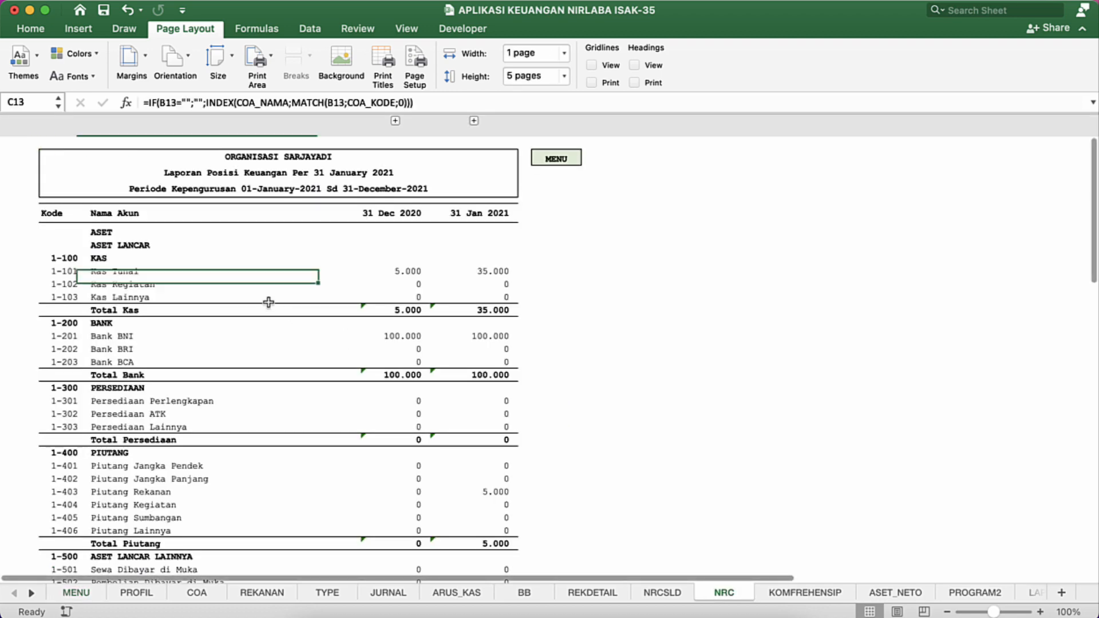
scroll(268, 303, down, 20)
scroll(268, 302, down, 5)
scroll(269, 302, up, 15)
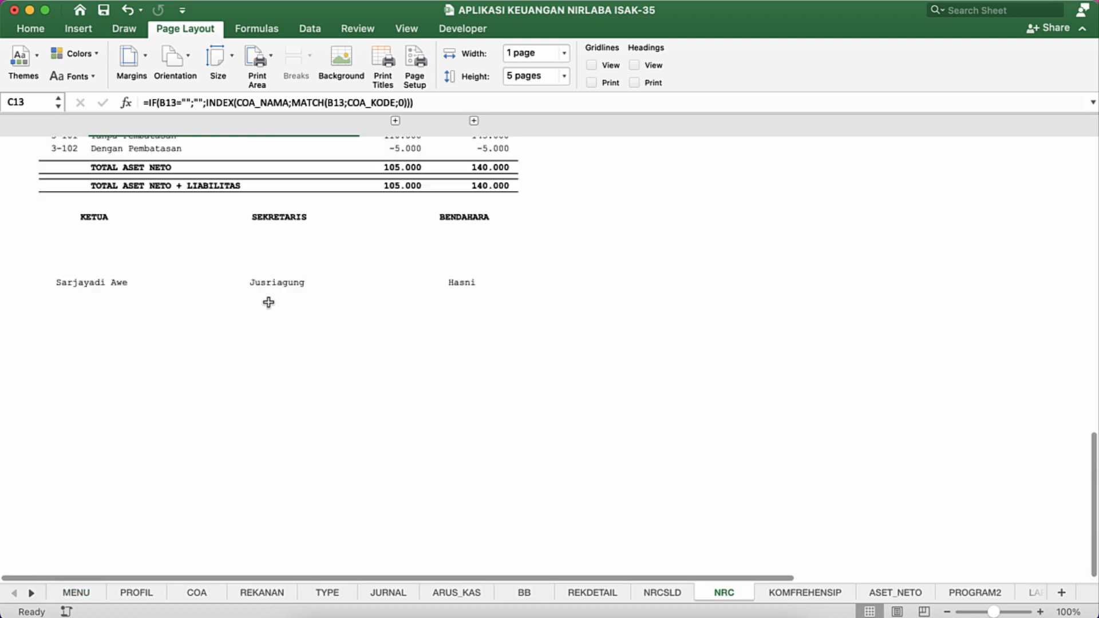
scroll(268, 302, up, 15)
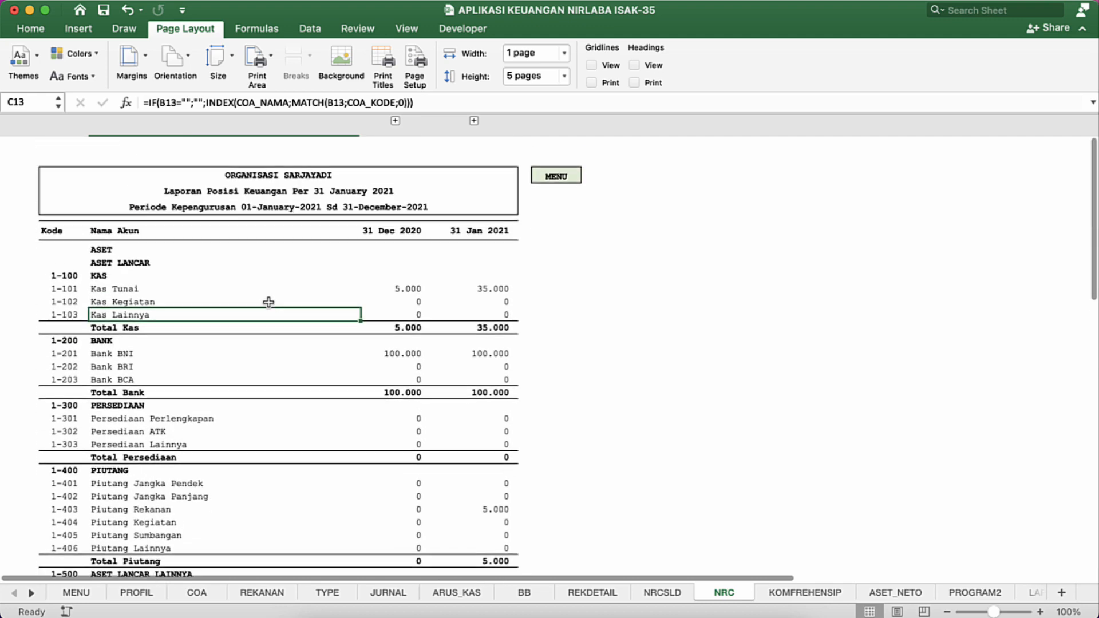
Step: Set all cells of the NRC sheet to Arial at size 11
key(super+a)
key(super+a)
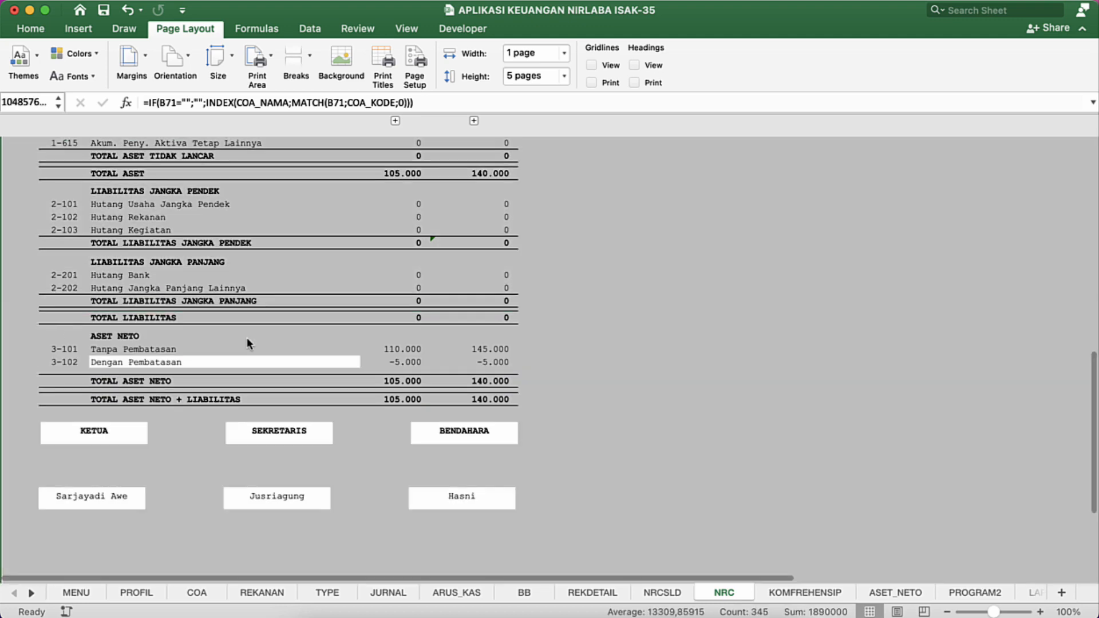
scroll(231, 285, up, 15)
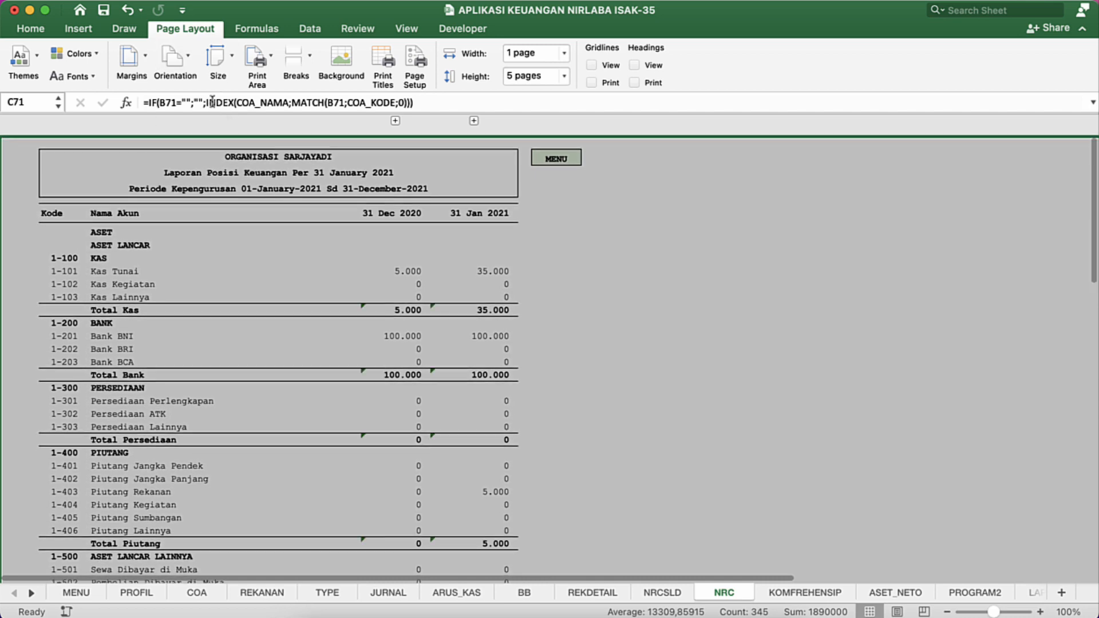
click(30, 29)
click(188, 53)
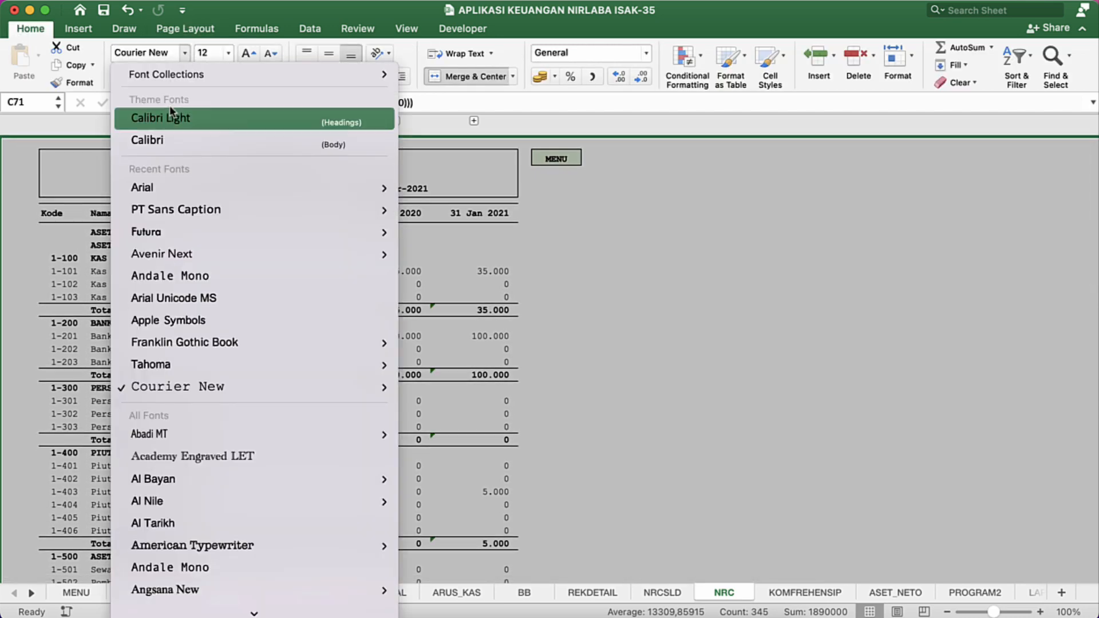
click(162, 181)
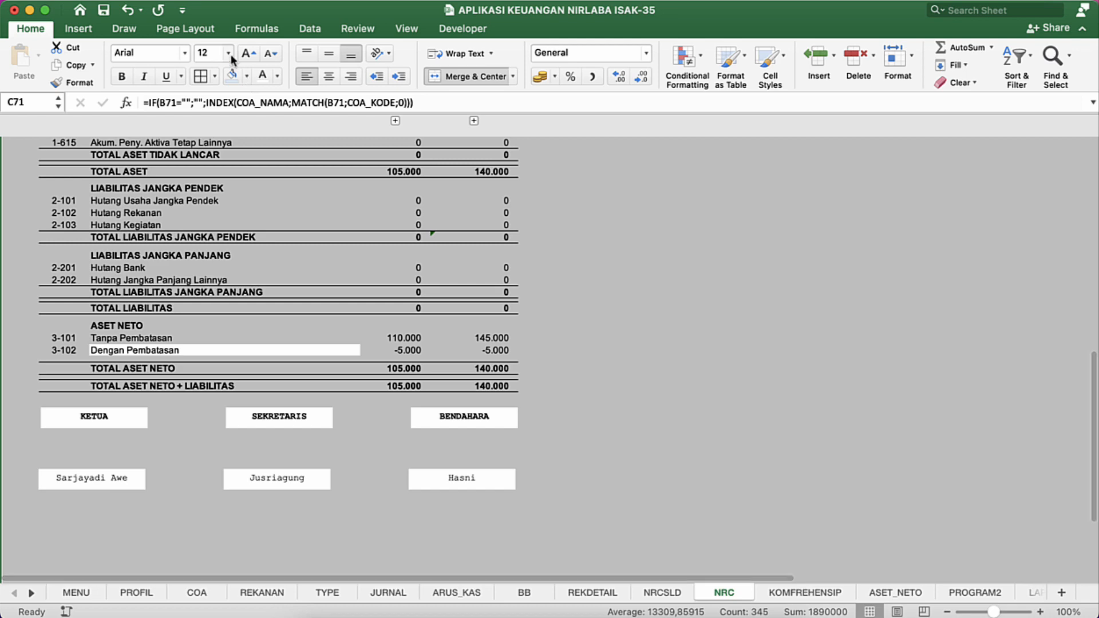
click(230, 54)
click(217, 125)
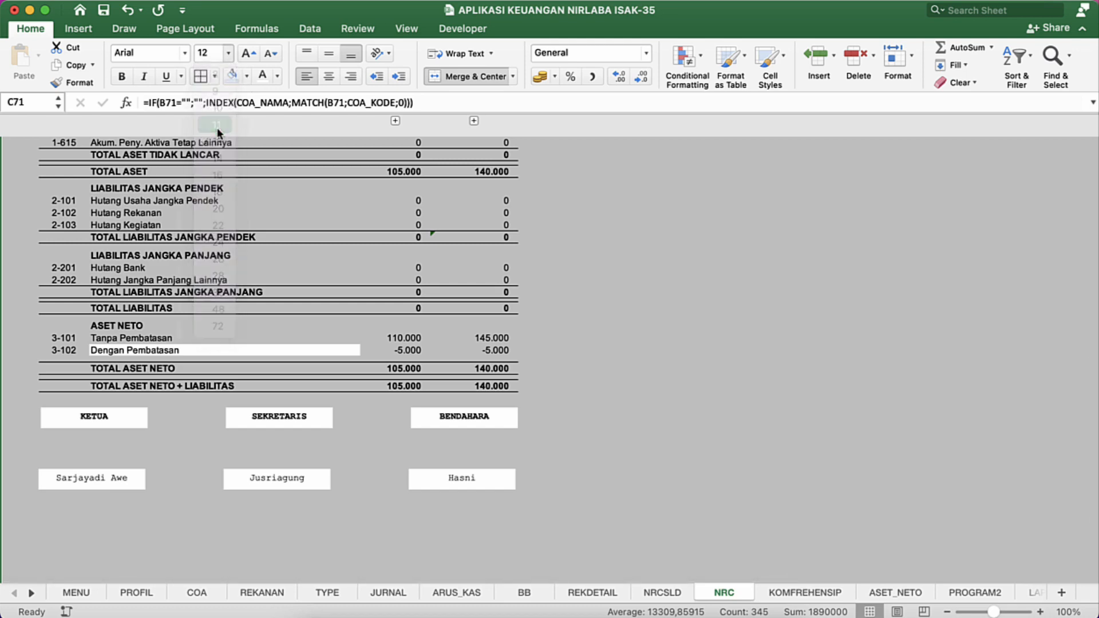
Step: Show the row and column headings on the NRC sheet
scroll(165, 239, up, 15)
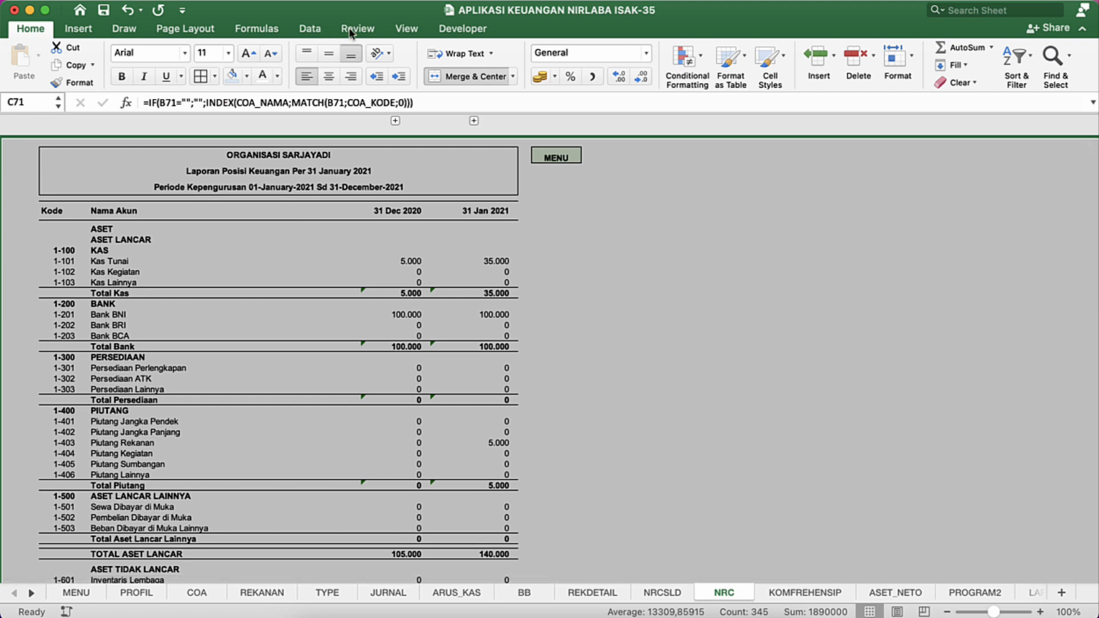
click(408, 29)
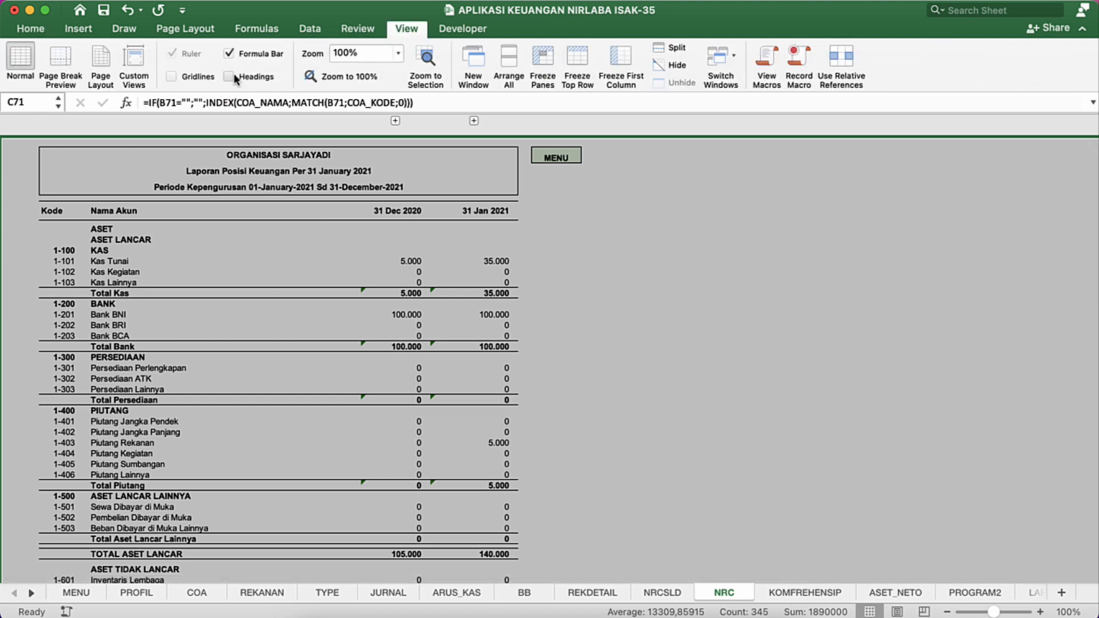
click(230, 77)
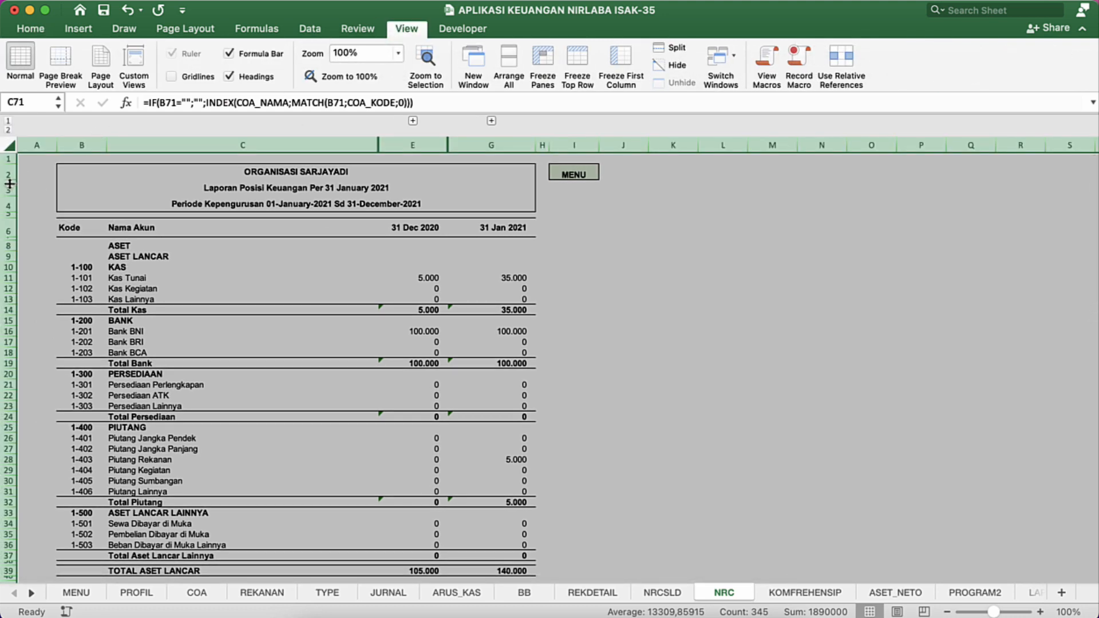
Step: Increase the height of all rows on the NRC sheet and align every cell's content vertically to the middle
drag(9, 185, 9, 184)
drag(9, 184, 9, 184)
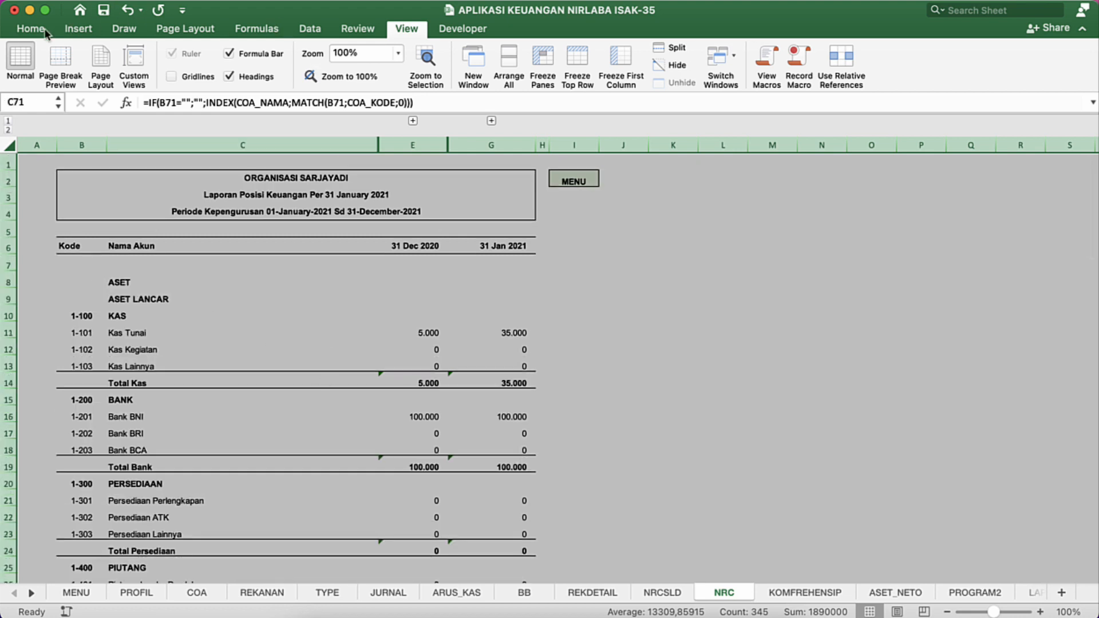
click(25, 30)
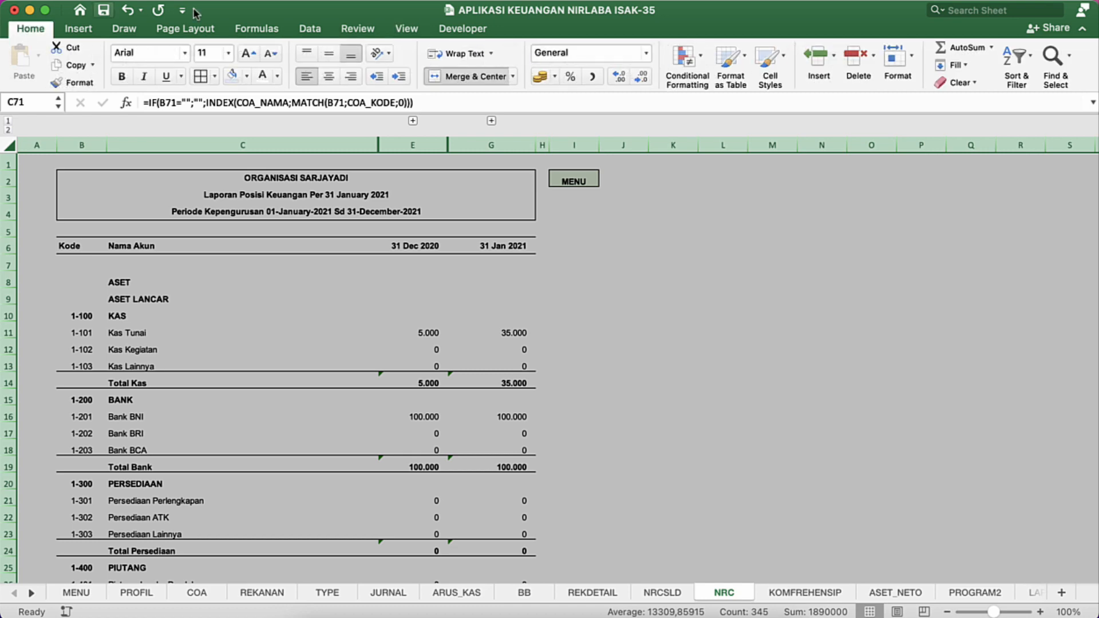
click(331, 53)
scroll(302, 362, up, 10)
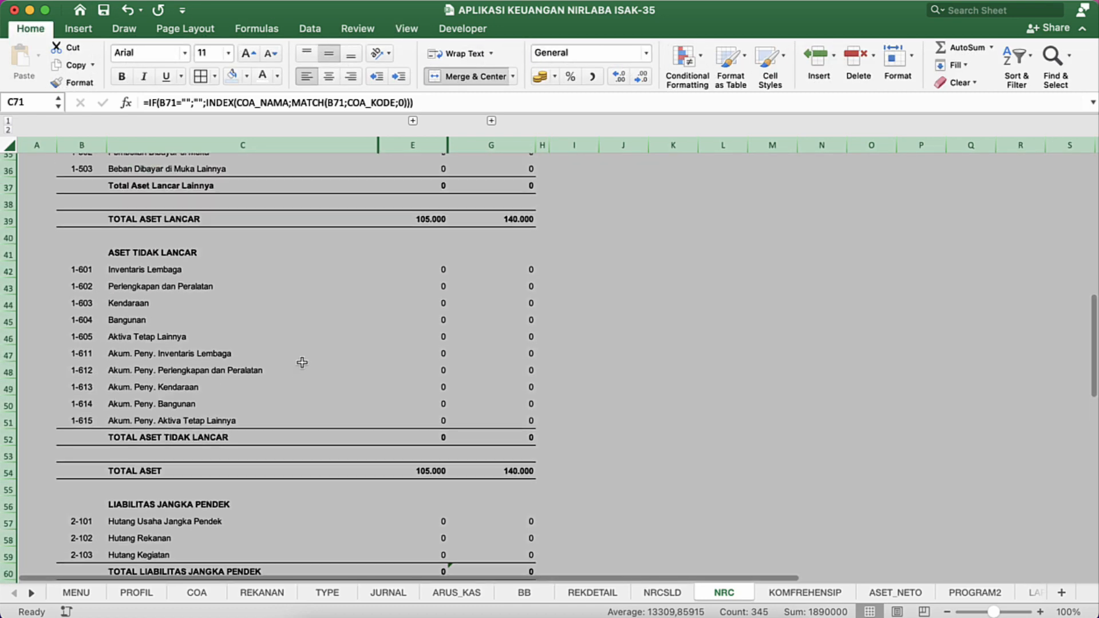
scroll(302, 363, up, 6)
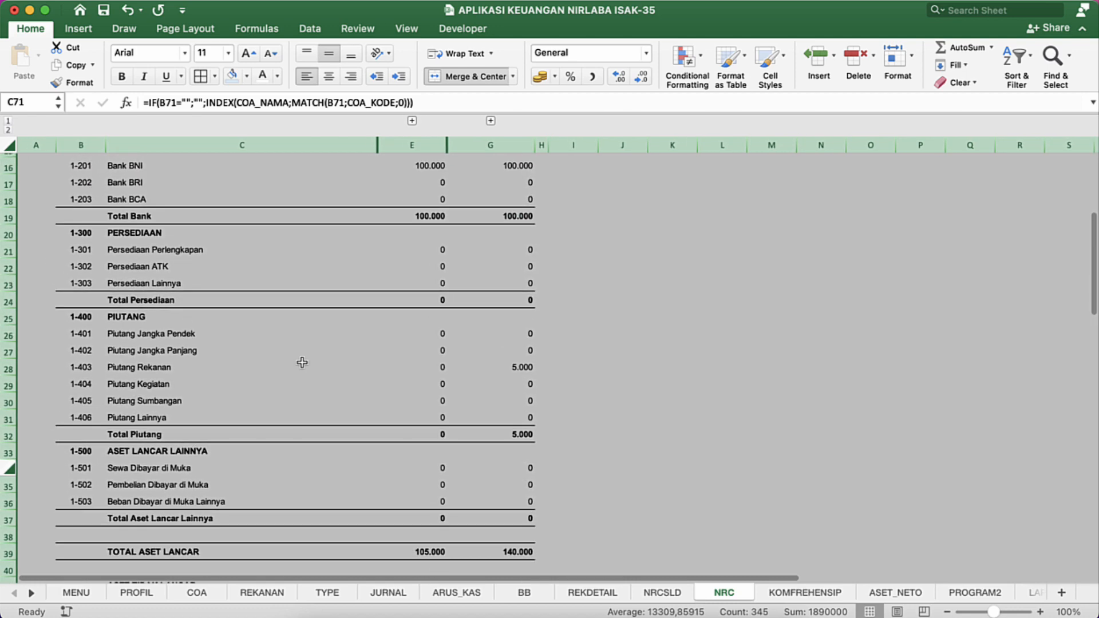
scroll(302, 362, up, 5)
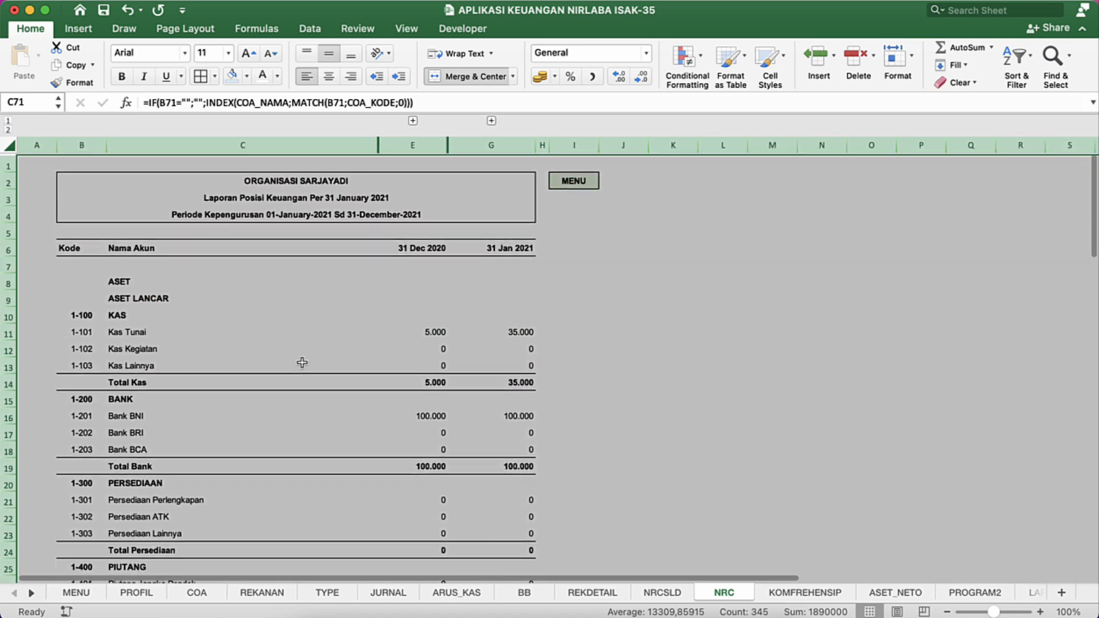
Step: Reduce the height of empty row 5 to a narrow gap between the title block and the column headers
click(81, 265)
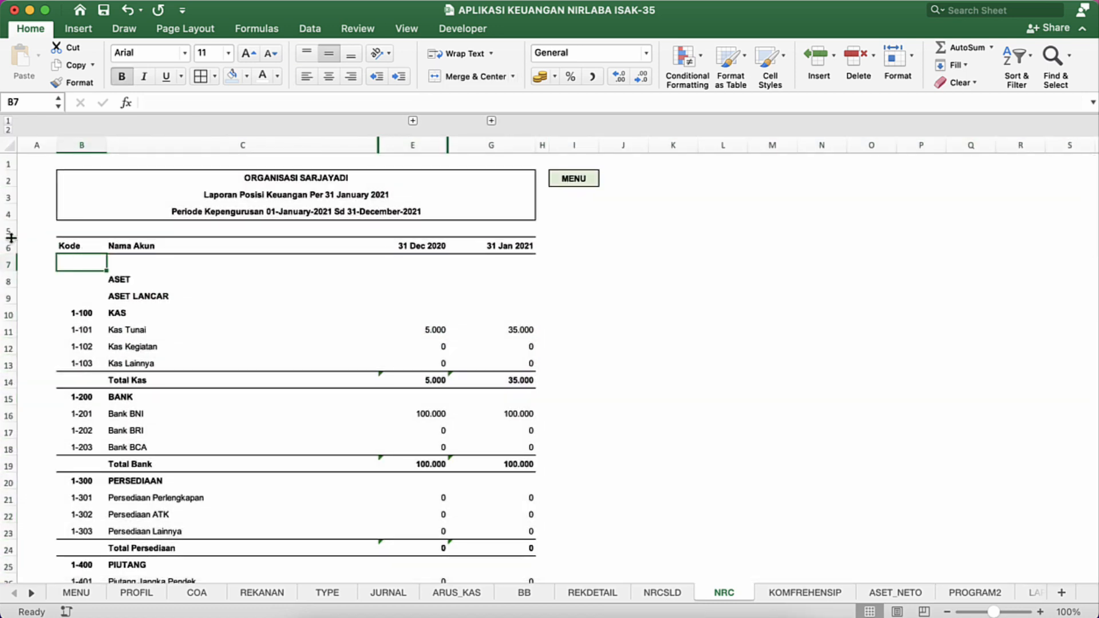
drag(10, 238, 11, 229)
click(208, 262)
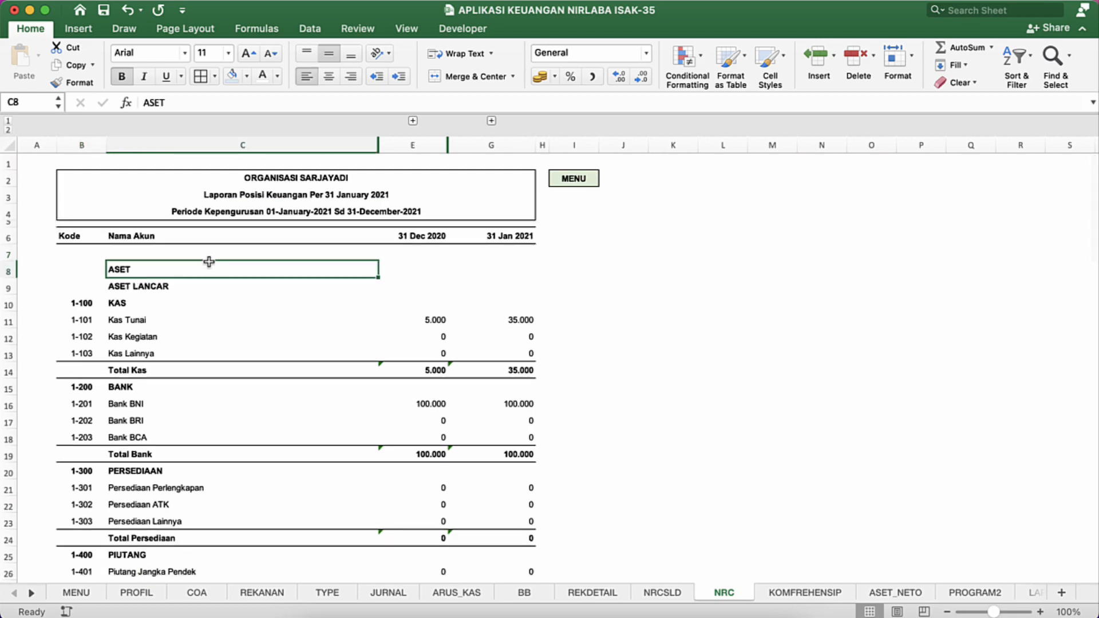
Step: Examine the POSISI KEUANGAN report's styling in the MODIFIKASI APLIKASI KEUANGAN NIRLABA ISAK-35 workbook and return to the original workbook's NRC sheet
key(ctrl+Down)
click(590, 310)
scroll(425, 354, up, 15)
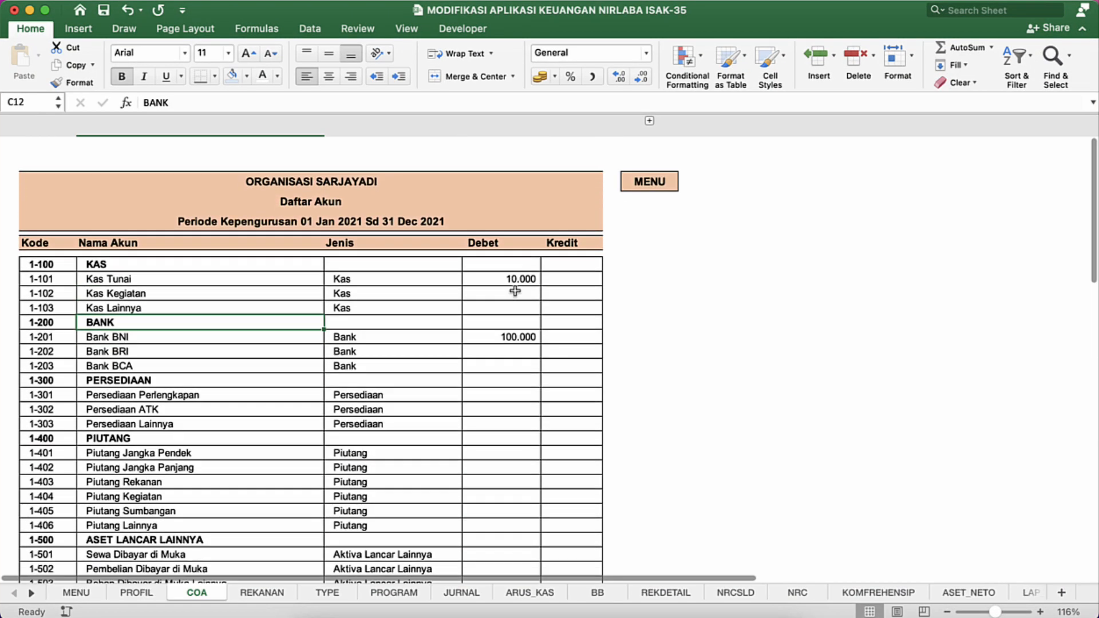
click(647, 177)
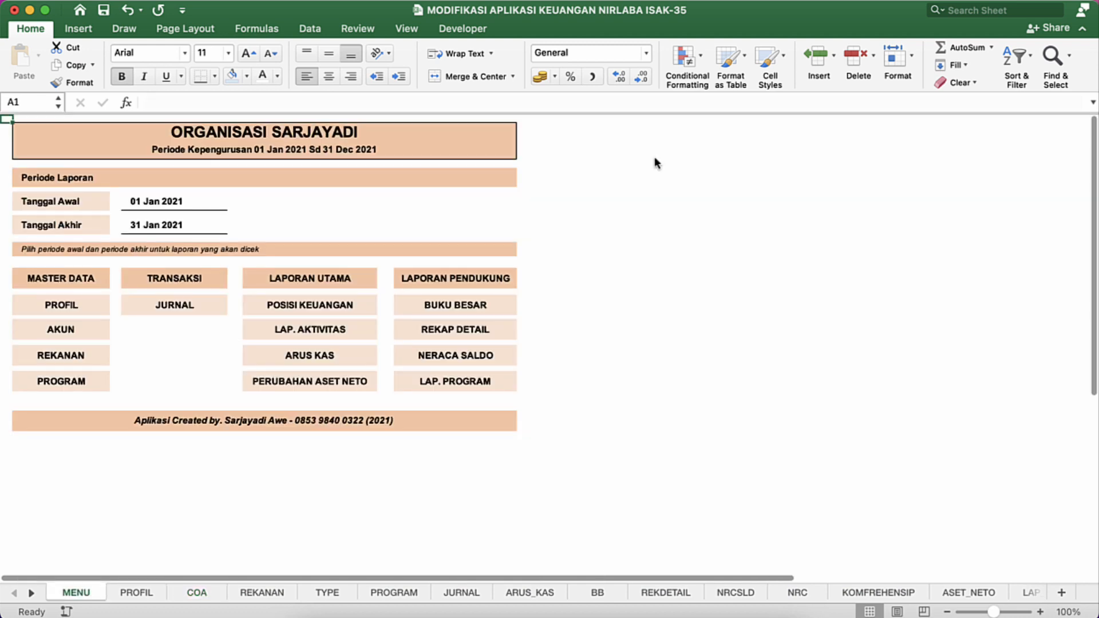
click(309, 308)
click(323, 270)
scroll(323, 270, down, 10)
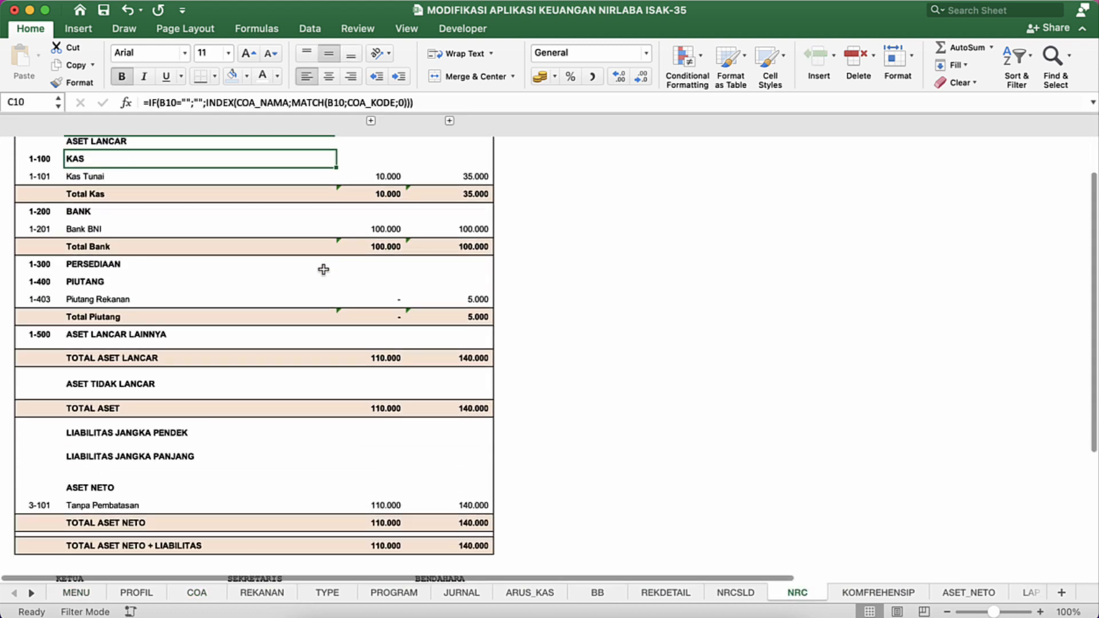
scroll(323, 270, up, 9)
scroll(324, 269, up, 3)
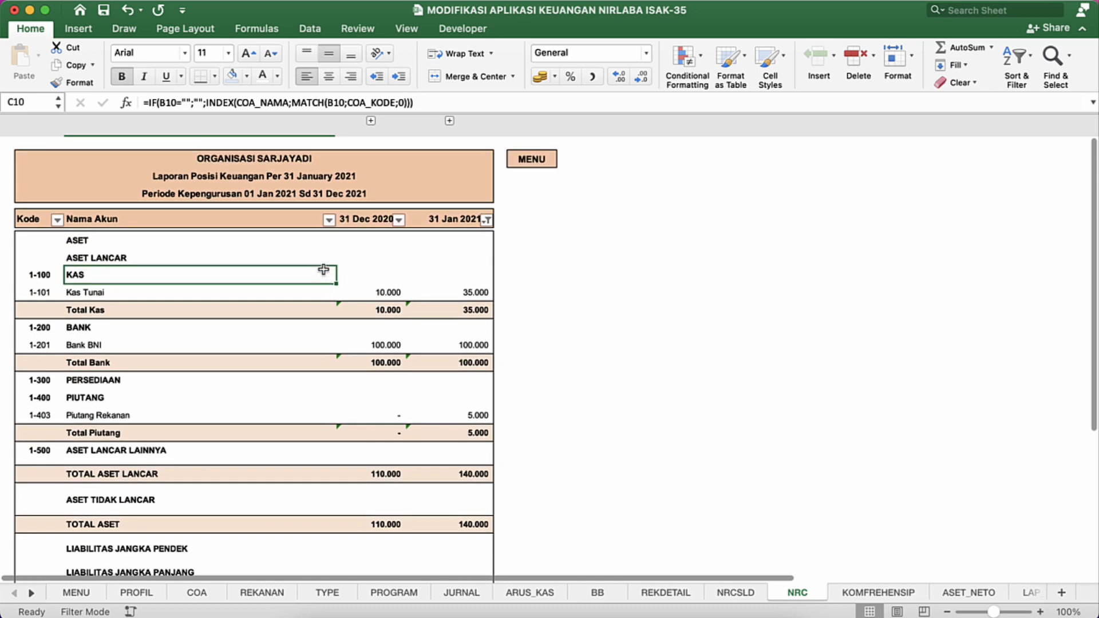
scroll(323, 270, down, 5)
scroll(323, 269, up, 5)
scroll(323, 270, down, 3)
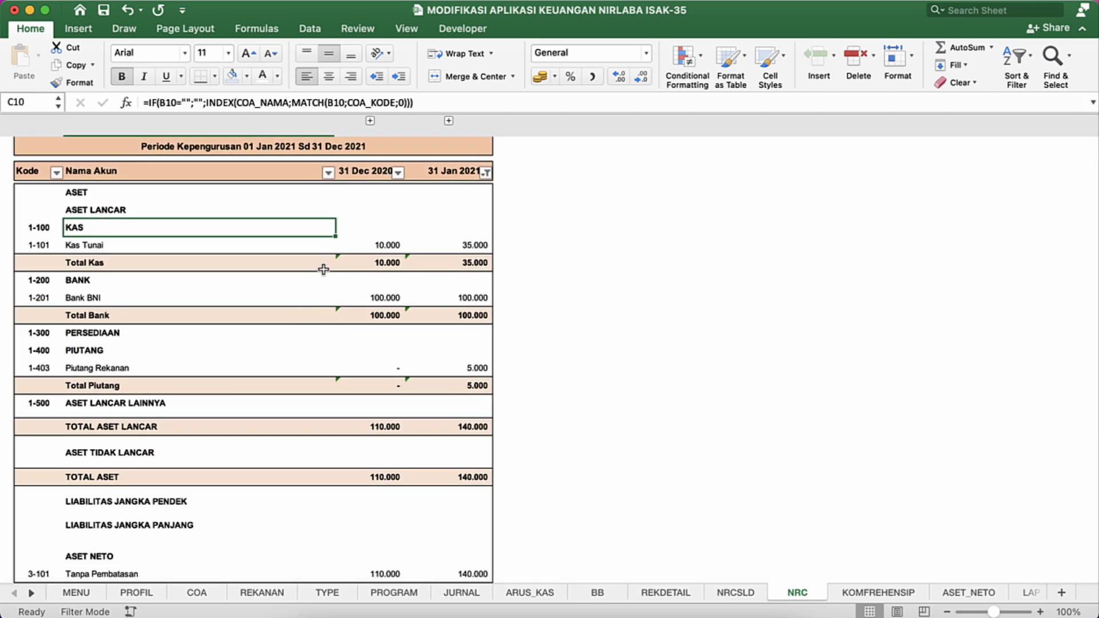
key(ctrl+Down)
click(629, 320)
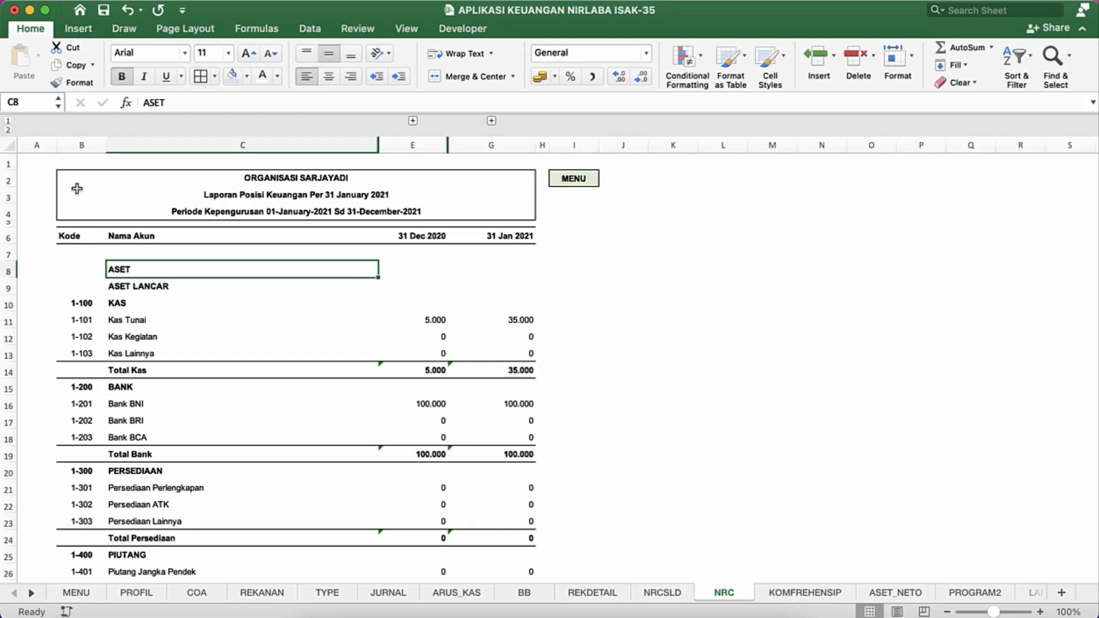
Step: Fill the three-line title block in rows 2 to 4 with the second-lightest tint of the light blue theme colour
click(78, 178)
key(shift+Down)
key(shift+Down)
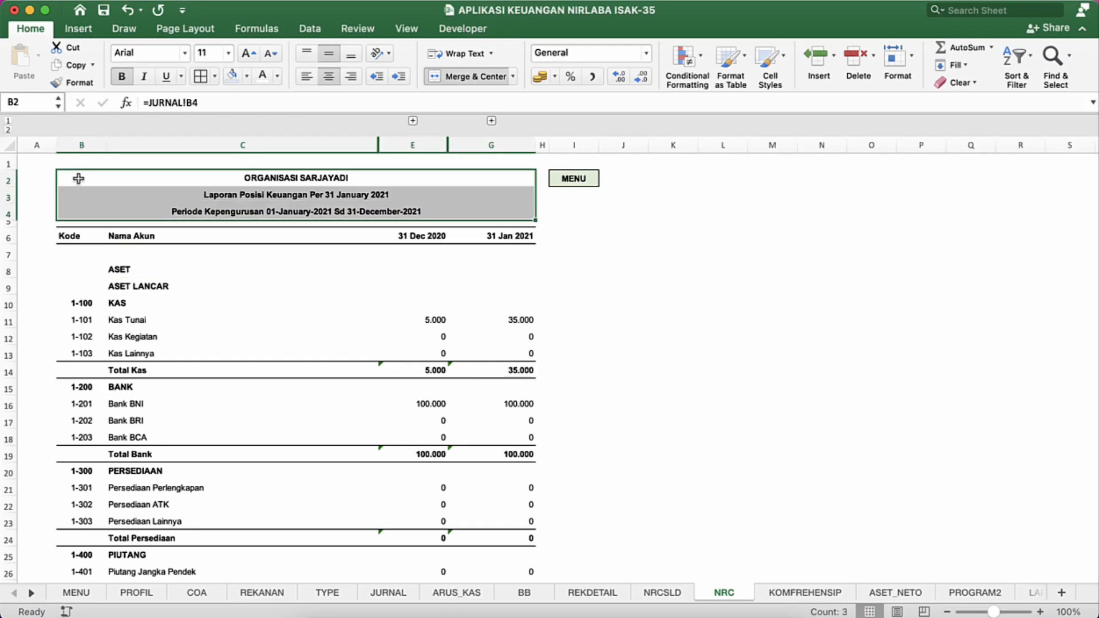
click(247, 75)
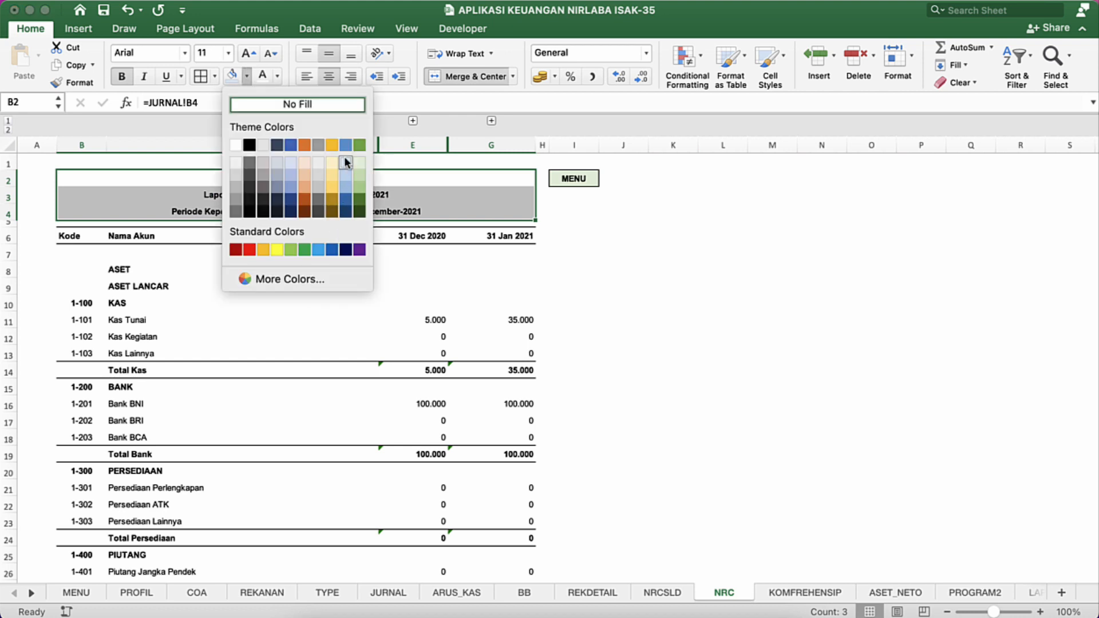
click(346, 177)
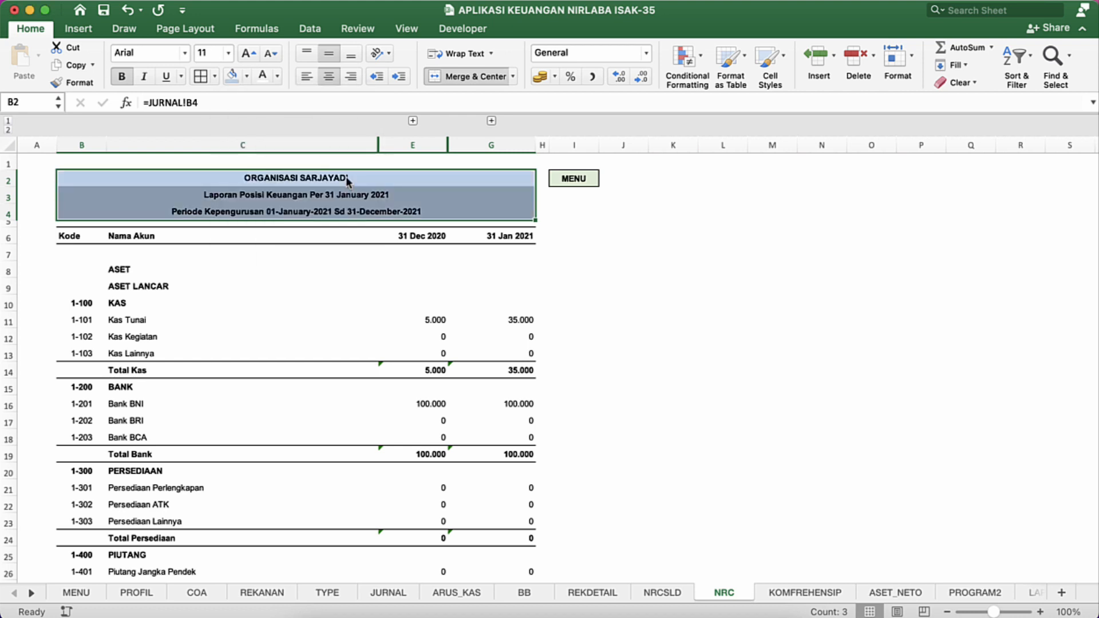
Step: Fill the column header row, Kode to 31 Jan 2021, with the lightest tint of the same blue theme colour
click(106, 242)
key(shift+super+Right)
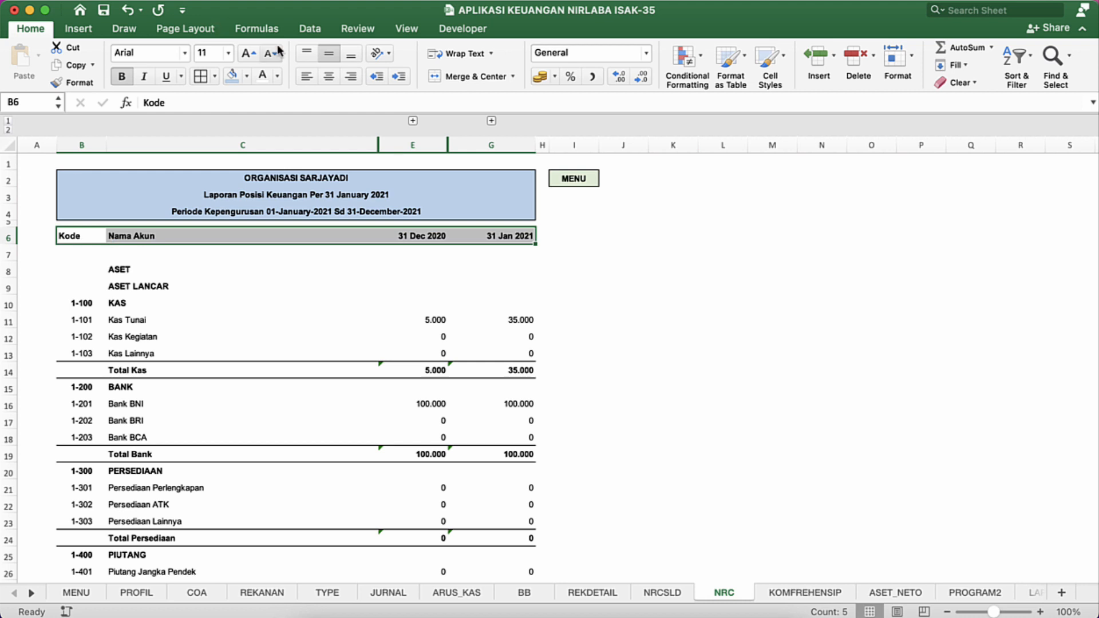
click(247, 77)
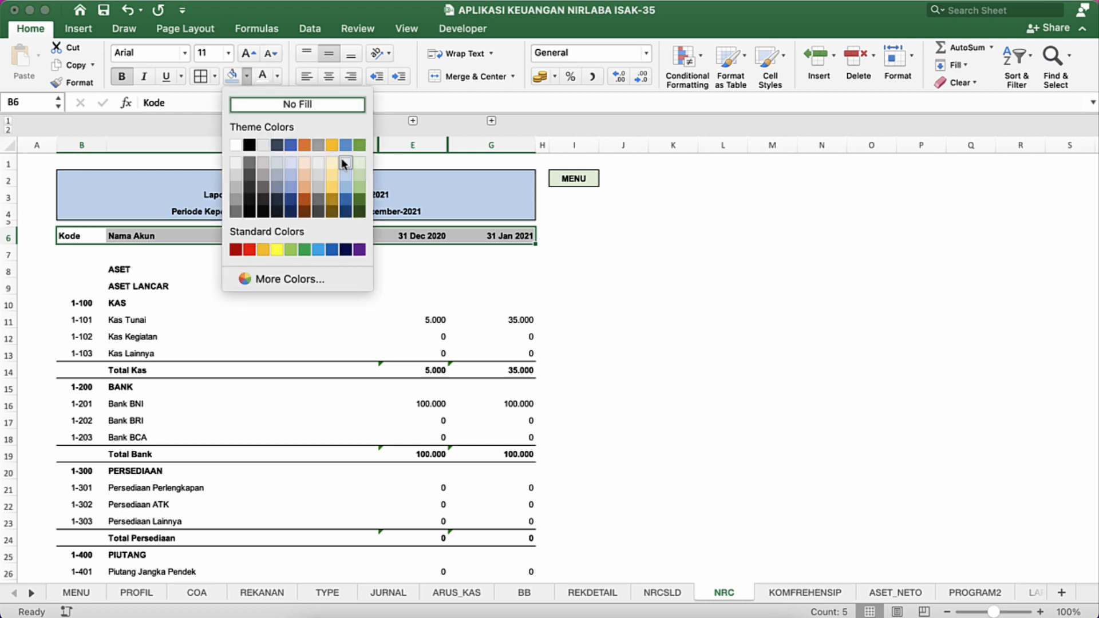
click(343, 164)
click(485, 276)
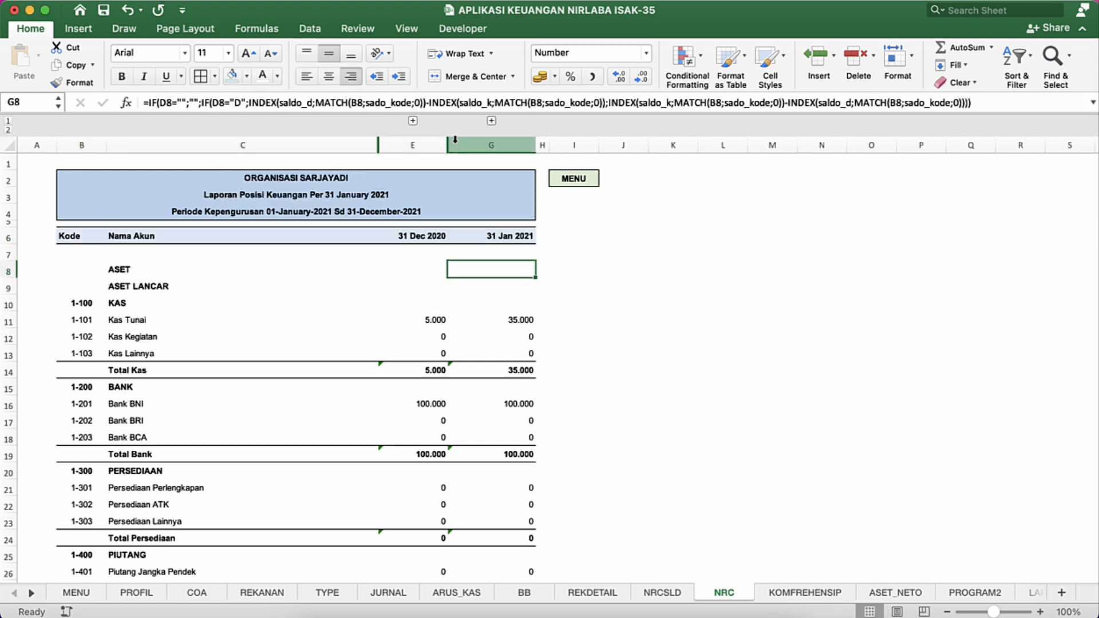
Step: Expand the grouped Periode Berjalan column and apply outside borders to the report table from B6 to G75
click(492, 121)
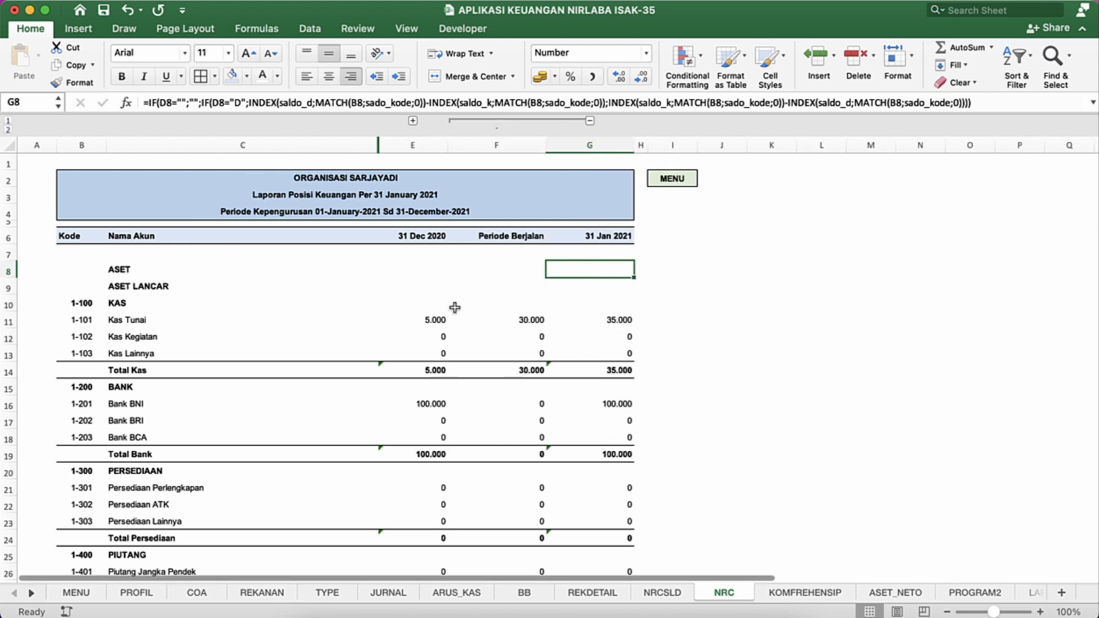
click(71, 230)
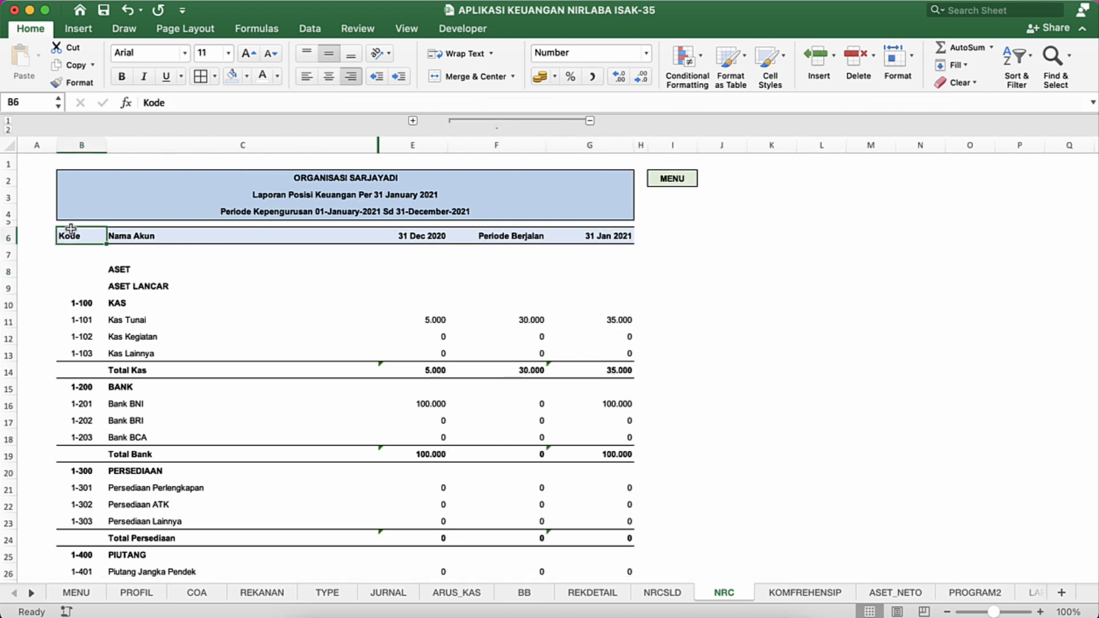
key(shift+super+Right)
key(shift+Down)
key(shift+Down)
key(shift+Down)
key(shift+Down)
key(shift+Down)
key(shift+Down)
key(shift+Down)
key(shift+Down)
key(shift+Down)
key(shift+Down)
key(shift+Down)
key(shift+Down)
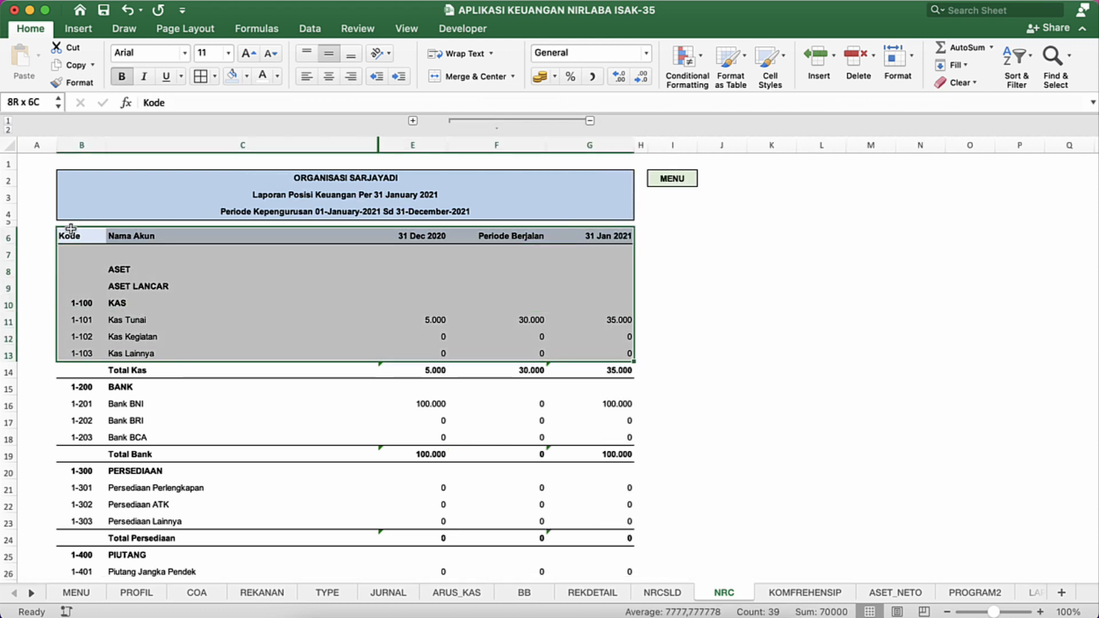
key(shift+Down)
key(shift+Down)
key(shift+Down)
key(shift+Down)
key(shift+Down)
key(shift+Down)
key(shift+Down)
key(shift+Down)
key(shift+Down)
key(shift+Down)
key(shift+Down)
key(shift+Down)
key(shift+Down)
key(shift+Down)
key(shift+Down)
key(shift+Down)
key(shift+Down)
key(shift+Down)
key(shift+Down)
key(shift+Down)
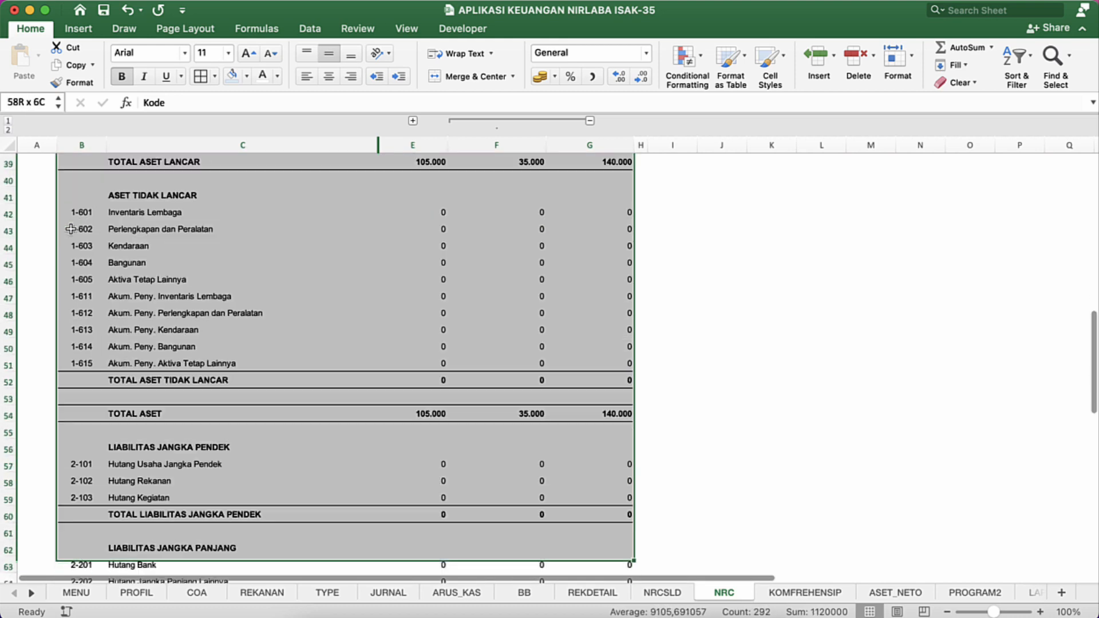
key(shift+Down)
key(shift+Down)
key(shift+Down)
key(shift+Down)
key(shift+Down)
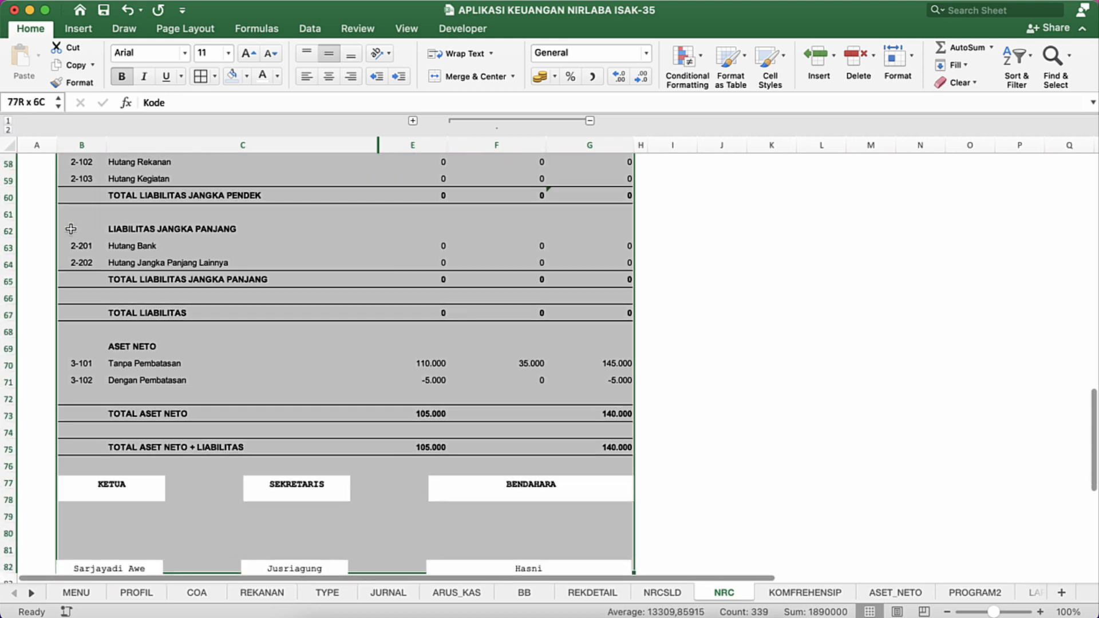
key(shift+Up)
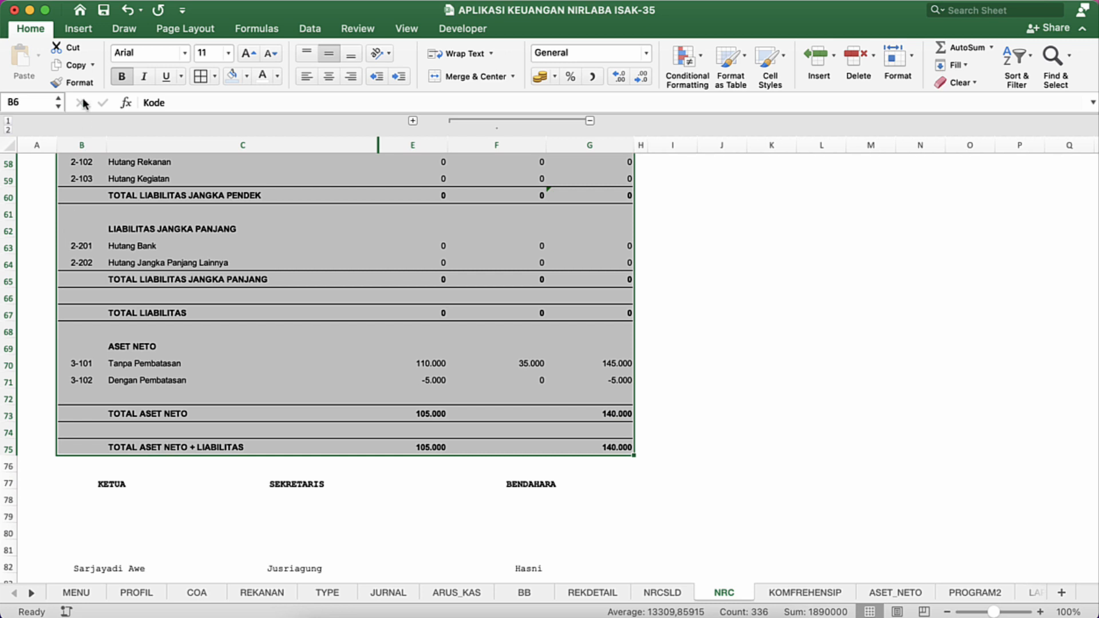
click(214, 75)
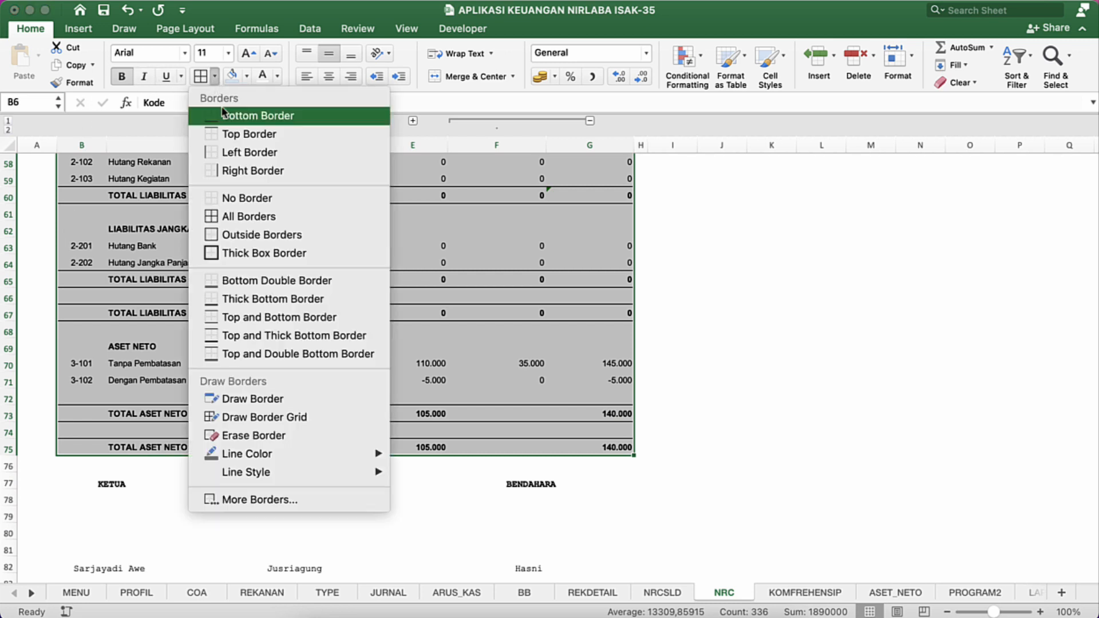
click(239, 234)
scroll(270, 296, up, 20)
click(269, 296)
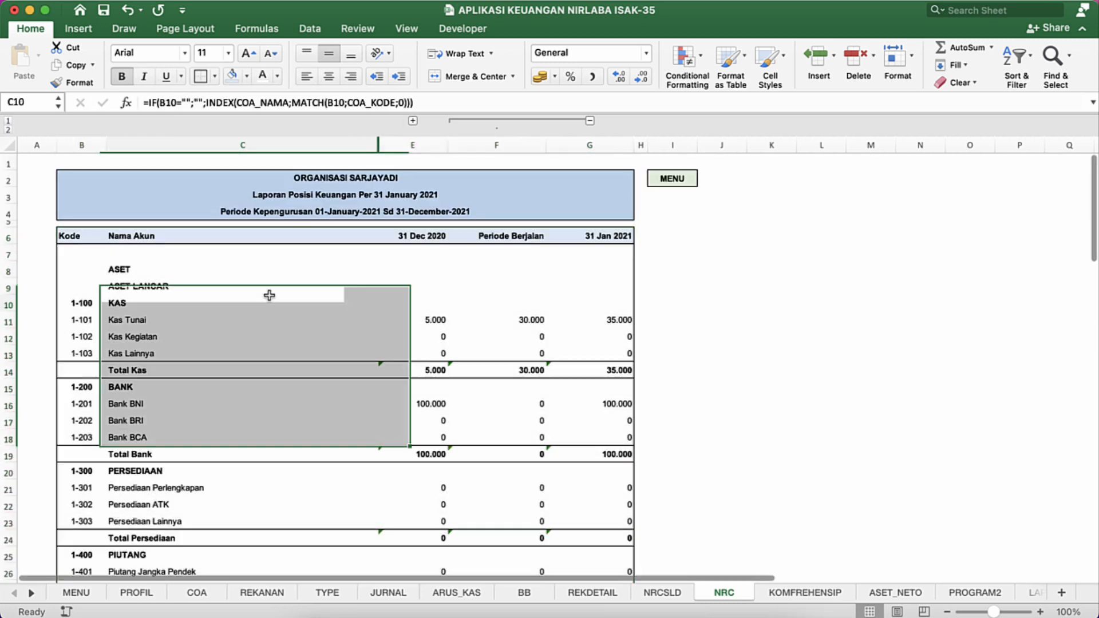
Step: Reduce the height of empty row 7 to a narrow gap below the column headers
click(108, 260)
click(91, 256)
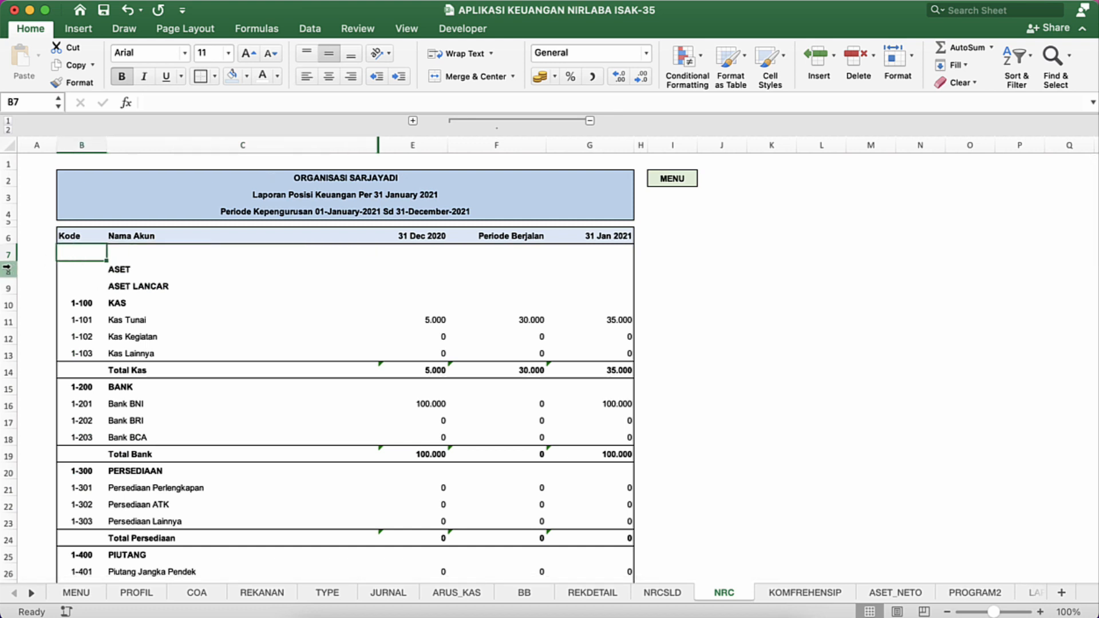
drag(9, 261, 8, 252)
click(116, 324)
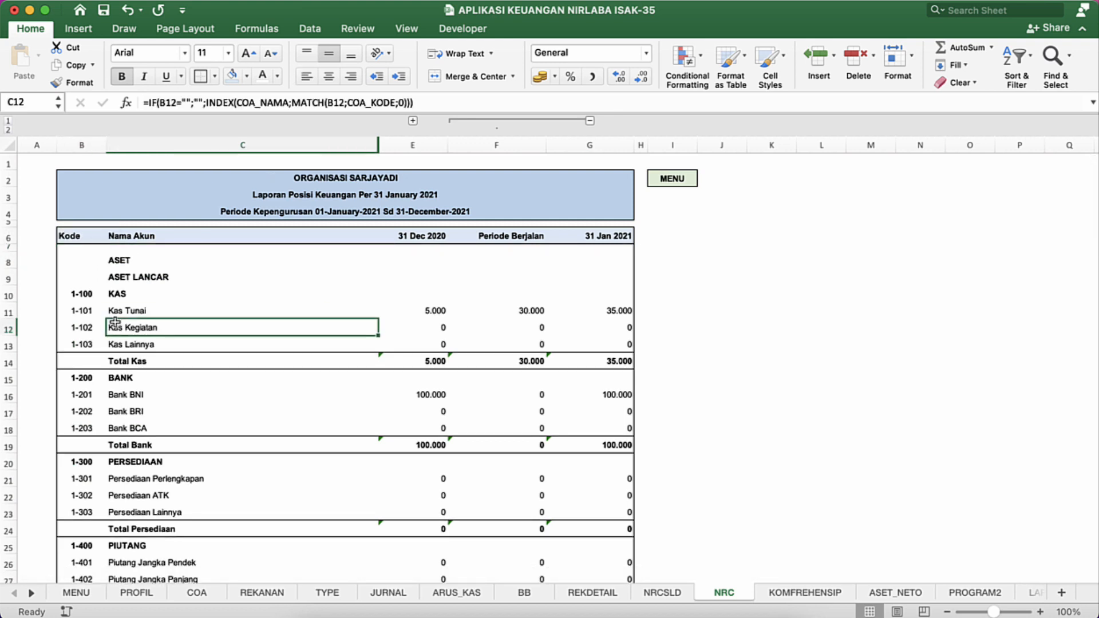
Step: Fill the Total Kas row from B14 to G14 with the same lightest blue as the column headers
click(115, 361)
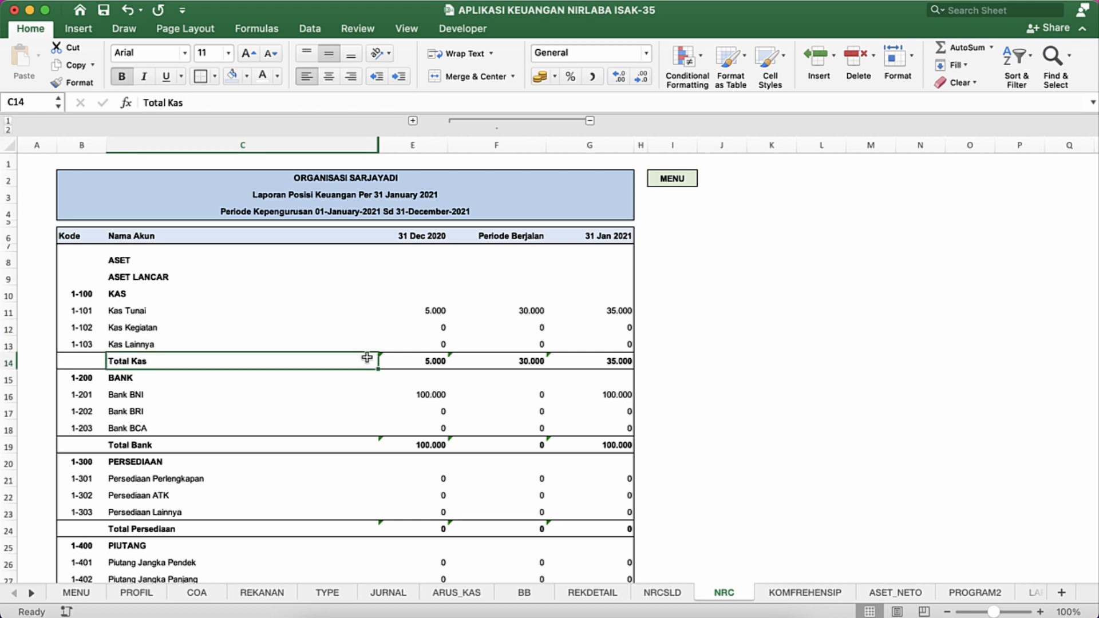
click(409, 358)
click(312, 378)
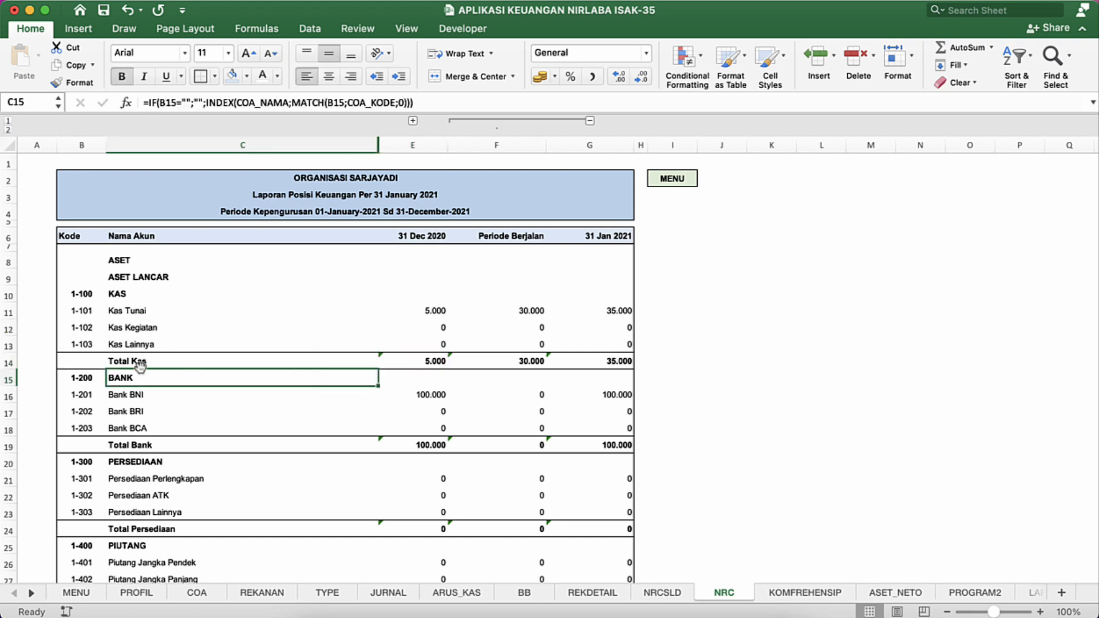
click(73, 367)
key(shift+Right)
key(shift+Right)
key(shift+Right)
key(shift+Right)
key(shift+Right)
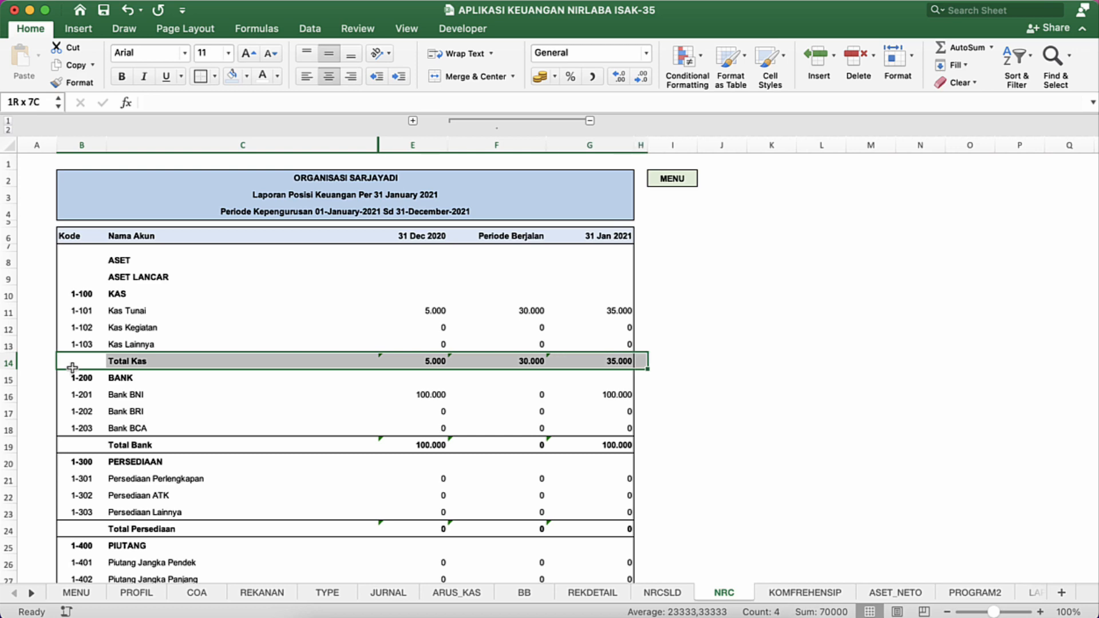
key(shift+Left)
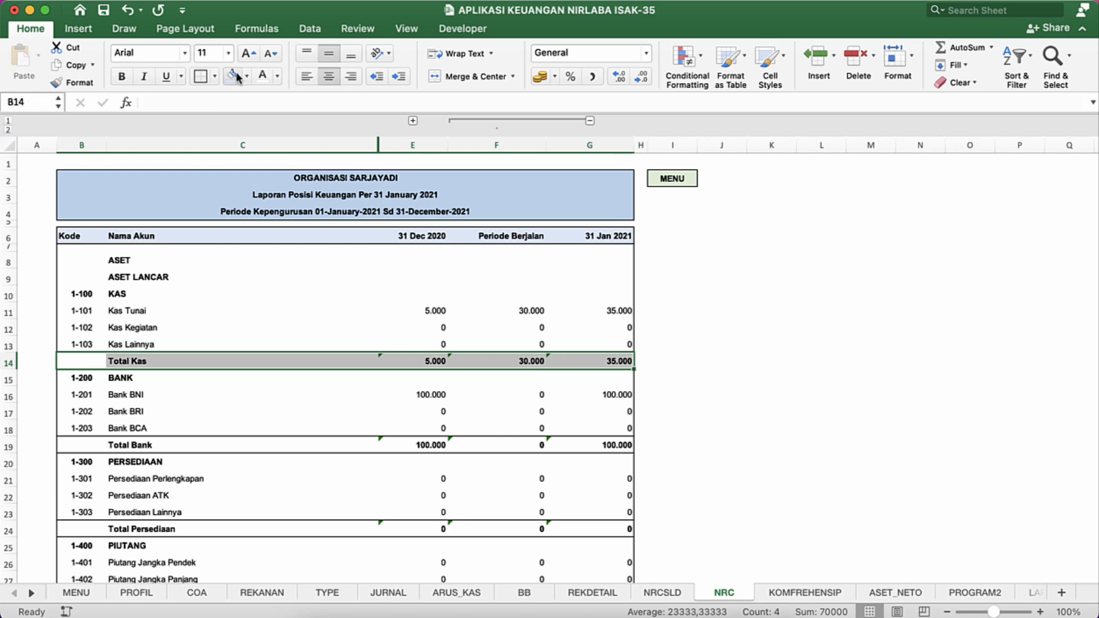
click(231, 76)
Step: Fill the Total Bank row from B19 to G19 with the same lightest blue
click(133, 440)
scroll(133, 439, down, 3)
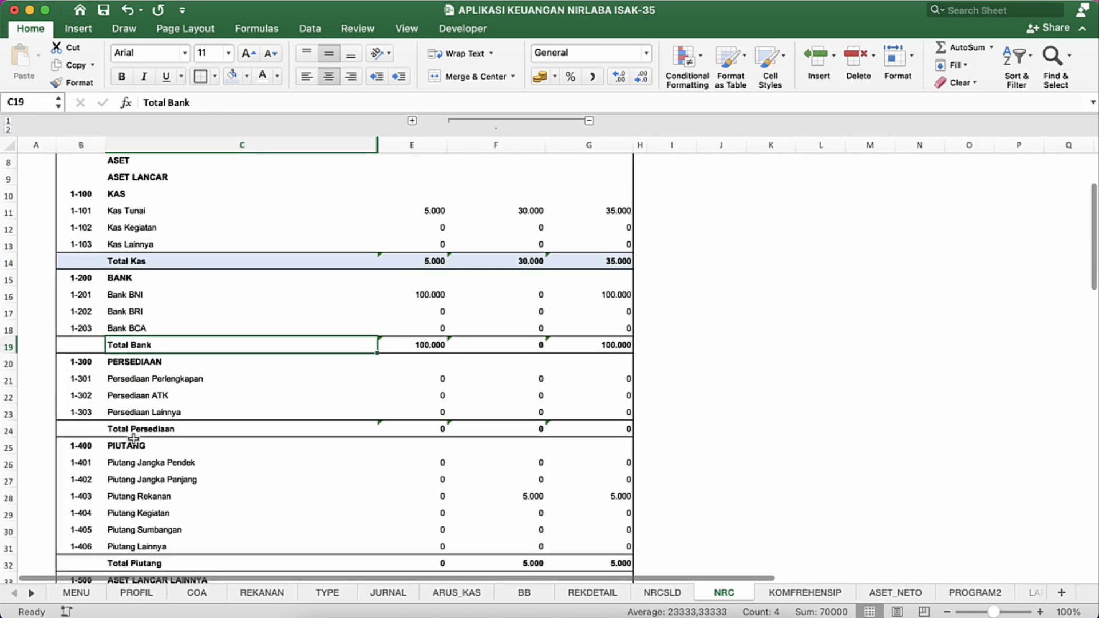
click(81, 345)
key(shift+Right)
key(shift+Right)
key(shift+Right)
key(shift+Right)
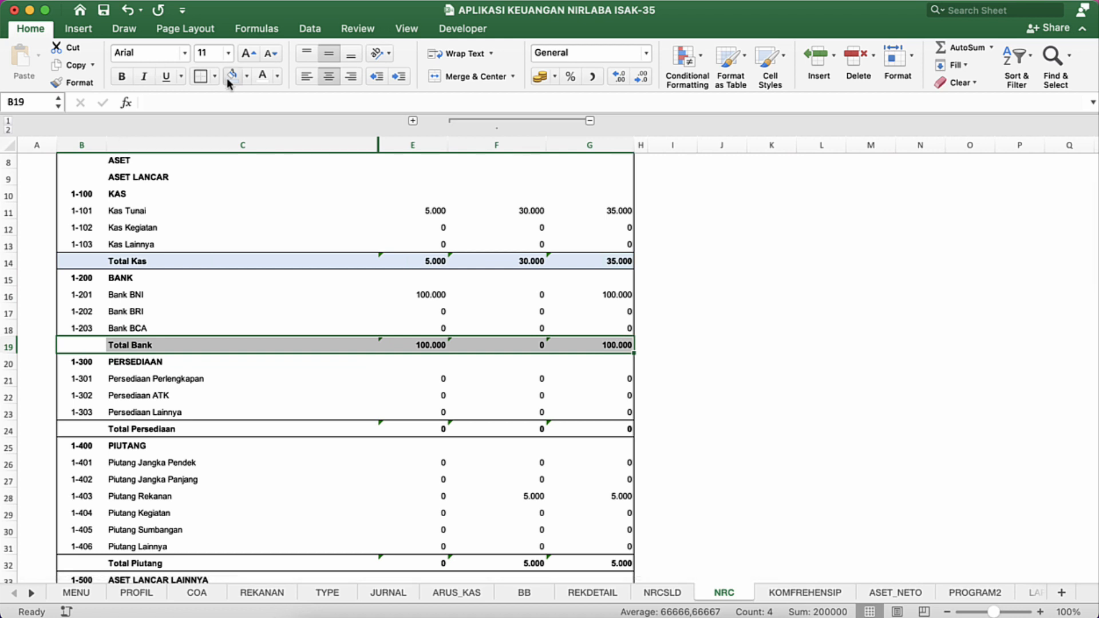
click(227, 78)
Step: Fill the Total Persediaan row from B24 to G24 with the same lightest blue
click(91, 429)
key(shift+Right)
key(shift+Right)
key(shift+Right)
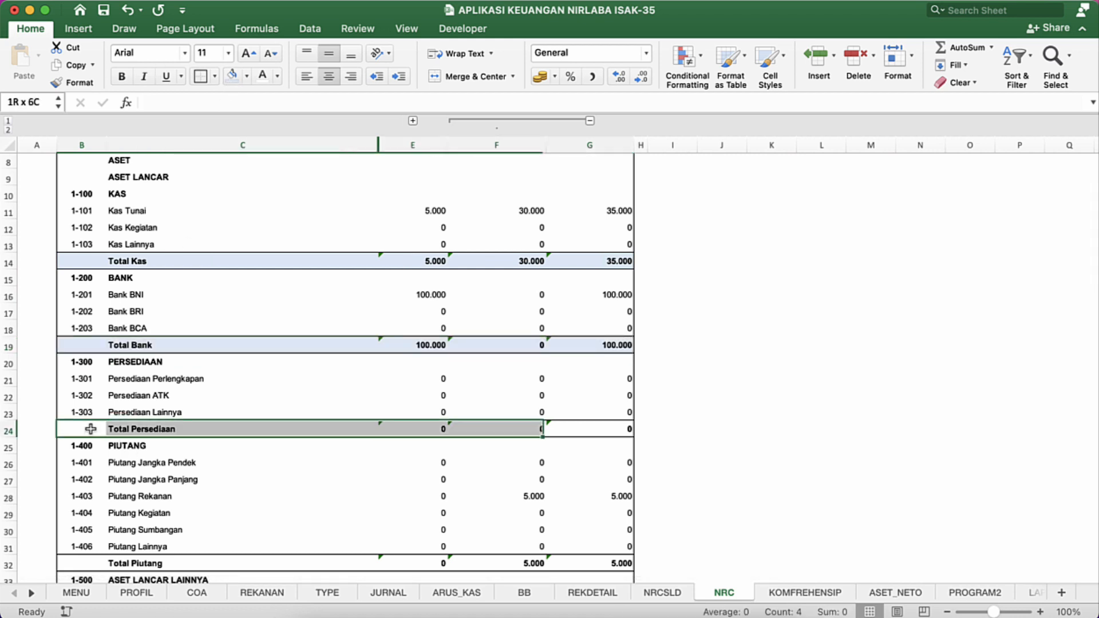
key(ctrl+shift+Right)
key(ctrl+shift+Right)
key(ctrl+shift+Left)
scroll(243, 481, left, 10)
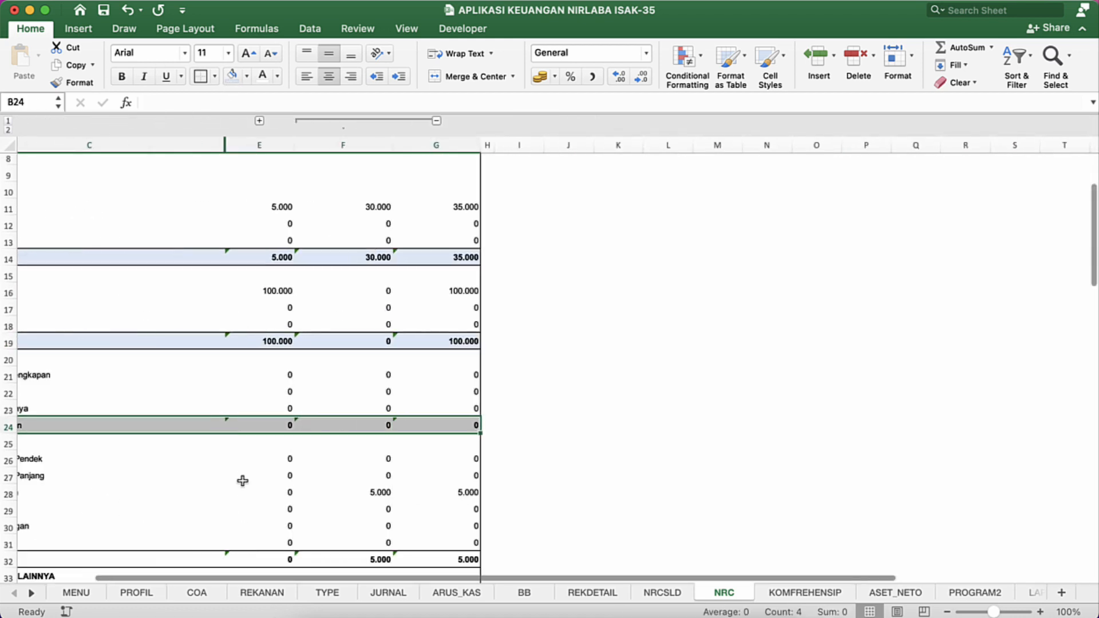
scroll(248, 456, down, 8)
scroll(247, 434, up, 6)
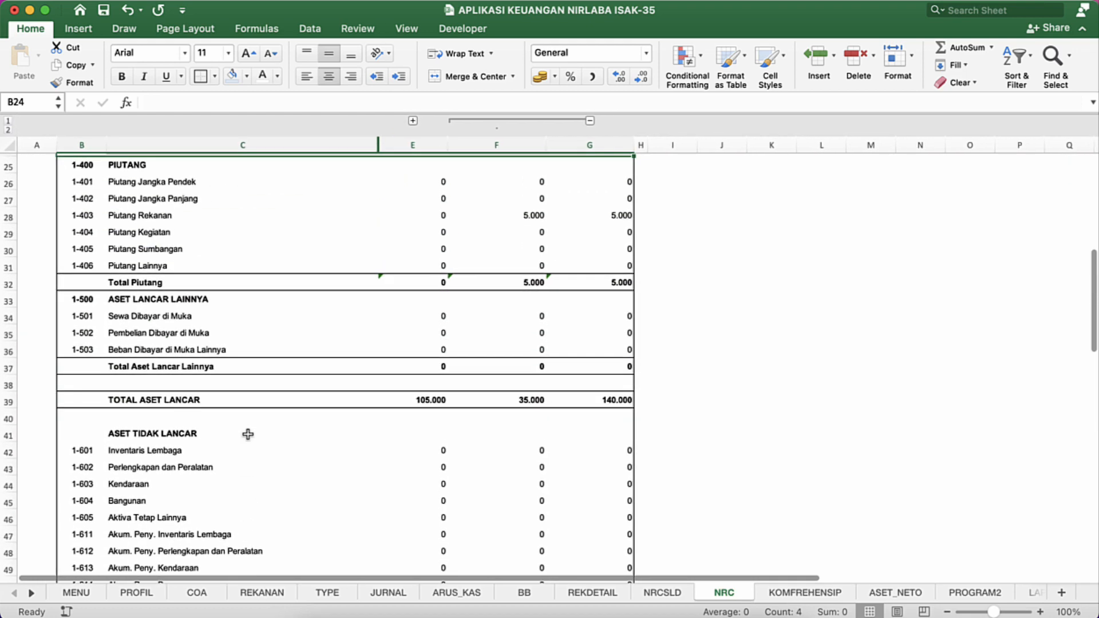
click(229, 79)
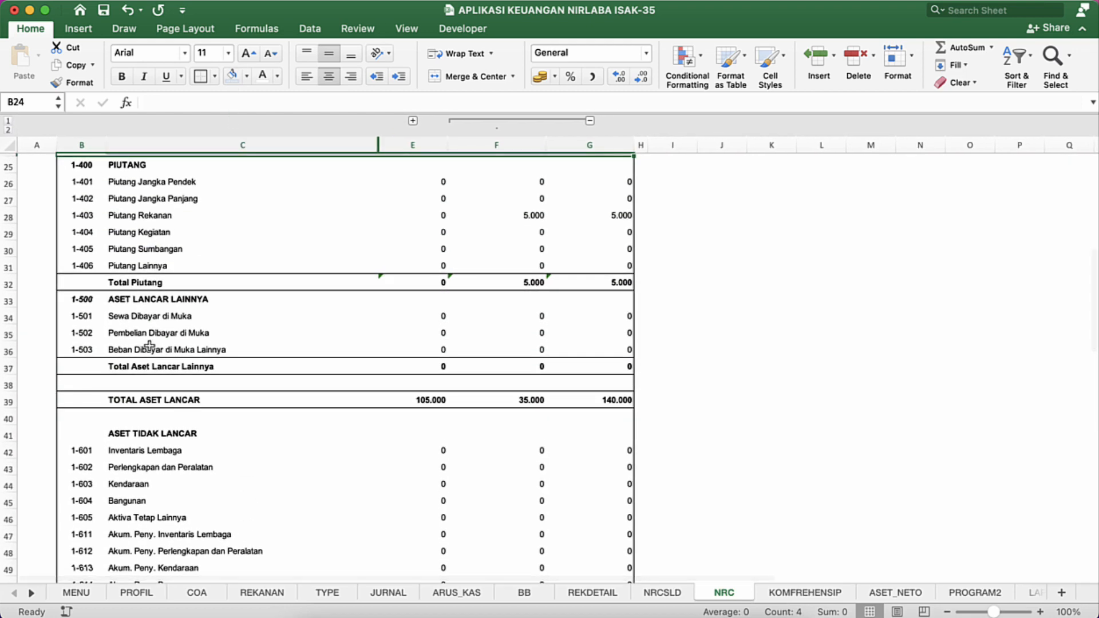
Step: Fill the Total Piutang row from B32 to G32 with the same lightest blue
click(92, 272)
key(Down)
key(shift+Right)
key(shift+Right)
key(shift+Right)
key(shift+Right)
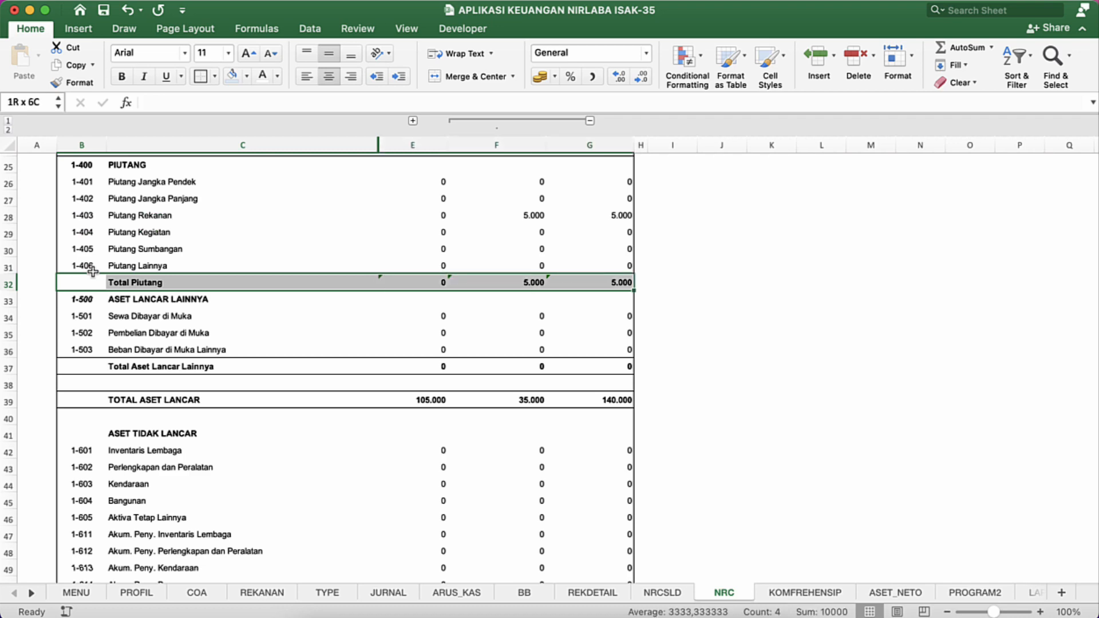
click(232, 76)
scroll(225, 221, up, 12)
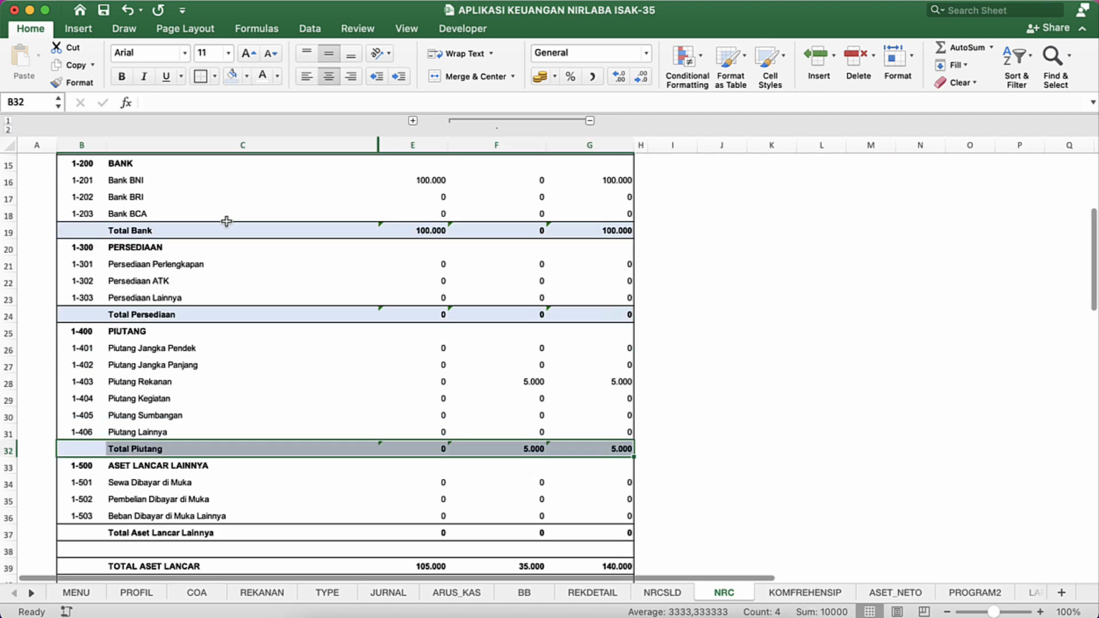
scroll(225, 221, down, 11)
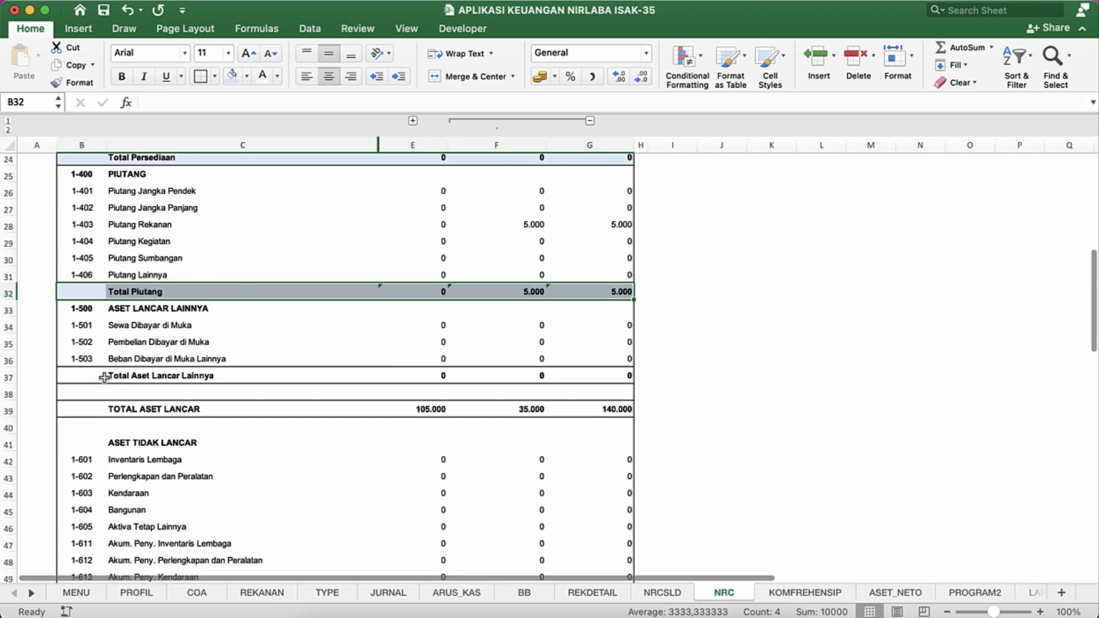
Step: Reduce the height of empty row 38 above TOTAL ASET LANCAR to about 9 points
click(105, 376)
key(shift+Right)
key(shift+Right)
key(shift+Right)
key(shift+Right)
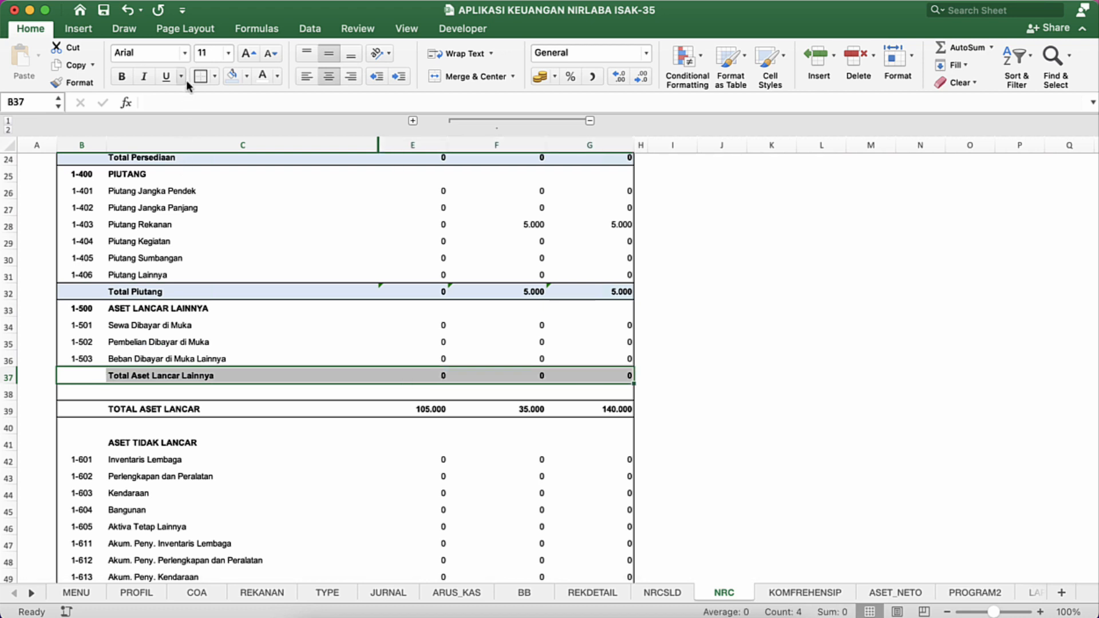
click(75, 392)
drag(8, 400, 16, 390)
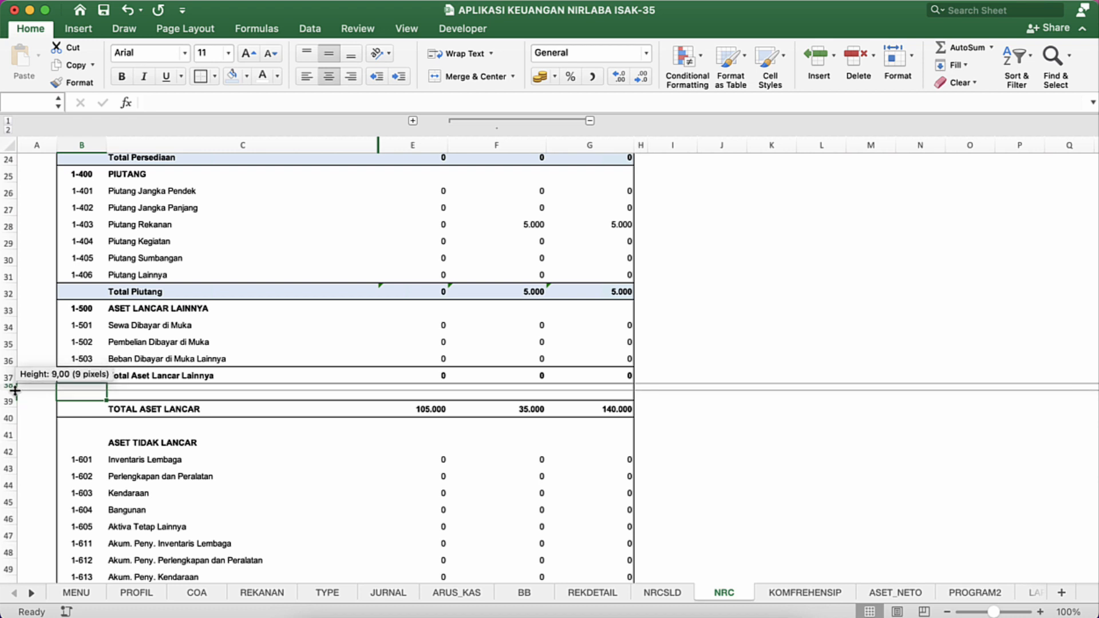
Step: Fill the TOTAL ASET LANCAR row from B39 to G39 with the same lightest blue
click(79, 400)
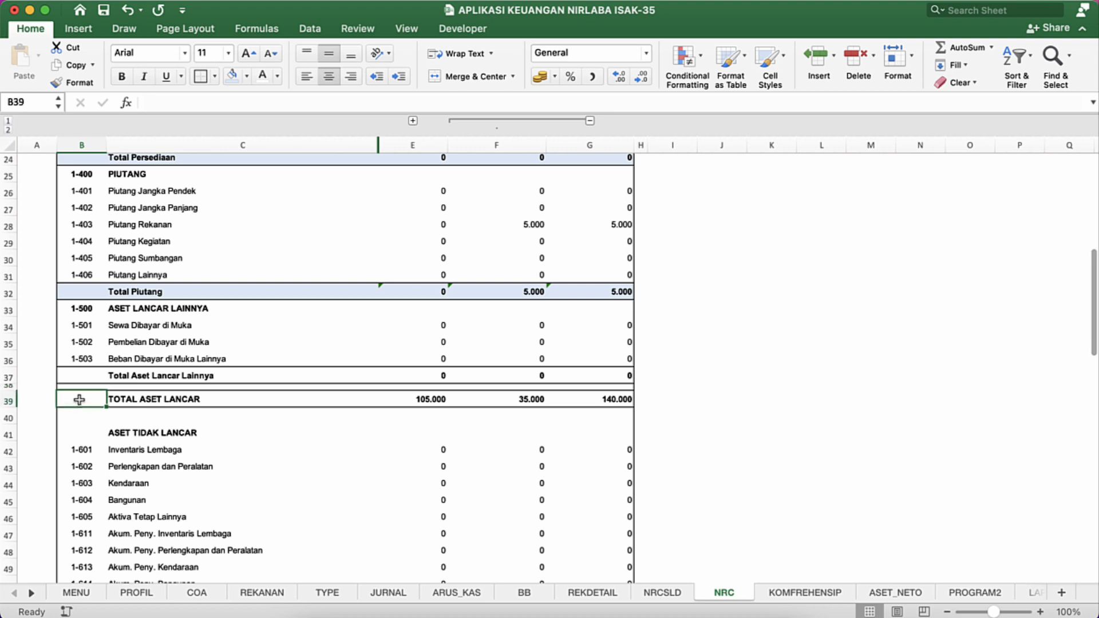
key(shift+Right)
key(shift+Right)
key(shift+Right)
key(shift+Right)
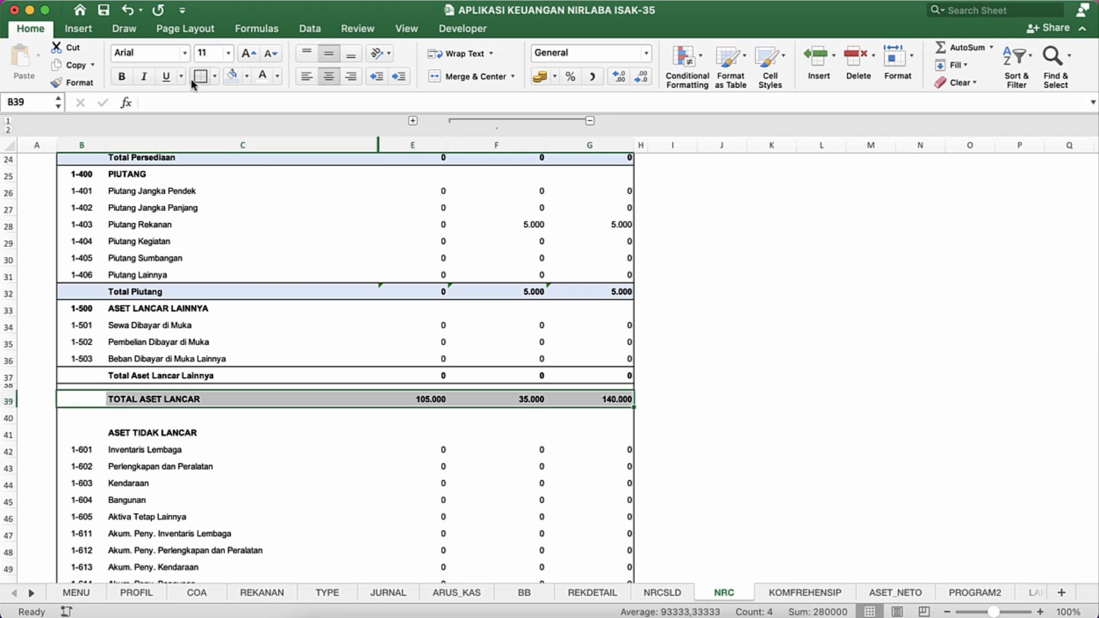
click(231, 79)
Step: Fill the Total Aset Lancar Lainnya row from B37 to G37 with the same lightest blue
click(115, 375)
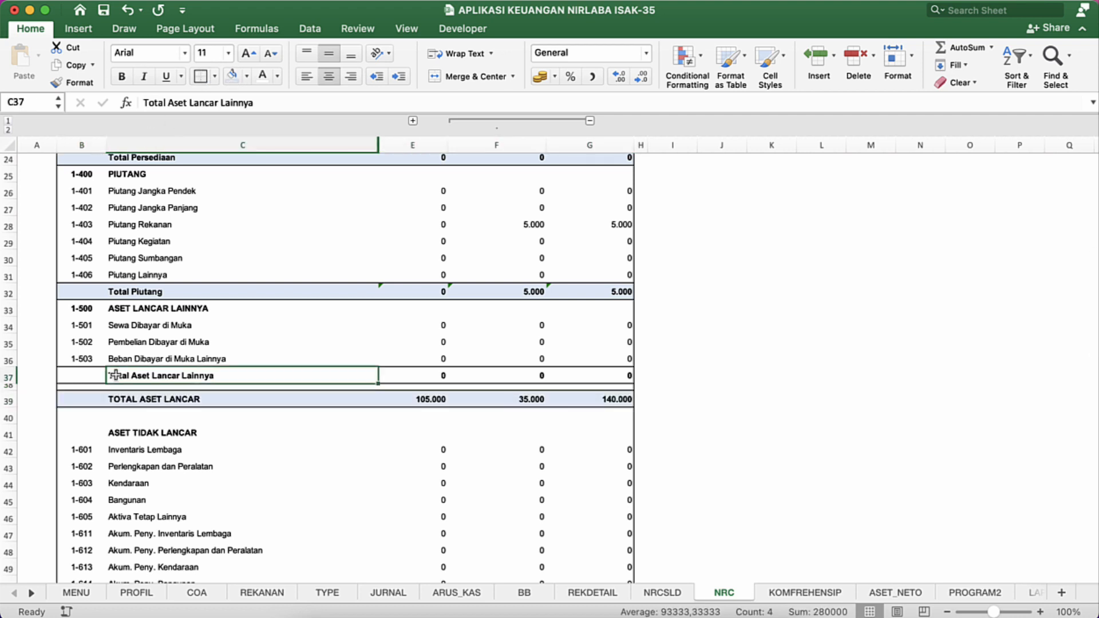
key(Left)
key(shift+Right)
key(shift+Right)
key(shift+Right)
key(shift+Right)
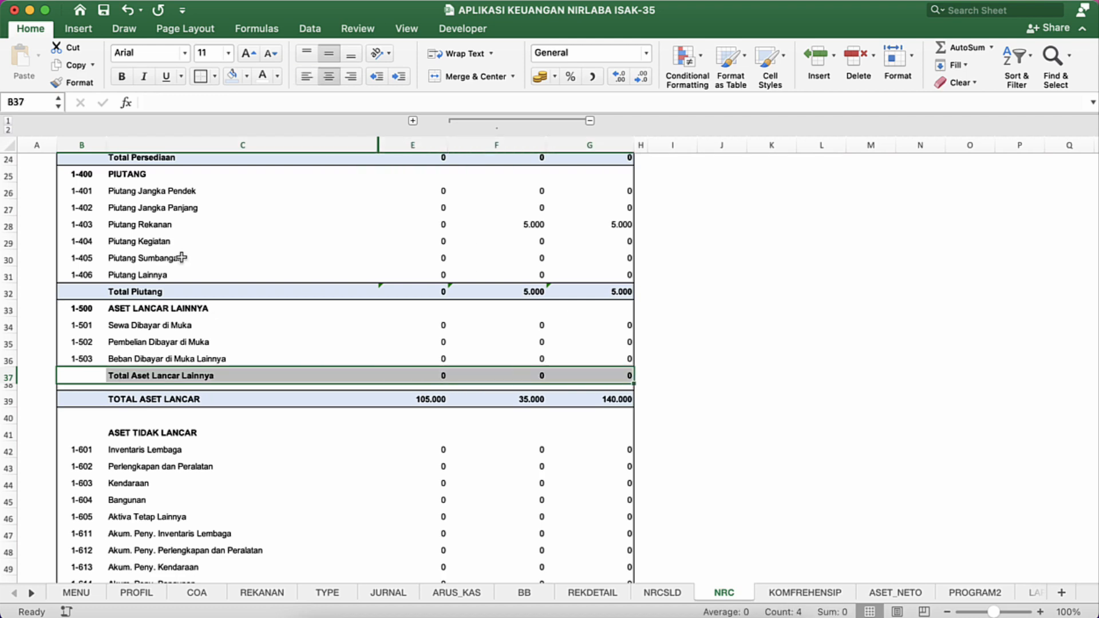
click(232, 76)
Step: Narrow empty row 40 and fill the TOTAL ASET TIDAK LANCAR row from B52 to G52 with the same lightest blue
scroll(164, 439, down, 6)
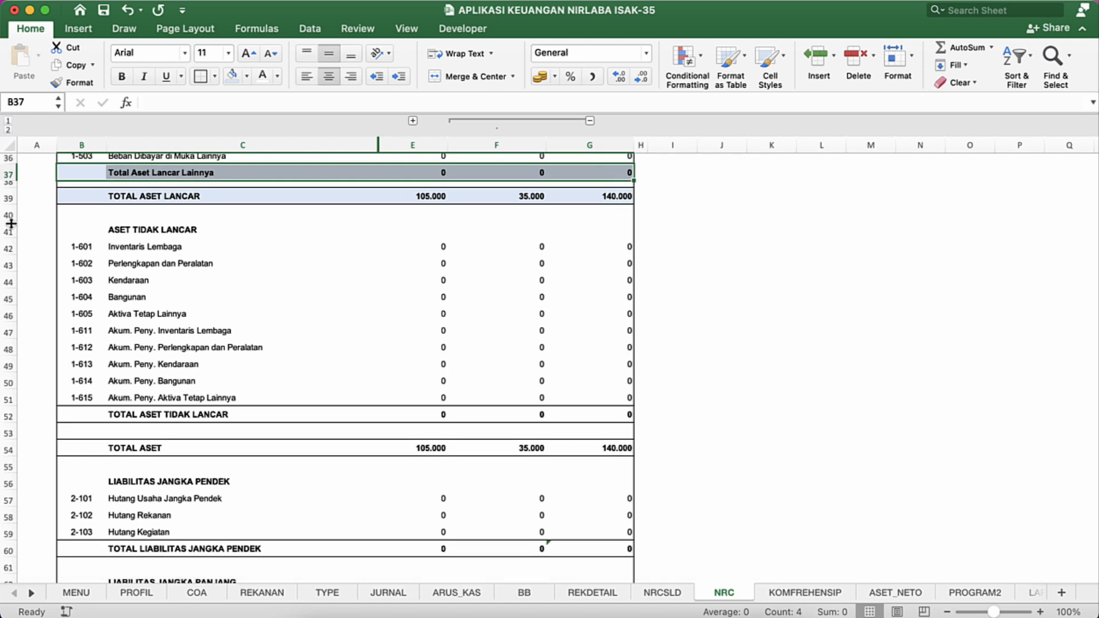
drag(11, 224, 11, 207)
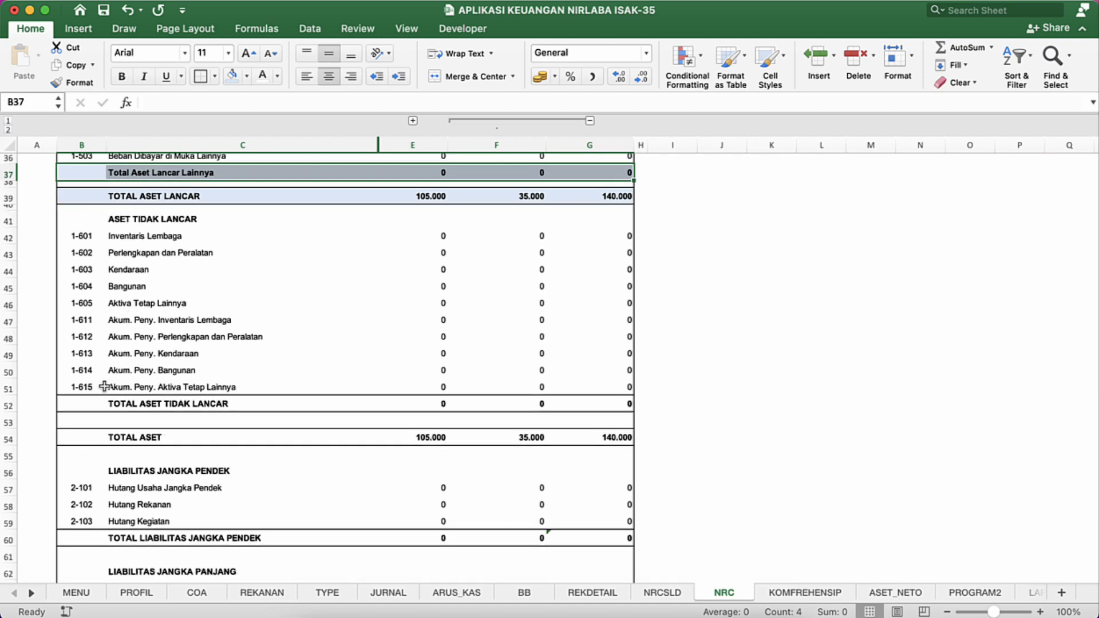
click(92, 404)
key(shift+Right)
key(shift+Right)
key(shift+Right)
key(shift+Right)
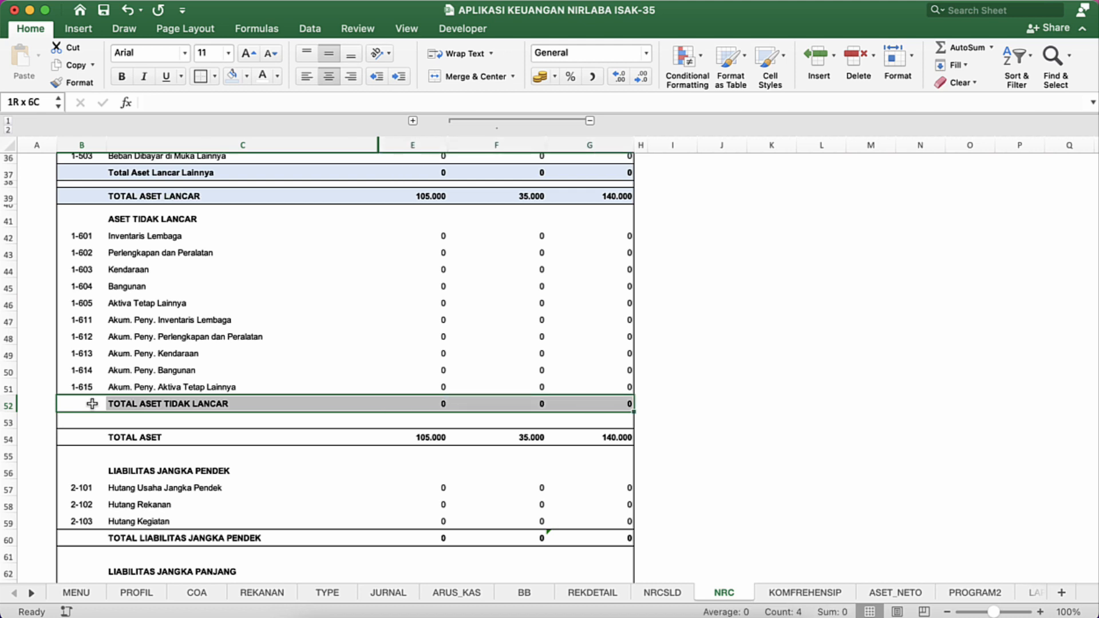
click(232, 76)
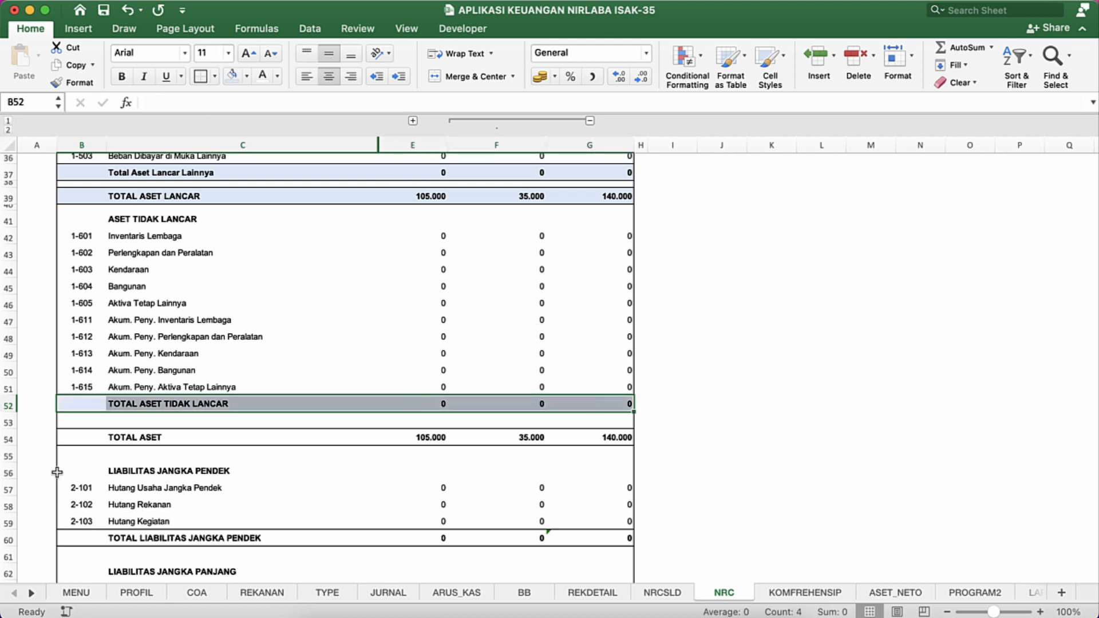
Step: Reduce empty row 53 to about 8 points high and fill the TOTAL ASET row from B54 to G54 with the same lightest blue
drag(10, 431, 10, 421)
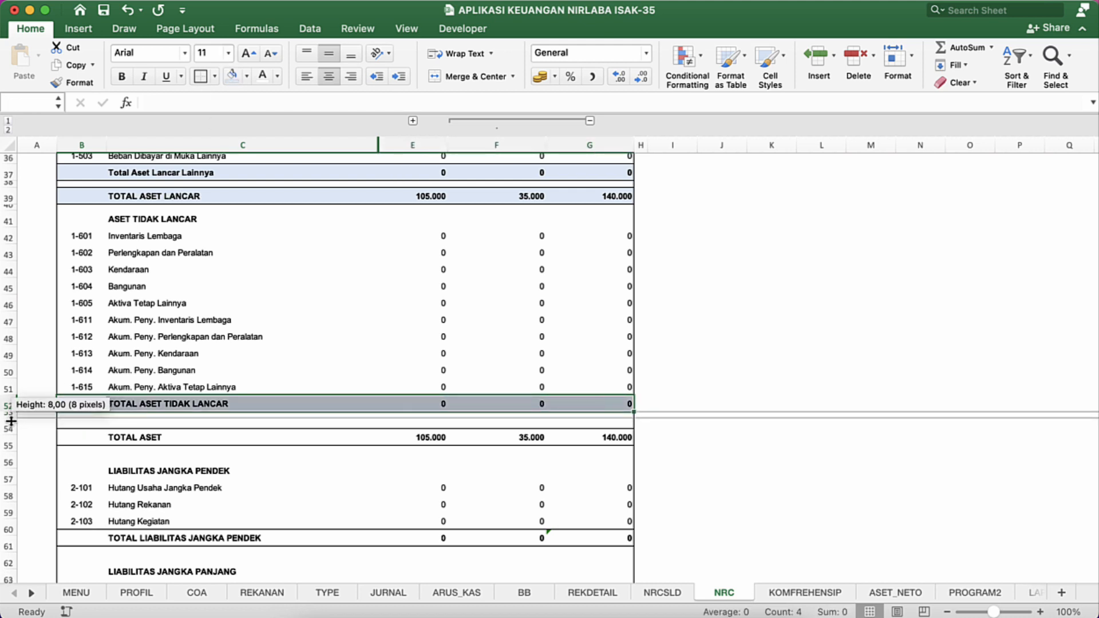
click(92, 426)
key(shift+Right)
key(shift+Right)
key(shift+Right)
key(shift+Right)
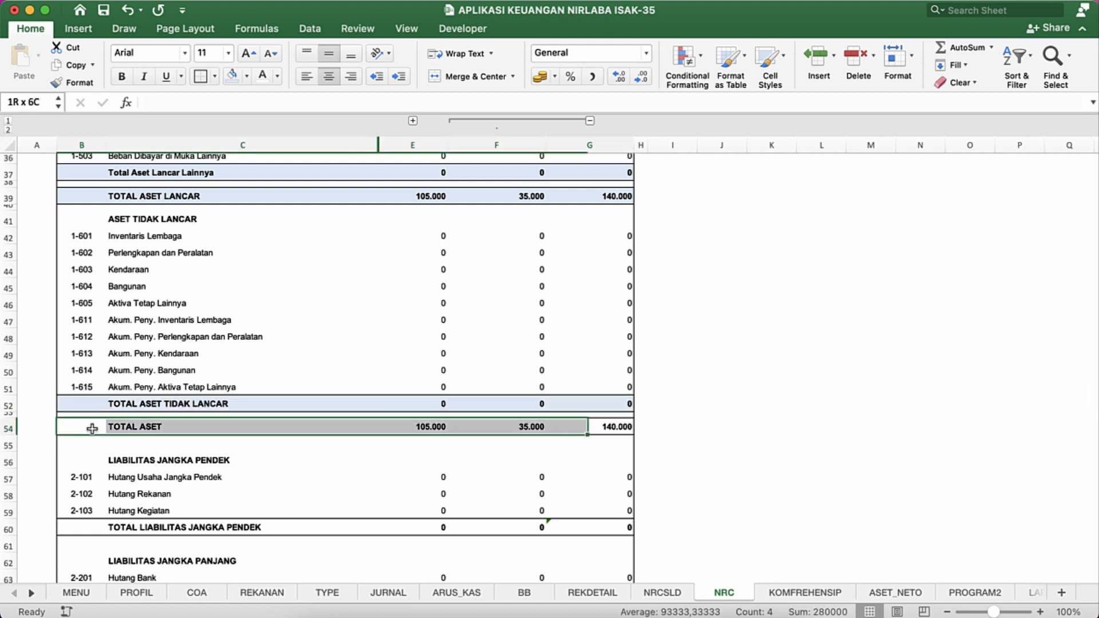
click(231, 73)
click(225, 374)
click(201, 494)
Step: Narrow empty row 55 and fill the TOTAL LIABILITAS JANGKA PENDEK row from B60 to G60 with the same lightest blue
scroll(200, 496, down, 1)
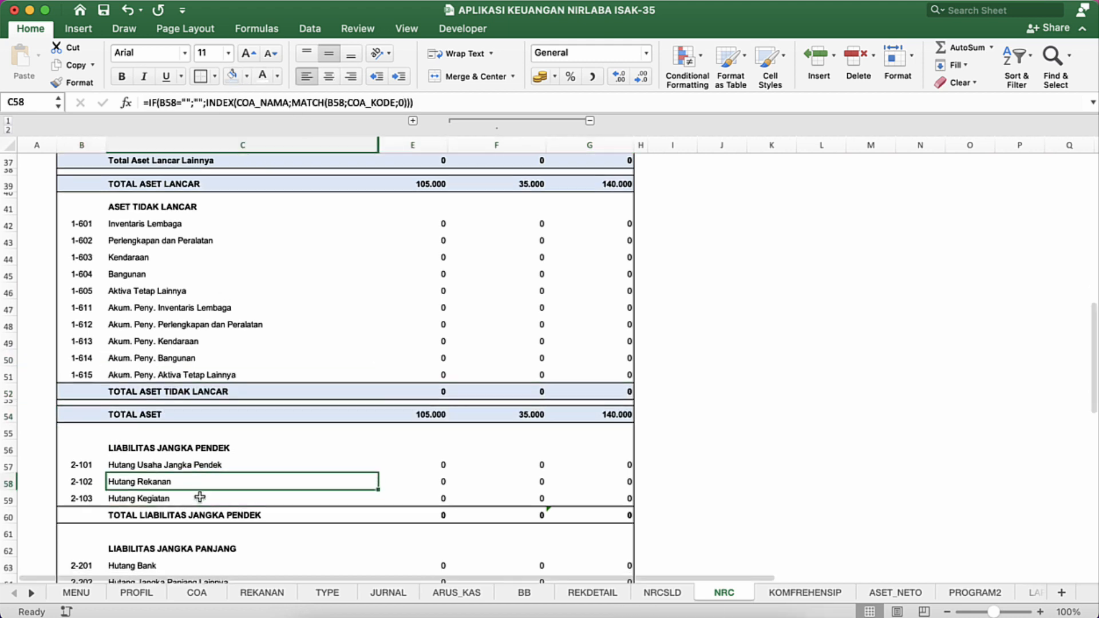
scroll(200, 497, down, 5)
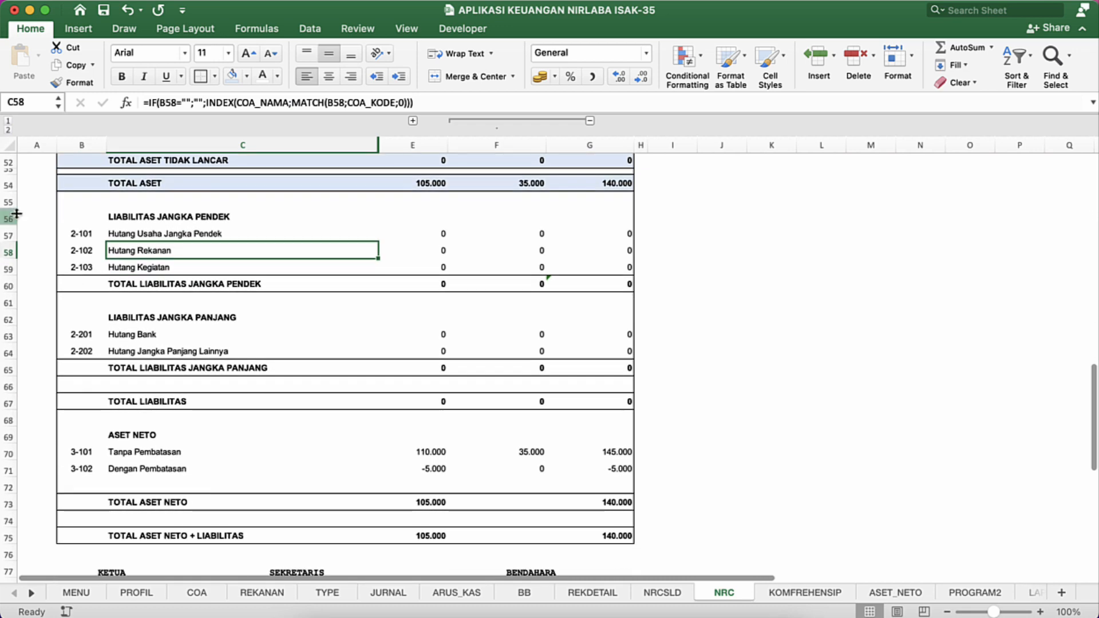
drag(10, 210, 10, 197)
click(71, 265)
key(shift+super+Right)
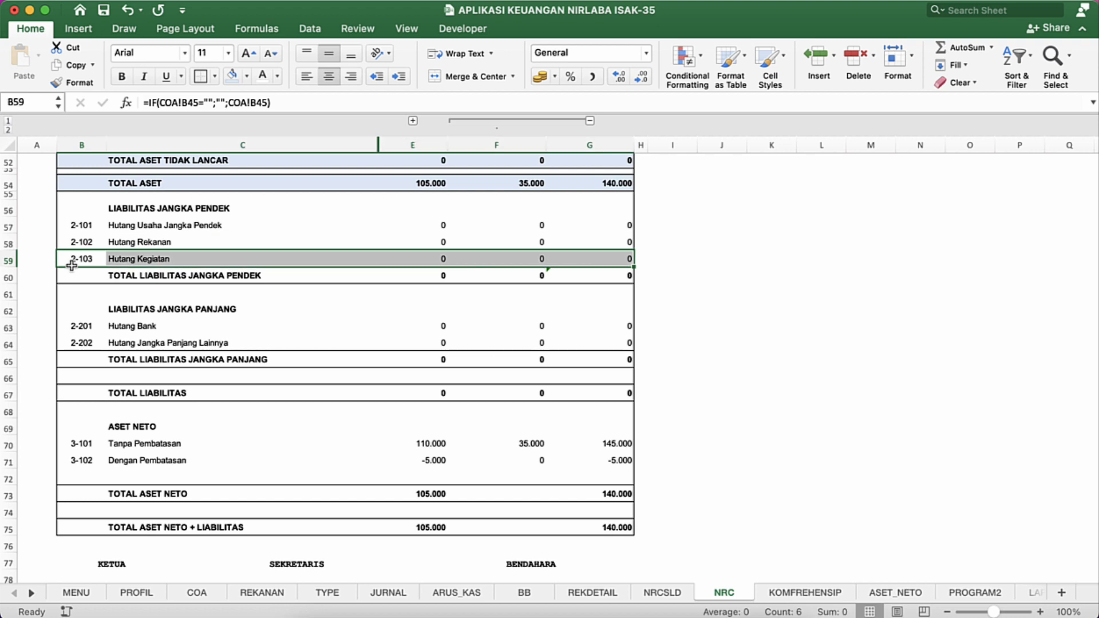
key(Down)
key(shift+super+Right)
key(shift+super+Right)
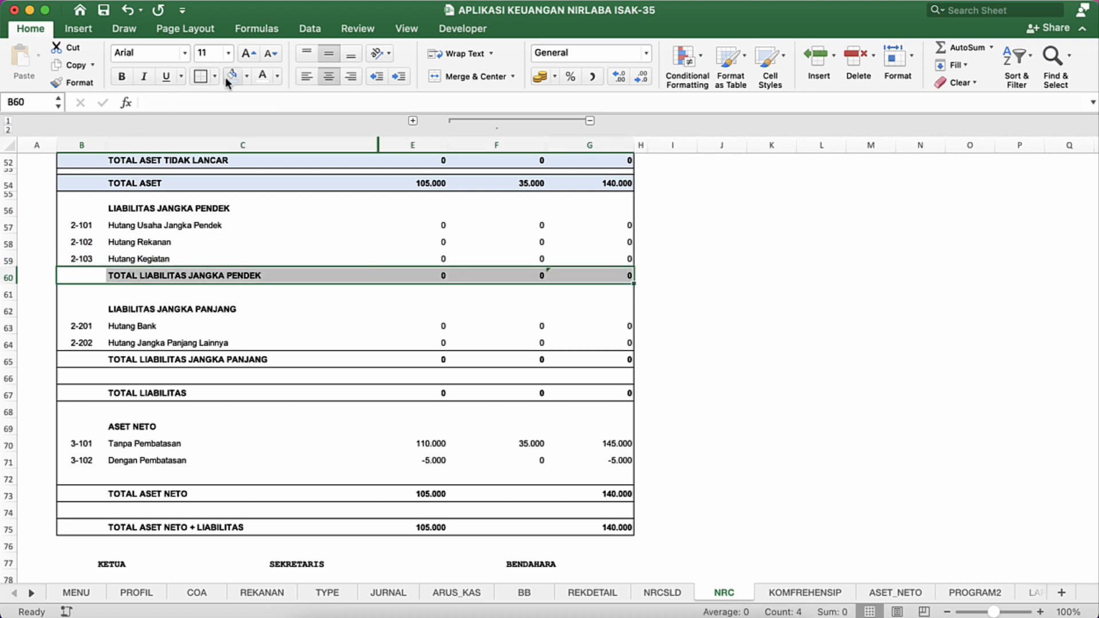
click(231, 76)
Step: Fill the TOTAL LIABILITAS JANGKA PANJANG row from B65 to G65 with the same lightest blue
click(78, 360)
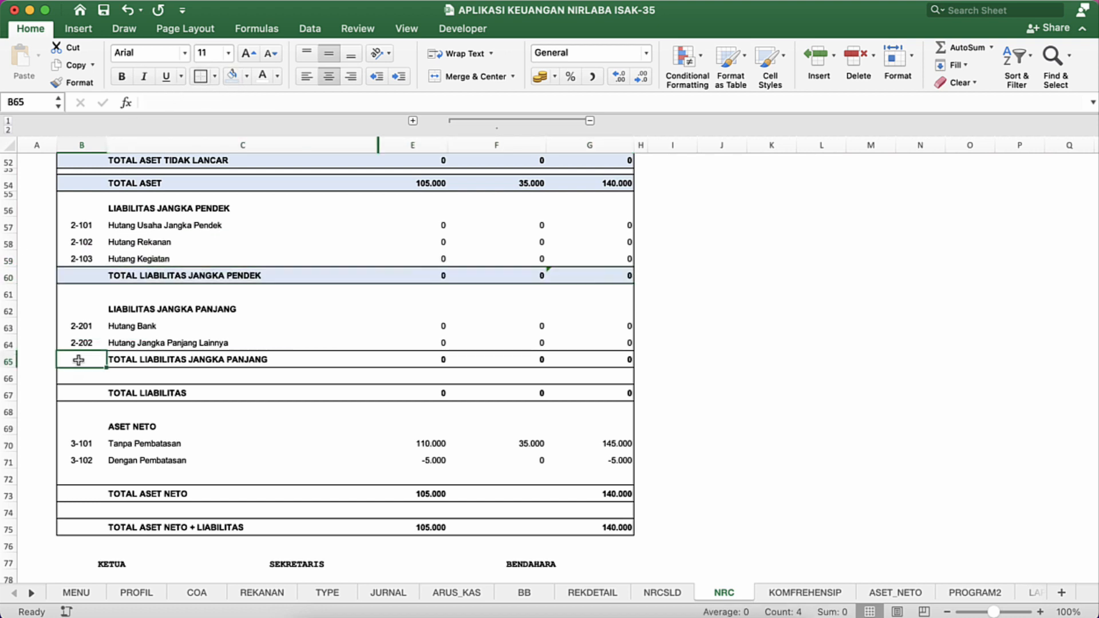
key(shift+super+Right)
key(shift+super+Right)
click(232, 77)
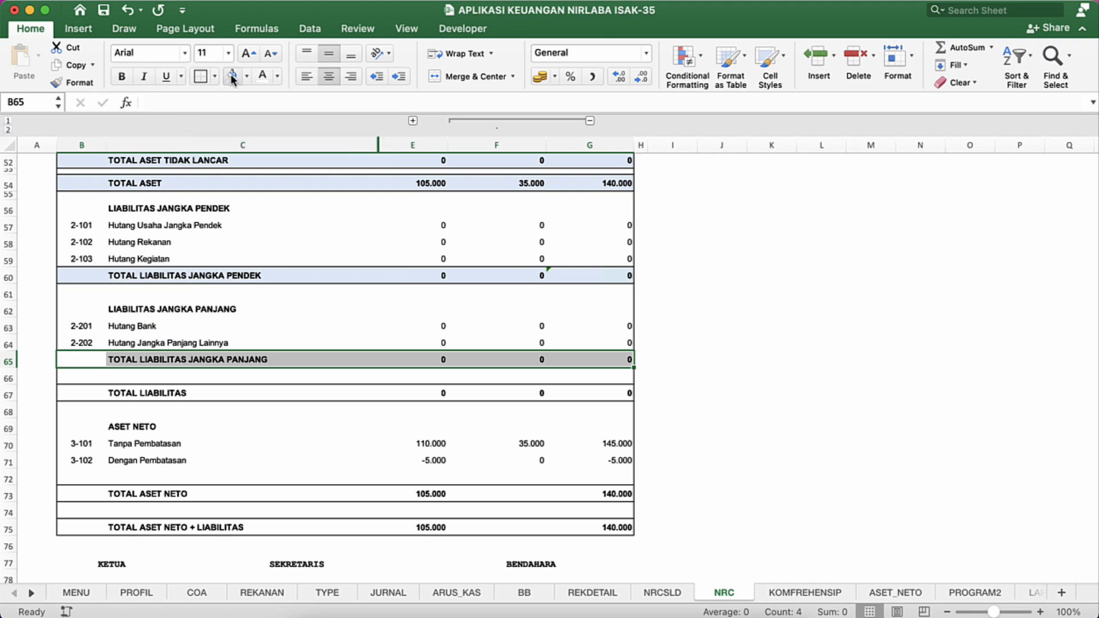
Step: Reduce empty rows 61, 66 and 68 in the liabilities section to narrow gaps, with row 61 about 9 points high
click(72, 306)
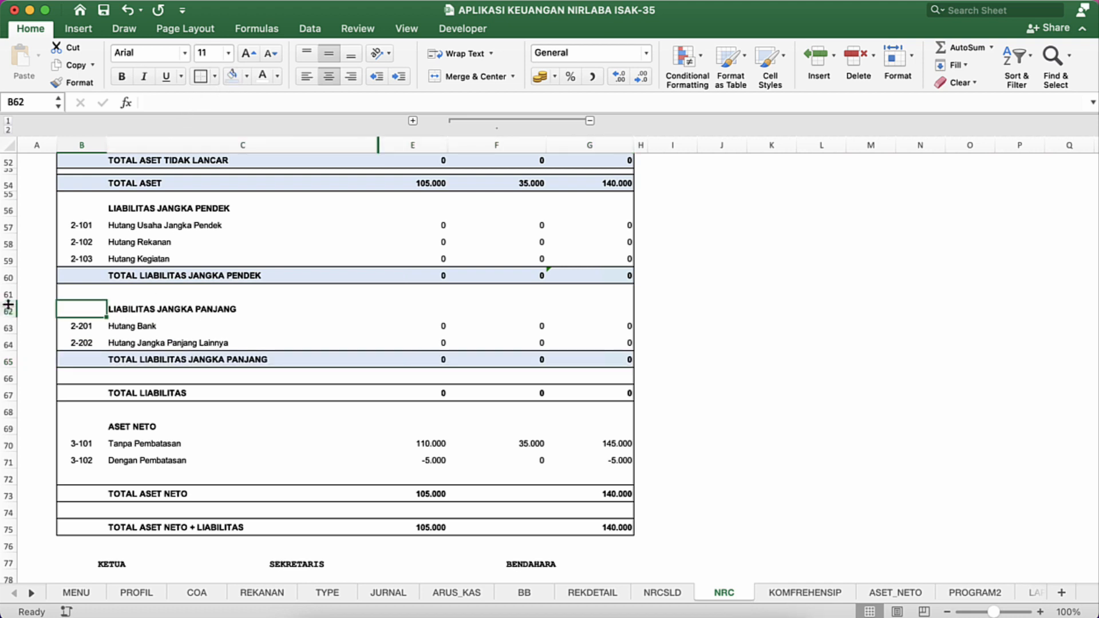
drag(8, 304, 8, 293)
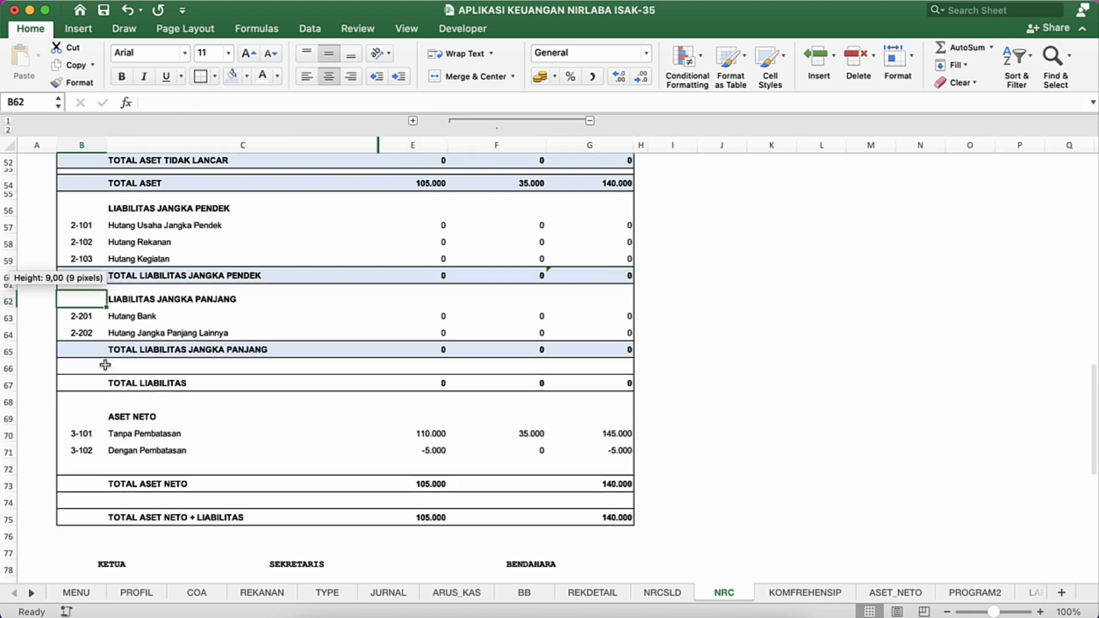
drag(11, 374, 11, 365)
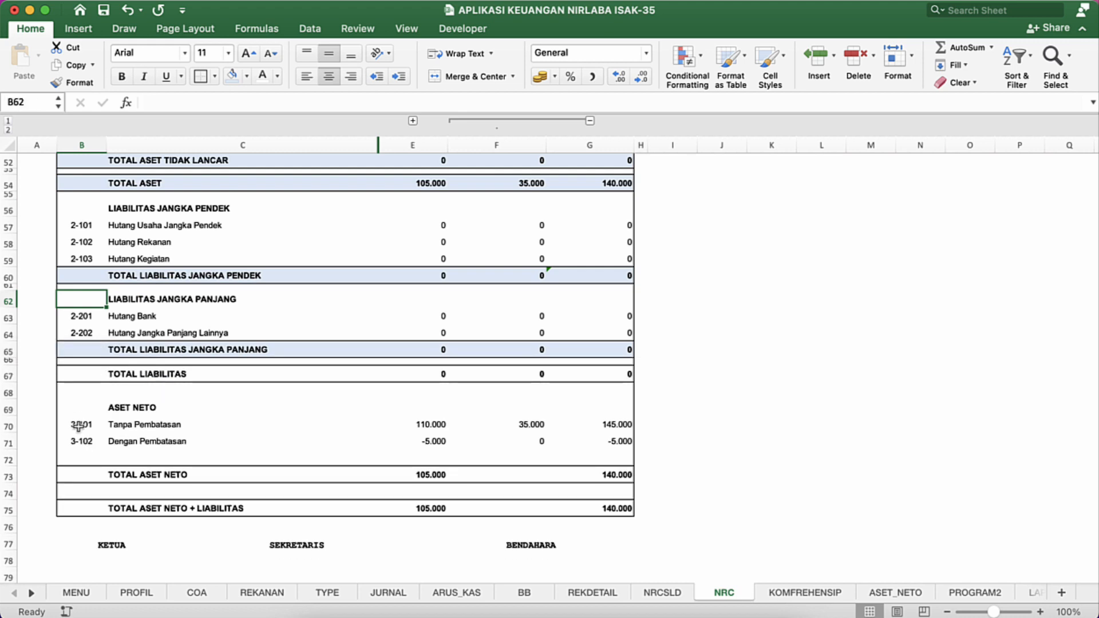
drag(14, 393, 15, 389)
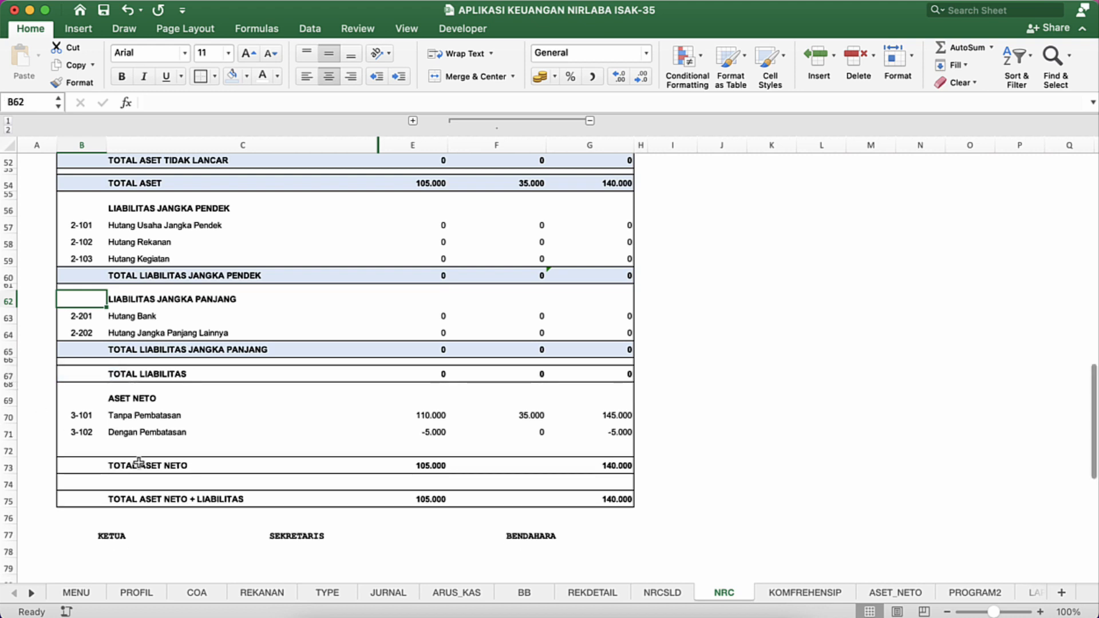
click(109, 448)
Step: Fill the TOTAL LIABILITAS row from B67 to G67 with the same lightest blue
click(95, 377)
key(shift+Right)
key(shift+Right)
key(shift+Right)
key(shift+Right)
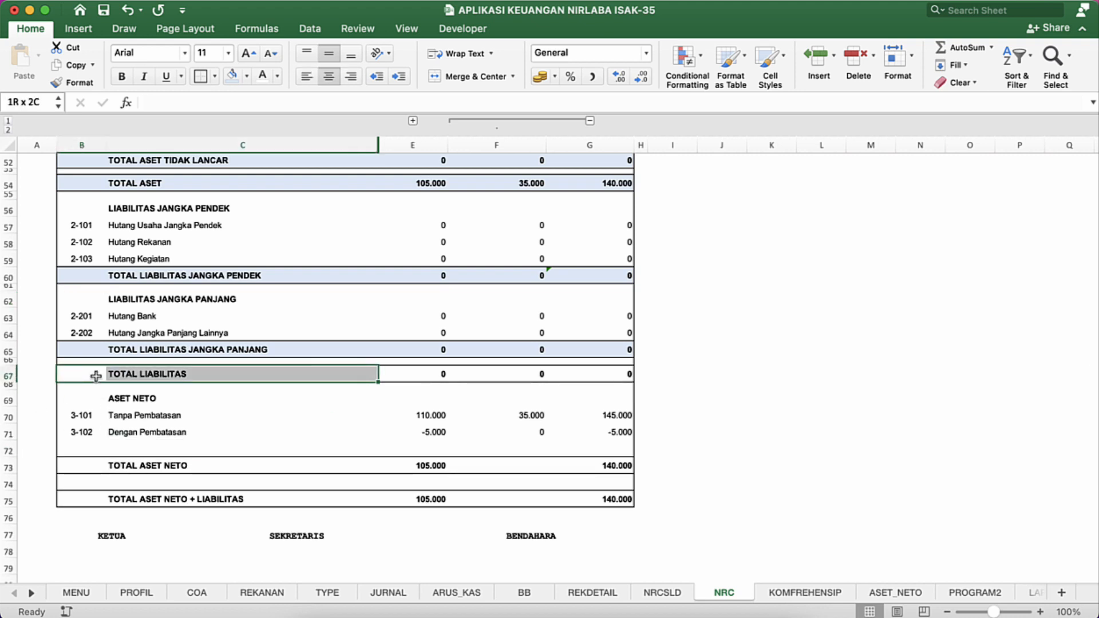
click(232, 76)
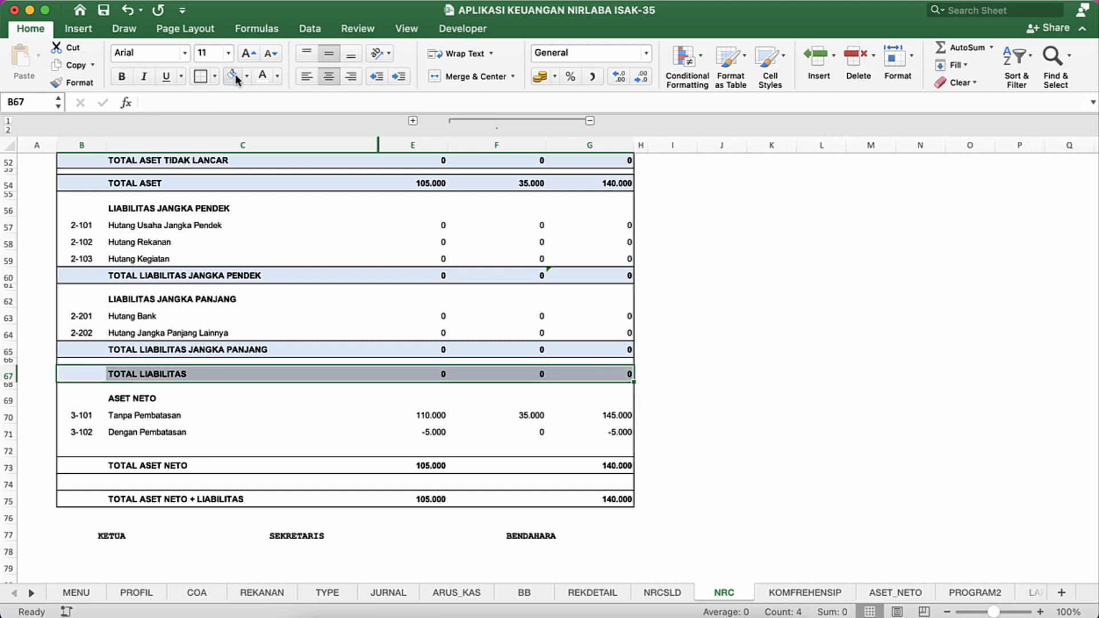
click(319, 402)
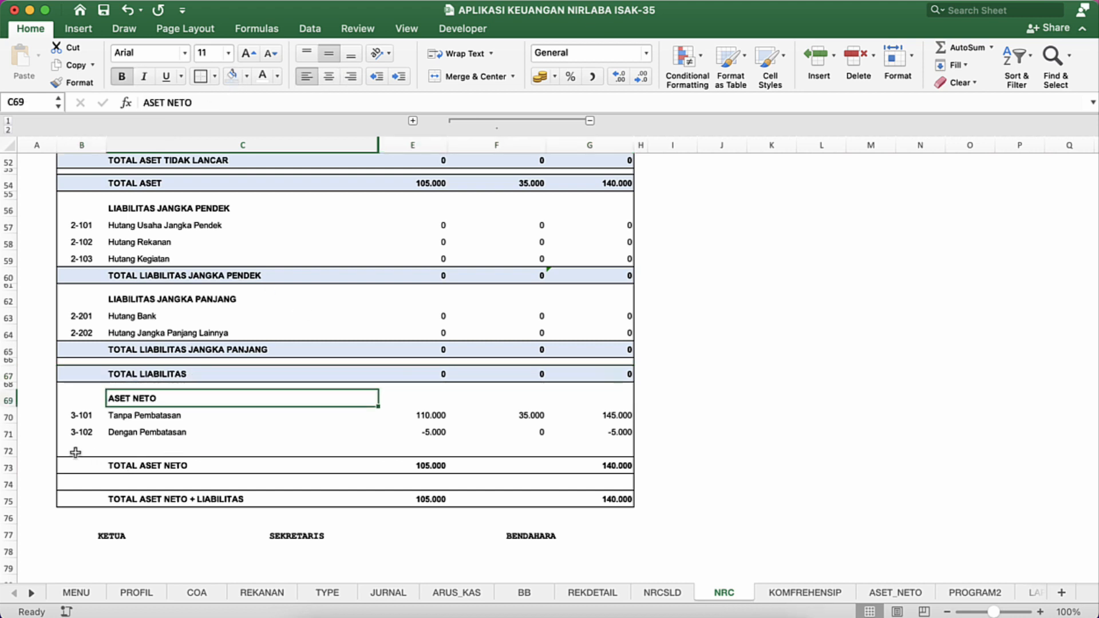
Step: Narrow empty row 72 and fill the TOTAL ASET NETO row from B73 to G73 with the same lightest blue
drag(16, 458, 12, 446)
click(128, 453)
key(Left)
key(shift+Right)
key(shift+Right)
key(shift+Right)
key(shift+Right)
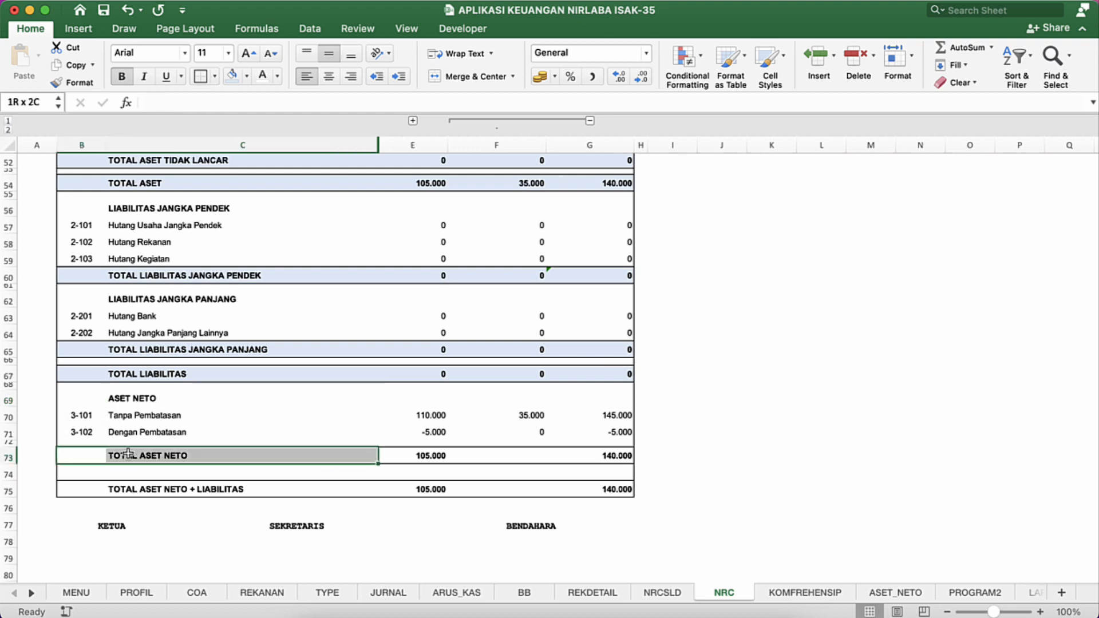
click(232, 76)
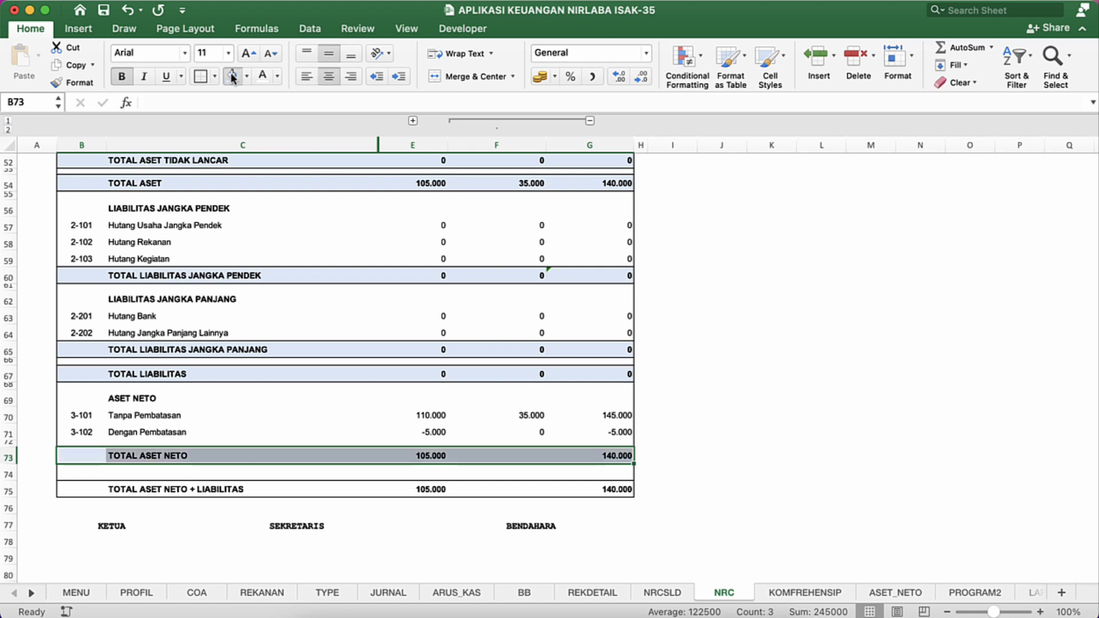
Step: Narrow empty row 74 and fill the TOTAL ASET NETO + LIABILITAS row from B75 to G75 with the same lightest blue
click(64, 488)
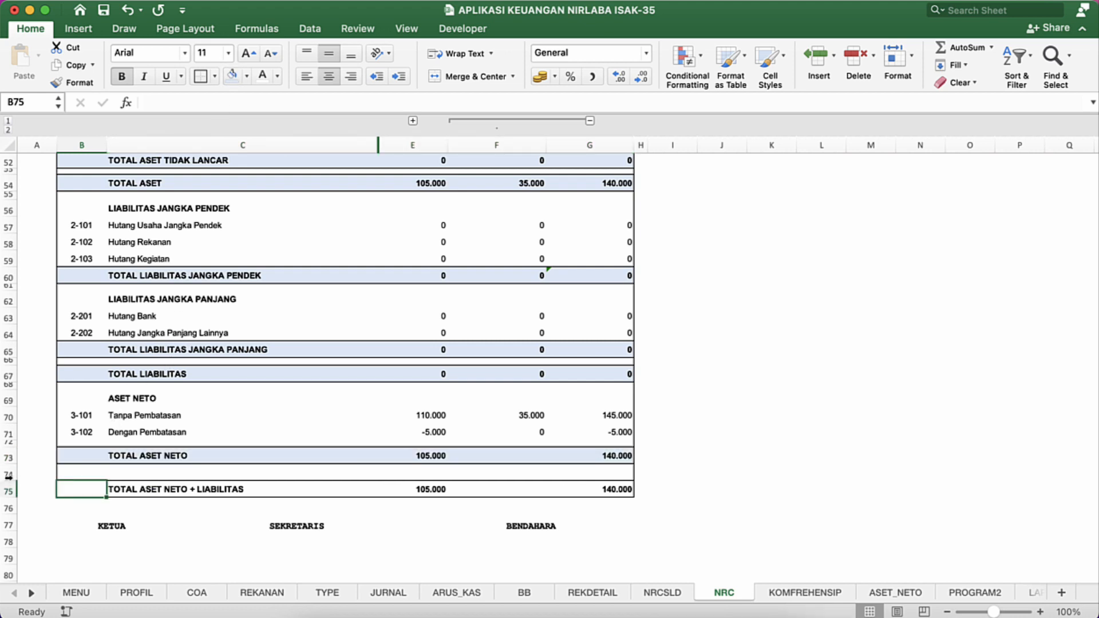
drag(8, 481, 8, 467)
key(shift+Right)
key(shift+Right)
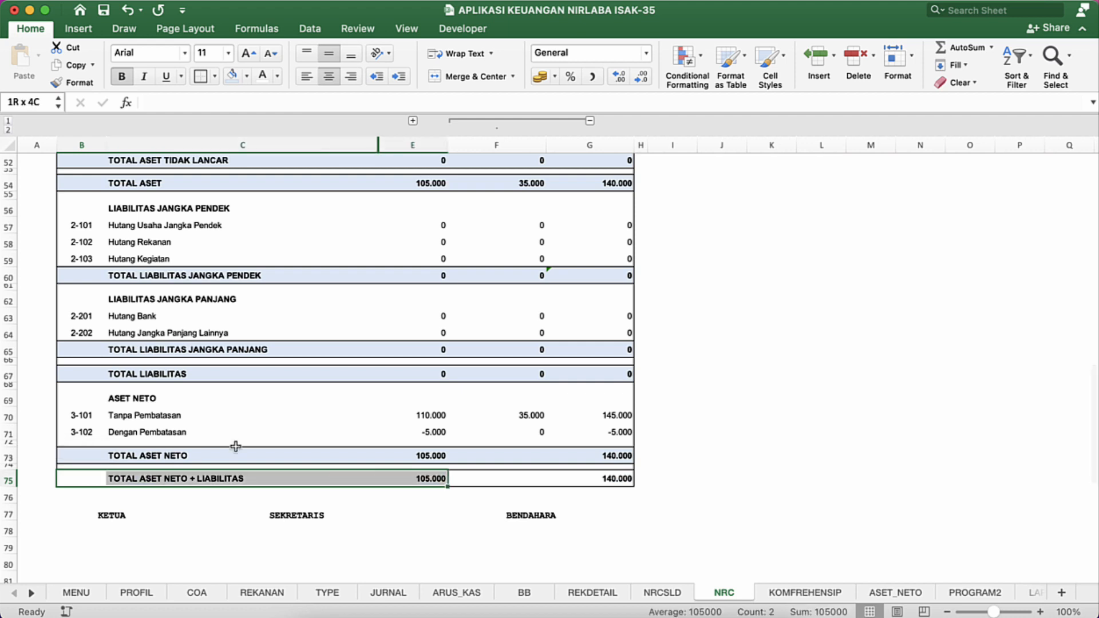
key(shift+Right)
key(shift+Right)
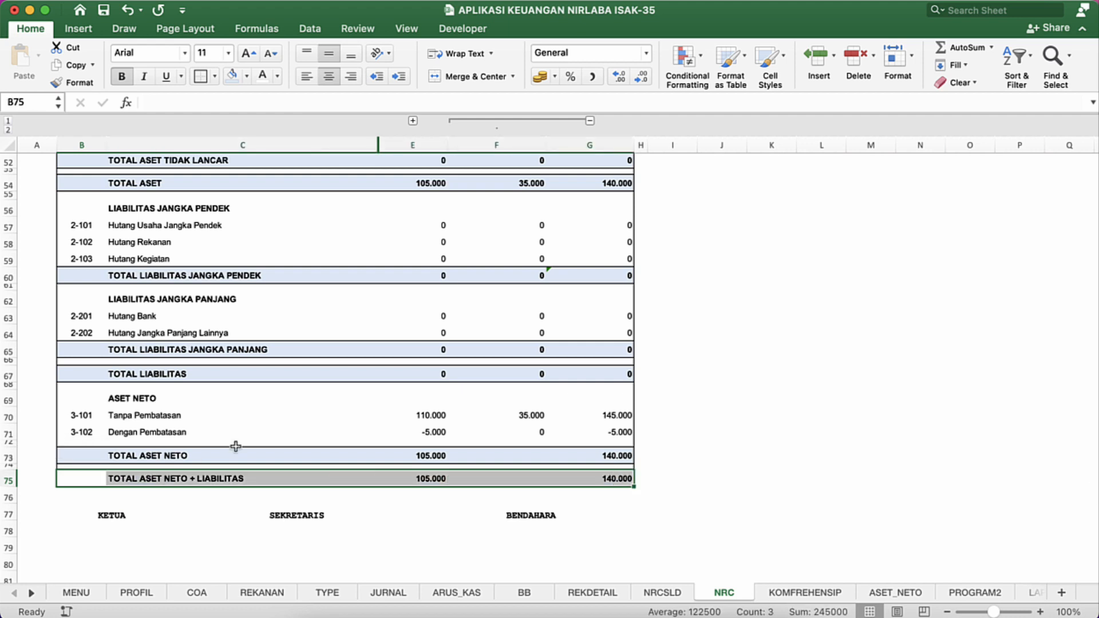
click(232, 77)
Step: Copy the TOTAL ASET NETO sum formula from E73 into F73, and copy F73 into F75
click(549, 414)
click(540, 456)
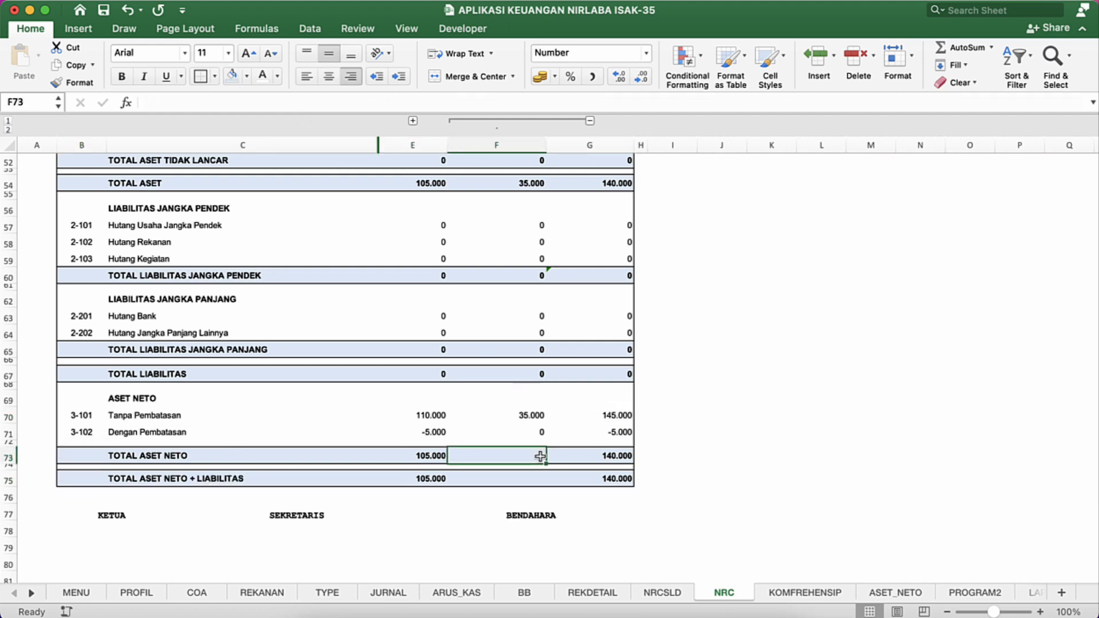
click(439, 460)
key(ctrl+c)
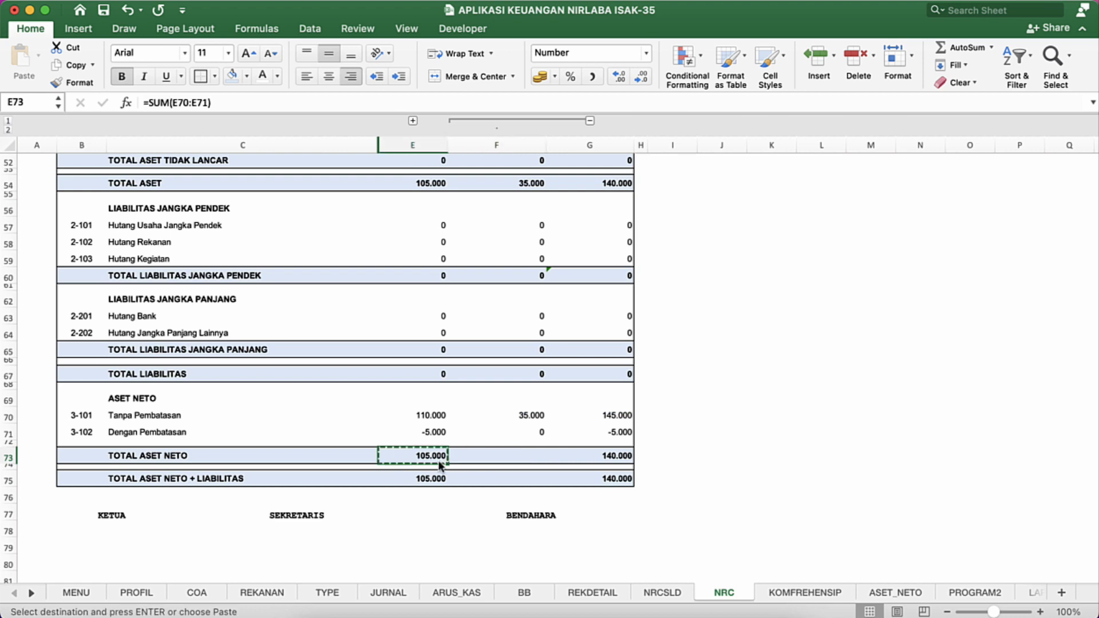
key(Right)
key(Return)
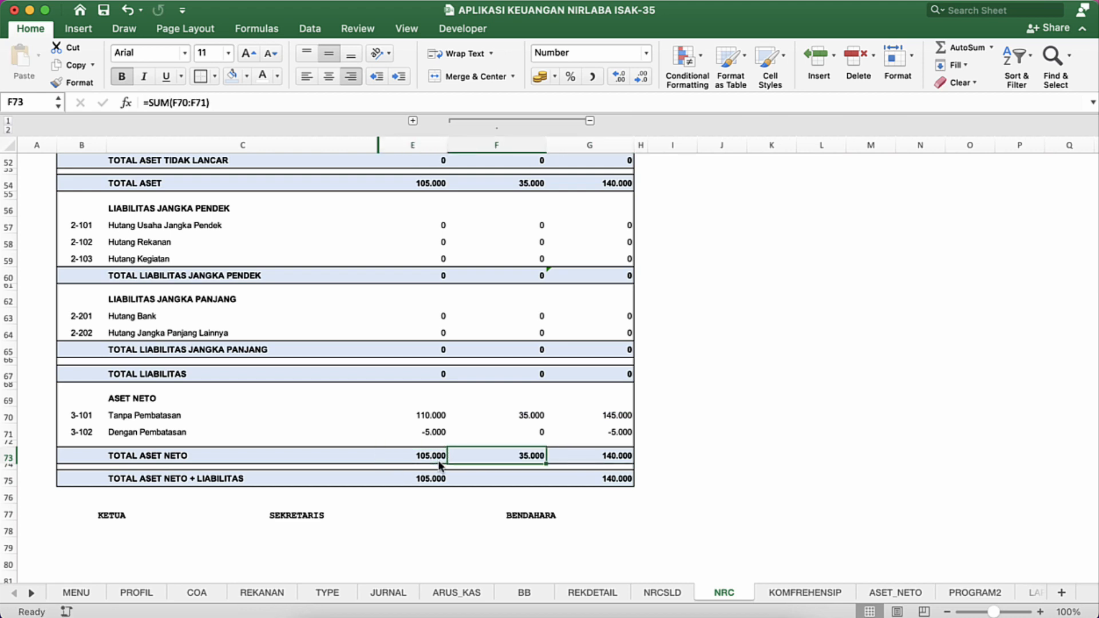
key(ctrl+c)
key(Down)
key(Down)
key(Return)
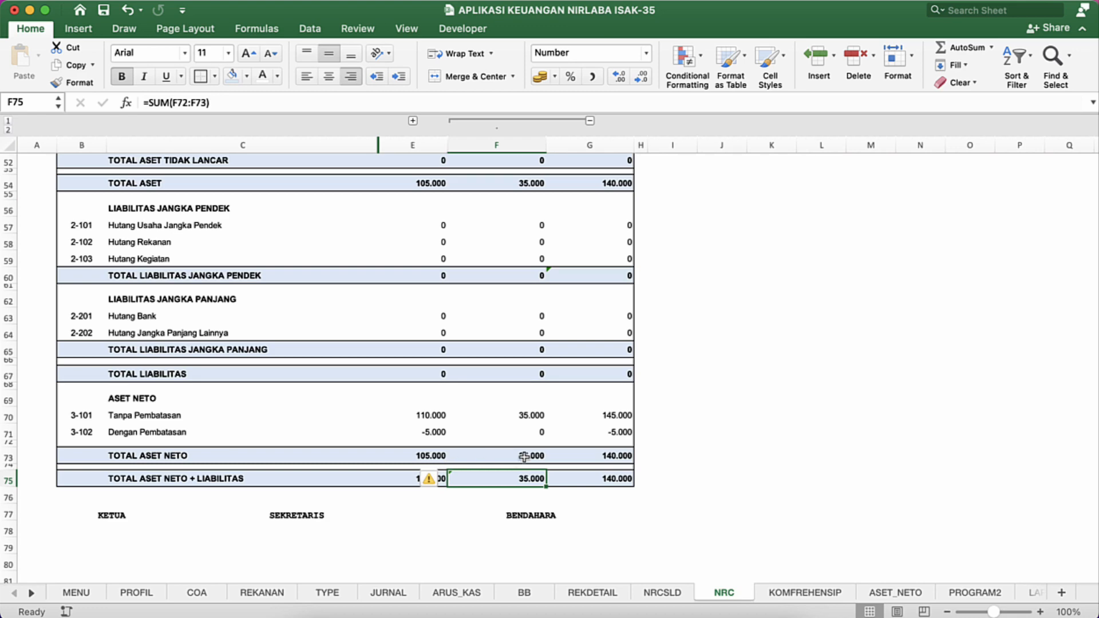
Step: Collapse the column group so that column F is hidden in the NRC report
click(523, 457)
scroll(531, 366, up, 5)
scroll(531, 366, up, 15)
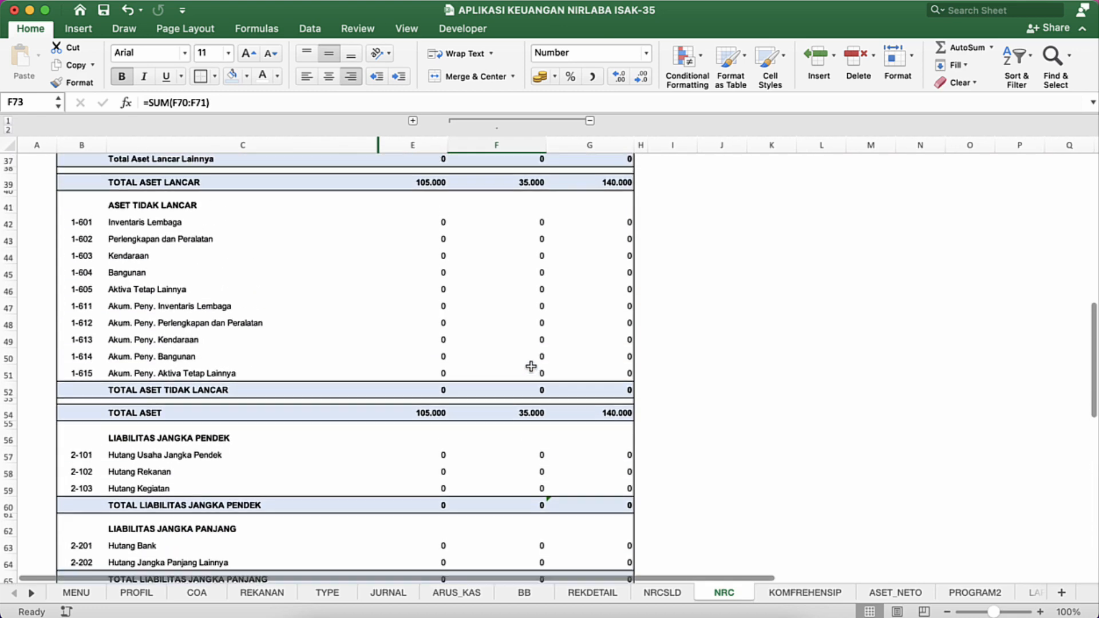
scroll(530, 366, down, 4)
scroll(531, 366, down, 15)
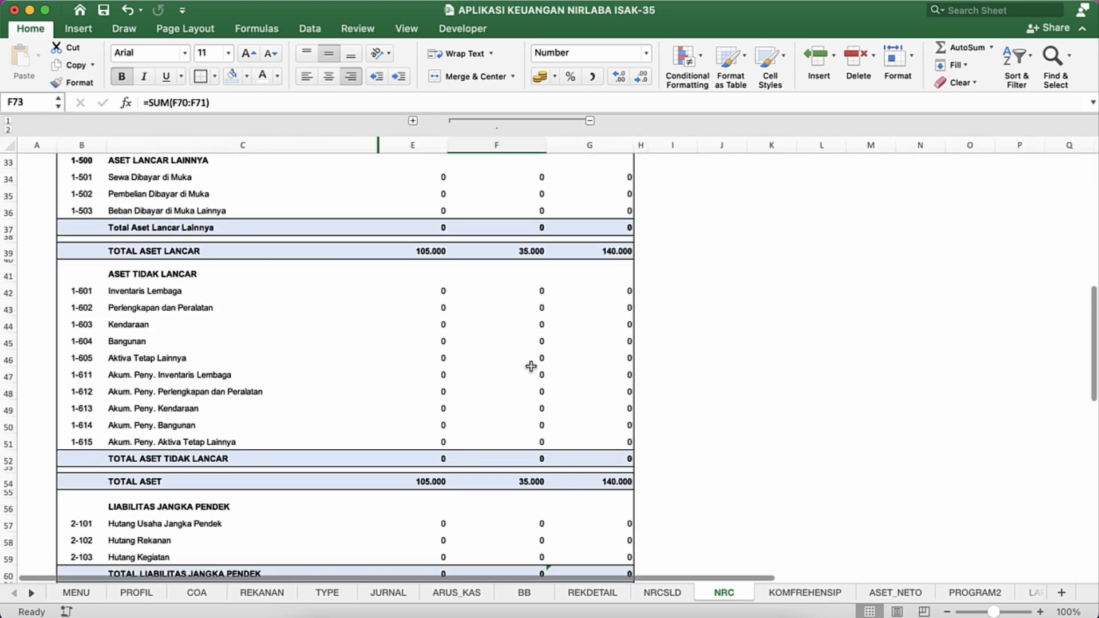
click(509, 371)
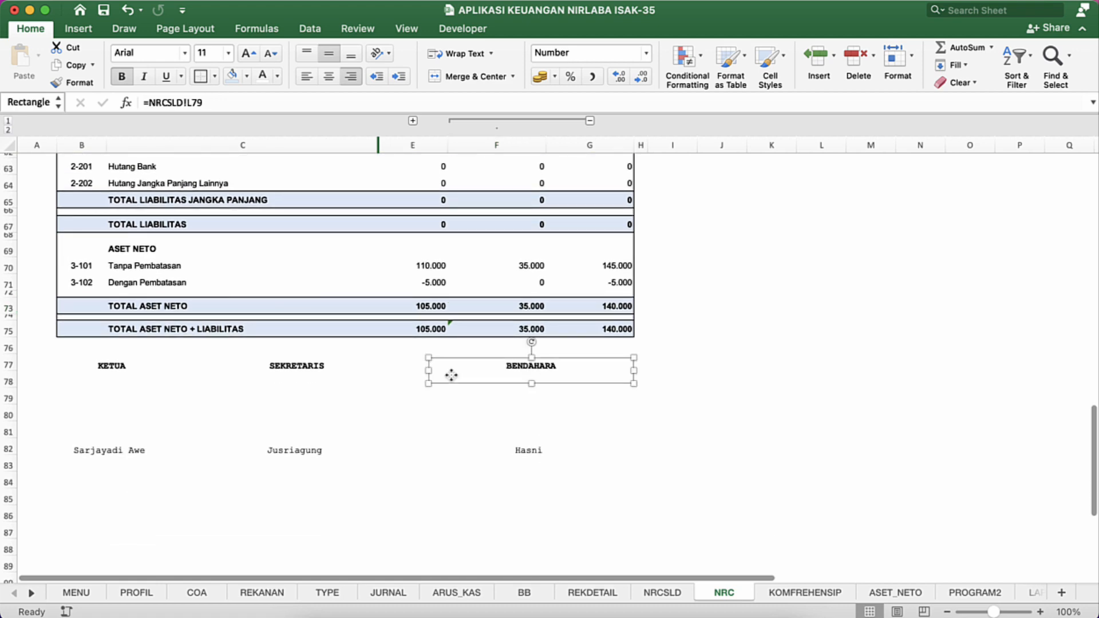
click(588, 120)
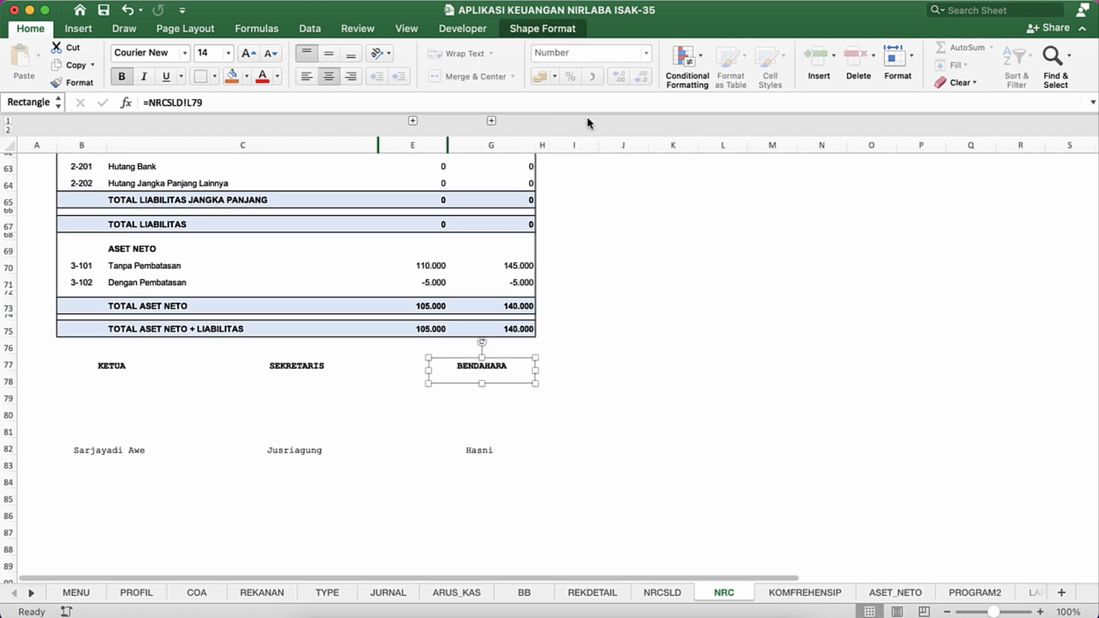
click(468, 265)
Step: Check the NRC report's page layout in the print preview and close it without printing
scroll(470, 264, up, 8)
scroll(469, 264, up, 12)
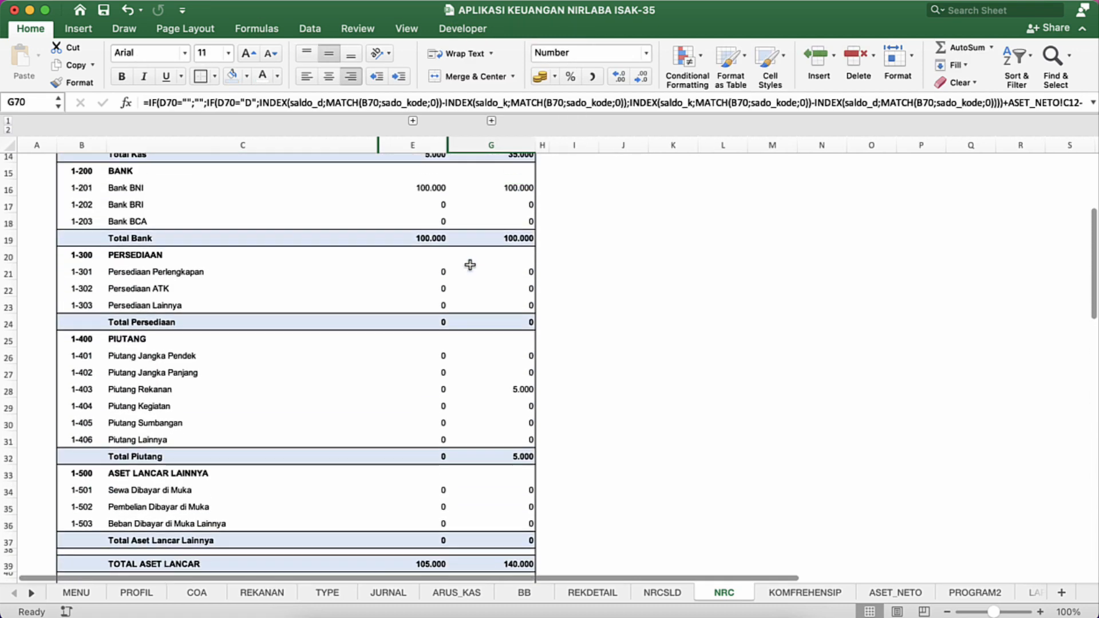
click(283, 273)
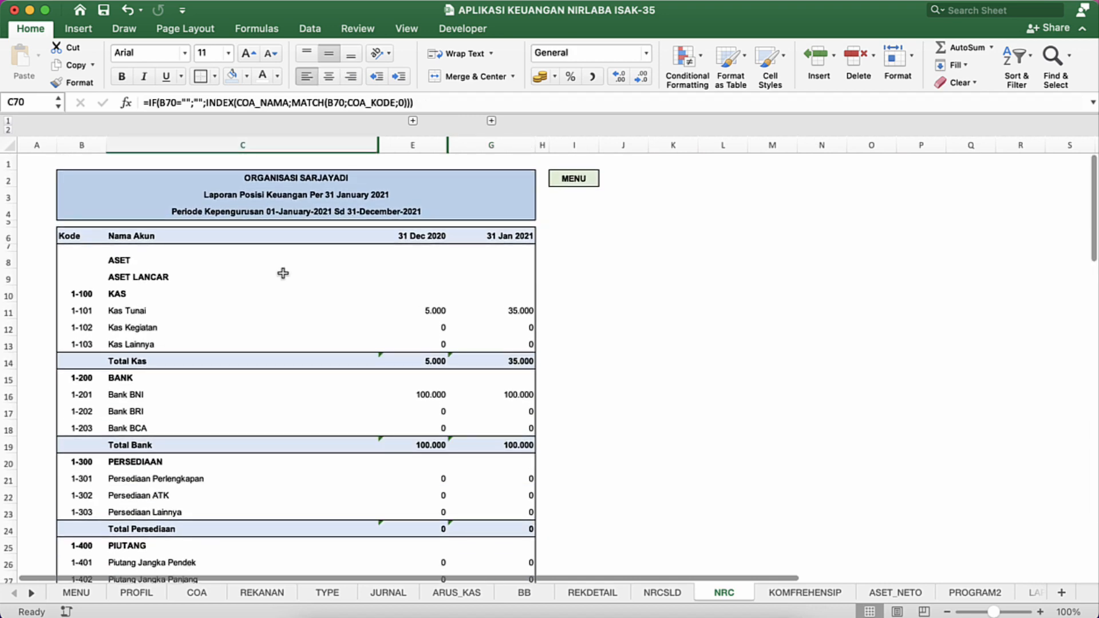
key(super+p)
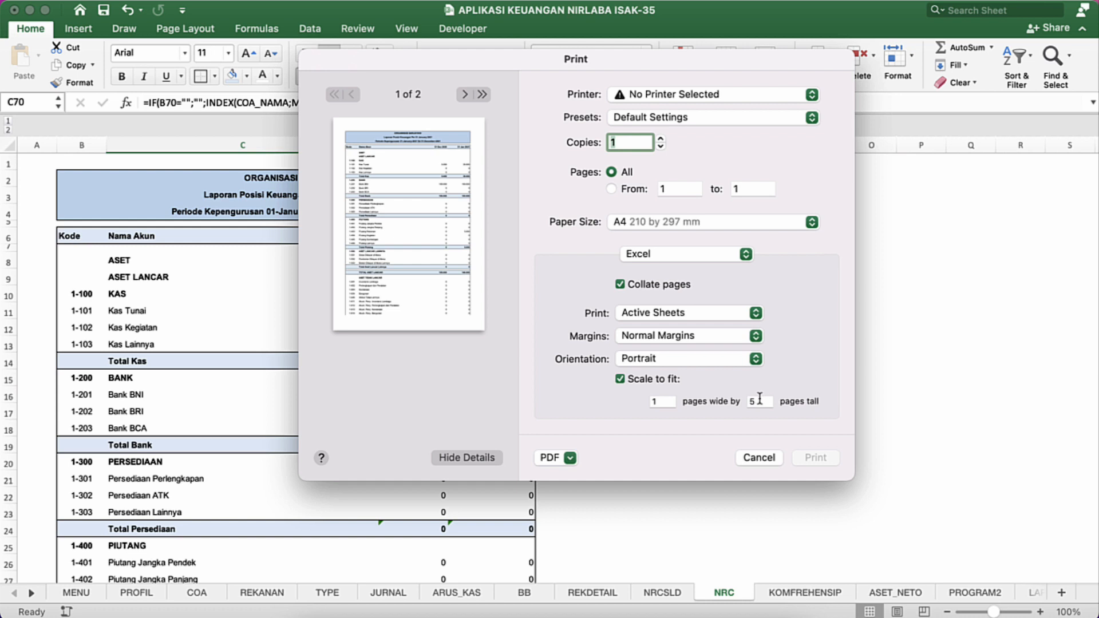
click(747, 457)
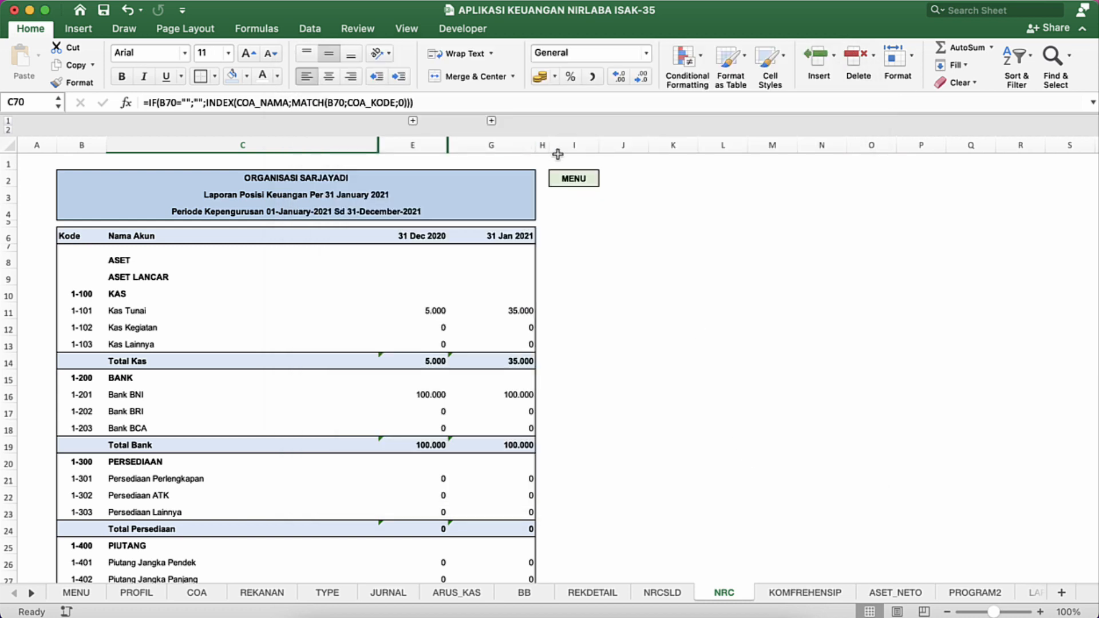
Step: Fill the MENU cell I2 with the same lightest blue and hide the sheet's row and column headings
click(590, 179)
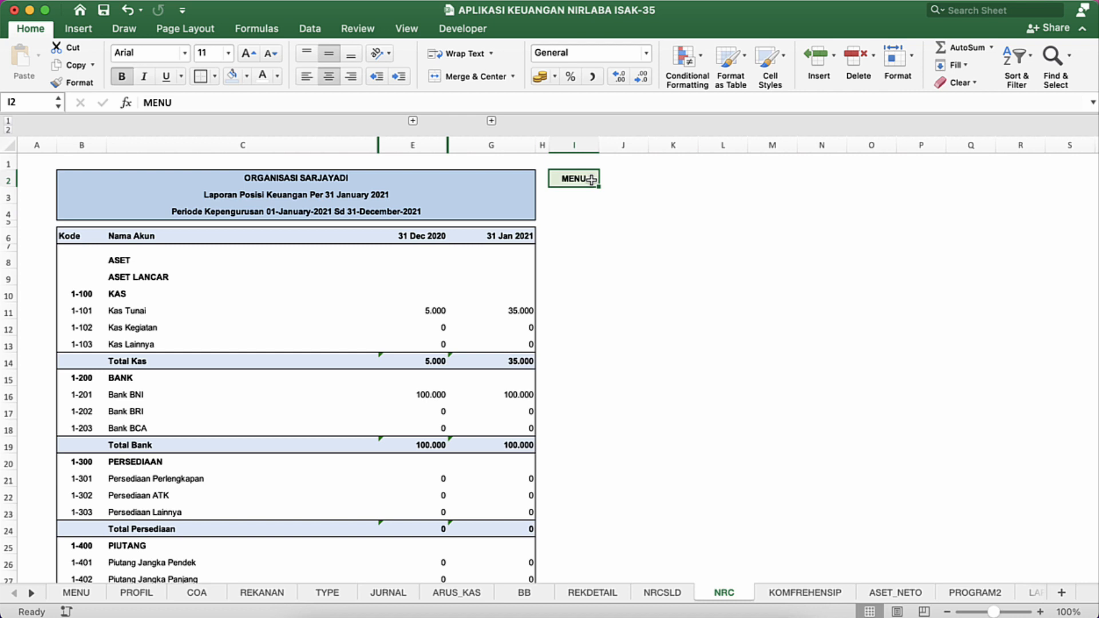
click(233, 77)
click(406, 28)
click(240, 81)
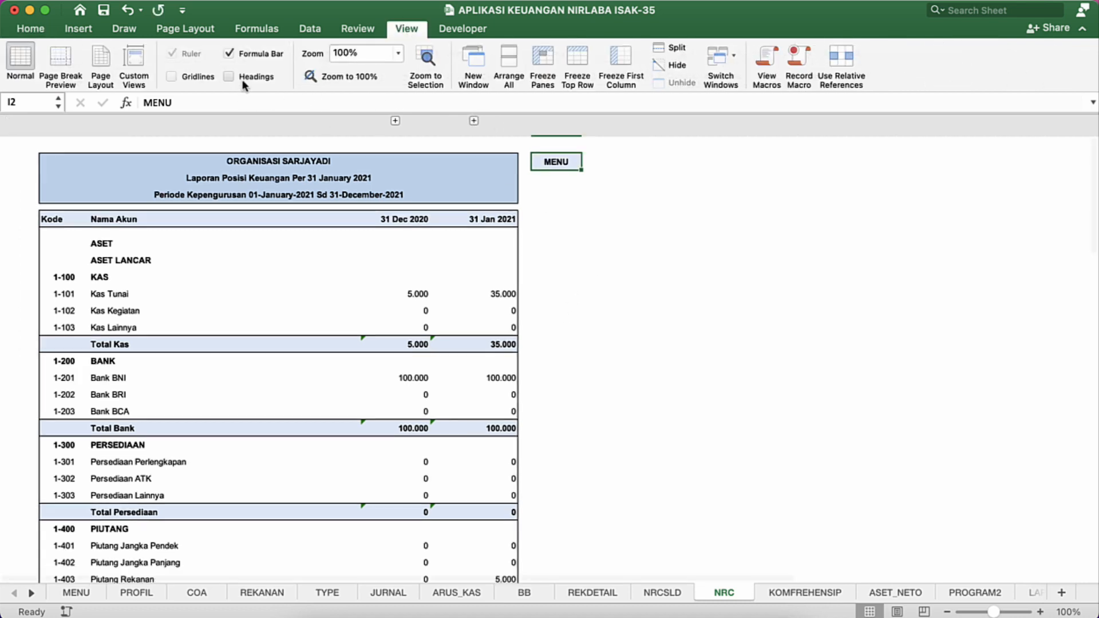
Step: Review the formatting of the whole NRC report from its title block down to the signature area
click(292, 326)
scroll(293, 328, down, 5)
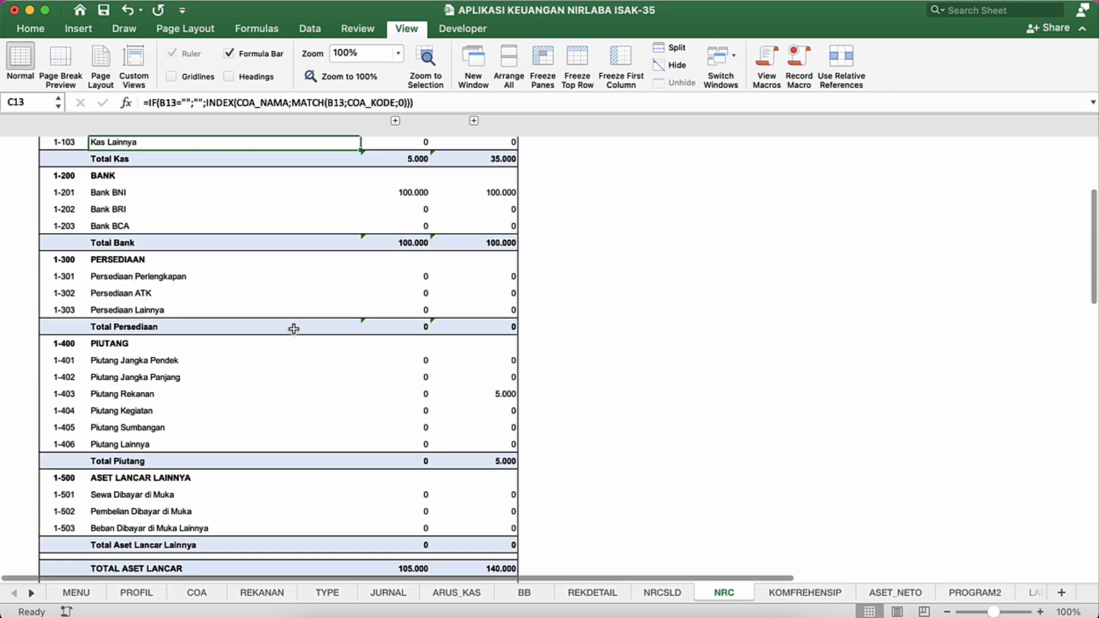
scroll(293, 328, down, 10)
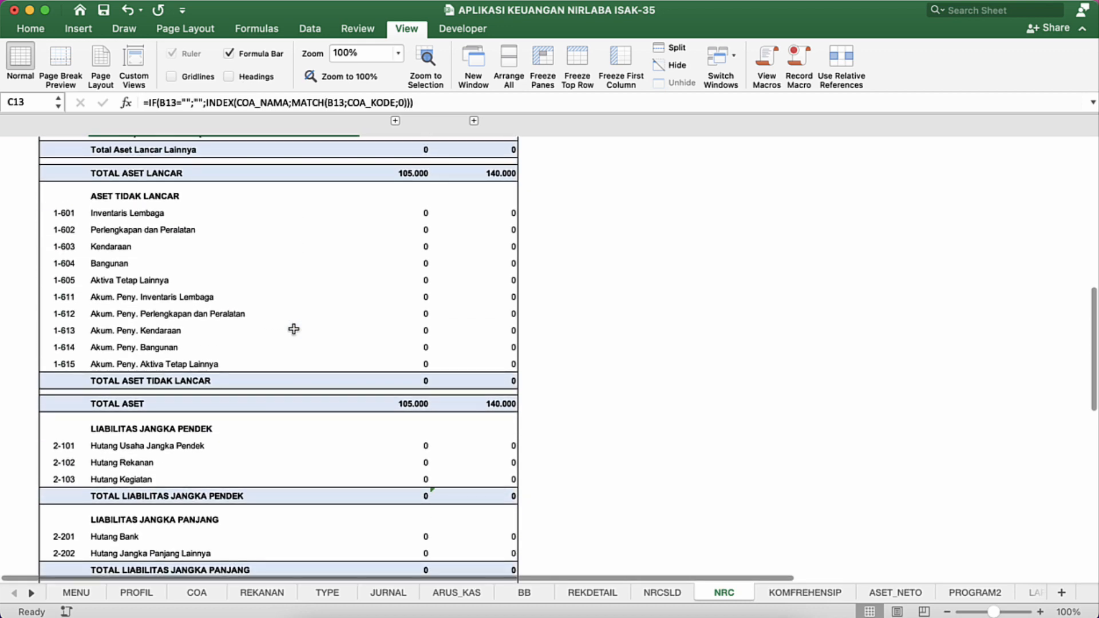
scroll(294, 328, down, 7)
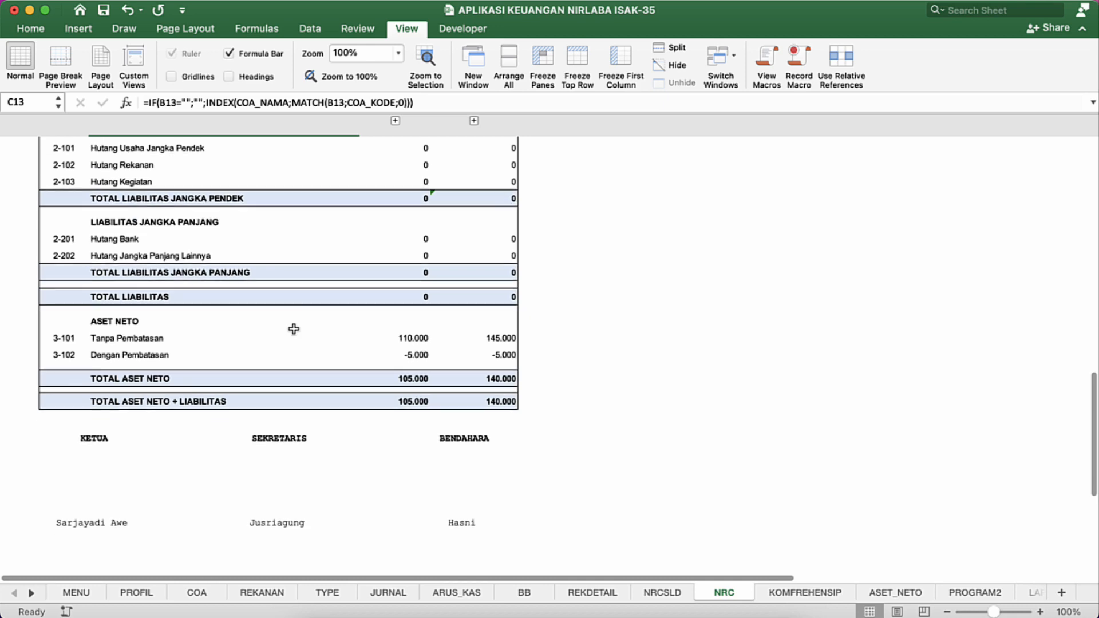
scroll(294, 328, down, 3)
scroll(293, 328, up, 20)
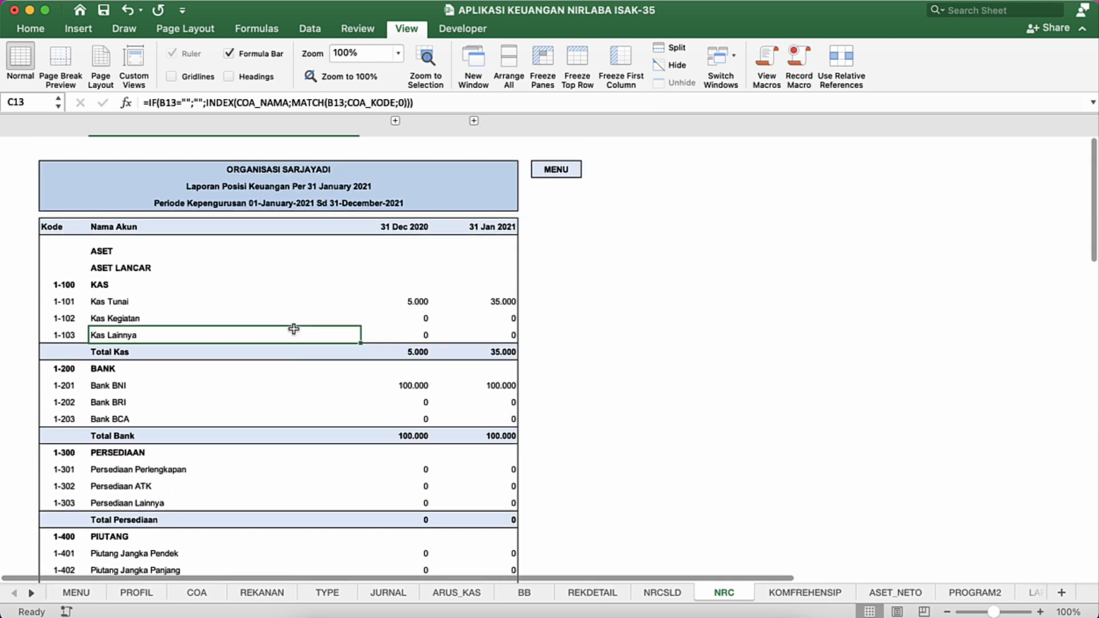
scroll(293, 329, down, 1)
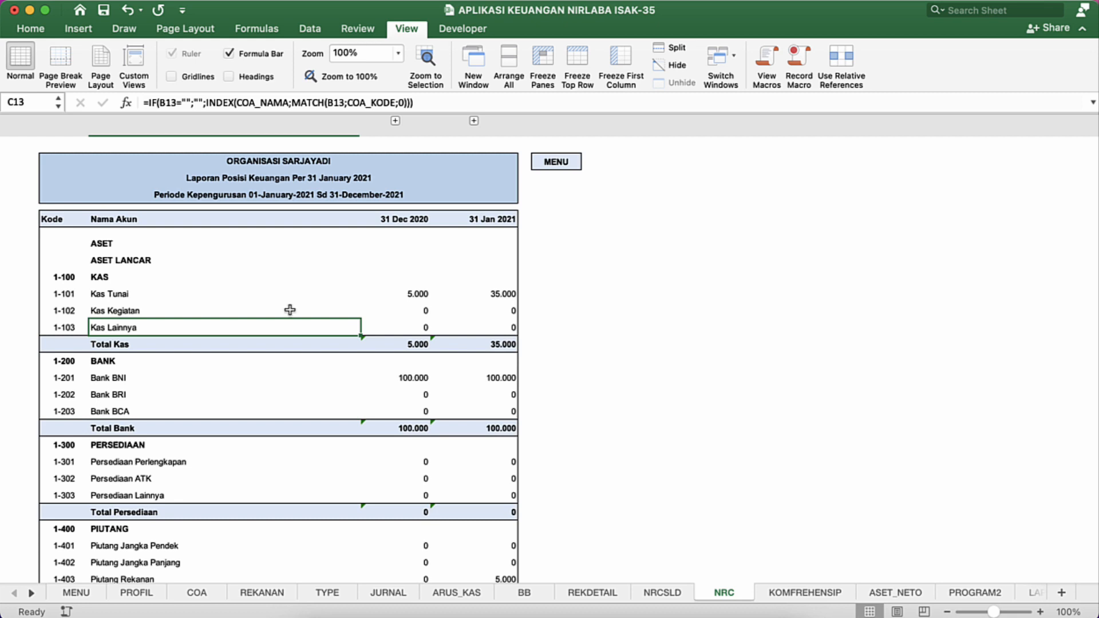
Step: Increase the font size of the organisation name in the NRC report's title block to 12
click(281, 265)
click(262, 192)
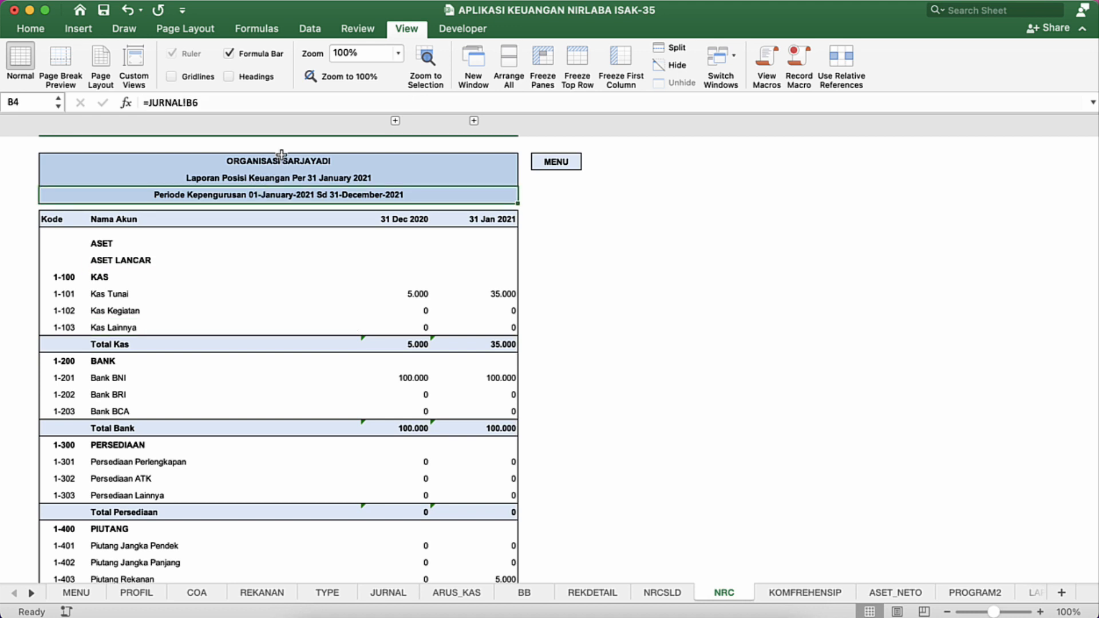
click(281, 157)
click(31, 30)
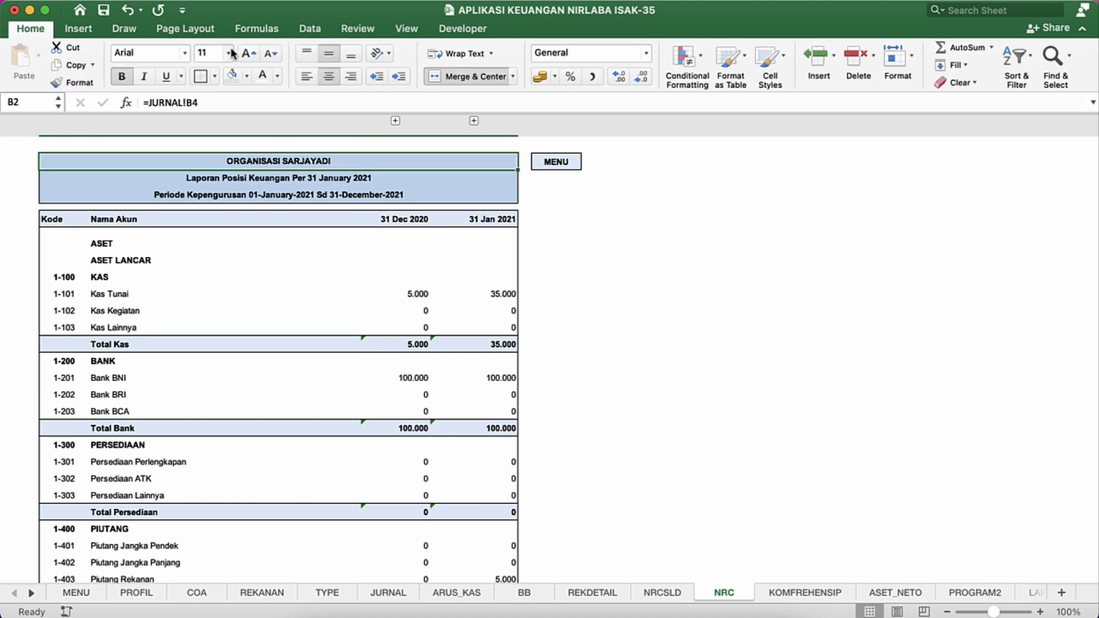
click(245, 51)
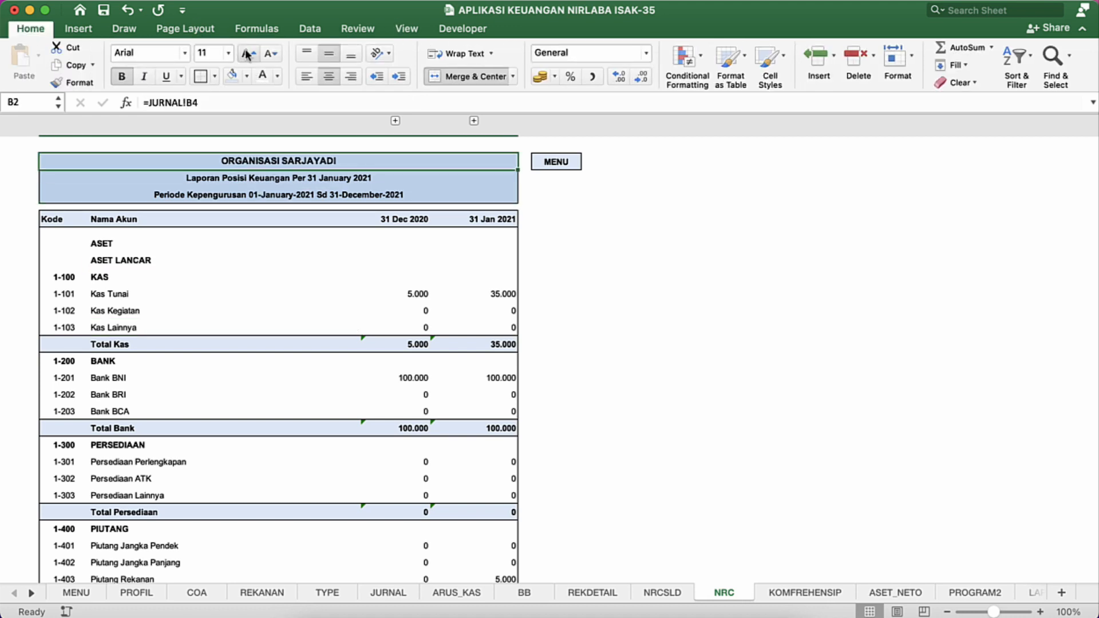
click(292, 245)
Step: Insert an entire row above the Kas Kegiatan account in the NRC report
click(321, 311)
scroll(321, 311, down, 4)
scroll(323, 311, up, 4)
scroll(323, 313, down, 15)
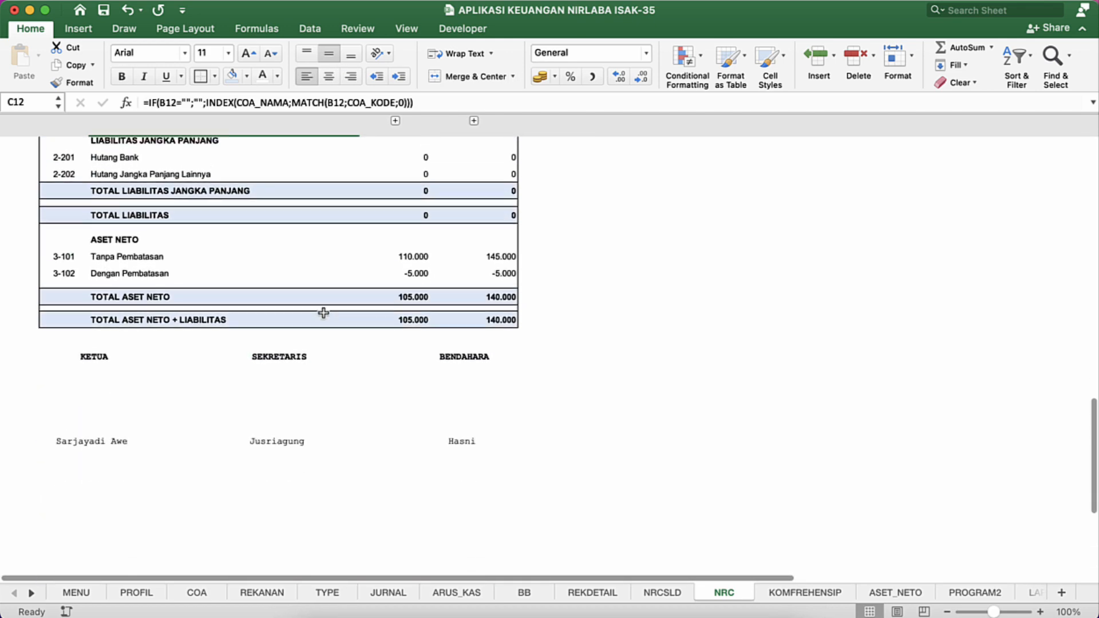
scroll(324, 312, up, 20)
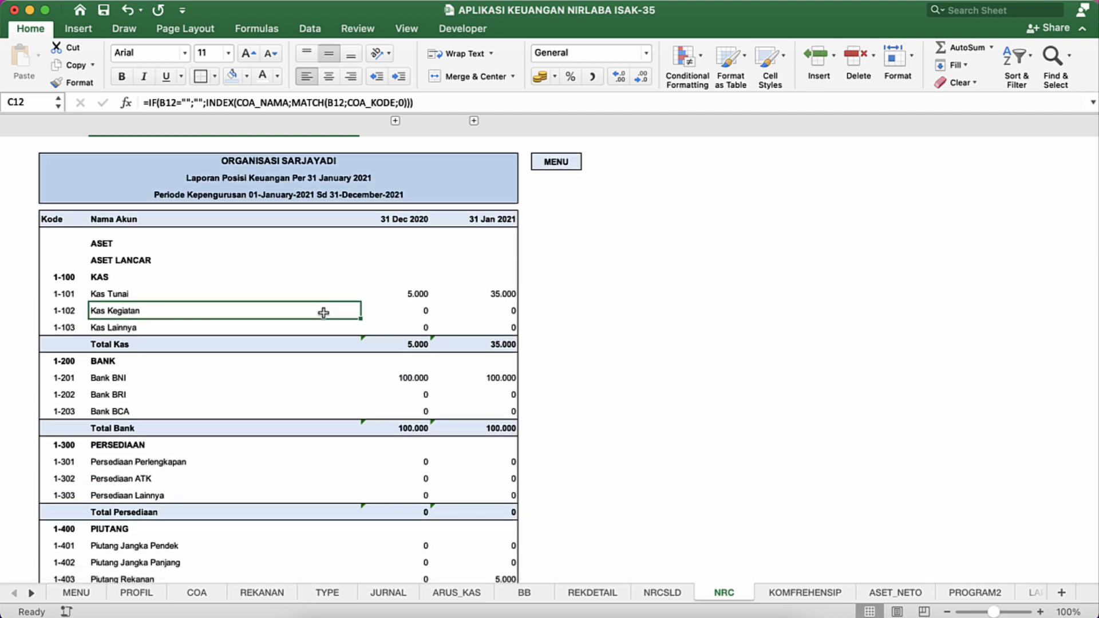
right_click(323, 312)
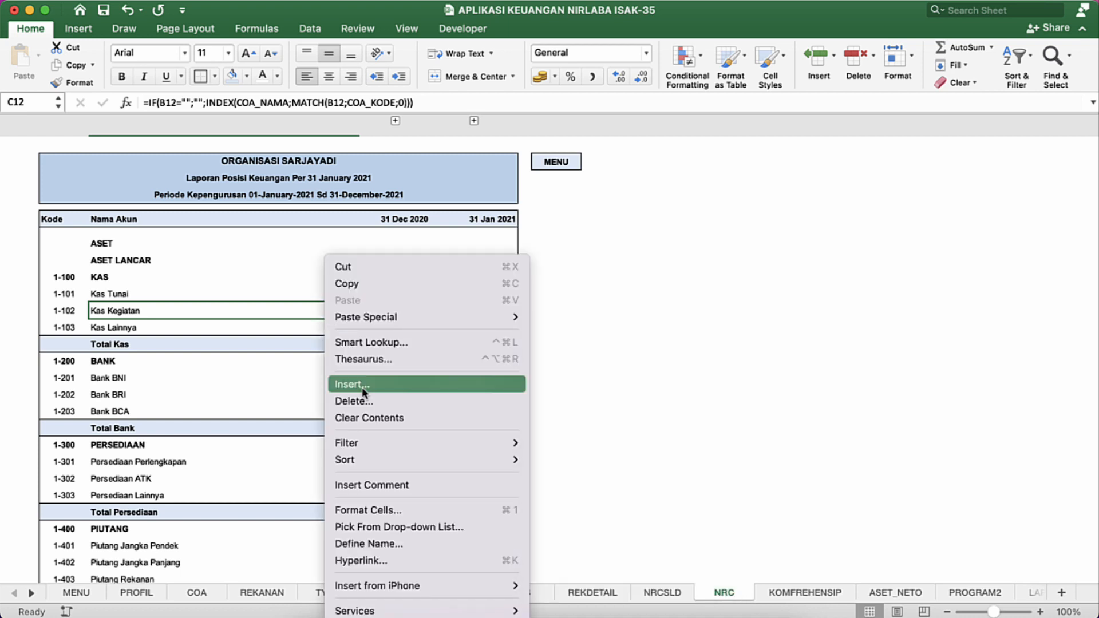
click(361, 386)
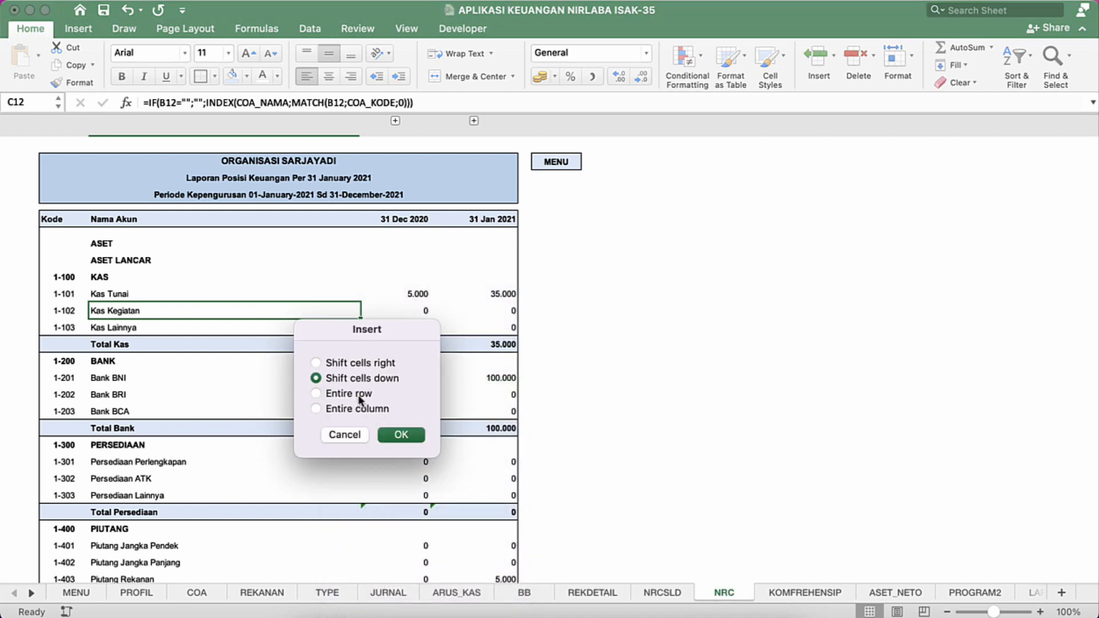
click(362, 394)
click(400, 435)
Step: Copy the 1-101 Kas Tunai row, from Kode to the last amount, into the blank row beneath it
click(62, 299)
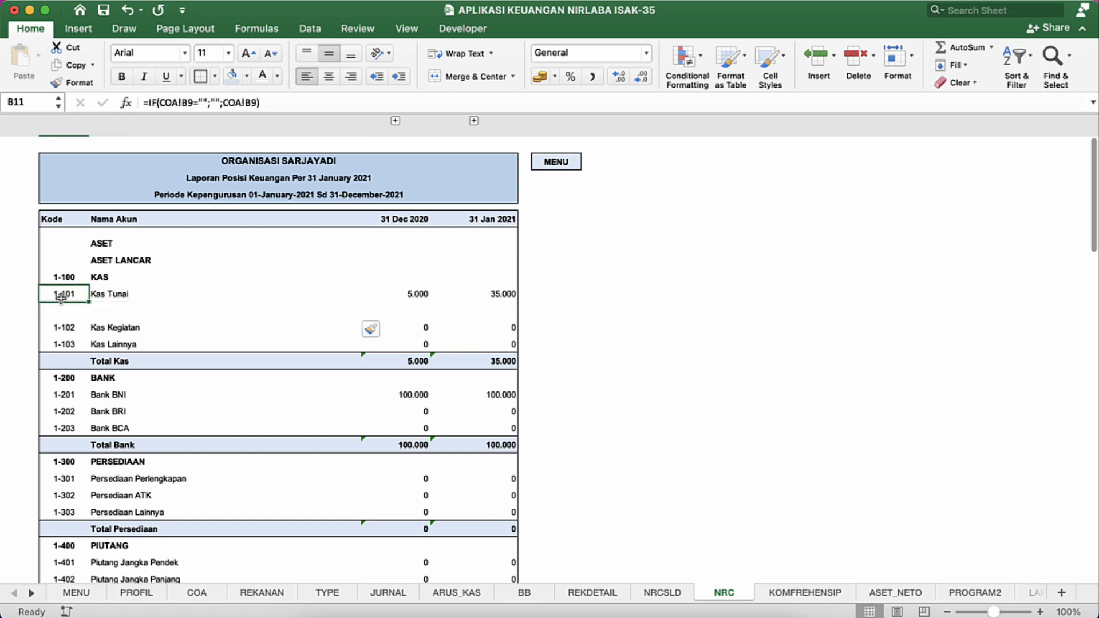
key(super+shift+Right)
key(super+c)
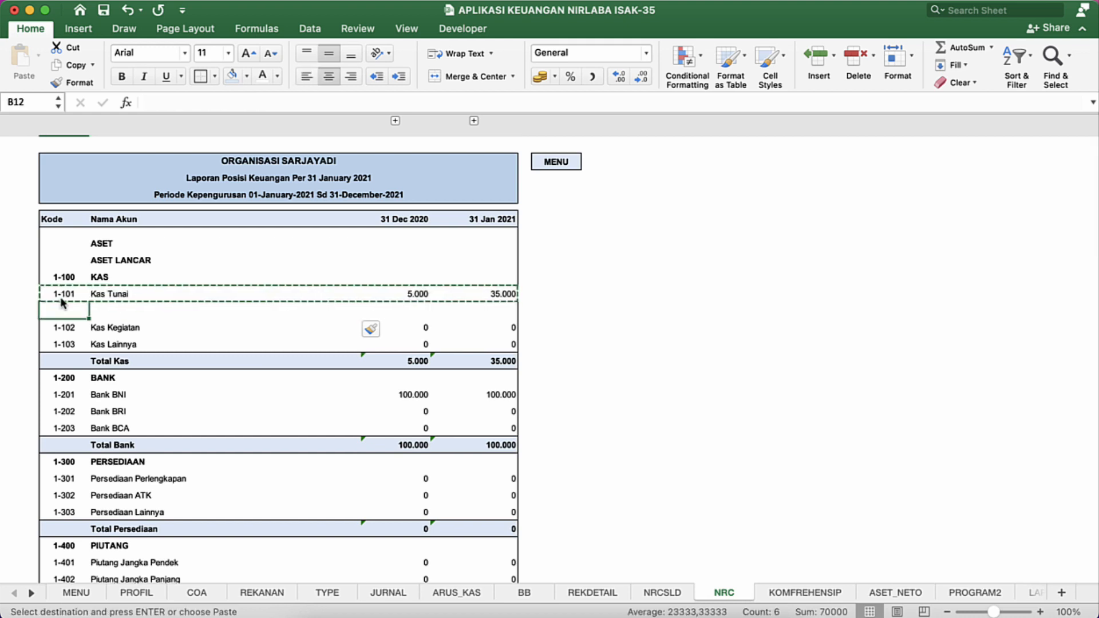
click(63, 310)
key(Return)
click(111, 332)
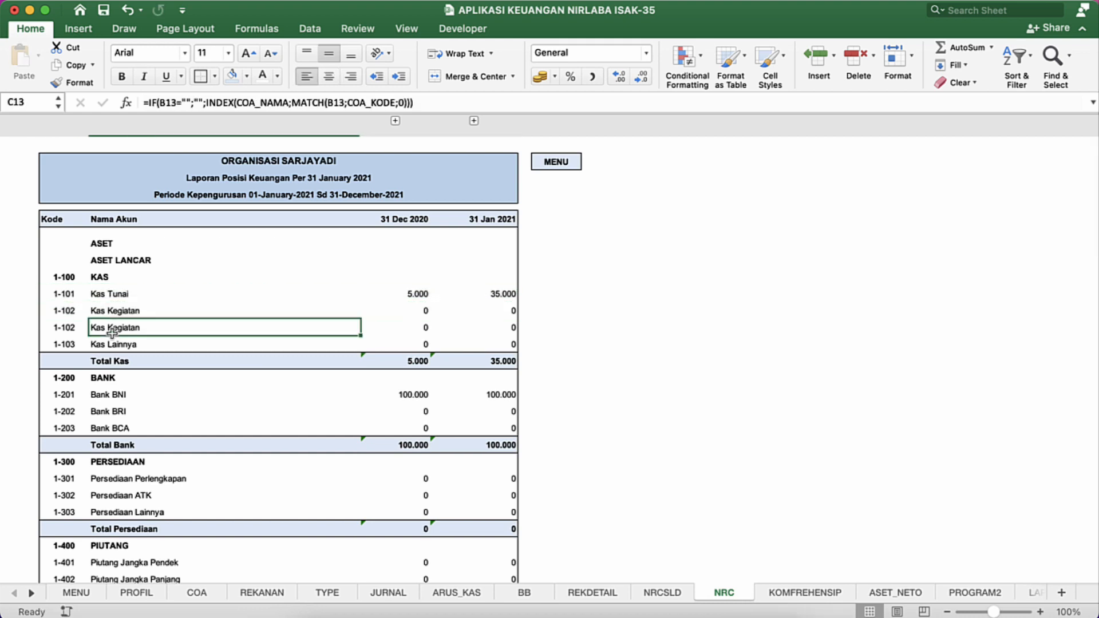
Step: Undo the pasted account row and the row insertion in the KAS section
key(super+z)
key(super+z)
key(Escape)
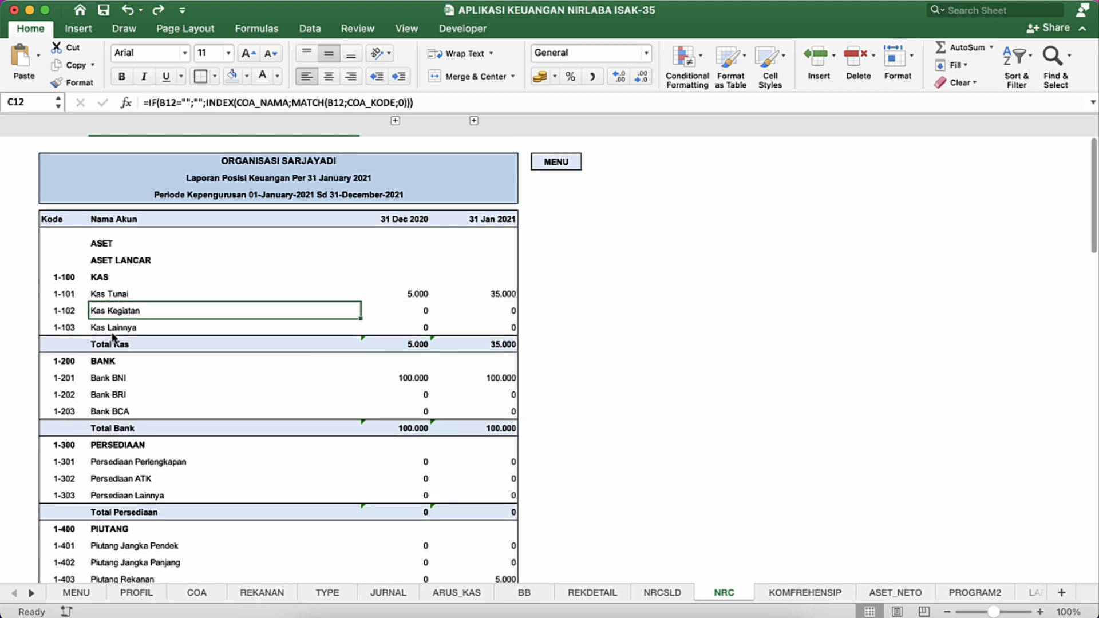
Step: Go from the NRC report to the MENU sheet through the report's MENU link
click(211, 324)
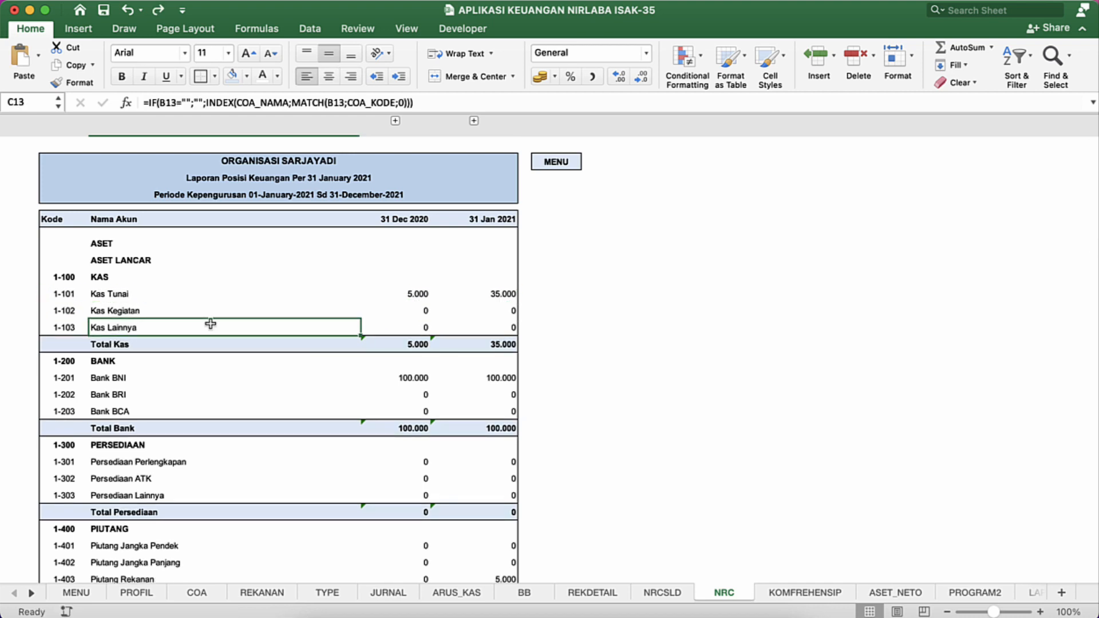
click(347, 277)
click(492, 277)
click(559, 163)
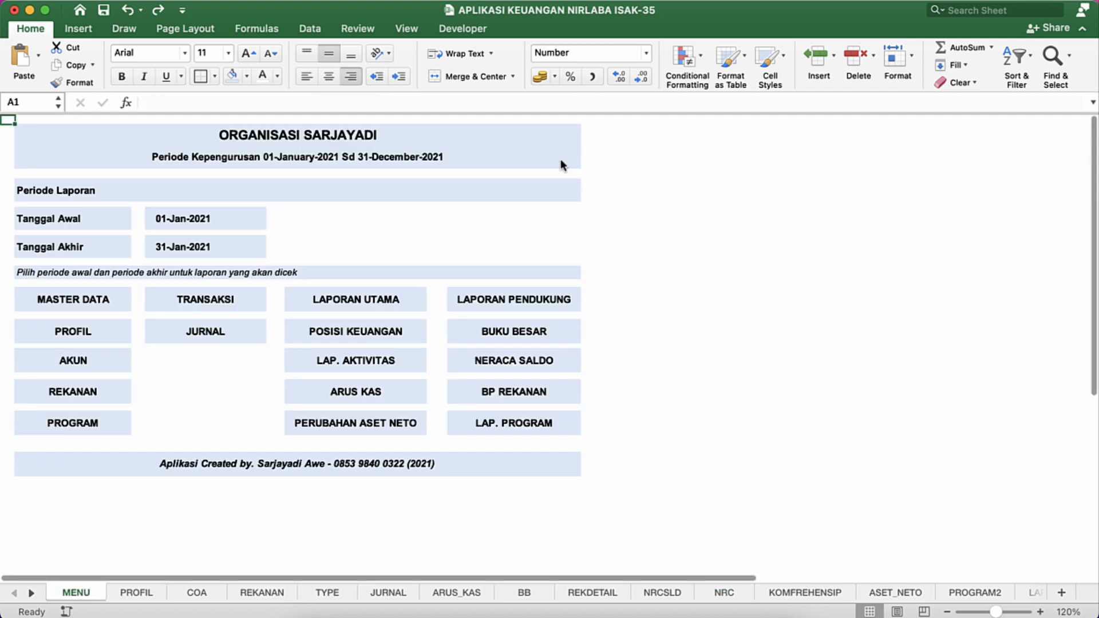
click(318, 248)
click(415, 262)
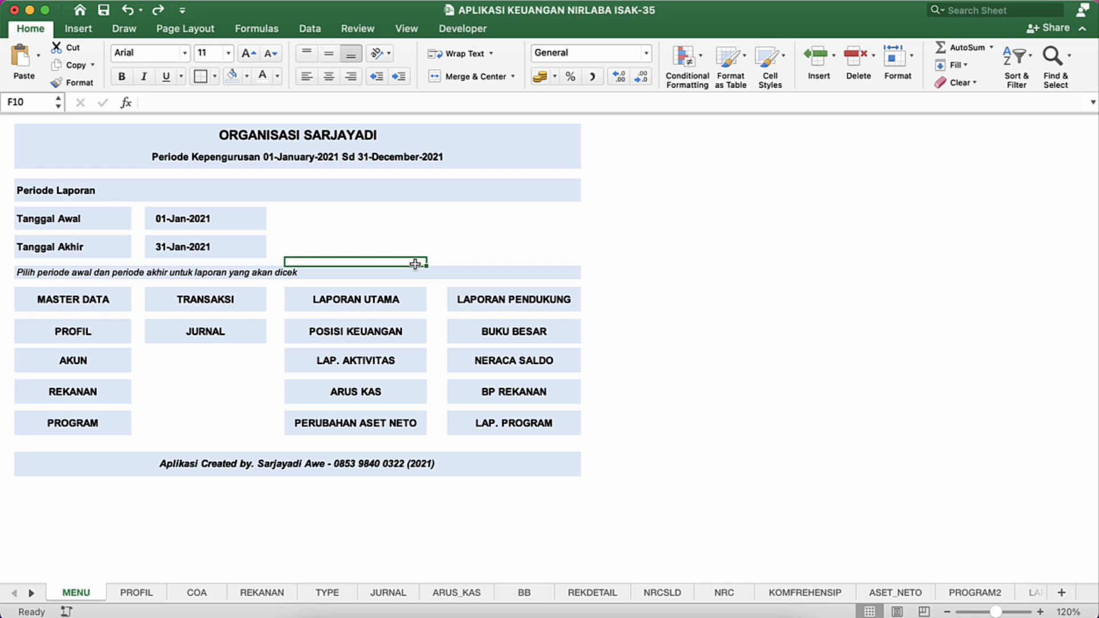
Step: Increase the indent of the MENU sheet labels in B5:B11, from Periode Laporan to the period note, by one level
click(110, 173)
click(63, 186)
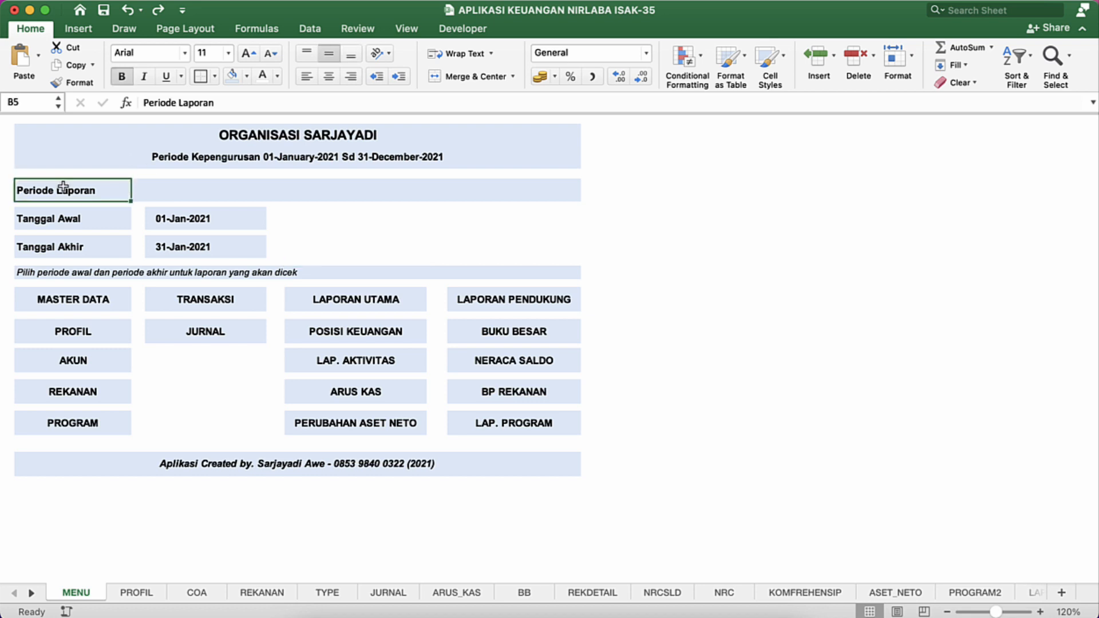
drag(63, 187, 67, 275)
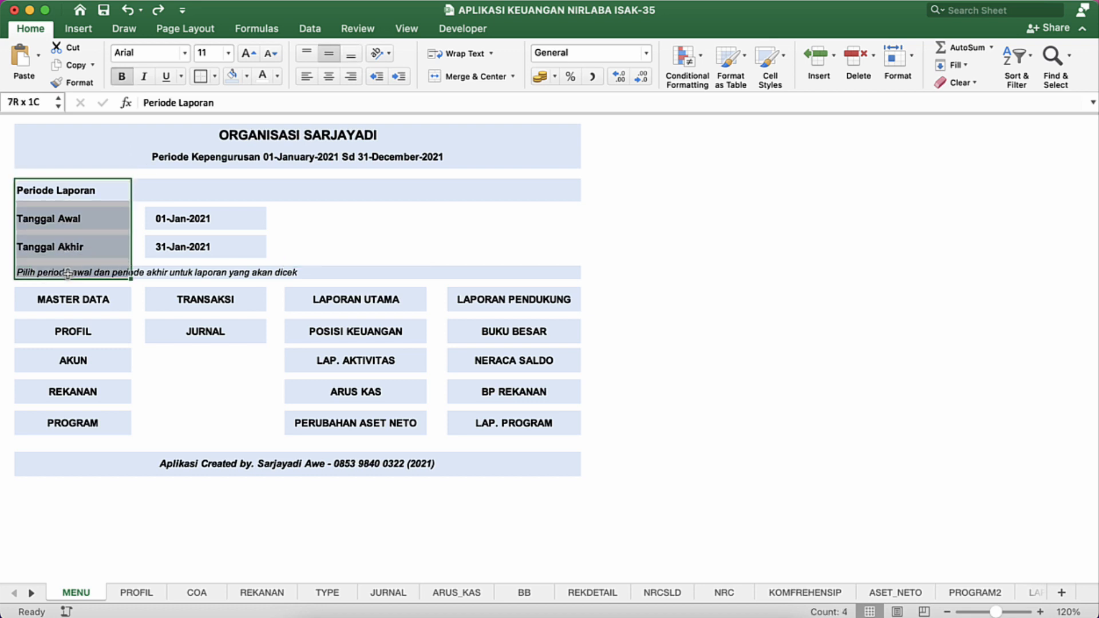
click(398, 78)
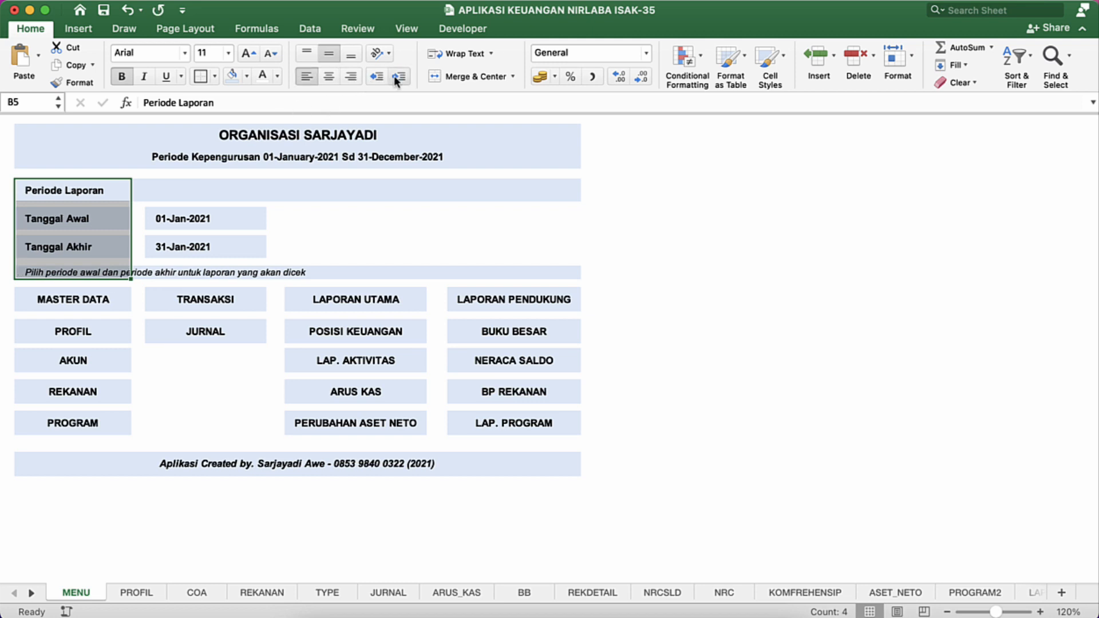
click(357, 221)
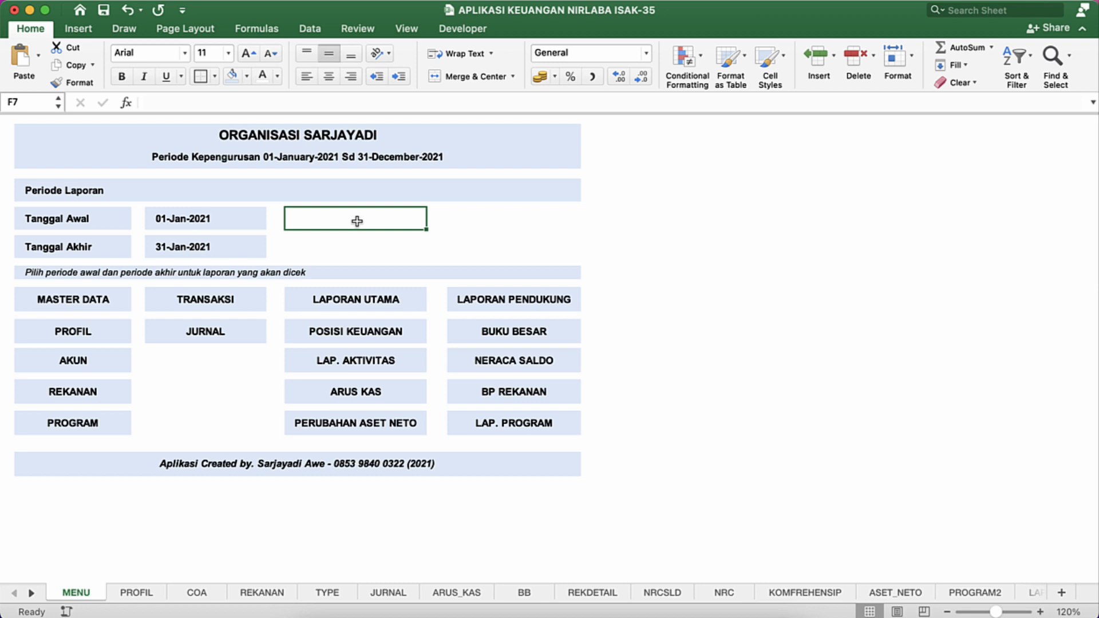
Step: Check the MENU title cells, view the LAP. AKTIVITAS report through its link, and return to the MENU sheet
click(238, 164)
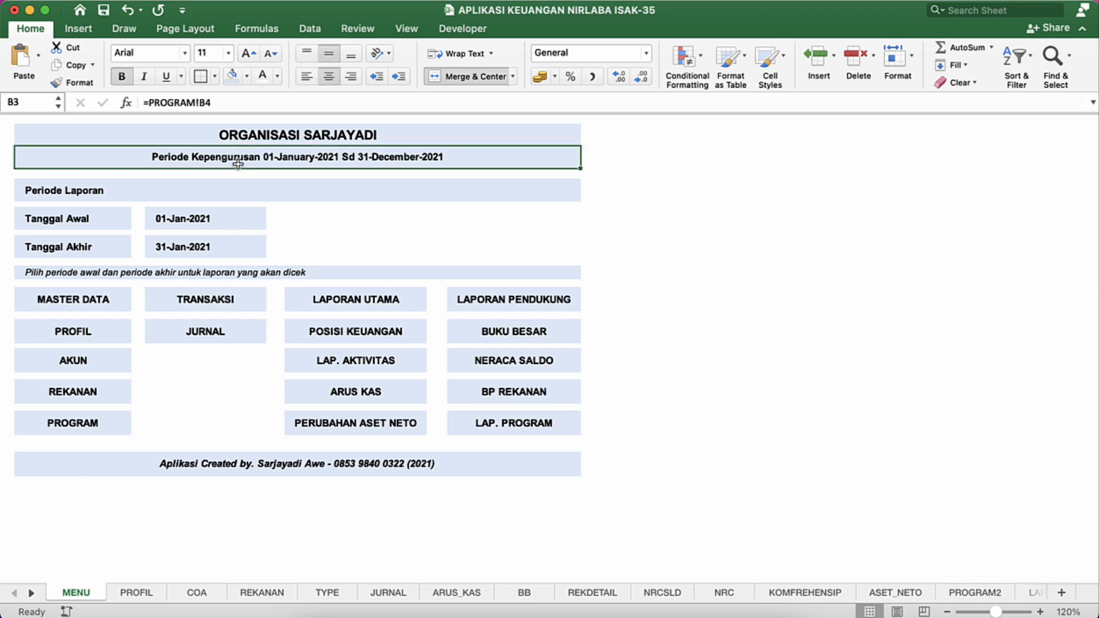
click(263, 136)
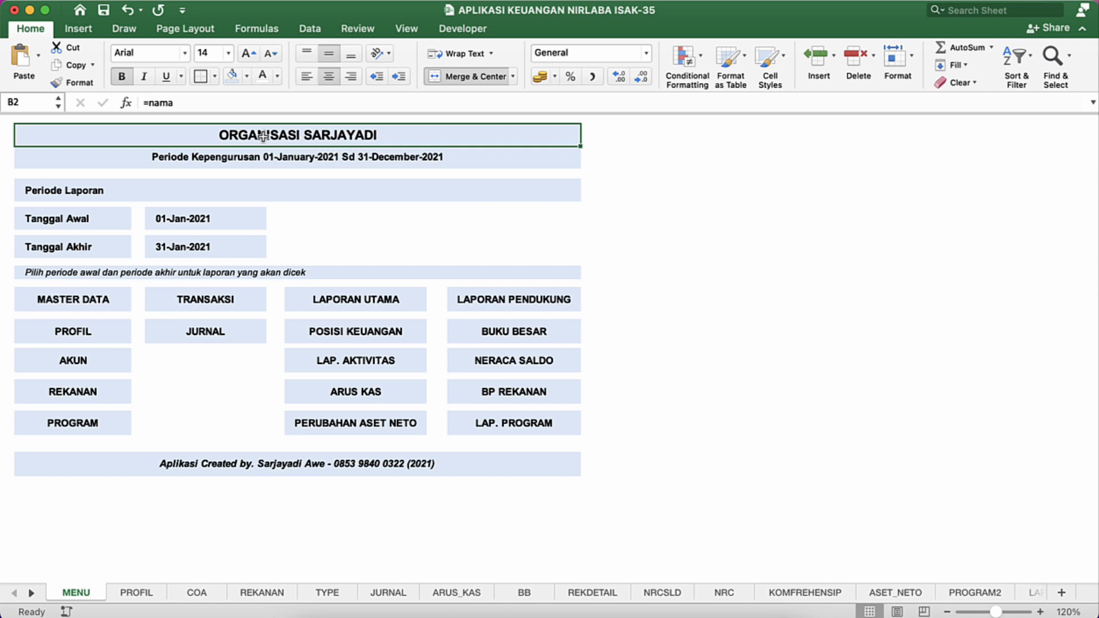
click(369, 363)
click(370, 268)
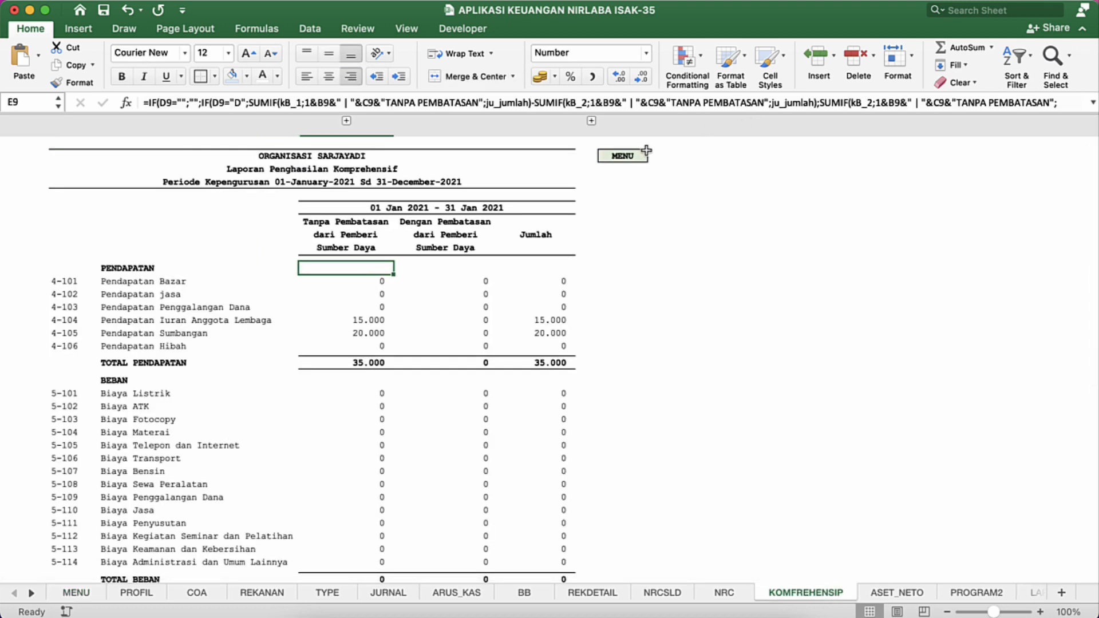
click(617, 159)
Step: View the ARUS KAS report twice through its menu link, returning to the MENU sheet each time
click(380, 386)
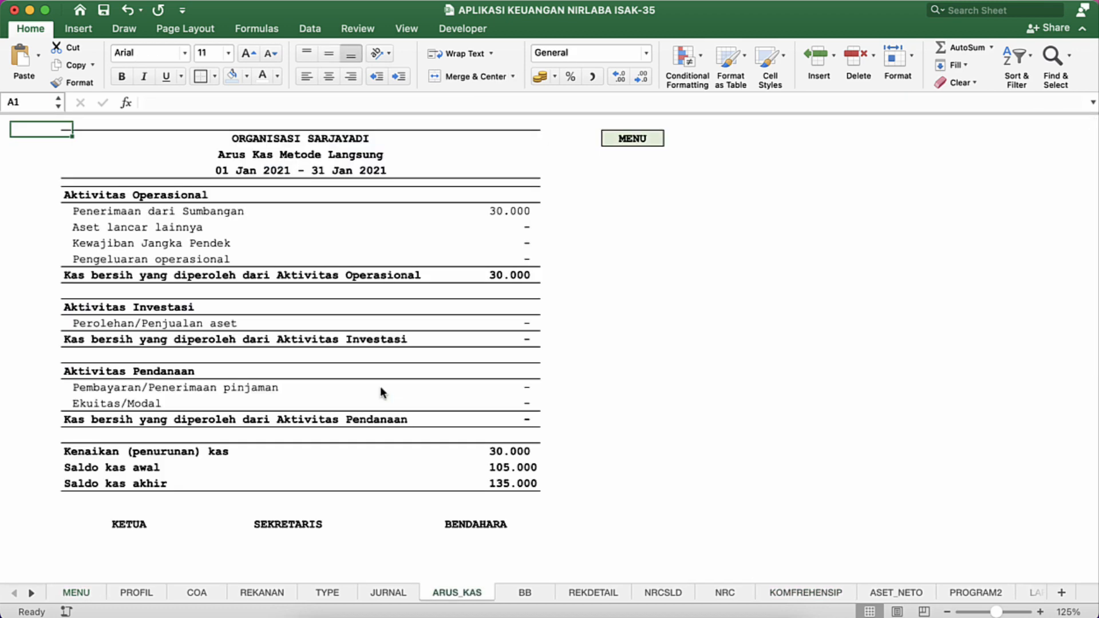
click(421, 305)
click(448, 227)
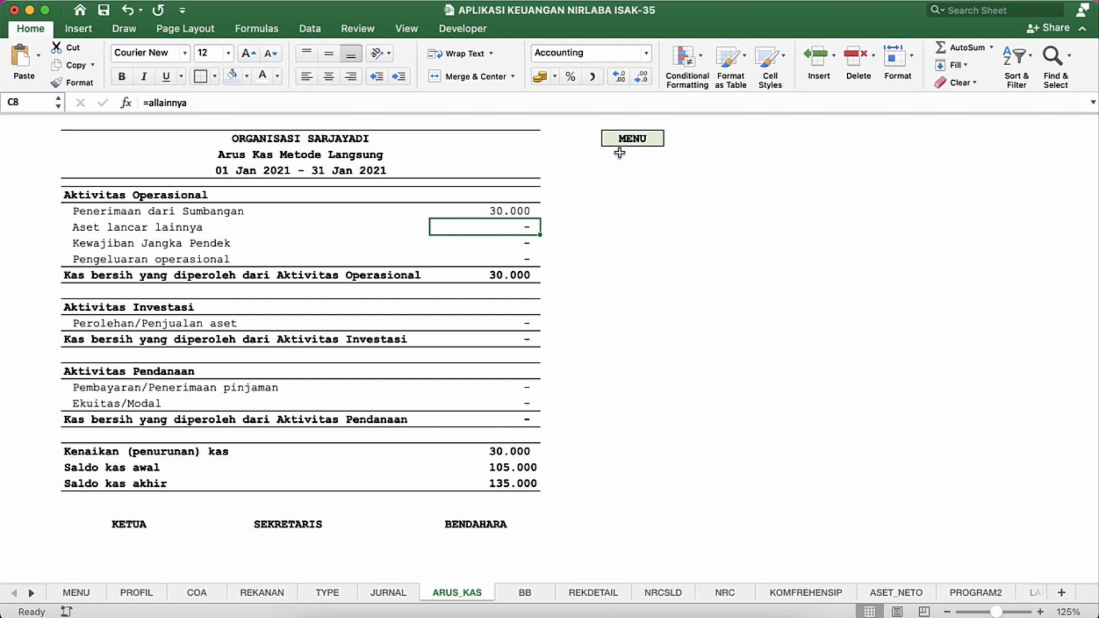
click(640, 141)
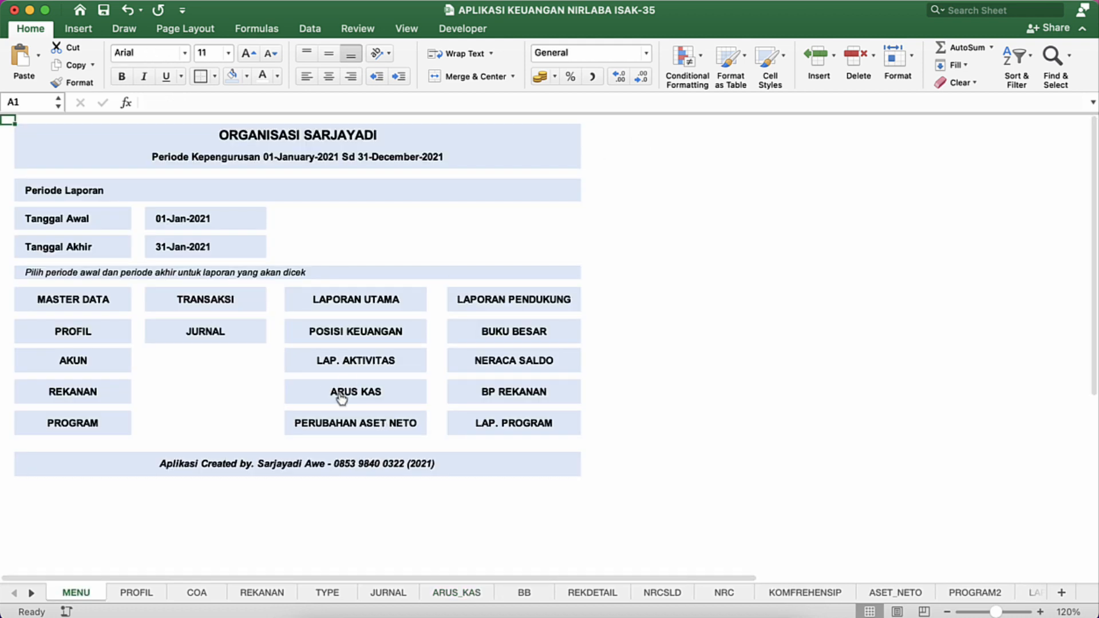
click(338, 385)
click(349, 275)
click(342, 241)
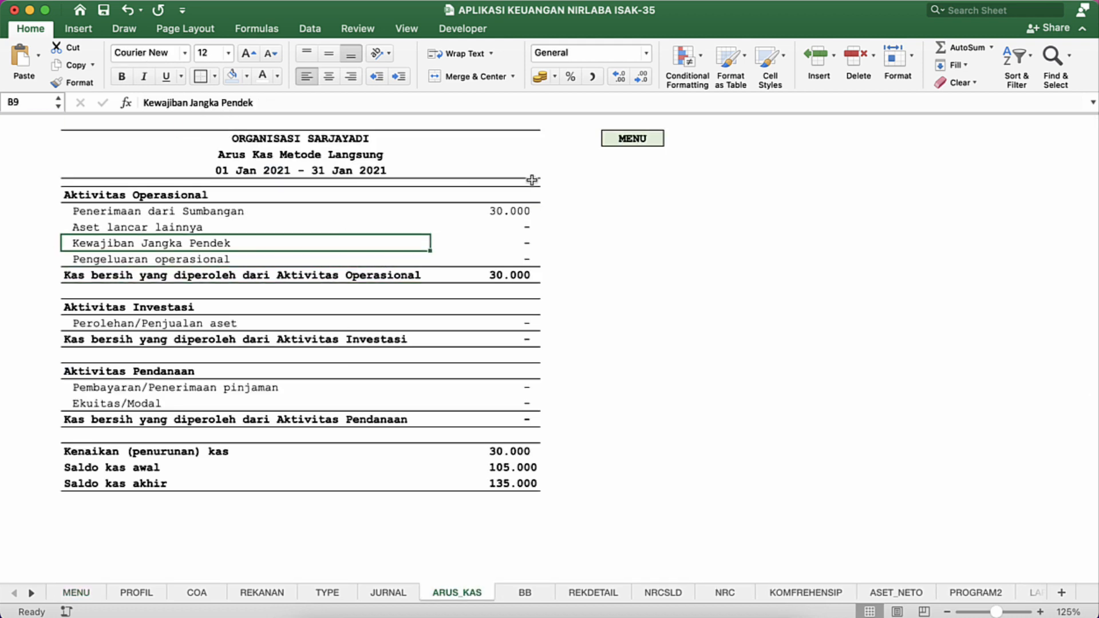
click(632, 144)
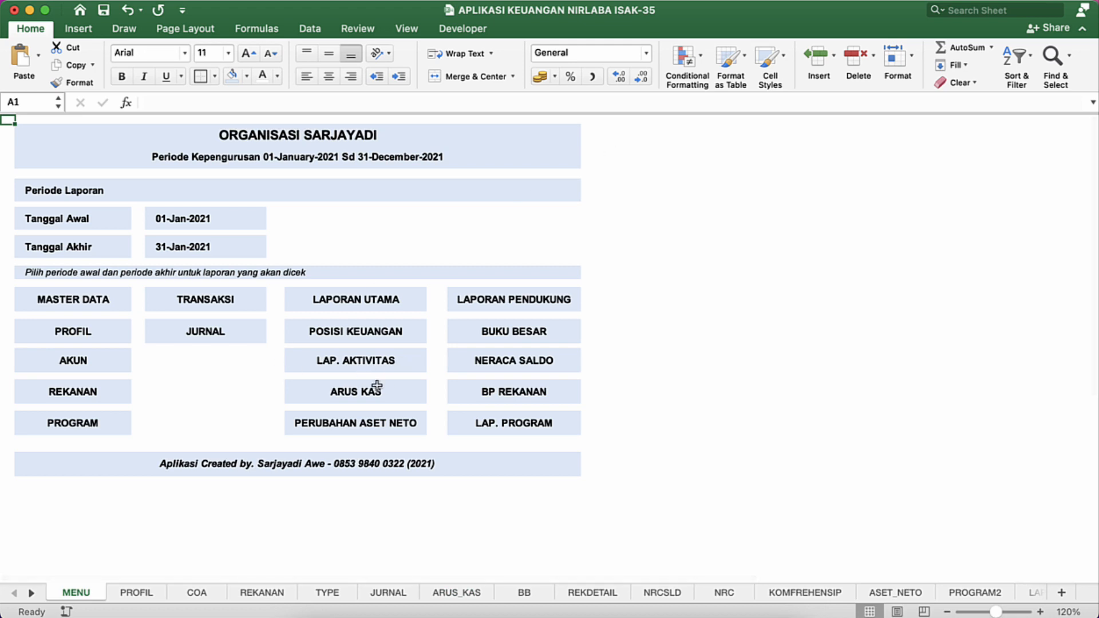
Step: Revisit the LAP. AKTIVITAS report from the menu and return to the MENU sheet
click(366, 365)
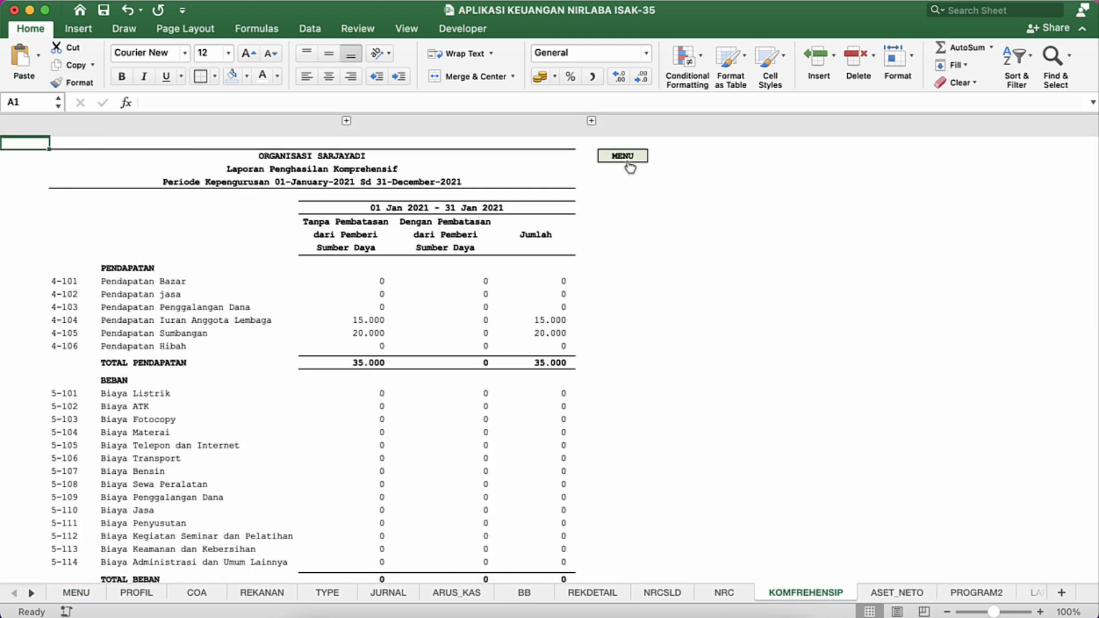
click(628, 160)
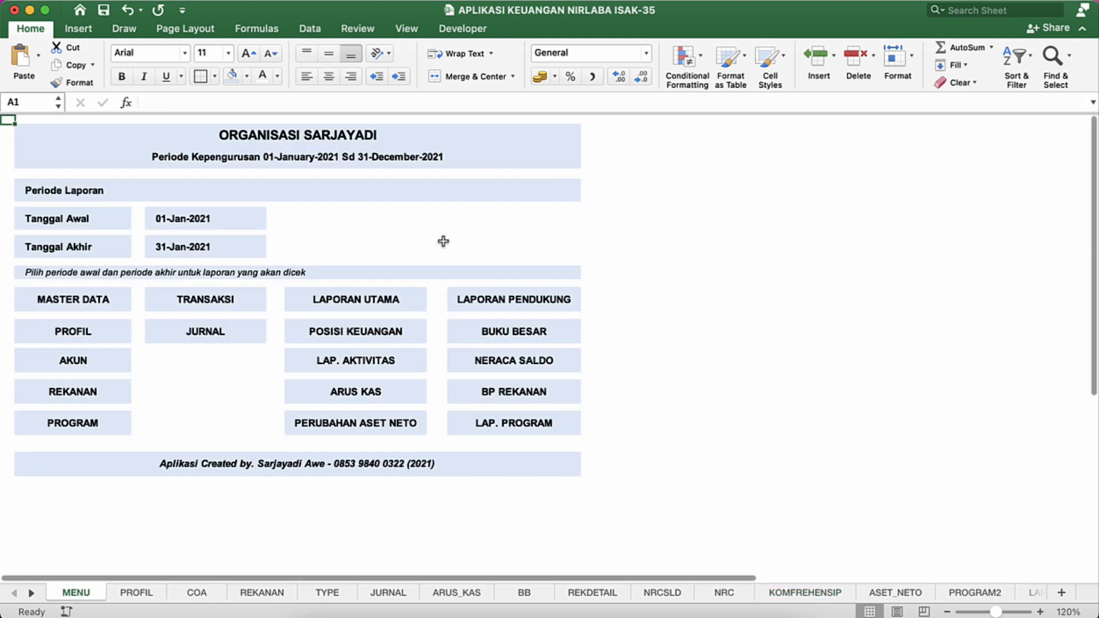
click(251, 379)
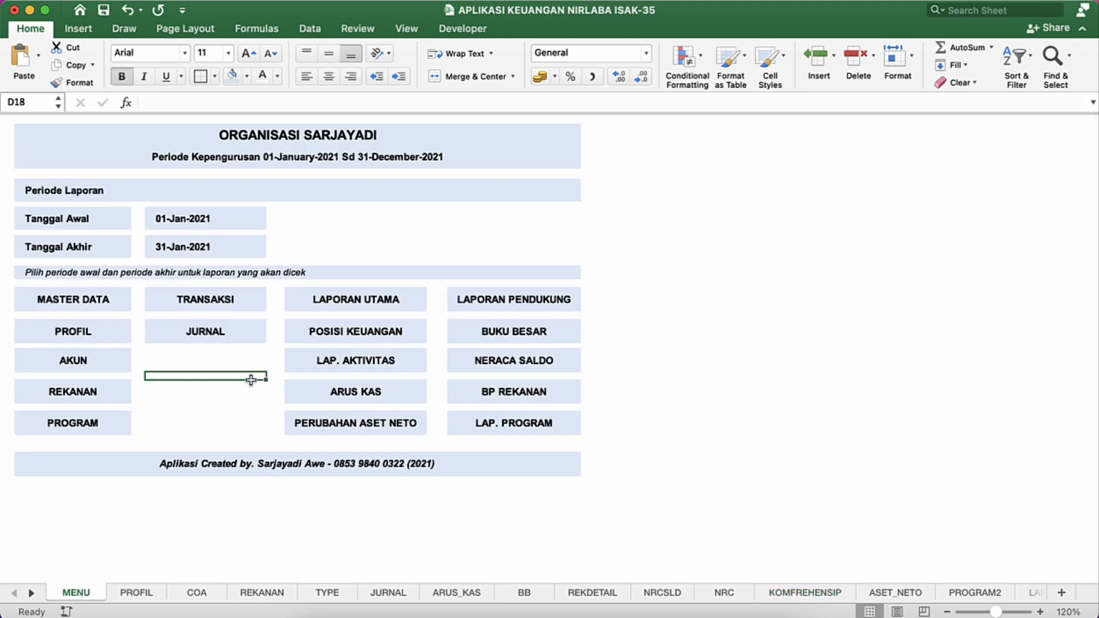